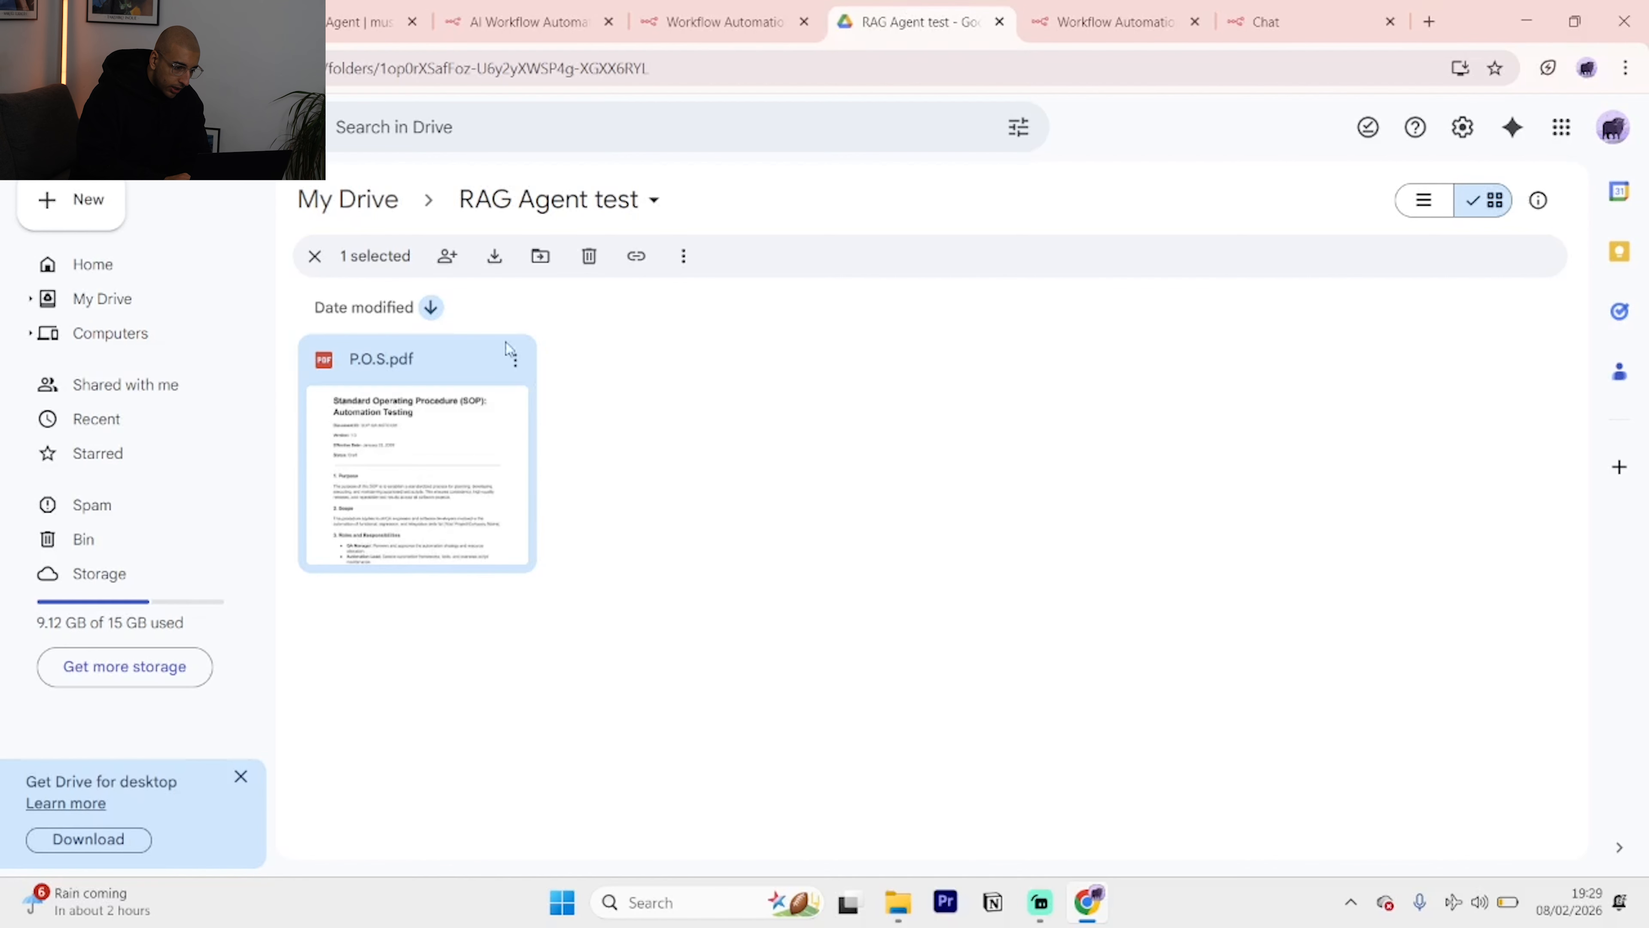
Move P.O.S.pdf in the RAG Agent test Drive folder to the bin and fetch a test event for n8n's Google Drive Trigger.
{"action": "left_click", "coordinate": [589, 255]}
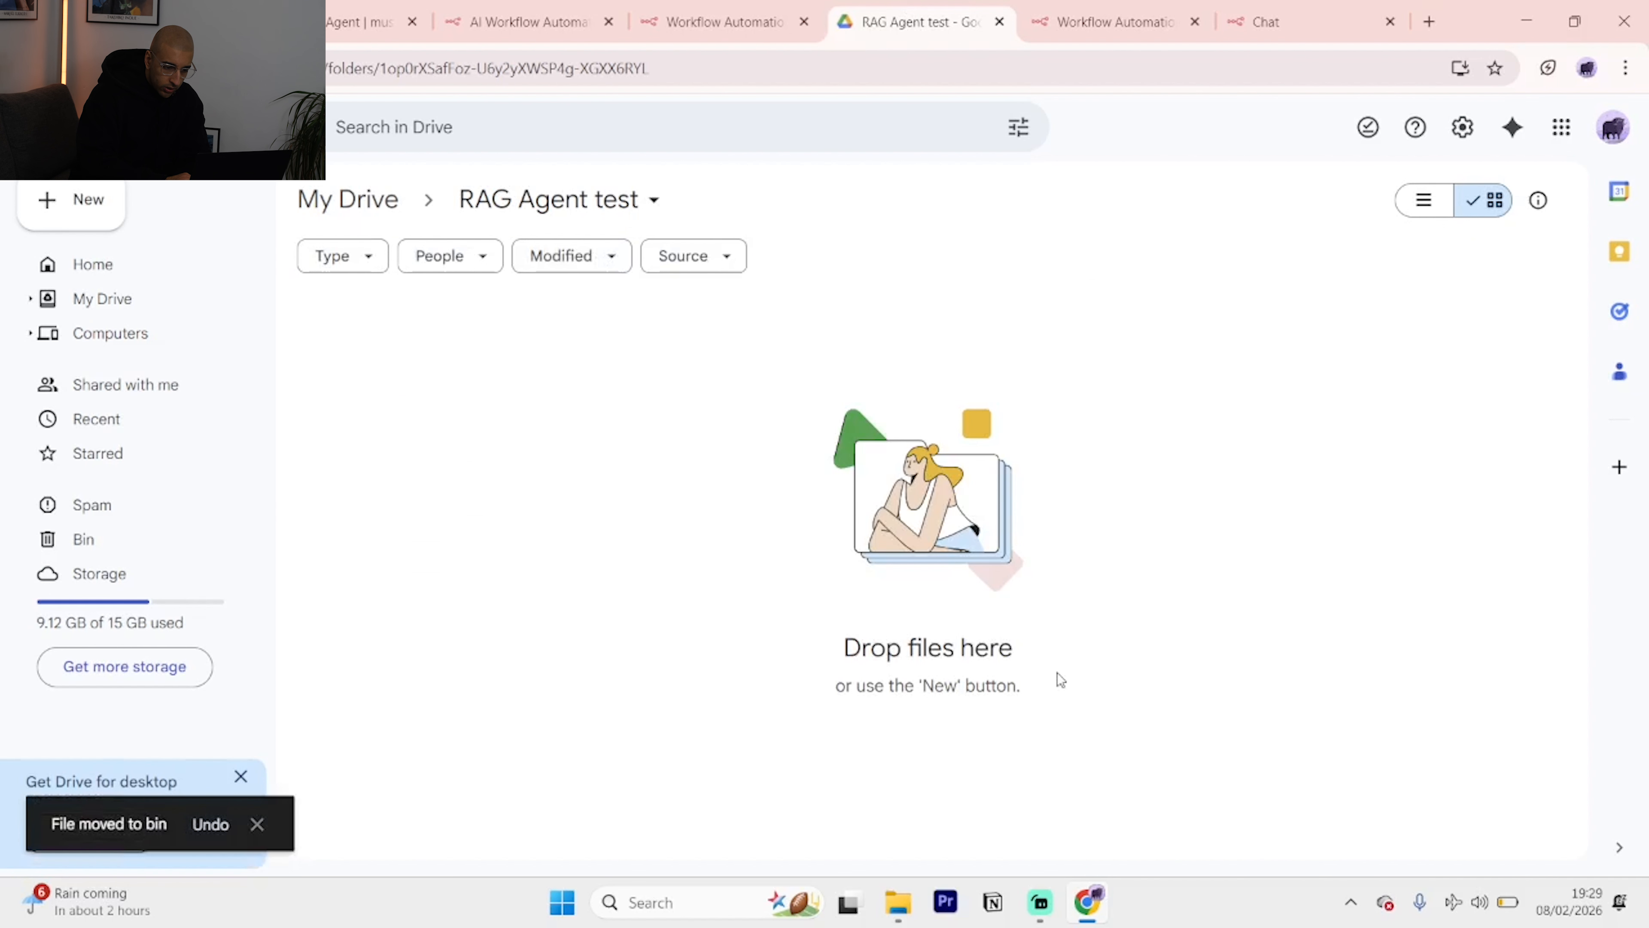
{"action": "left_click", "coordinate": [1114, 21]}
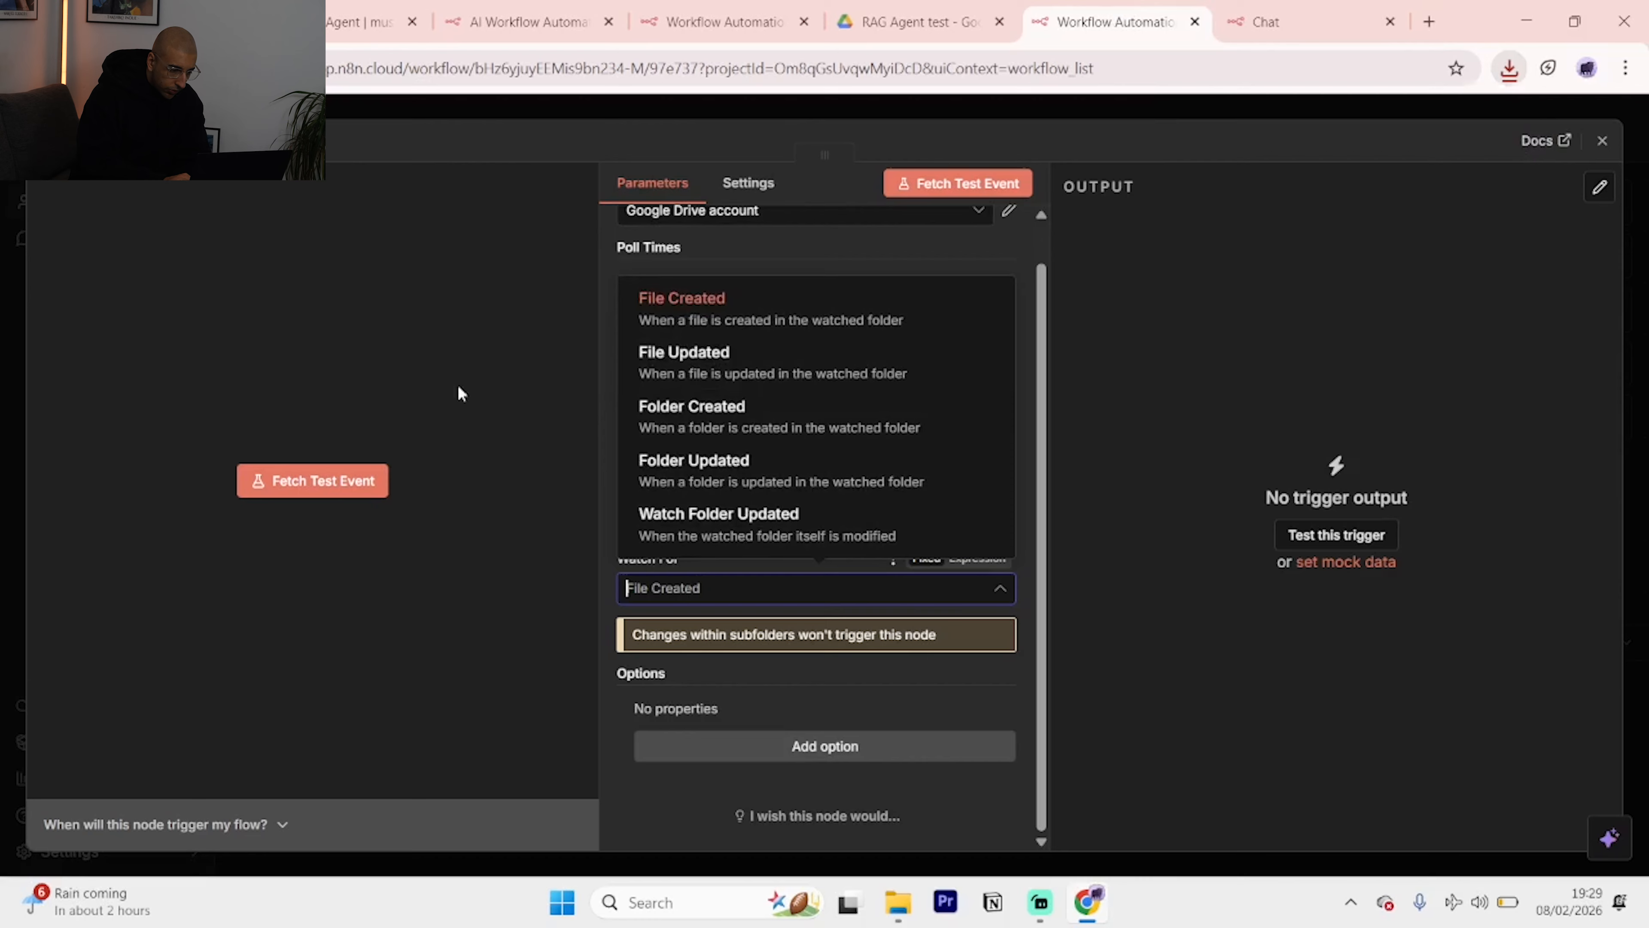
{"action": "left_click", "coordinate": [297, 481]}
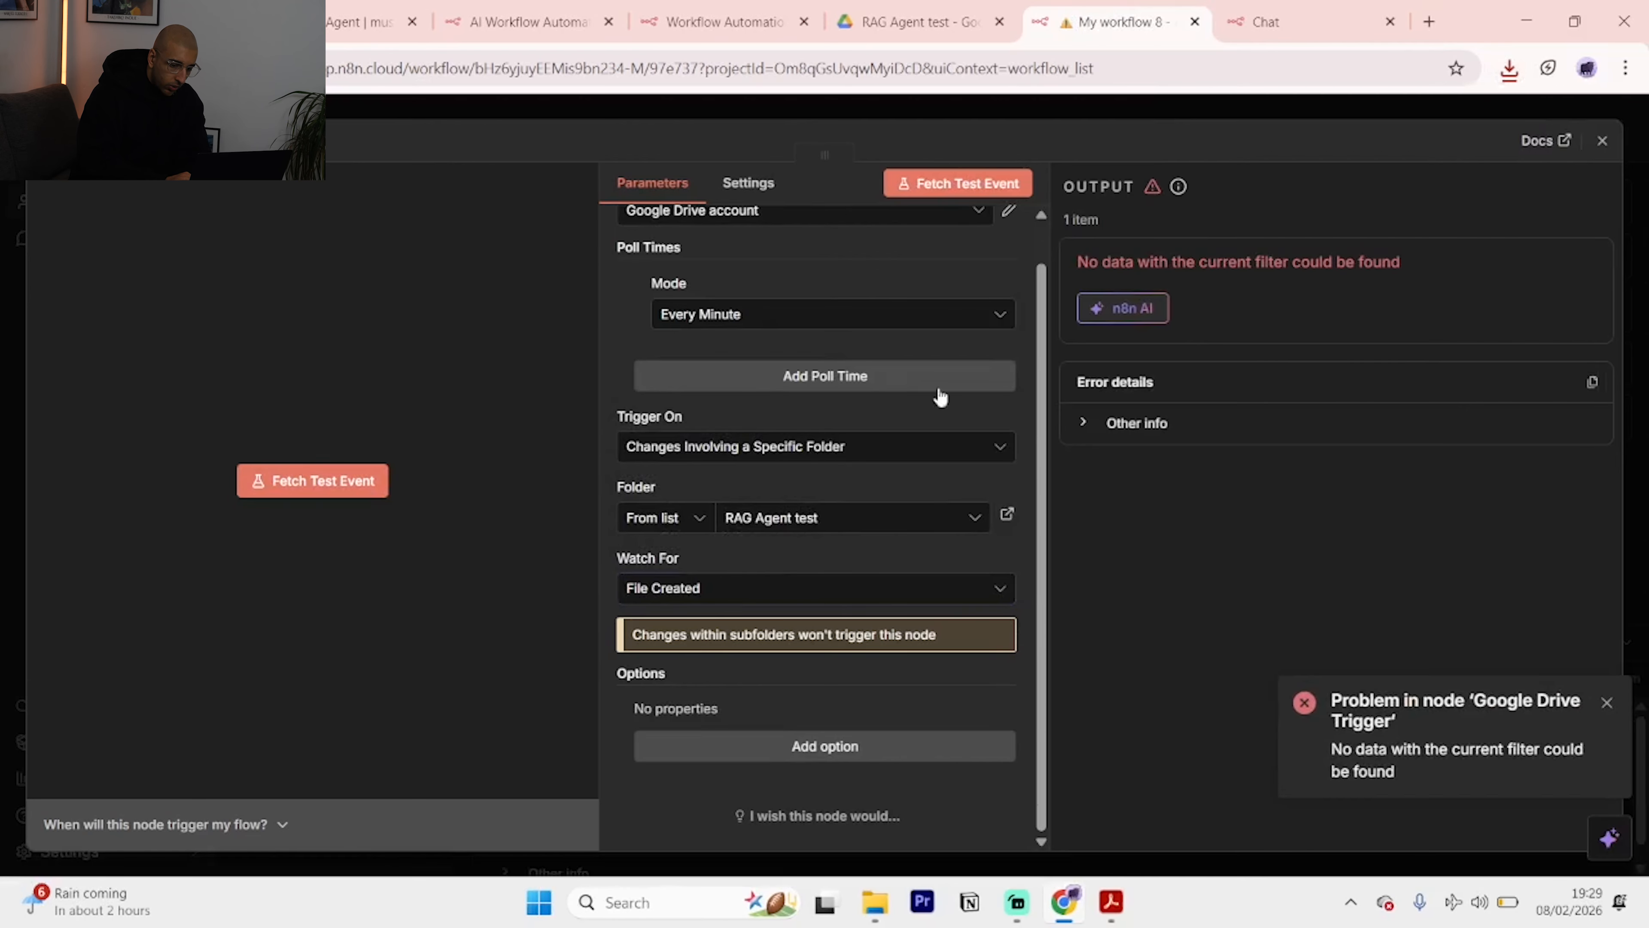
{"action": "left_click", "coordinate": [1598, 140]}
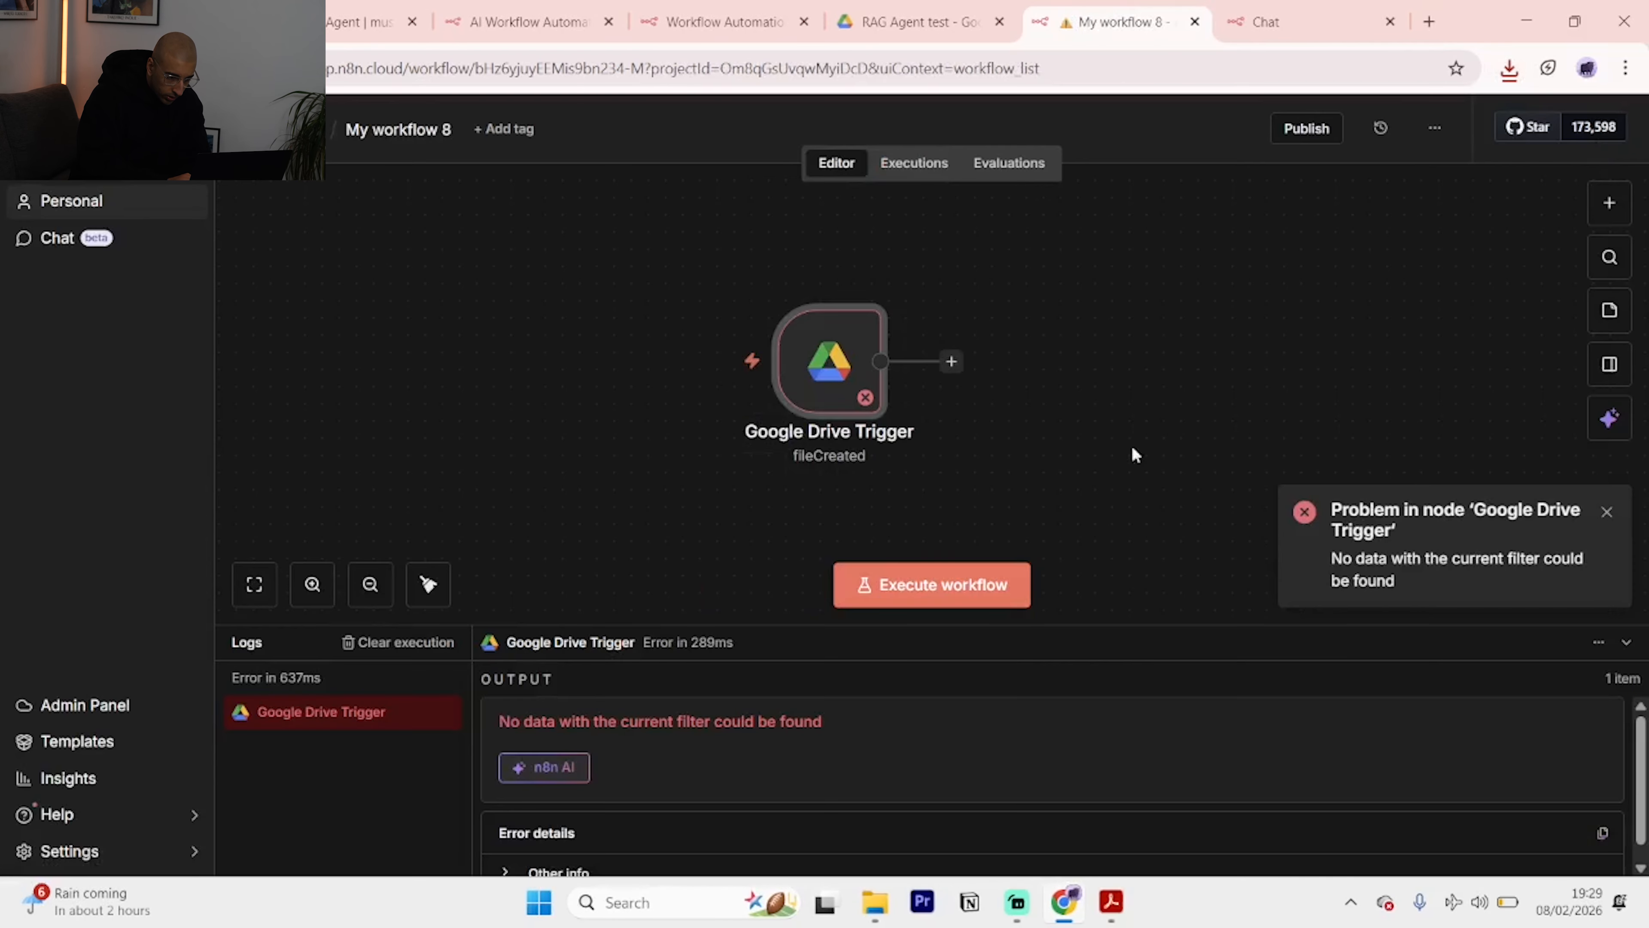
Reopen the Google Drive Trigger node and try fetching the test event again.
{"action": "mouse_move", "coordinate": [835, 362]}
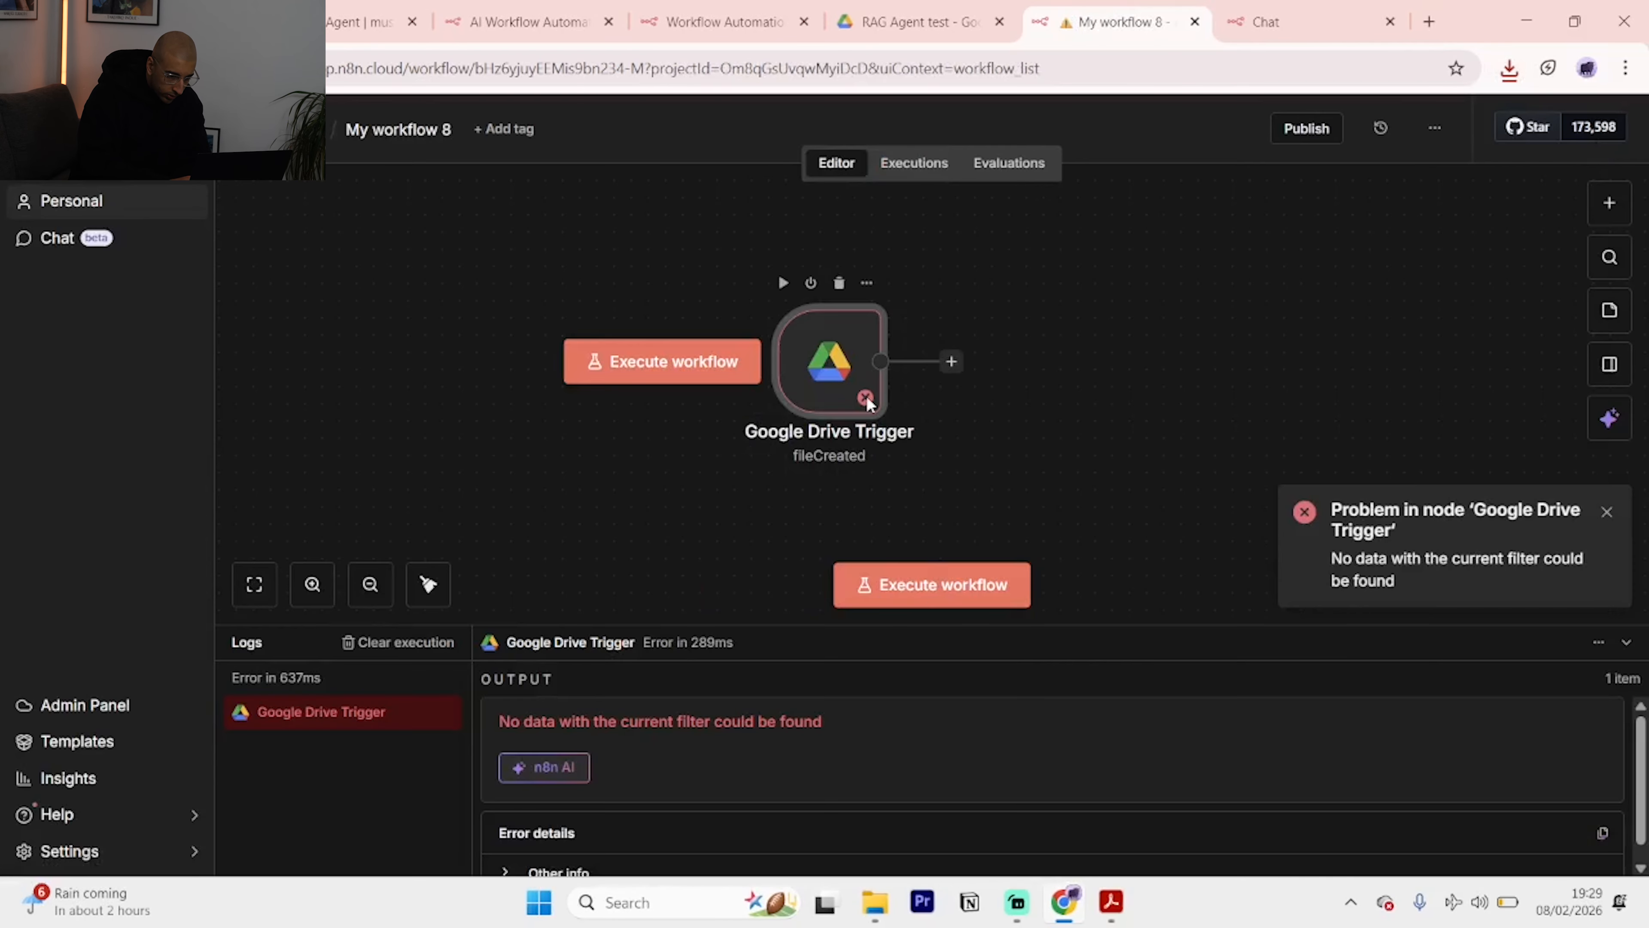
{"action": "double_click", "coordinate": [834, 362]}
{"action": "left_click", "coordinate": [344, 479]}
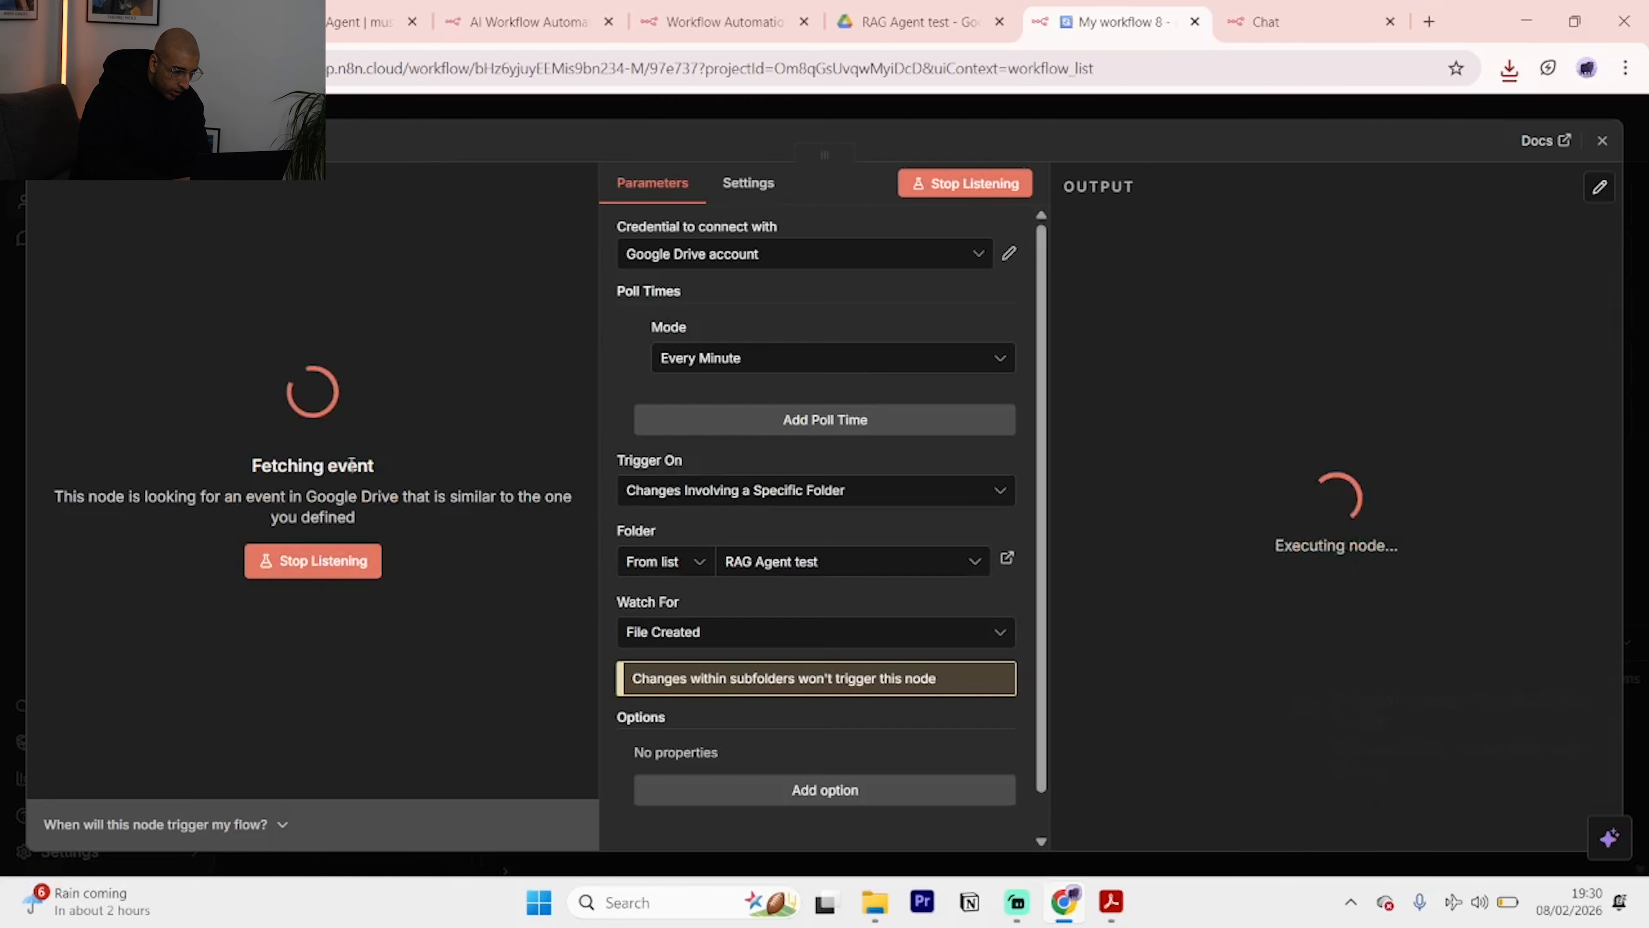
{"action": "left_click", "coordinate": [1347, 19]}
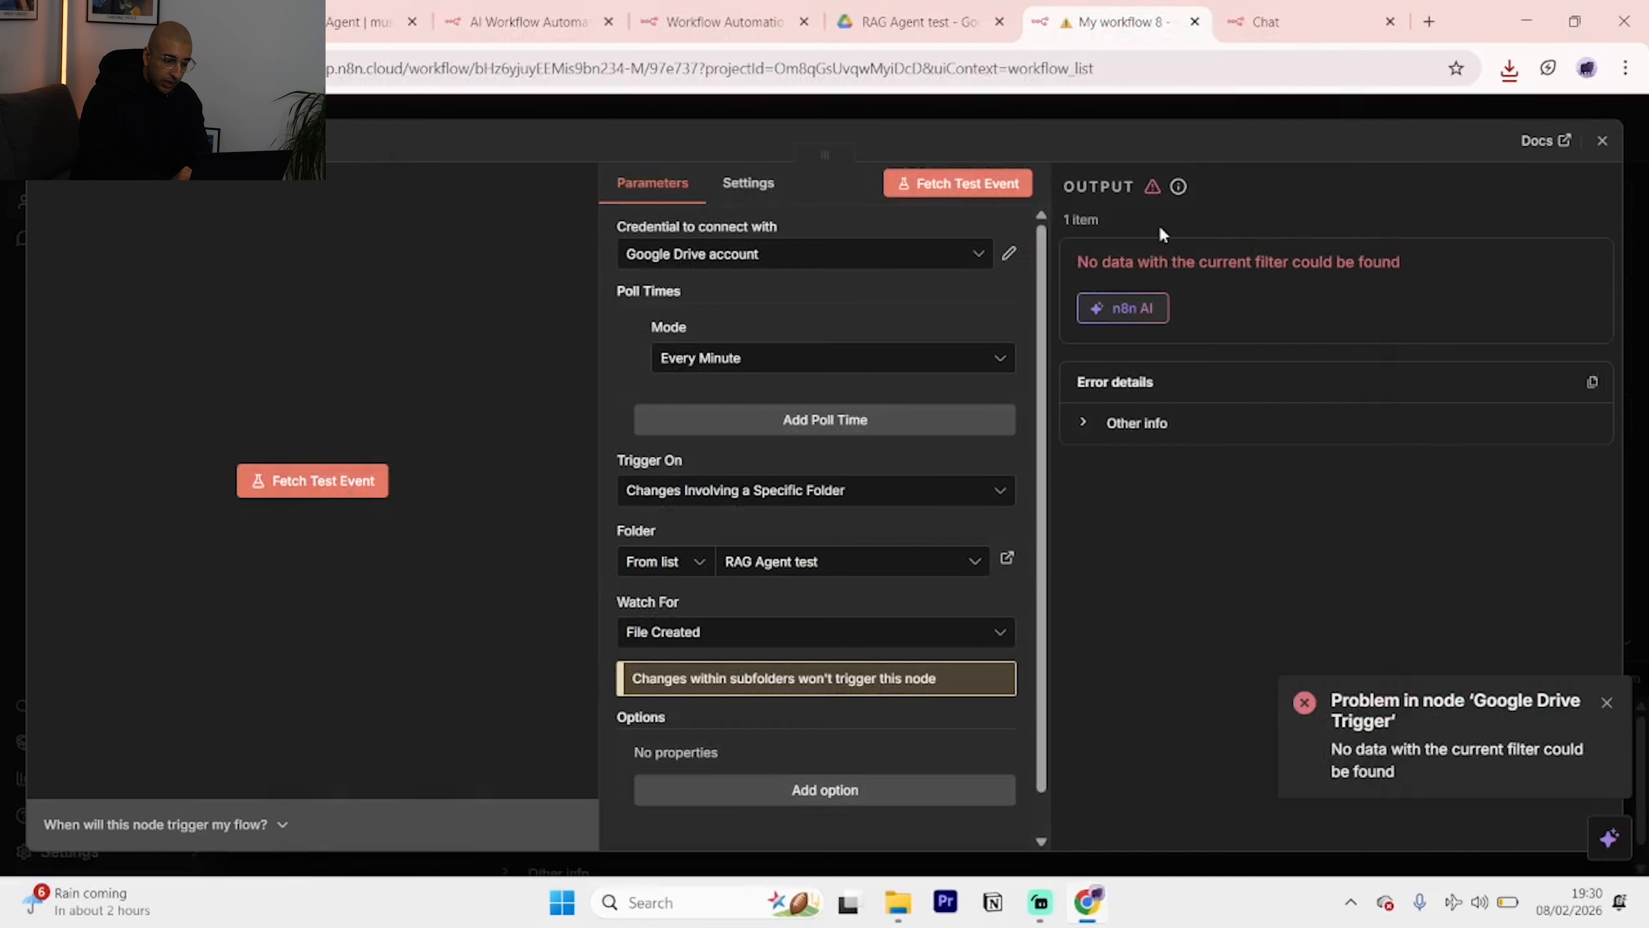
Upload P.O.S (1).pdf from the local Downloads folder to the RAG Agent test folder in Google Drive.
{"action": "left_click", "coordinate": [967, 9]}
{"action": "mouse_move", "coordinate": [898, 902]}
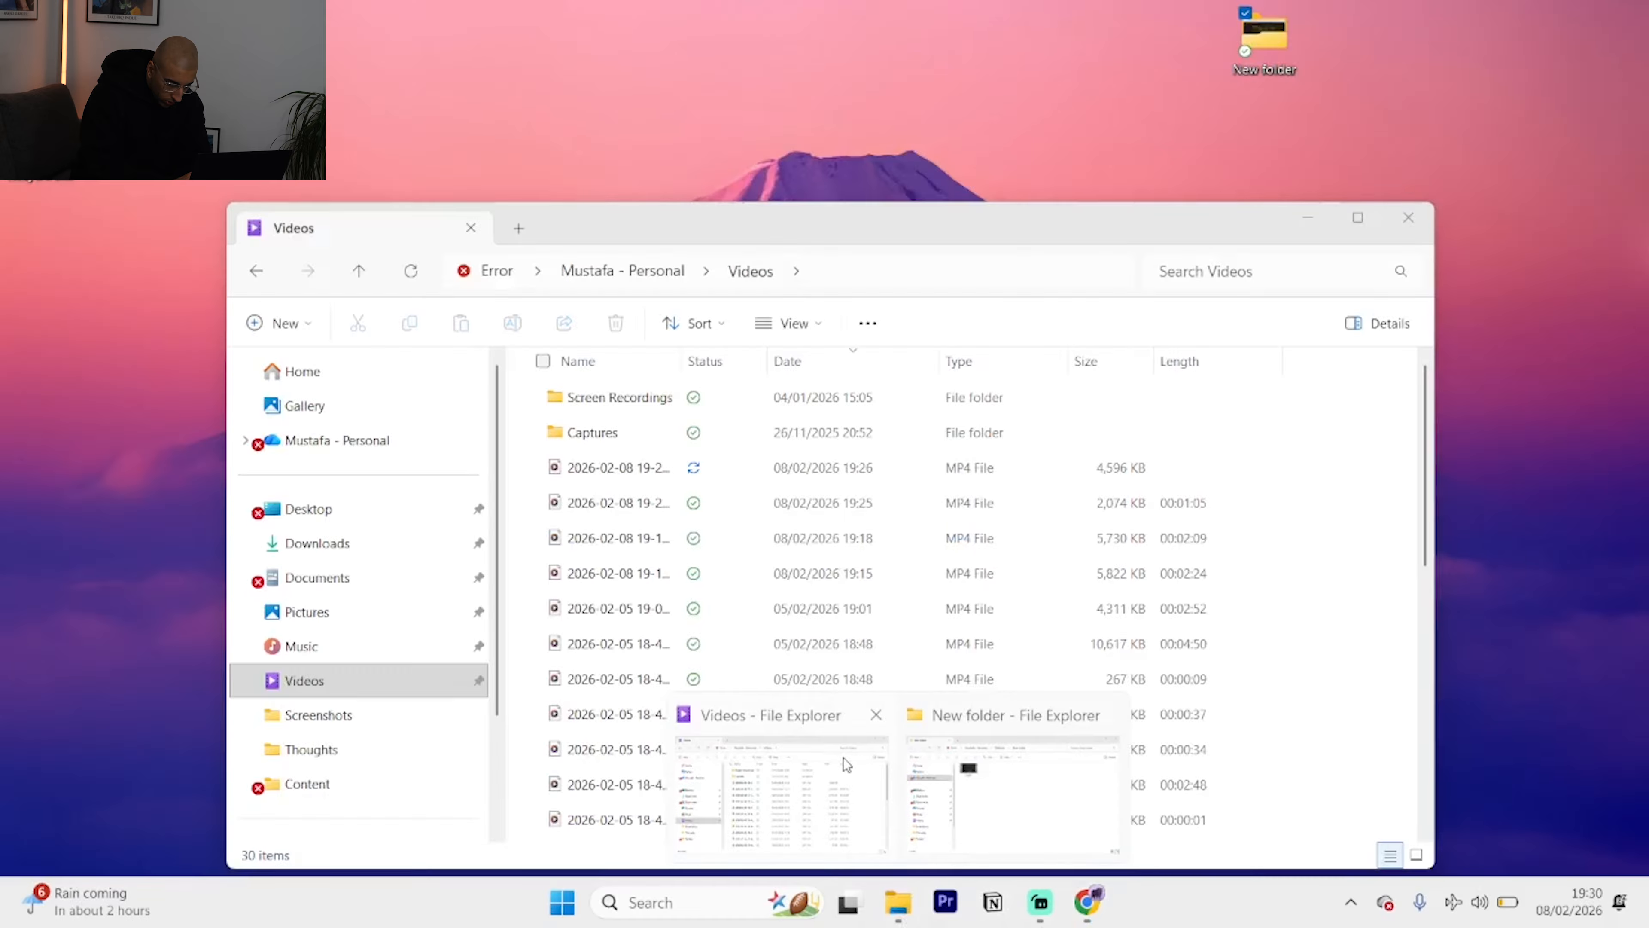
{"action": "left_click", "coordinate": [843, 759]}
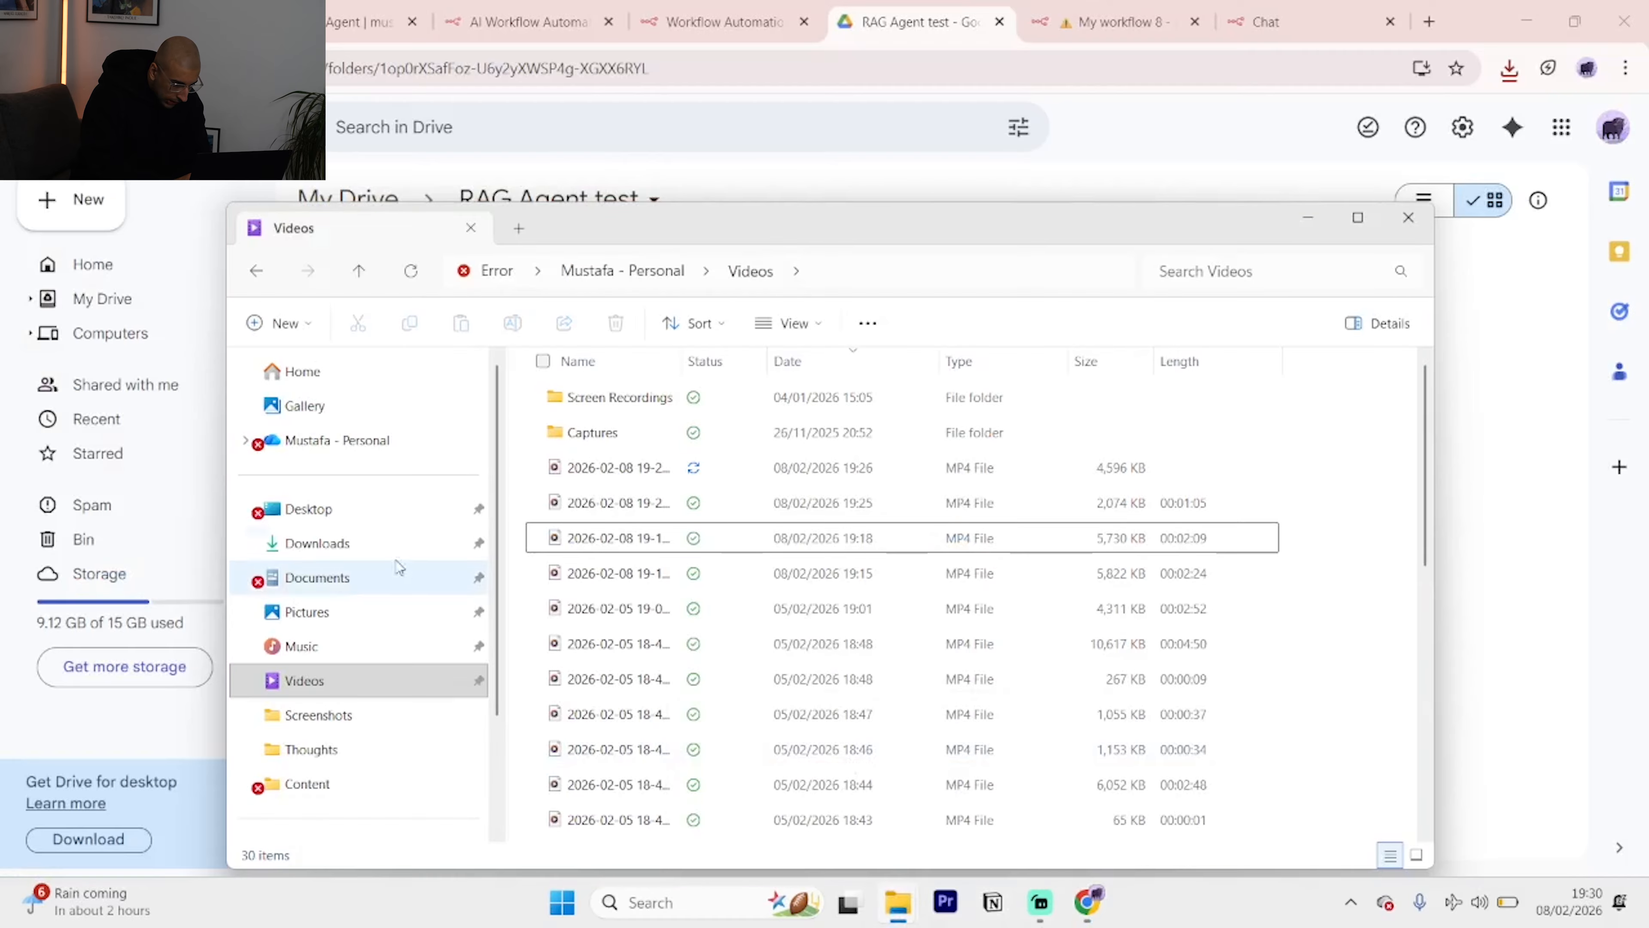
{"action": "left_click", "coordinate": [364, 544]}
{"action": "left_click_drag", "start_coordinate": [581, 442], "coordinate": [1517, 490]}
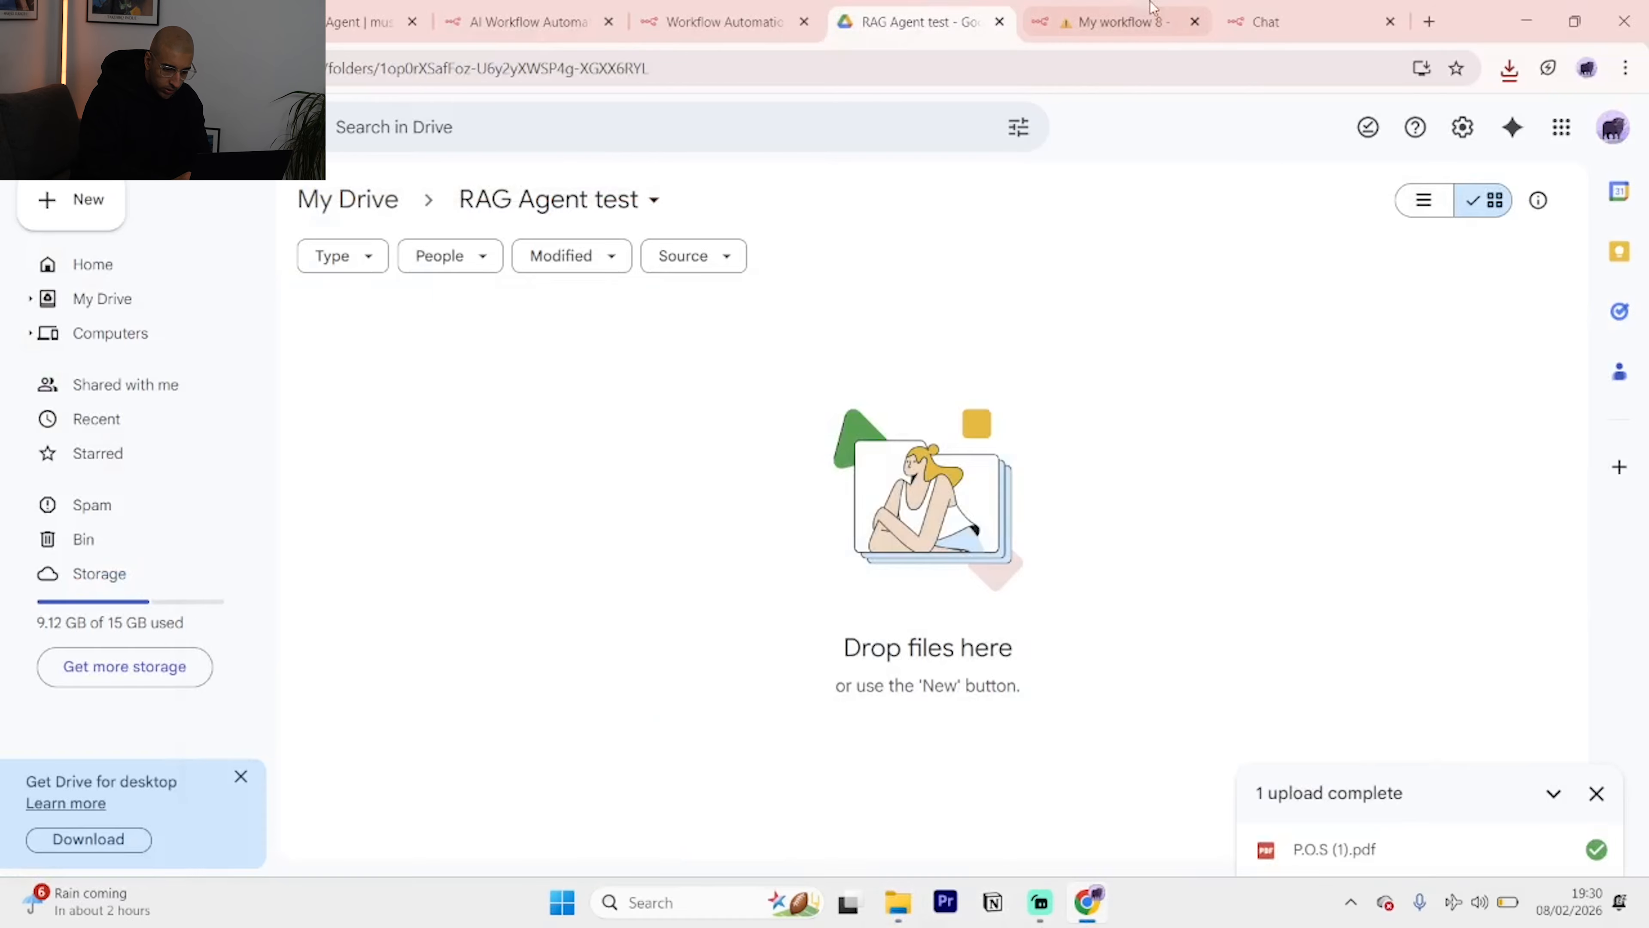
Return to My workflow 8 in n8n, fetch the Google Drive Trigger's test event and review its output data.
{"action": "left_click", "coordinate": [1110, 21]}
{"action": "left_click", "coordinate": [354, 469]}
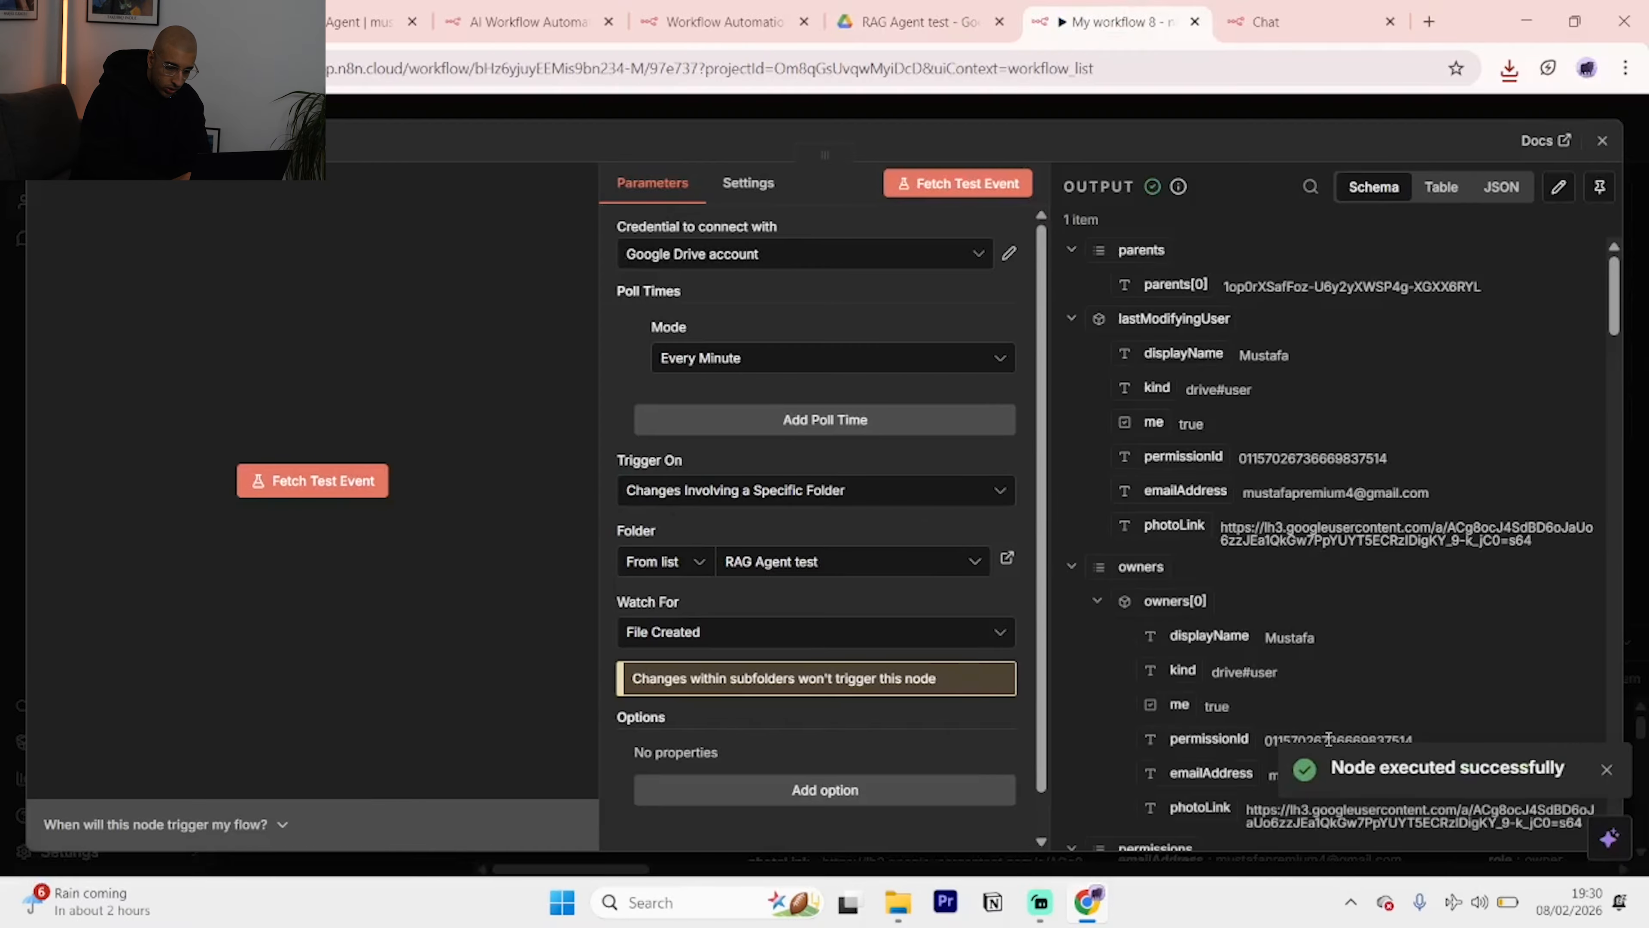
{"action": "left_click_drag", "start_coordinate": [1398, 758], "coordinate": [1450, 766]}
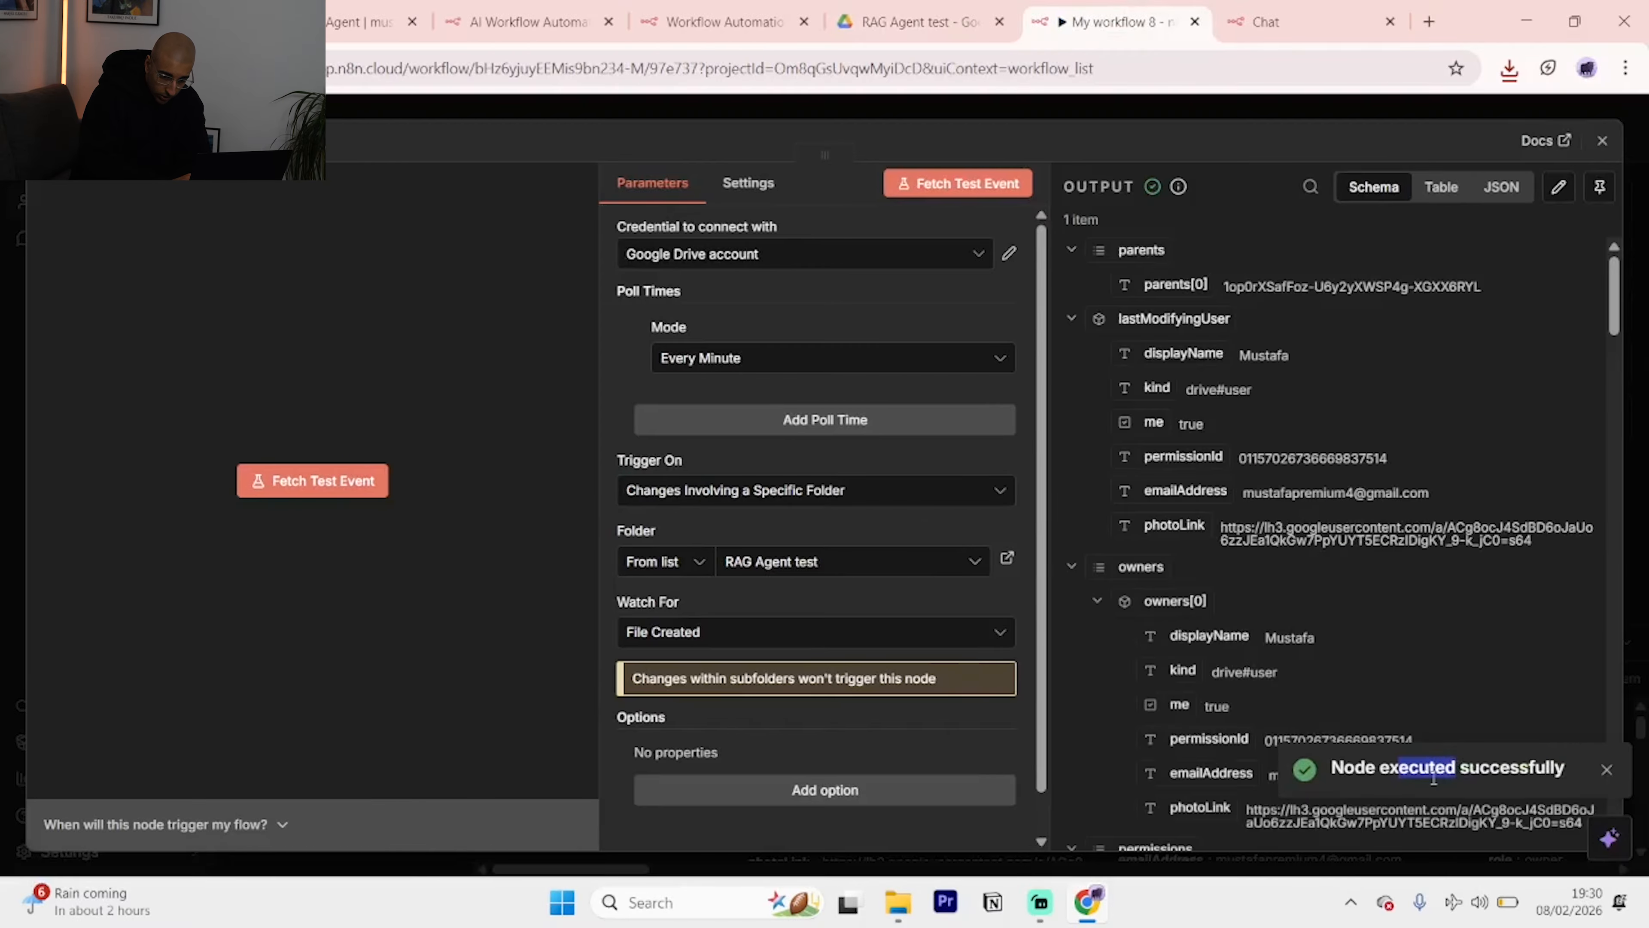
{"action": "scroll", "coordinate": [1216, 350], "scroll_direction": "down", "scroll_amount": 10}
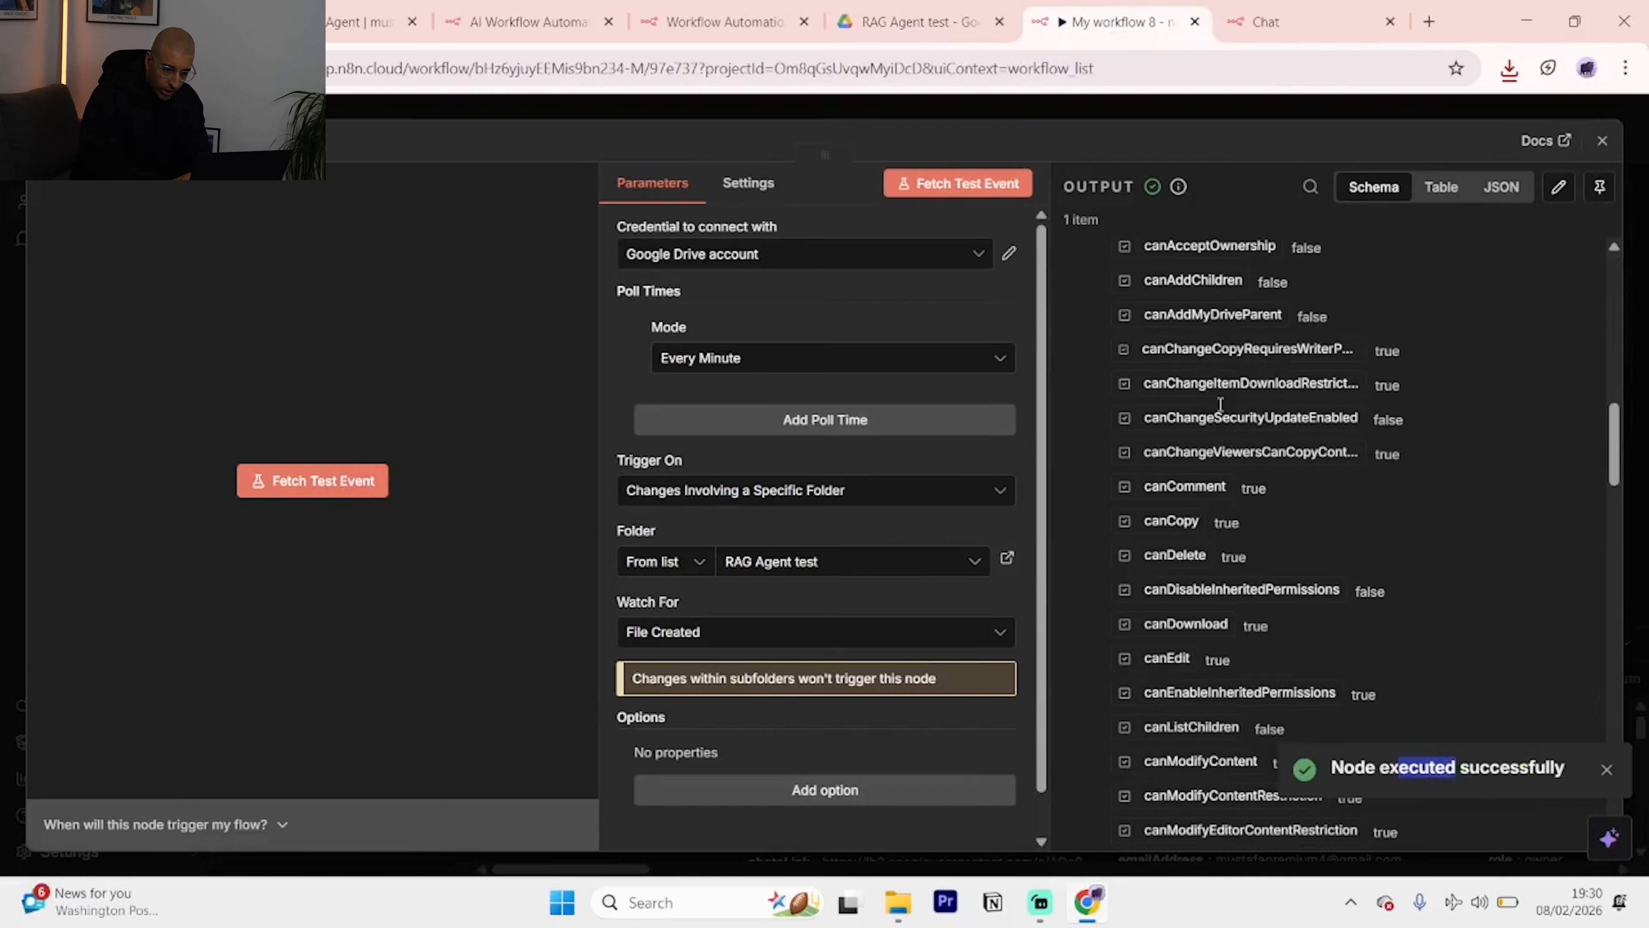
{"action": "left_click", "coordinate": [1601, 141]}
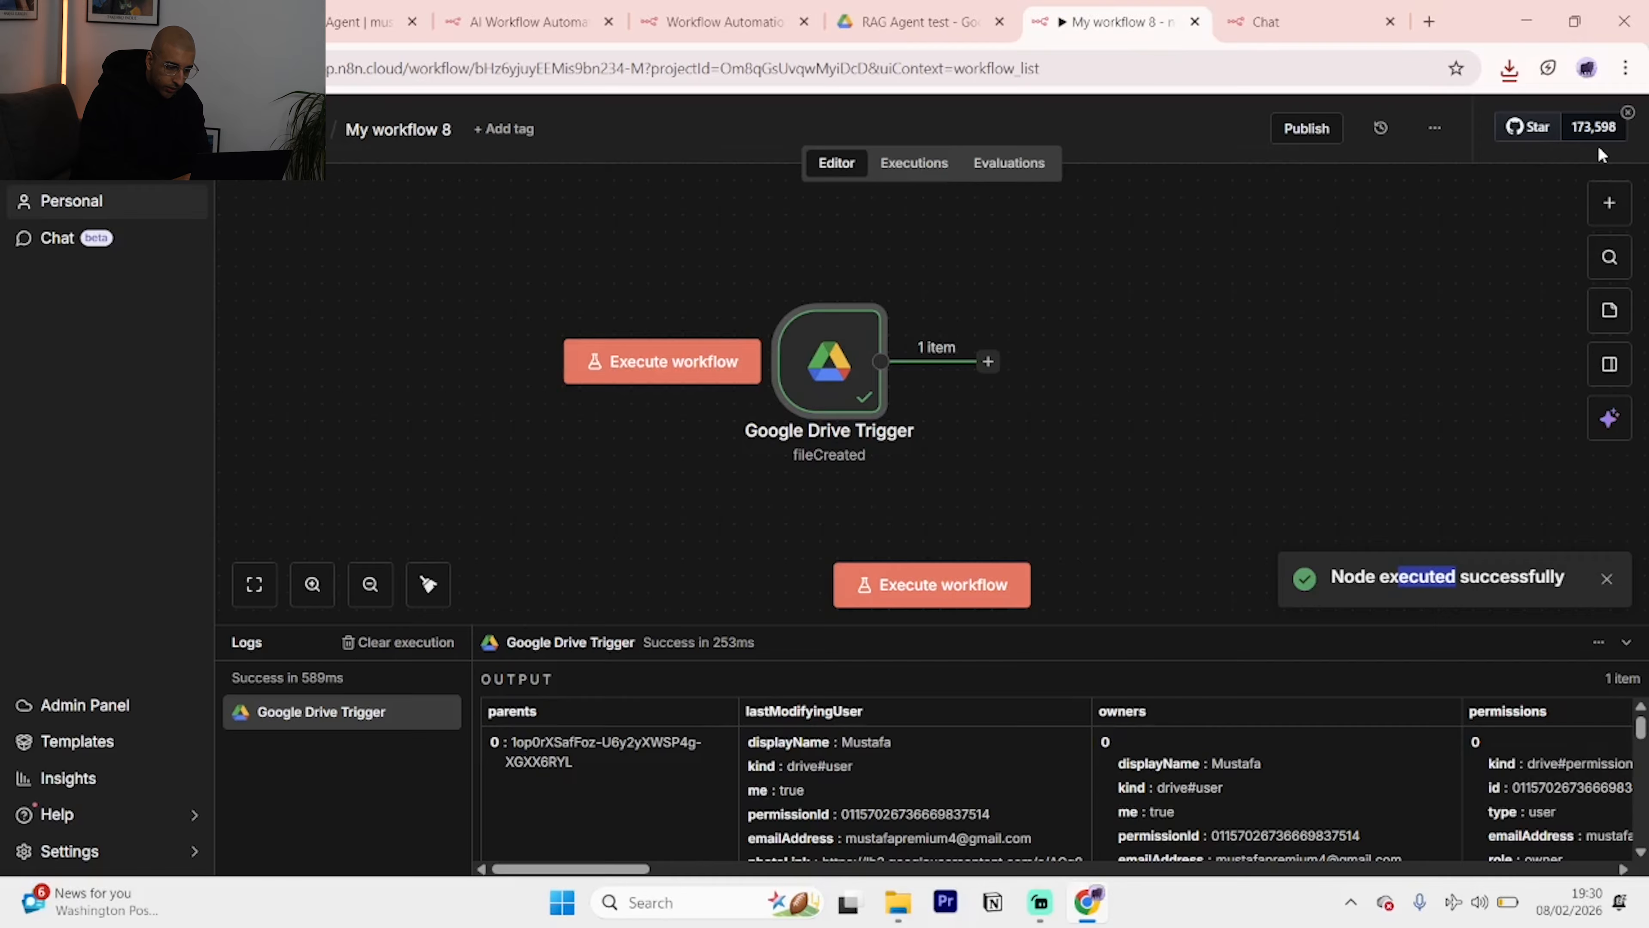
Add a Google Drive node with the Download file action after the Google Drive Trigger.
{"action": "left_click", "coordinate": [987, 361]}
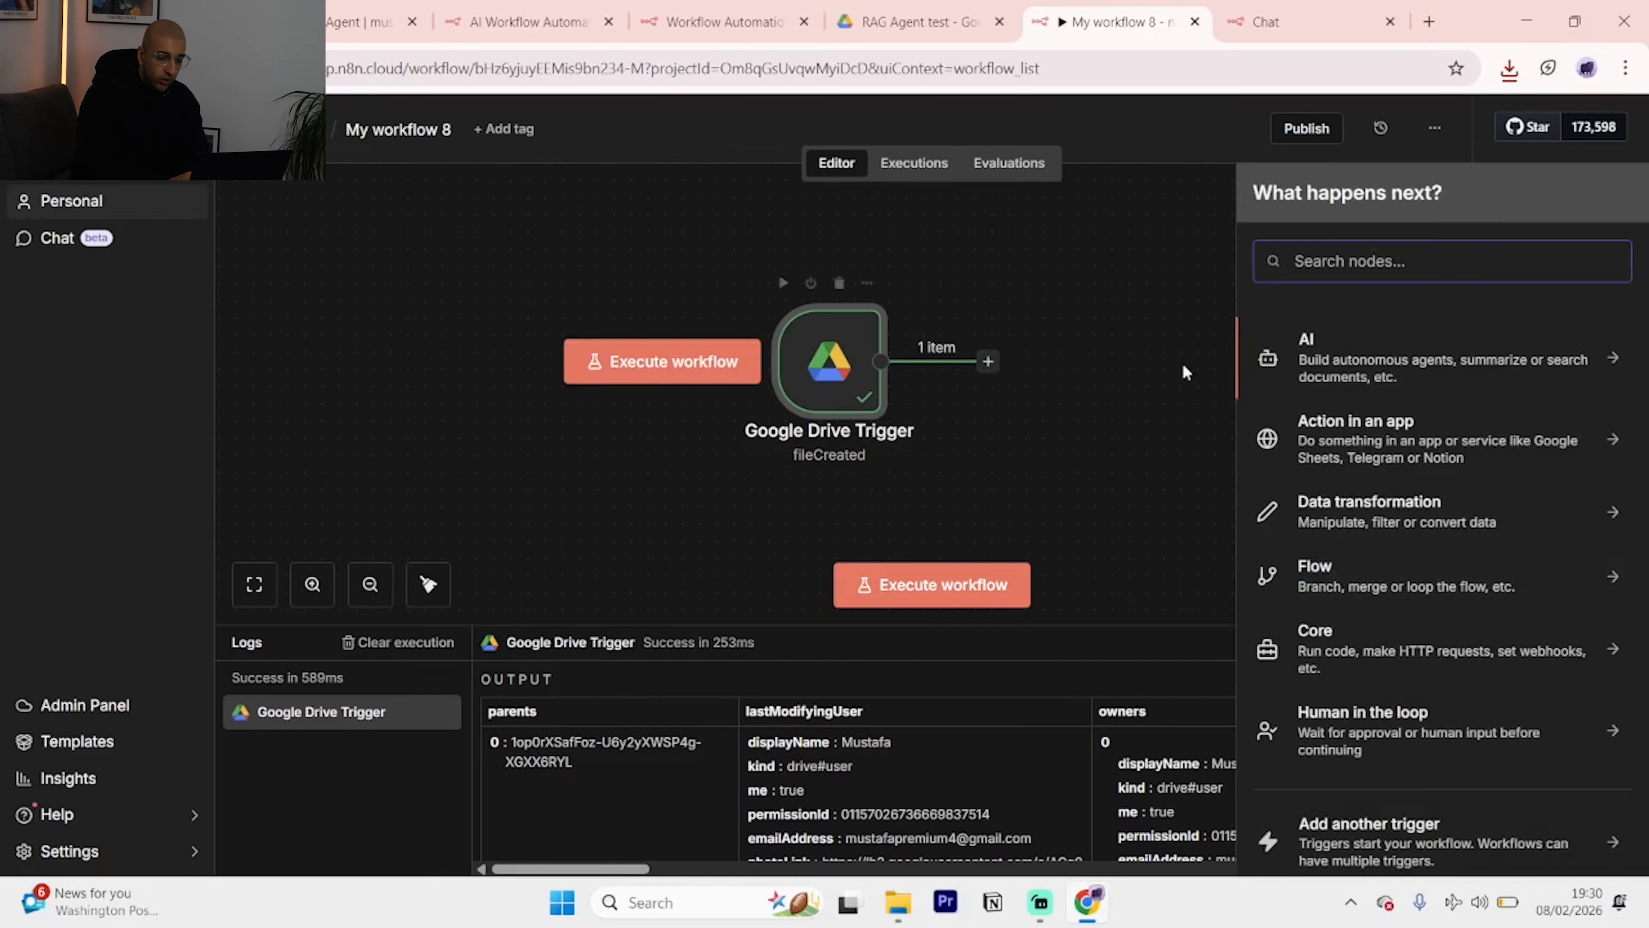
{"action": "type", "text": "drive"}
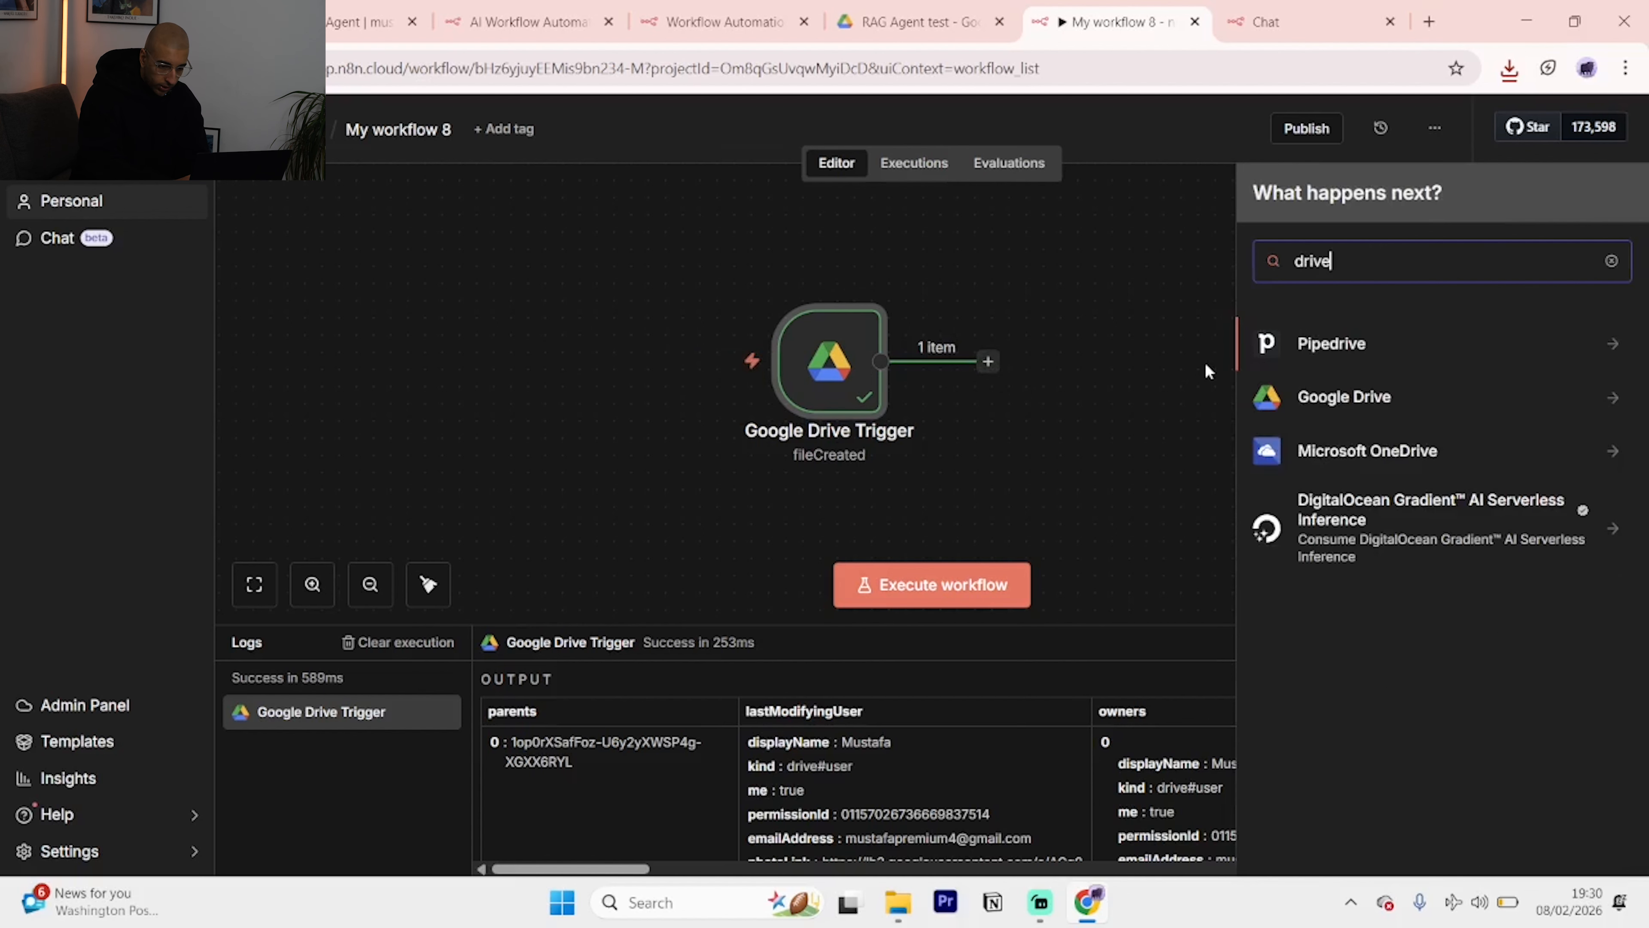
{"action": "left_click", "coordinate": [1342, 393]}
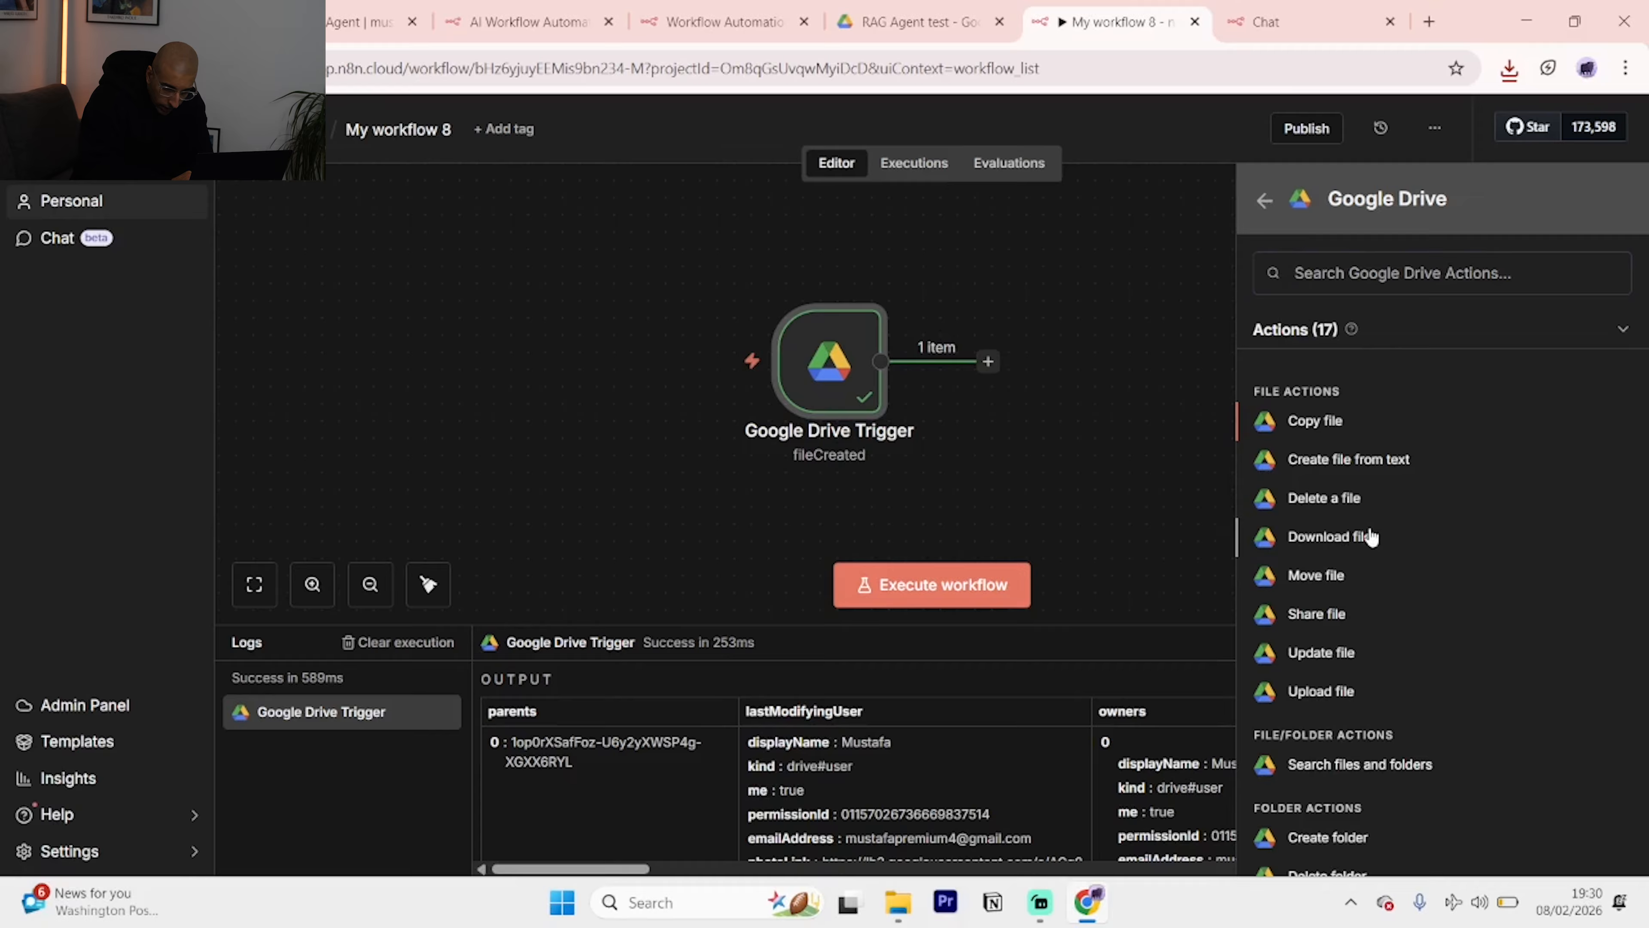
{"action": "left_click", "coordinate": [1324, 536]}
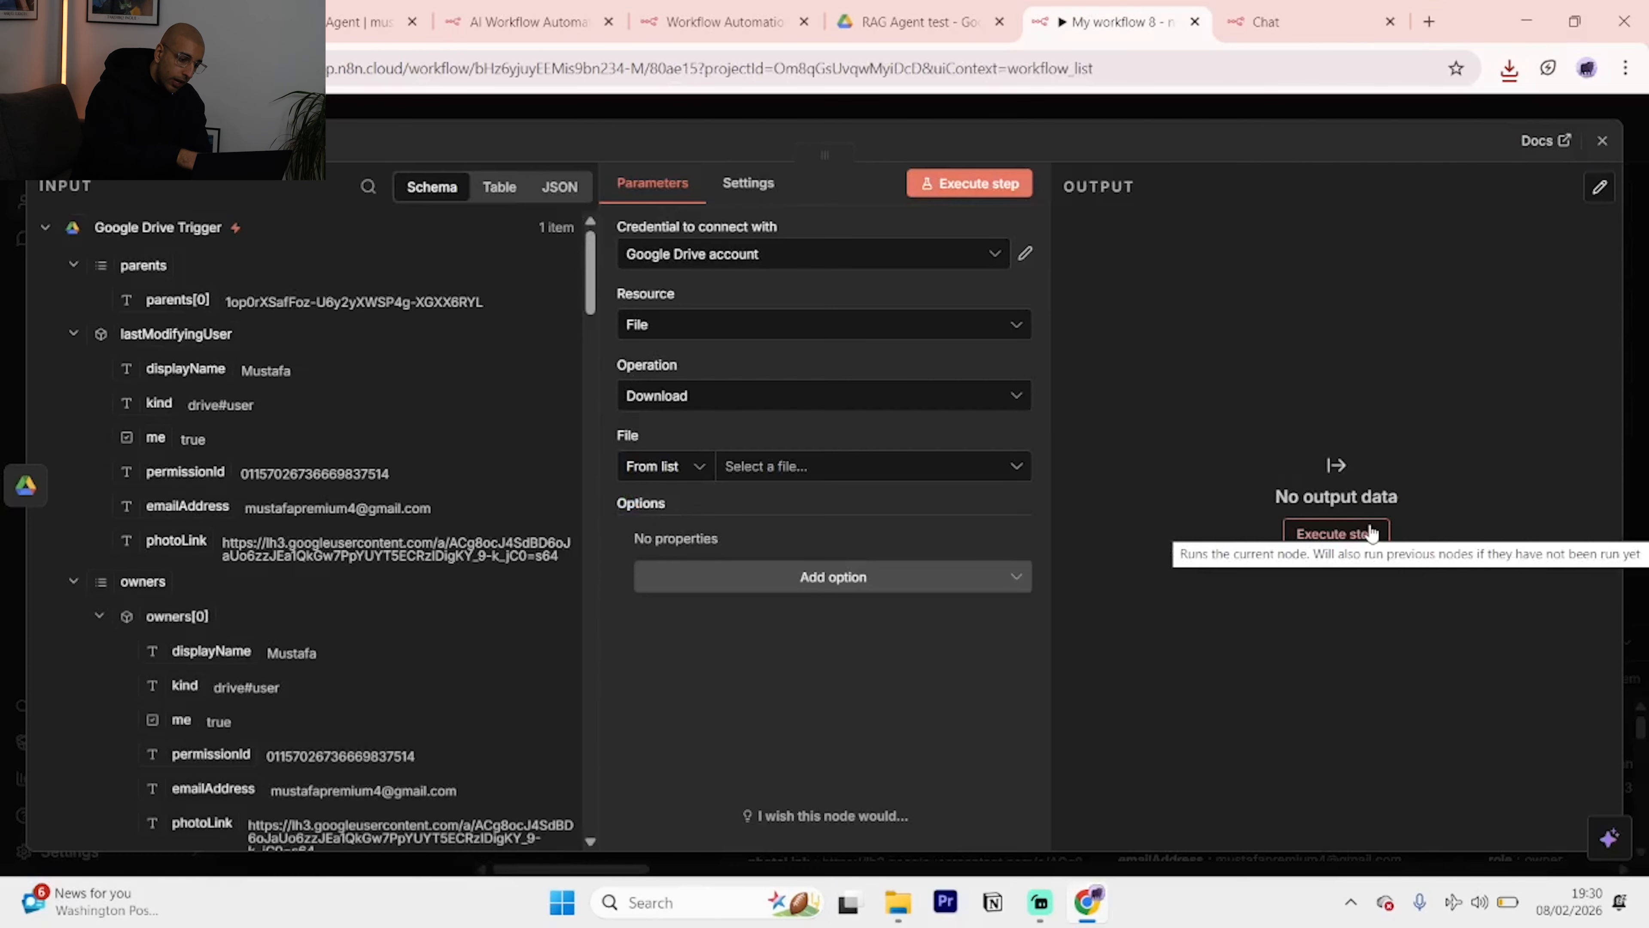
Set the download node's File to By ID, mapping the trigger's file id as {{ $json.id }}.
{"action": "left_click", "coordinate": [809, 479]}
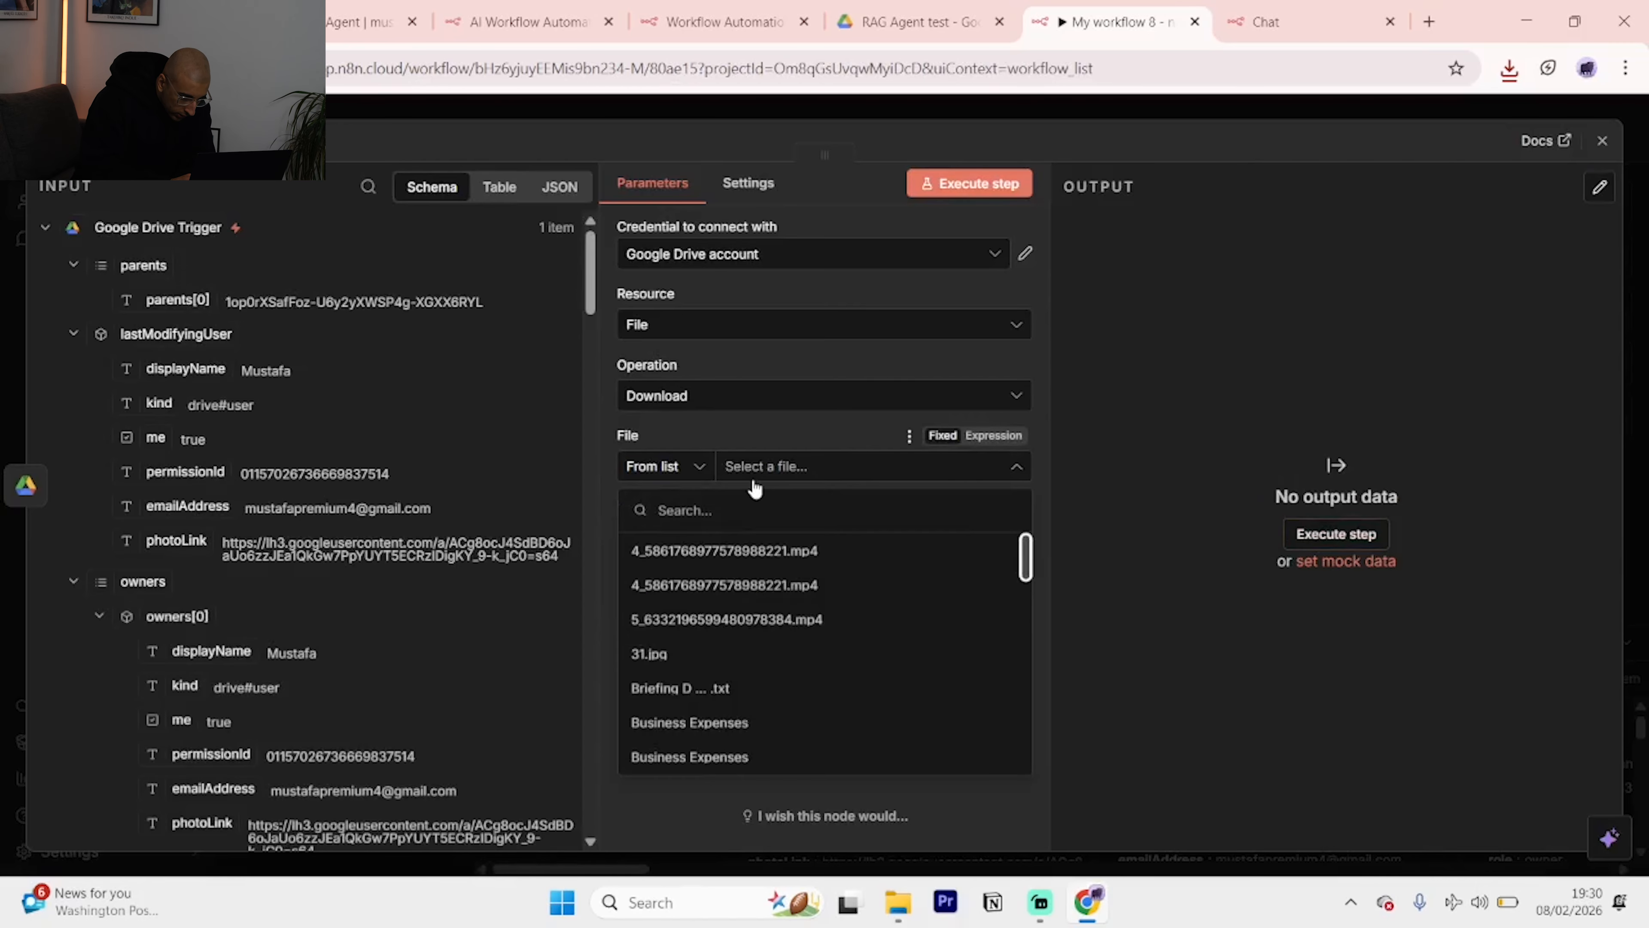
{"action": "left_click", "coordinate": [674, 465]}
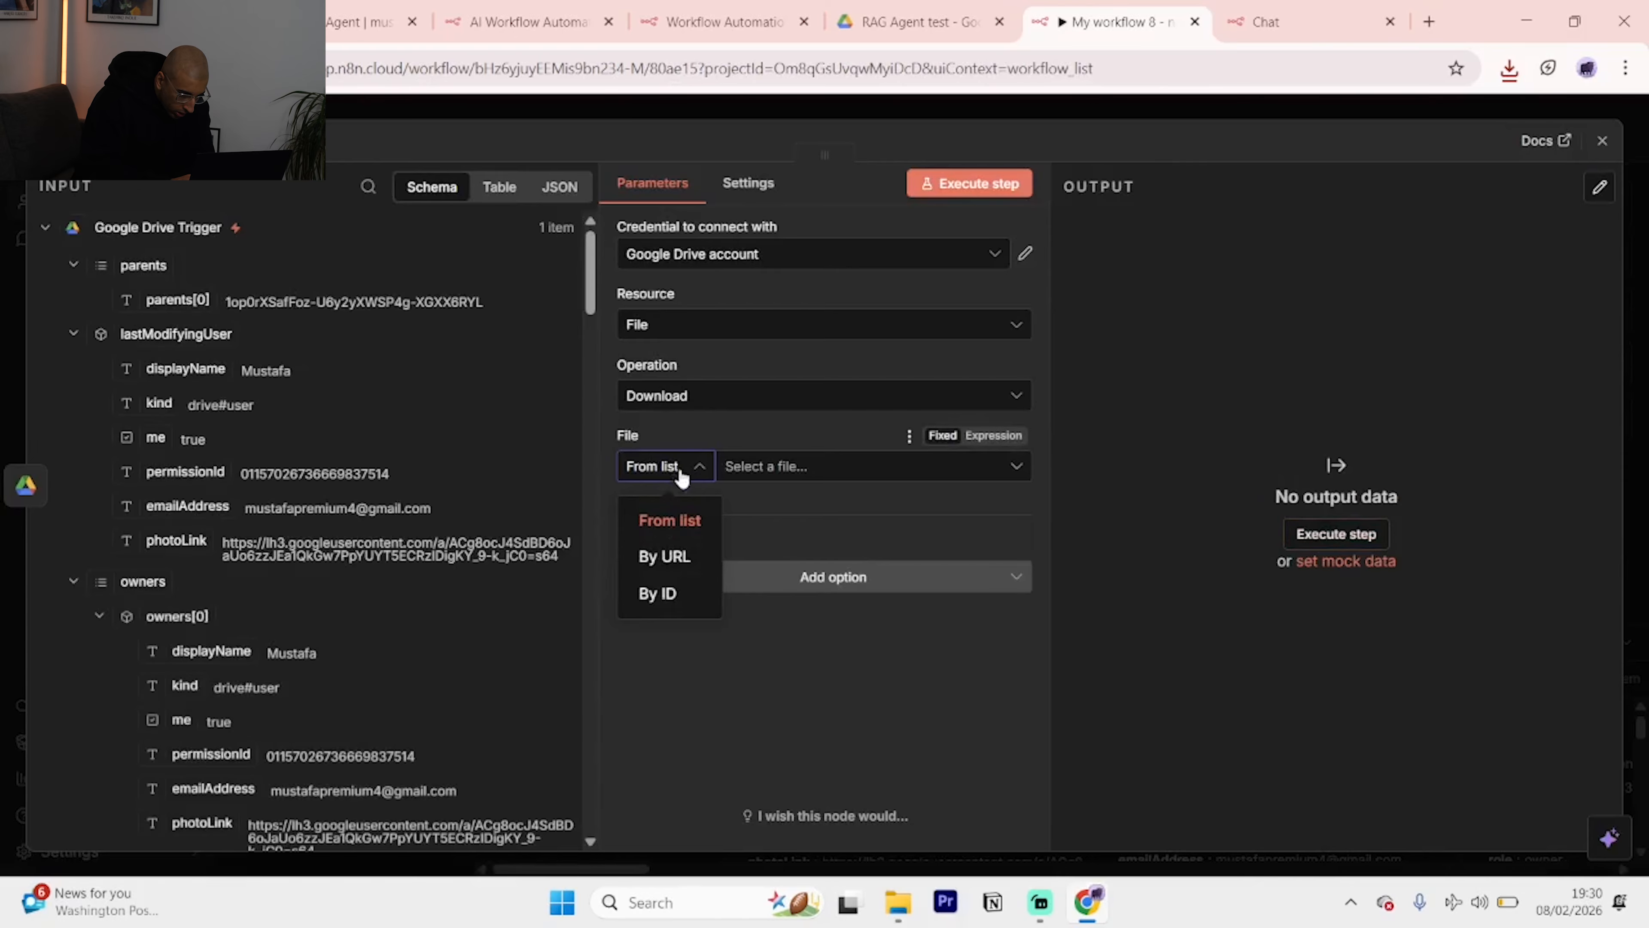
{"action": "left_click", "coordinate": [738, 506]}
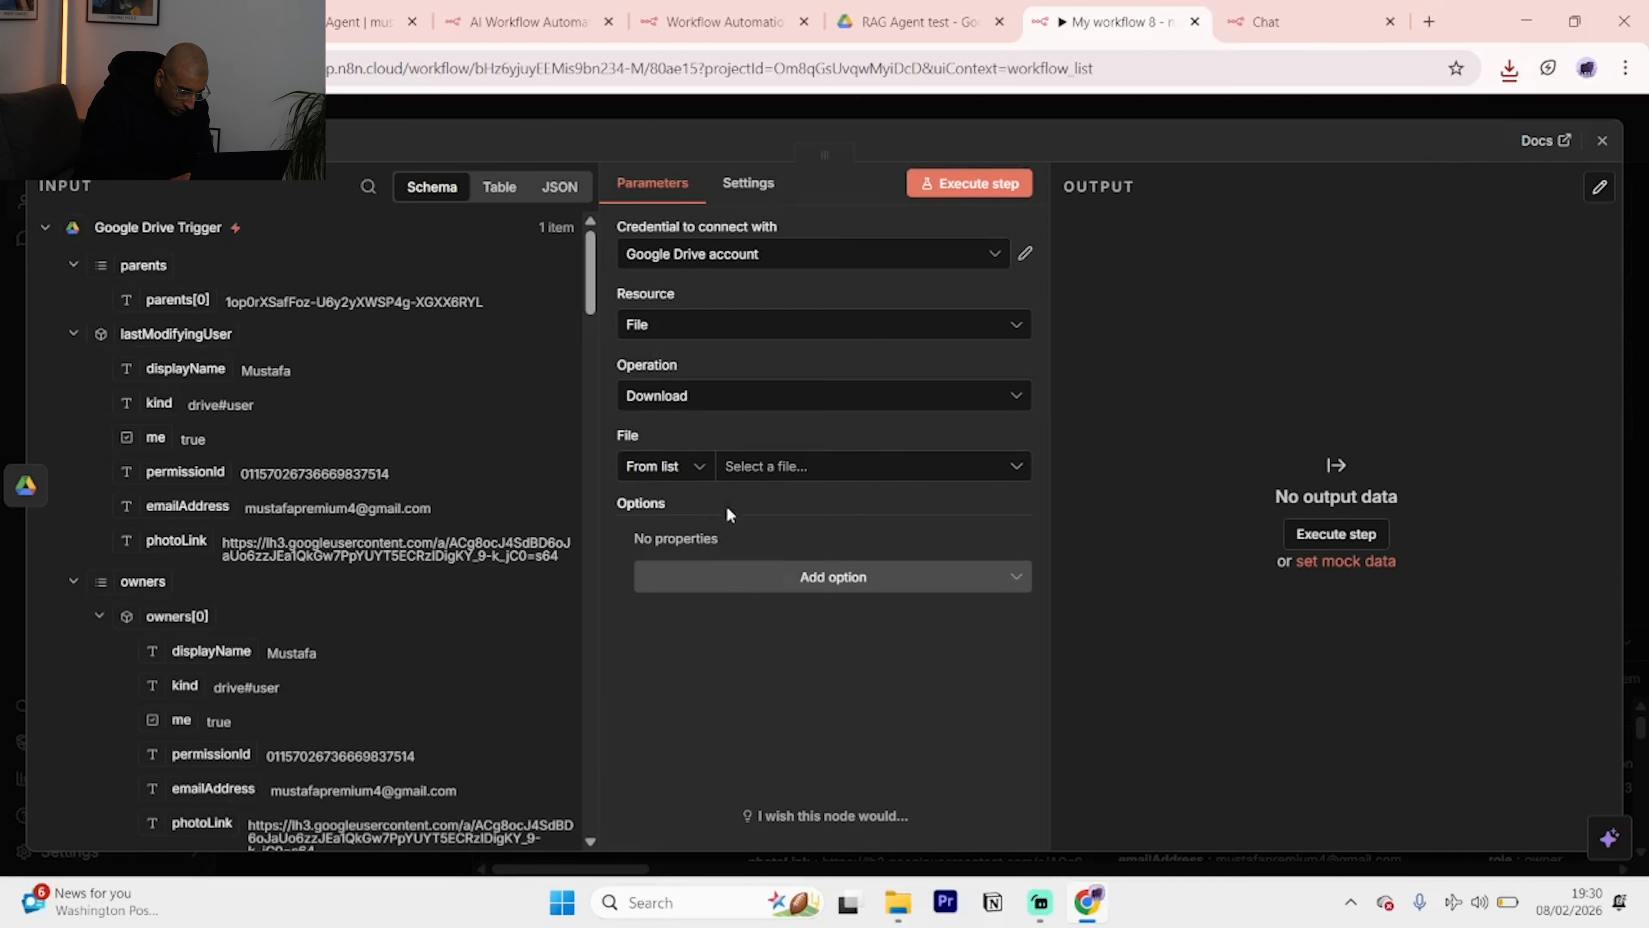
{"action": "scroll", "coordinate": [434, 621], "scroll_direction": "down", "scroll_amount": 15}
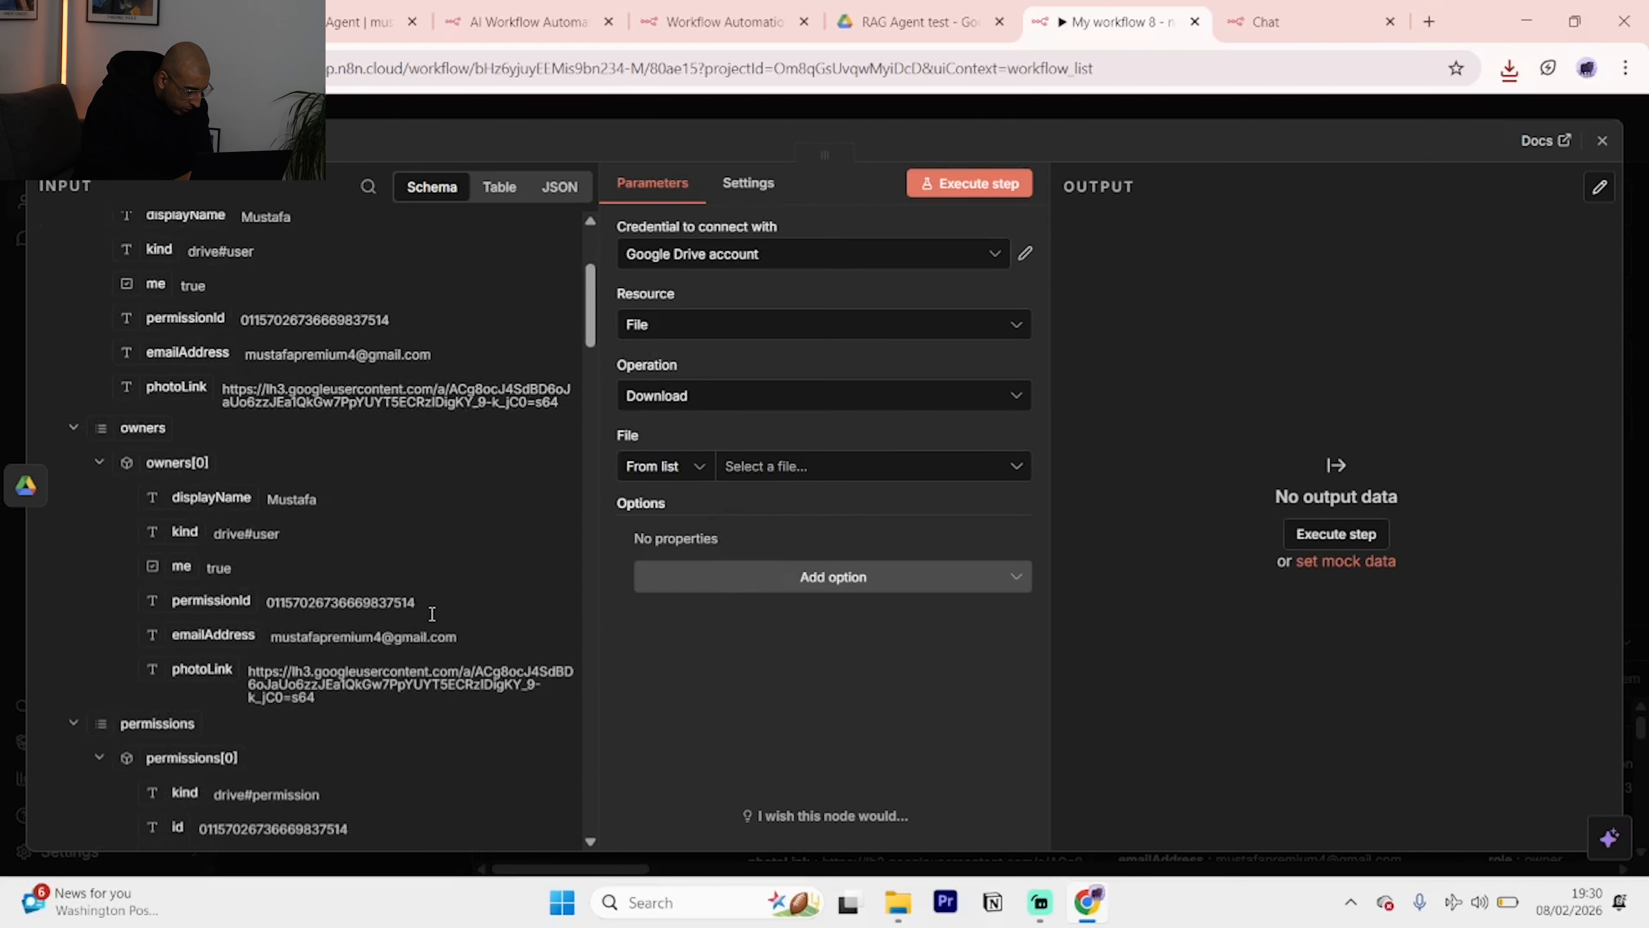
{"action": "scroll", "coordinate": [434, 621], "scroll_direction": "down", "scroll_amount": 15}
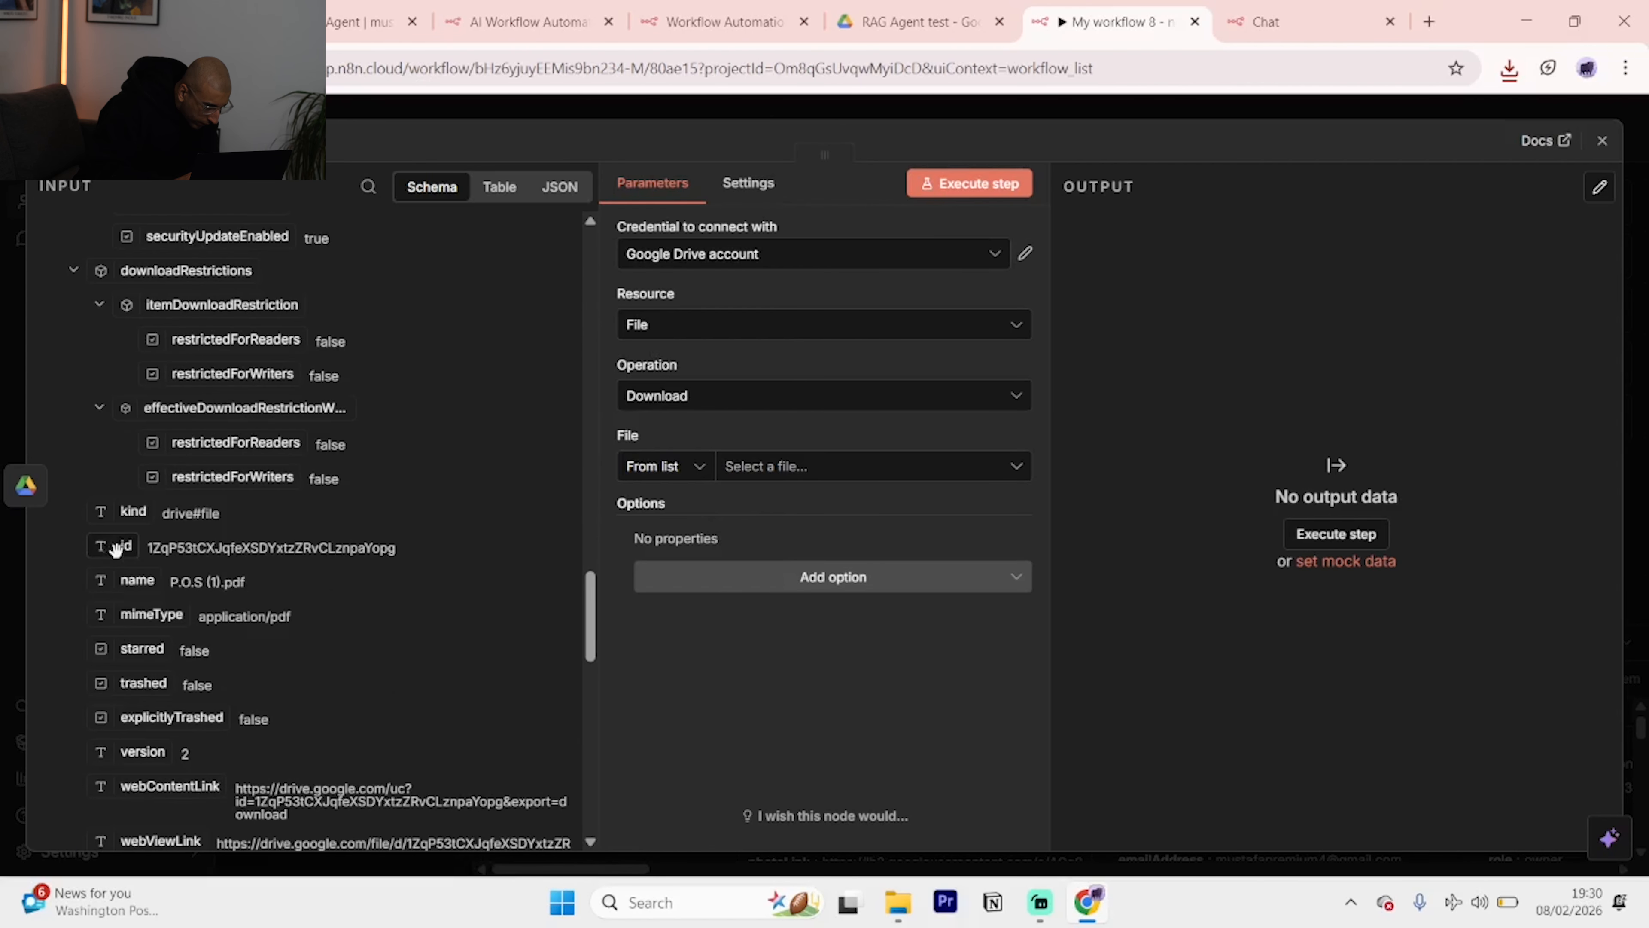
{"action": "left_click_drag", "start_coordinate": [116, 547], "coordinate": [755, 468]}
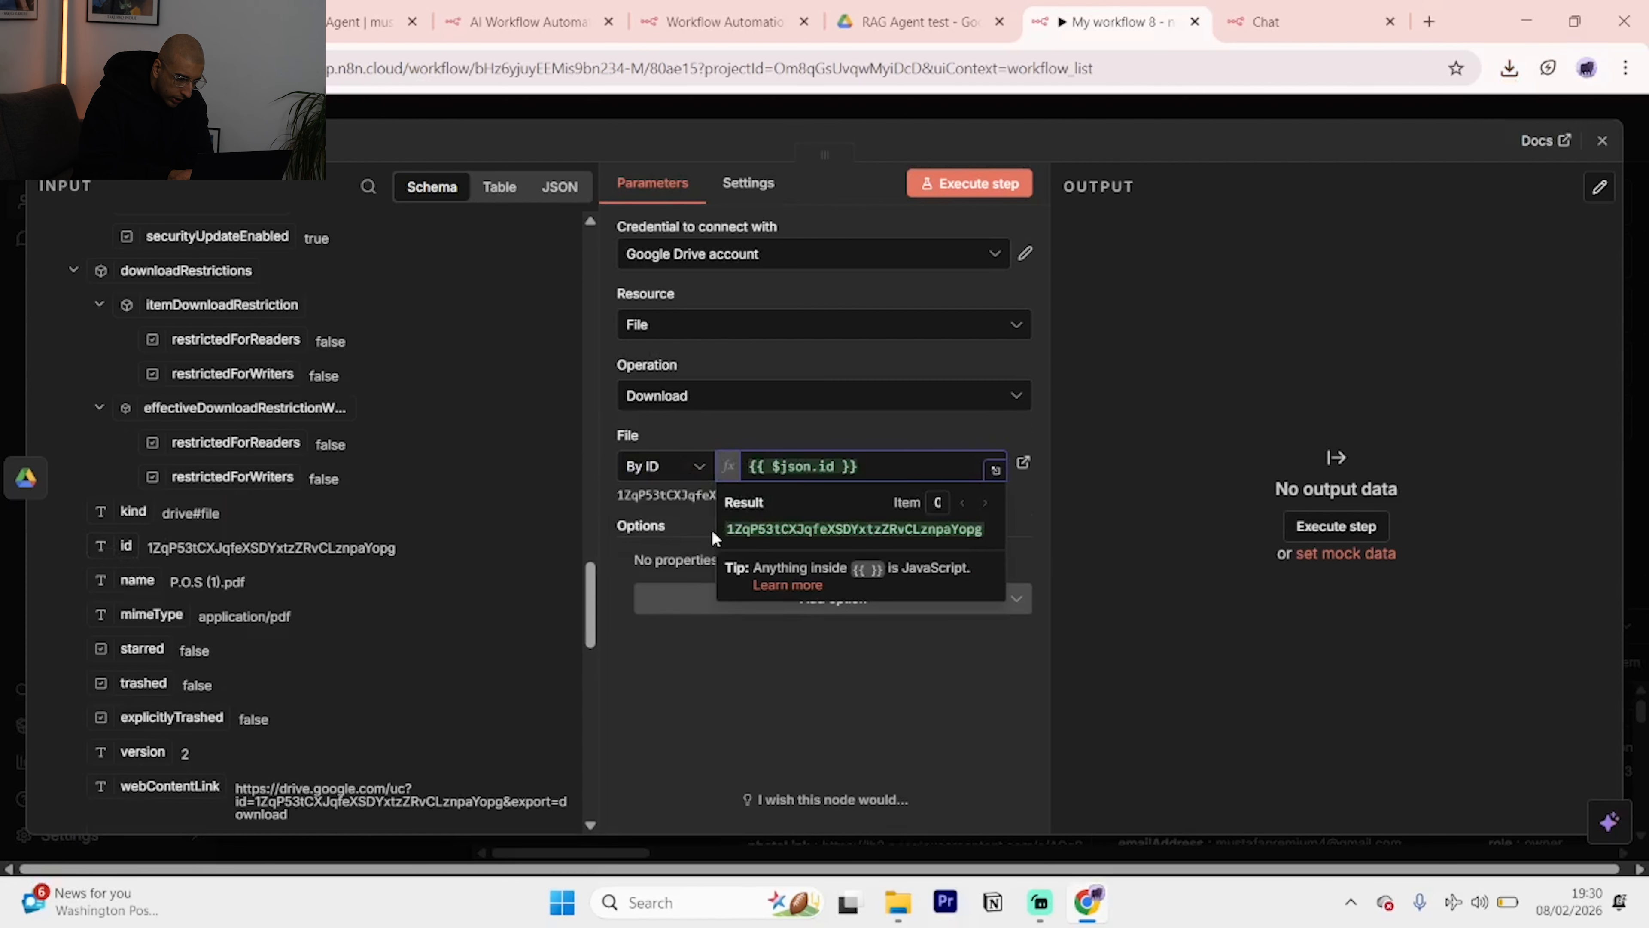
{"action": "left_click", "coordinate": [716, 698]}
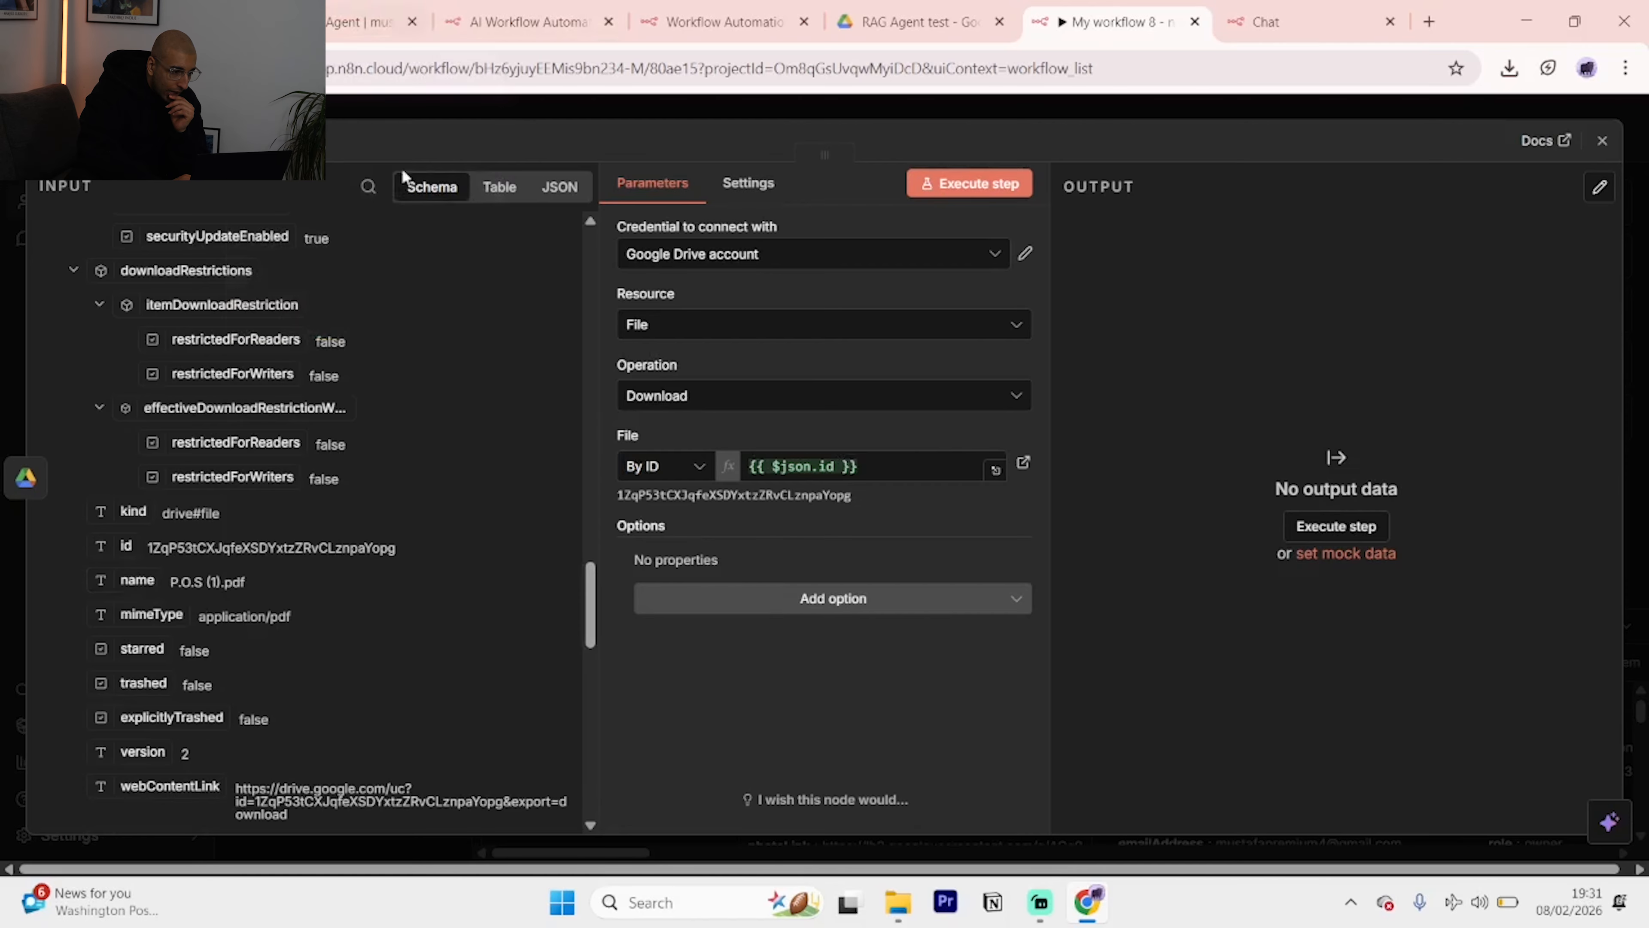
Check the documents table in the N8N rag Agent database project and the uploaded PDF in the RAG Agent test Drive folder.
{"action": "left_click", "coordinate": [371, 9]}
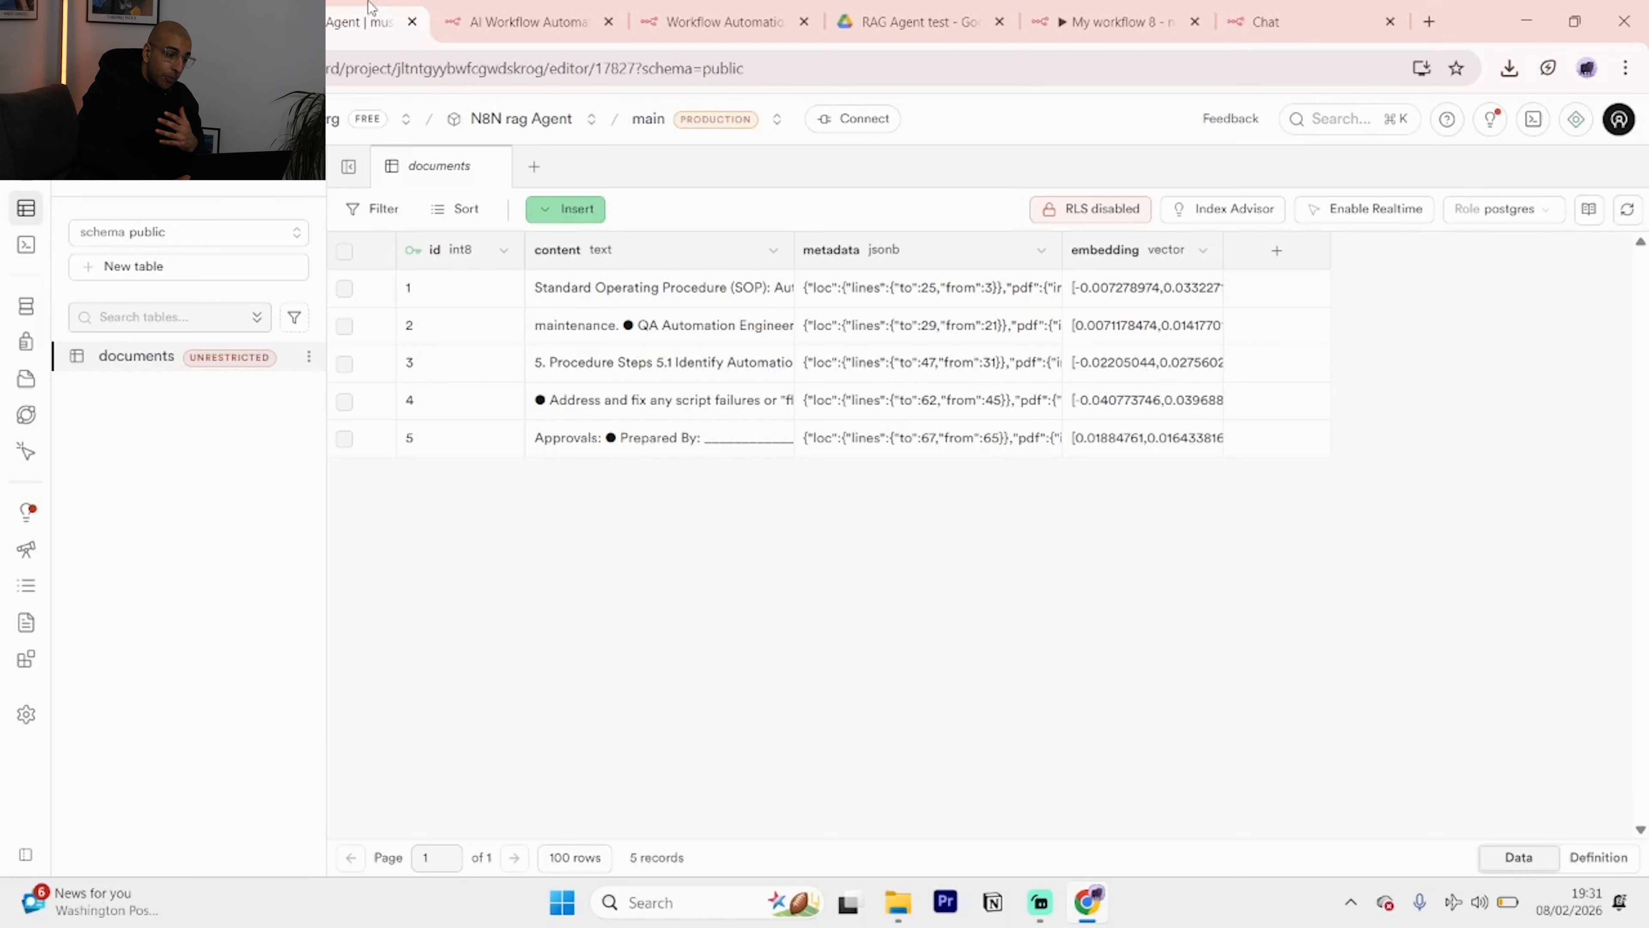
{"action": "left_click", "coordinate": [907, 7]}
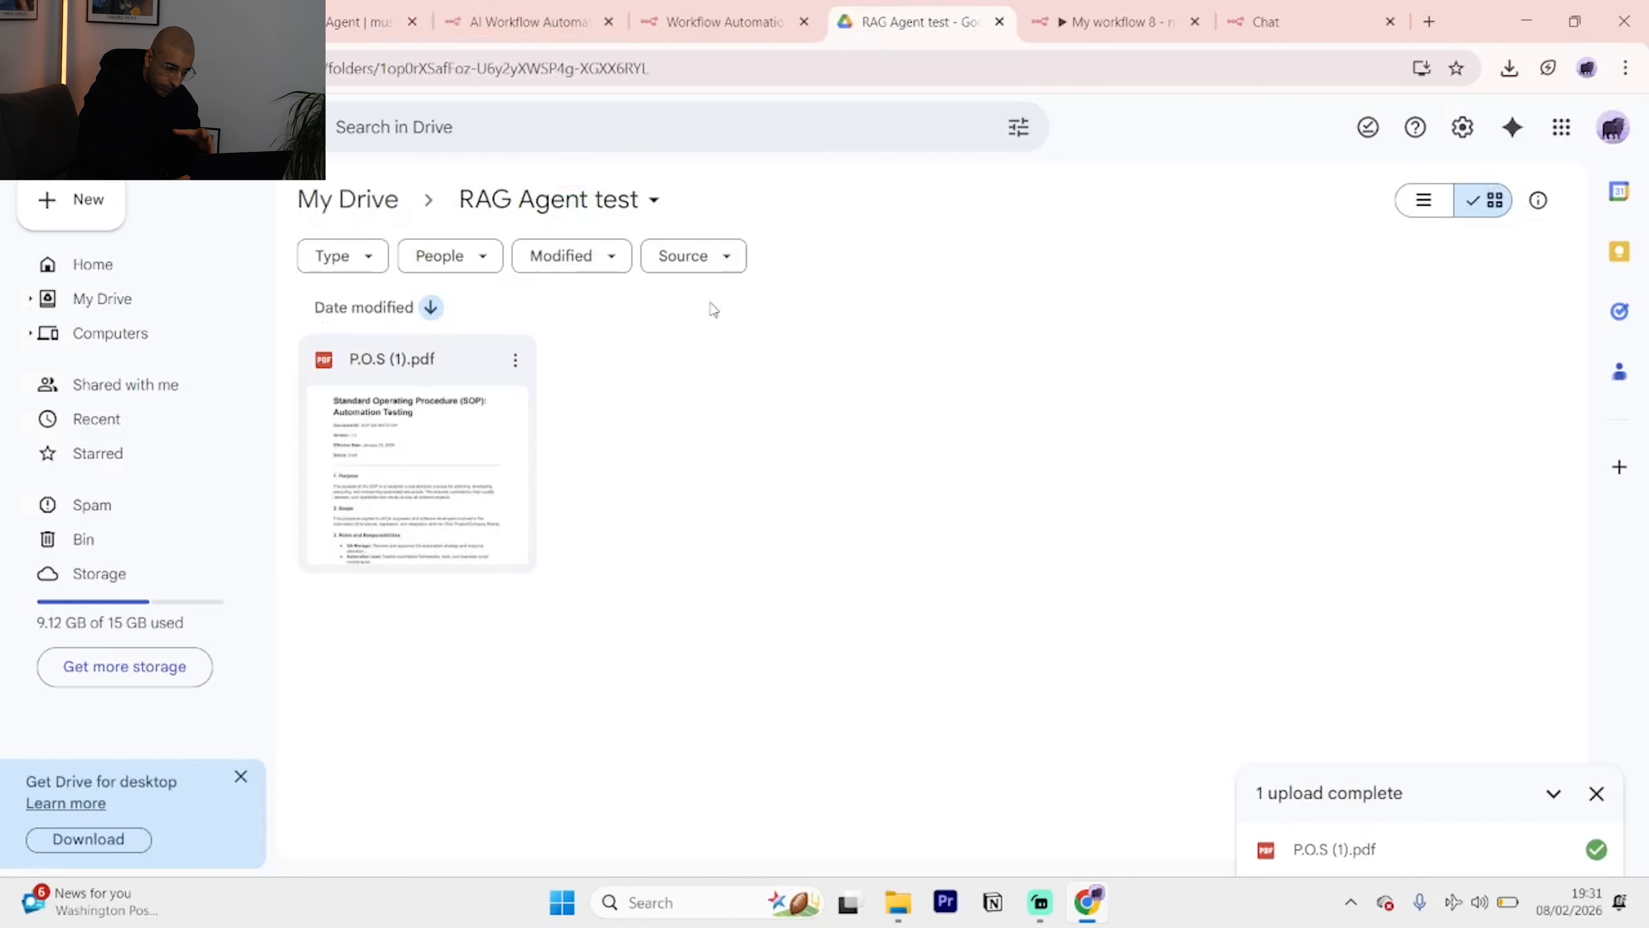
{"action": "left_click", "coordinate": [1069, 7]}
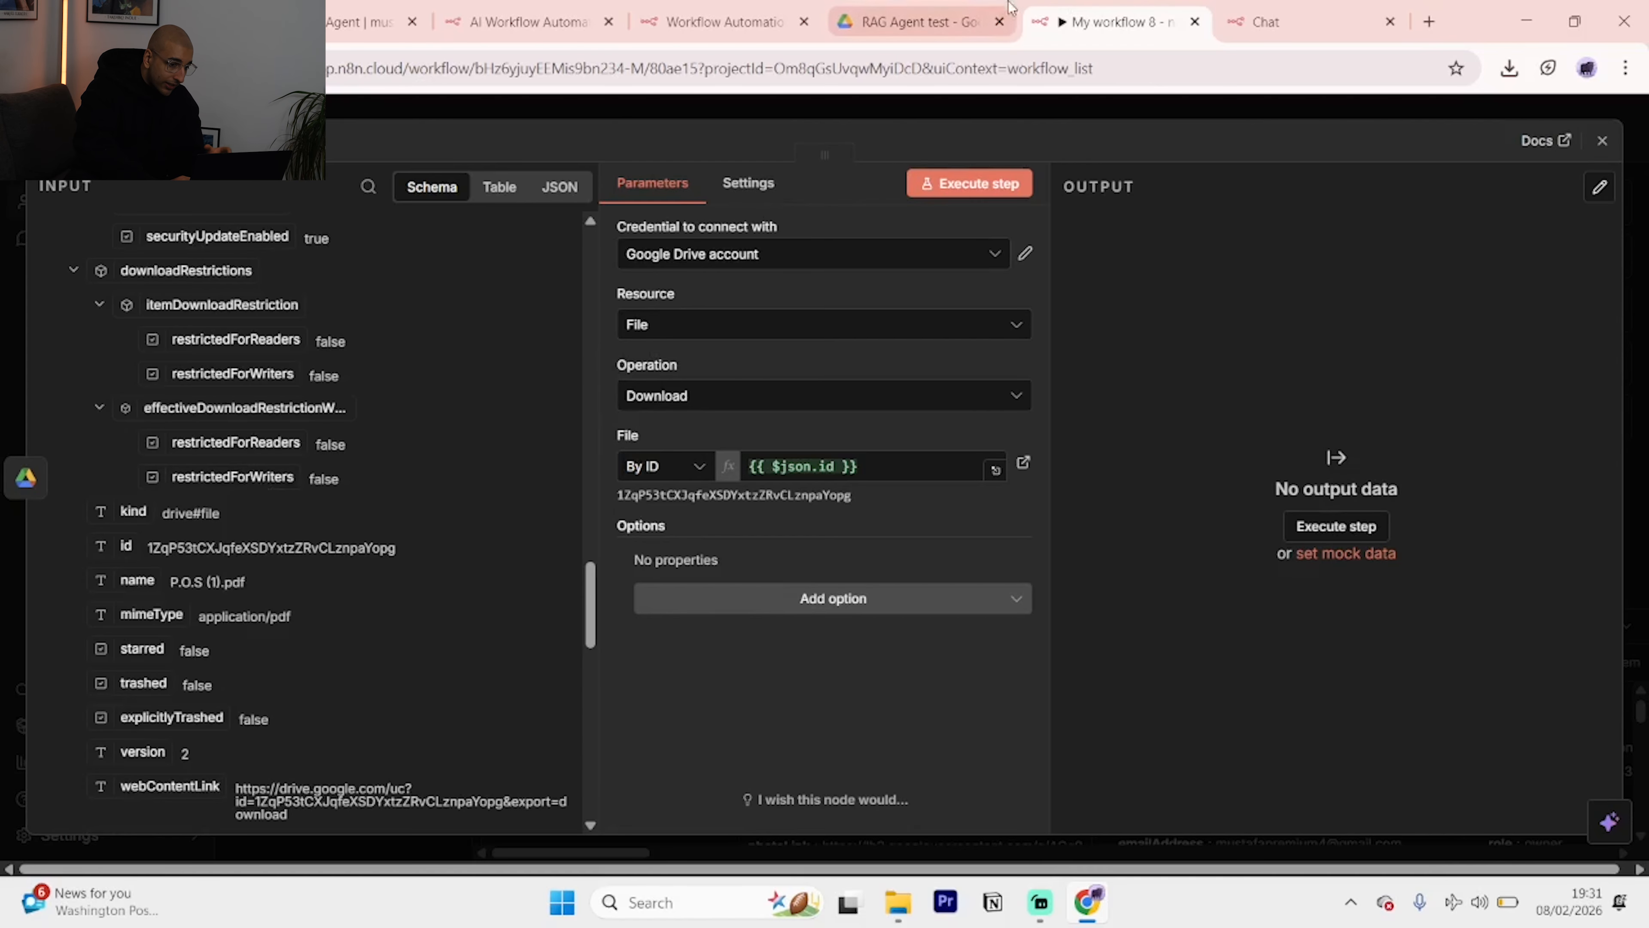
{"action": "left_click", "coordinate": [988, 7]}
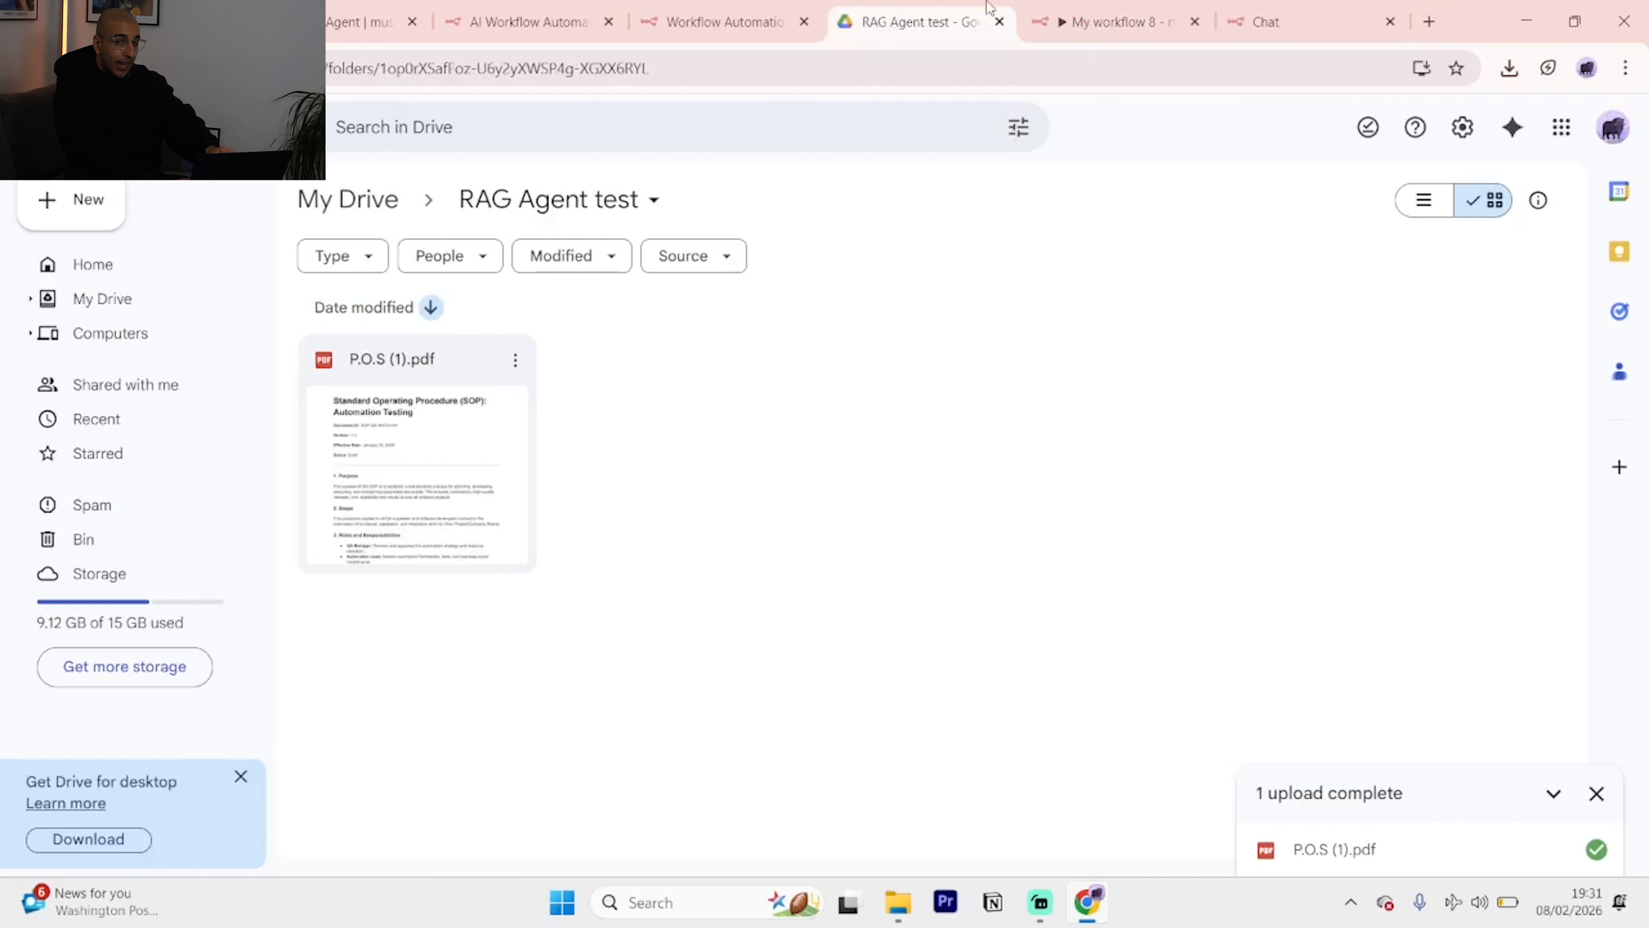
Execute the Google Drive download node in n8n and check its available Resource and Operation options, keeping File and Download.
{"action": "left_click", "coordinate": [1104, 14]}
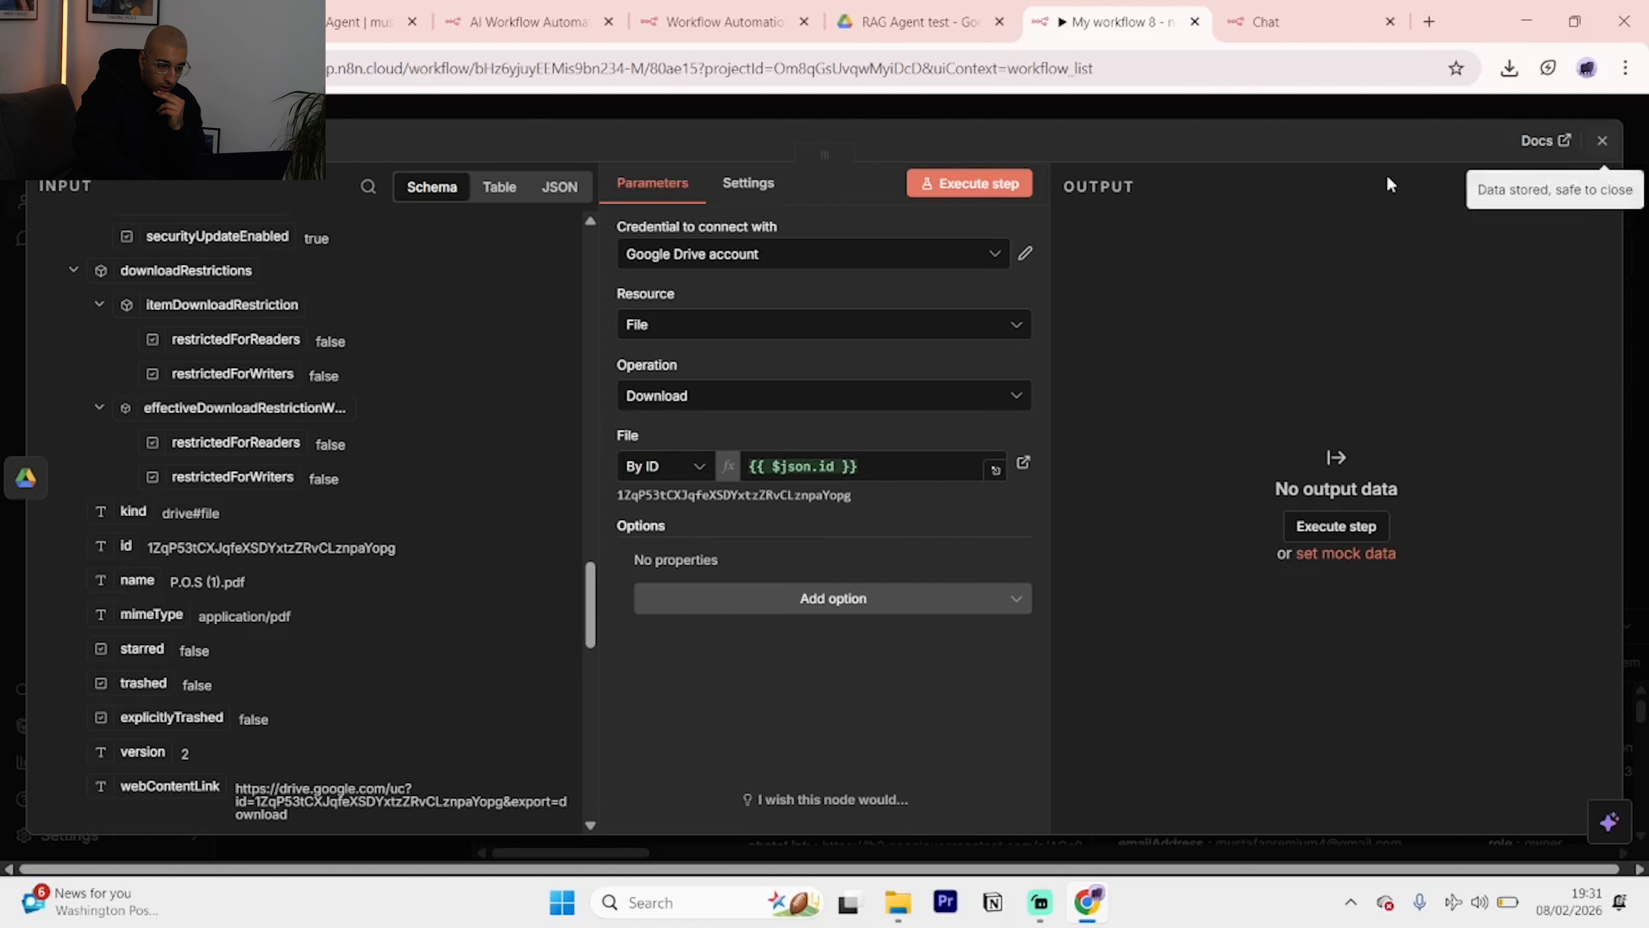
{"action": "left_click", "coordinate": [963, 185]}
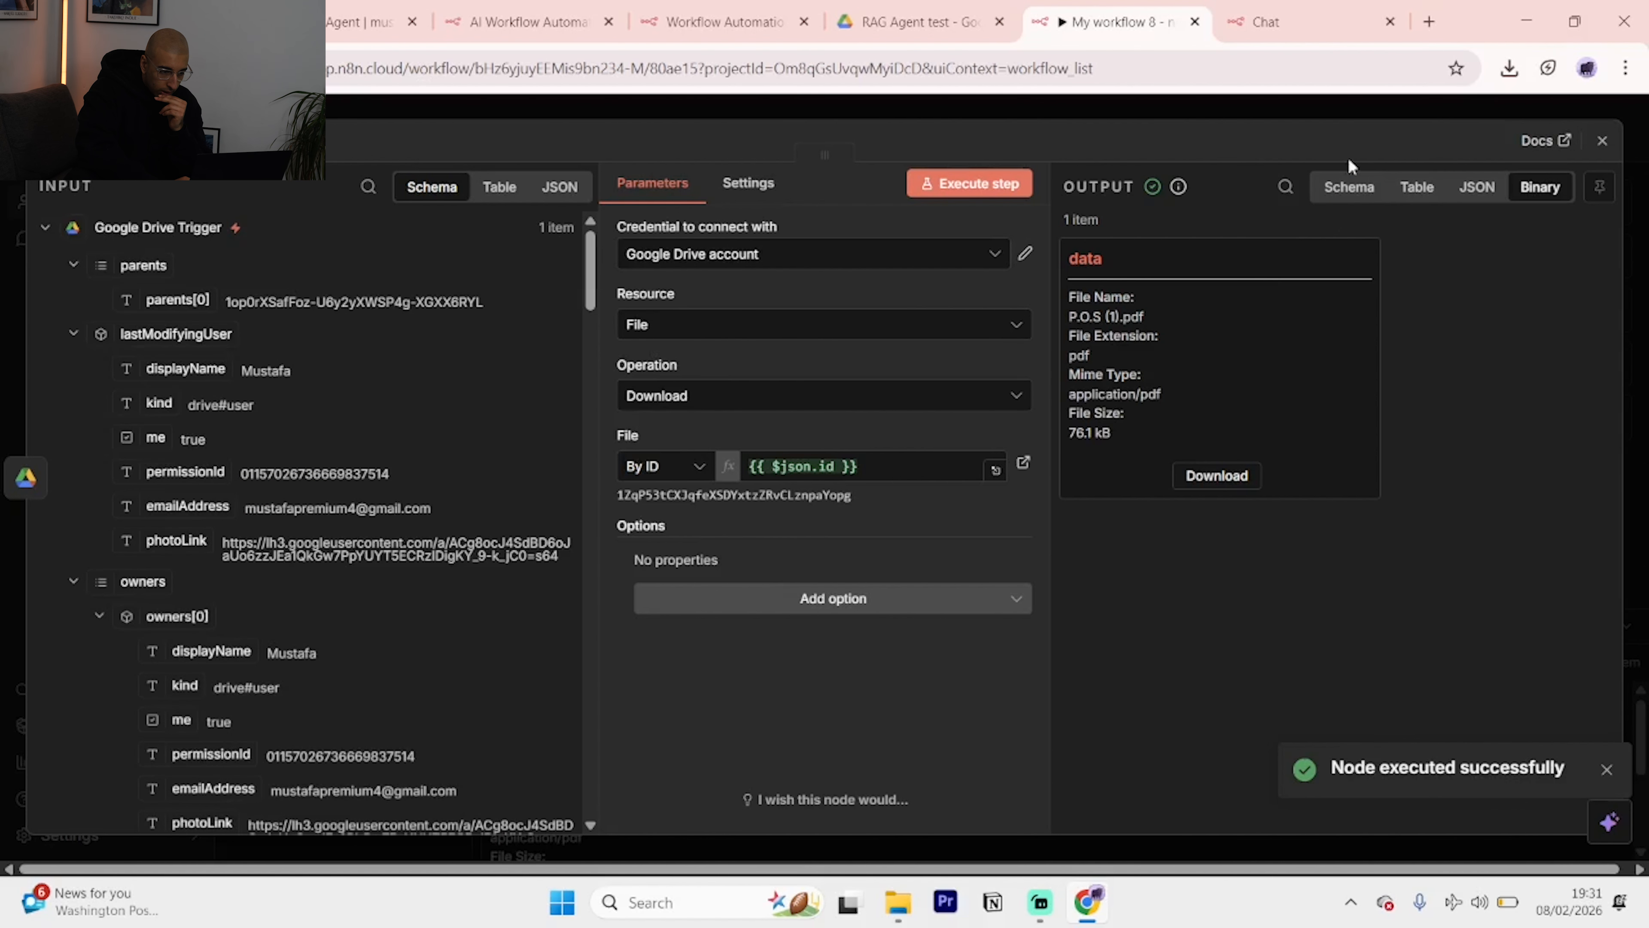
{"action": "left_click", "coordinate": [935, 331]}
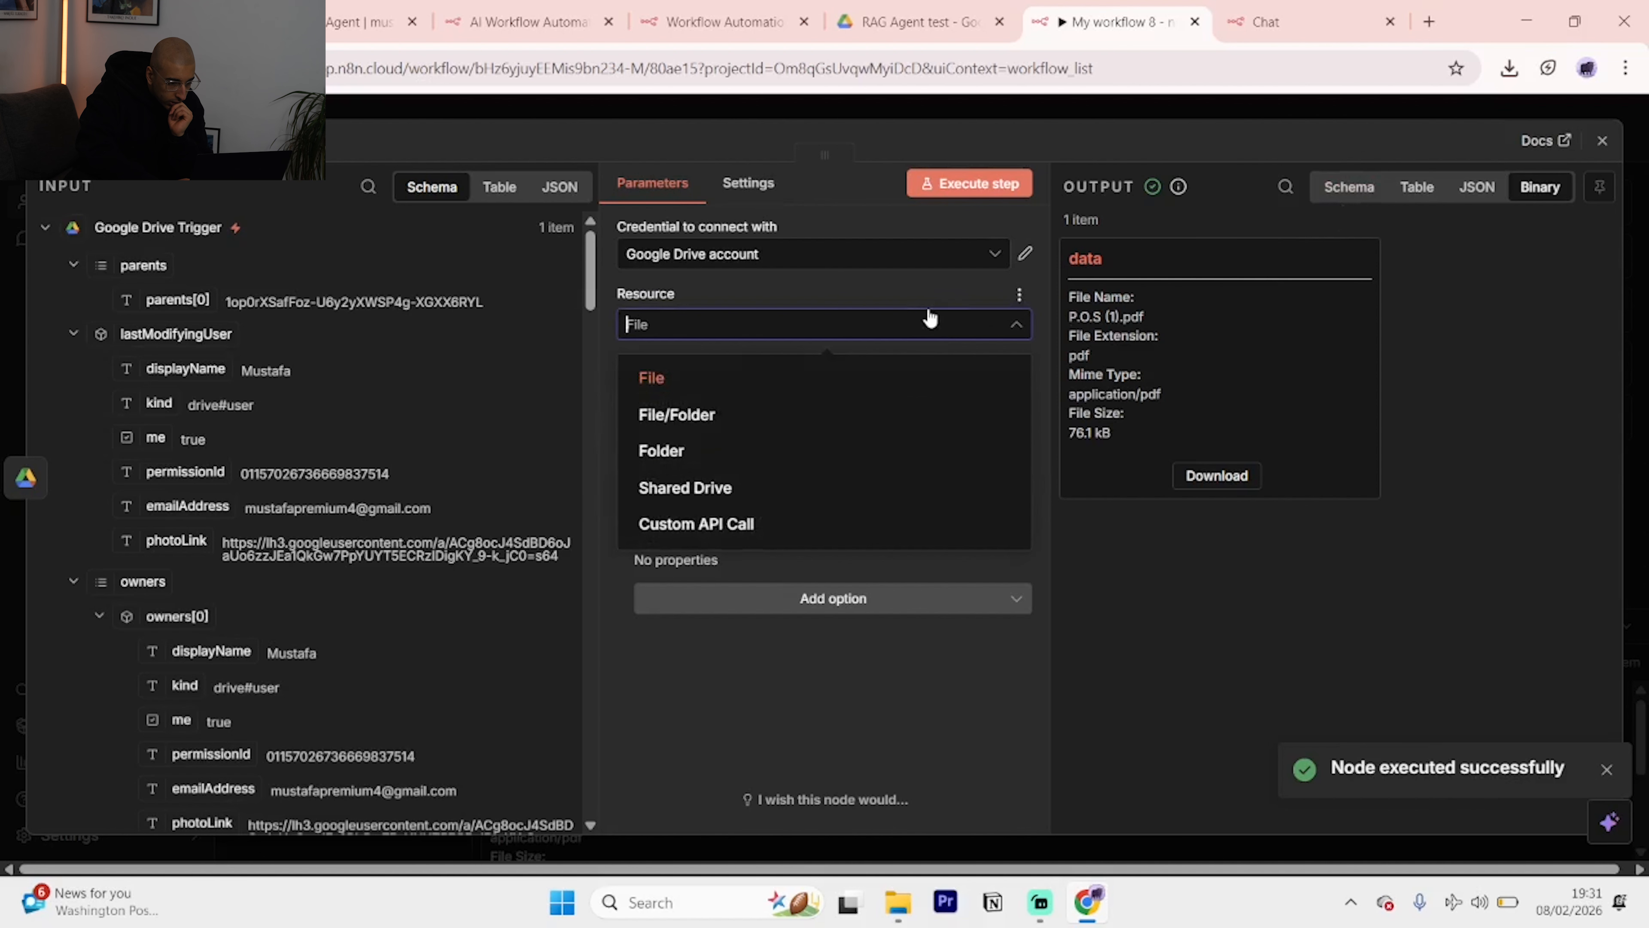
{"action": "left_click", "coordinate": [885, 690]}
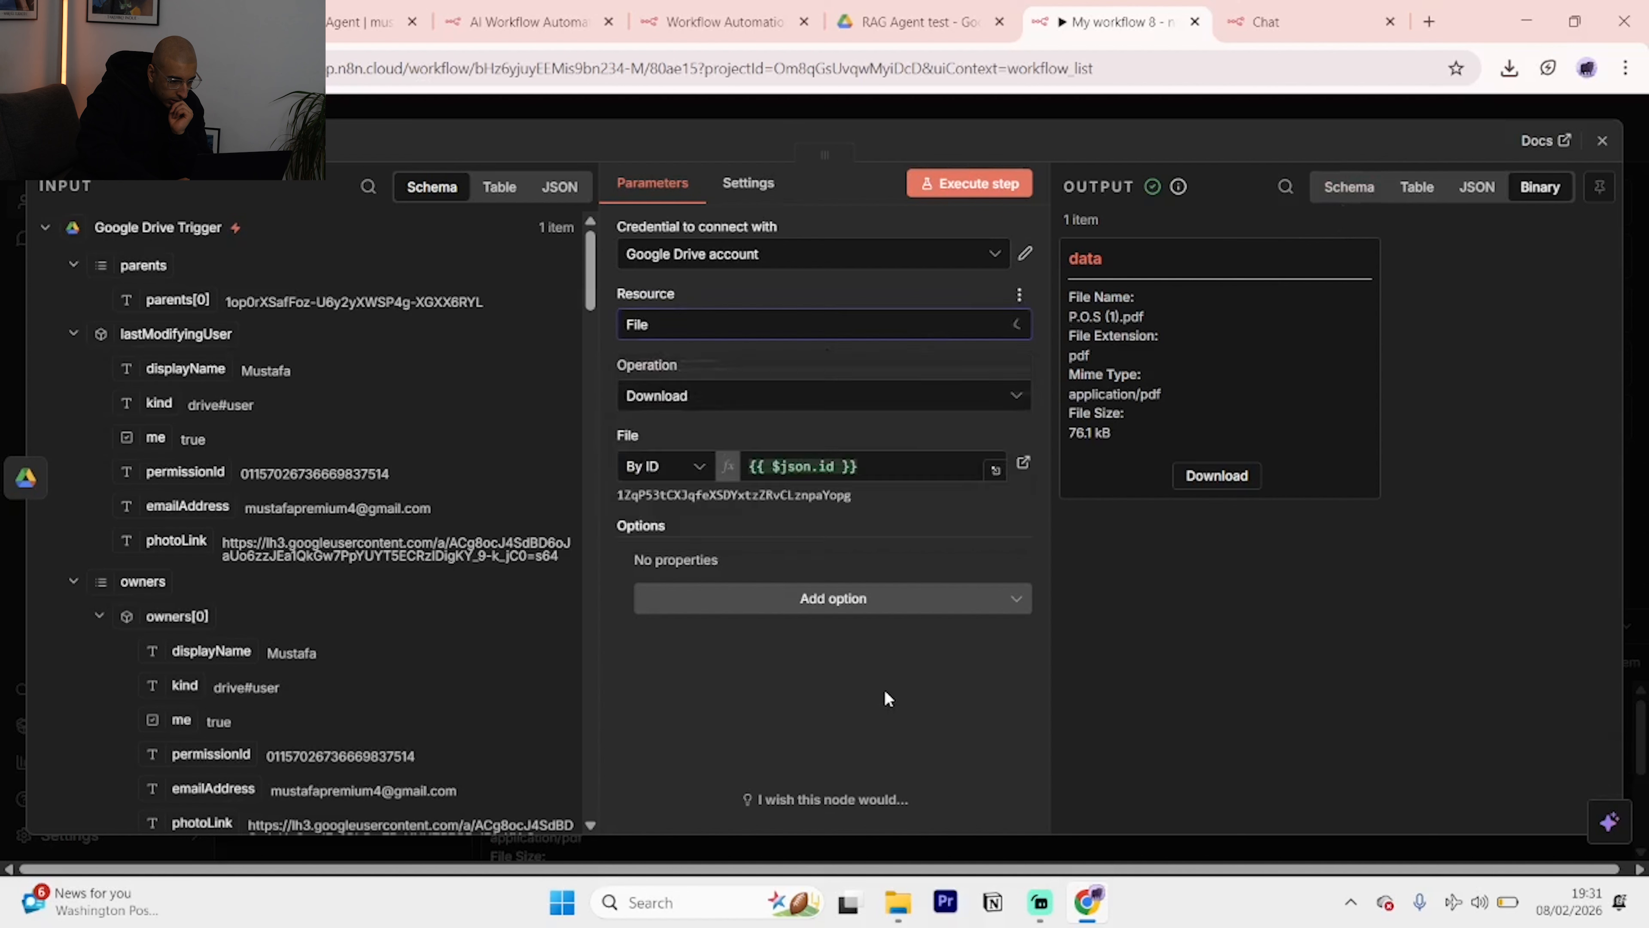
{"action": "left_click", "coordinate": [847, 394]}
{"action": "scroll", "coordinate": [837, 604], "scroll_direction": "down", "scroll_amount": 3}
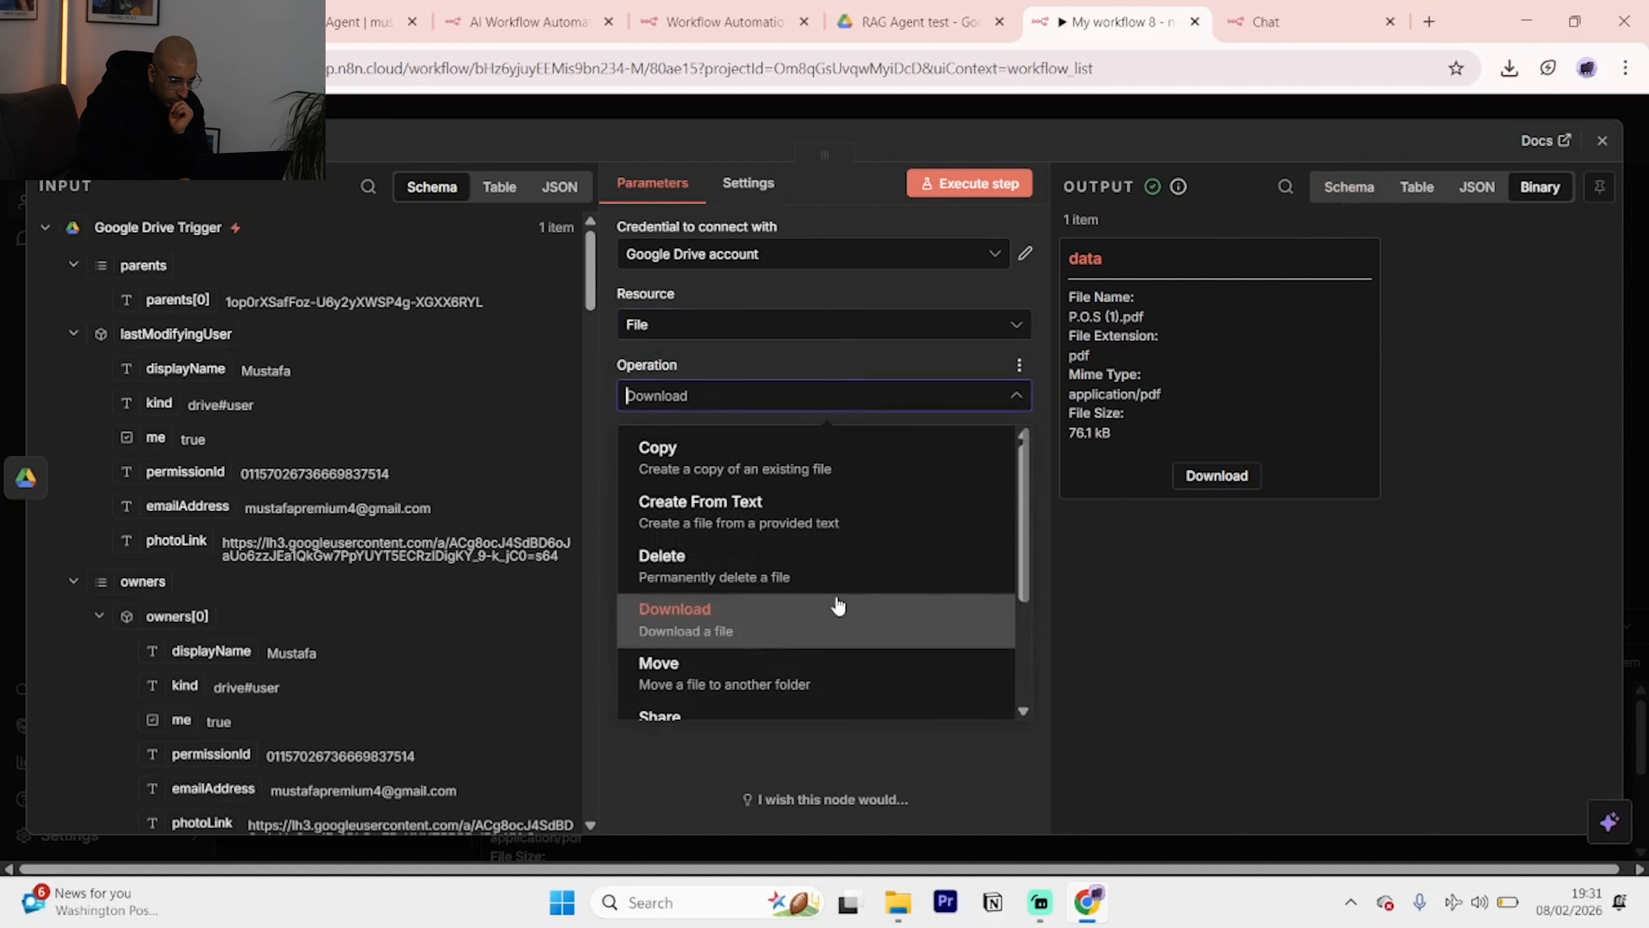
{"action": "left_click", "coordinate": [736, 726]}
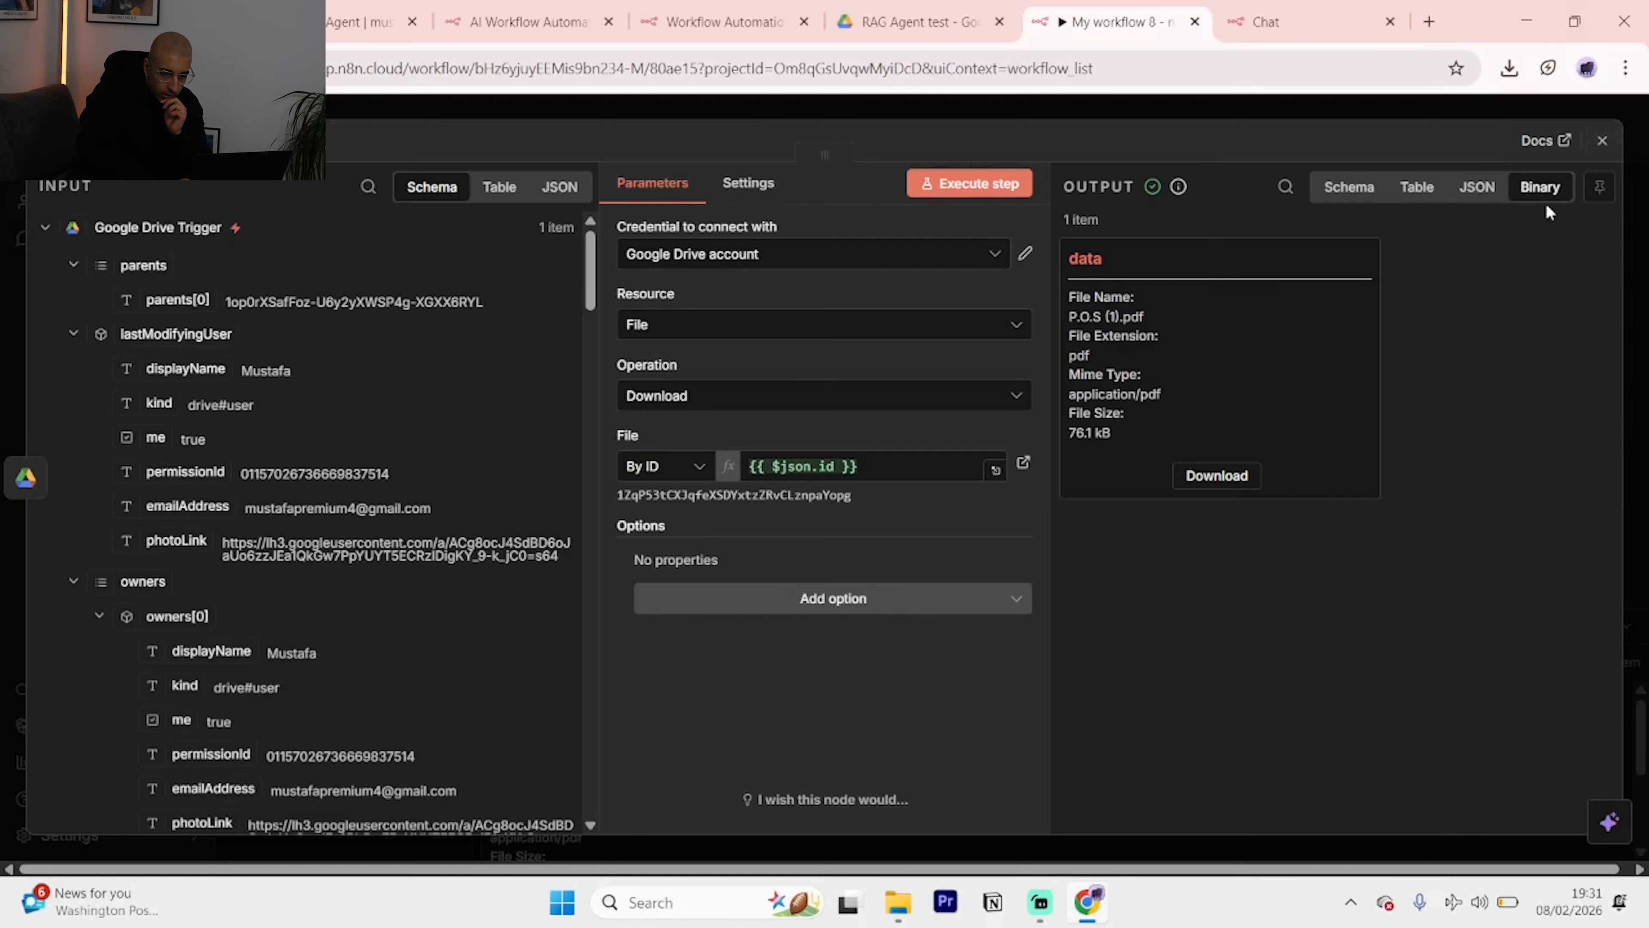
Add a Supabase Vector Store node with the Add documents to vector store action after Download file, using the documents table.
{"action": "left_click", "coordinate": [1602, 141]}
{"action": "key", "text": "Tab"}
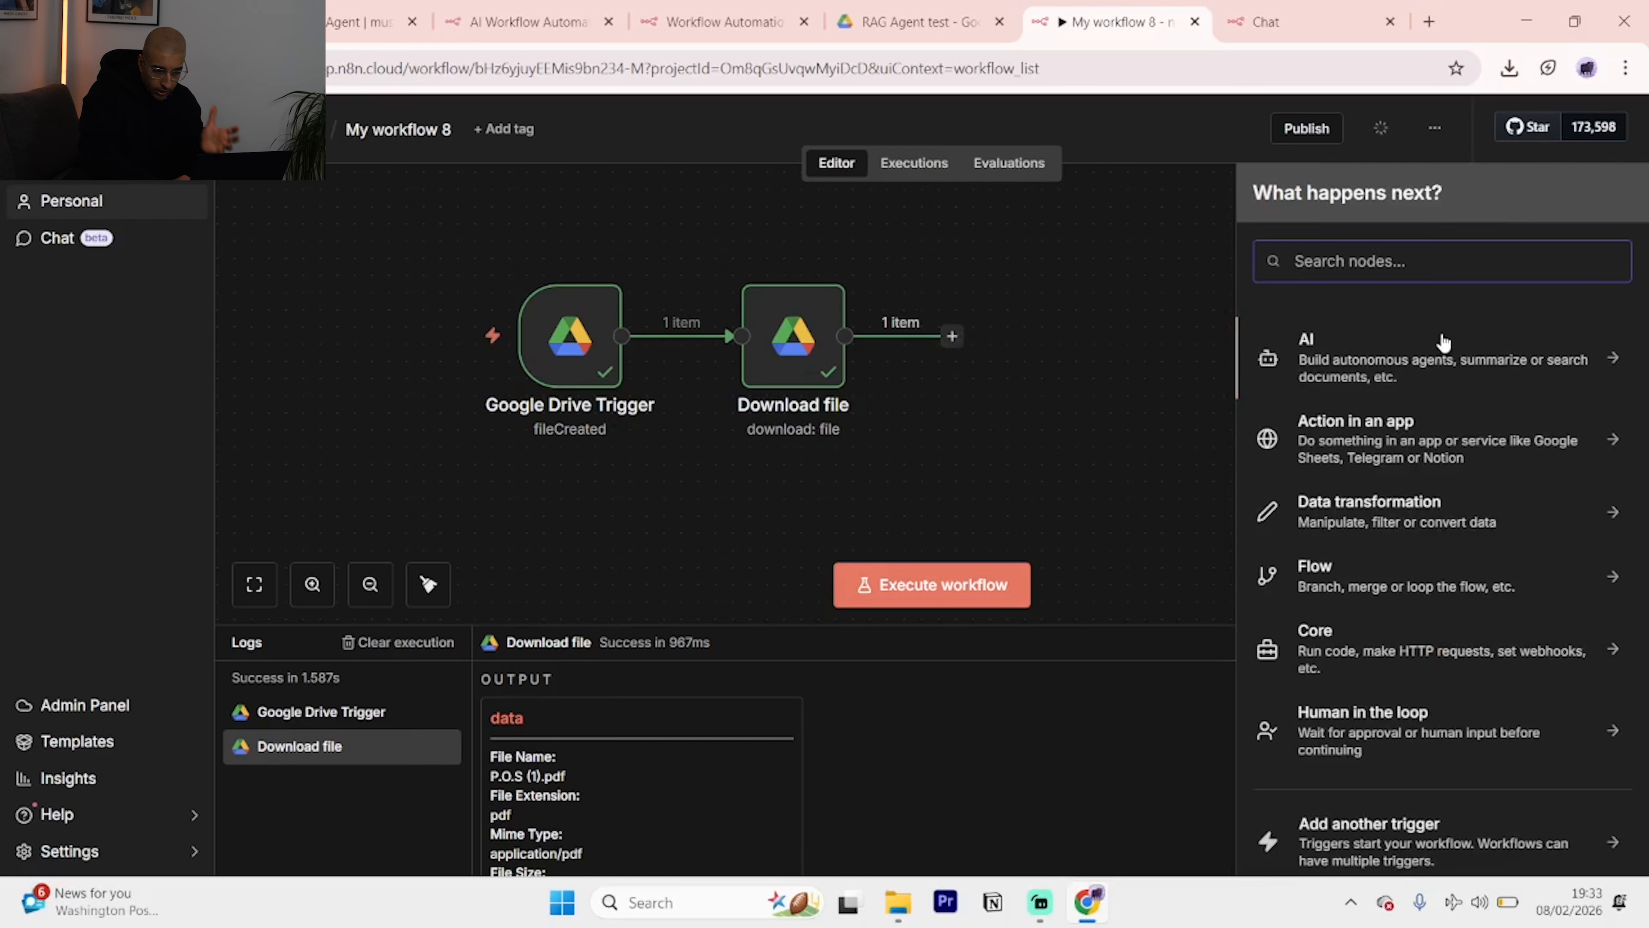
{"action": "type", "text": "supa"}
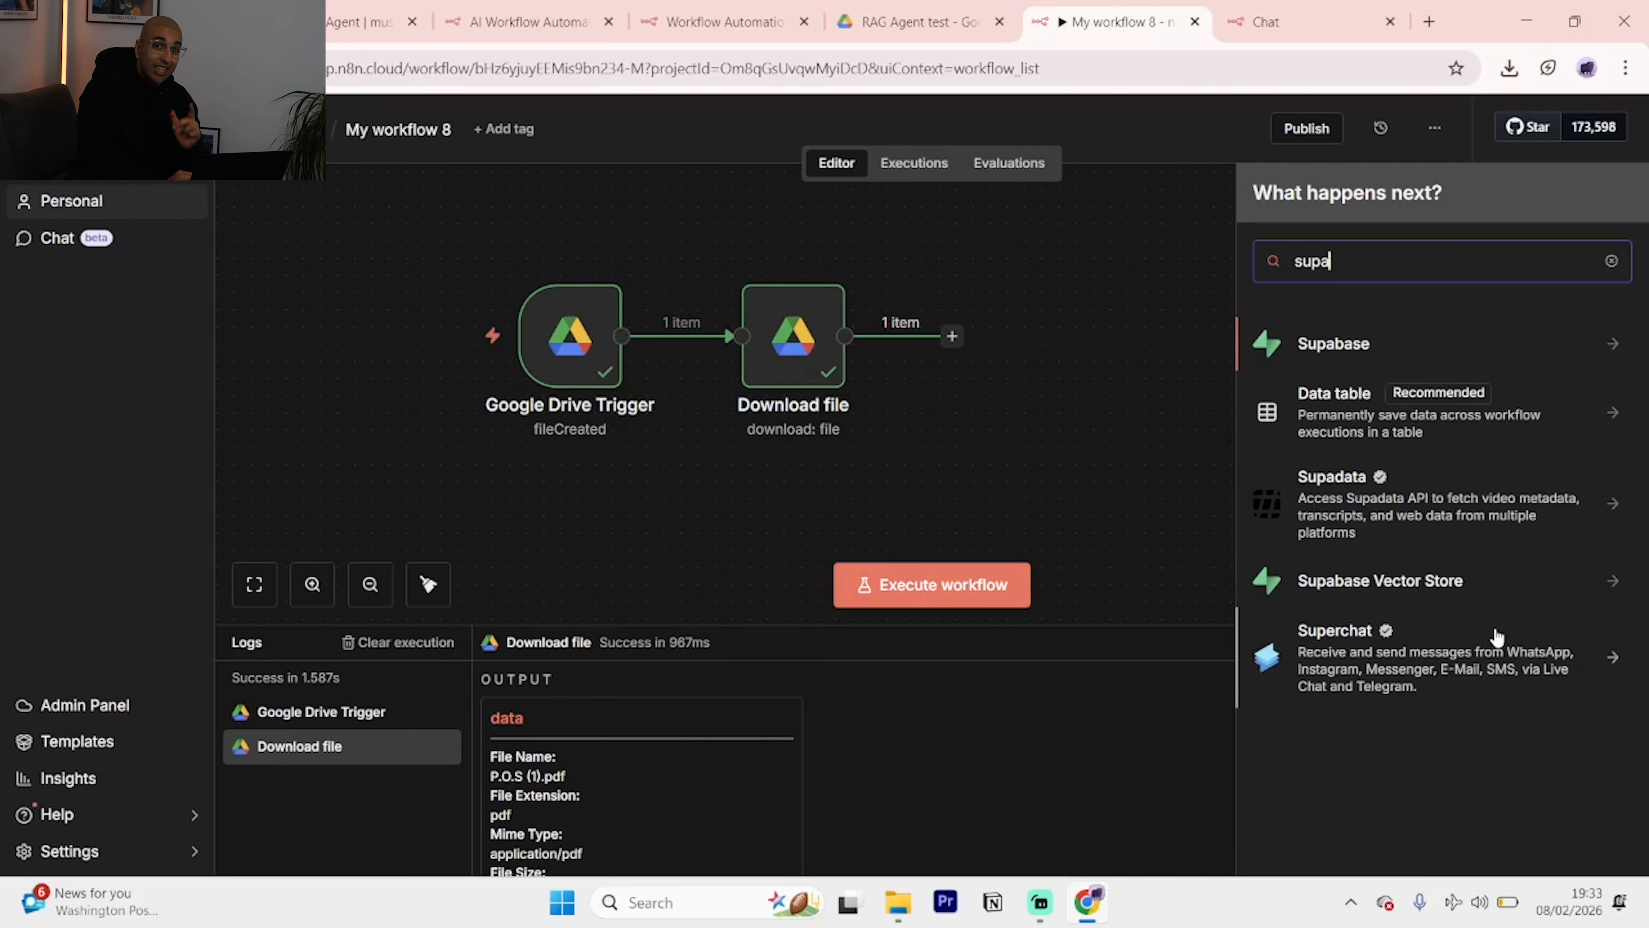
{"action": "left_click", "coordinate": [1407, 595]}
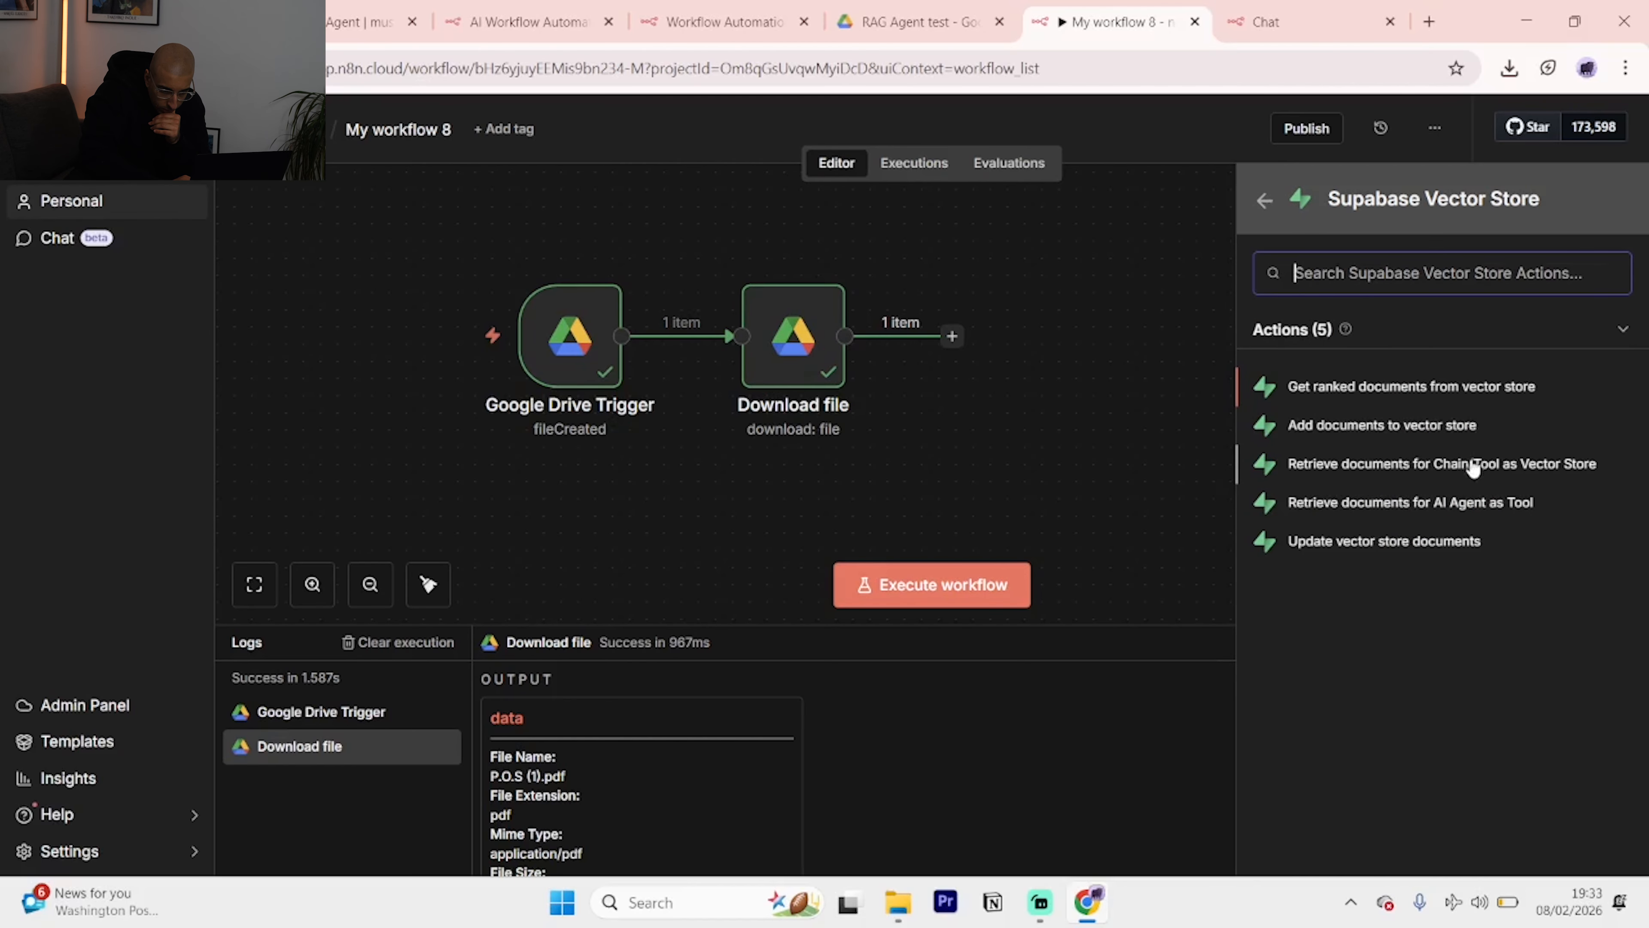
{"action": "left_click", "coordinate": [1441, 427]}
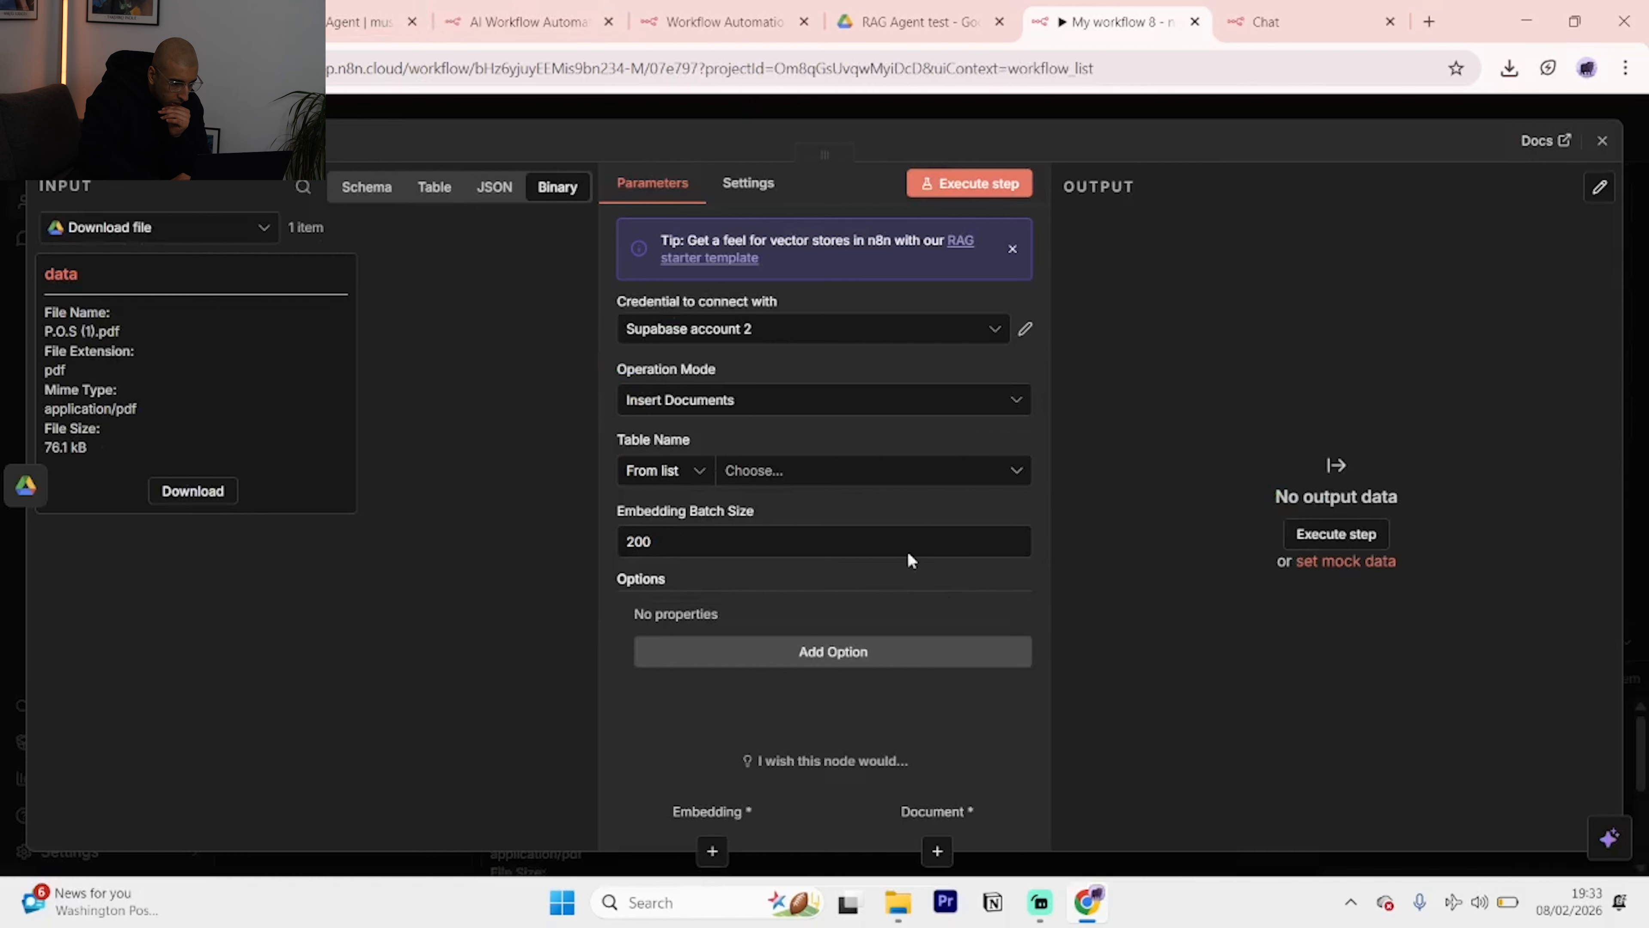
{"action": "left_click", "coordinate": [767, 472]}
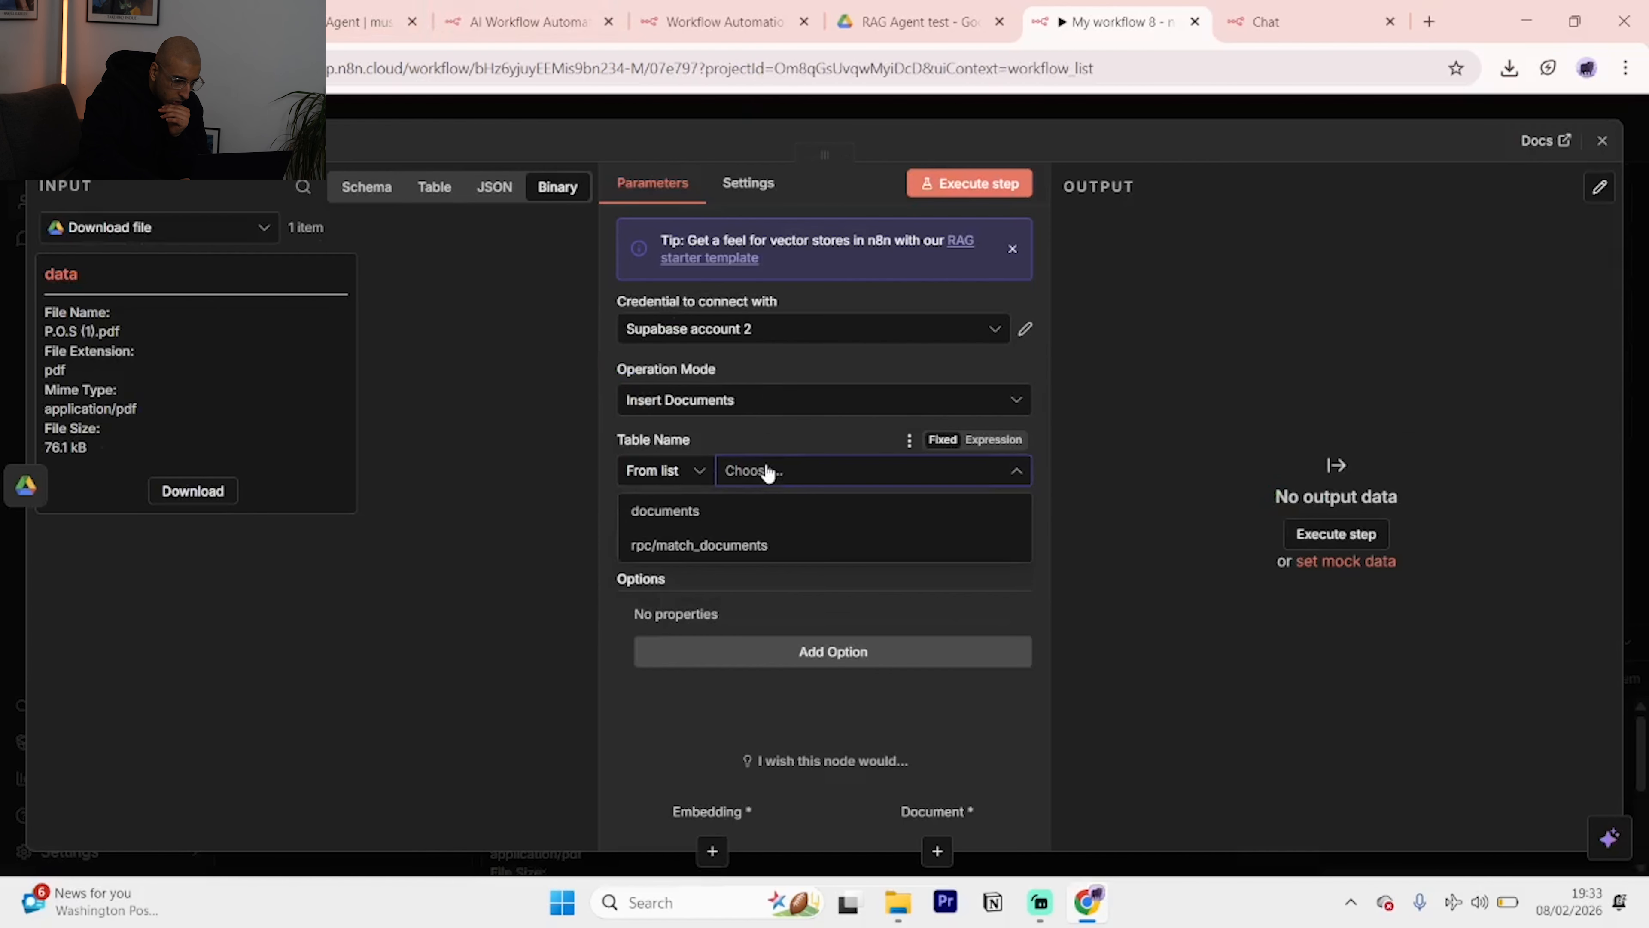
{"action": "left_click", "coordinate": [792, 519]}
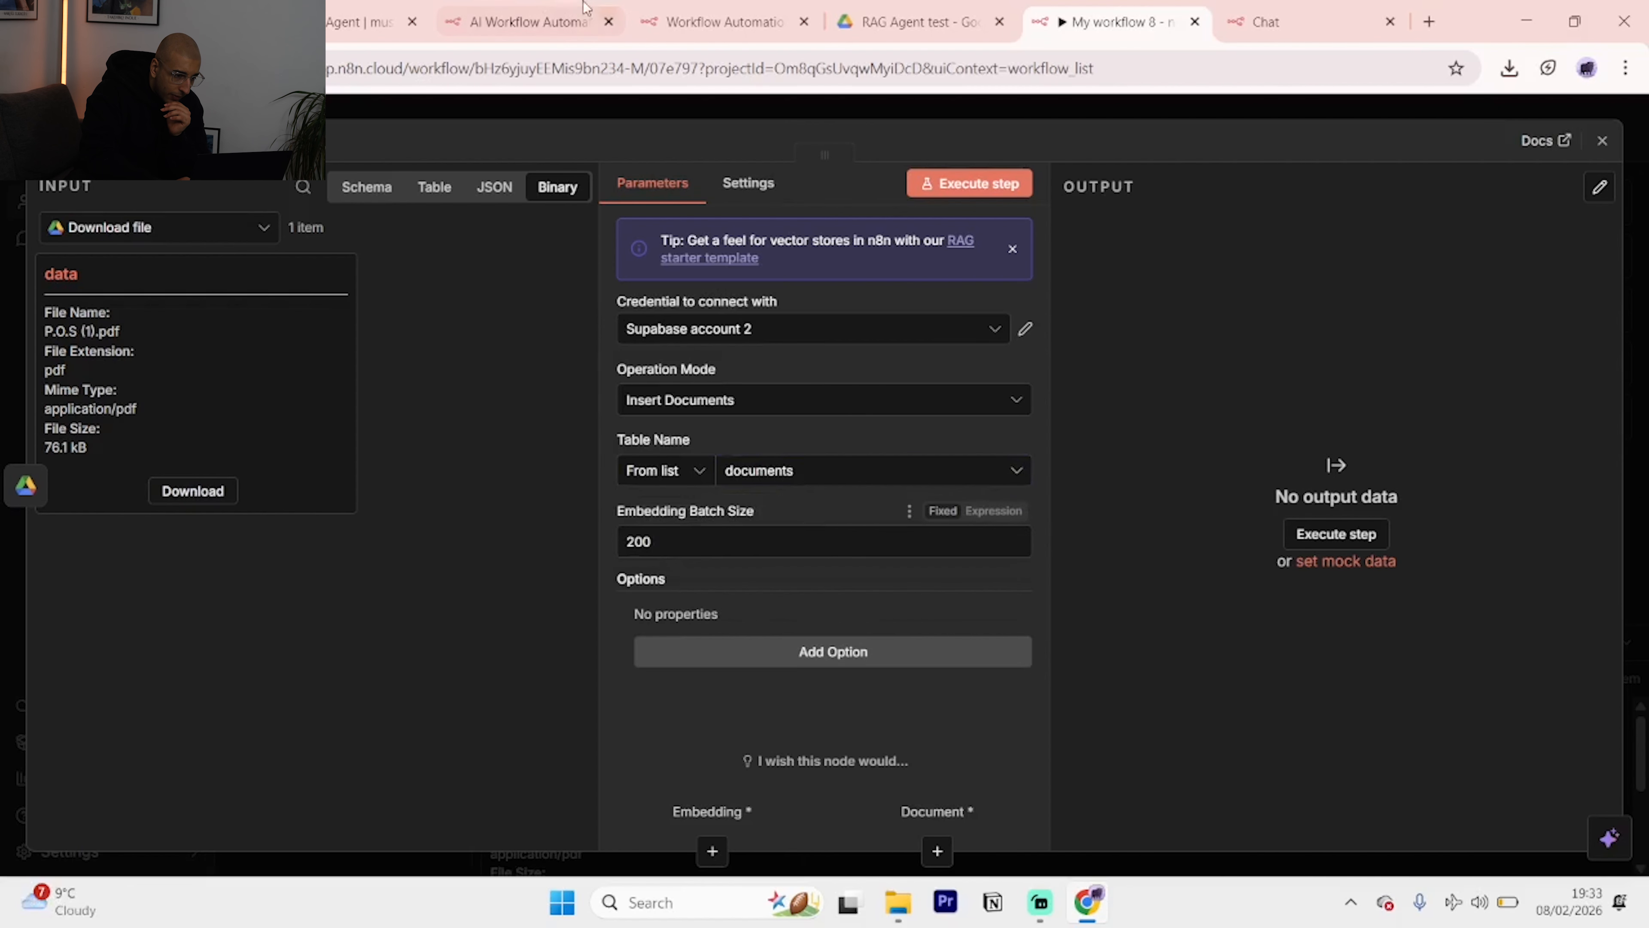
Switch to the Supabase website in the browser and open the existing organization's projects from the dashboard.
{"action": "left_click", "coordinate": [538, 7]}
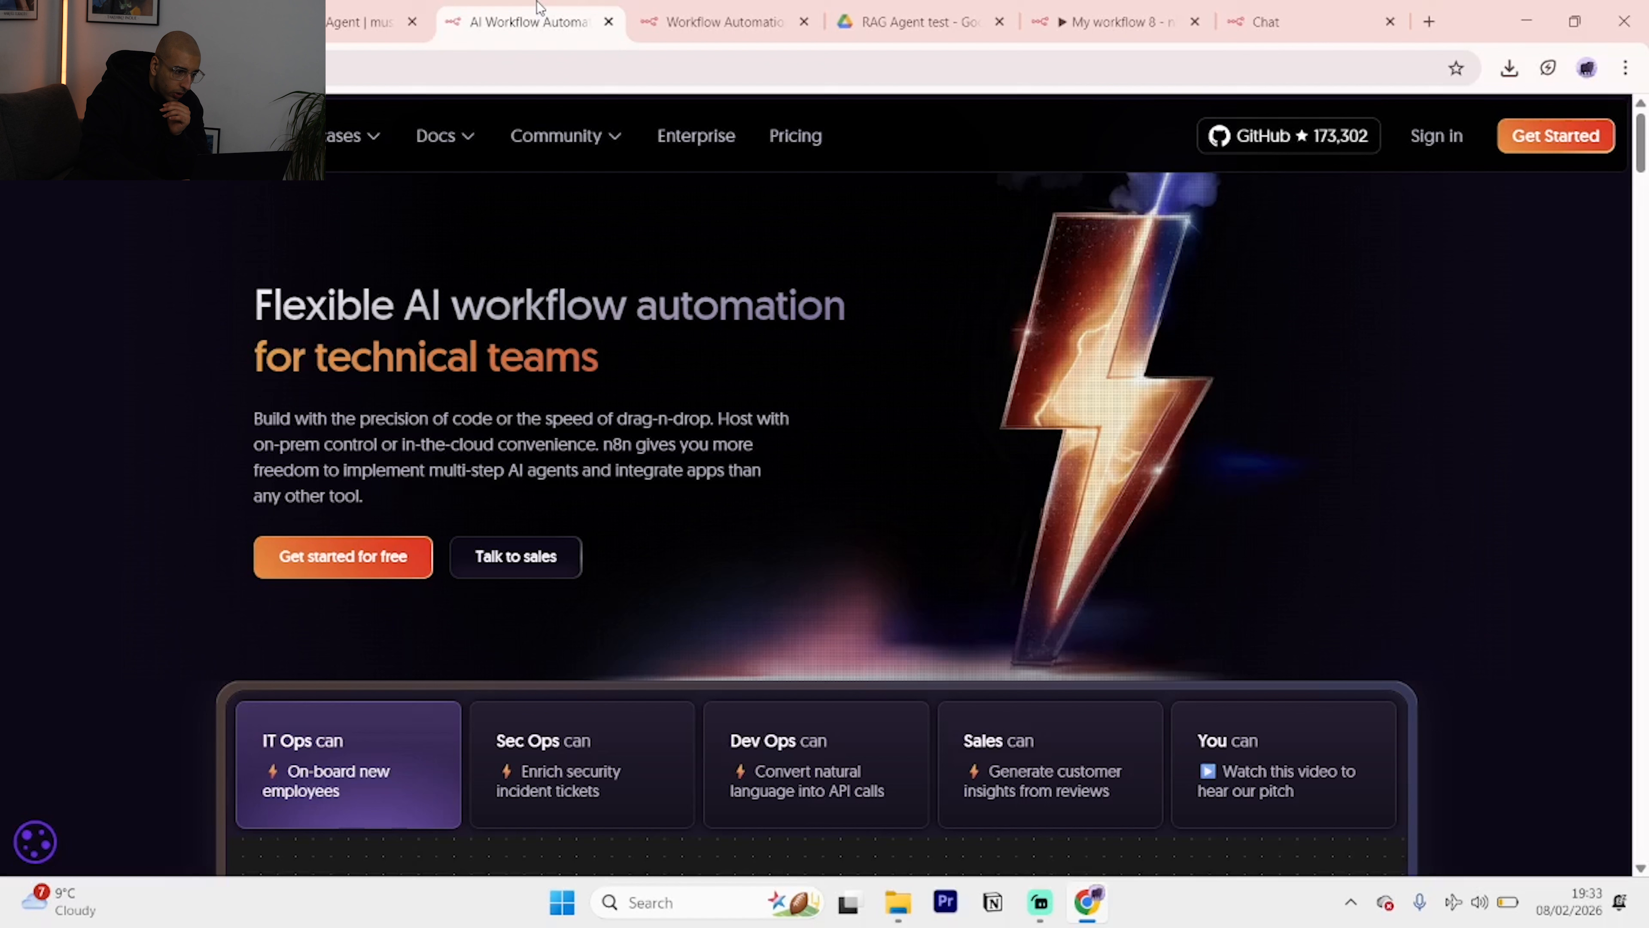
{"action": "left_click", "coordinate": [1395, 7]}
{"action": "left_click", "coordinate": [1295, 67]}
{"action": "type", "text": "sup"}
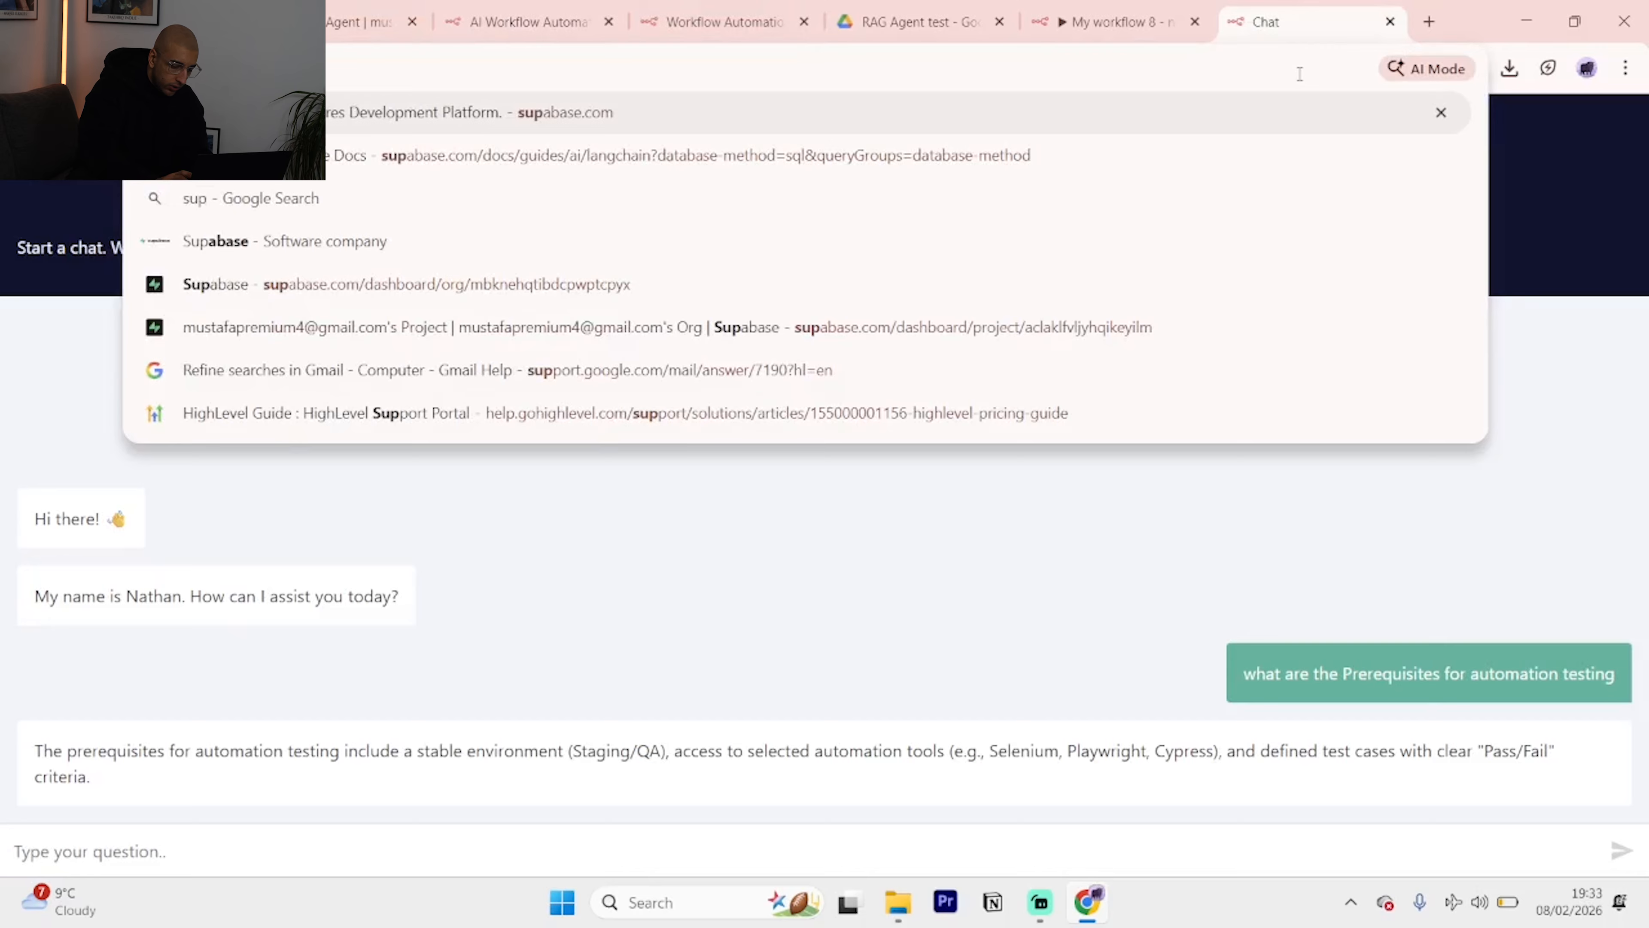
{"action": "key", "text": "Return"}
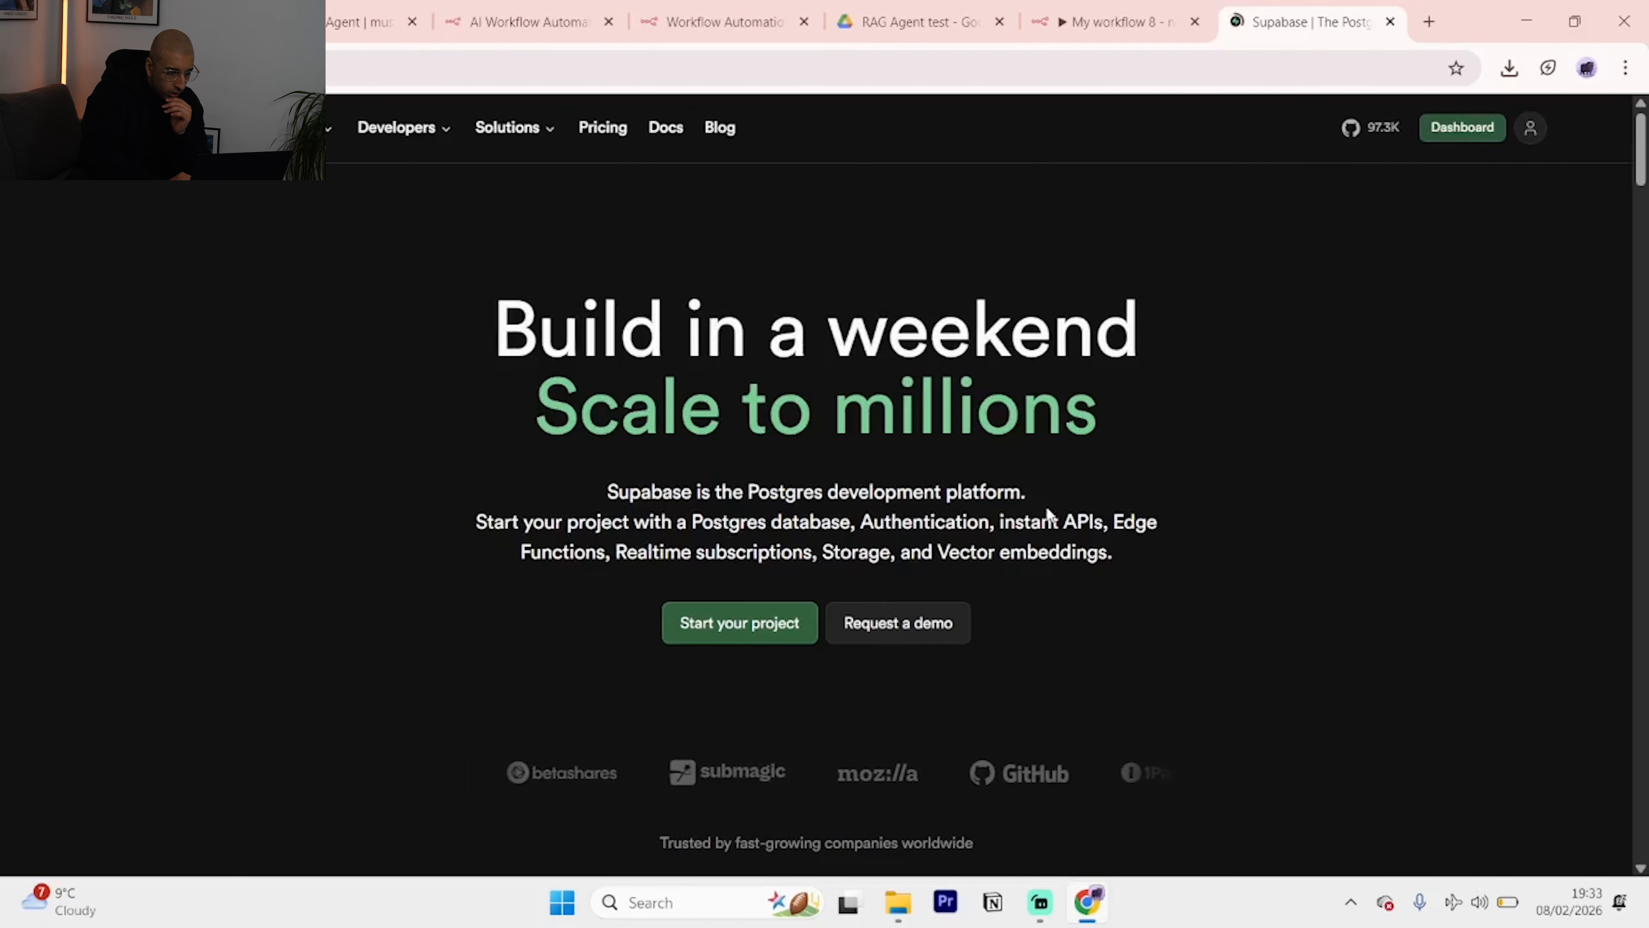
{"action": "left_click", "coordinate": [1480, 128]}
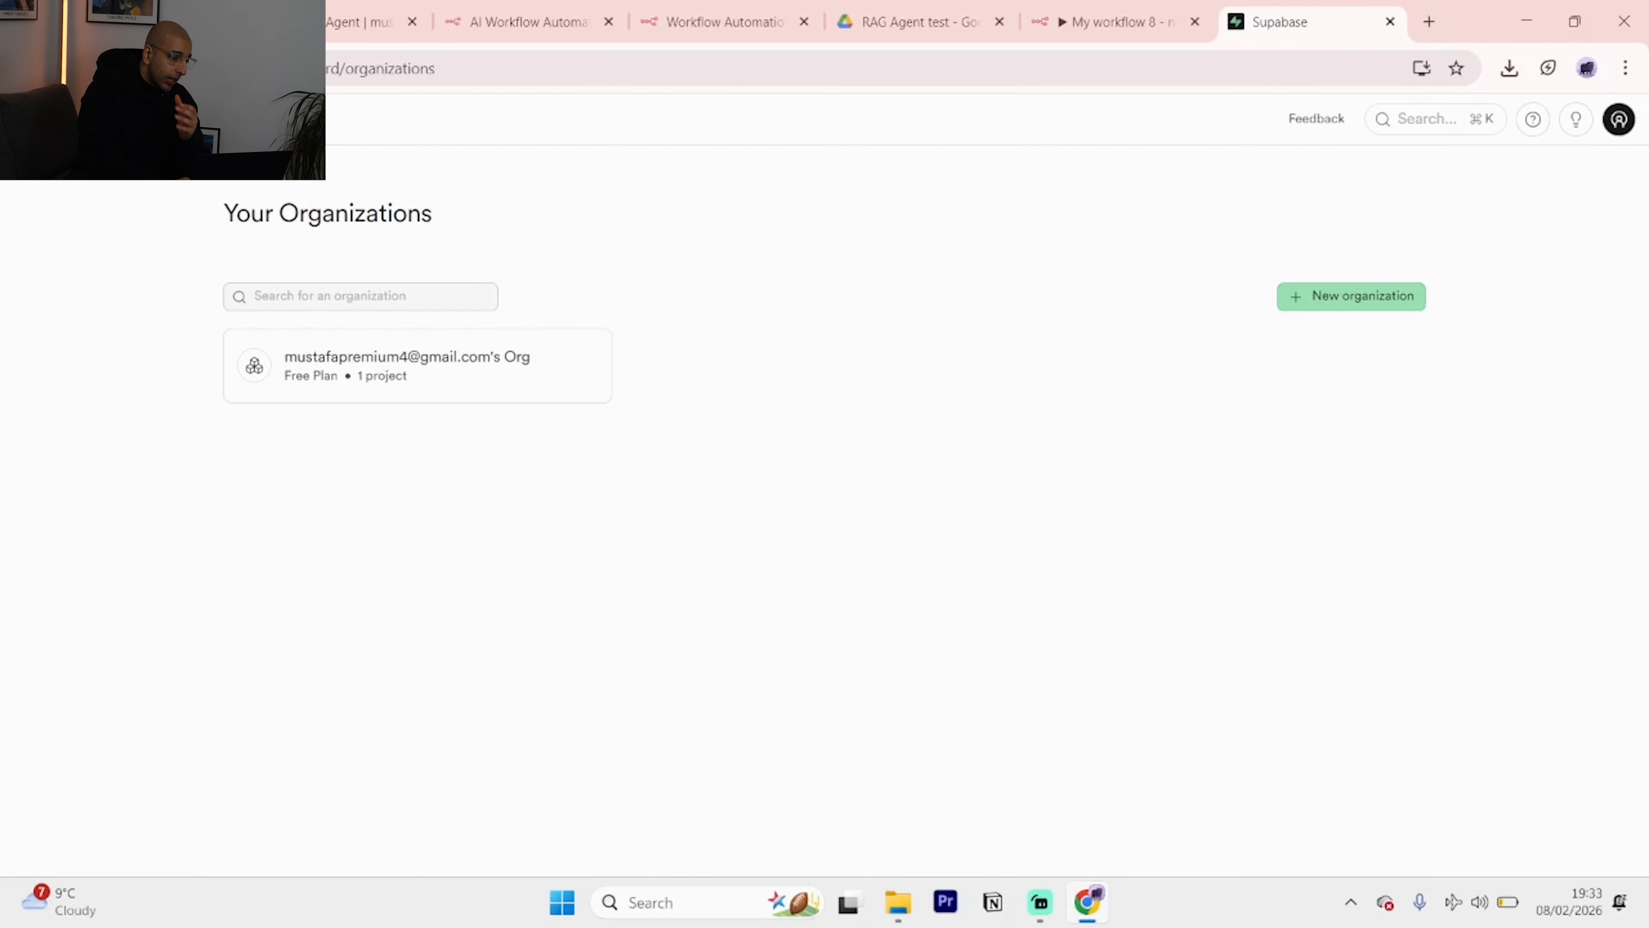
{"action": "left_click", "coordinate": [407, 365]}
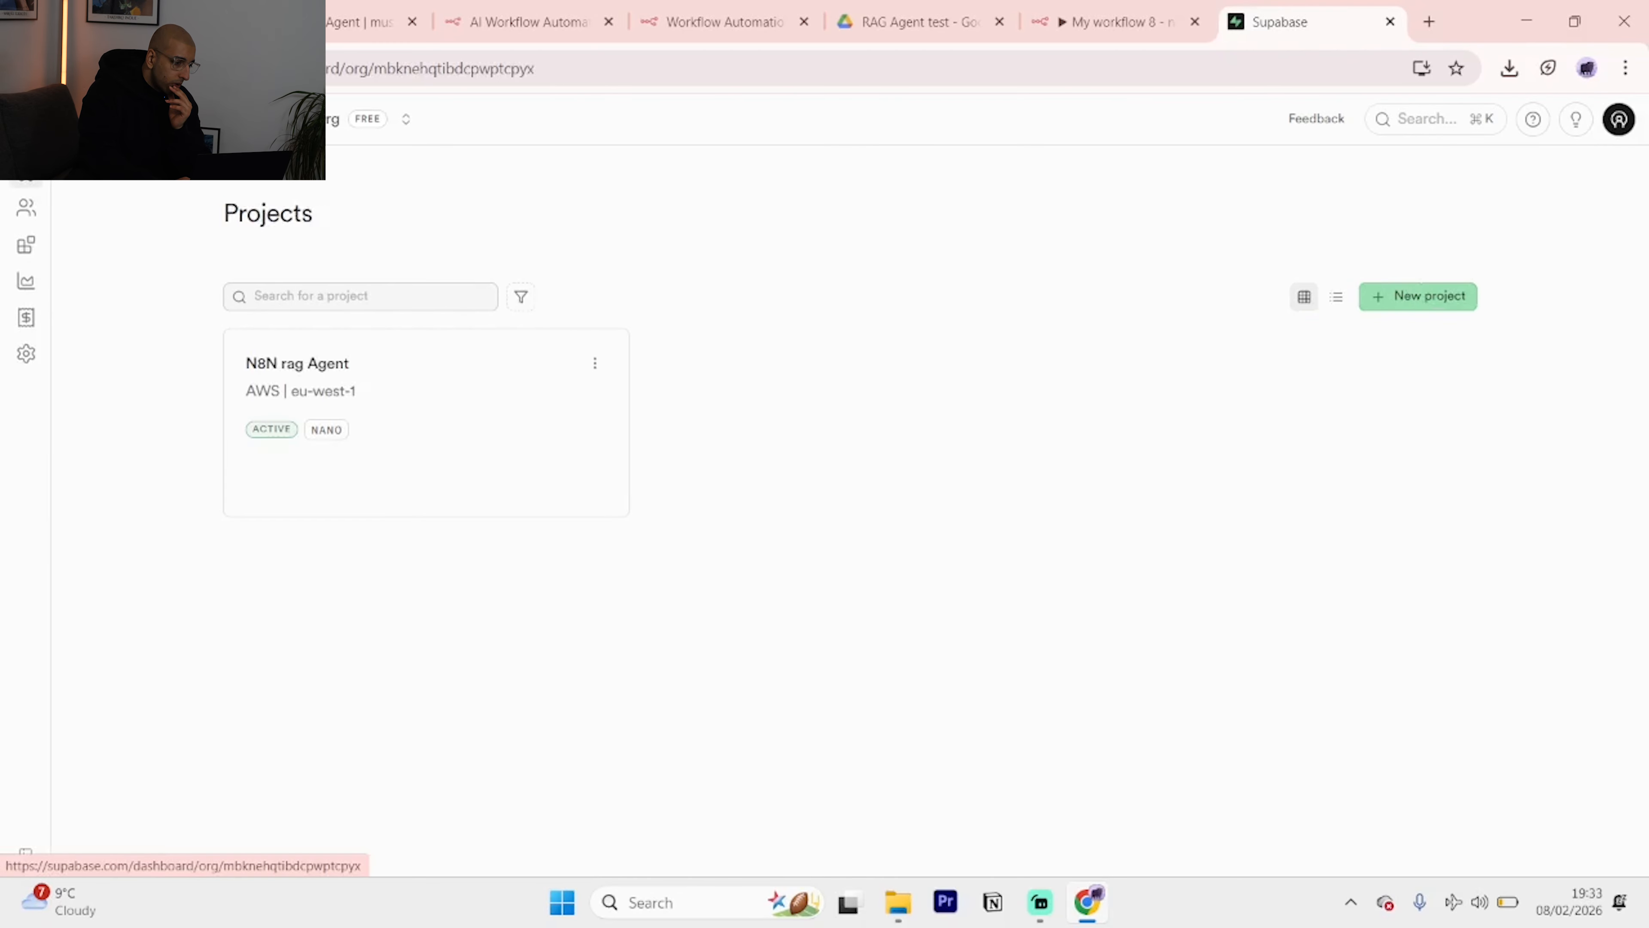
Start a new Supabase project in the organization and name it n8n test 2.
{"action": "left_click", "coordinate": [1413, 300]}
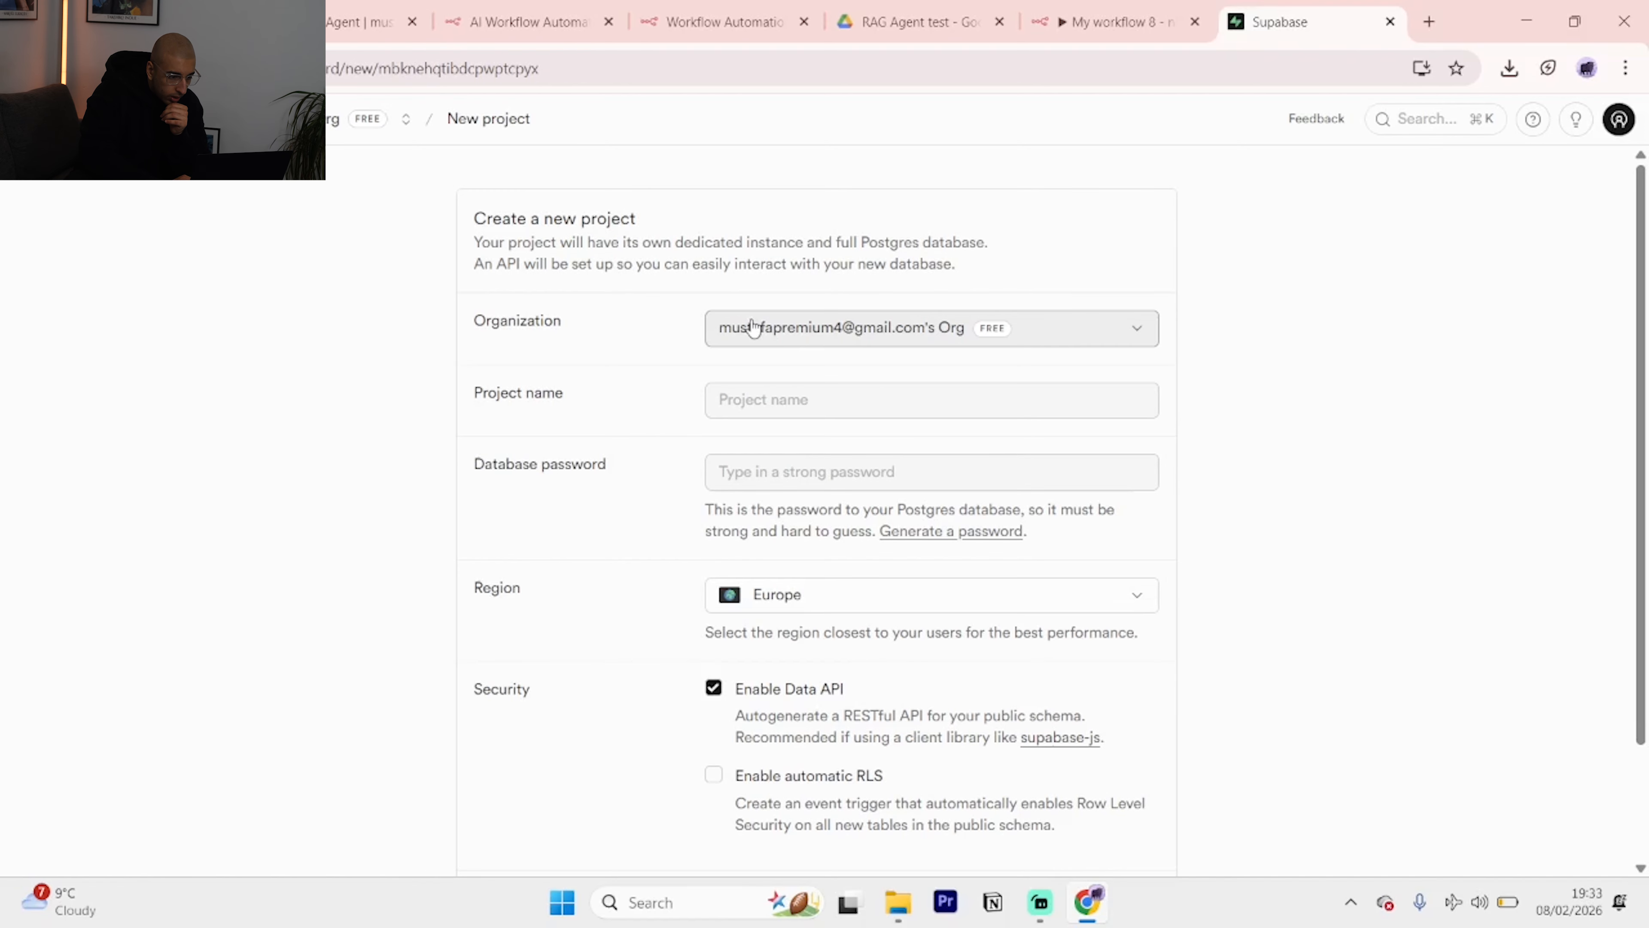
{"action": "scroll", "coordinate": [744, 326], "scroll_direction": "down", "scroll_amount": 2}
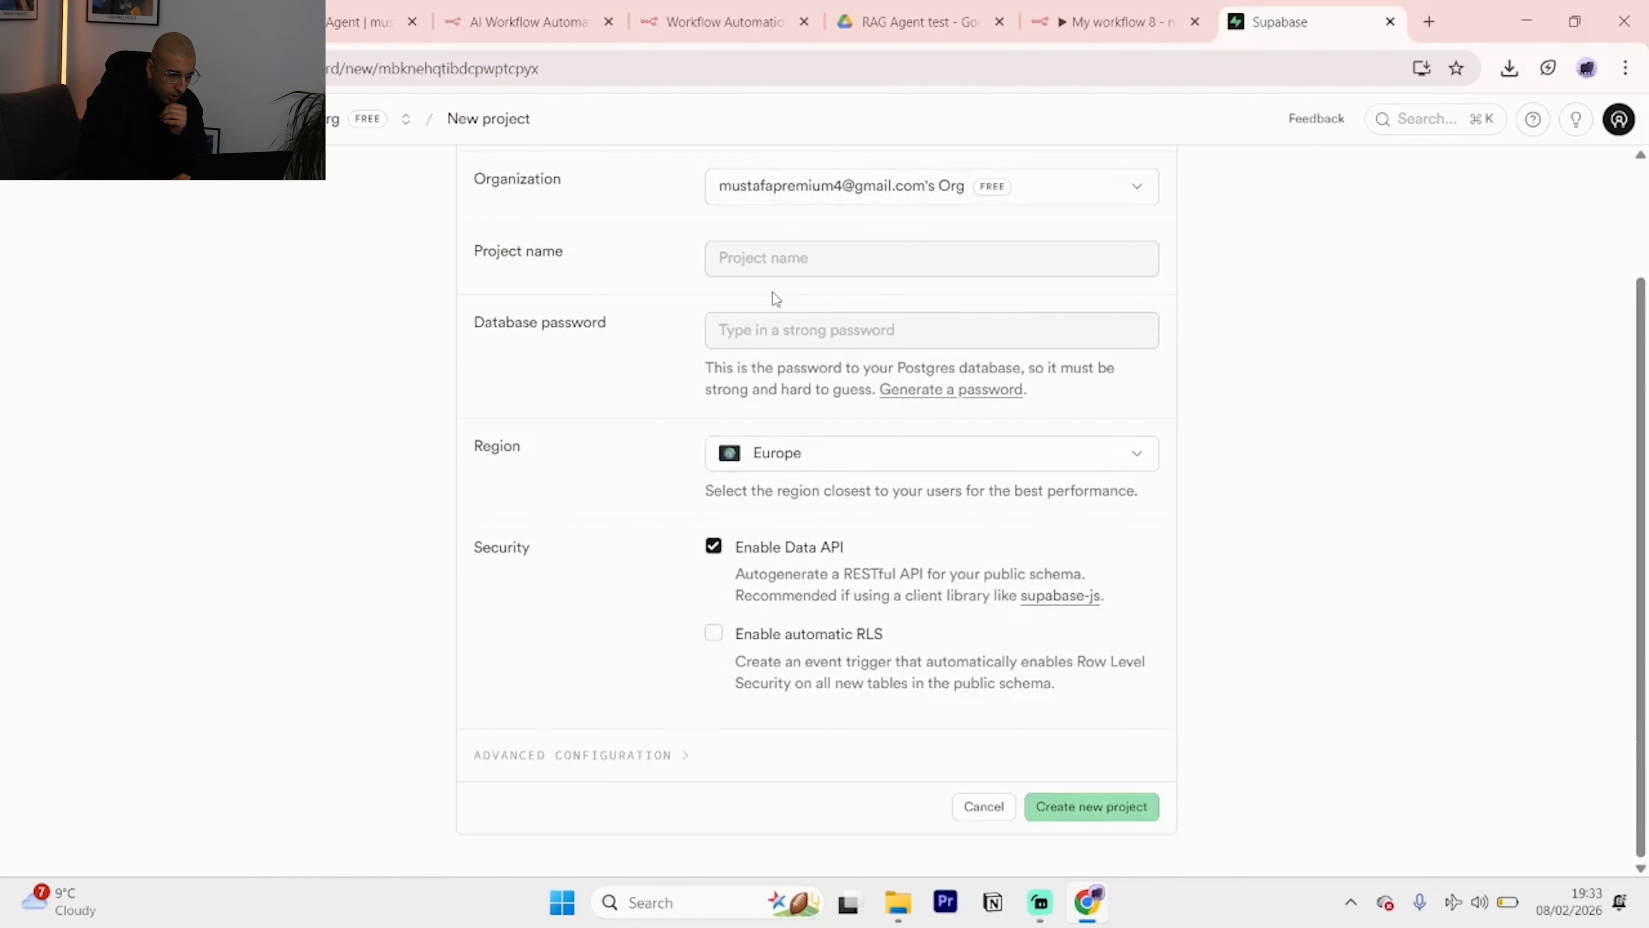
{"action": "left_click", "coordinate": [803, 254]}
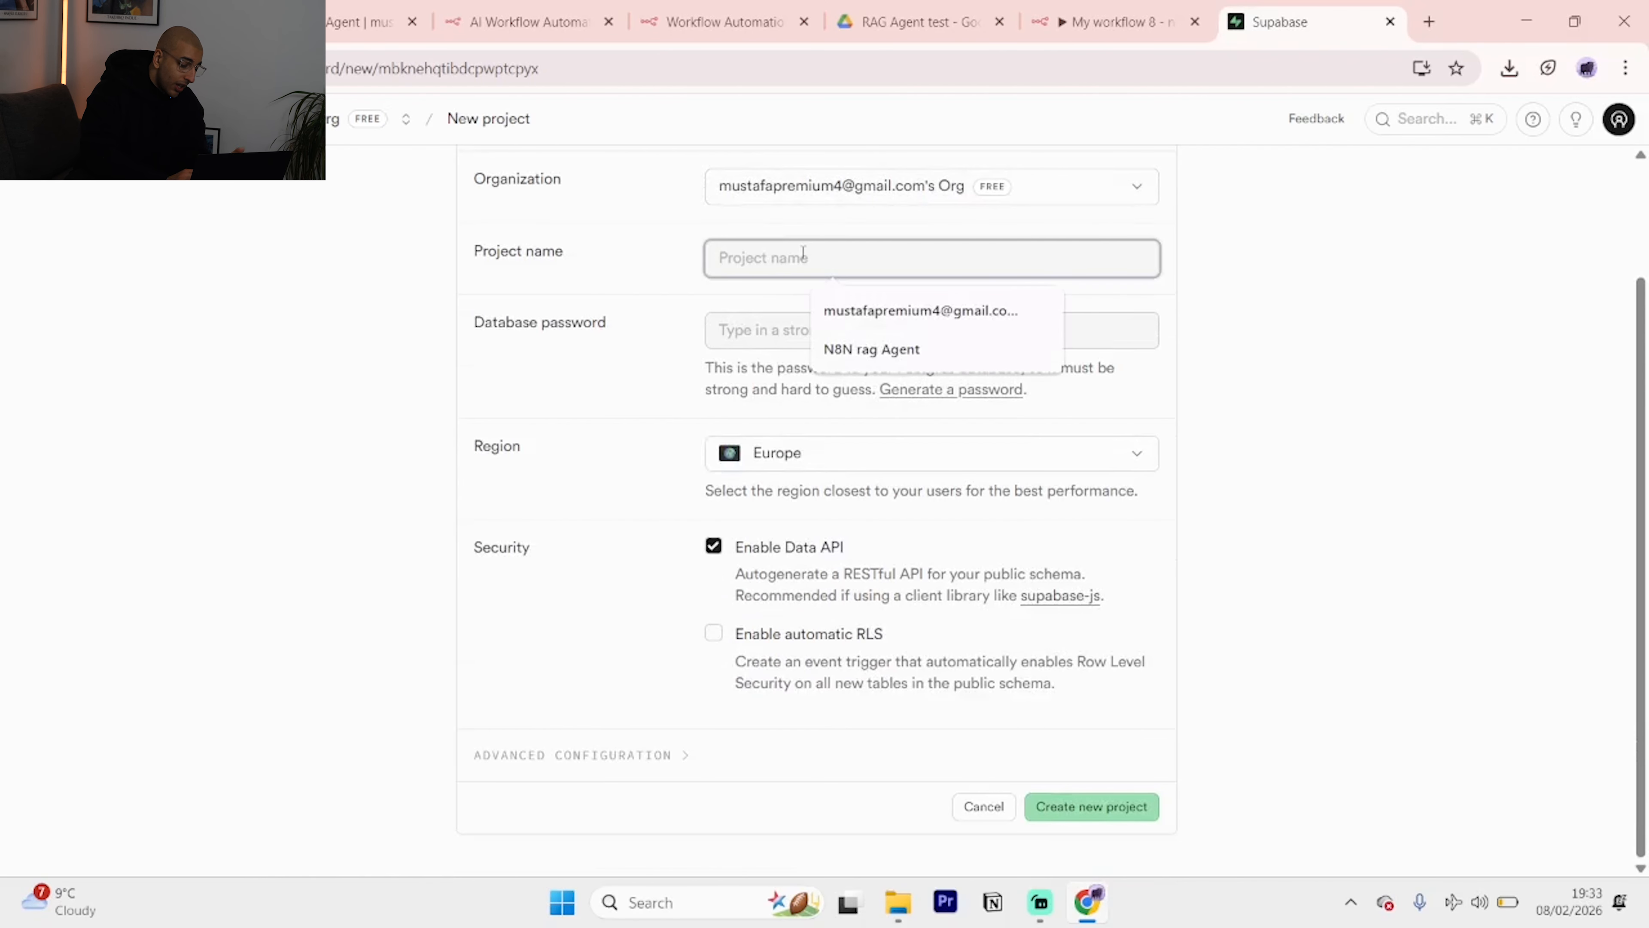
{"action": "type", "text": "n8n test 2"}
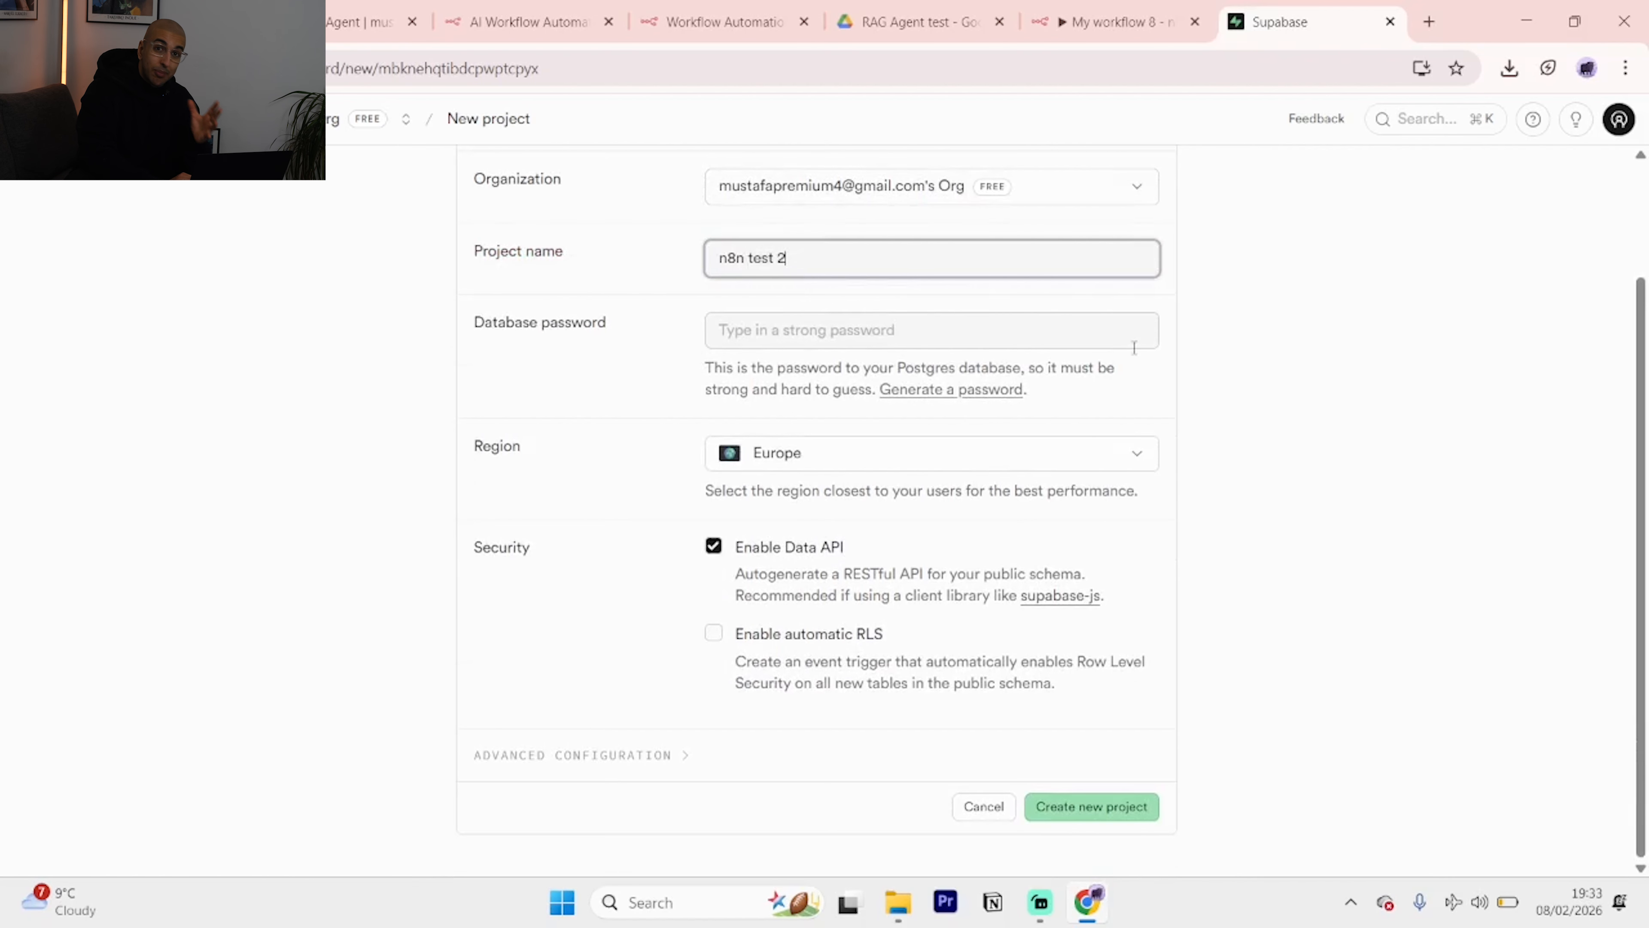
{"action": "left_click", "coordinate": [1247, 430]}
Enter a strong database password and create the project, keeping the Europe region and Data API enabled.
{"action": "left_click", "coordinate": [822, 323]}
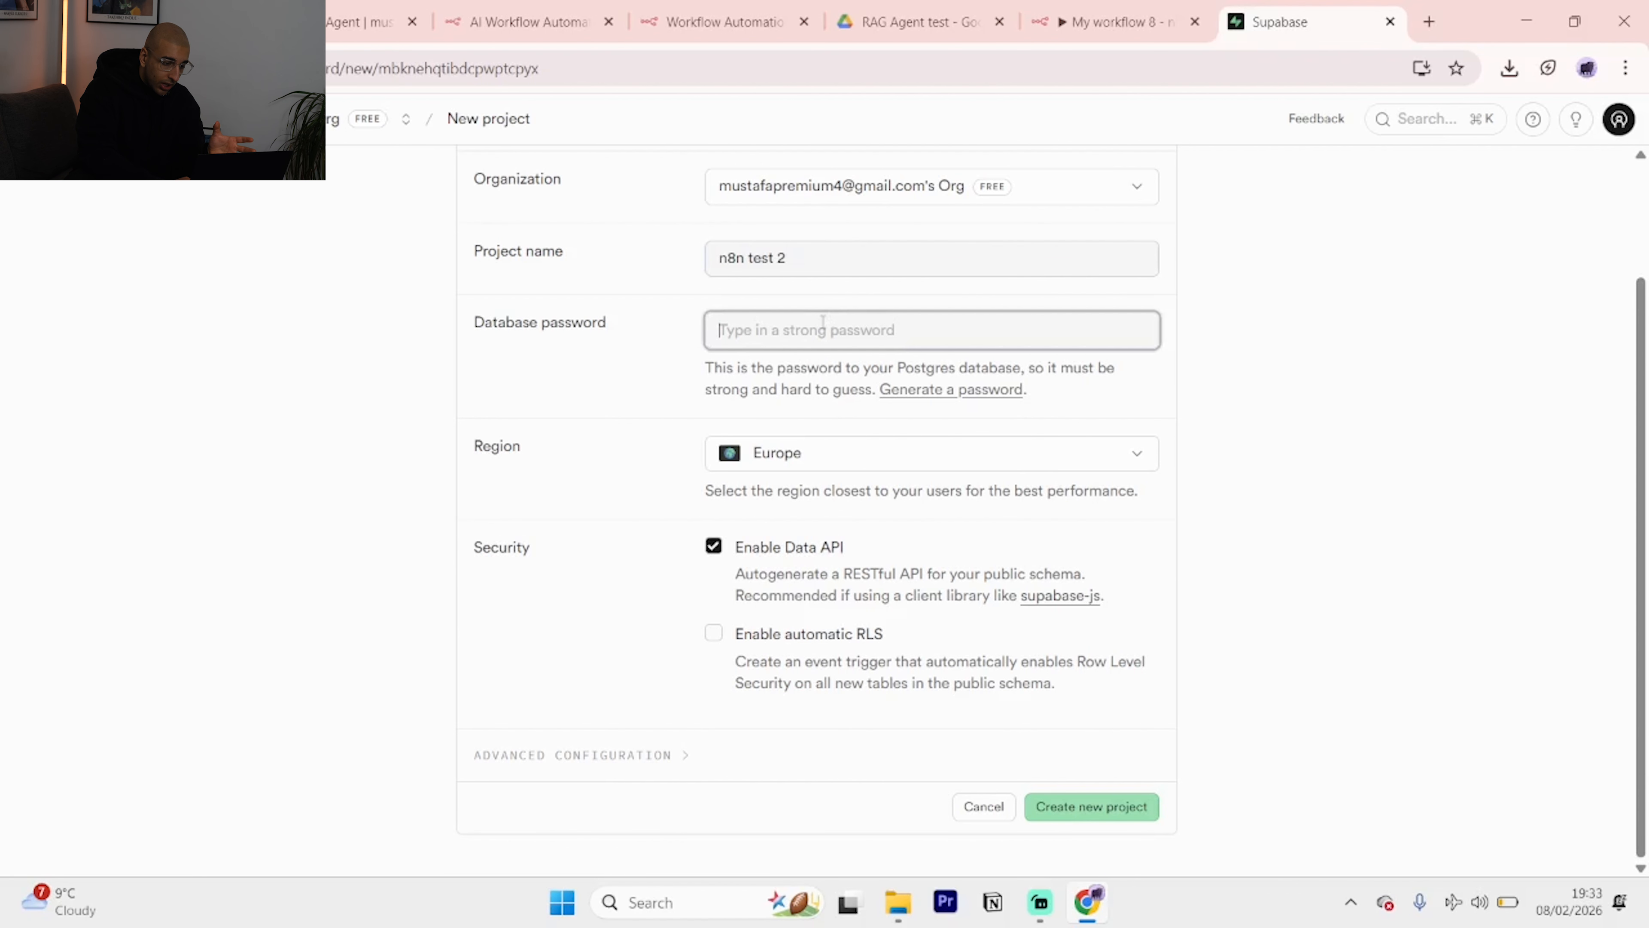
{"action": "key", "text": "Caps_Lock"}
{"action": "type", "text": "•"}
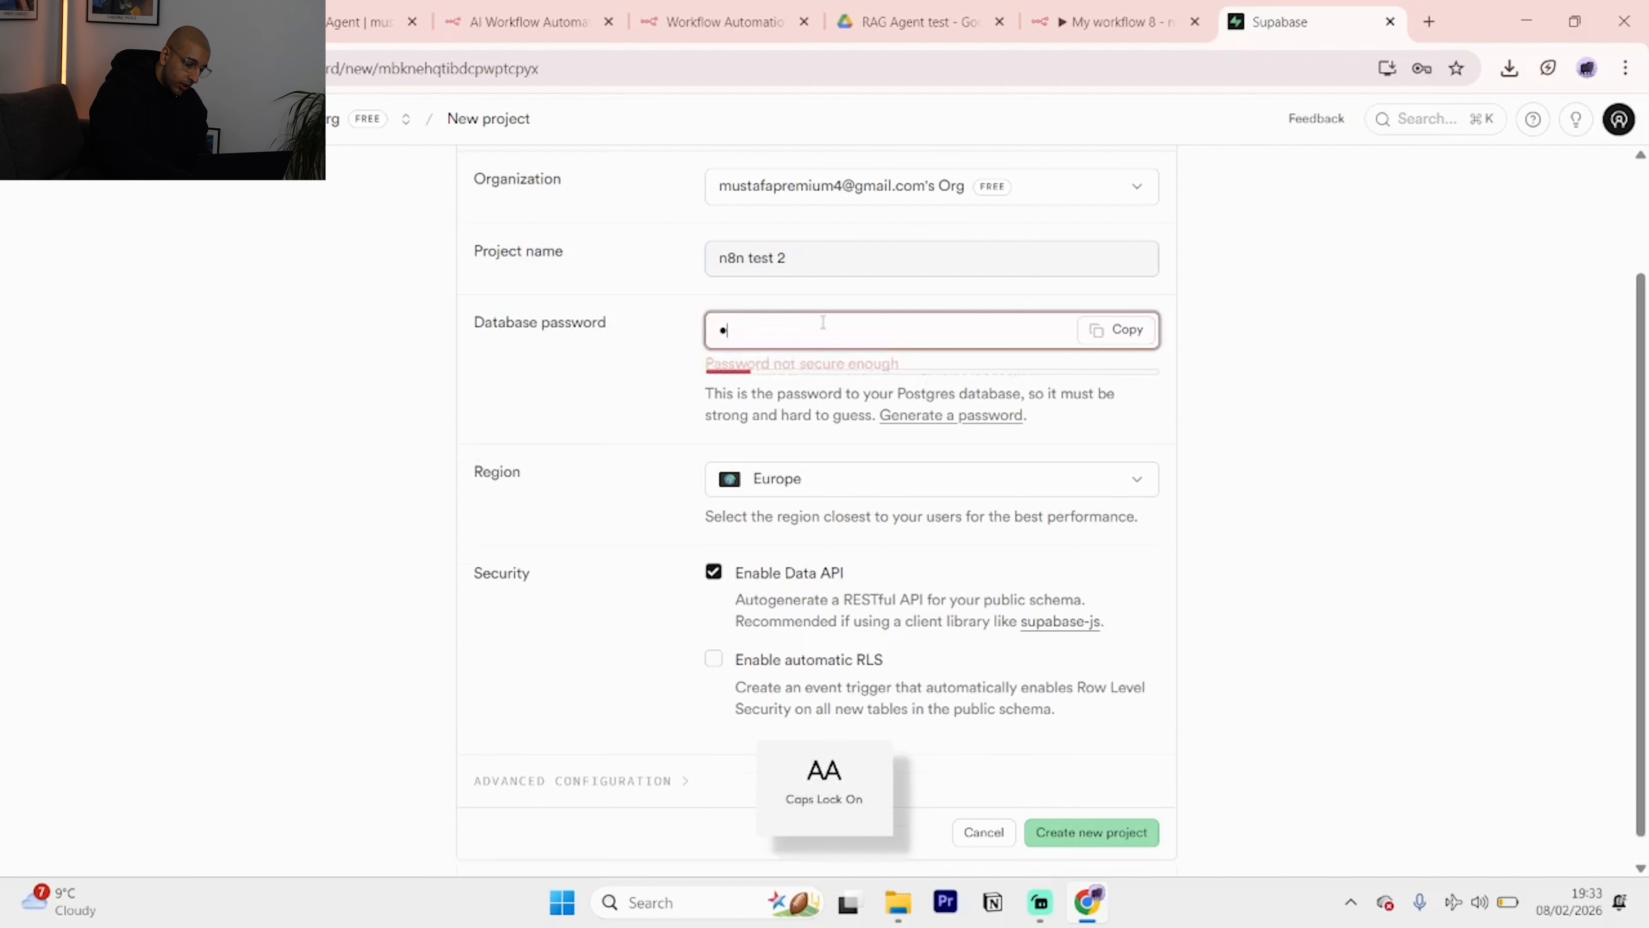
{"action": "key", "text": "Caps_Lock"}
{"action": "type", "text": "•••••••••"}
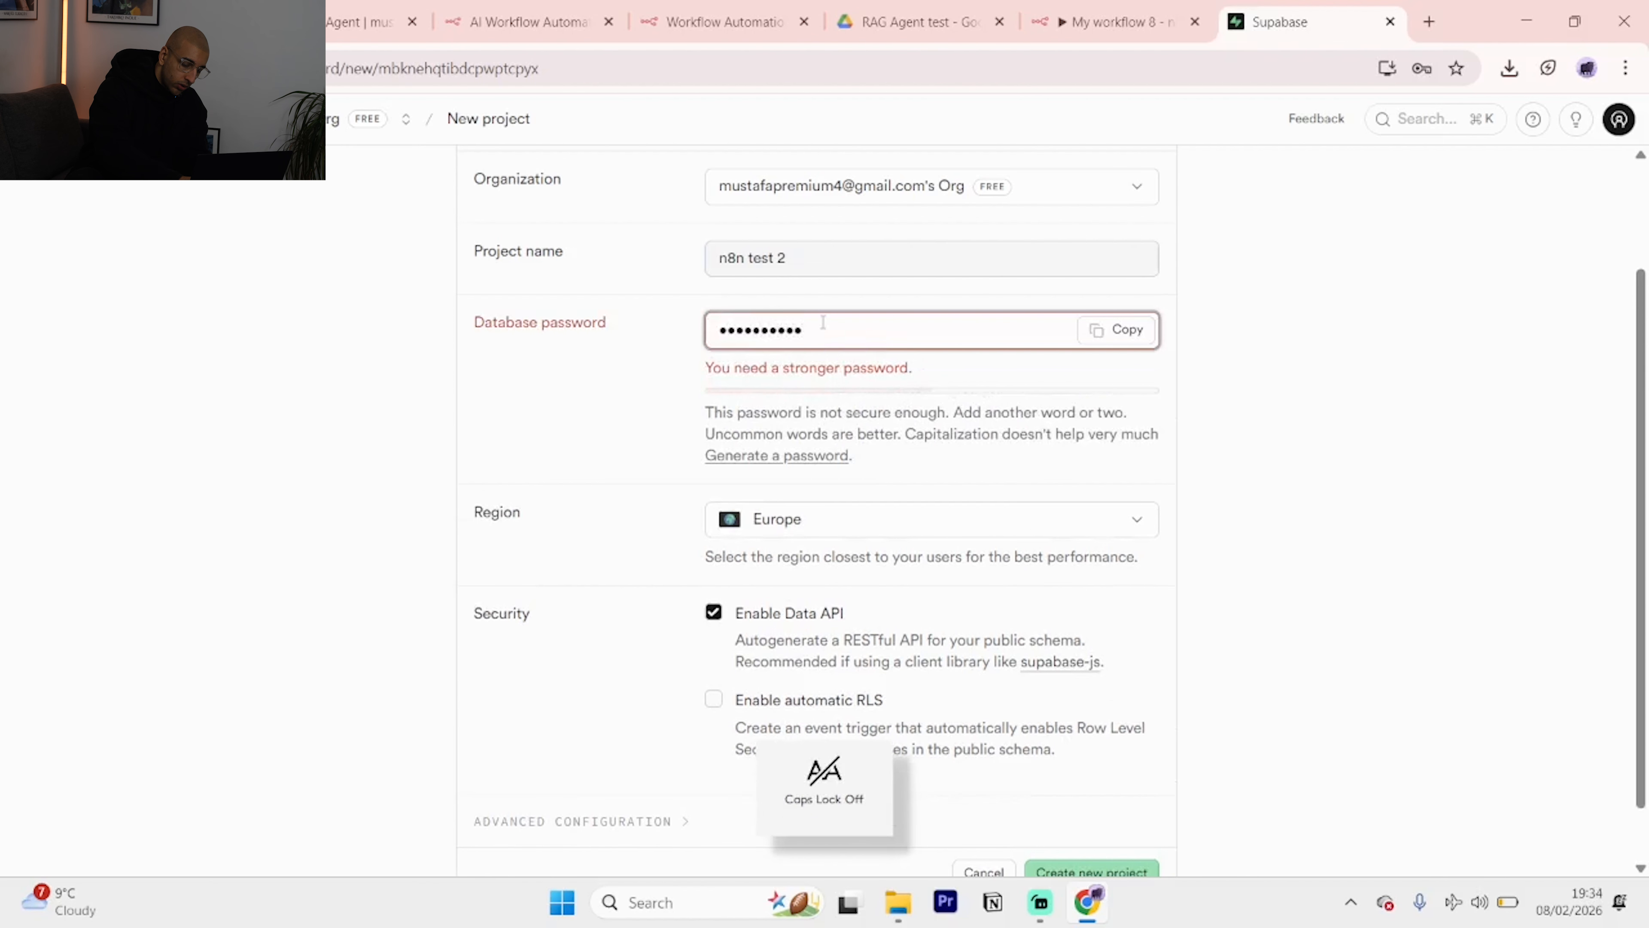
{"action": "type", "text": "••"}
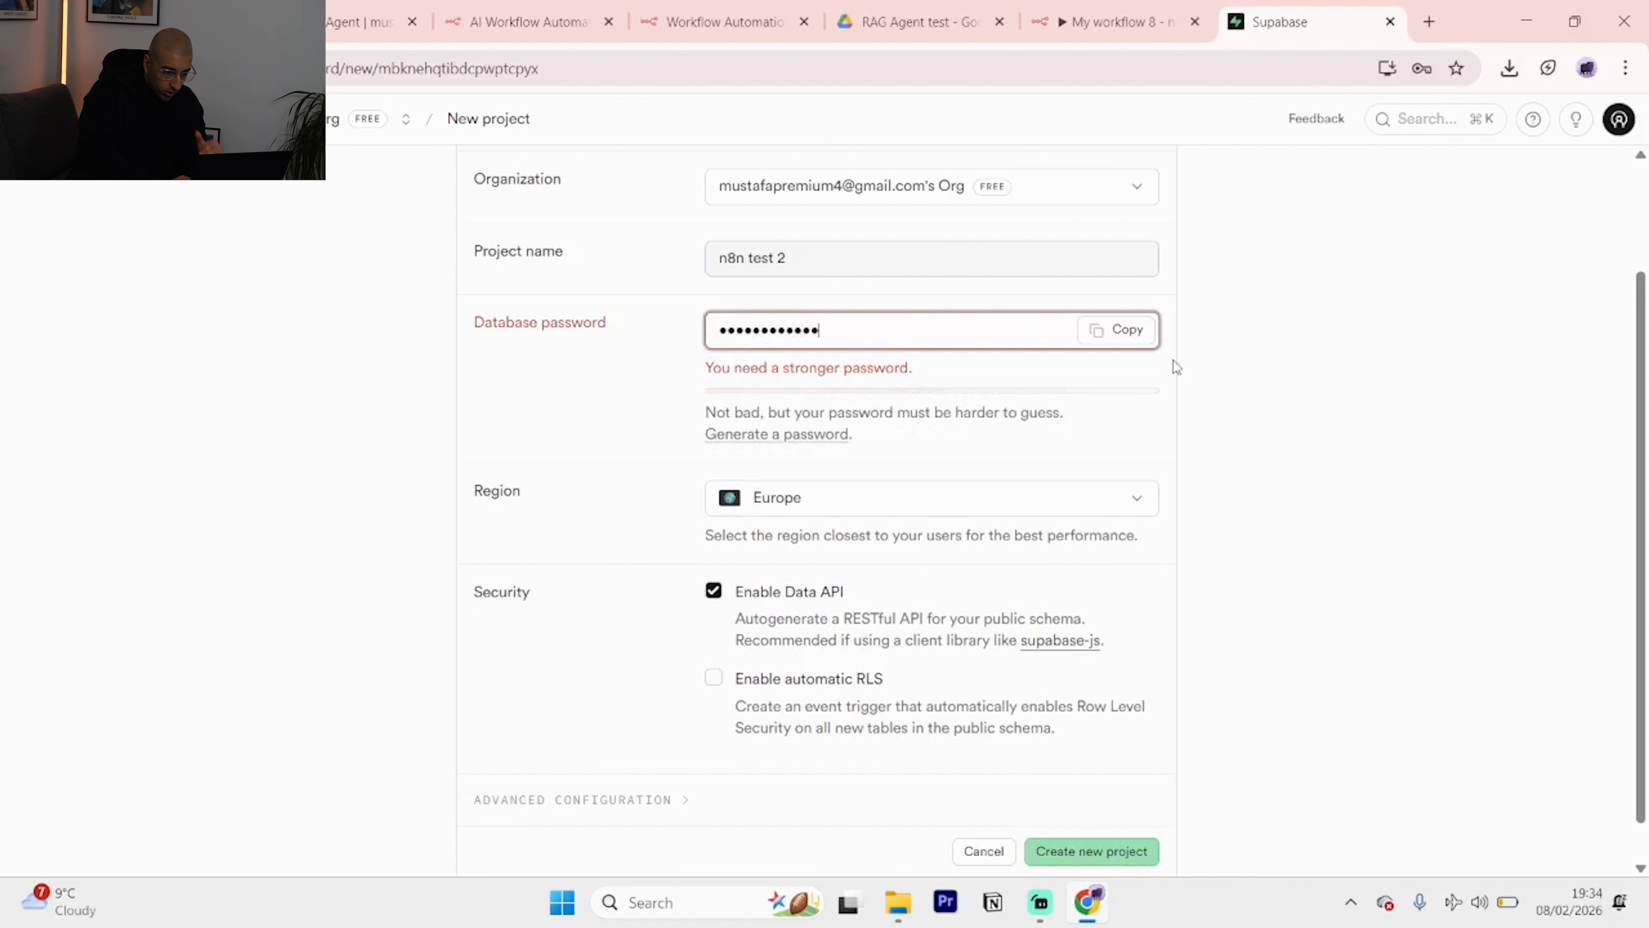
{"action": "type", "text": "••••••"}
{"action": "left_click", "coordinate": [1142, 345]}
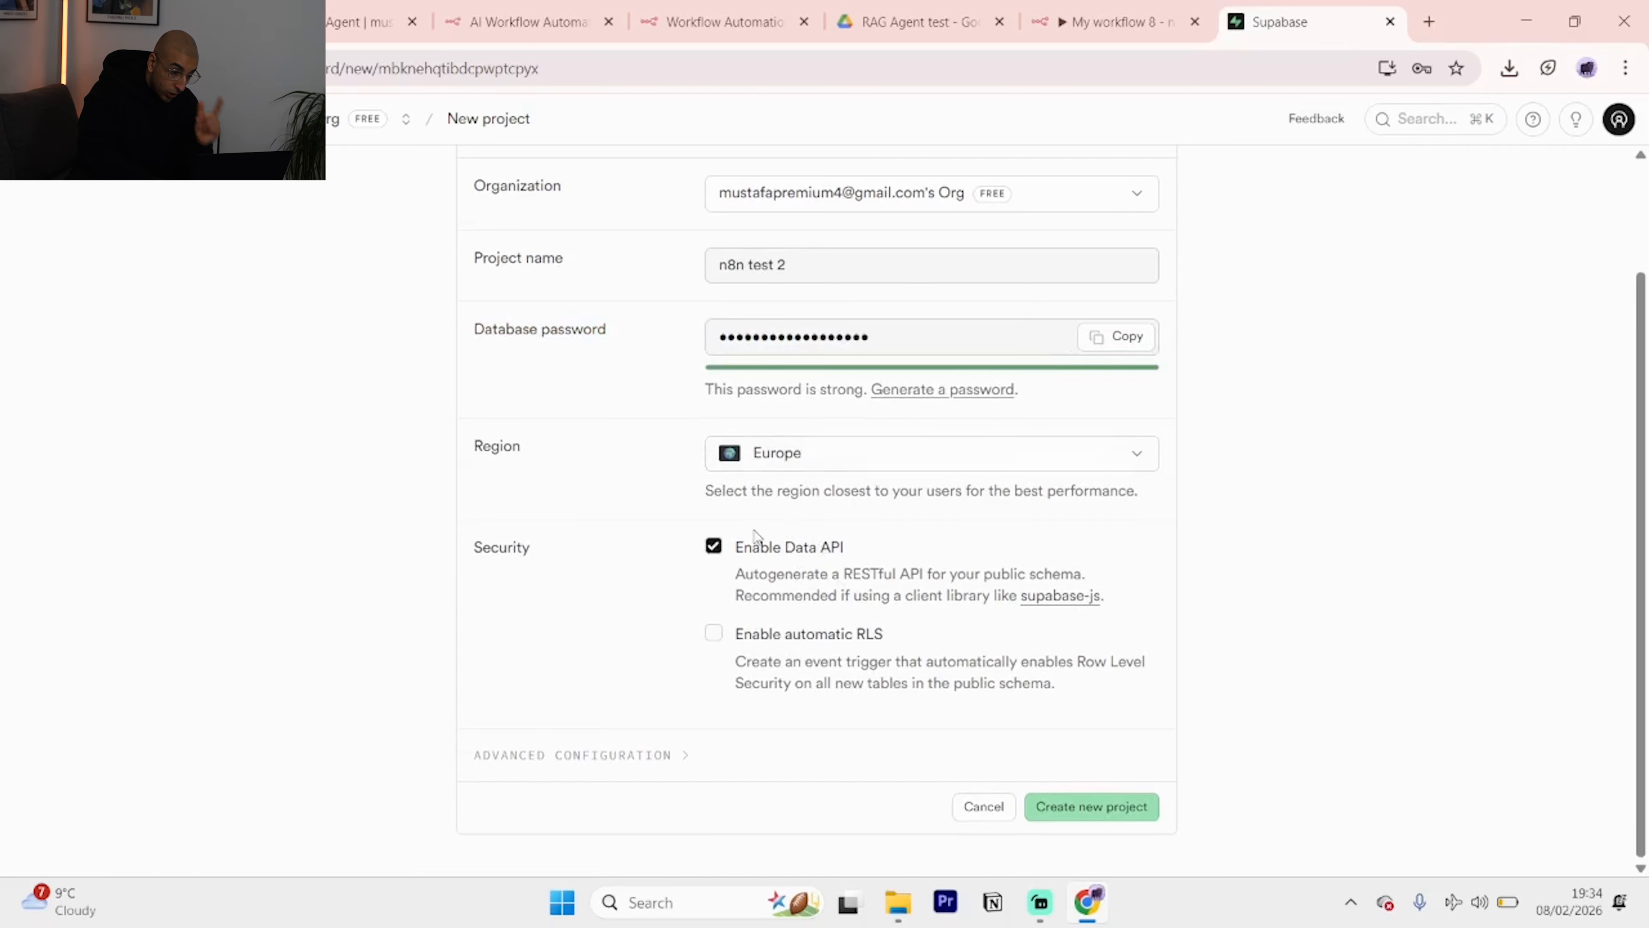
{"action": "left_click", "coordinate": [1092, 800]}
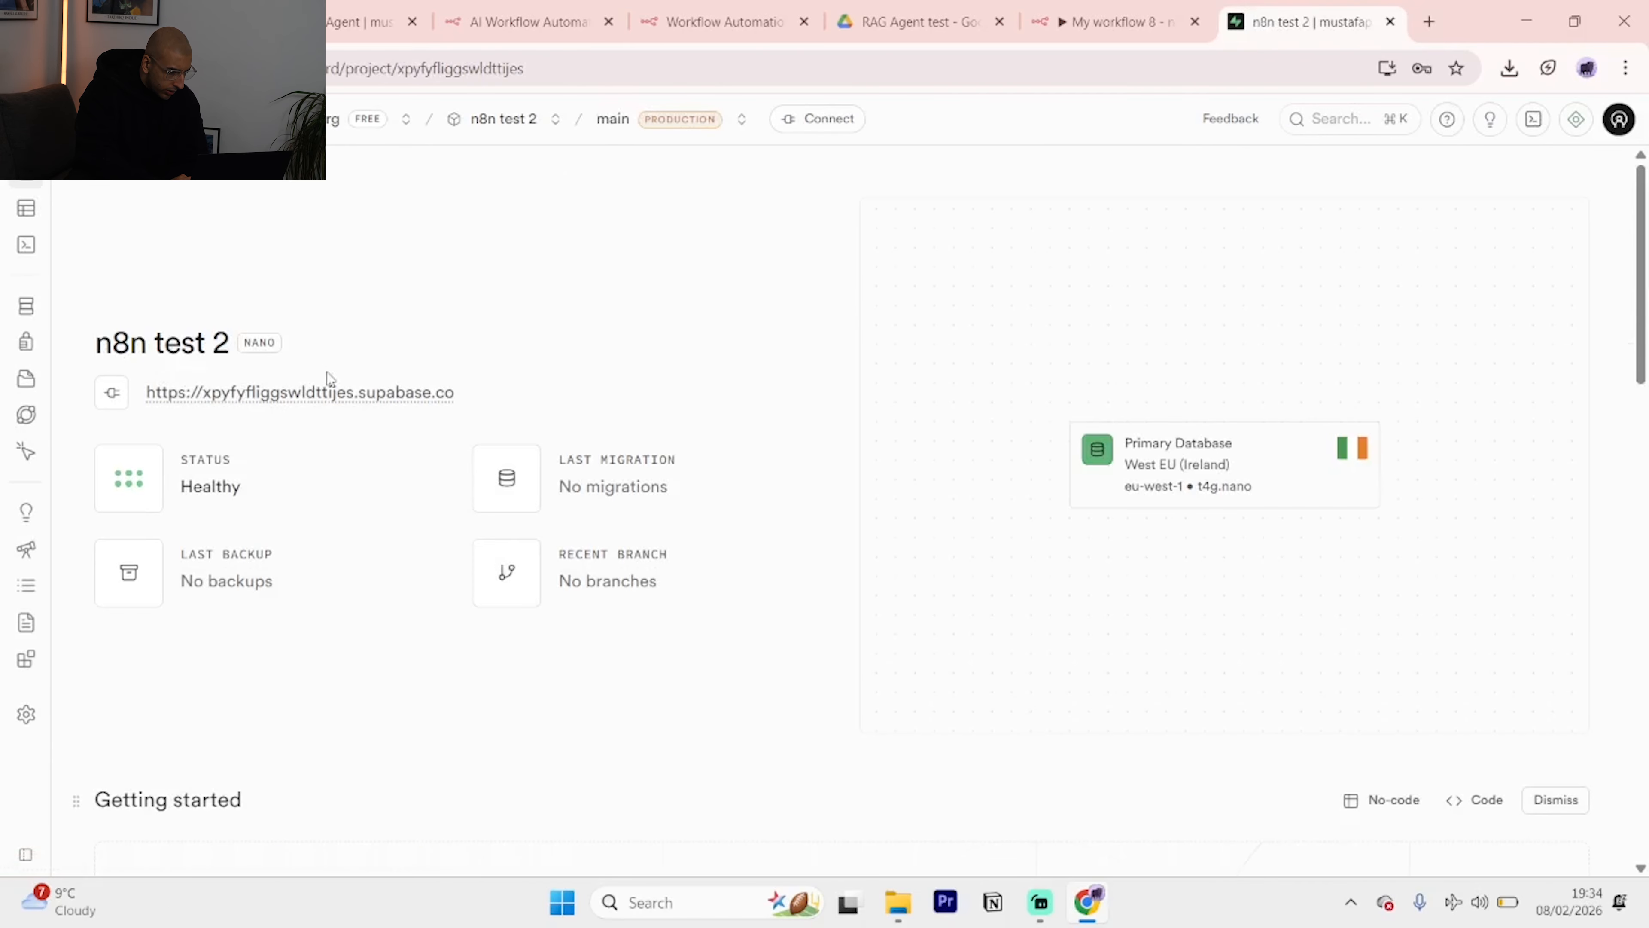
Open a blank query in the SQL Editor of the n8n test 2 project.
{"action": "scroll", "coordinate": [445, 499], "scroll_direction": "down", "scroll_amount": 2}
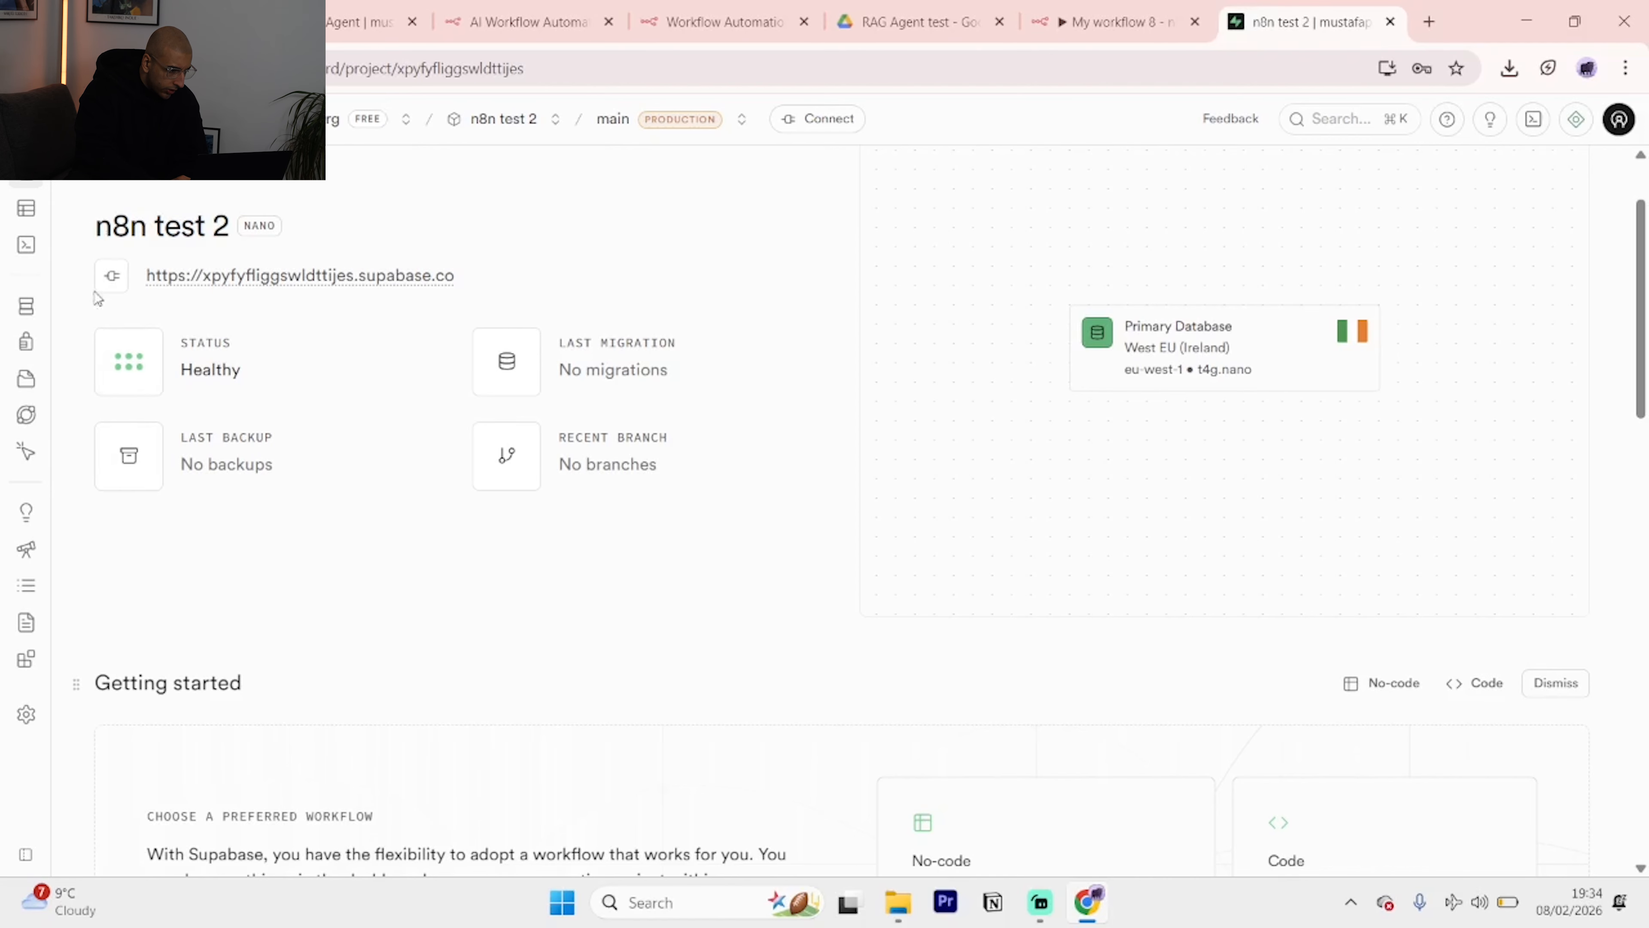
{"action": "left_click", "coordinate": [38, 210]}
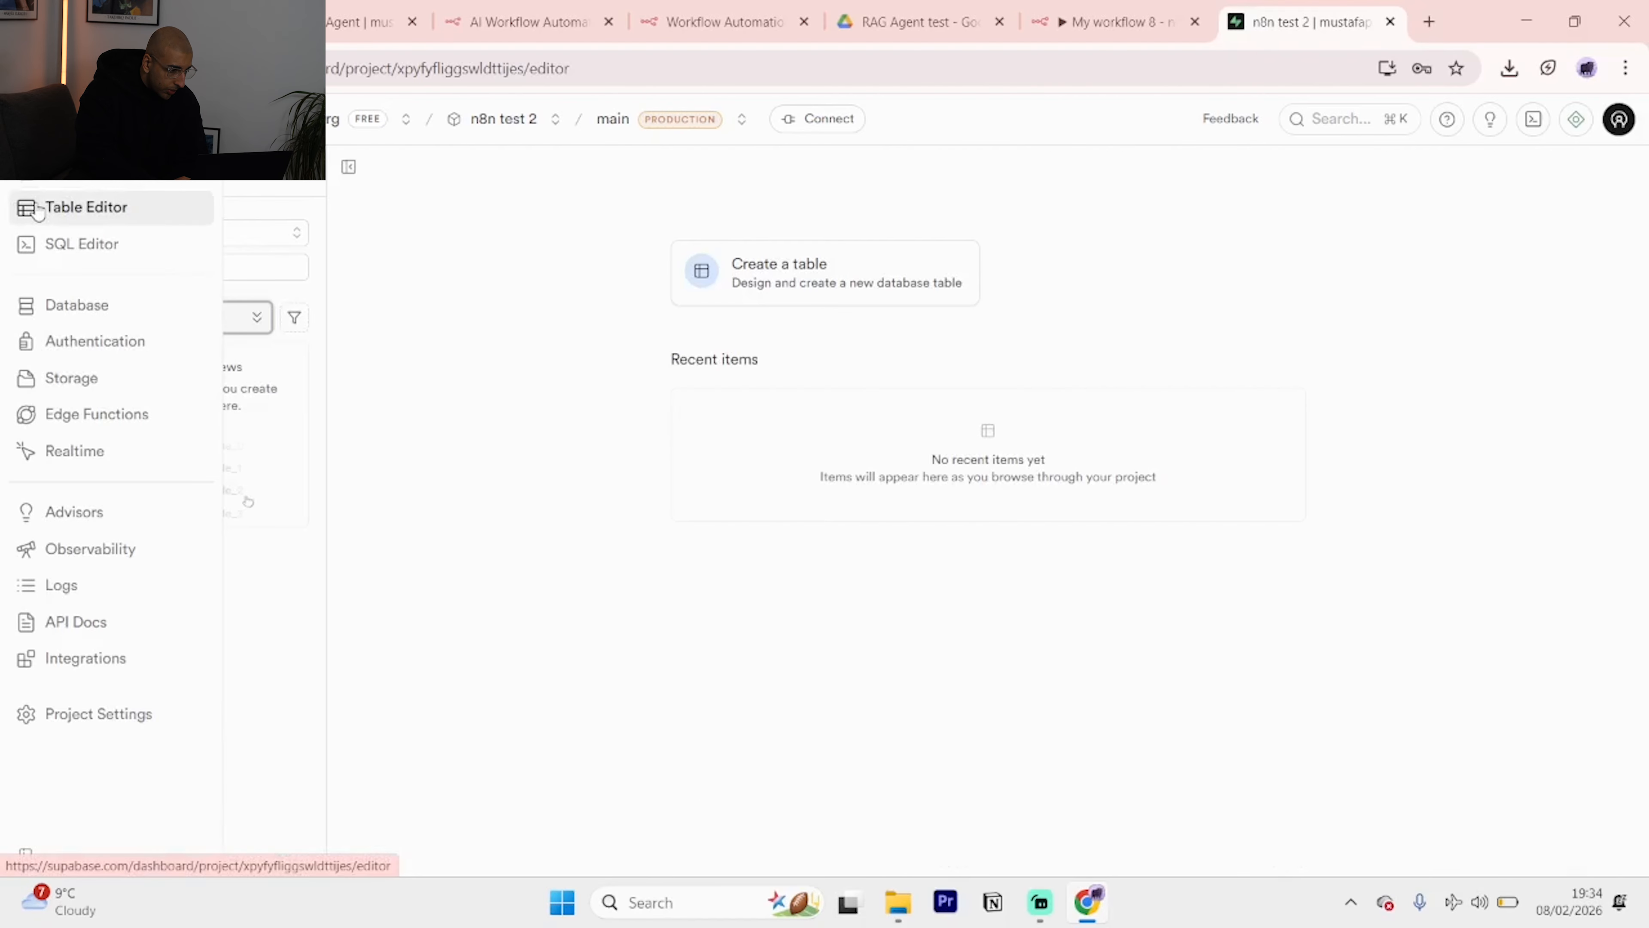
{"action": "left_click", "coordinate": [72, 245]}
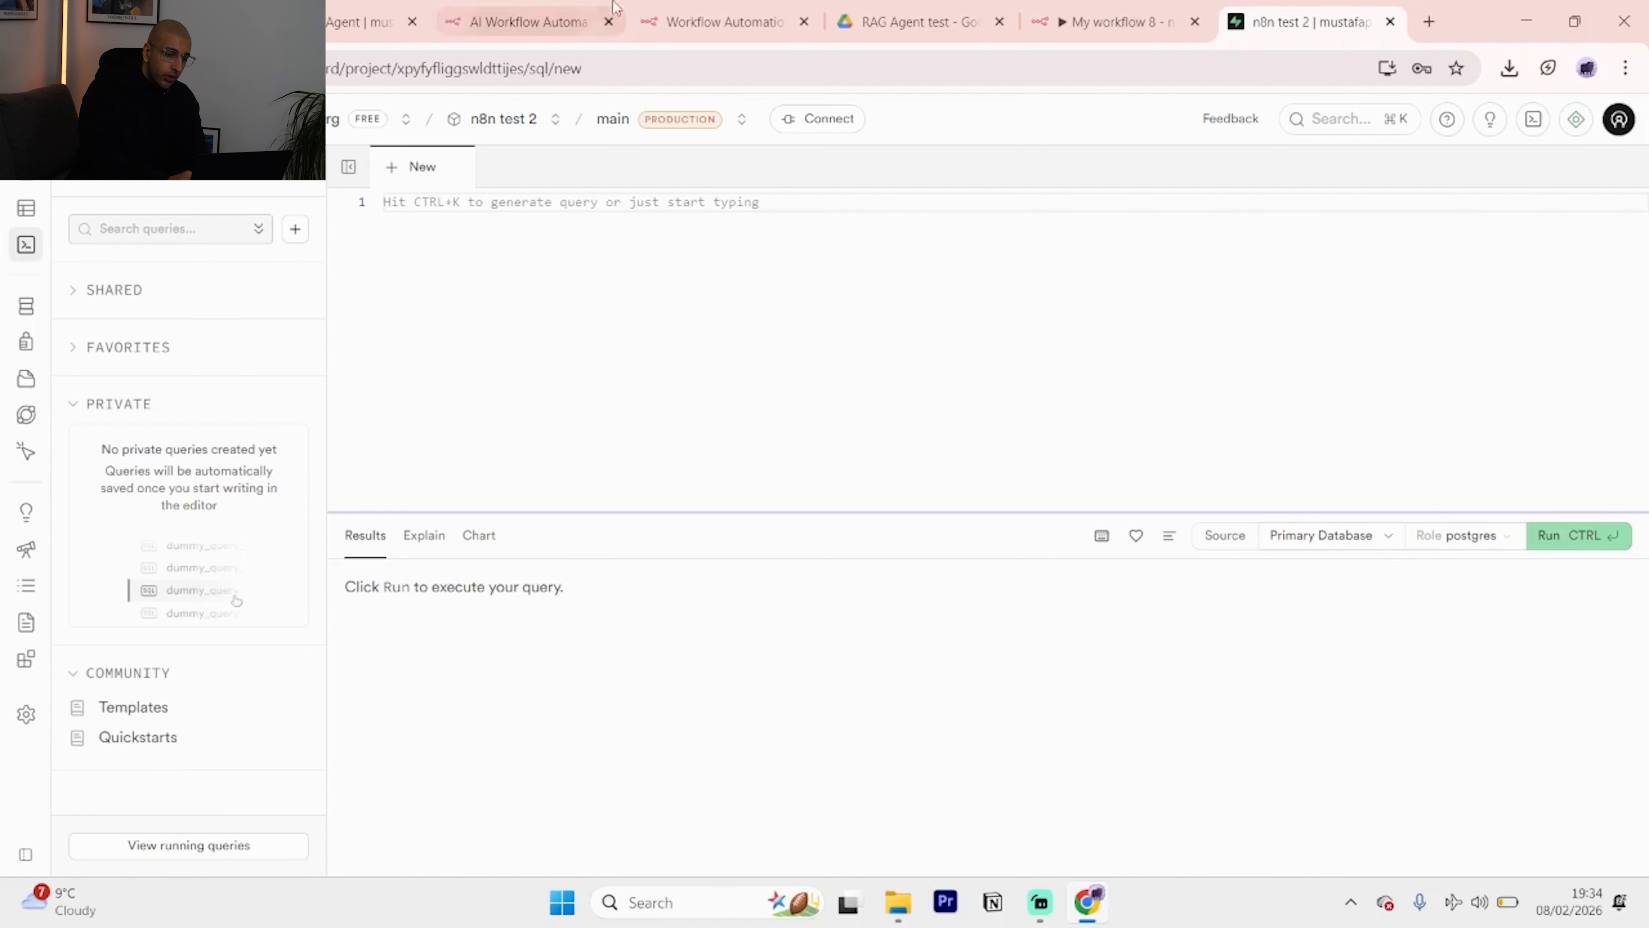
Open the vector store quickstart linked from n8n's Supabase Vector Store docs and copy the SQL script for initializing the database.
{"action": "left_click", "coordinate": [1033, 9]}
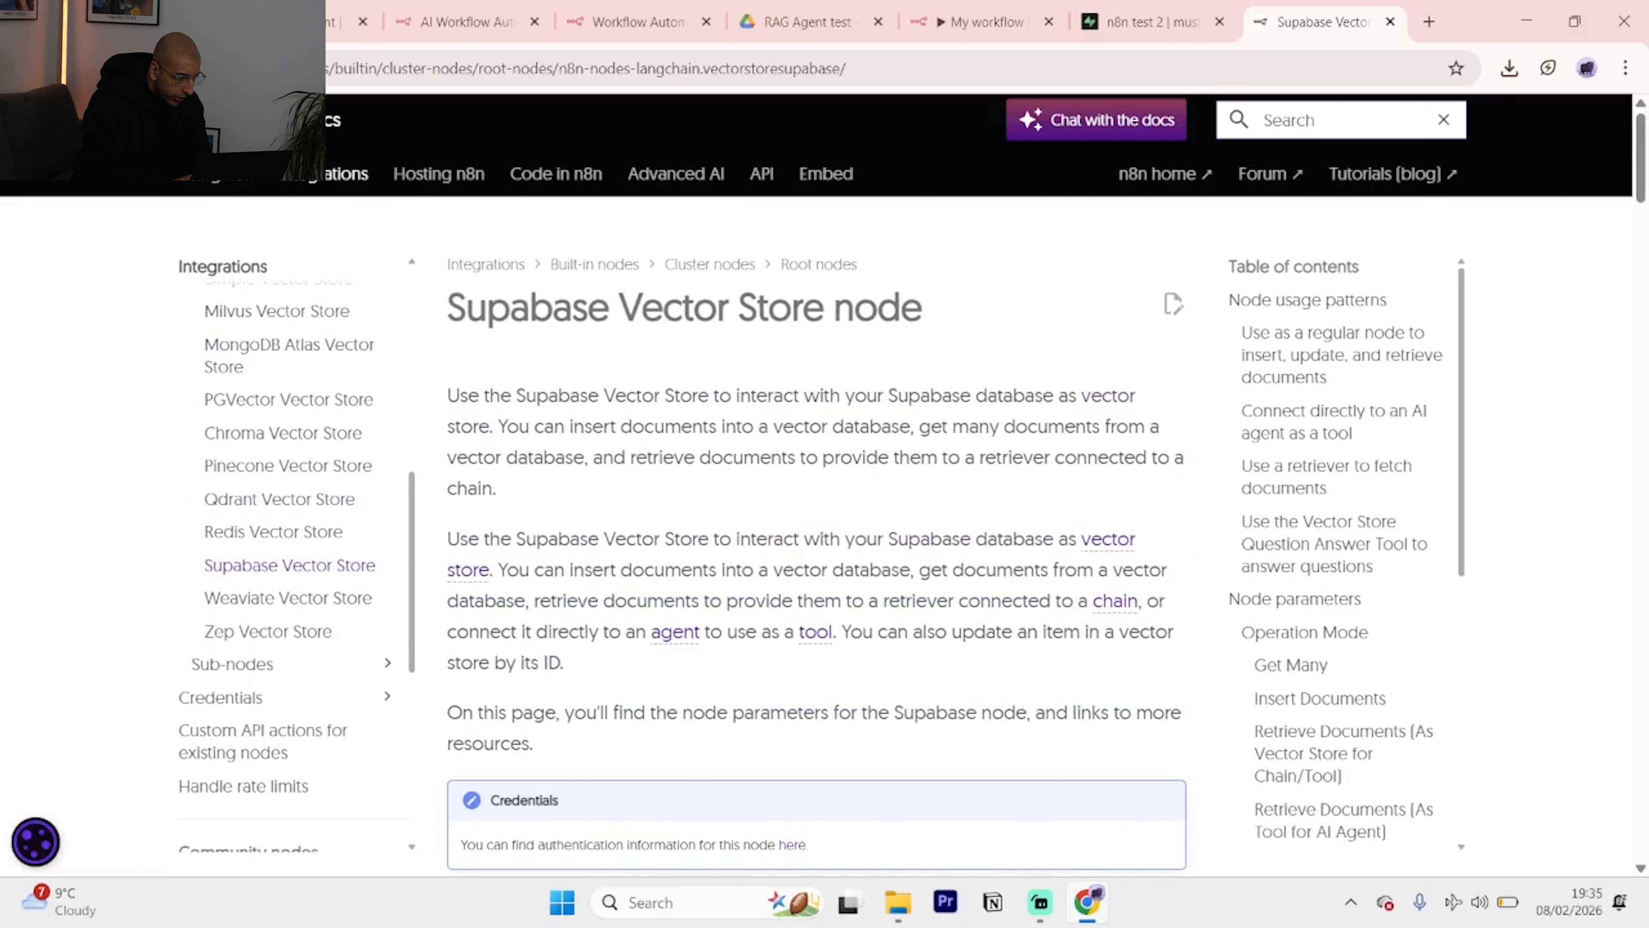
{"action": "scroll", "coordinate": [730, 504], "scroll_direction": "down", "scroll_amount": 4}
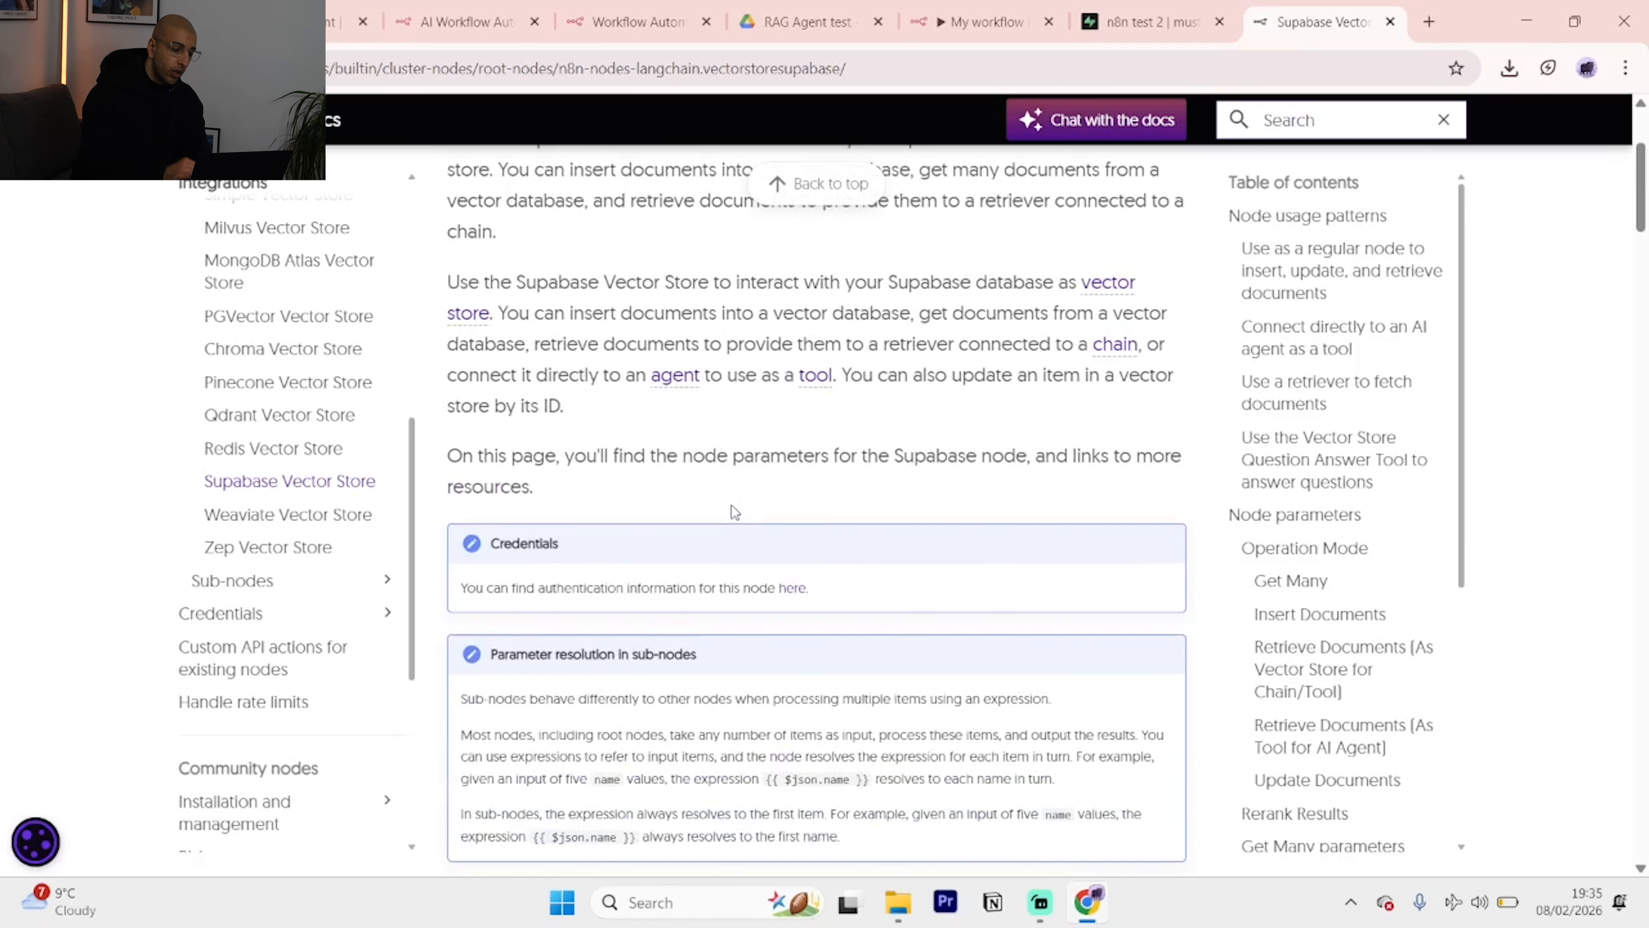
{"action": "scroll", "coordinate": [732, 506], "scroll_direction": "down", "scroll_amount": 5}
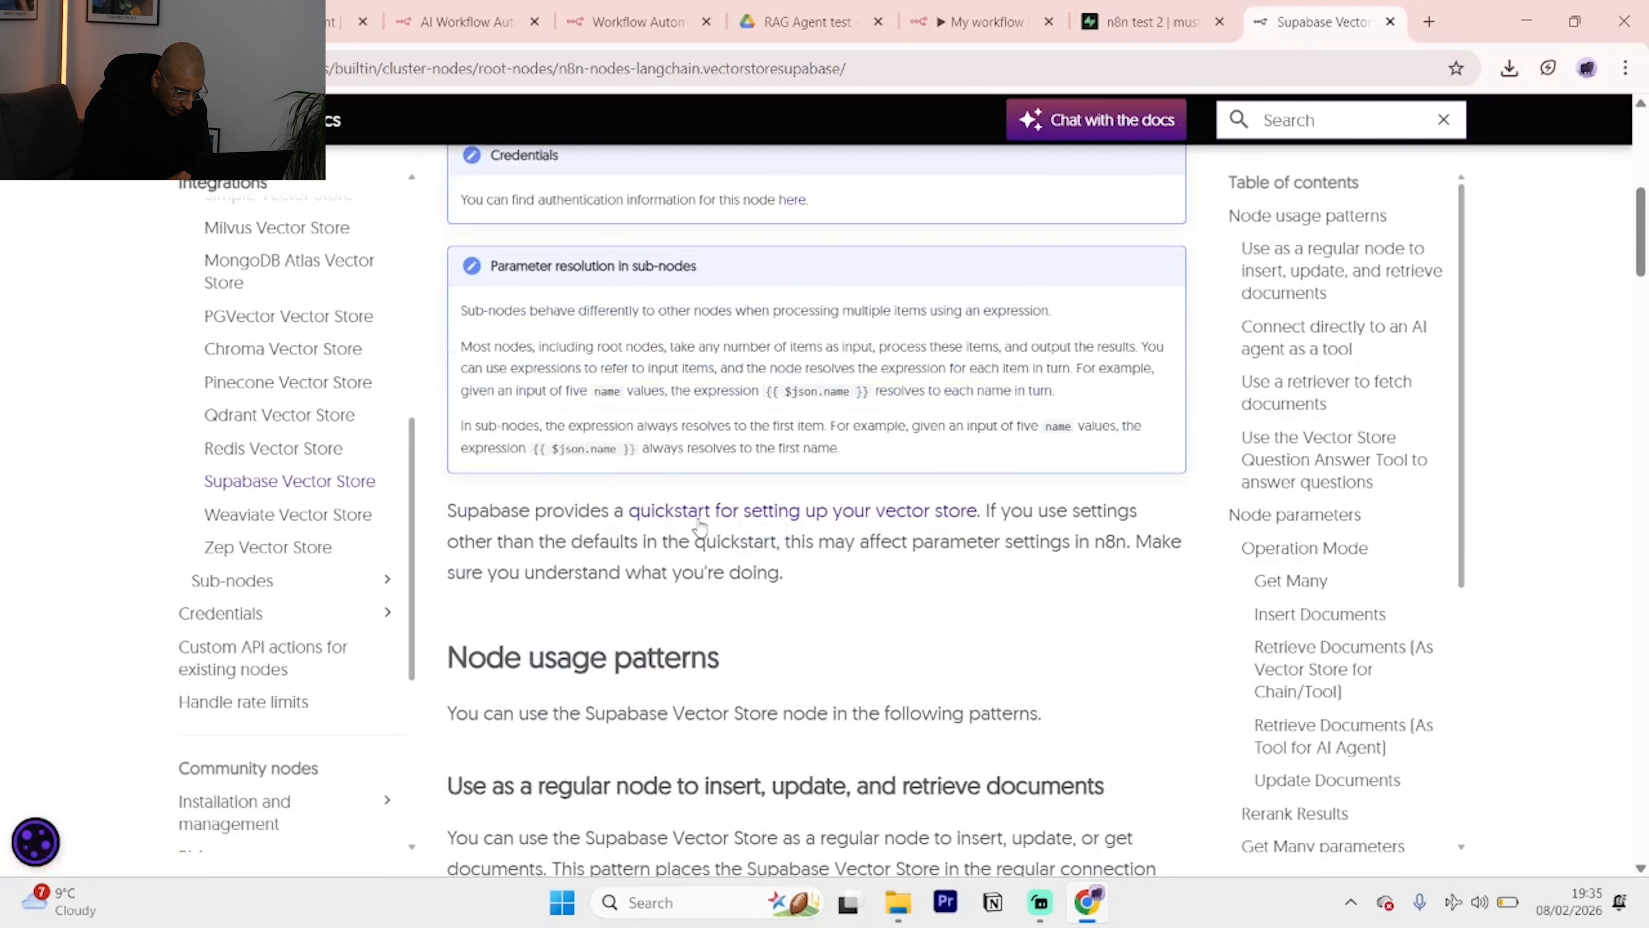
{"action": "left_click", "coordinate": [699, 519]}
{"action": "scroll", "coordinate": [824, 519], "scroll_direction": "down", "scroll_amount": 7}
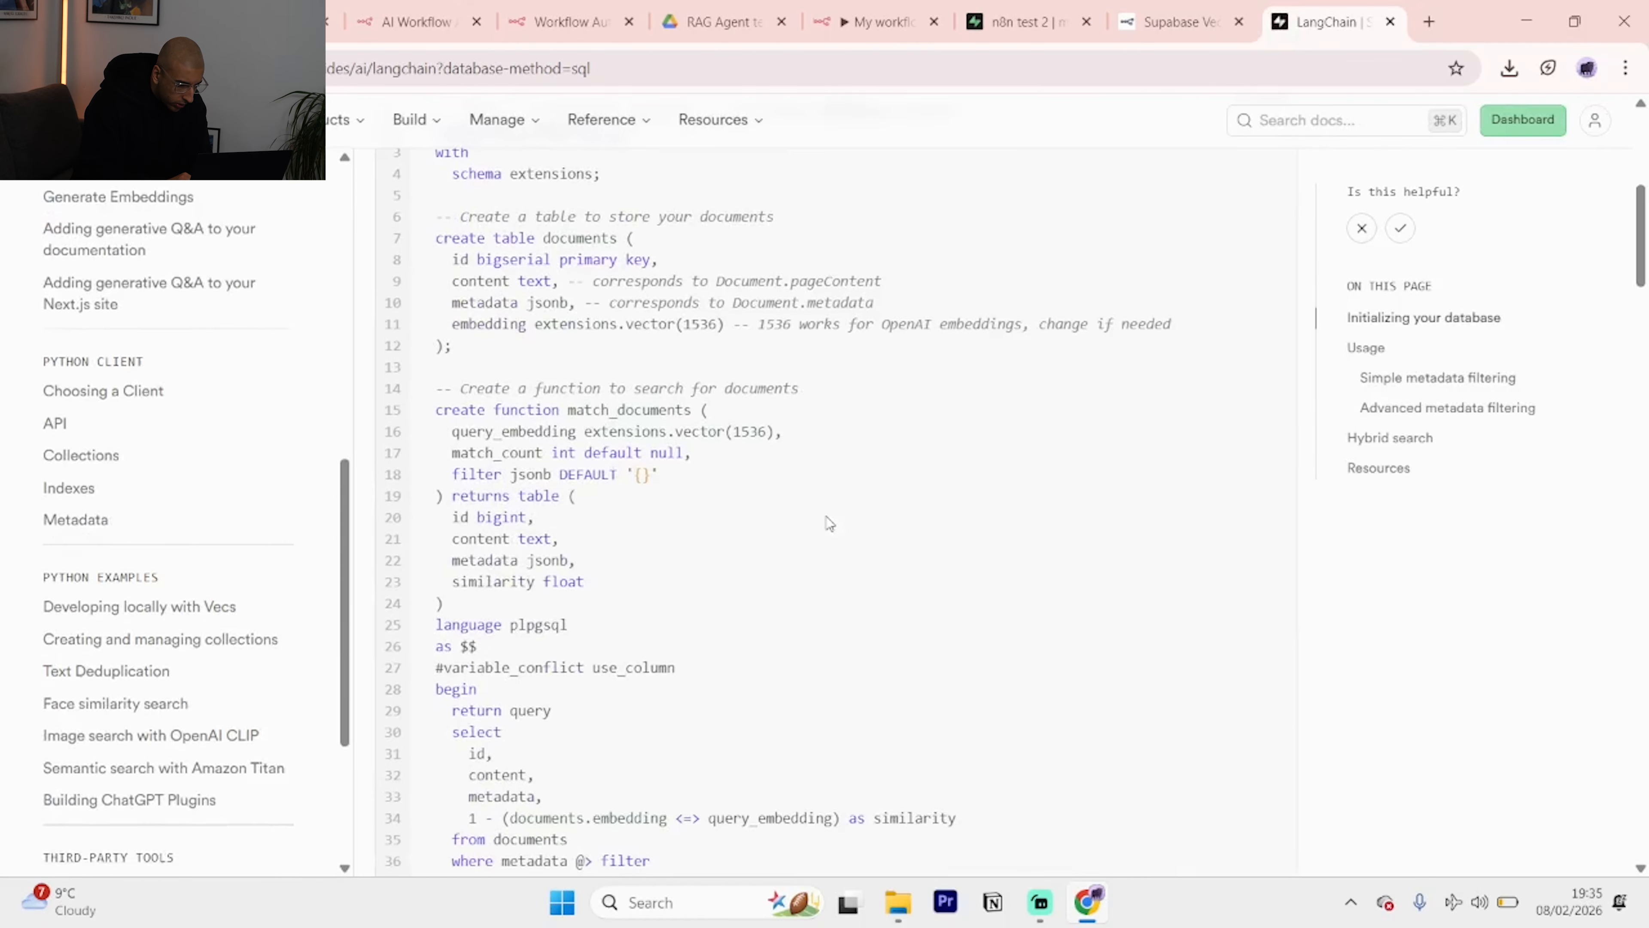
{"action": "scroll", "coordinate": [829, 523], "scroll_direction": "up", "scroll_amount": 6}
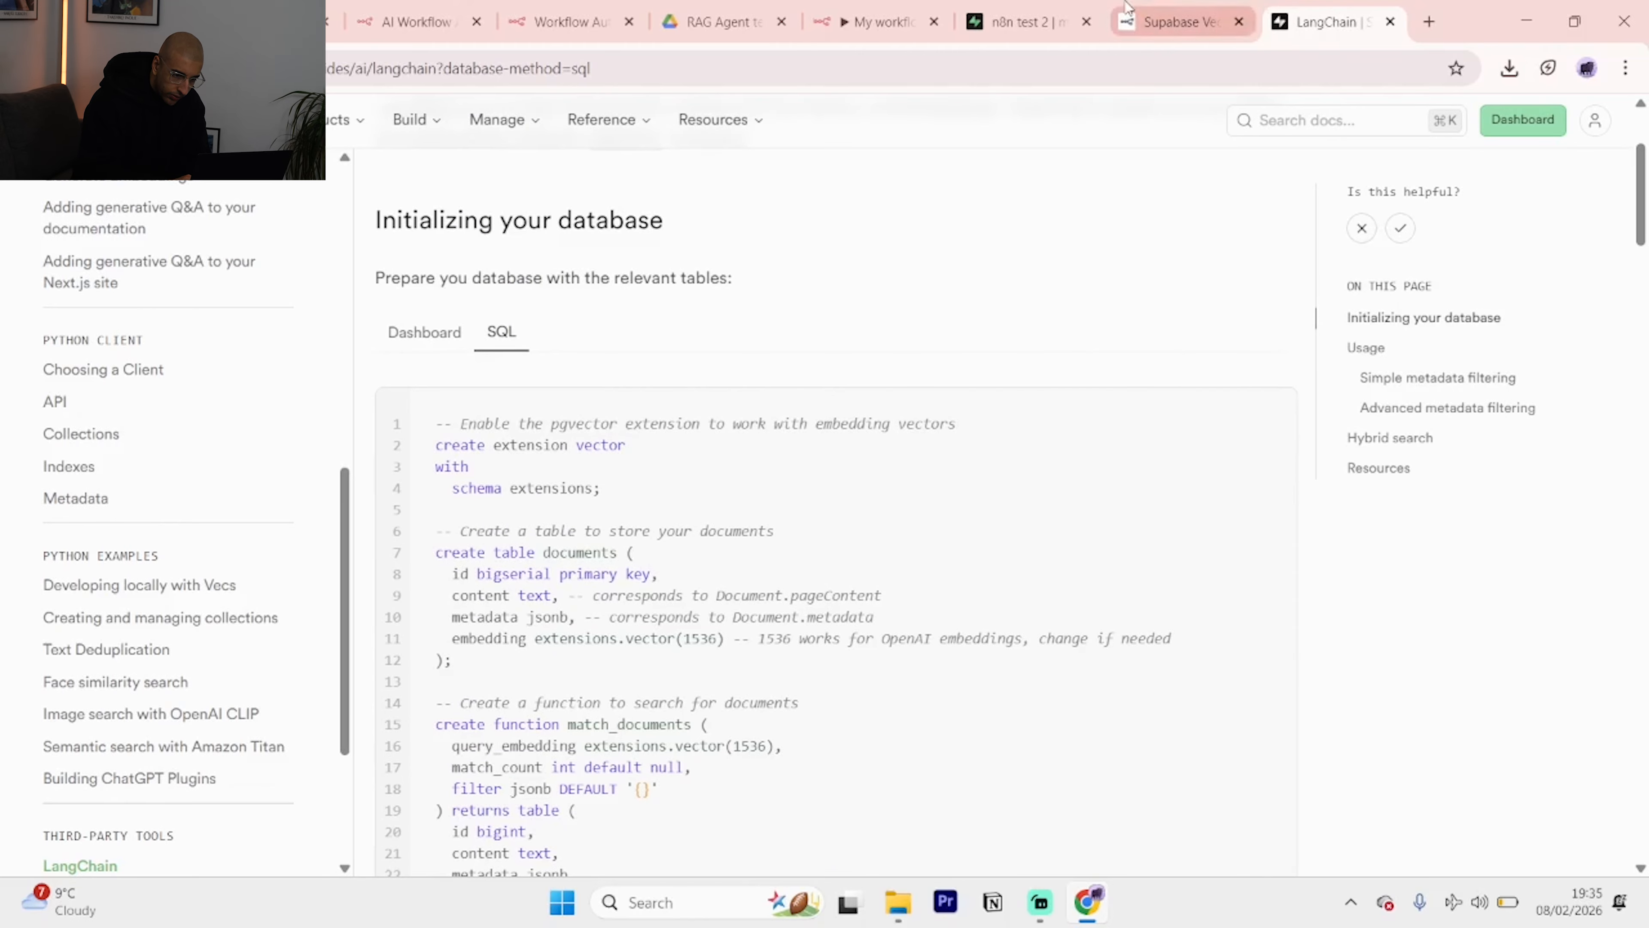
Paste the quickstart SQL script into the n8n test 2 project's blank query and run it.
{"action": "left_click", "coordinate": [1169, 20]}
{"action": "left_click", "coordinate": [1052, 14]}
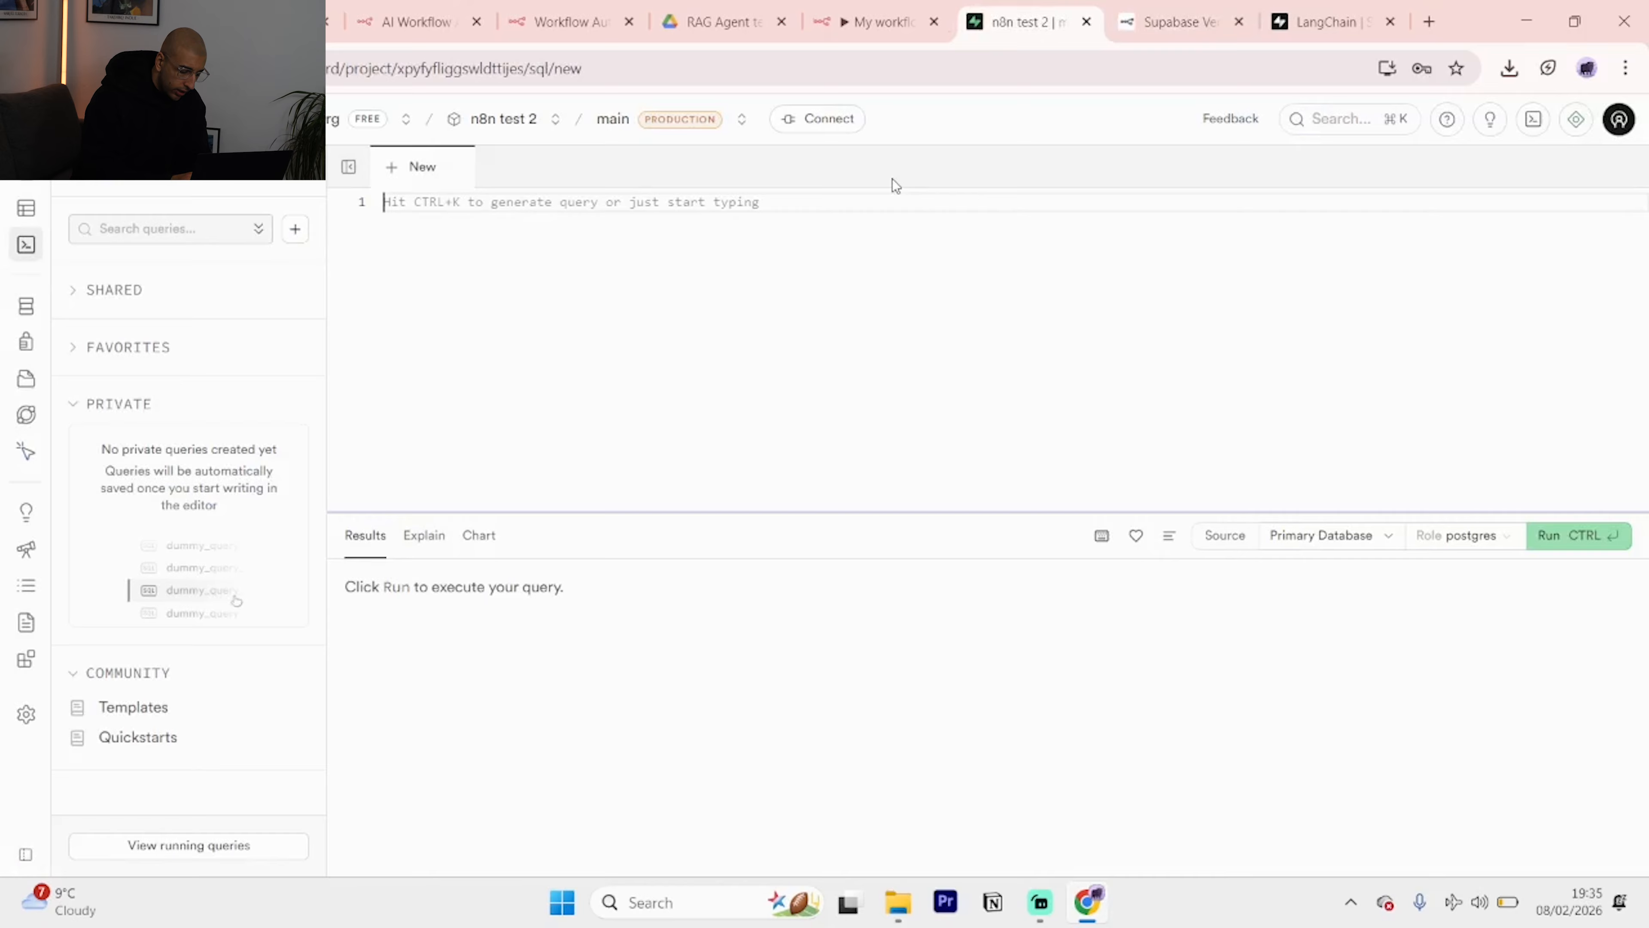
{"action": "key", "text": "ctrl+v"}
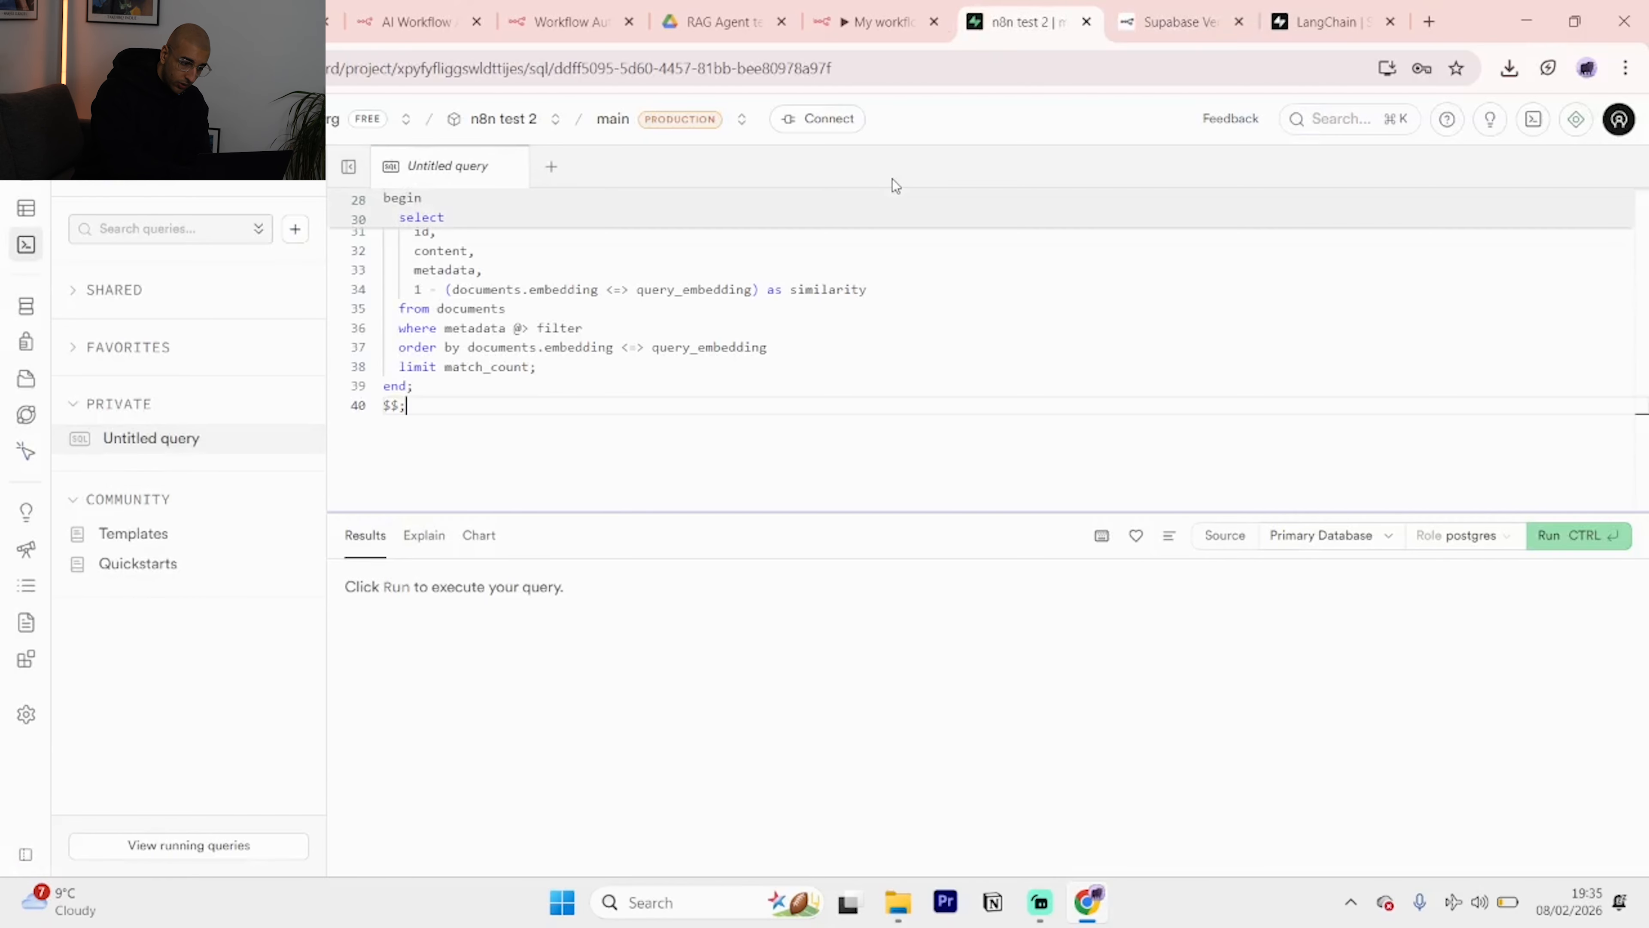
{"action": "left_click", "coordinate": [1590, 552]}
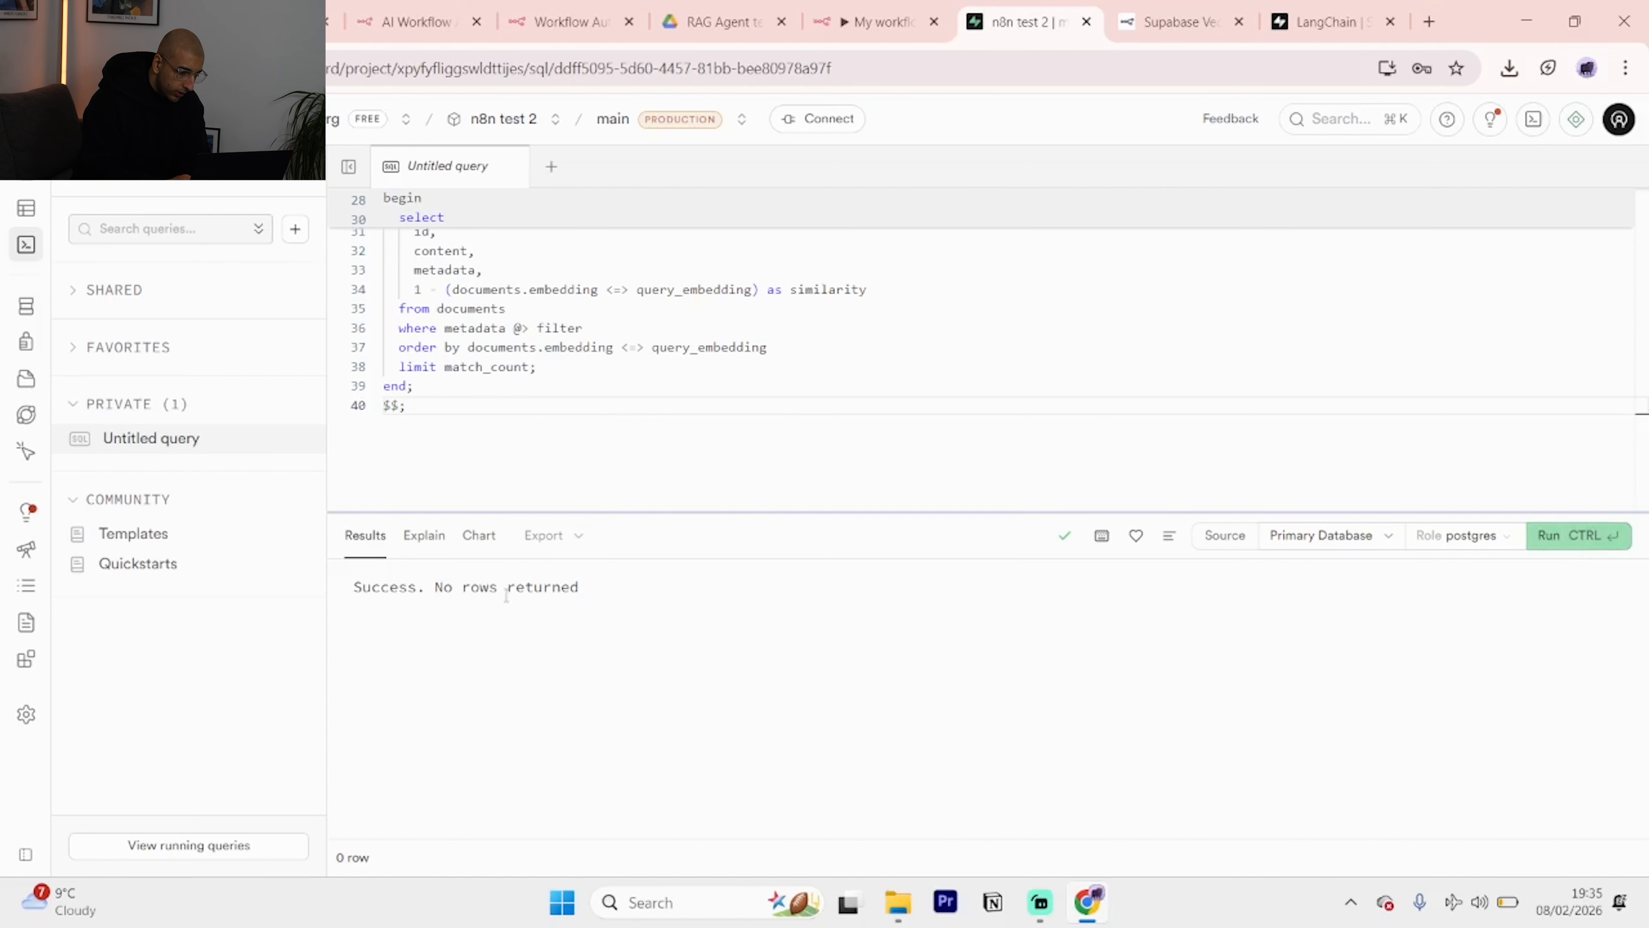
Check the query result and the project's tables in the Table Editor, and return to the vector store node in n8n.
{"action": "triple_click", "coordinate": [506, 595]}
{"action": "mouse_move", "coordinate": [51, 242]}
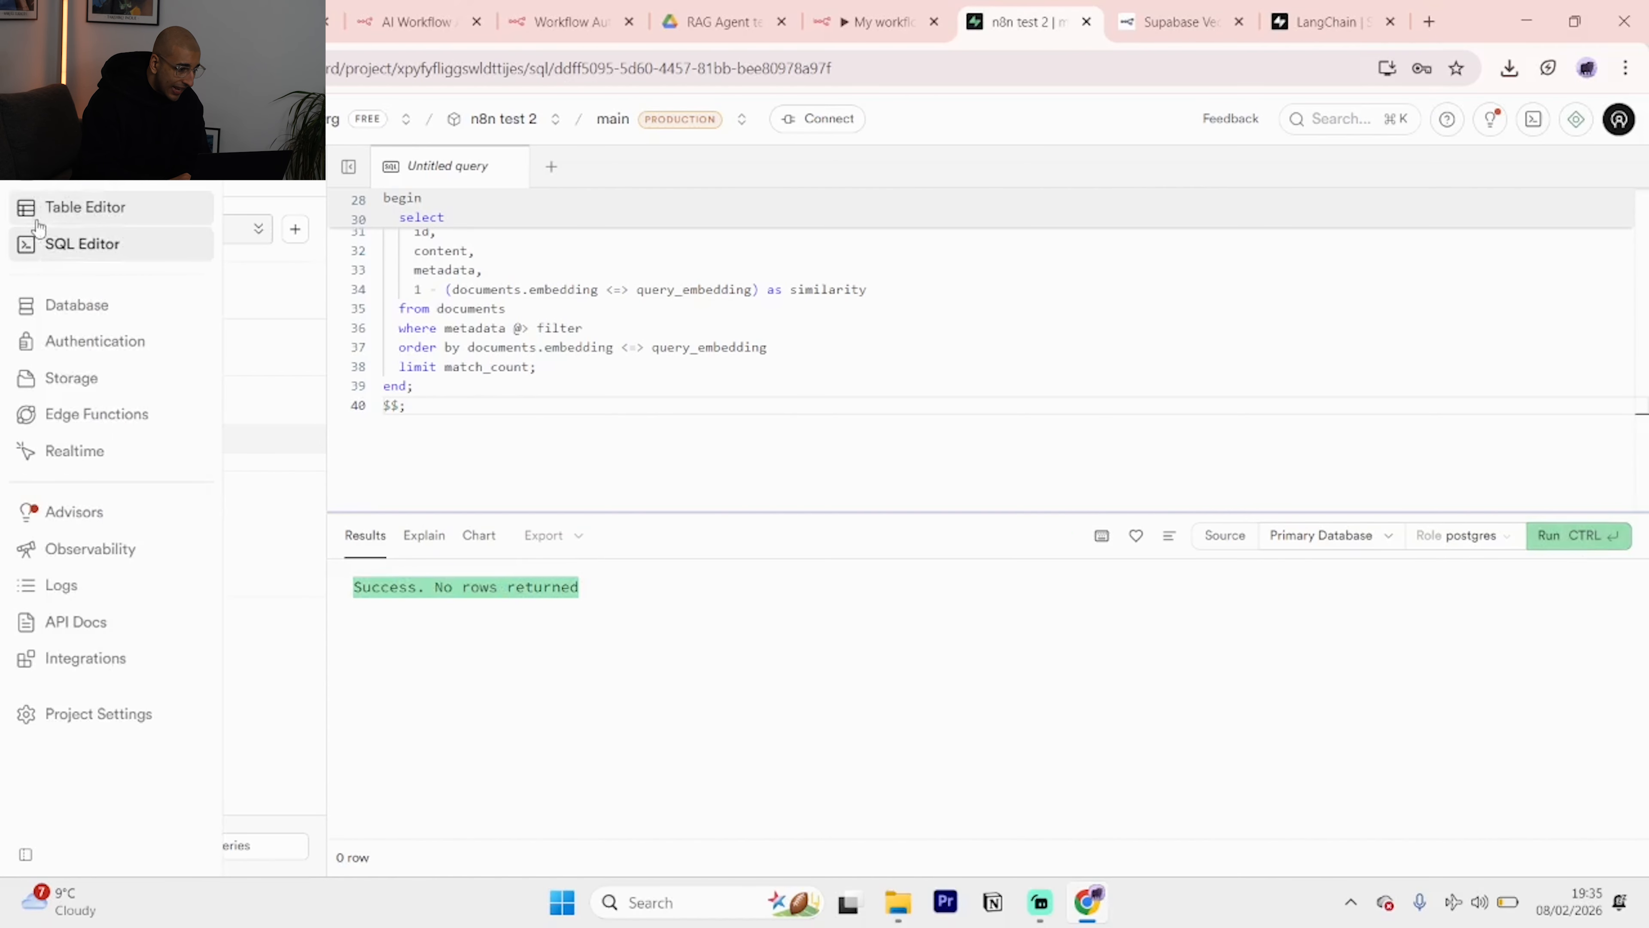
{"action": "left_click", "coordinate": [36, 217]}
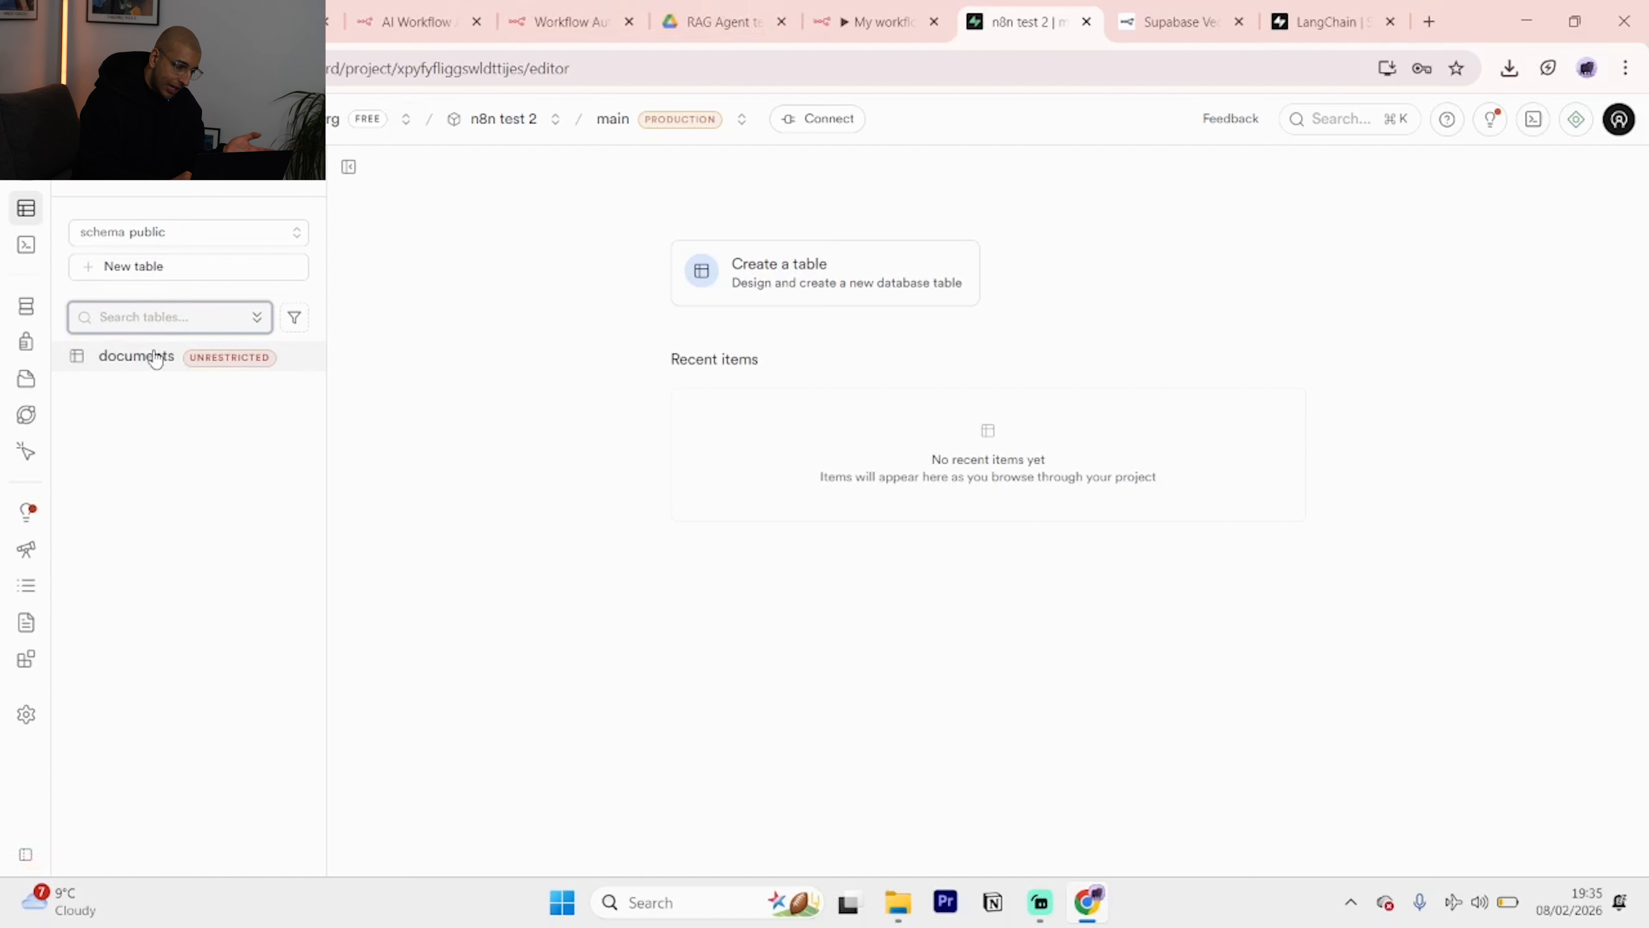
{"action": "left_click", "coordinate": [876, 22]}
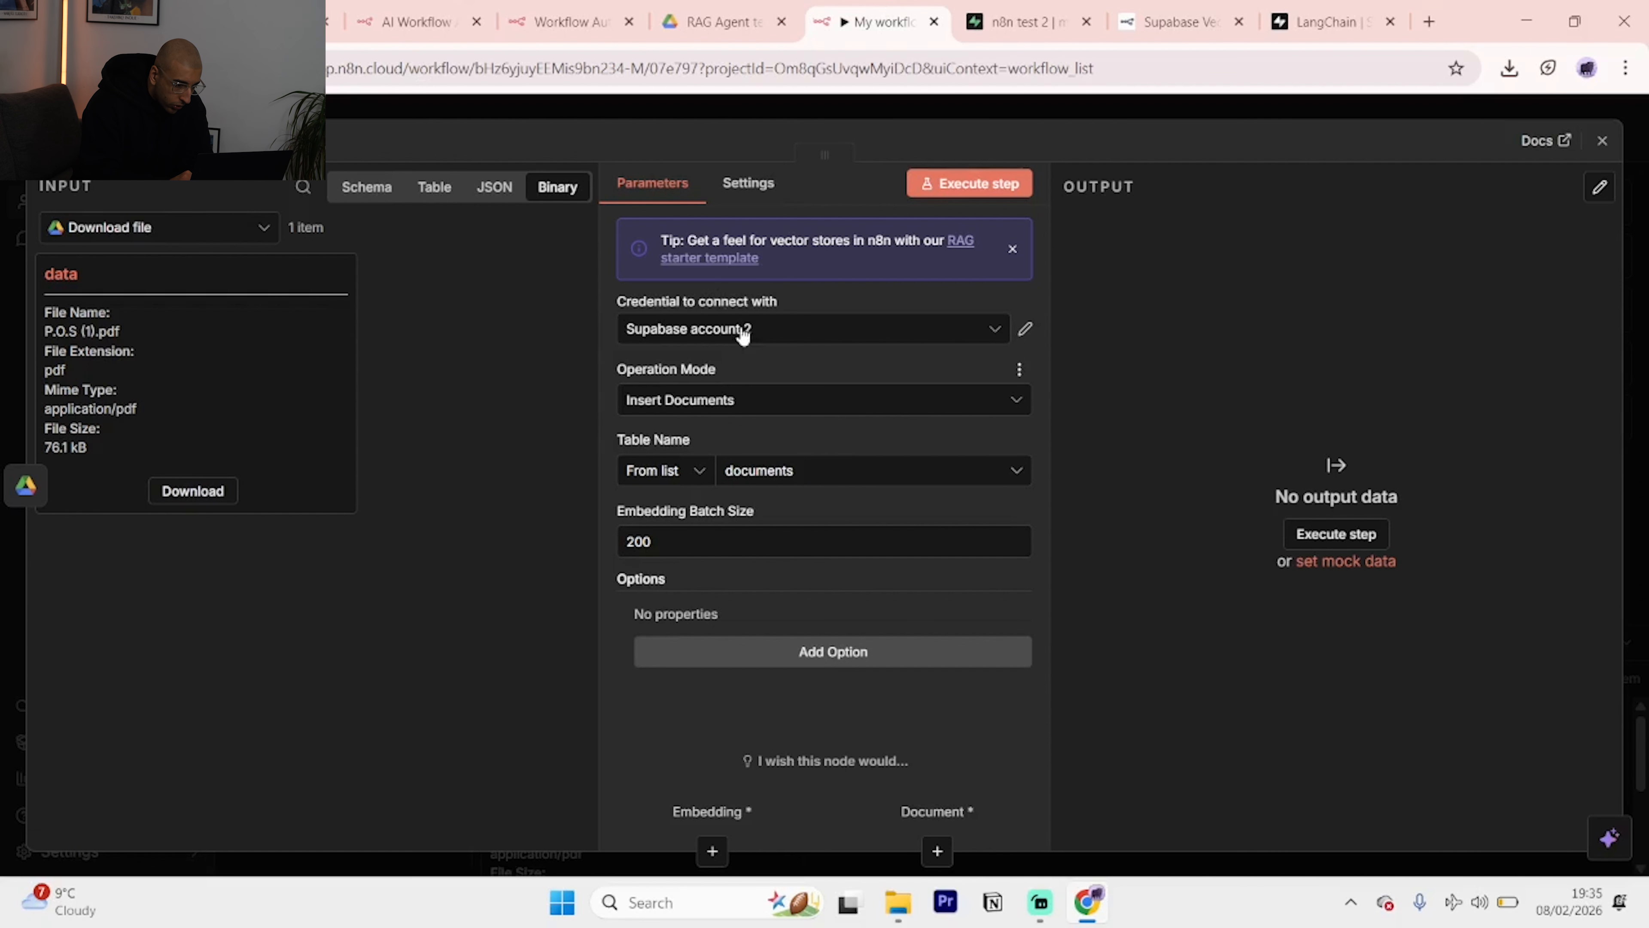
Use the Supabase account 2 credential for the vector store node and select the documents table.
{"action": "left_click", "coordinate": [725, 323]}
{"action": "left_click", "coordinate": [757, 296]}
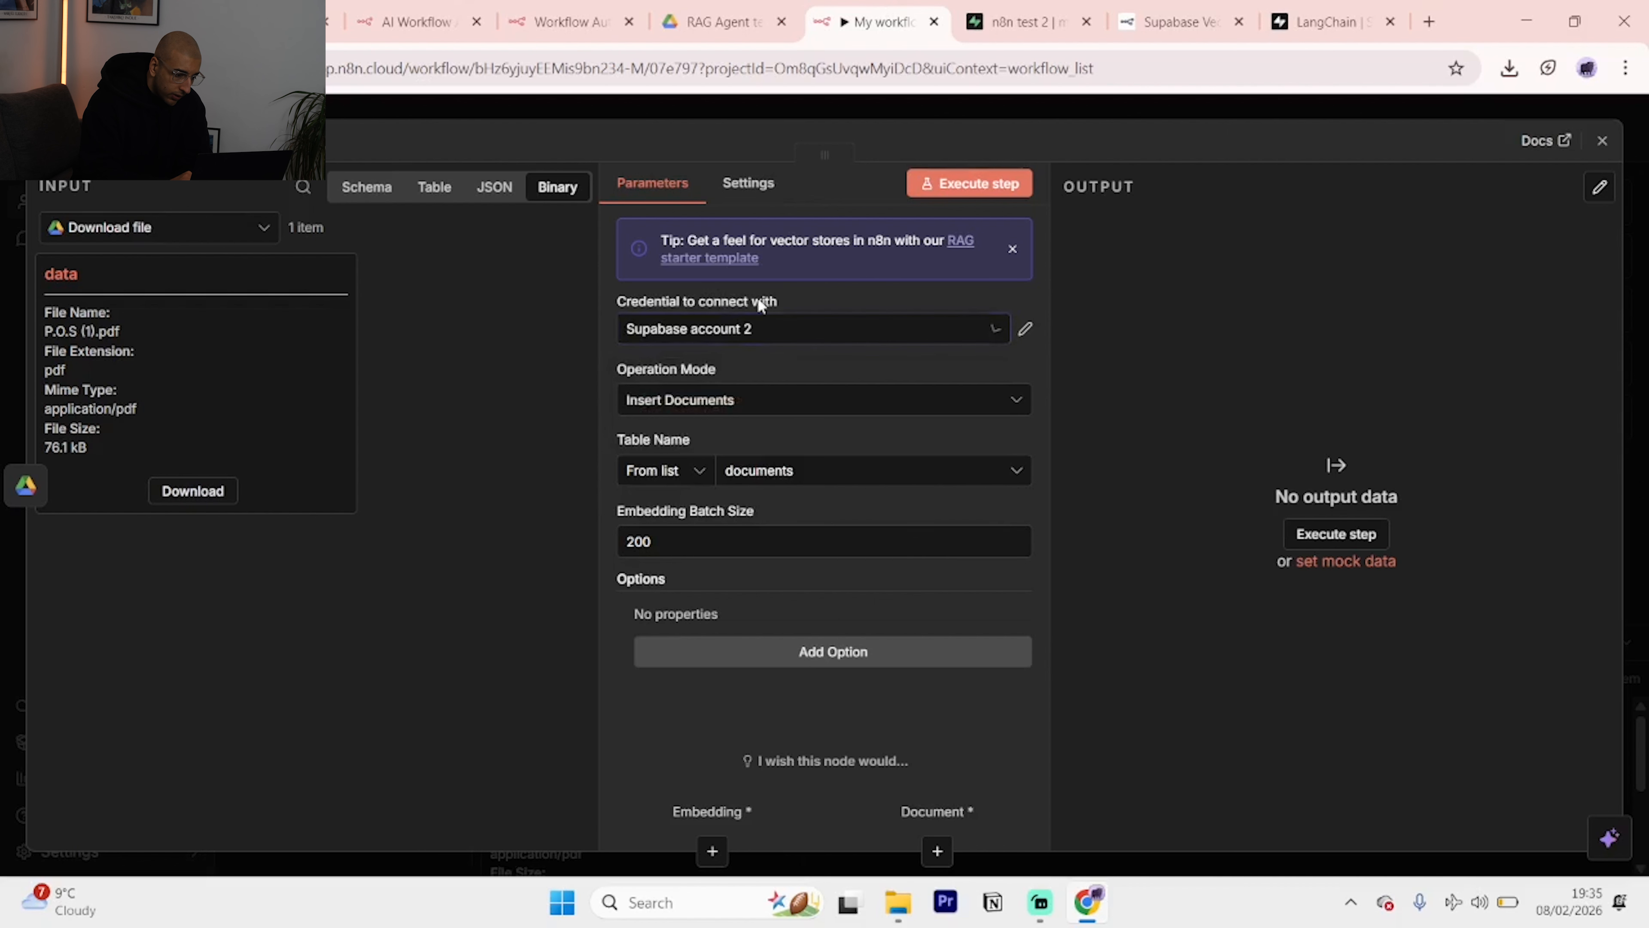
{"action": "left_click", "coordinate": [812, 478]}
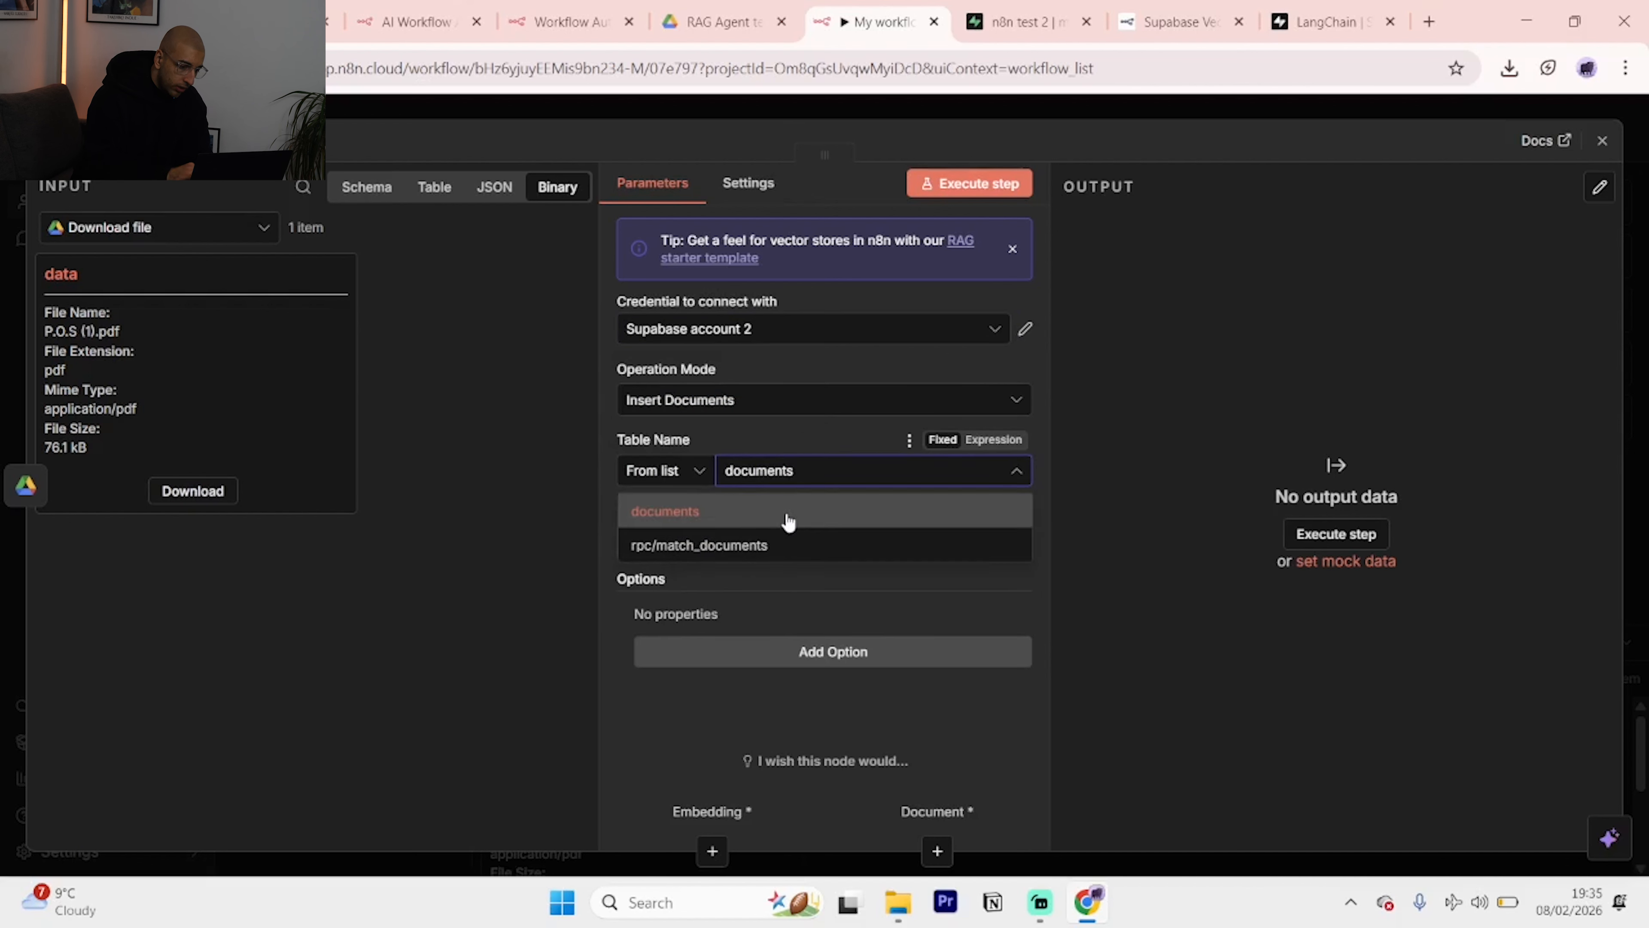
{"action": "left_click", "coordinate": [788, 522]}
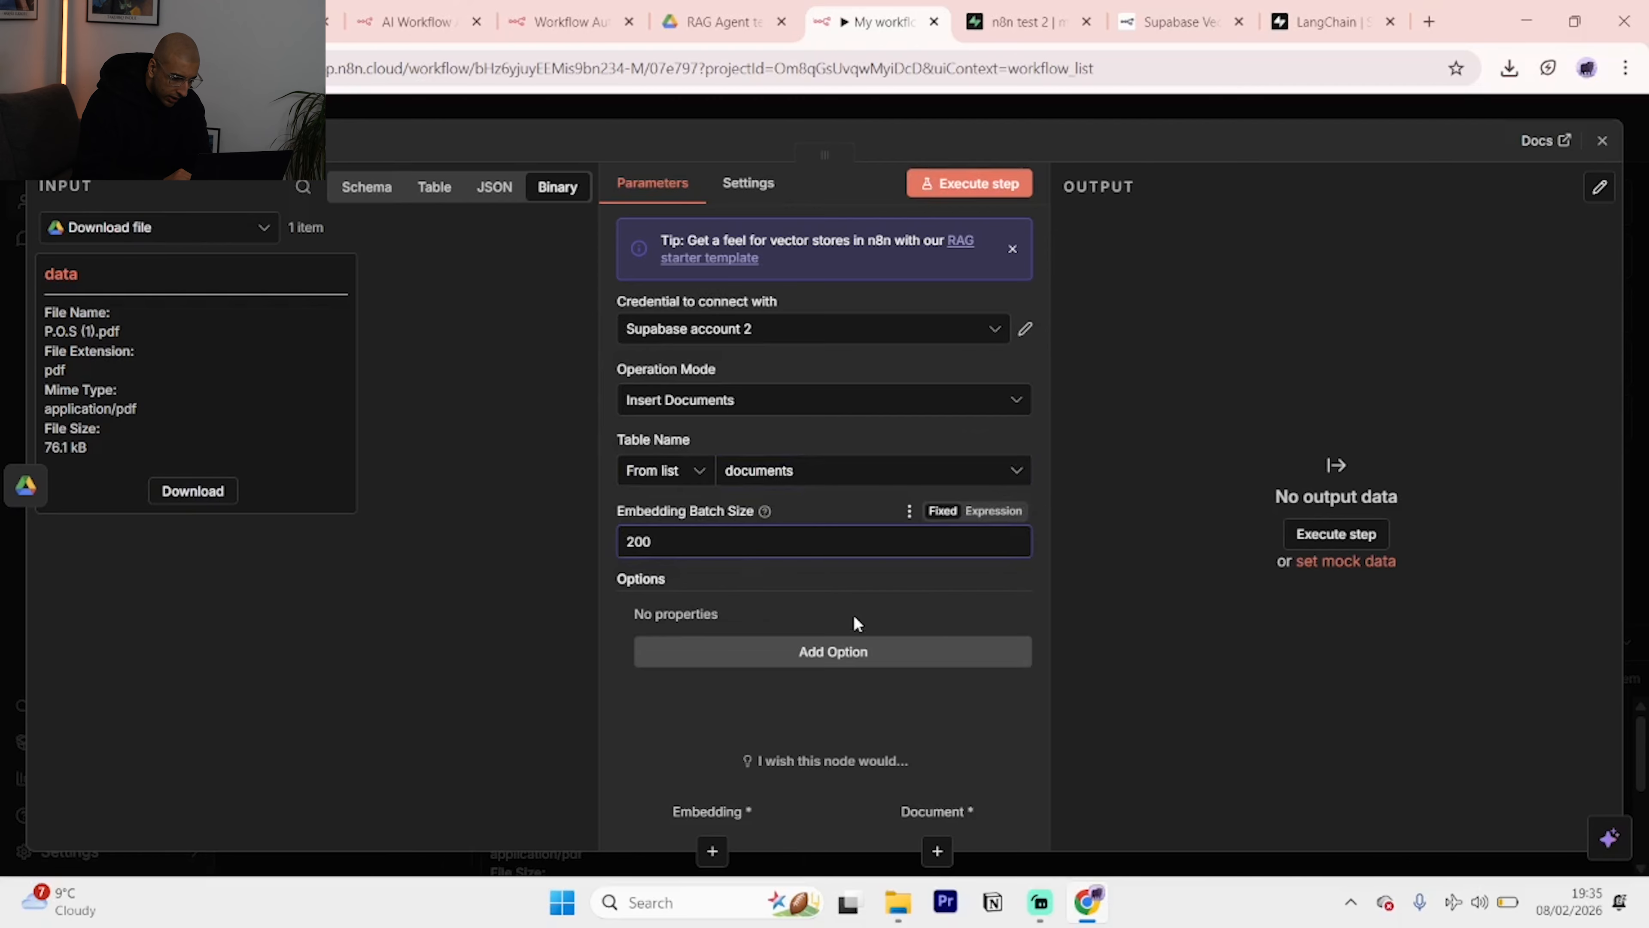
Execute the Supabase Vector Store step on its own and close the node's settings.
{"action": "left_click", "coordinate": [995, 185]}
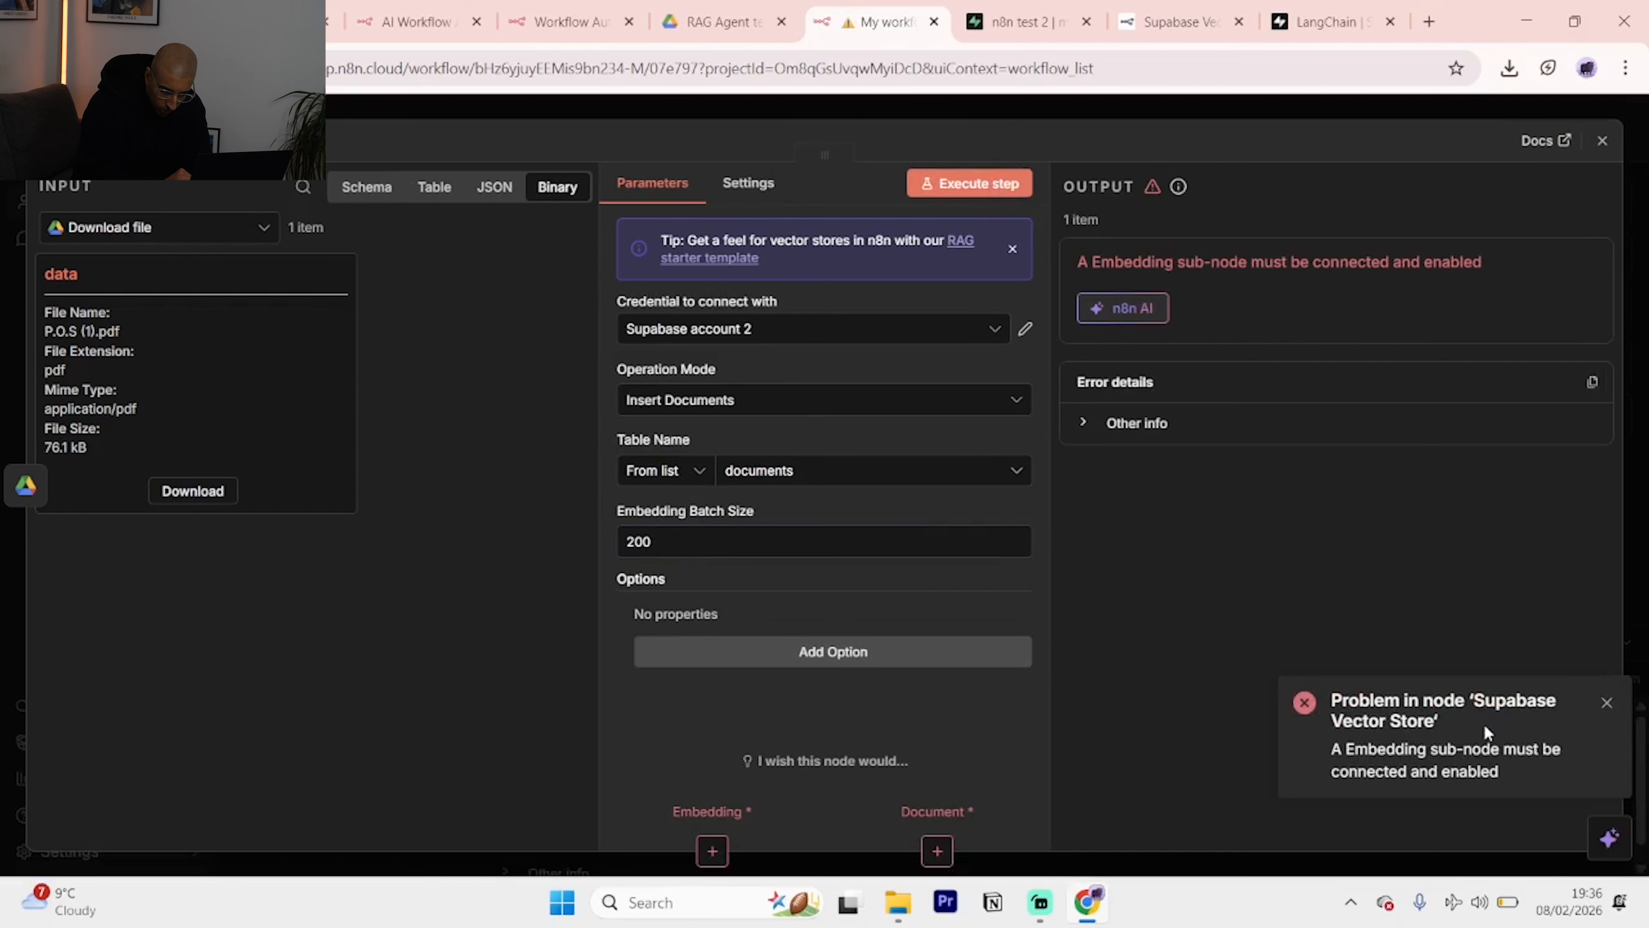
{"action": "left_click", "coordinate": [1600, 141]}
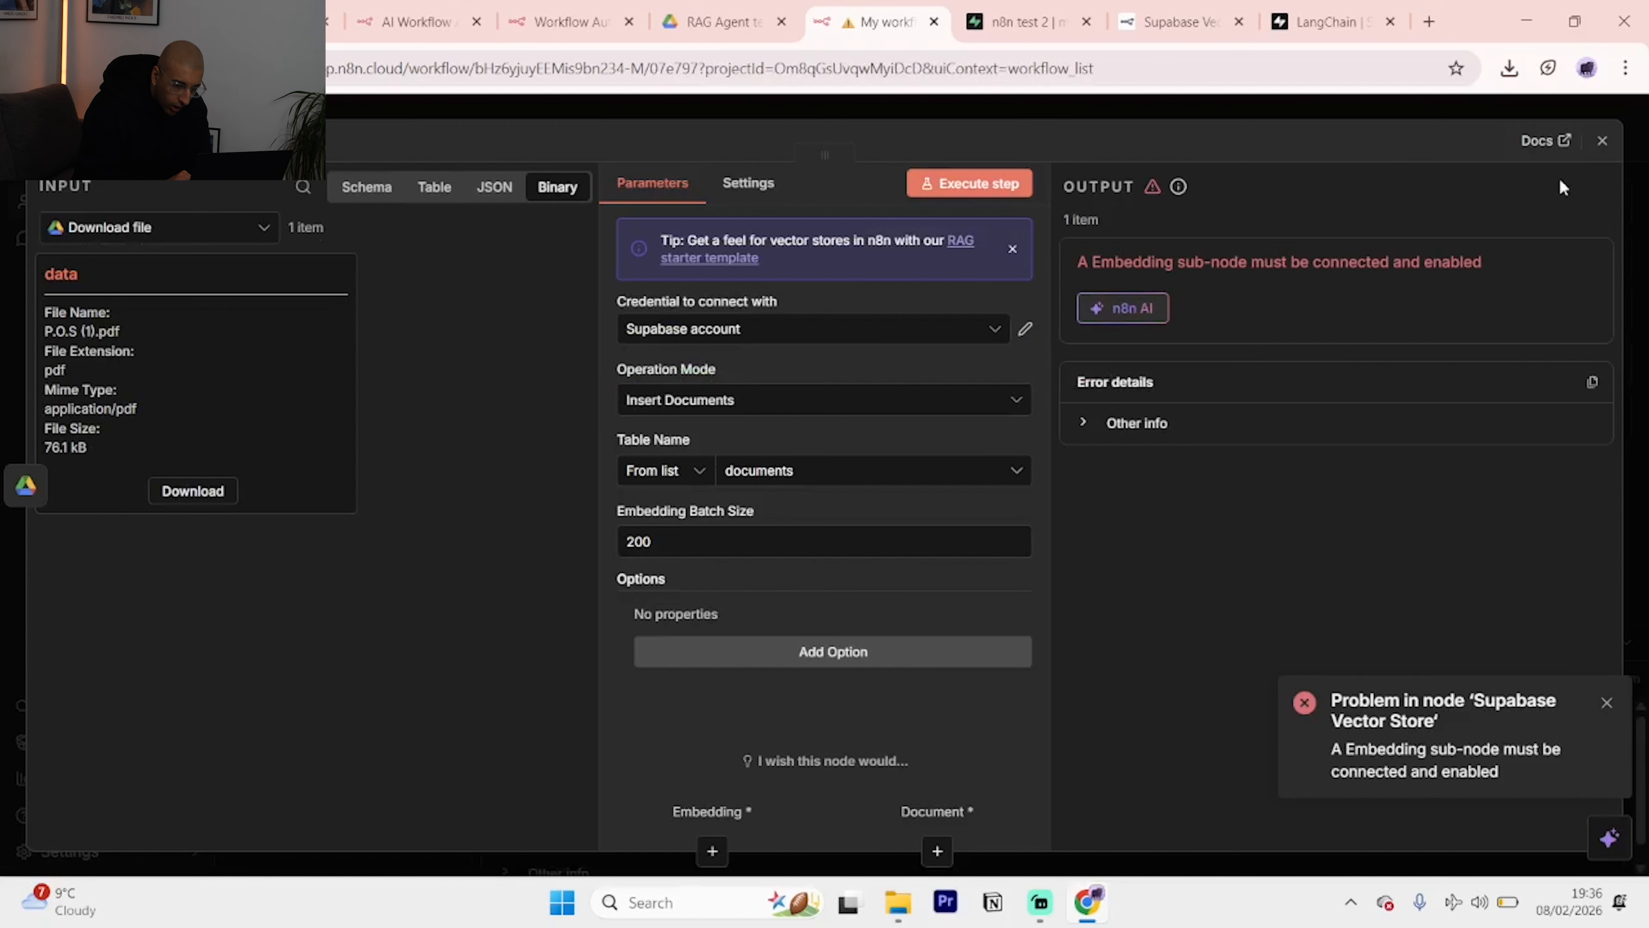
{"action": "left_click", "coordinate": [1601, 141]}
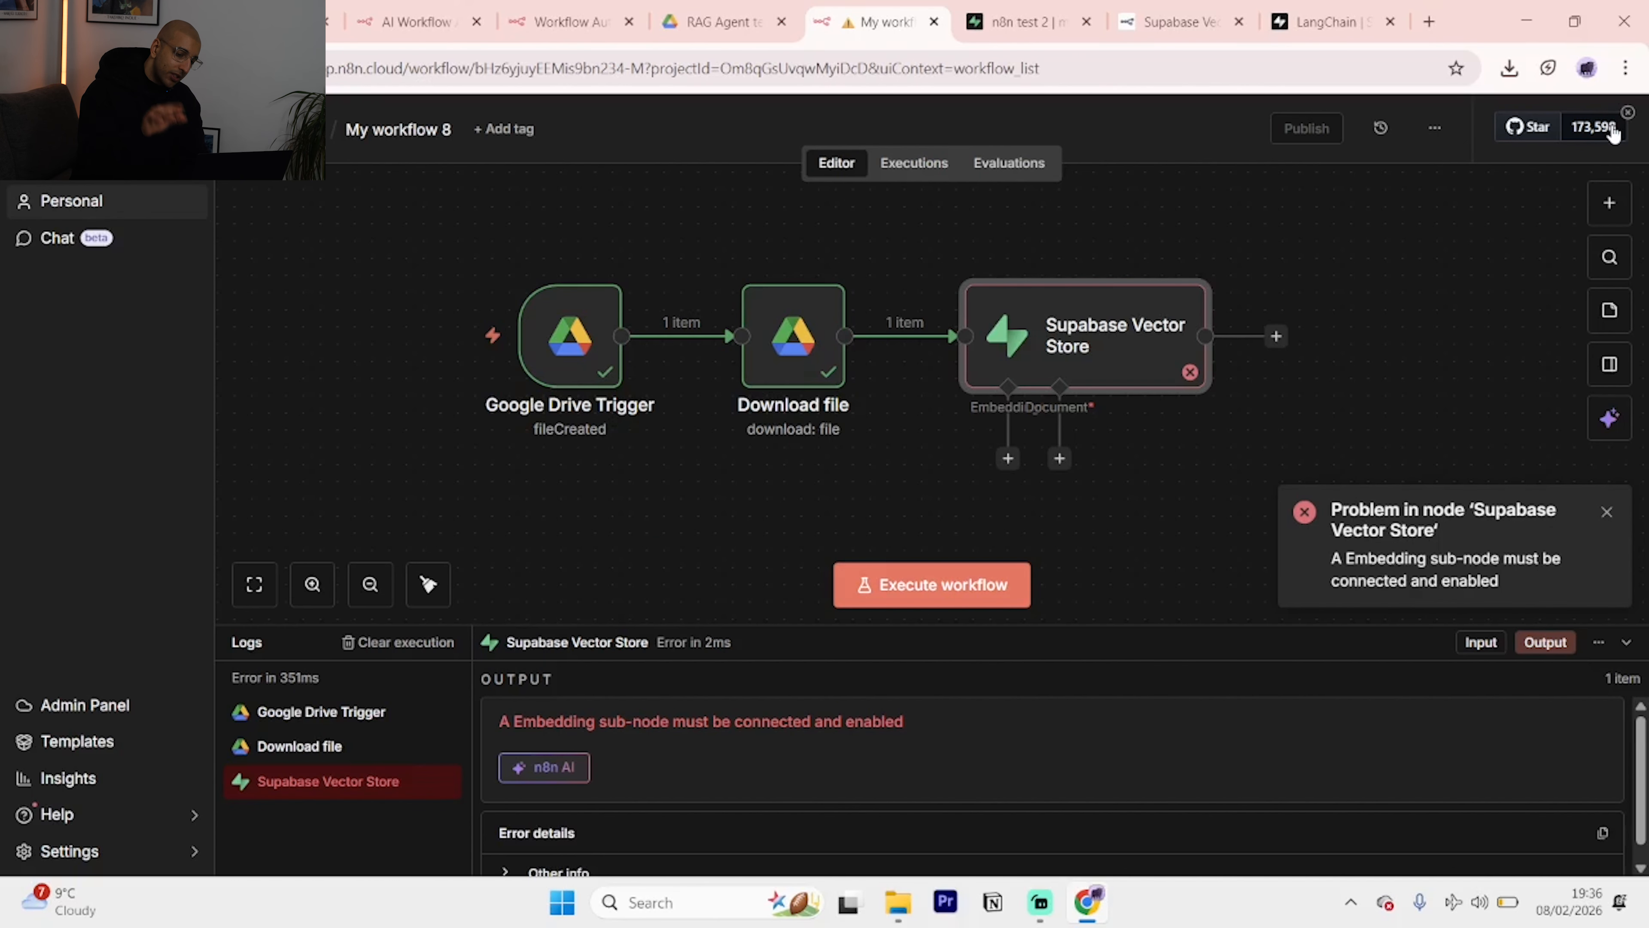
{"action": "left_click", "coordinate": [1006, 459]}
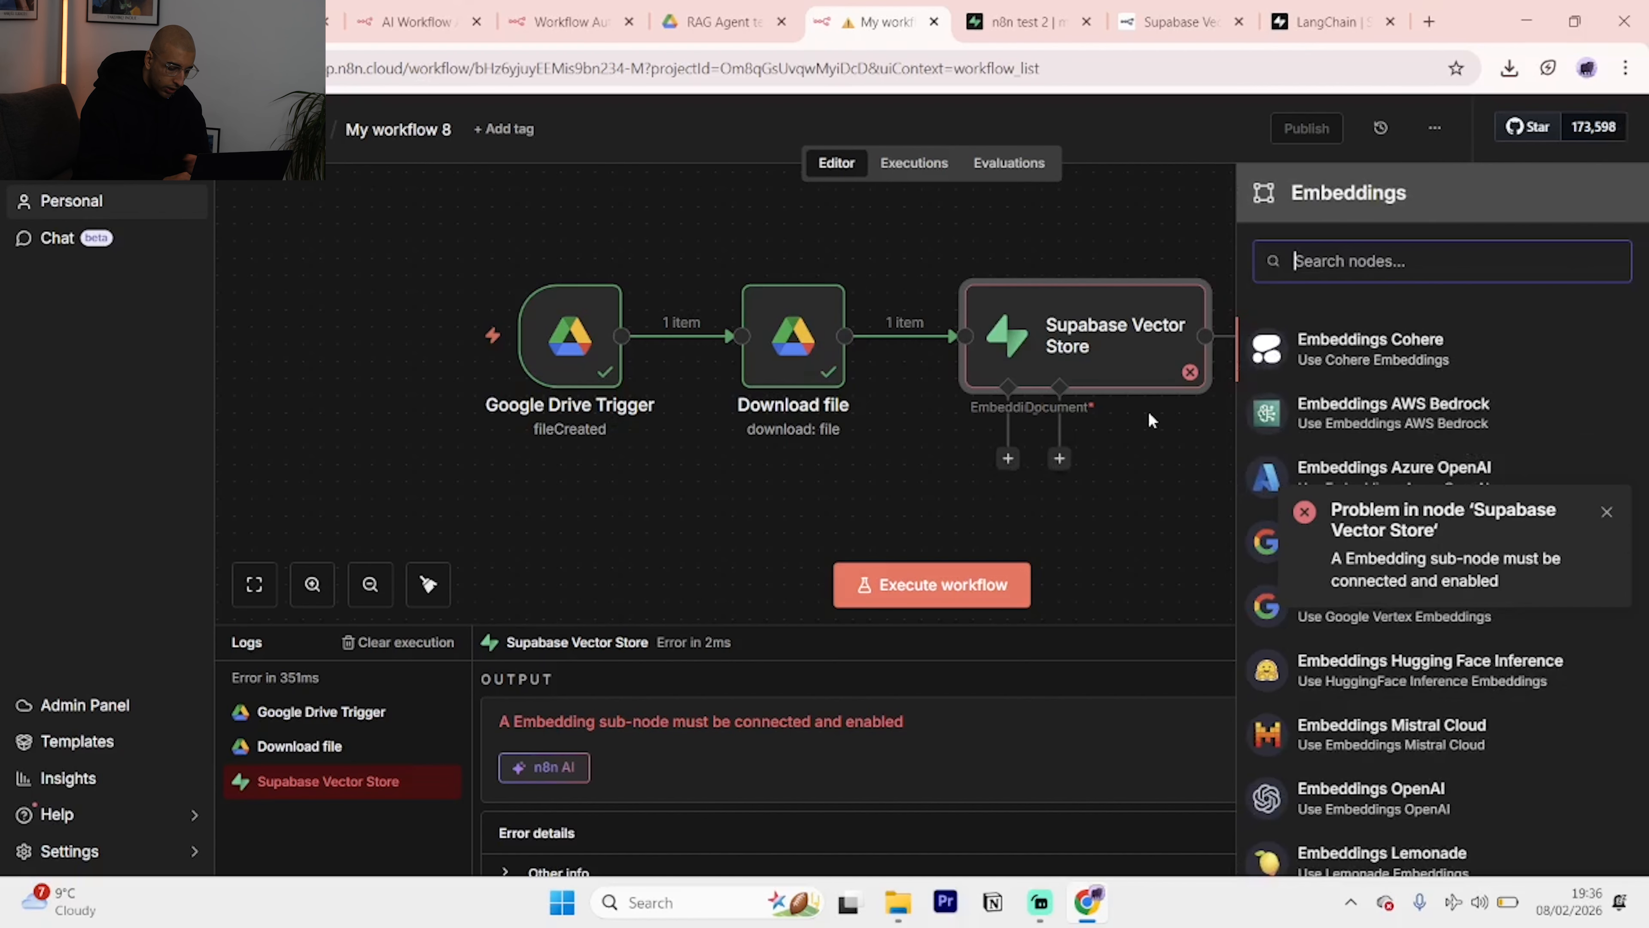
{"action": "type", "text": "ch"}
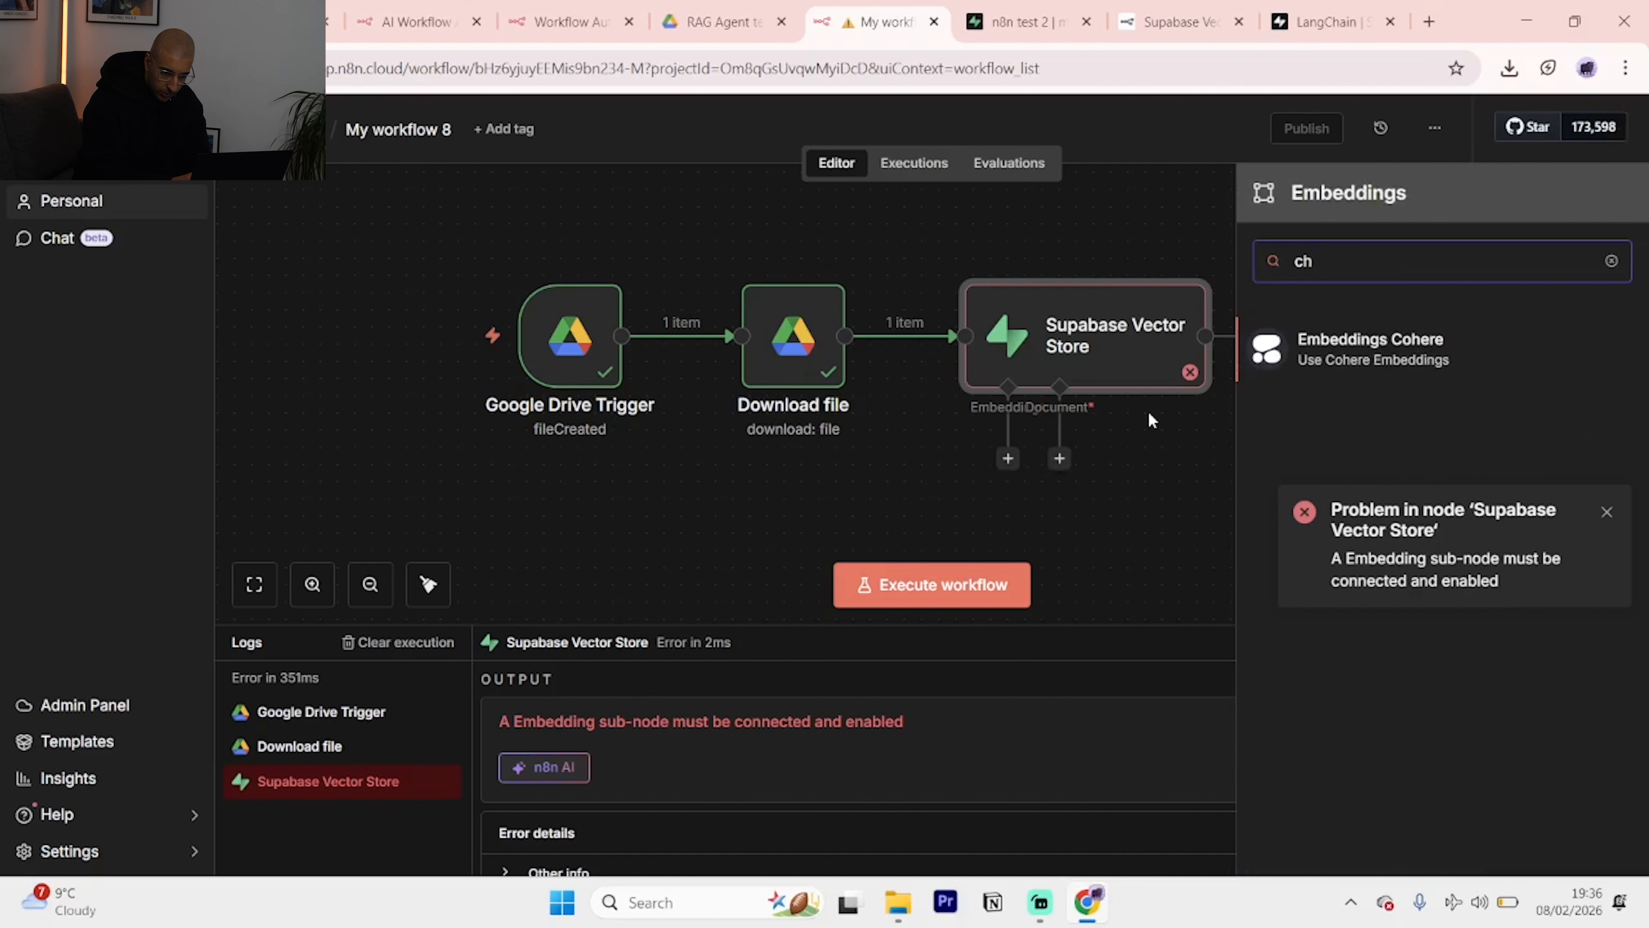
{"action": "left_click", "coordinate": [1605, 508]}
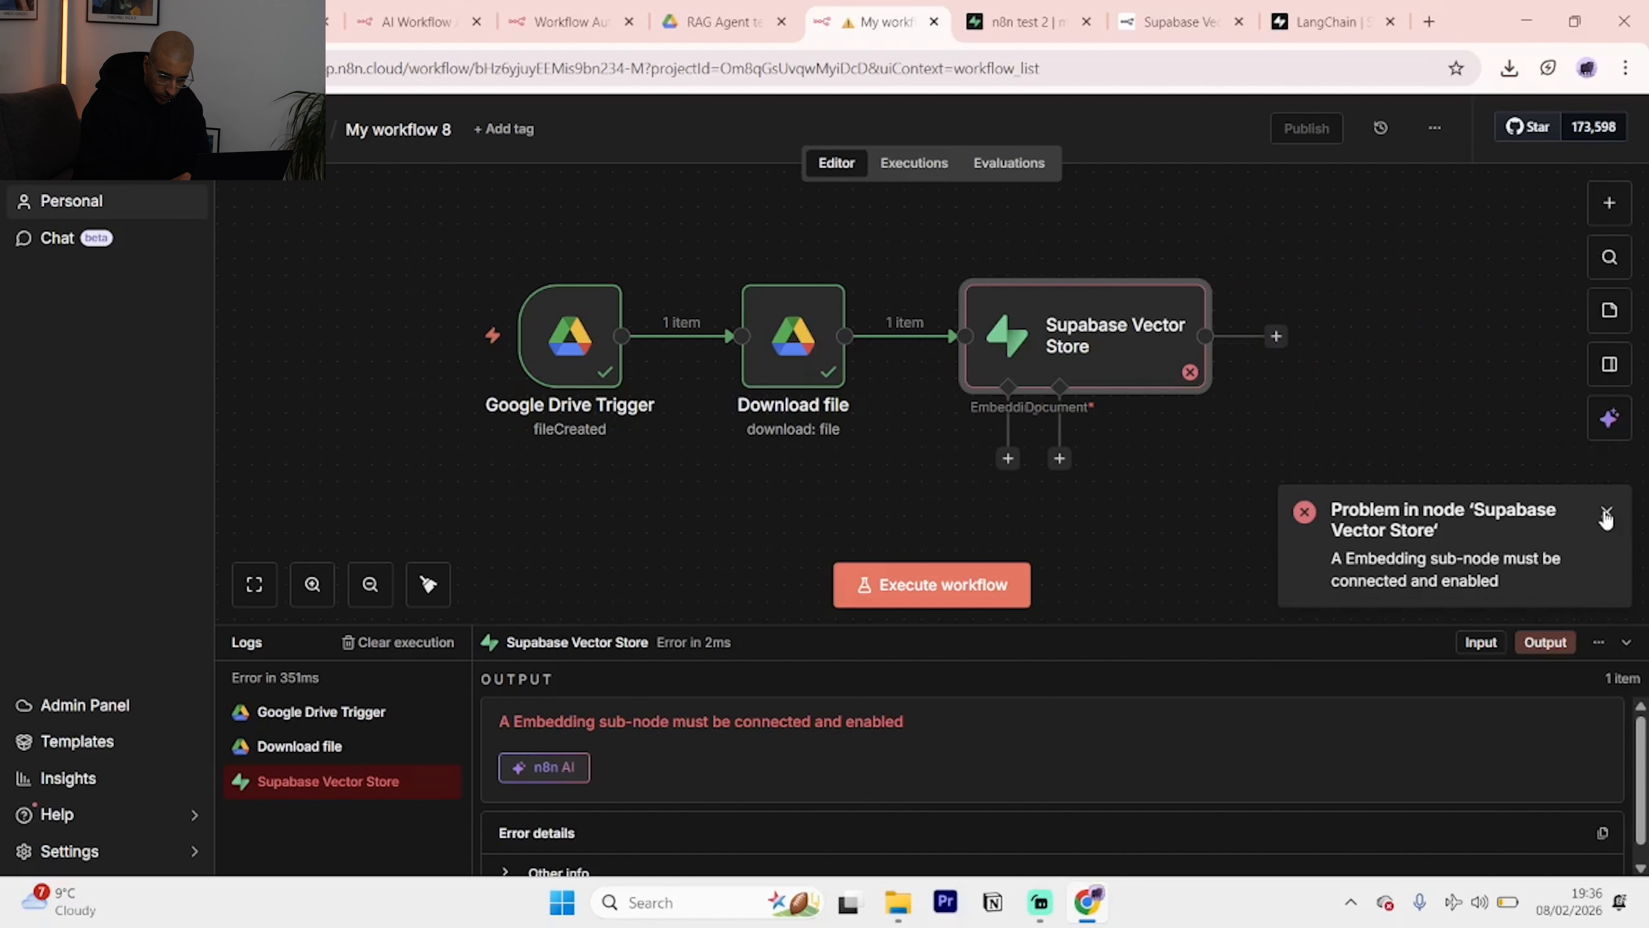
{"action": "left_click", "coordinate": [1606, 512]}
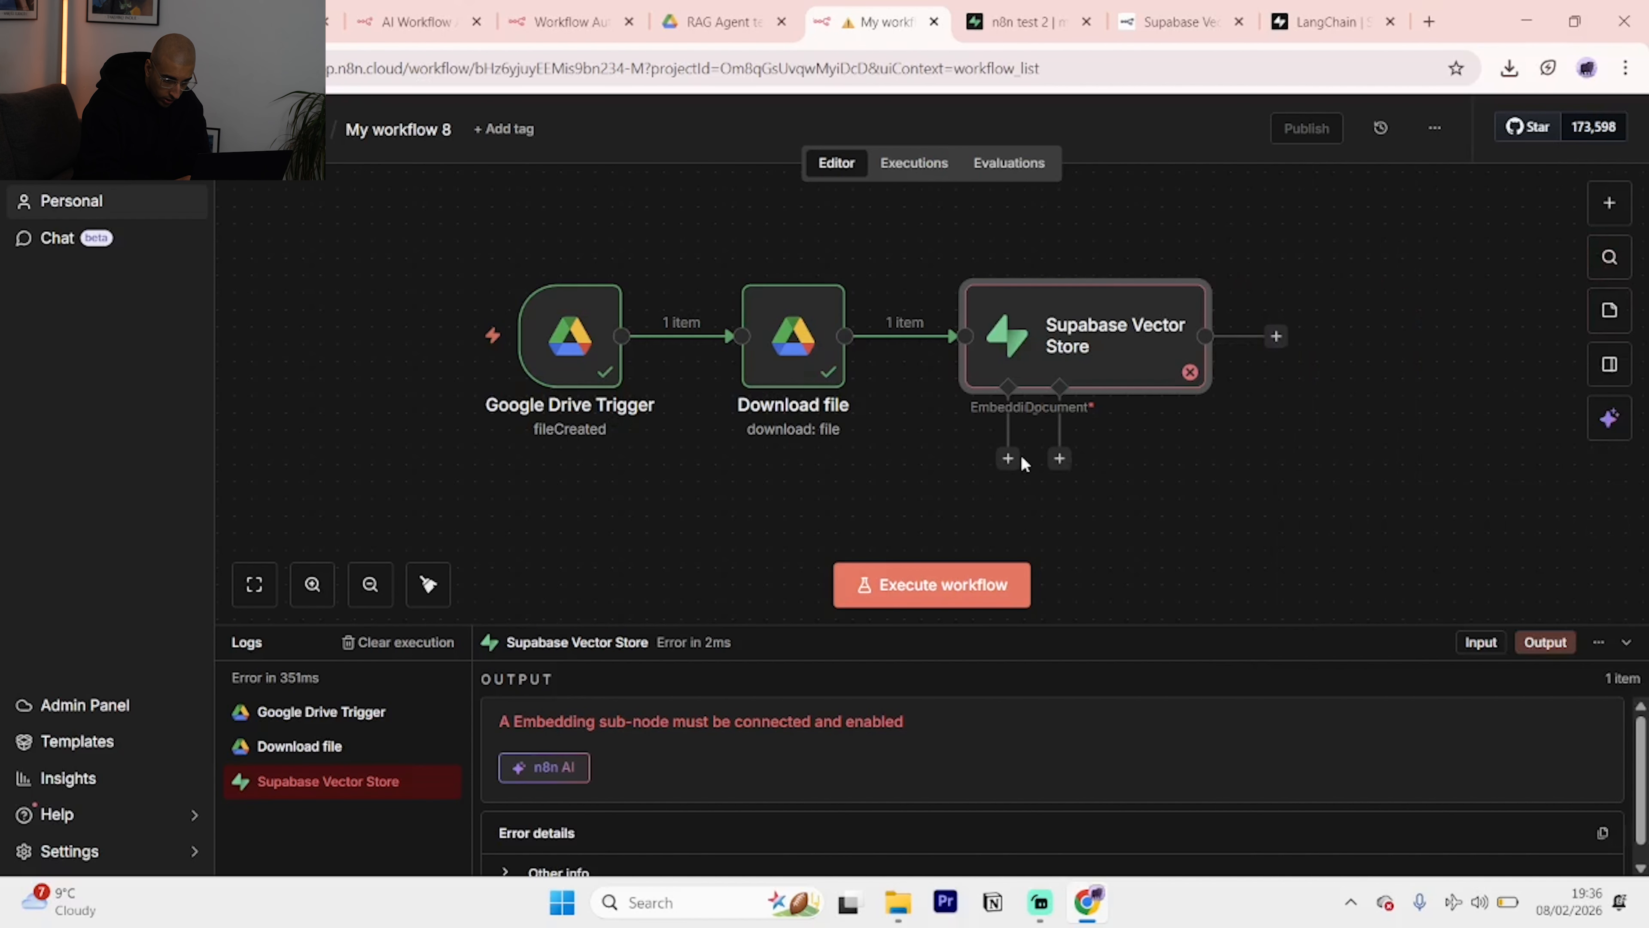
Connect an Embeddings OpenAI sub-node to the vector store, using the text-embedding-3-small model, and look through its additional options.
{"action": "left_click", "coordinate": [1008, 458]}
{"action": "type", "text": "op"}
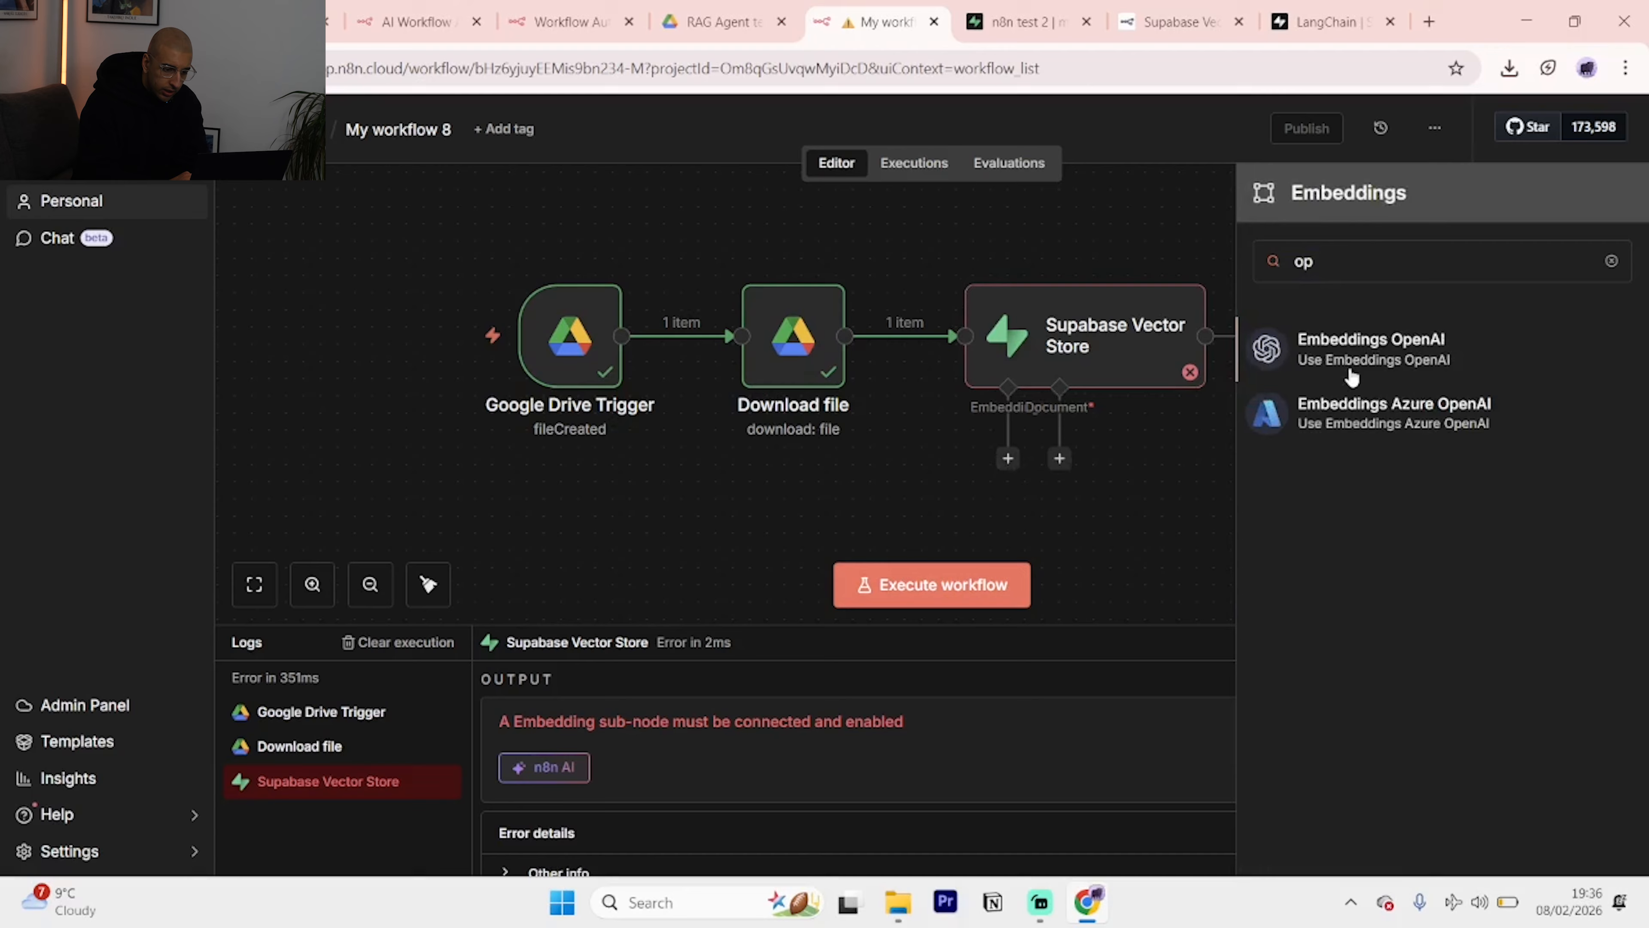
{"action": "left_click", "coordinate": [1352, 375]}
{"action": "left_click", "coordinate": [756, 336]}
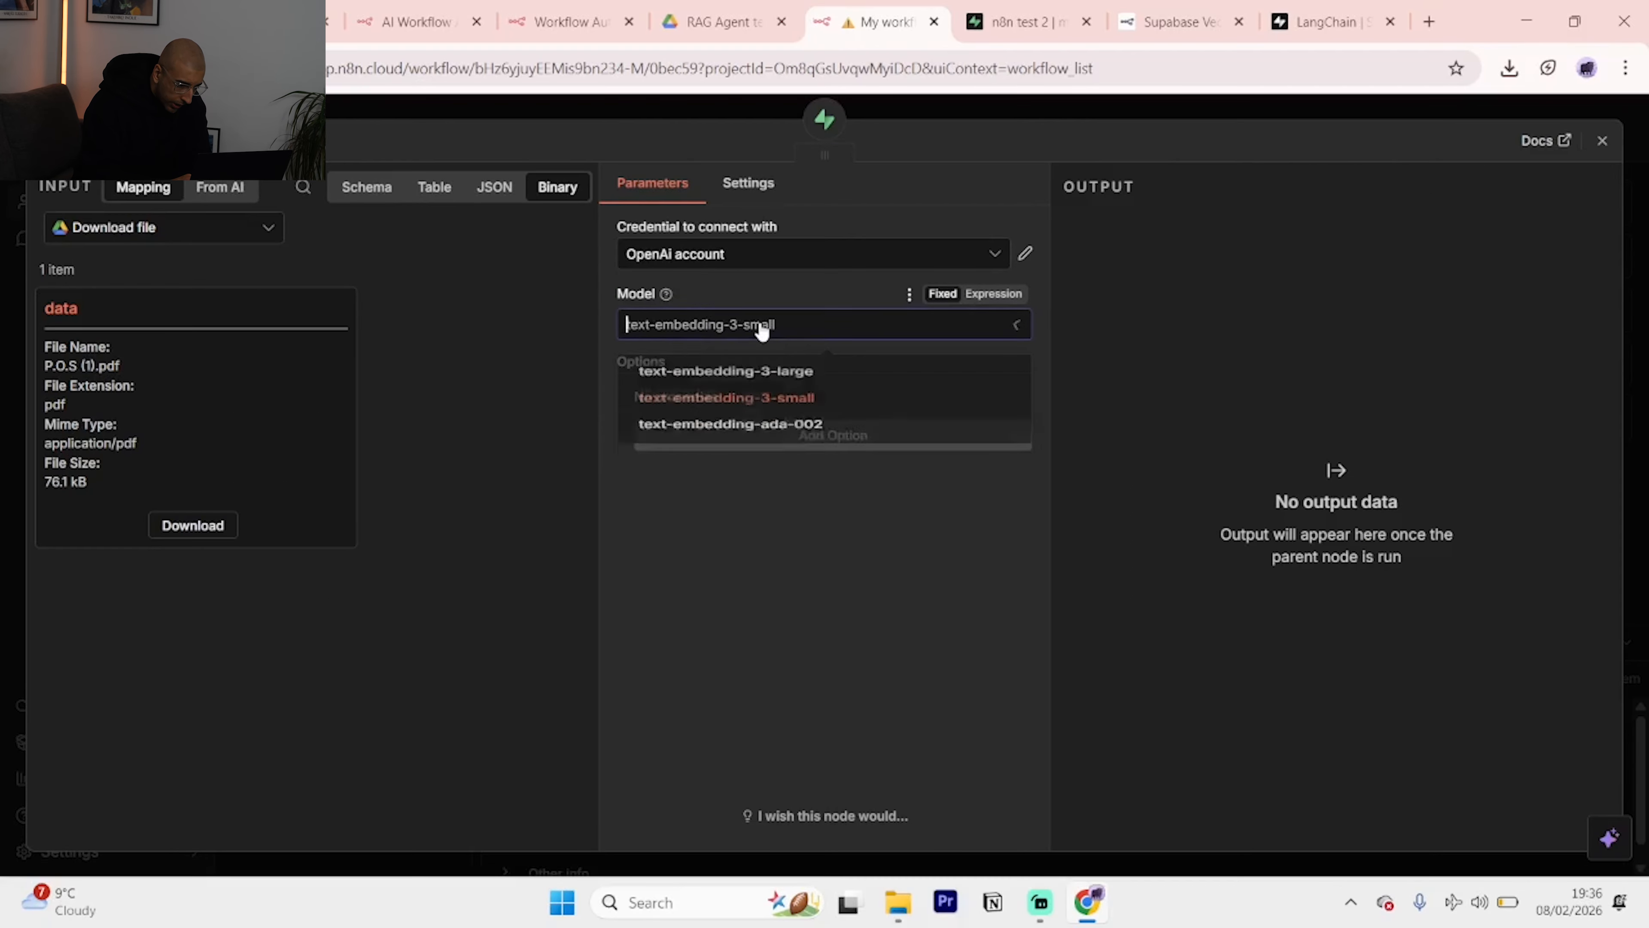
{"action": "double_click", "coordinate": [764, 545]}
{"action": "left_click", "coordinate": [793, 442]}
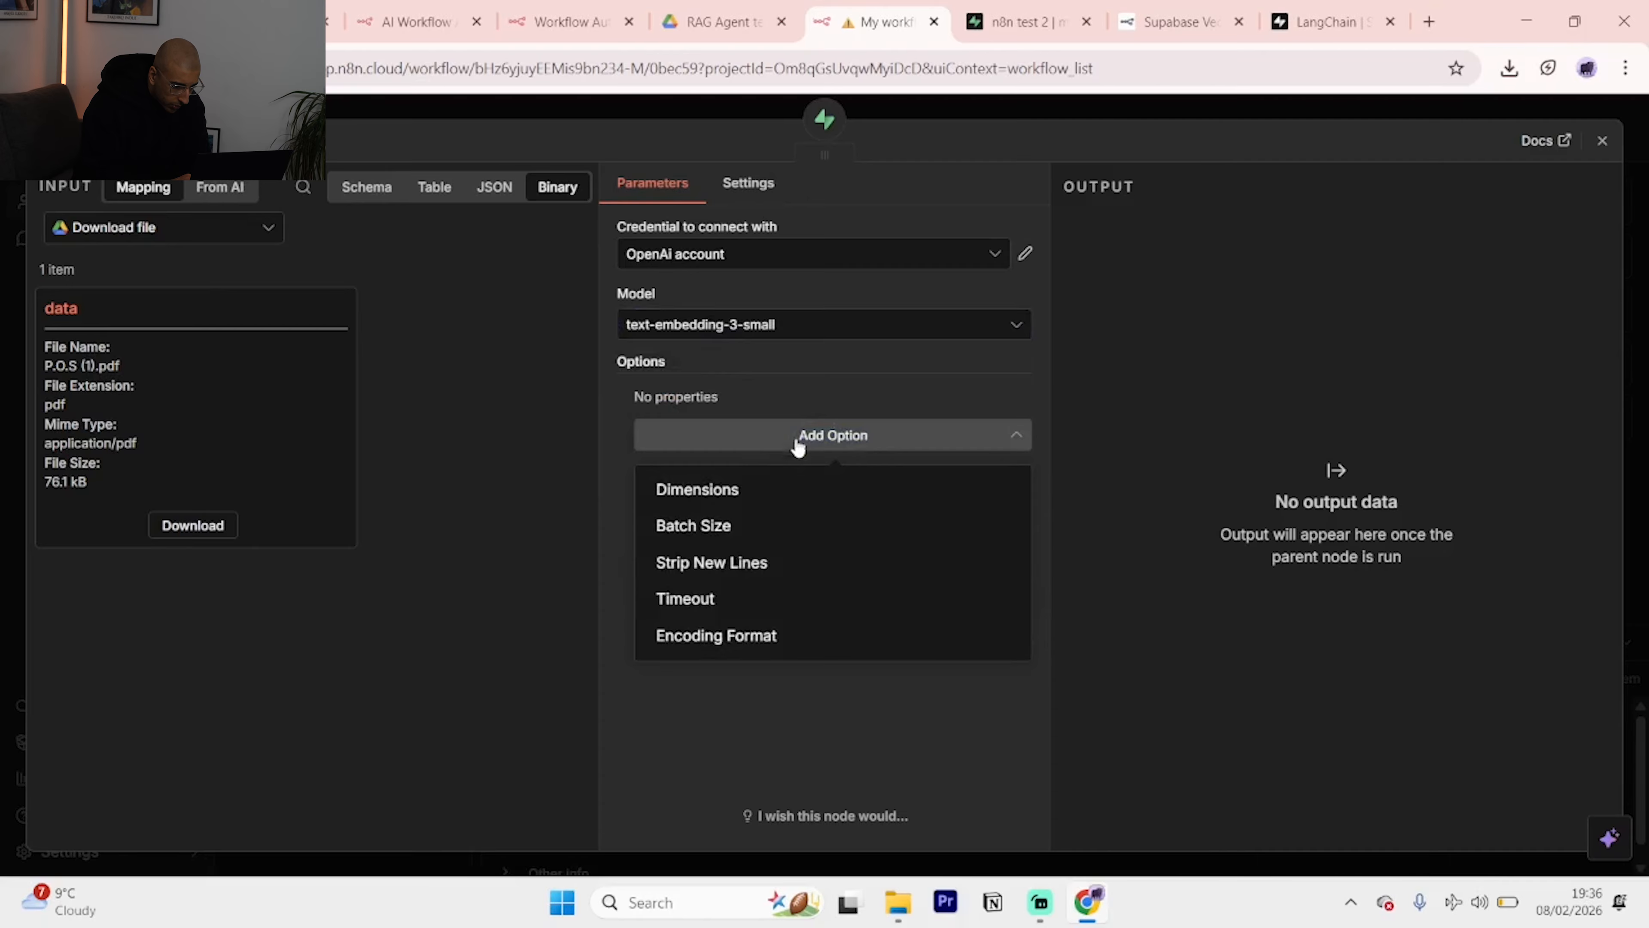
{"action": "left_click", "coordinate": [840, 738]}
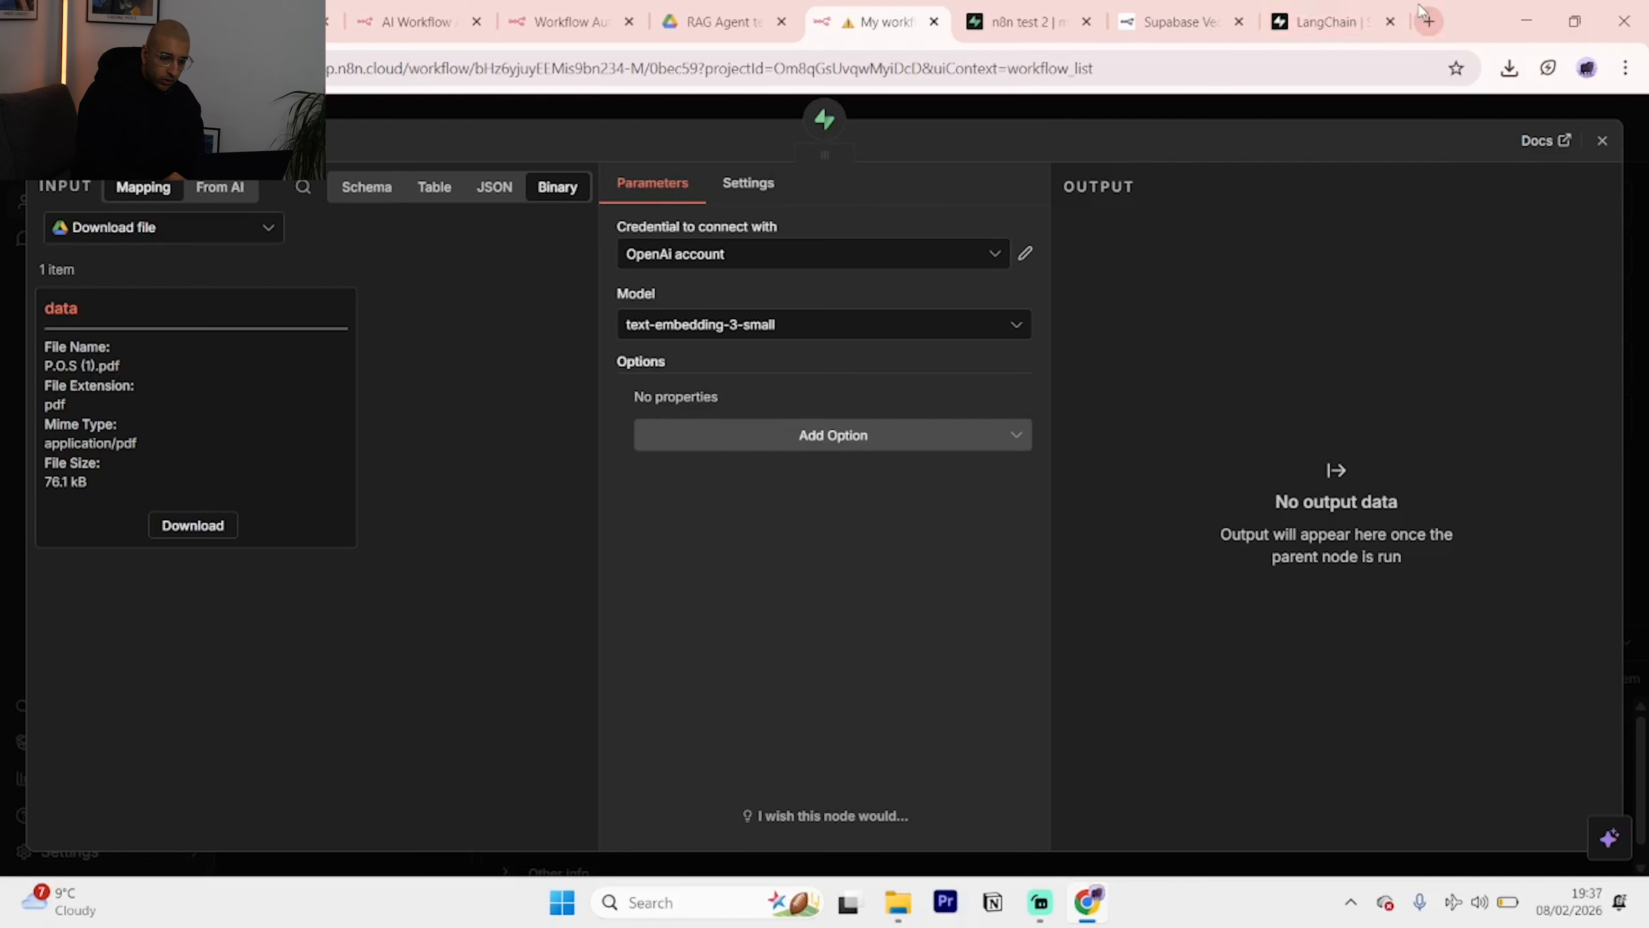
Open the OpenAI platform's billing overview in a new tab and check the credit balance.
{"action": "left_click", "coordinate": [1429, 21]}
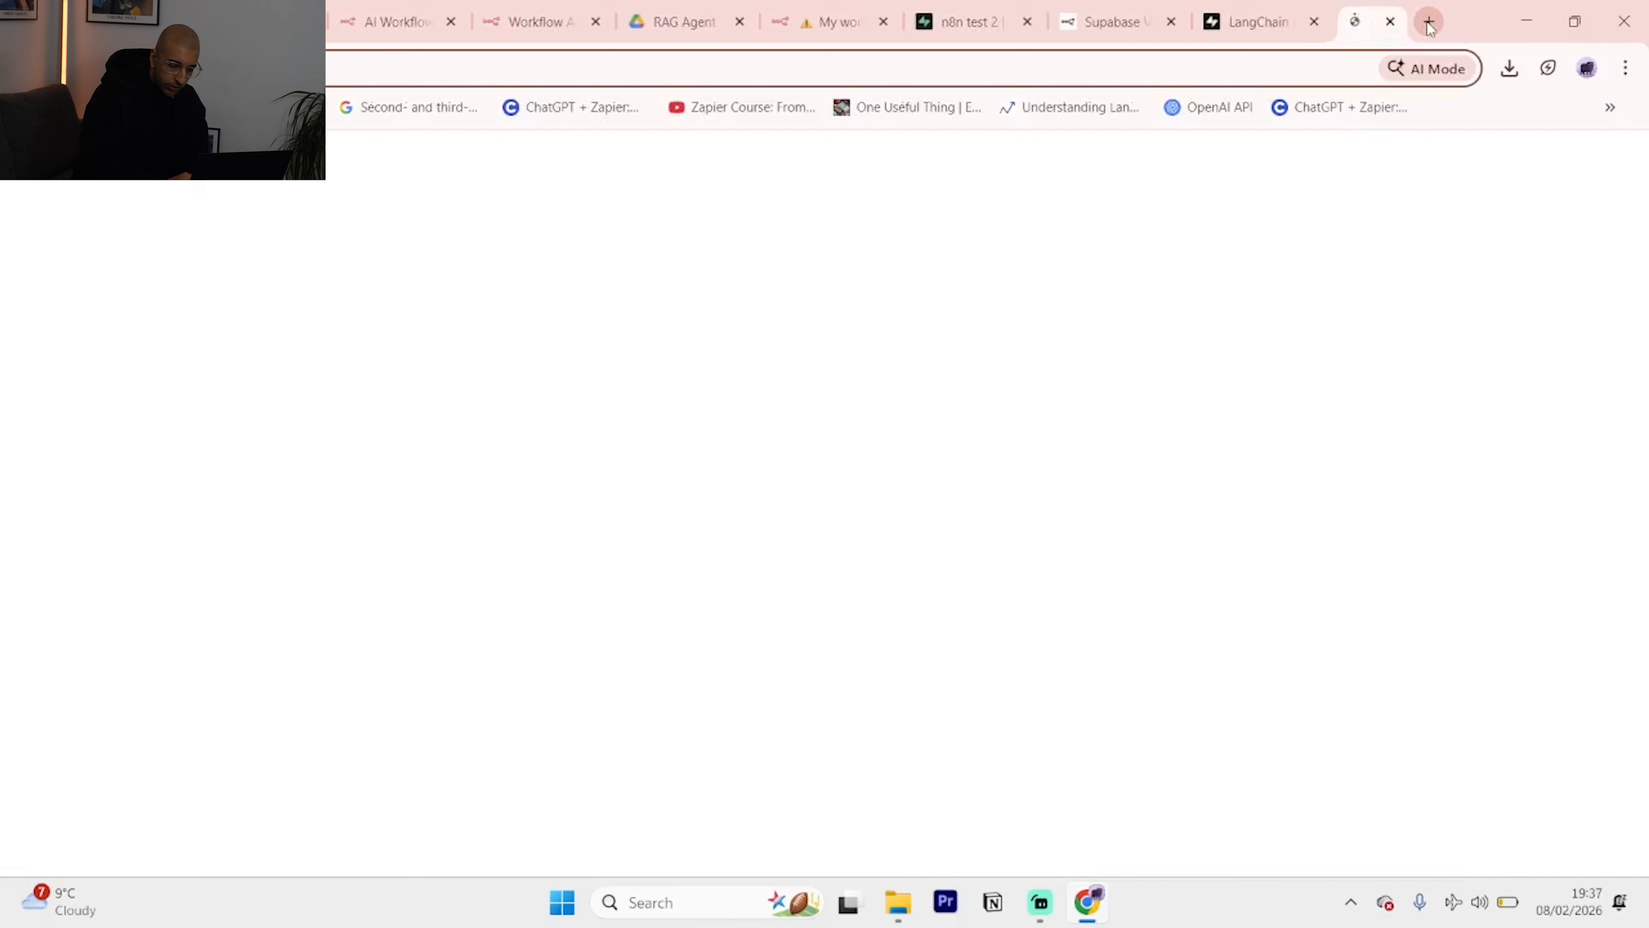
{"action": "type", "text": "ch"}
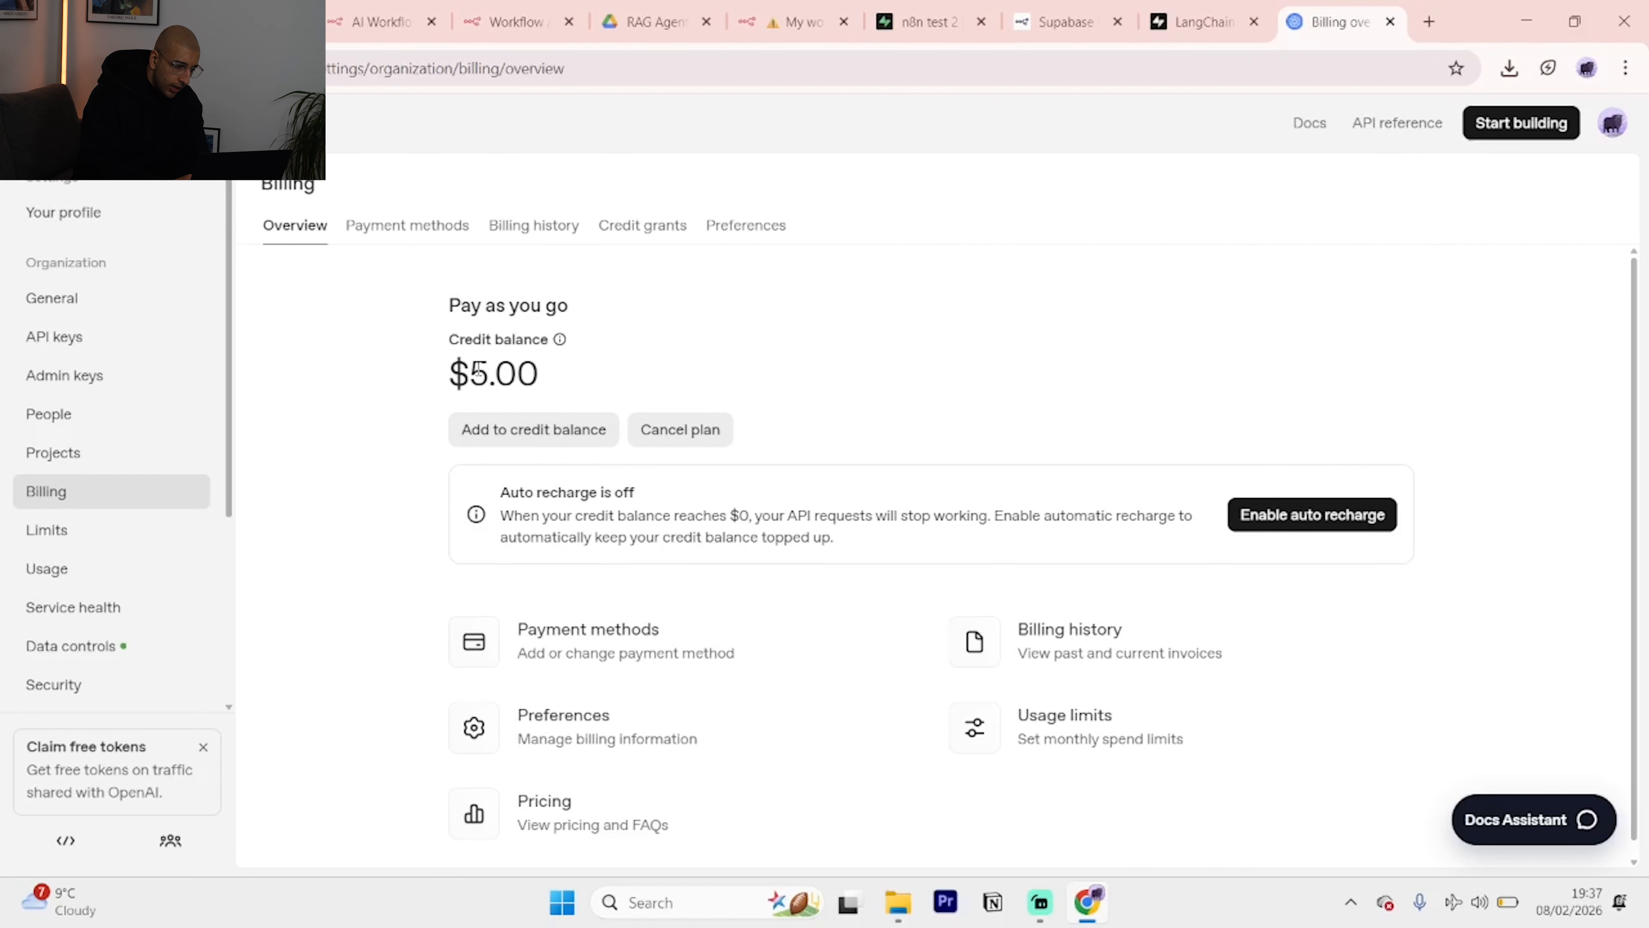
{"action": "left_click_drag", "start_coordinate": [456, 364], "coordinate": [613, 387]}
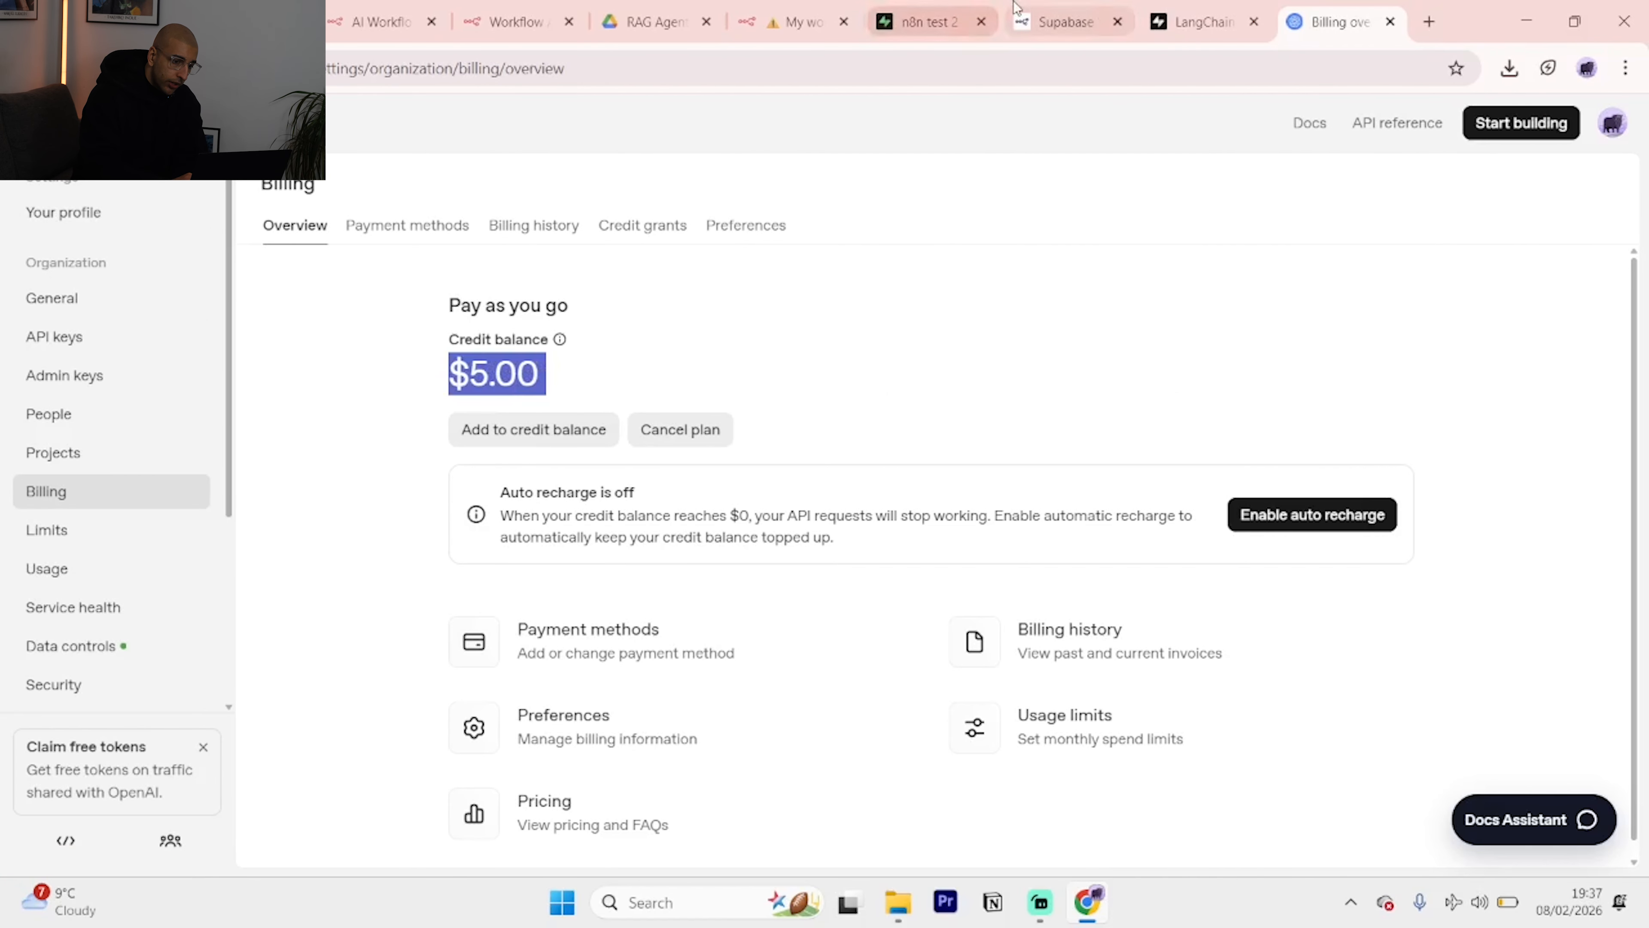
{"action": "left_click", "coordinate": [969, 7]}
{"action": "left_click", "coordinate": [1201, 9]}
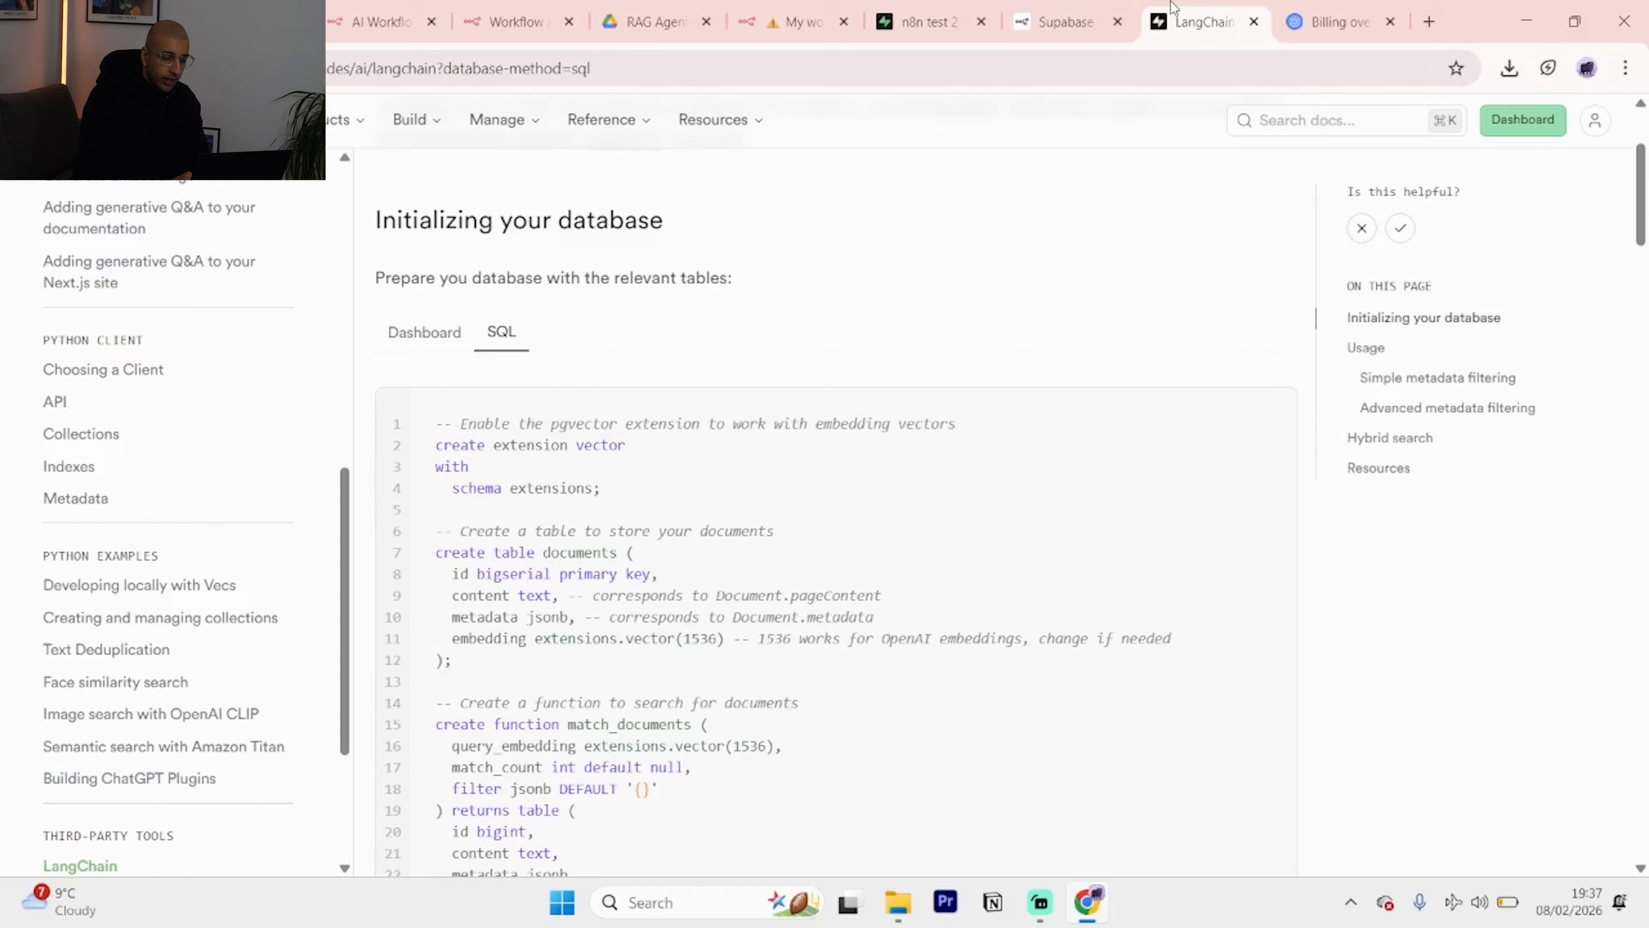
{"action": "left_click", "coordinate": [1094, 8]}
{"action": "left_click", "coordinate": [929, 9]}
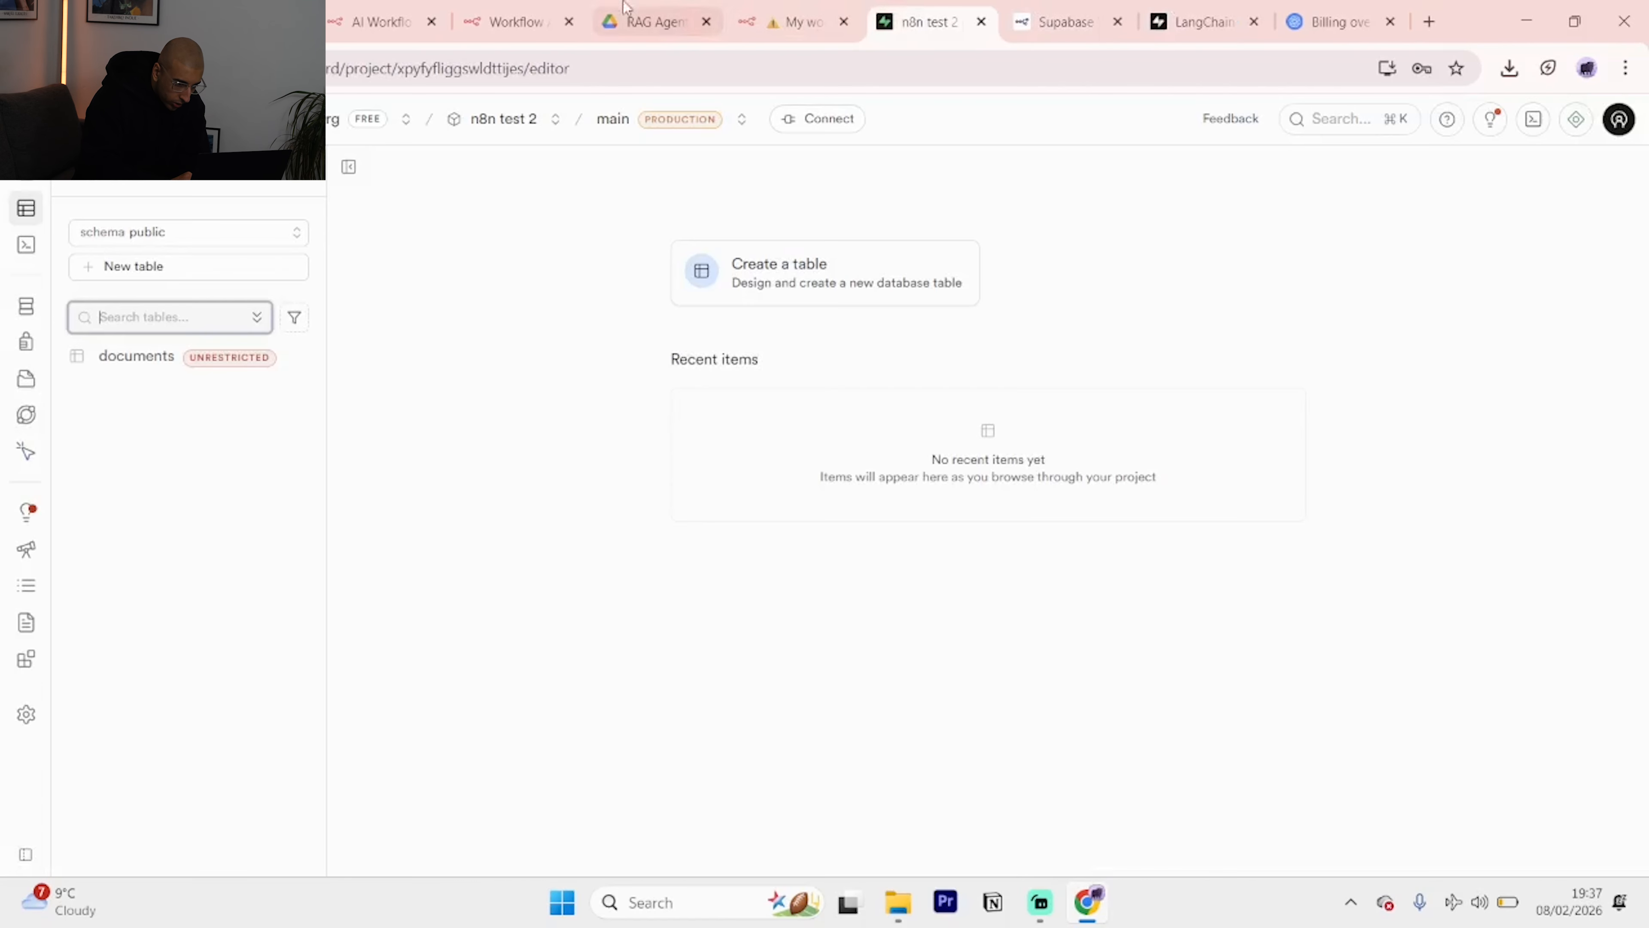
{"action": "left_click", "coordinate": [604, 9]}
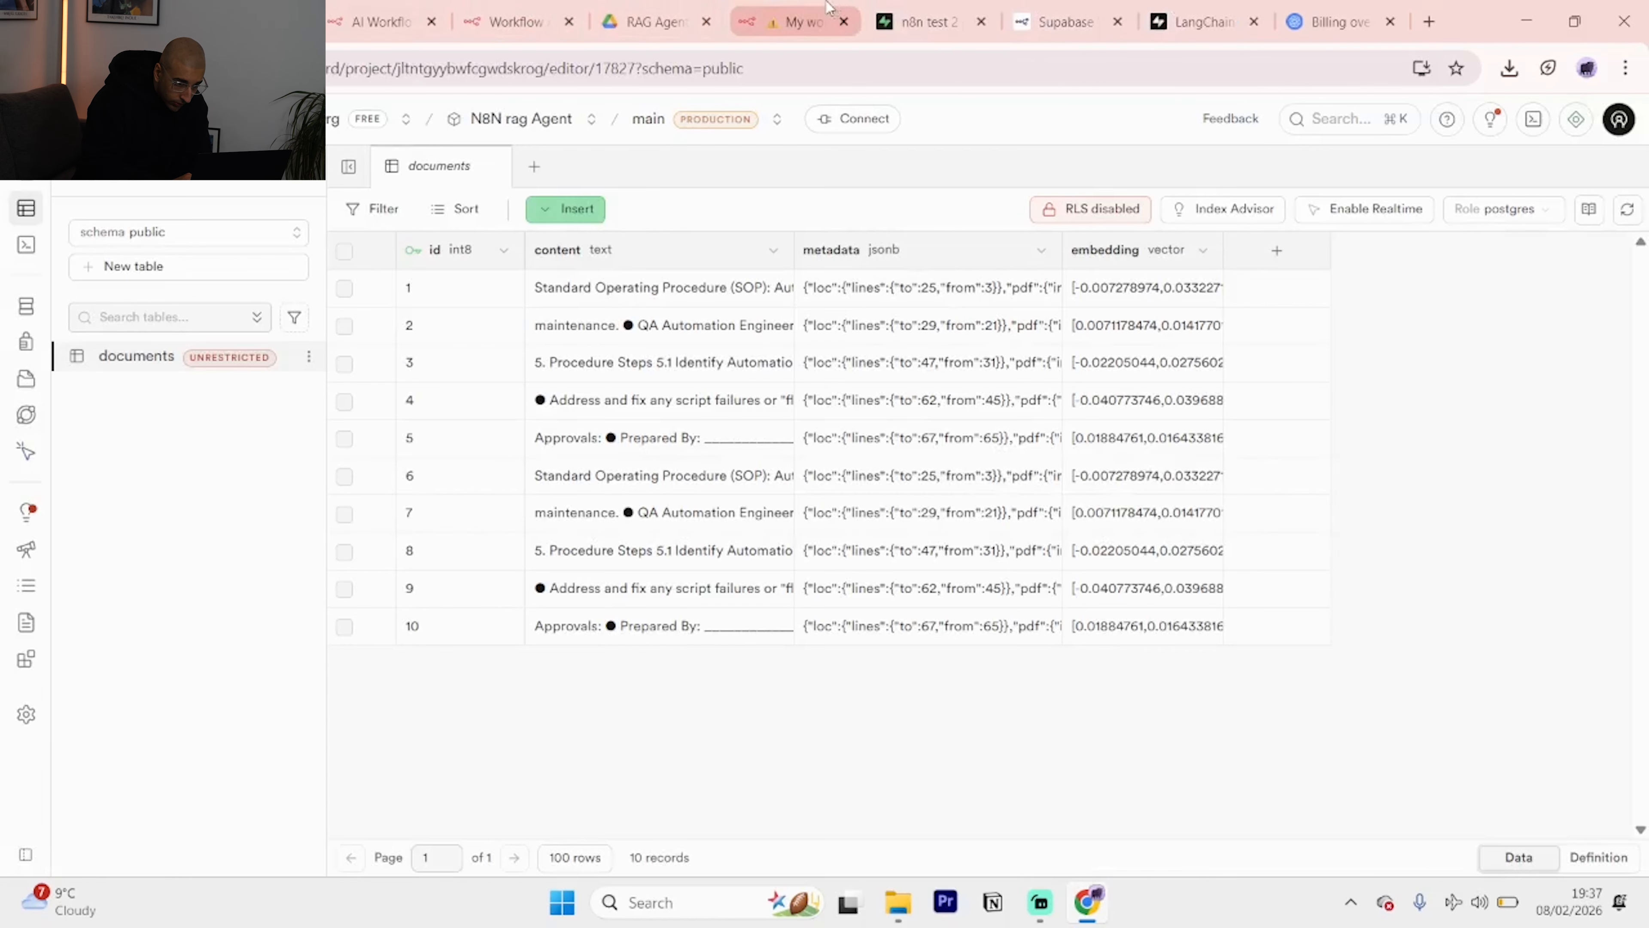
{"action": "left_click", "coordinate": [558, 9]}
{"action": "left_click", "coordinate": [383, 9]}
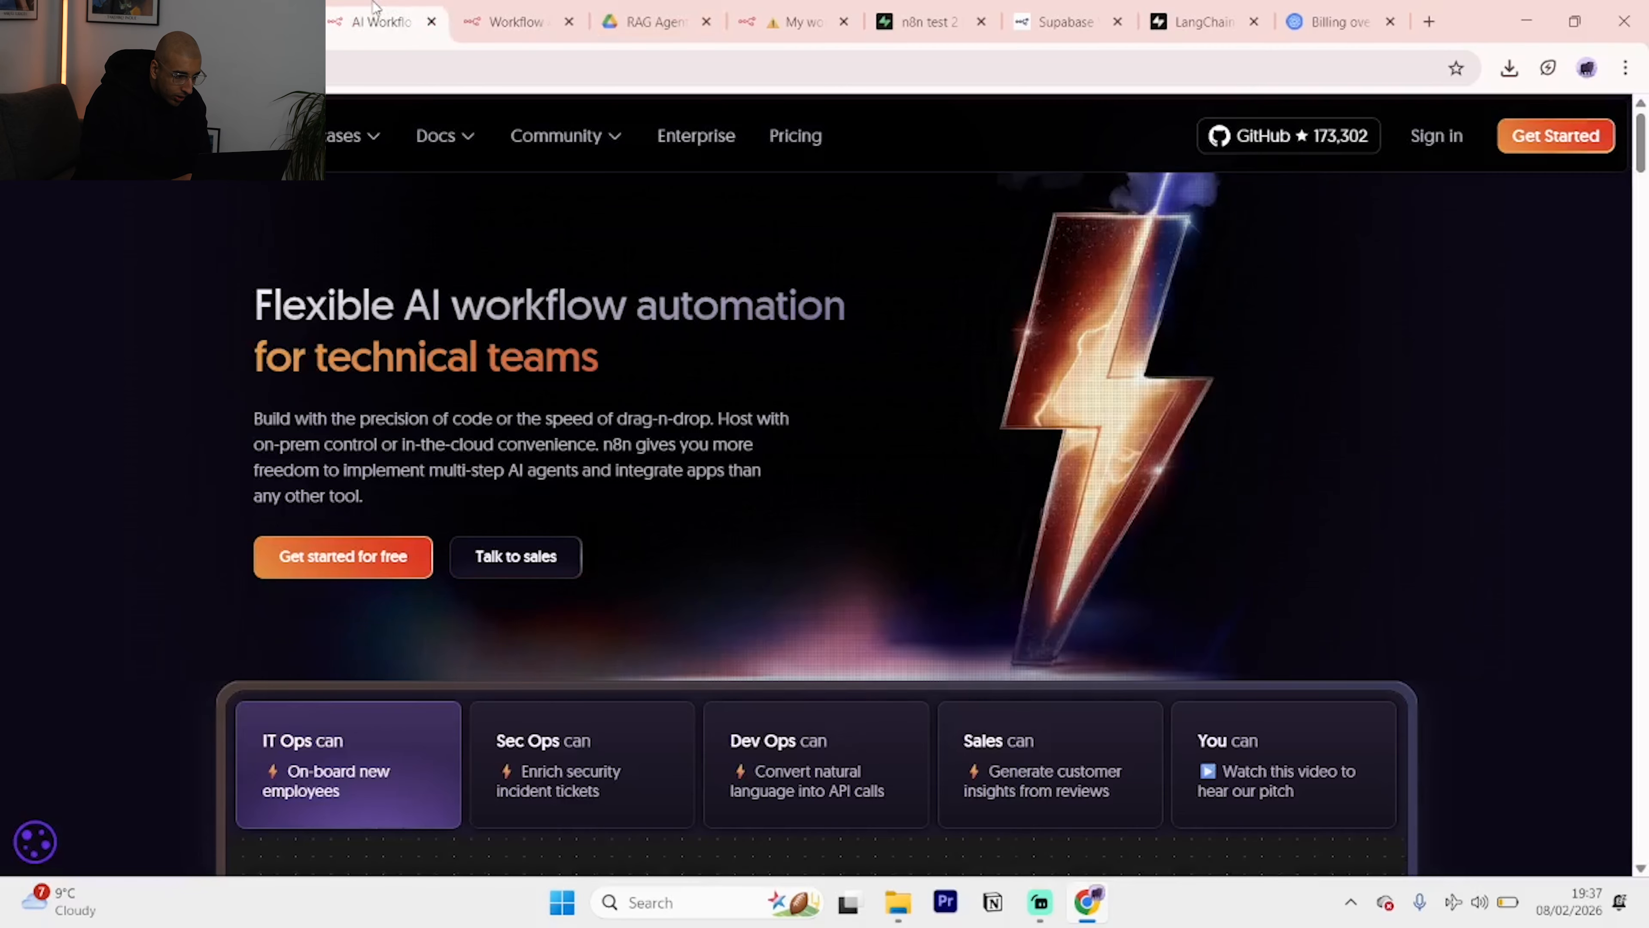
{"action": "left_click", "coordinate": [650, 9]}
{"action": "left_click", "coordinate": [110, 21]}
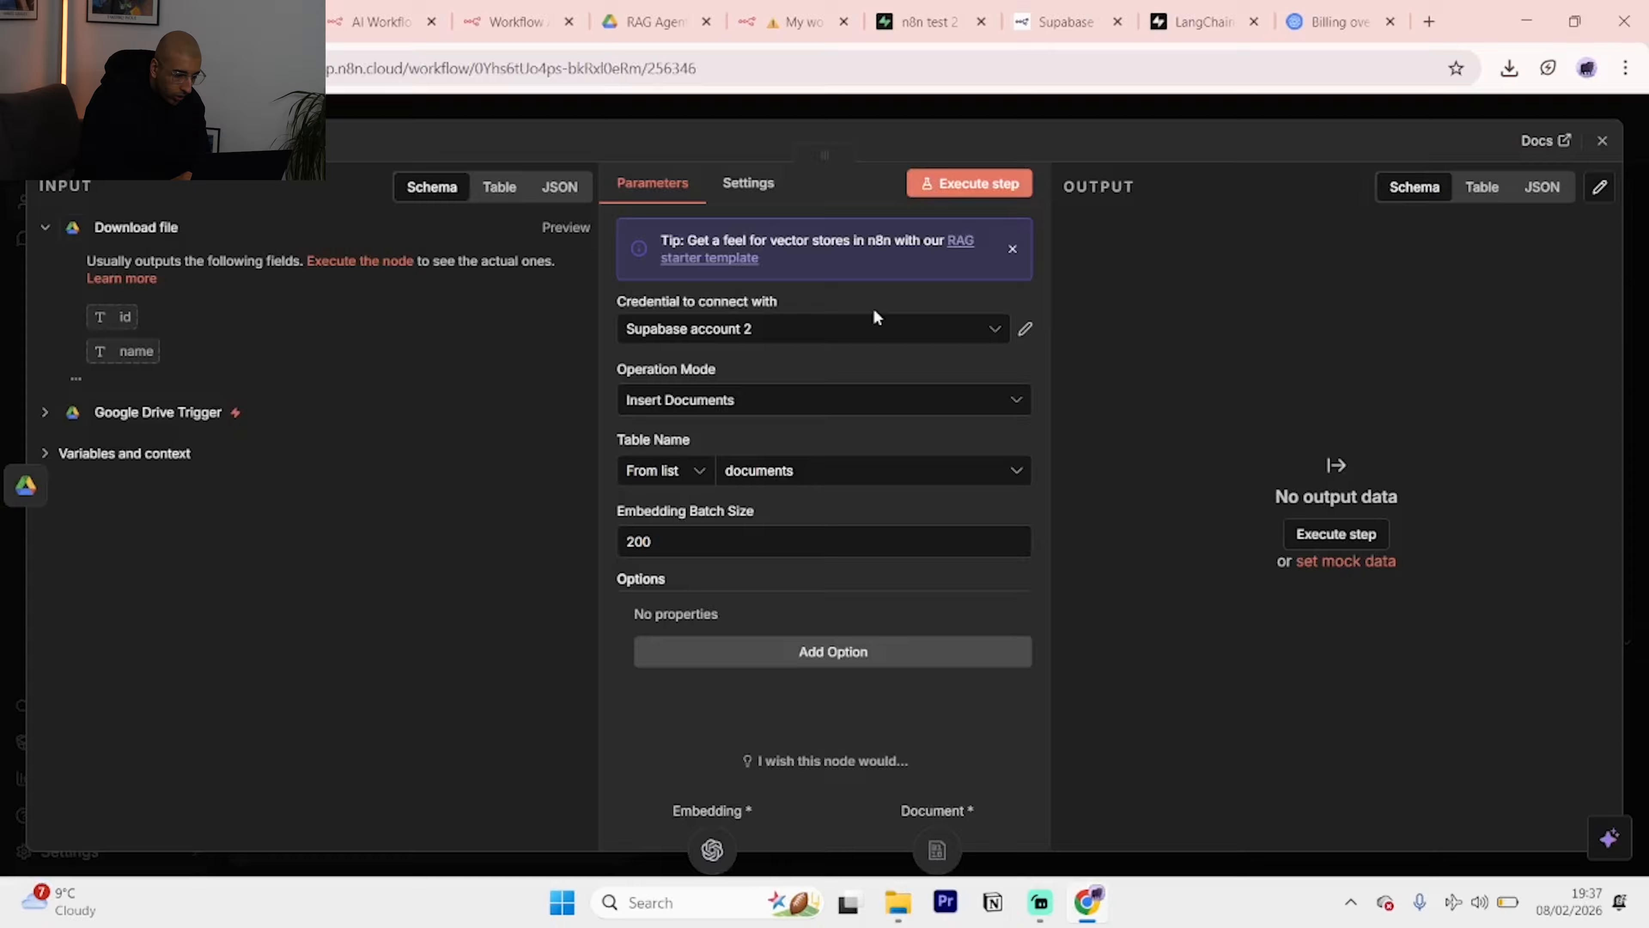
{"action": "left_click", "coordinate": [1604, 139]}
{"action": "left_click", "coordinate": [1173, 7]}
{"action": "left_click", "coordinate": [1071, 8]}
{"action": "left_click", "coordinate": [970, 6]}
Return to My workflow 8, close the embeddings settings and place the Embeddings OpenAI node below the Supabase Vector Store node.
{"action": "left_click", "coordinate": [817, 11]}
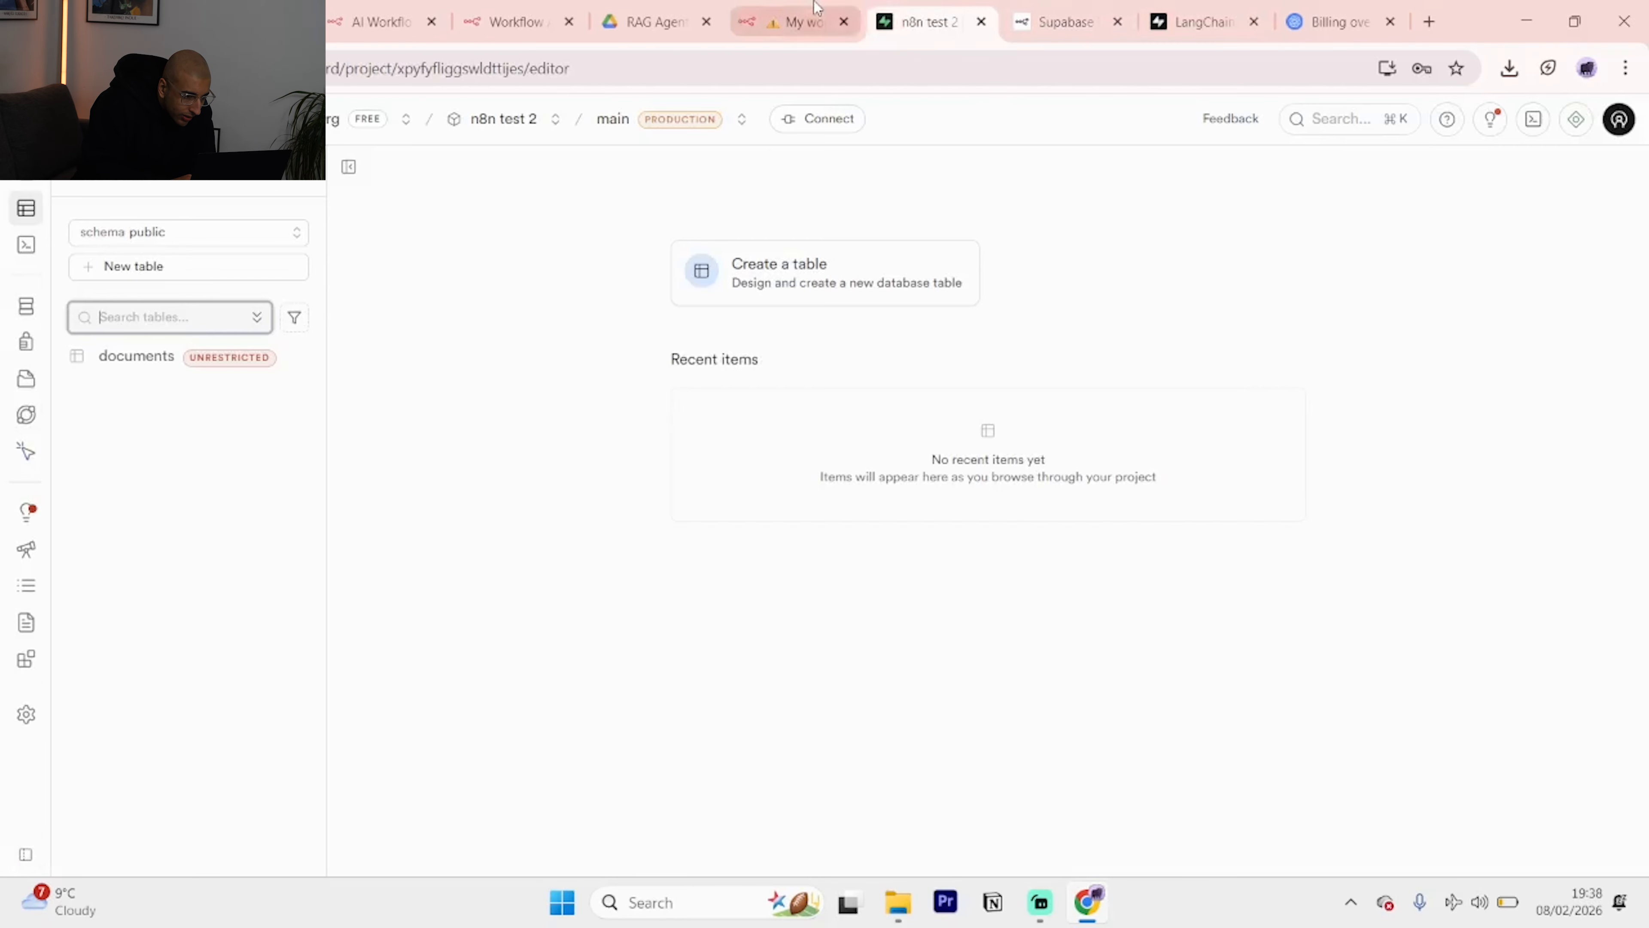
{"action": "left_click", "coordinate": [1598, 138]}
{"action": "scroll", "coordinate": [1185, 537], "scroll_direction": "down", "scroll_amount": 2}
{"action": "left_click_drag", "start_coordinate": [1097, 499], "coordinate": [934, 484]}
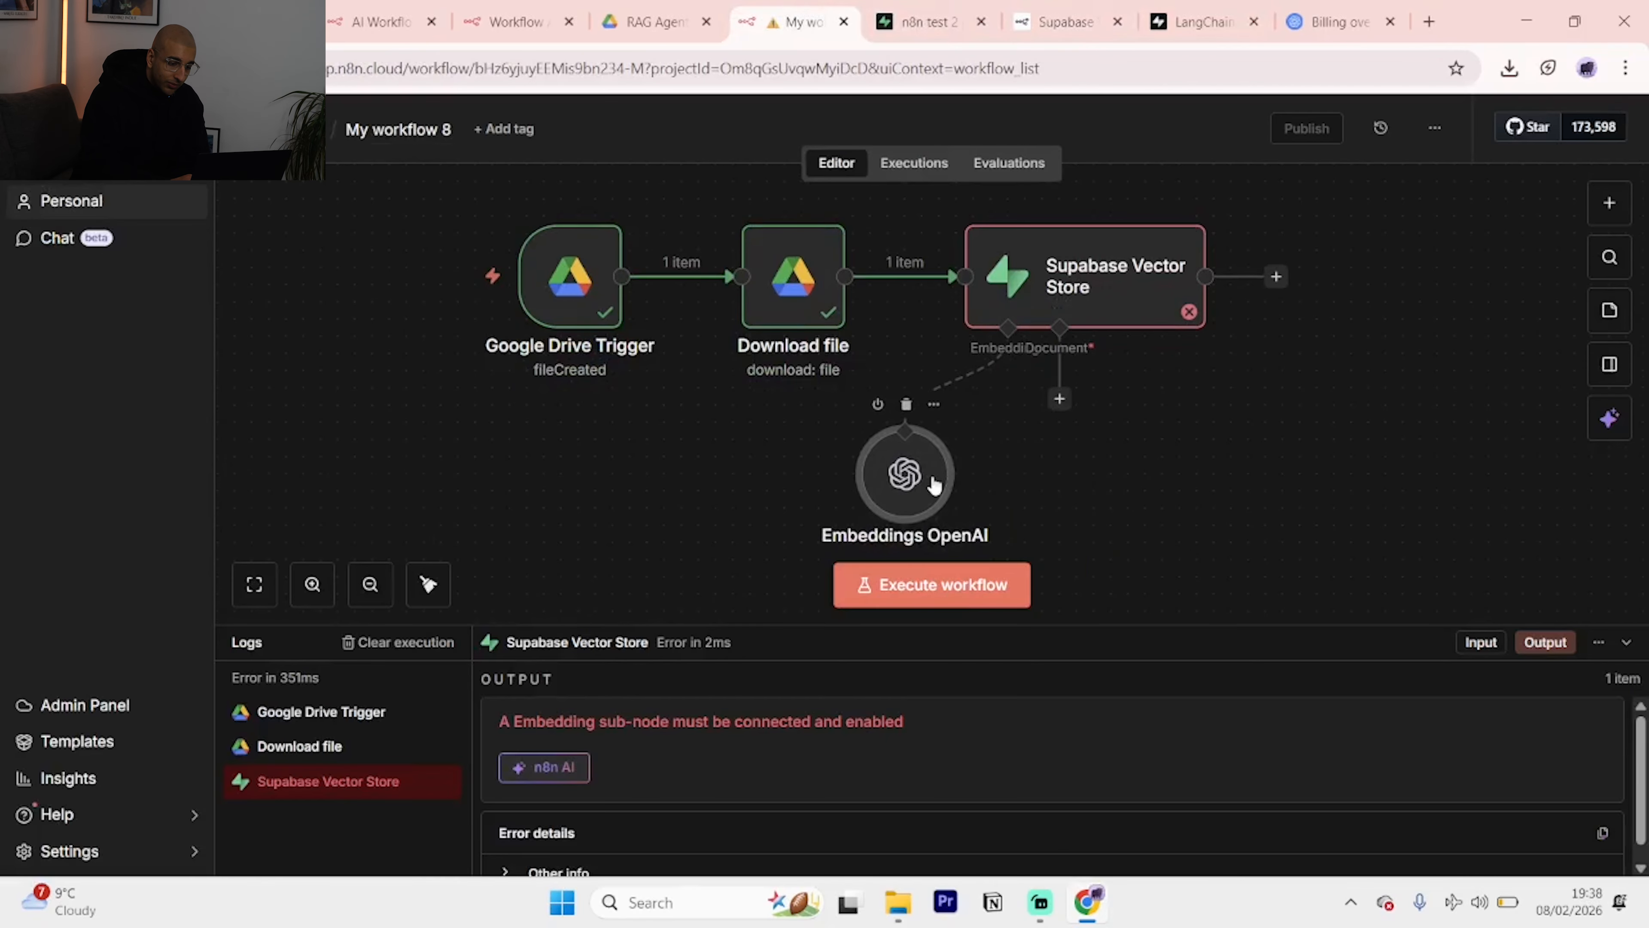
Reopen the Embeddings OpenAI node's settings and move the OpenAI billing tab directly beside the My workflow 8 tab.
{"action": "double_click", "coordinate": [909, 501]}
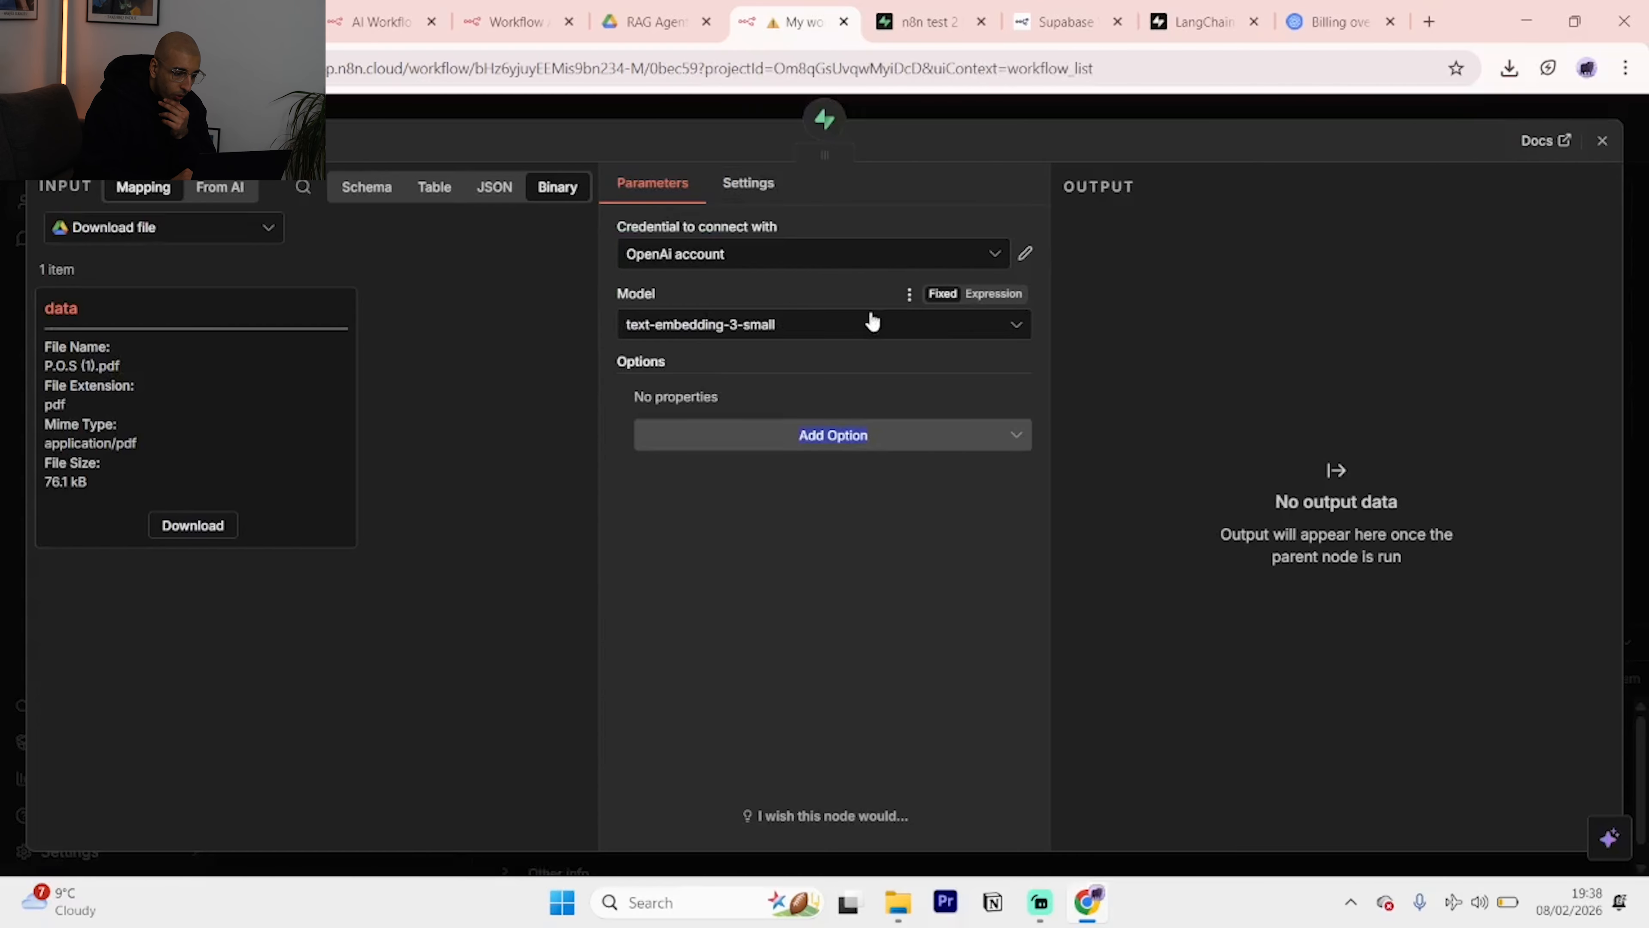
{"action": "left_click", "coordinate": [1263, 13]}
{"action": "left_click", "coordinate": [1338, 21]}
{"action": "left_click_drag", "start_coordinate": [1338, 21], "coordinate": [914, 20]}
{"action": "left_click", "coordinate": [769, 8]}
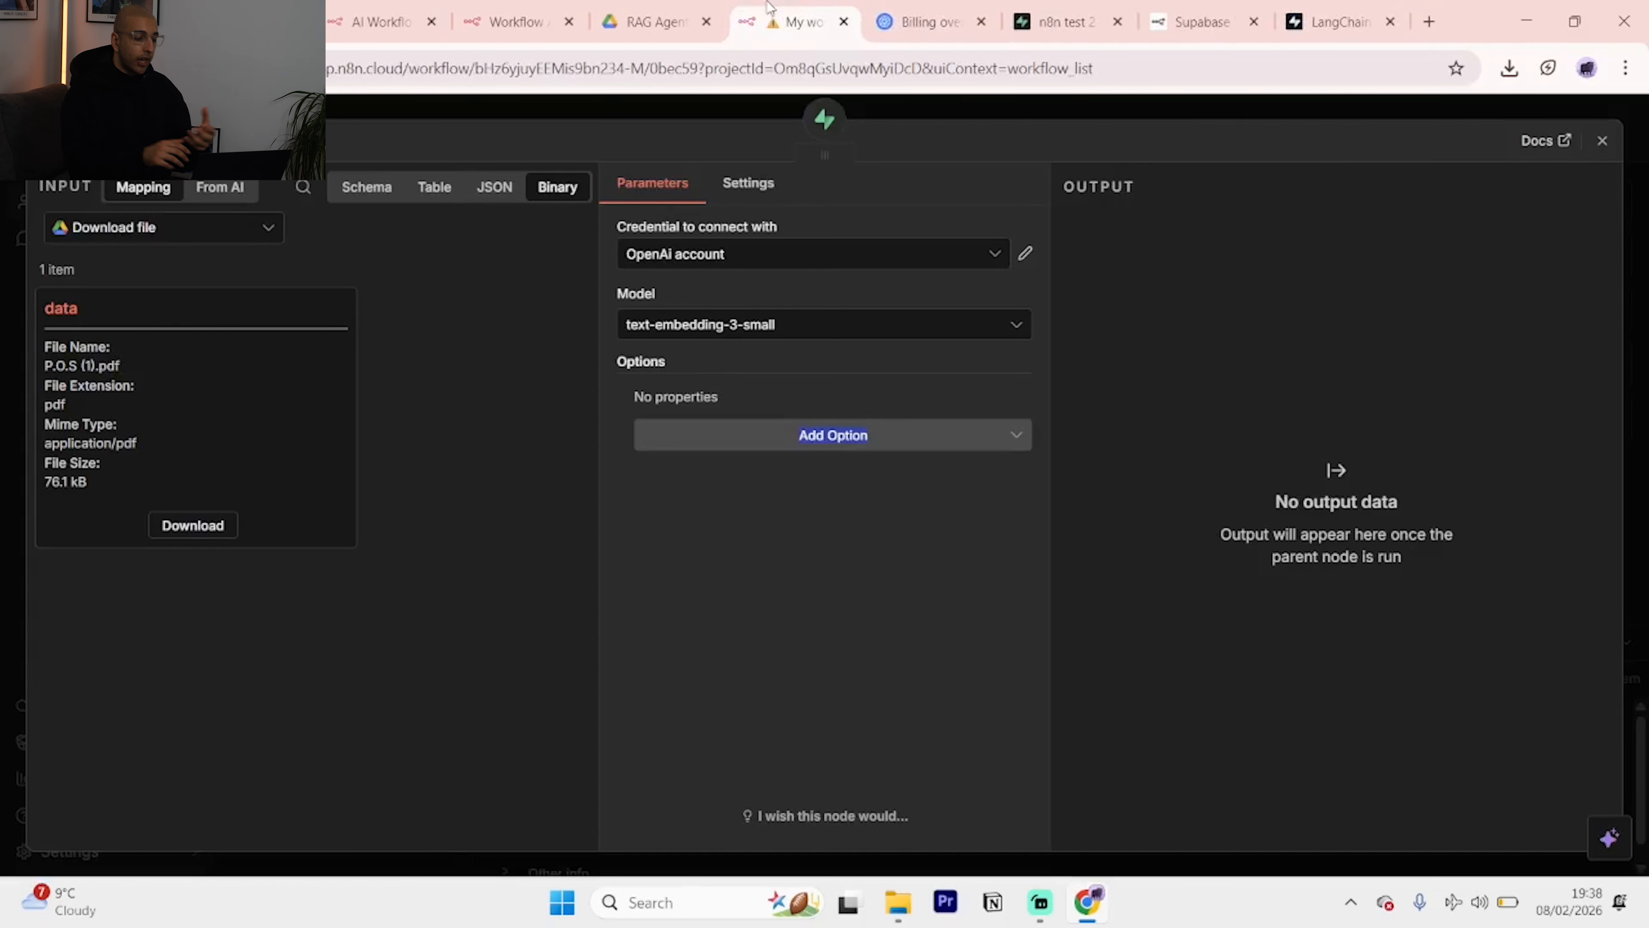
Review the credit balance on the OpenAI billing overview, close the Embeddings OpenAI settings and return to the workflow canvas.
{"action": "left_click", "coordinate": [935, 9]}
{"action": "left_click", "coordinate": [832, 8]}
{"action": "left_click", "coordinate": [915, 8]}
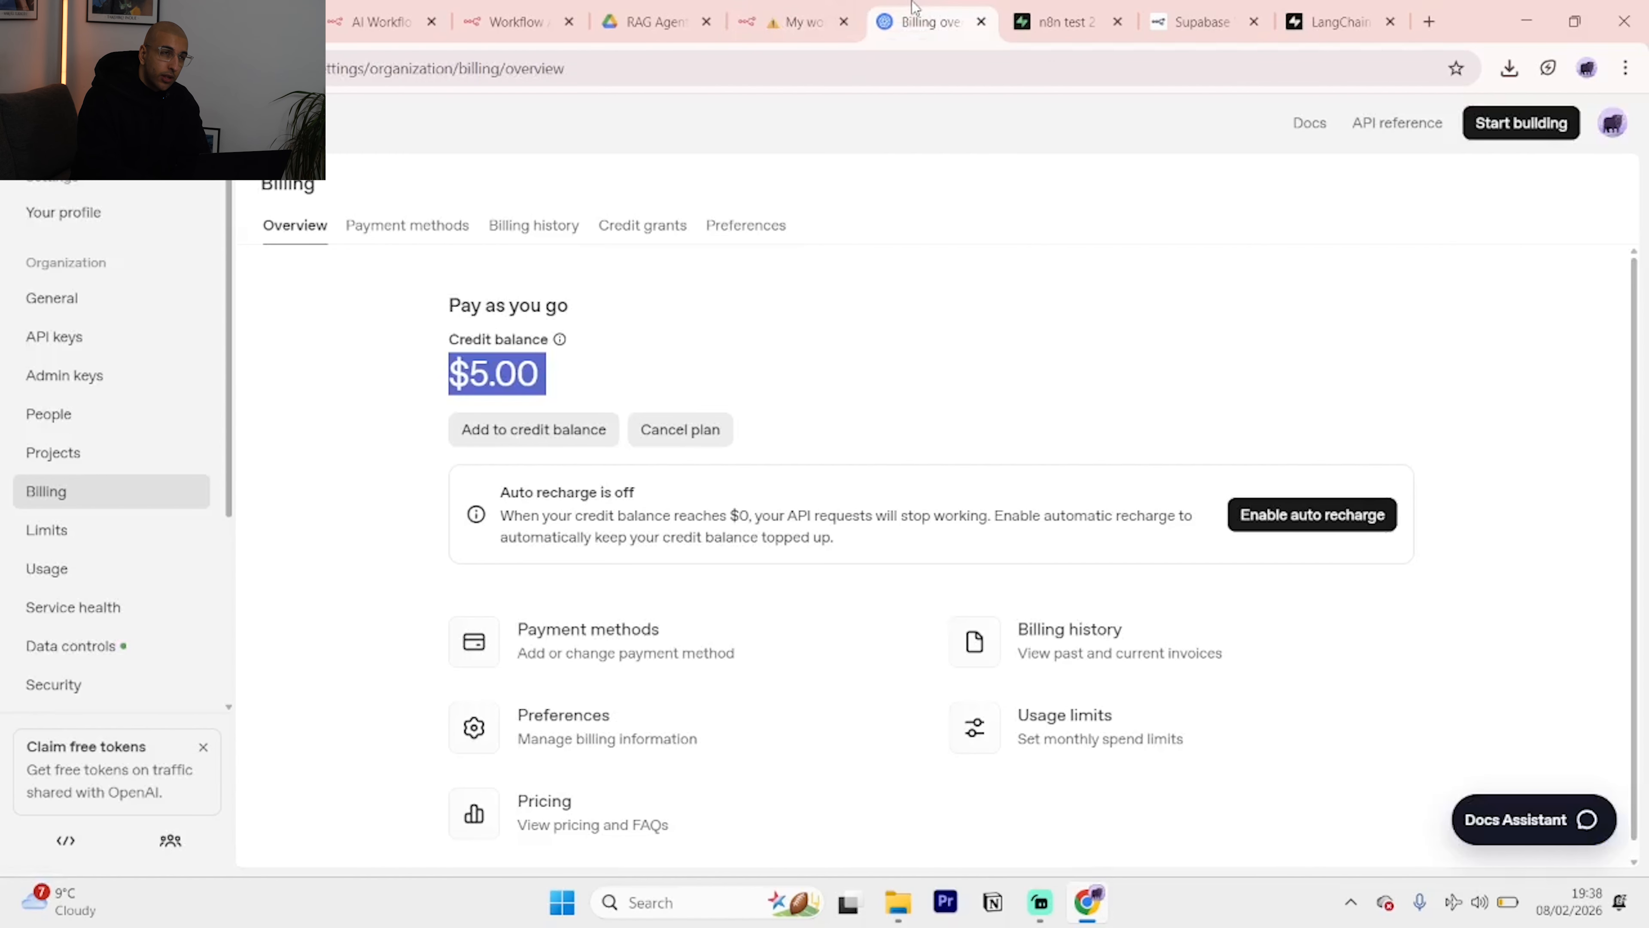
{"action": "left_click", "coordinate": [824, 7]}
{"action": "left_click", "coordinate": [1601, 139]}
{"action": "left_click", "coordinate": [939, 8]}
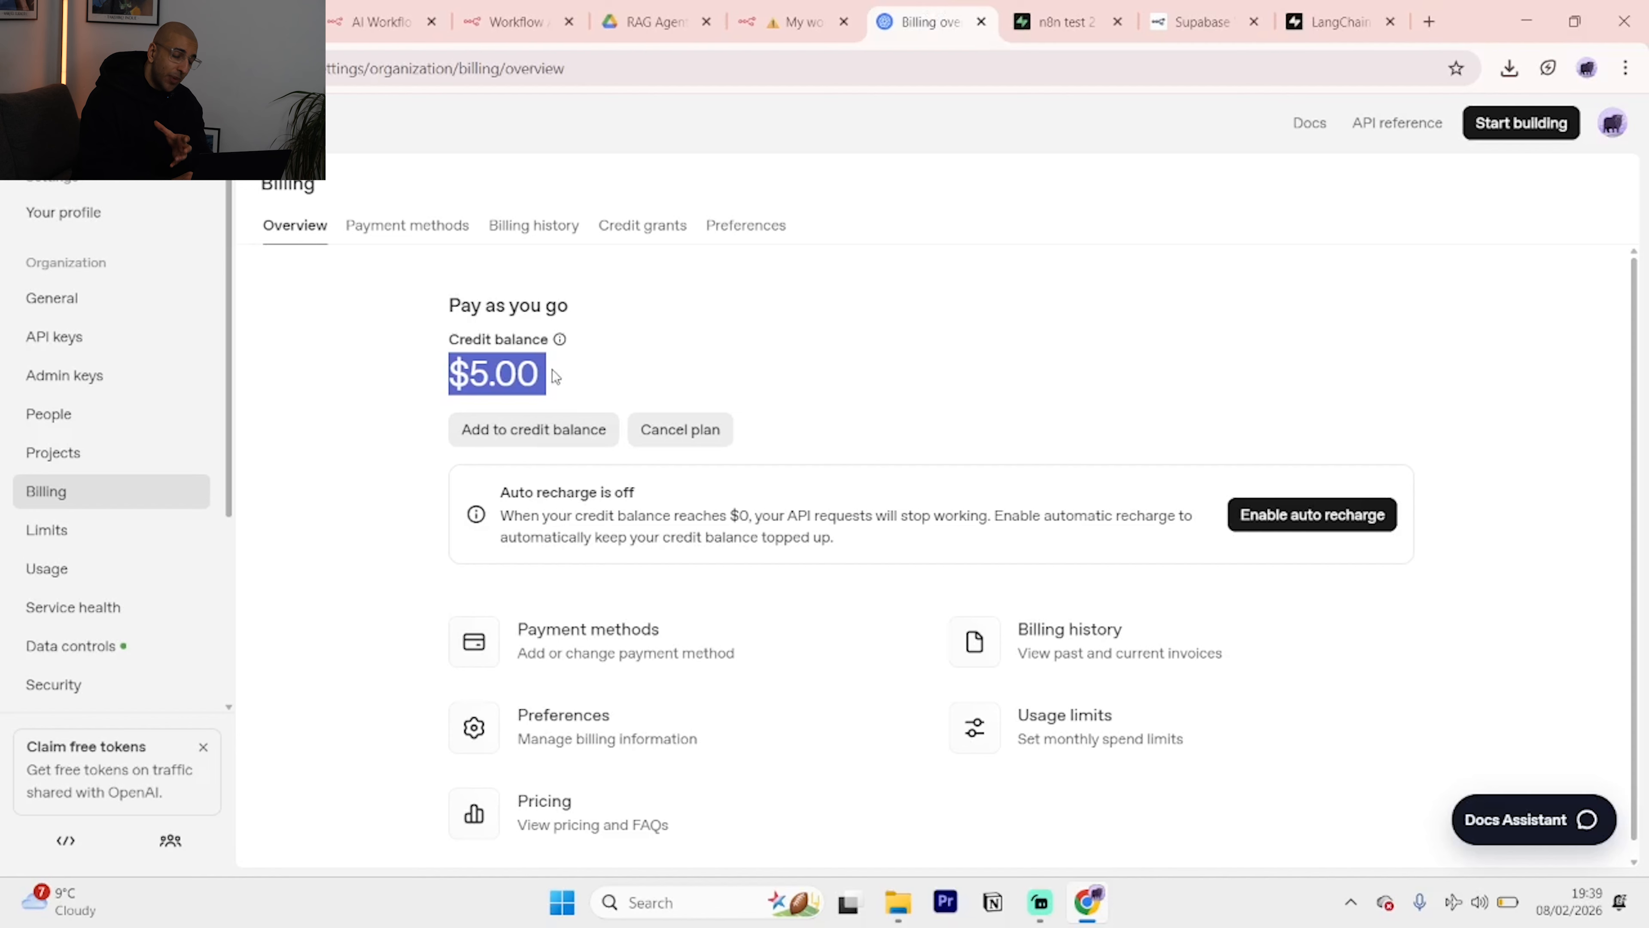
{"action": "left_click", "coordinate": [771, 8]}
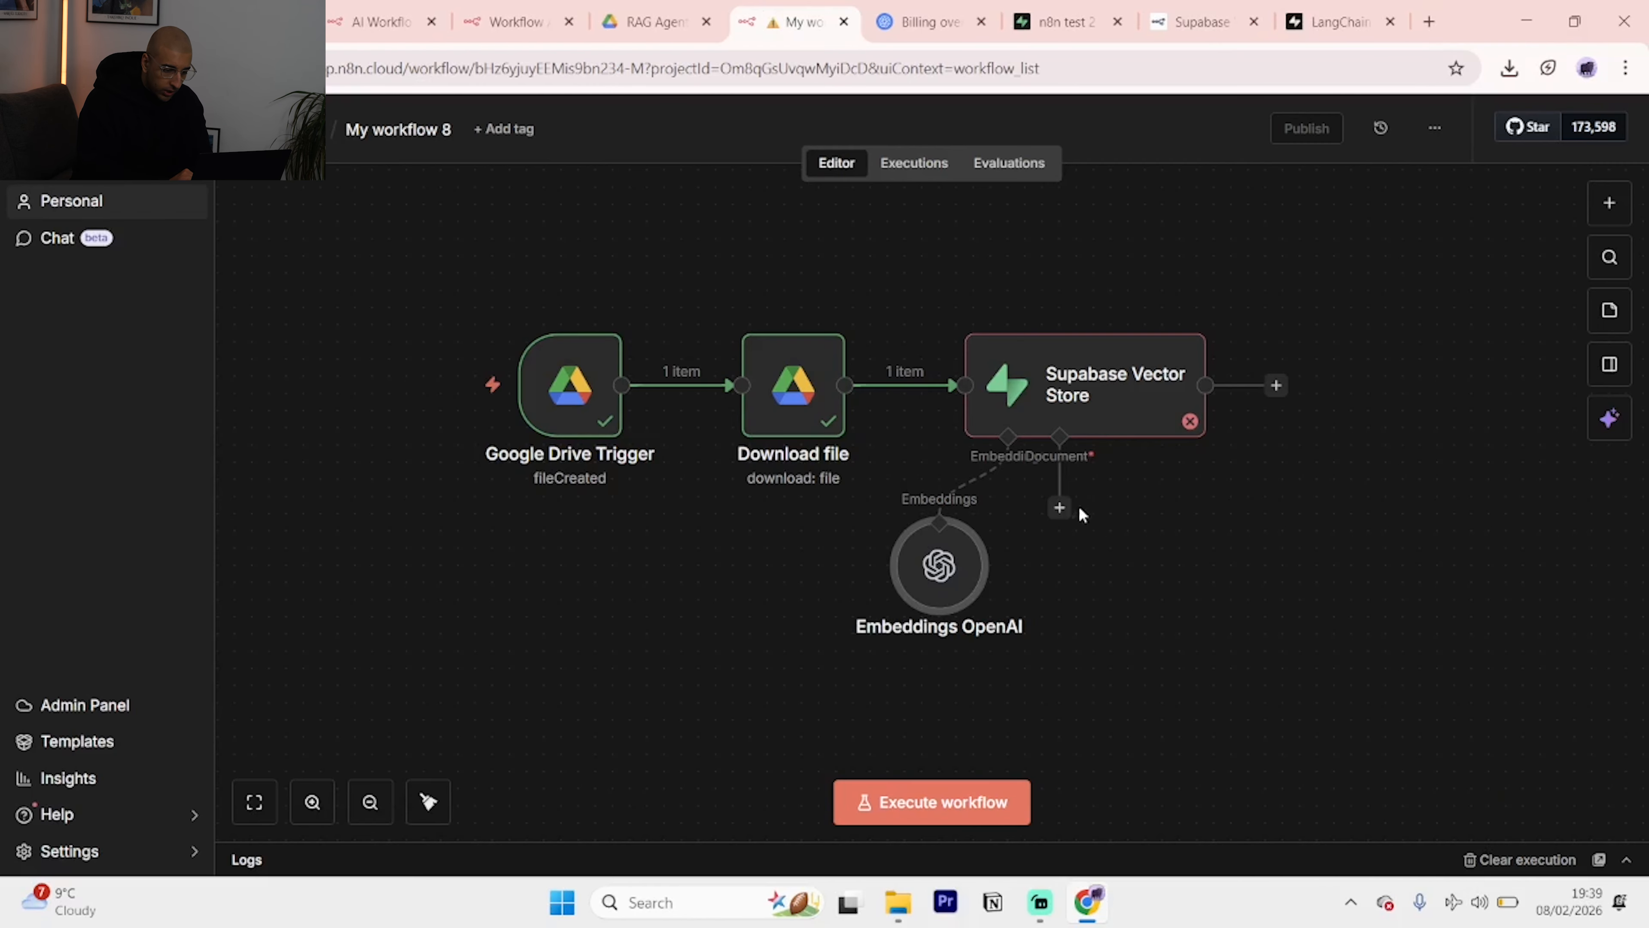
Connect a Default Data Loader to the vector store's document input and set its type of data to Binary.
{"action": "left_click", "coordinate": [1059, 508]}
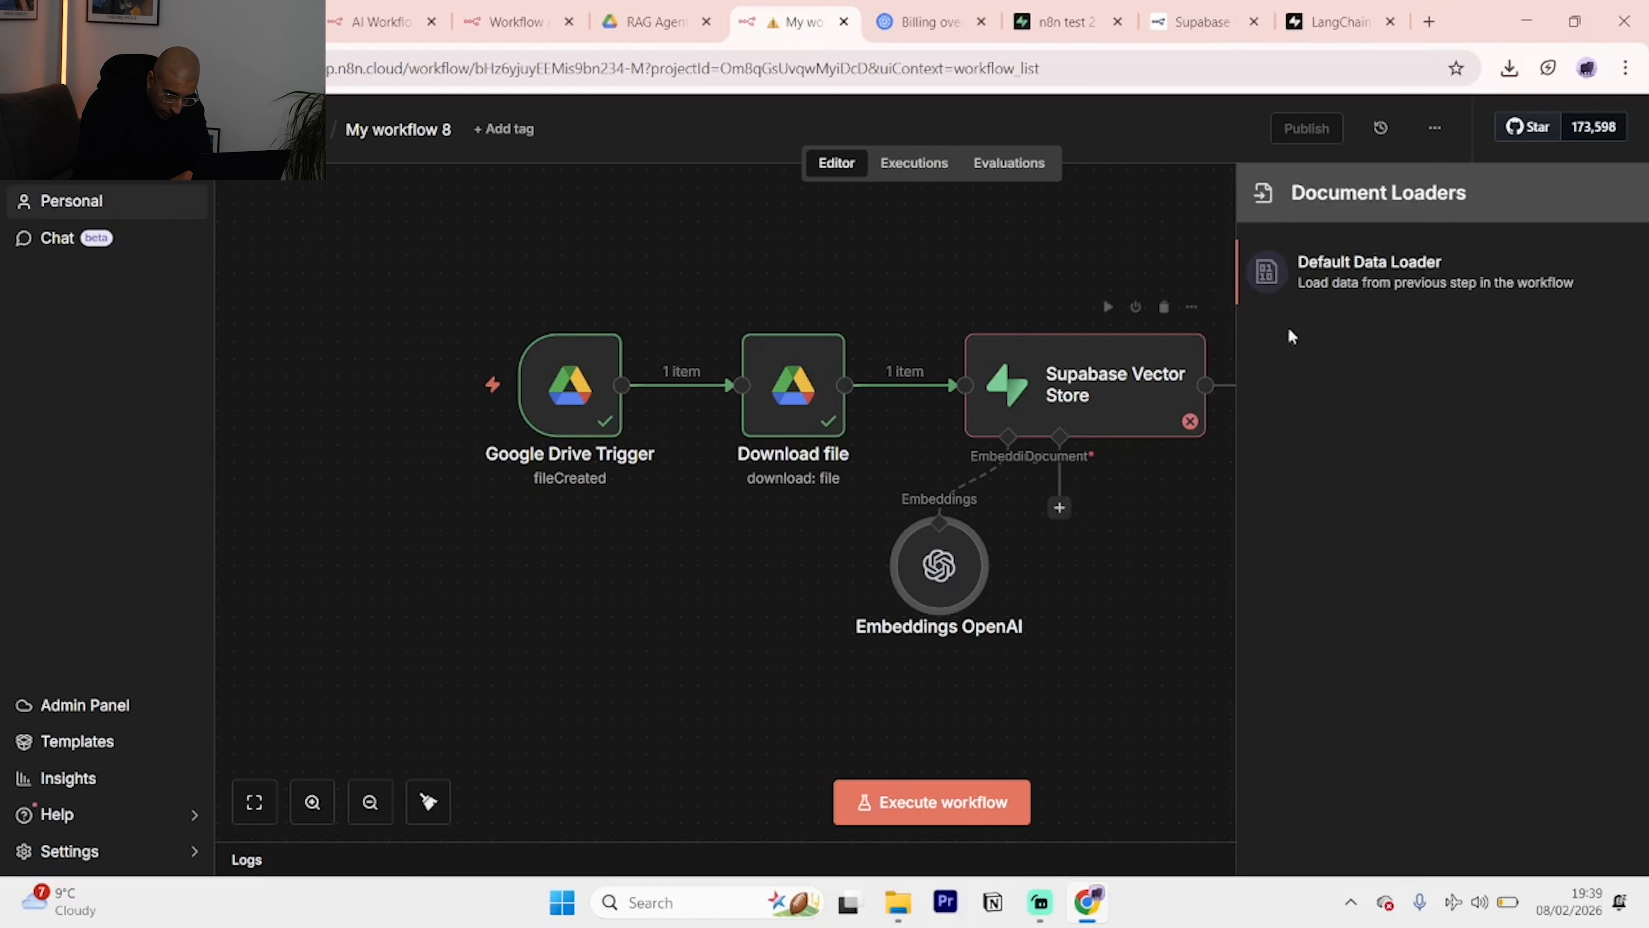
{"action": "left_click", "coordinate": [1395, 283]}
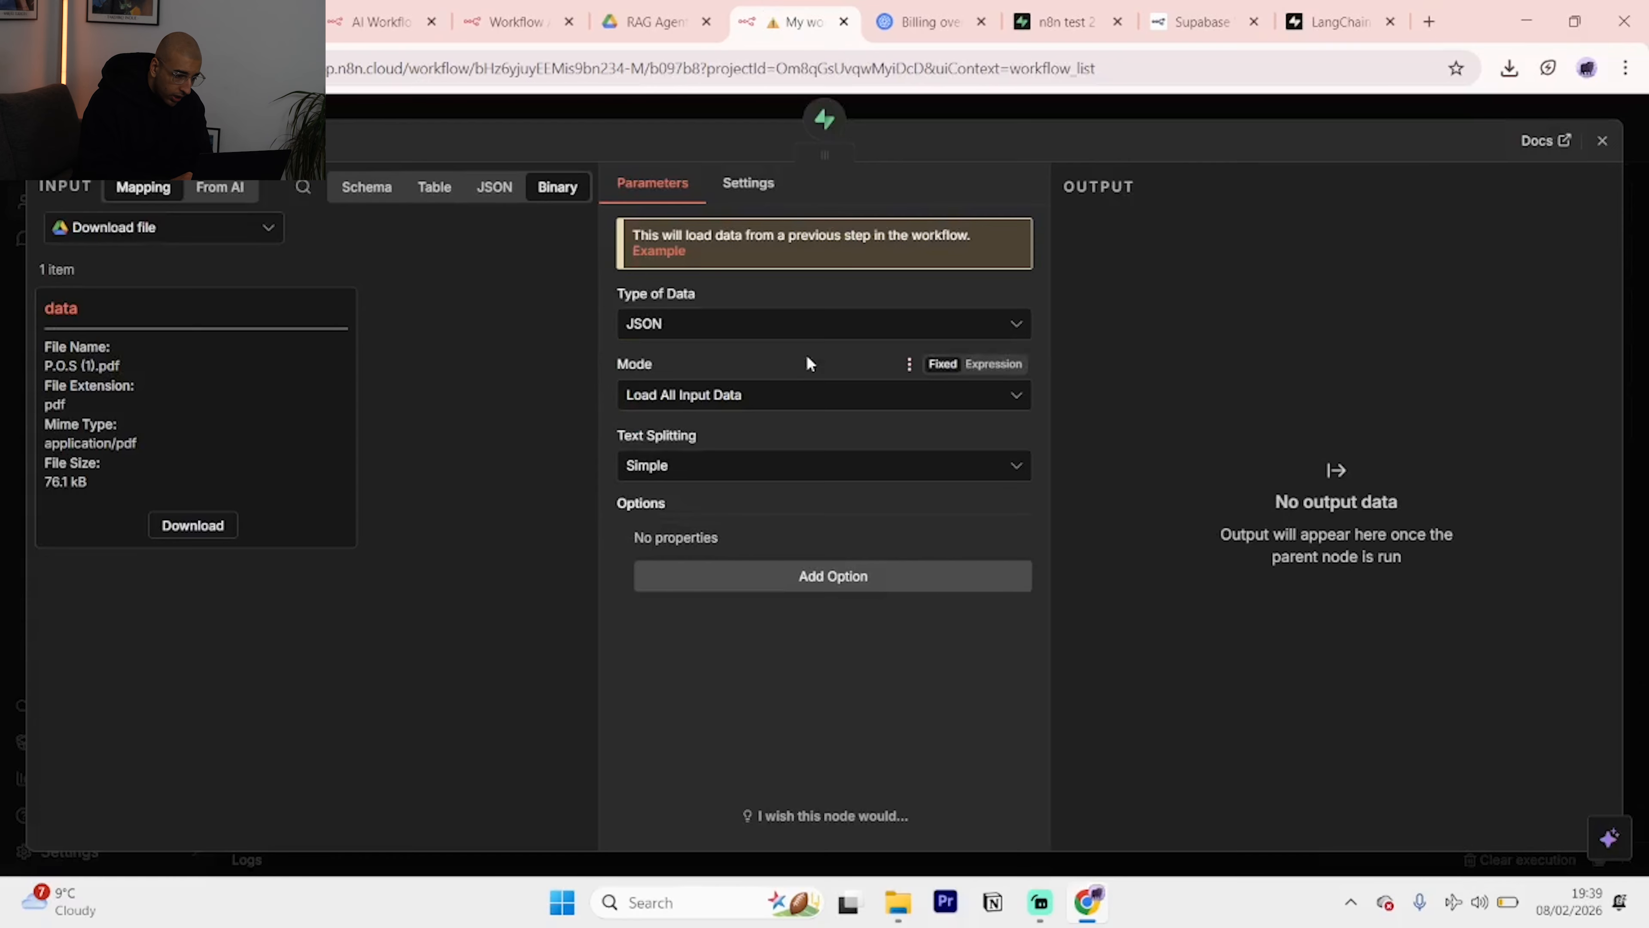
{"action": "left_click", "coordinate": [674, 323]}
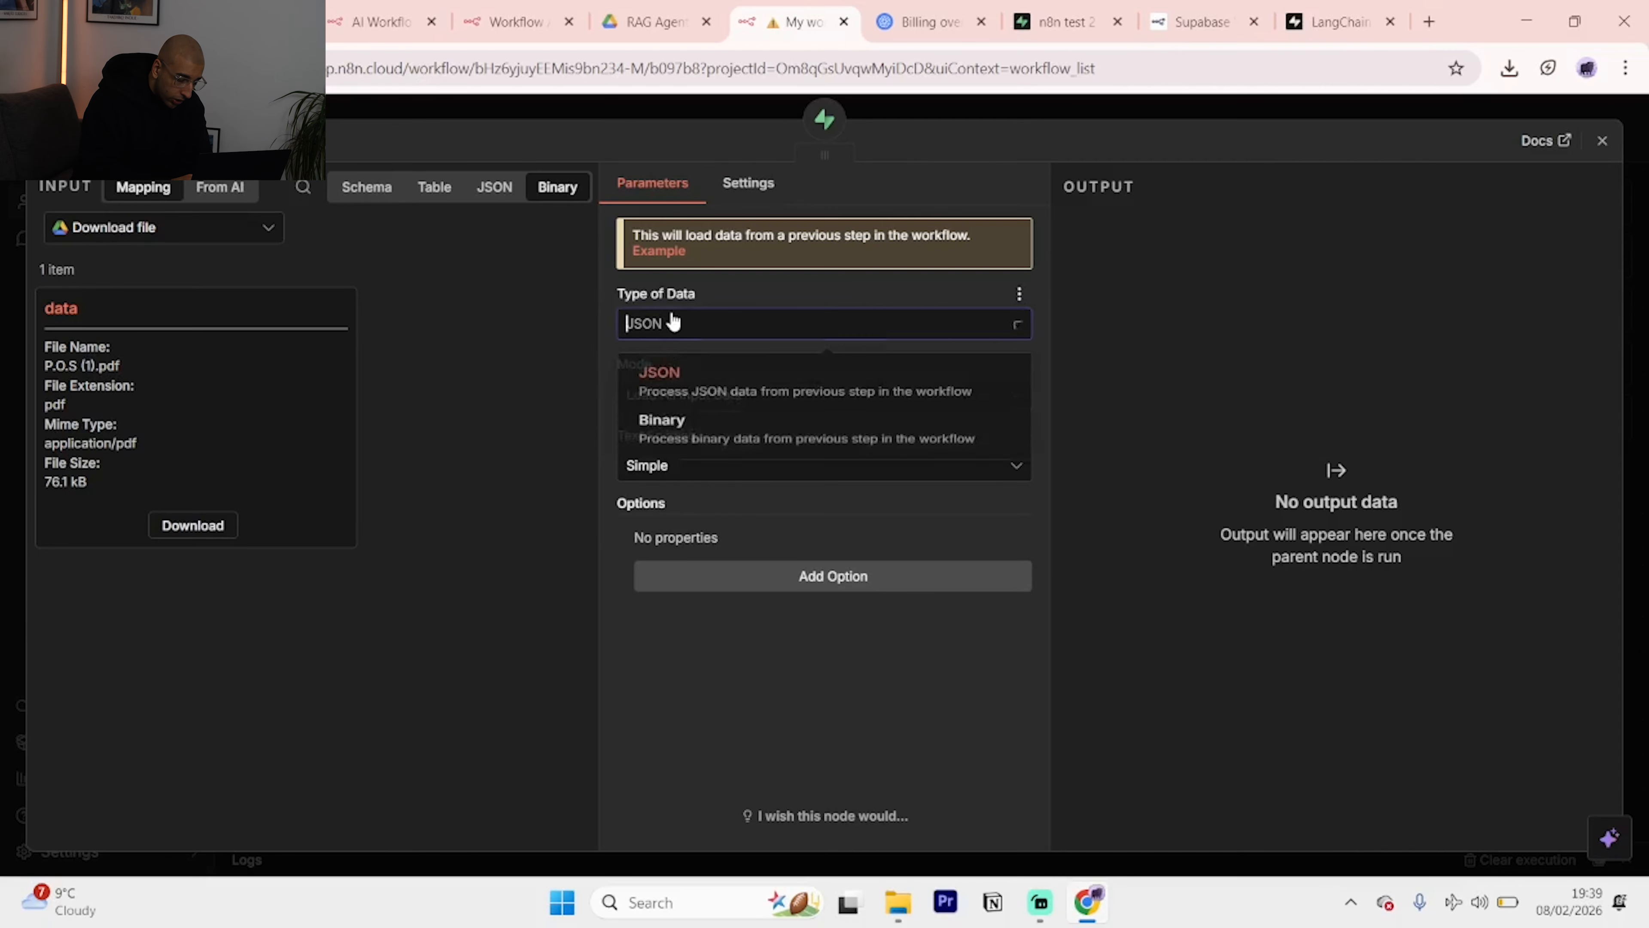
{"action": "left_click", "coordinate": [714, 449]}
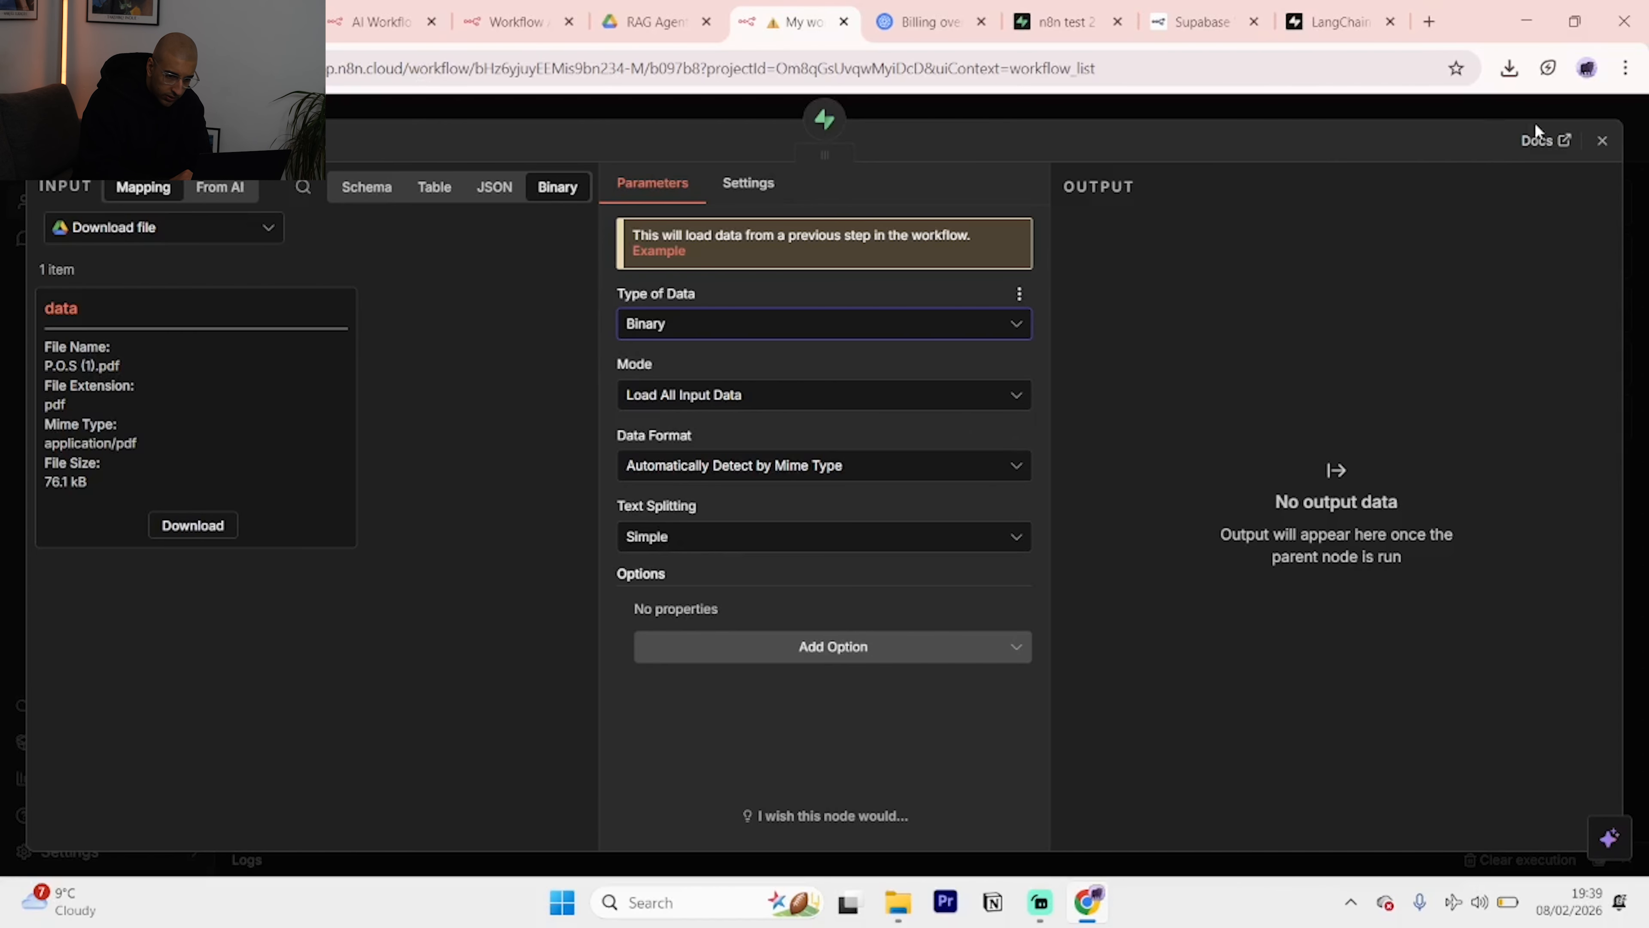
Close the data loader's settings and arrange the Embeddings OpenAI and Default Data Loader nodes side by side below the vector store.
{"action": "left_click", "coordinate": [1603, 140]}
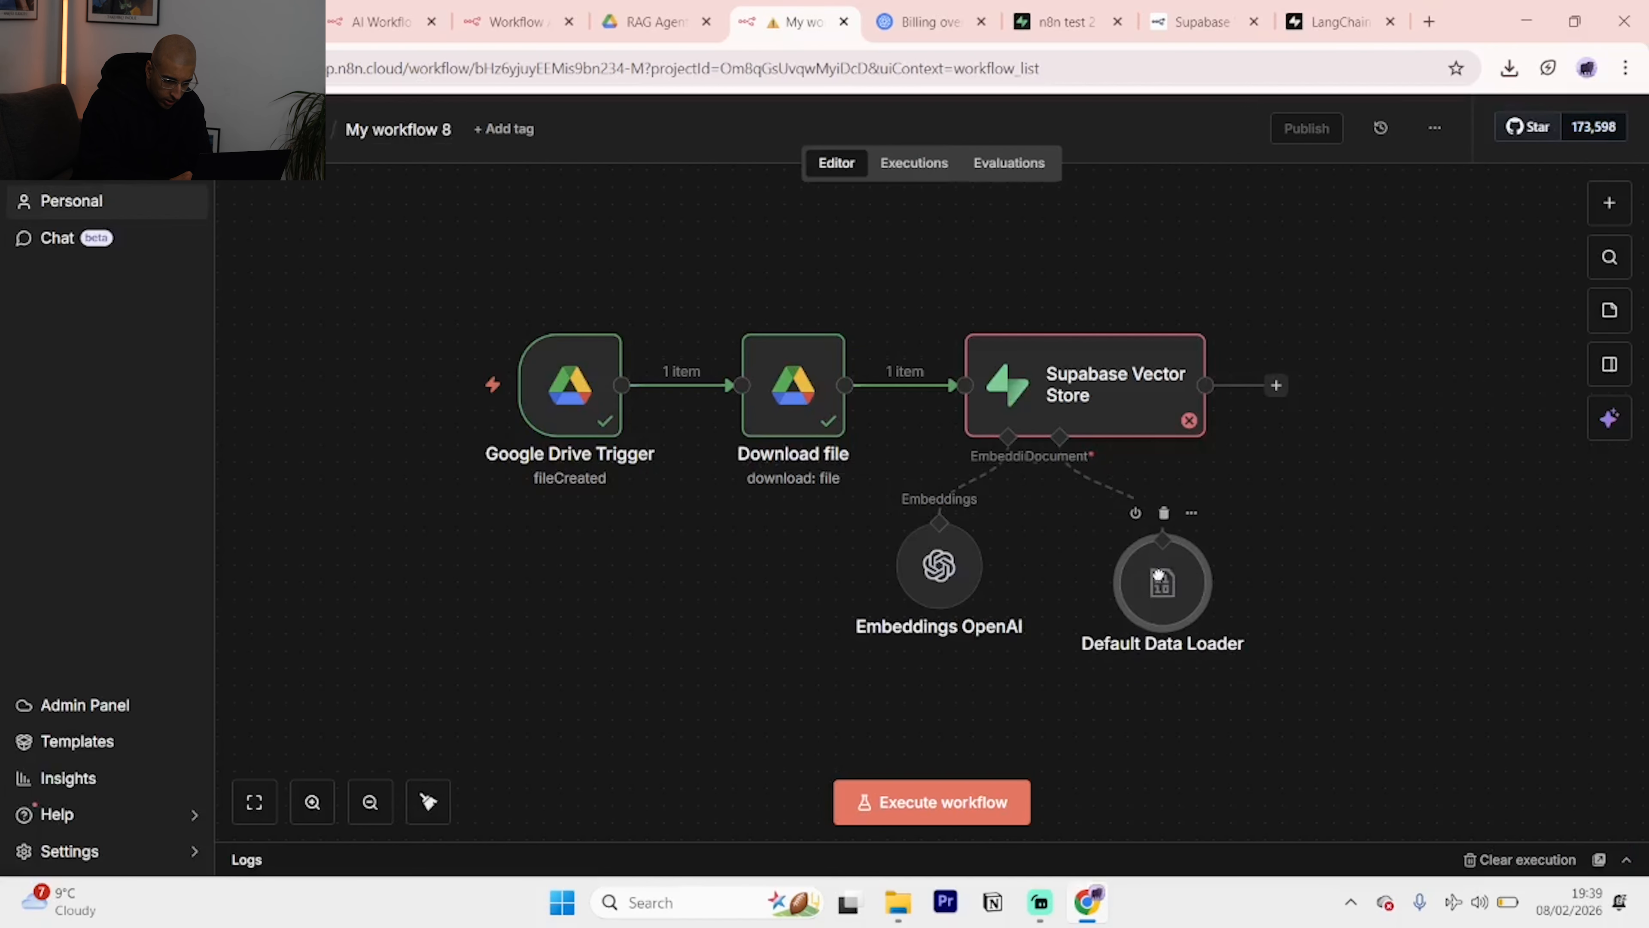
{"action": "left_click_drag", "start_coordinate": [1164, 576], "coordinate": [1111, 559]}
{"action": "left_click_drag", "start_coordinate": [976, 578], "coordinate": [942, 578]}
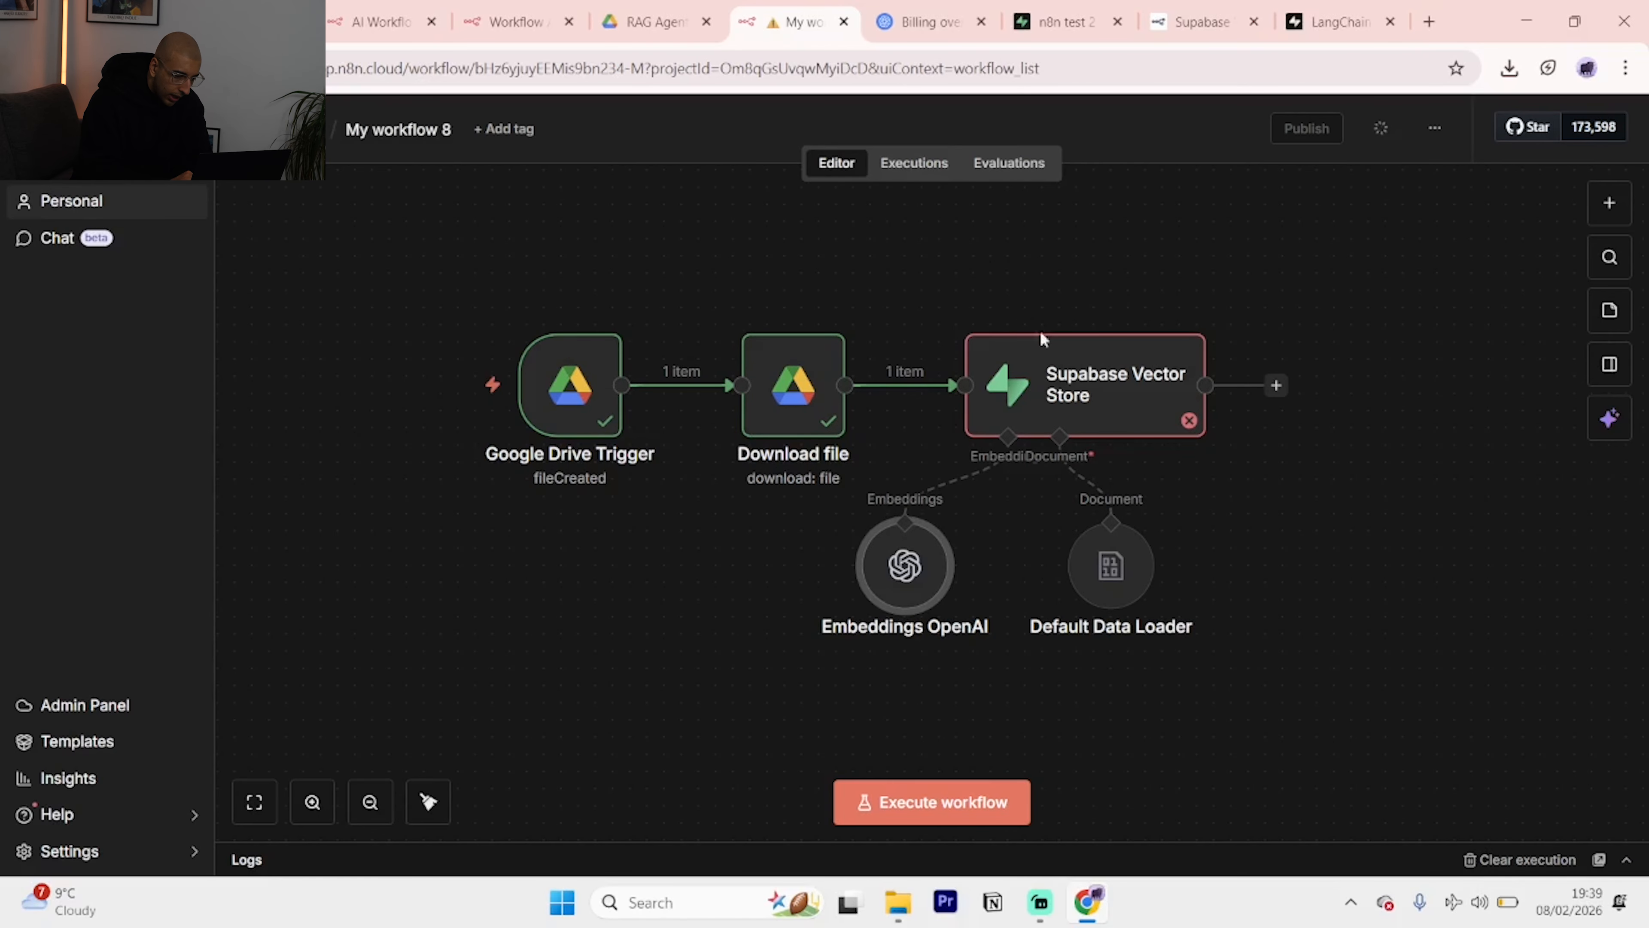
Execute the workflow, then start creating a new Supabase API credential from the Supabase Vector Store node's settings.
{"action": "left_click", "coordinate": [990, 804]}
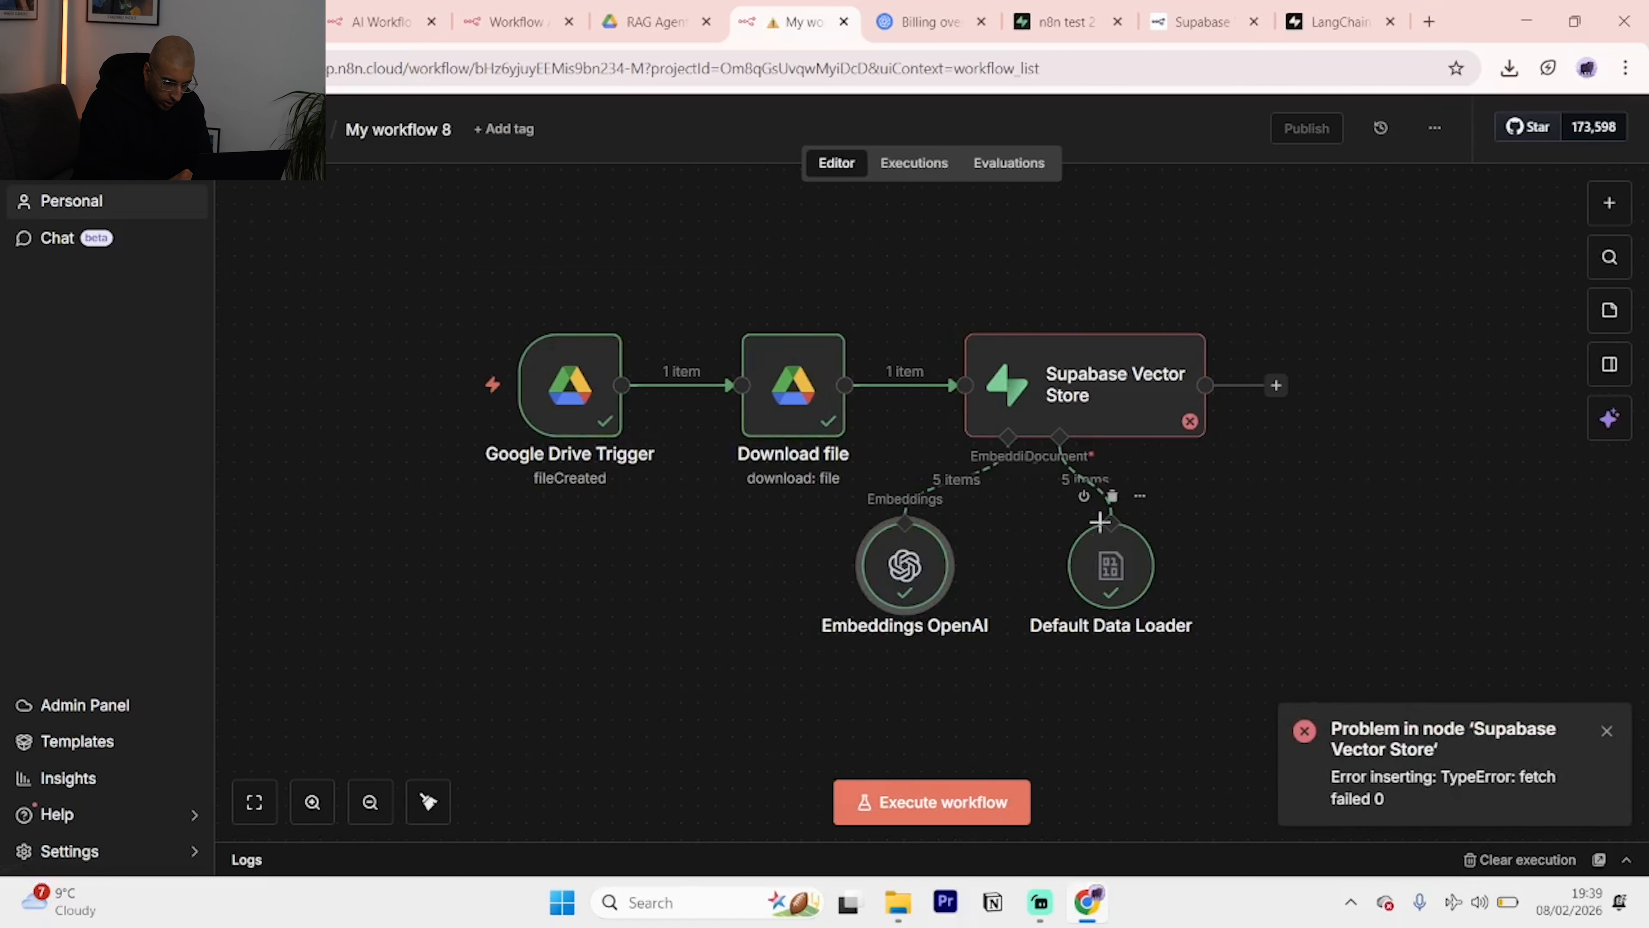
{"action": "double_click", "coordinate": [1115, 396]}
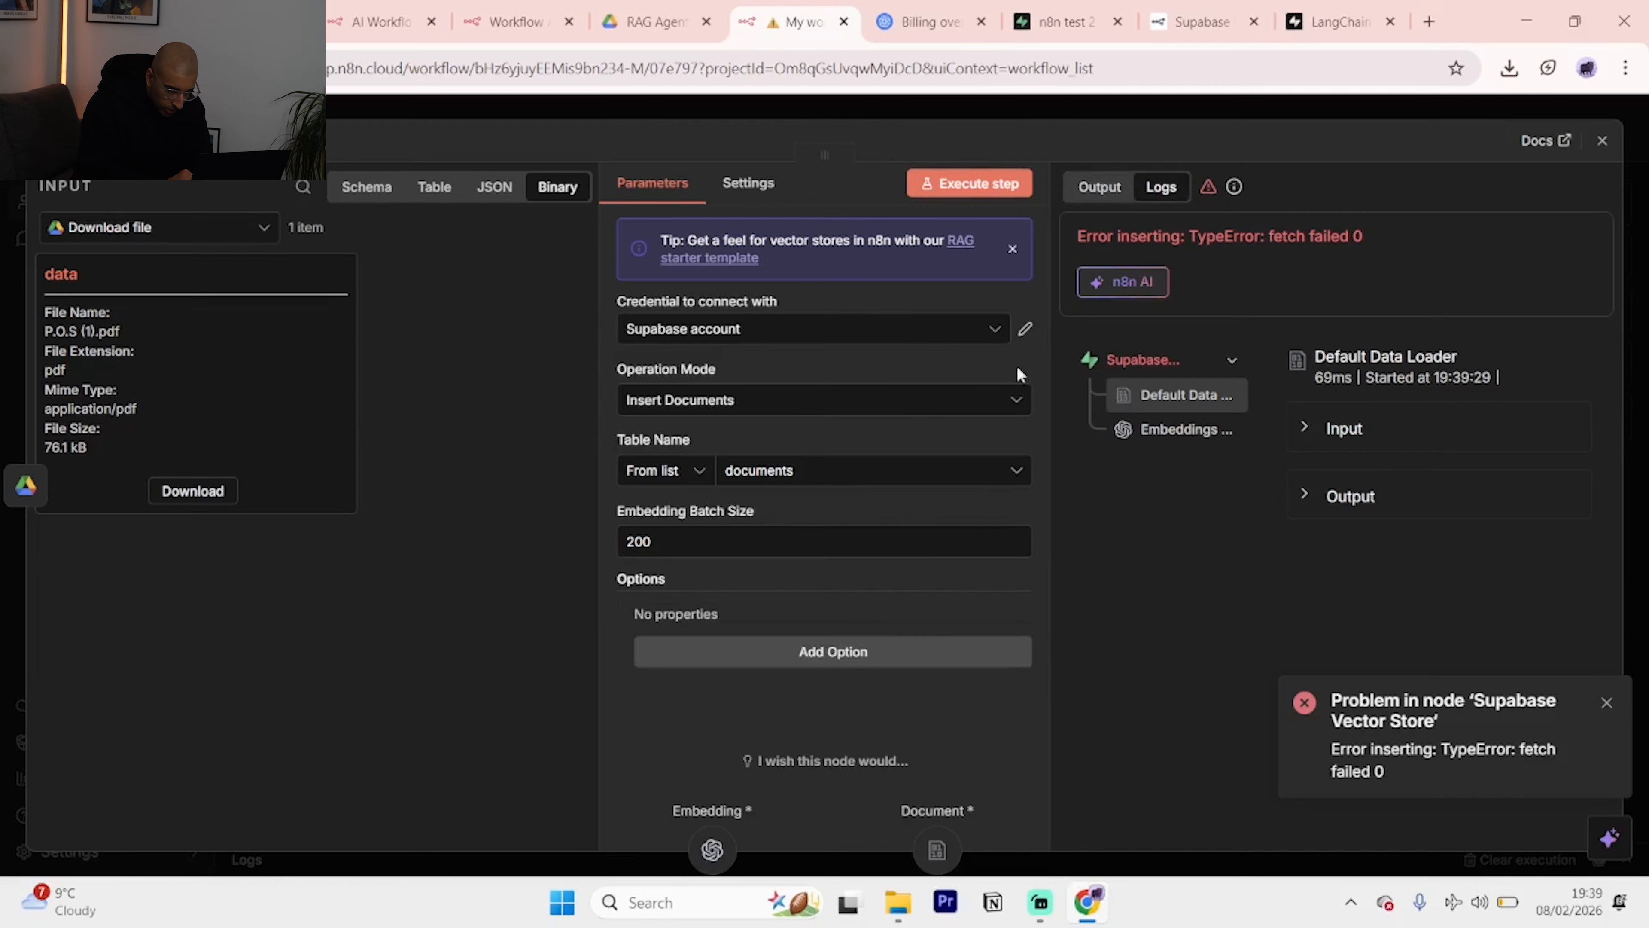
{"action": "left_click", "coordinate": [835, 328]}
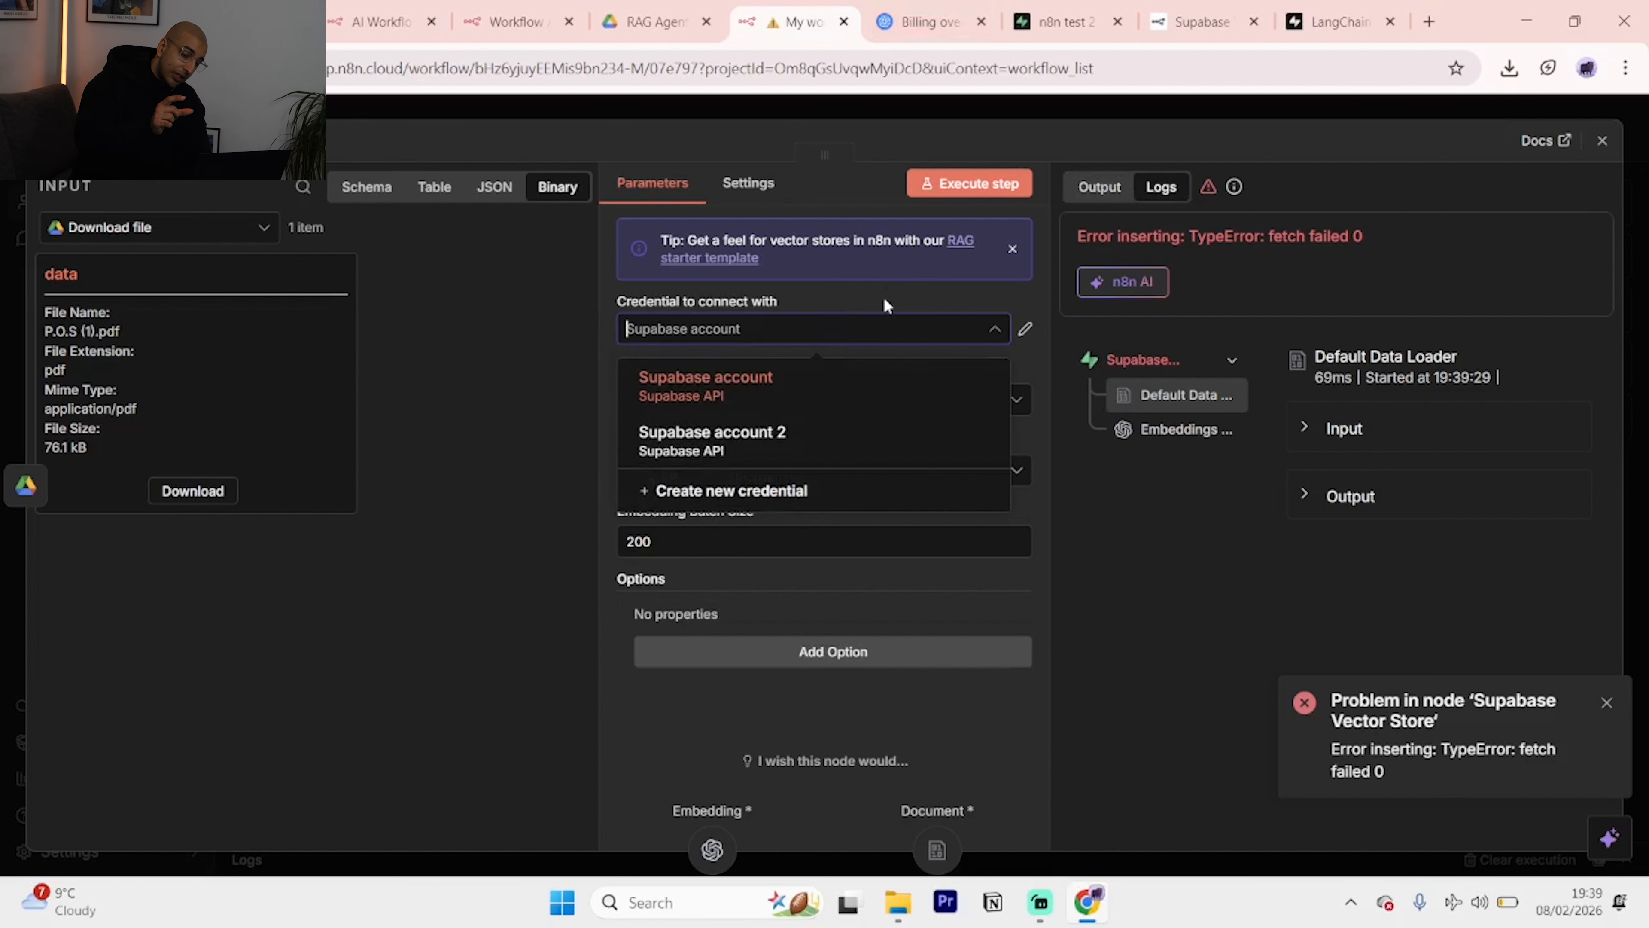
{"action": "left_click", "coordinate": [1065, 22]}
{"action": "left_click", "coordinate": [760, 10]}
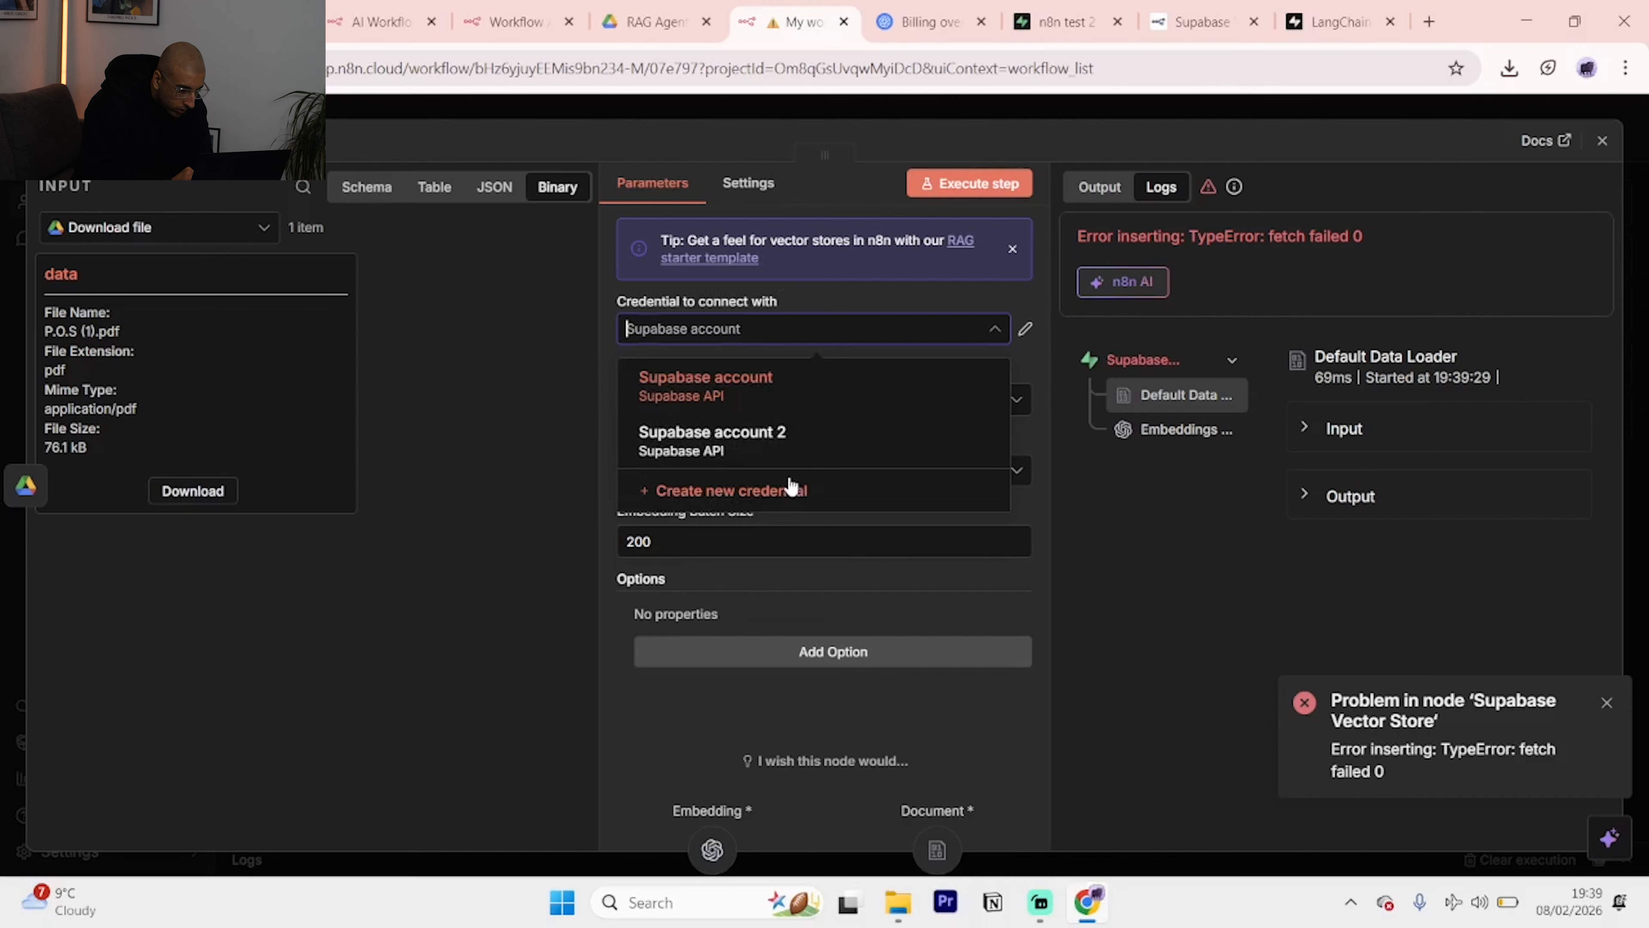
{"action": "left_click", "coordinate": [792, 506]}
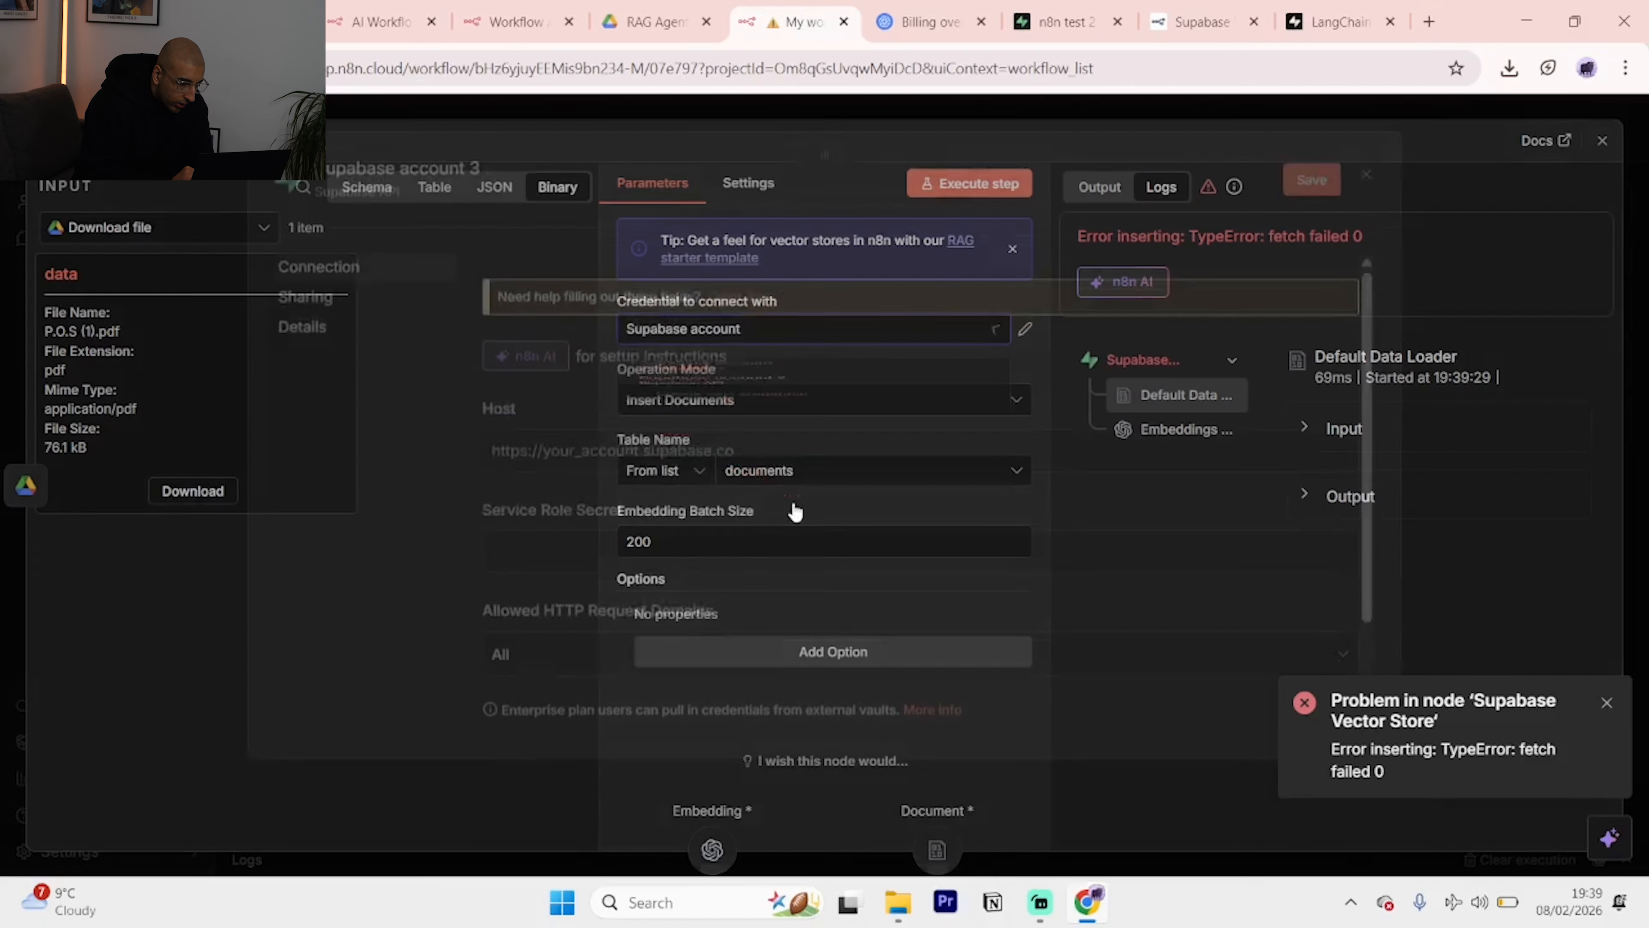
Close the OpenAI billing page and switch to the n8n test 2 project in Supabase.
{"action": "left_click", "coordinate": [928, 22]}
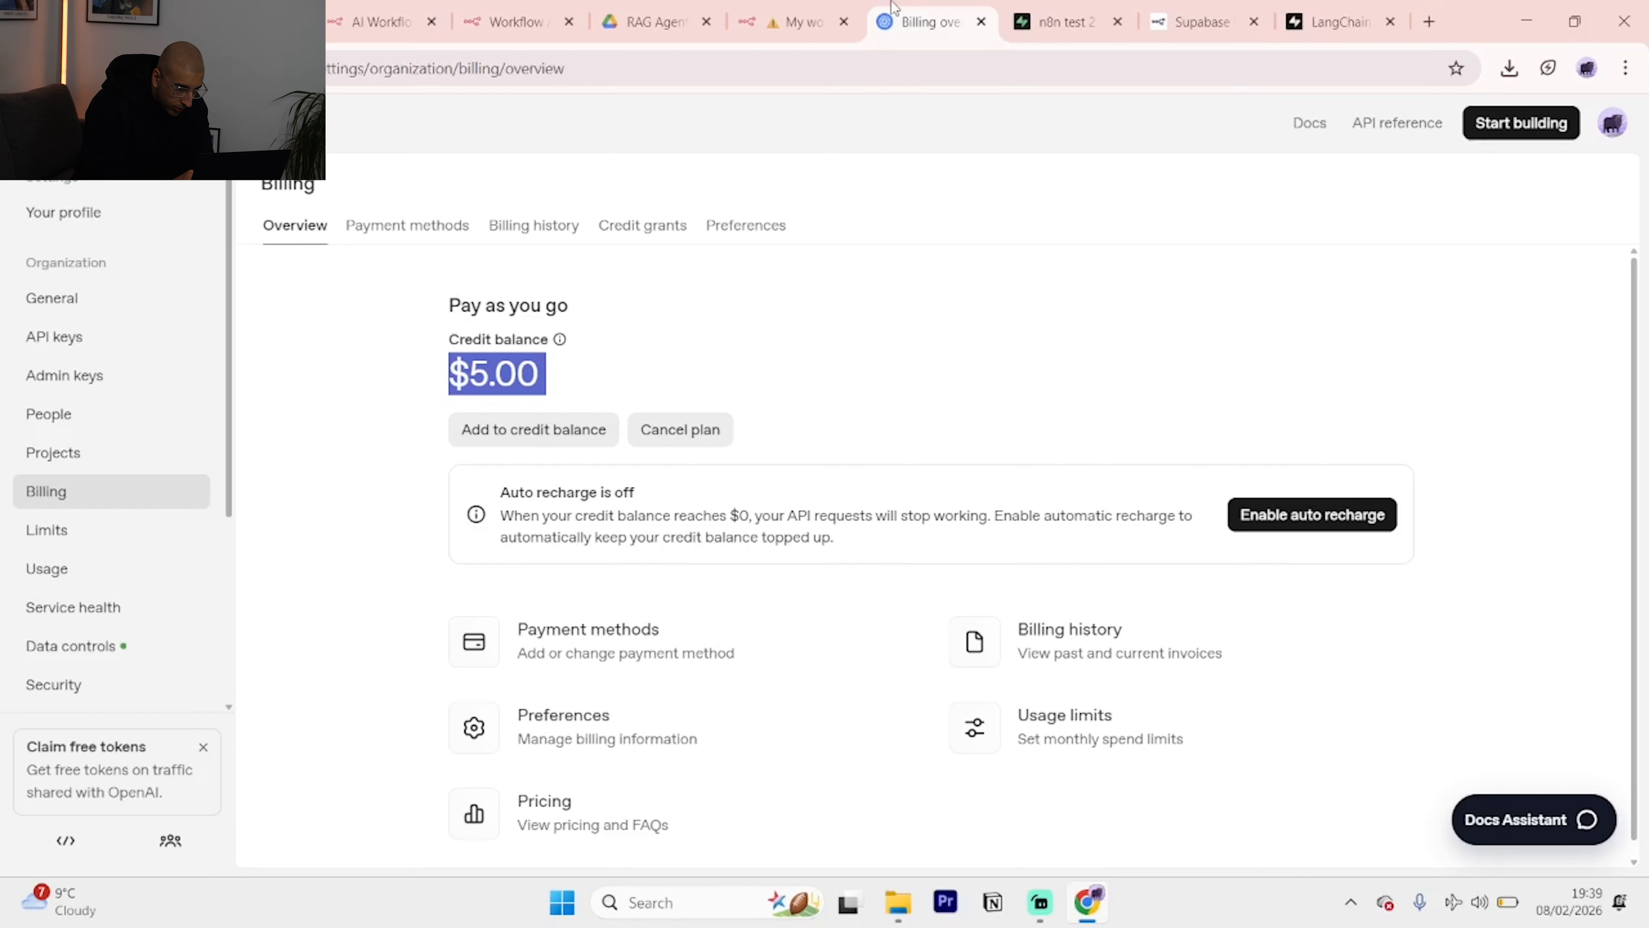
{"action": "left_click", "coordinate": [1026, 8]}
{"action": "left_click", "coordinate": [927, 9]}
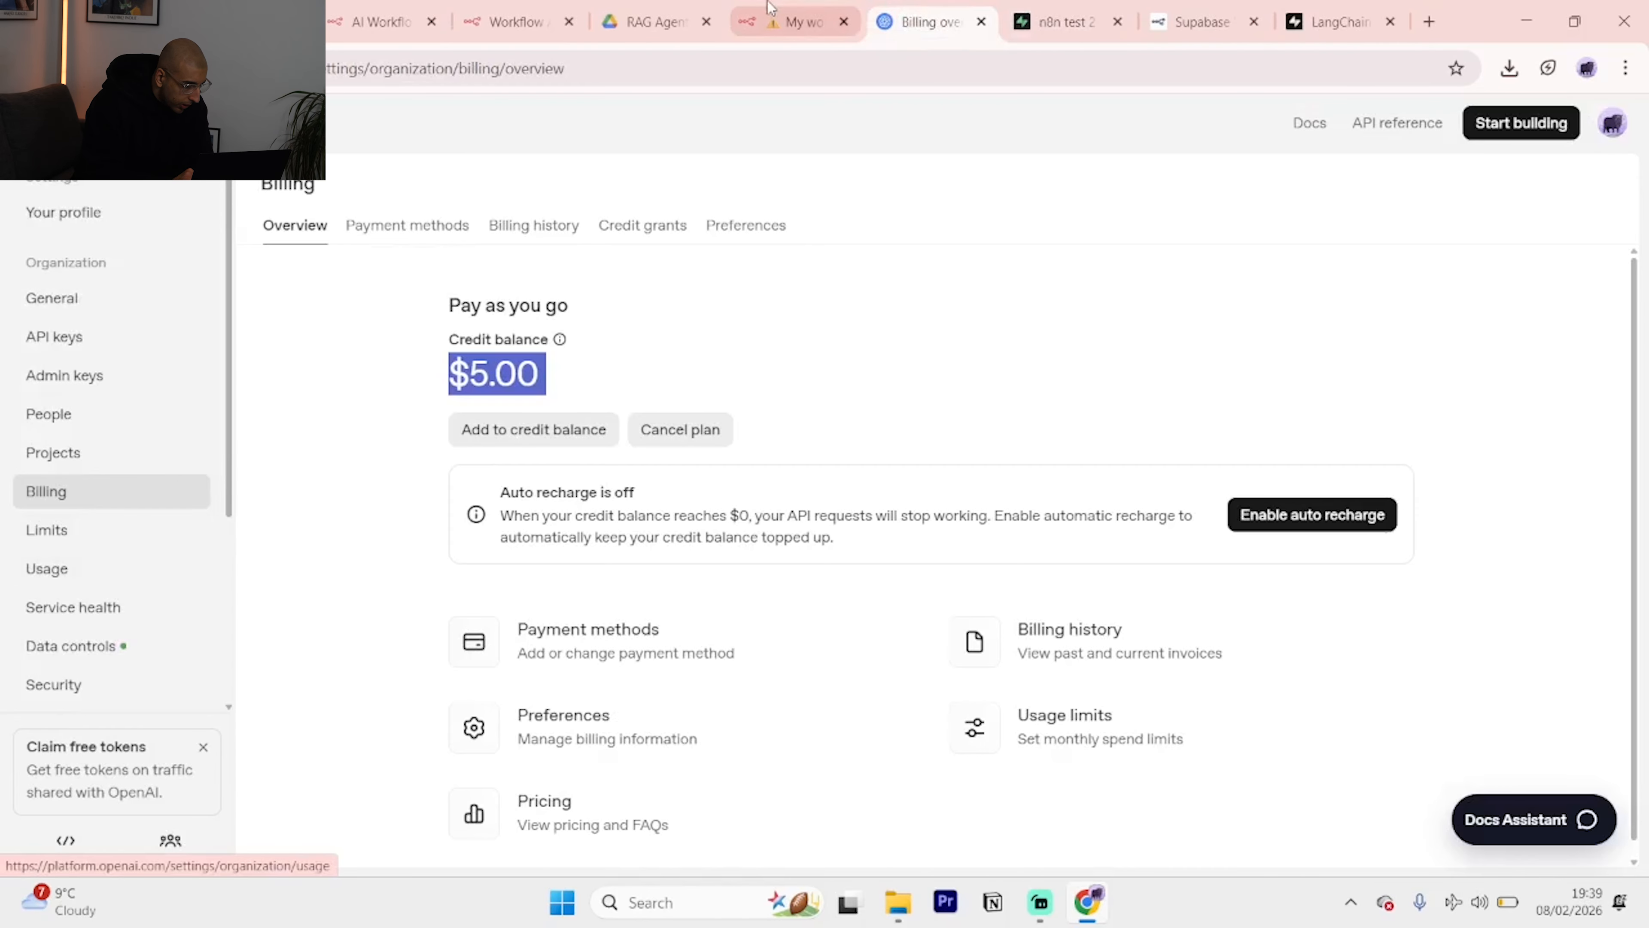
{"action": "left_click", "coordinate": [981, 22]}
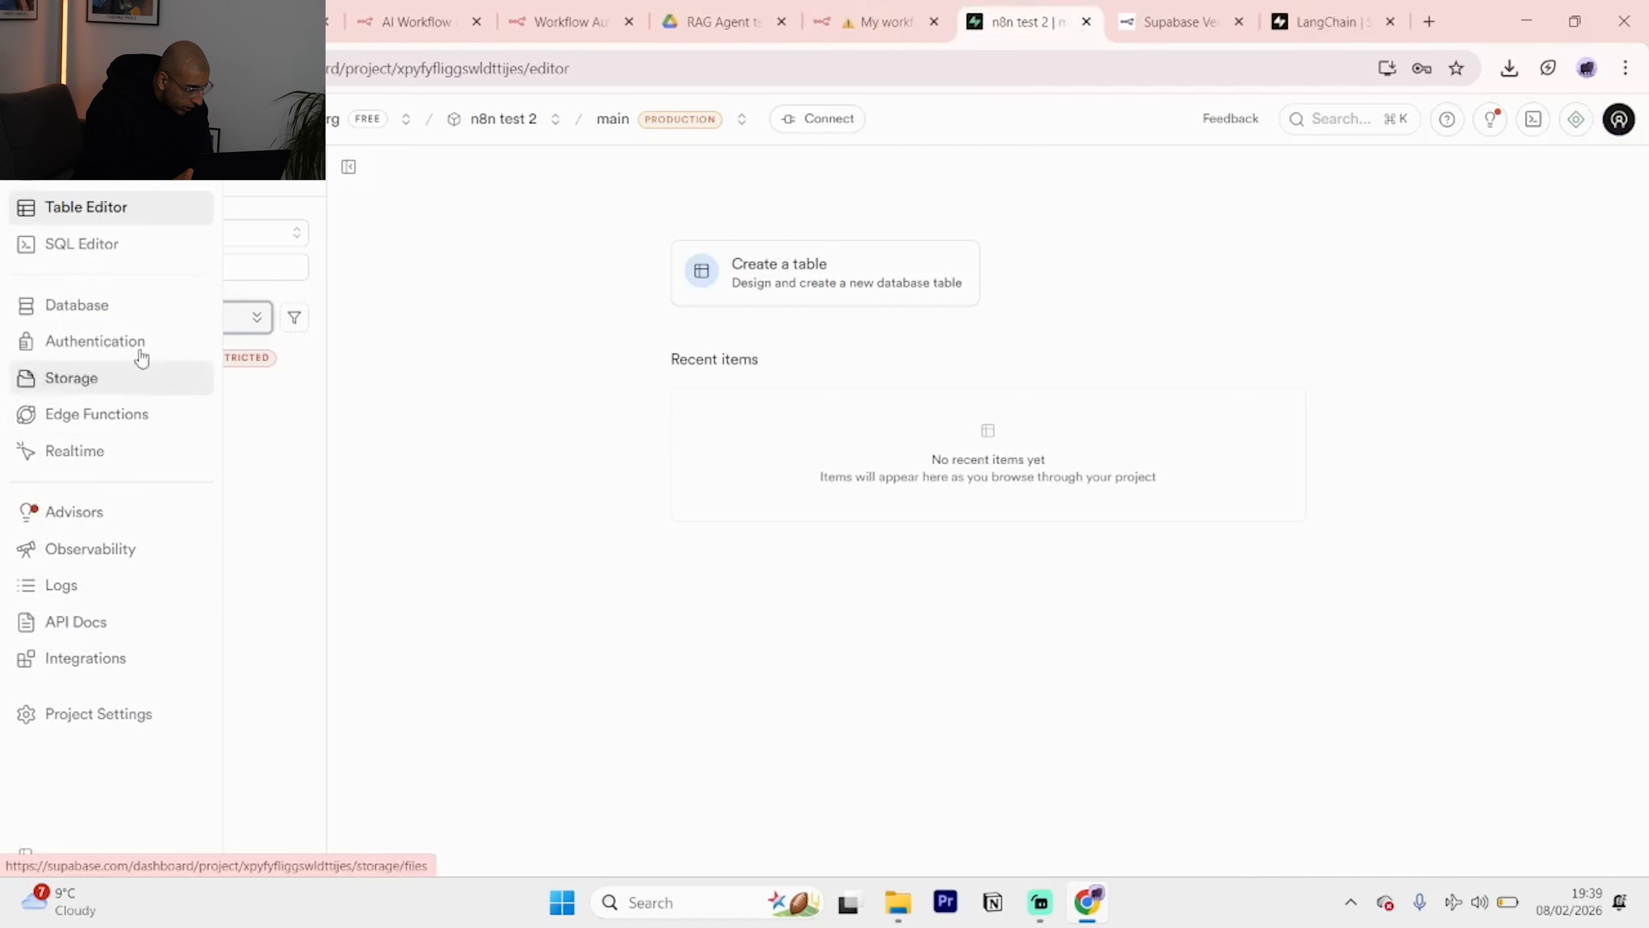
Open the API keys in the Supabase project's settings and copy the default secret key.
{"action": "left_click", "coordinate": [143, 723]}
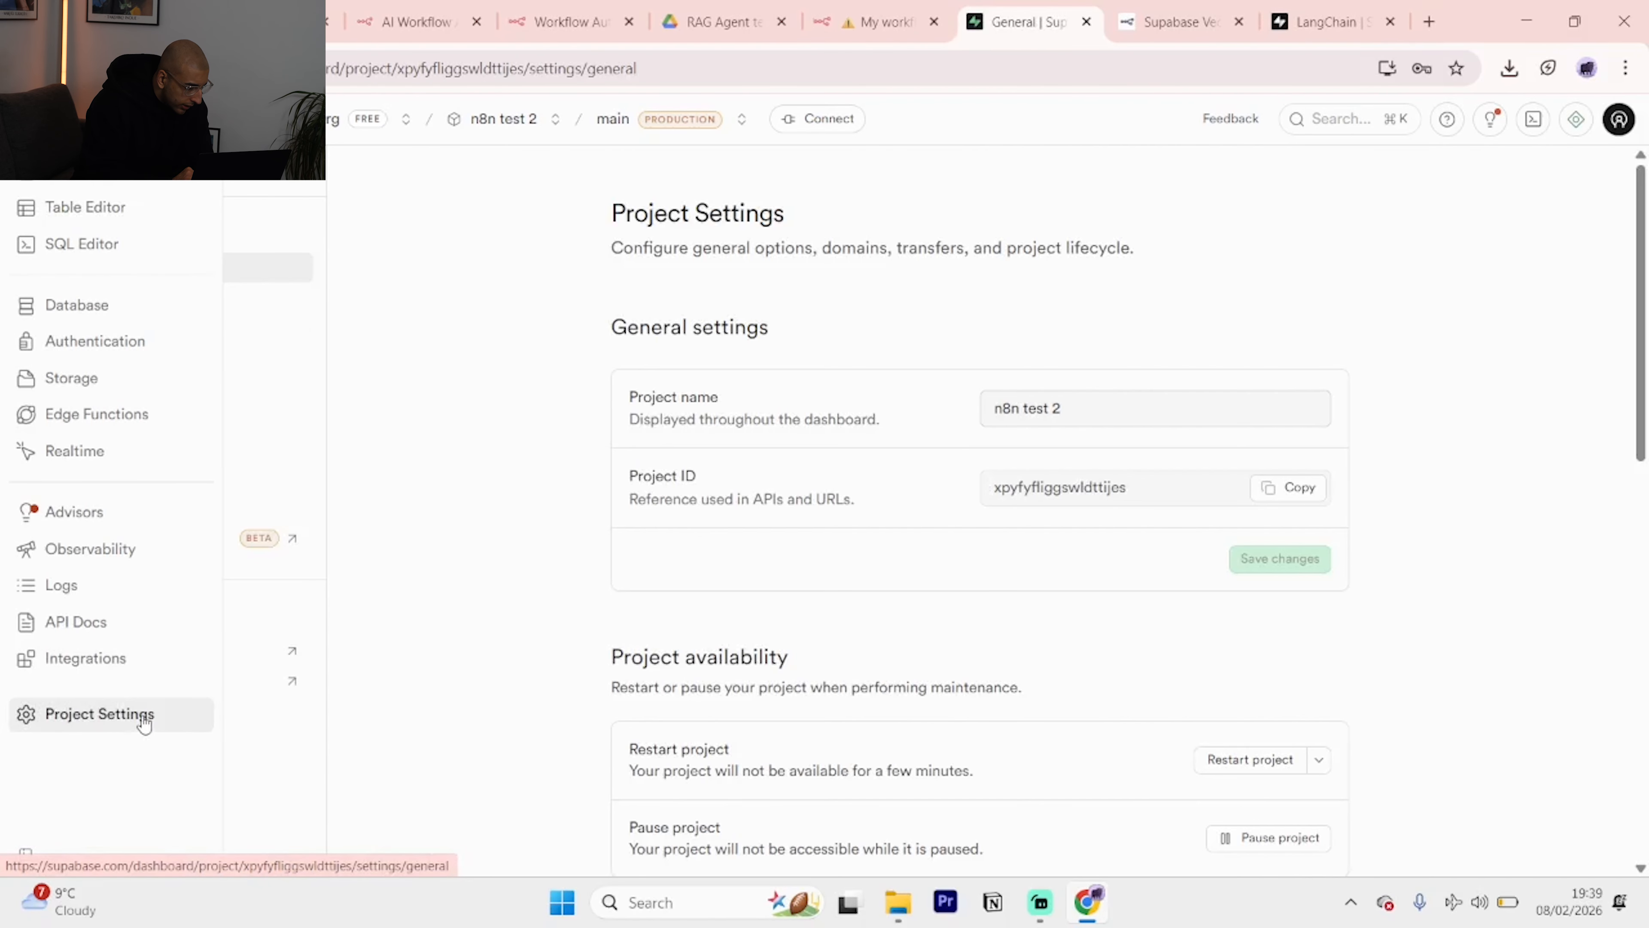
{"action": "left_click", "coordinate": [115, 420]}
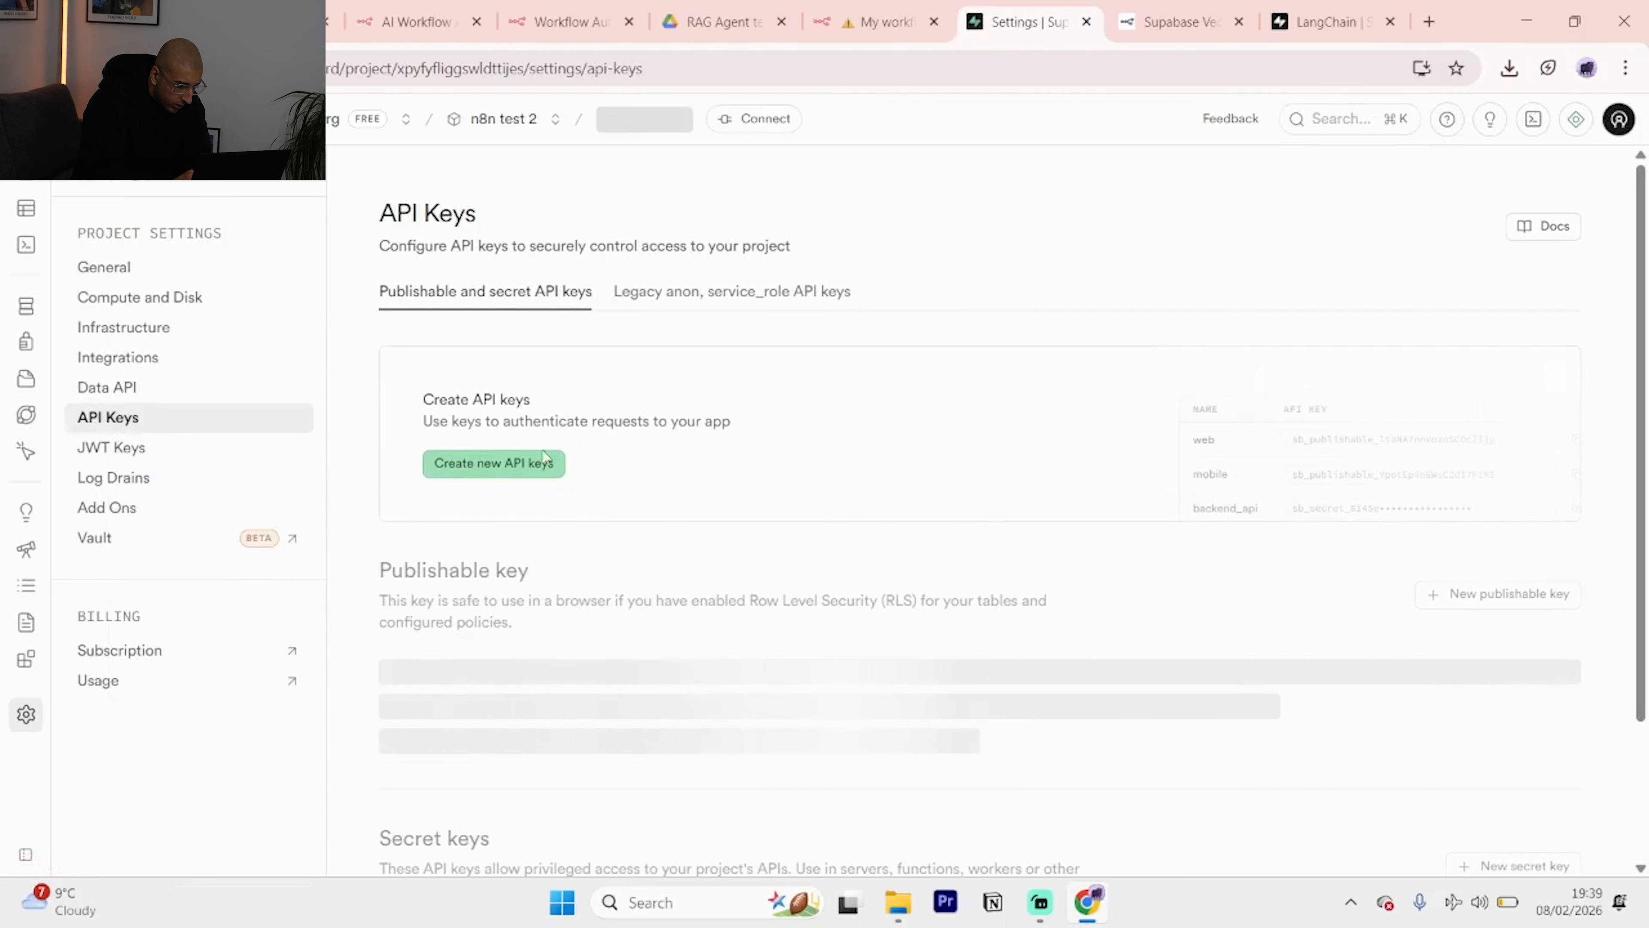
{"action": "scroll", "coordinate": [610, 539], "scroll_direction": "down", "scroll_amount": 3}
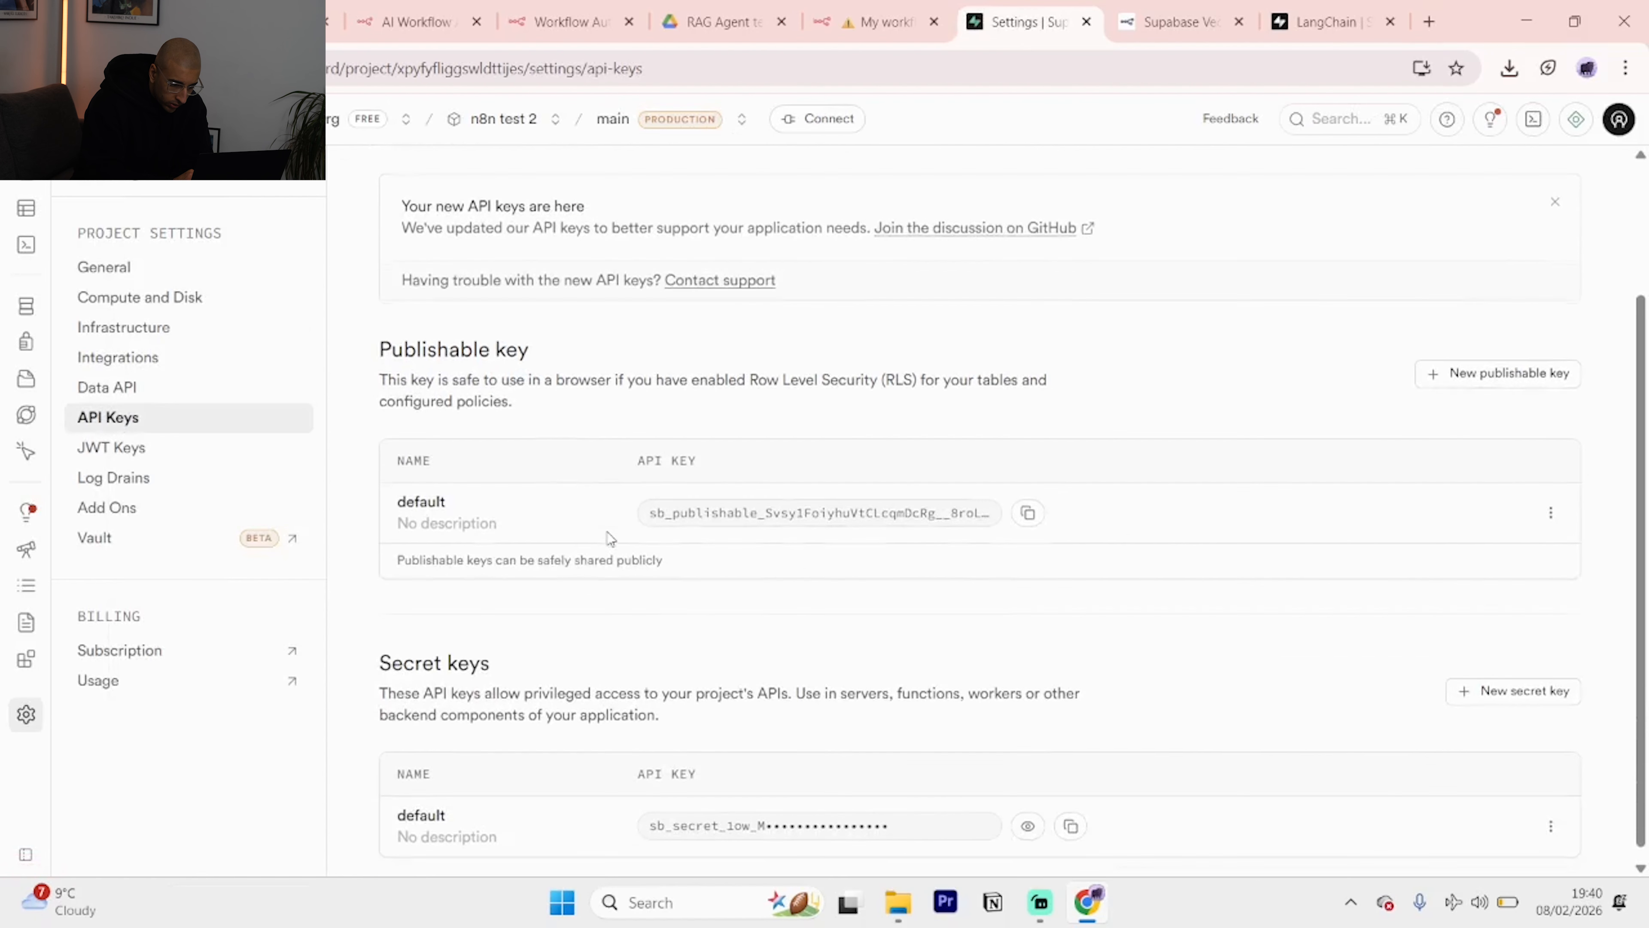
{"action": "left_click", "coordinate": [1070, 812]}
{"action": "left_click", "coordinate": [942, 9]}
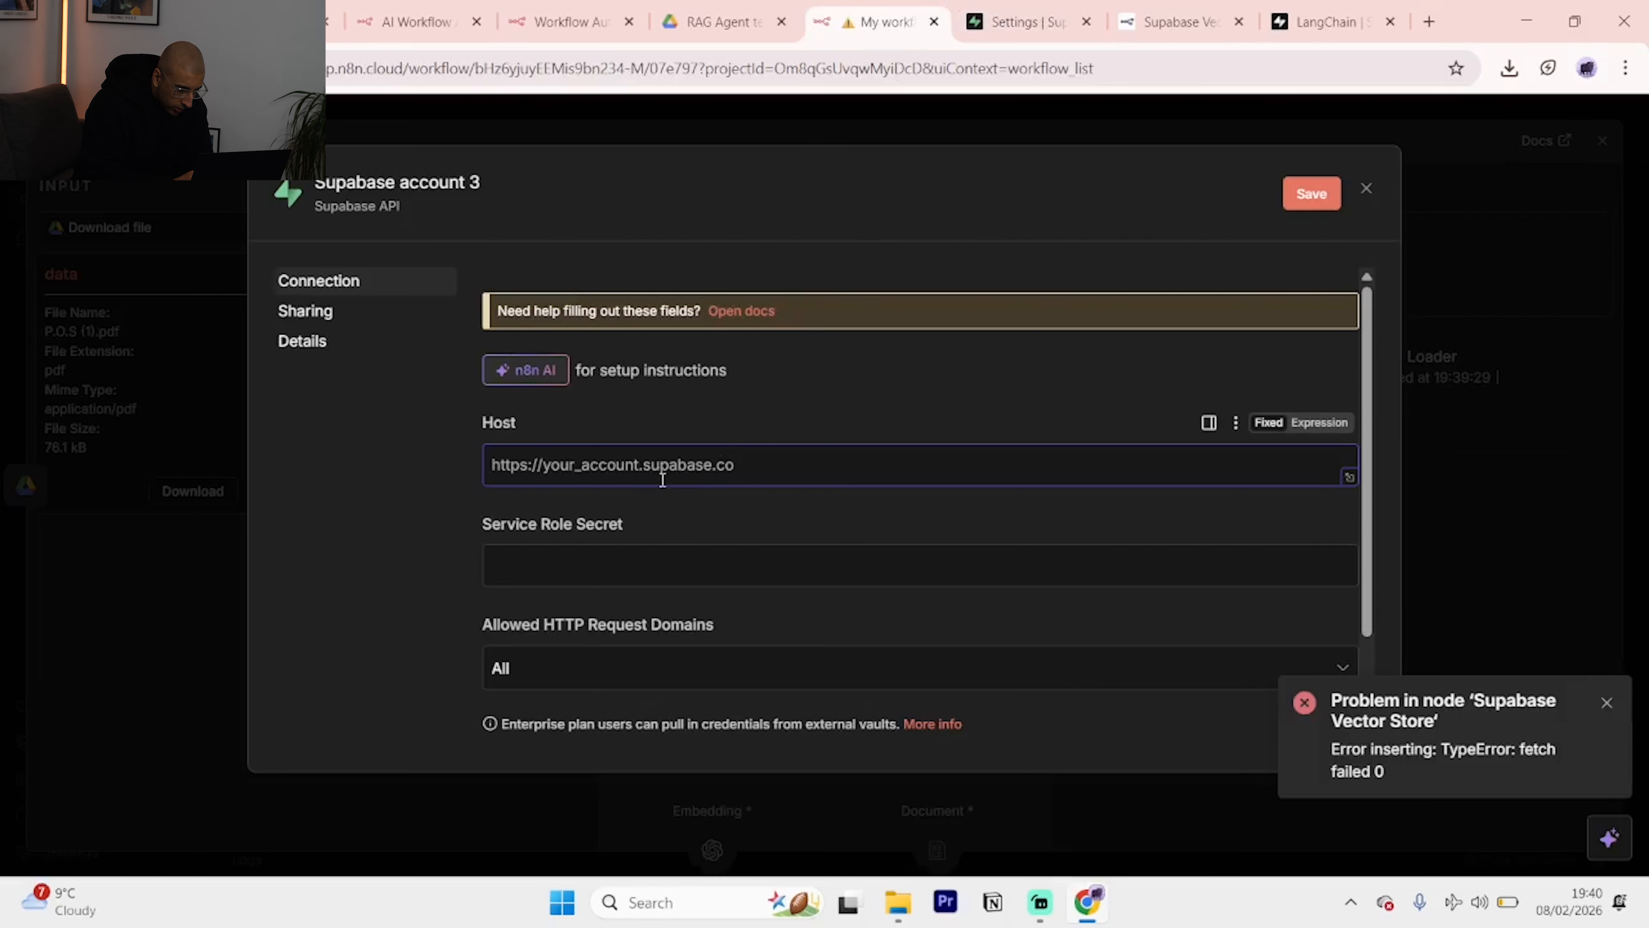
{"action": "scroll", "coordinate": [674, 543], "scroll_direction": "down", "scroll_amount": 2}
{"action": "scroll", "coordinate": [674, 543], "scroll_direction": "up", "scroll_amount": 1}
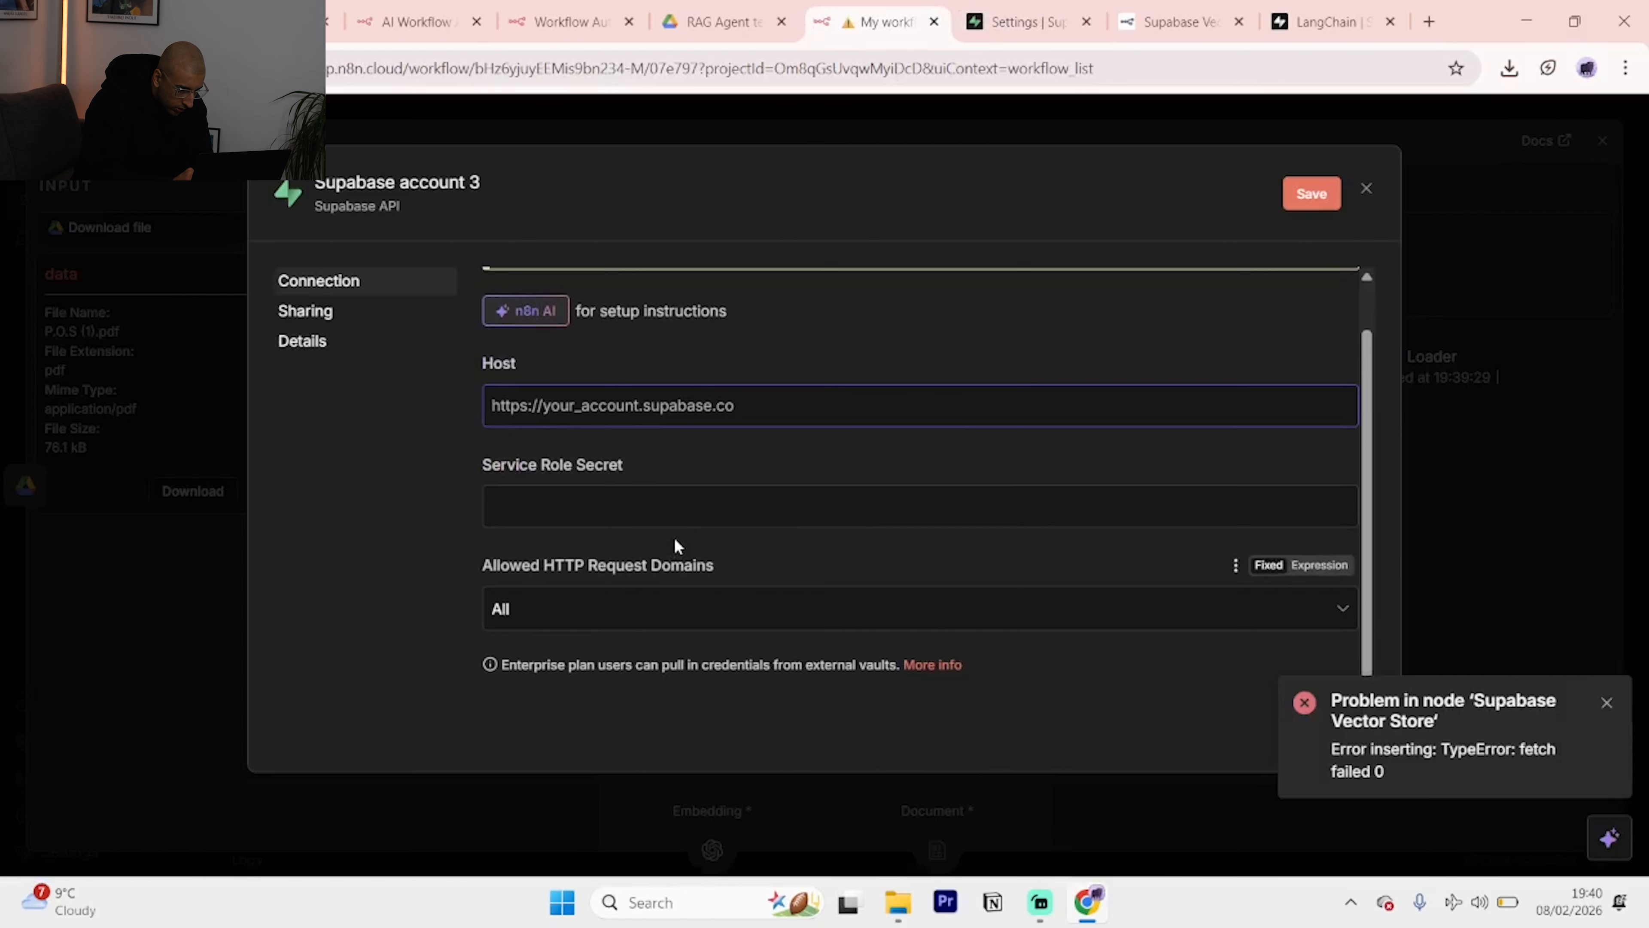
{"action": "key", "text": "ctrl+v"}
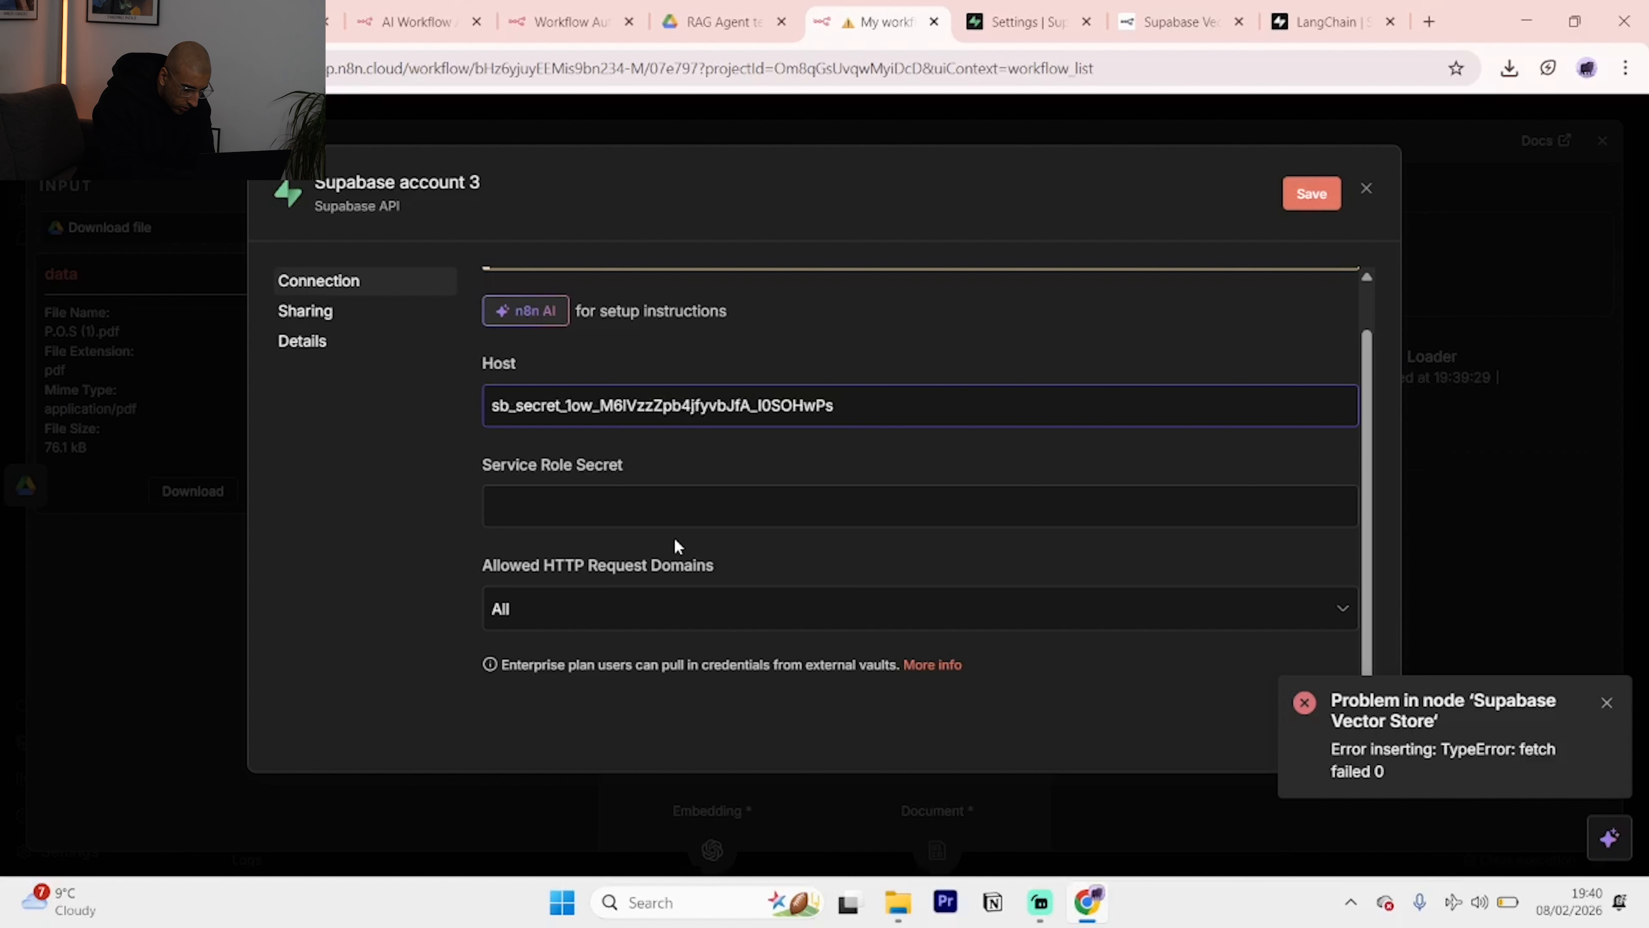
{"action": "key", "text": "ctrl+z"}
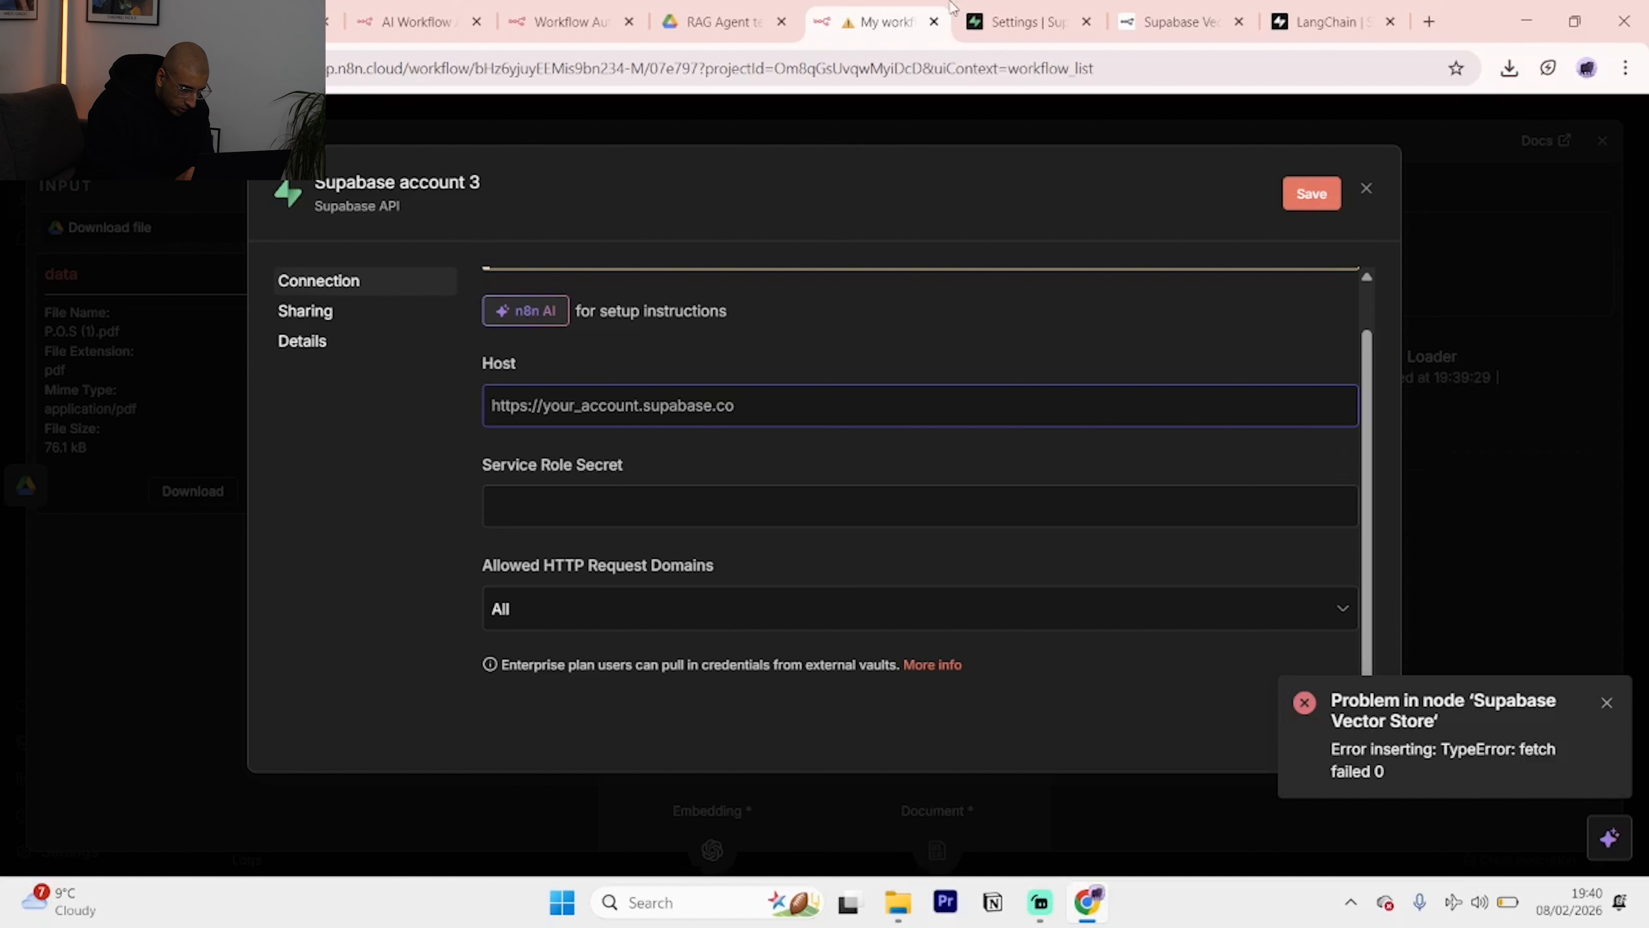
Copy the default secret key from Supabase again and paste it into the n8n credential's Service Role Secret.
{"action": "left_click", "coordinate": [971, 12]}
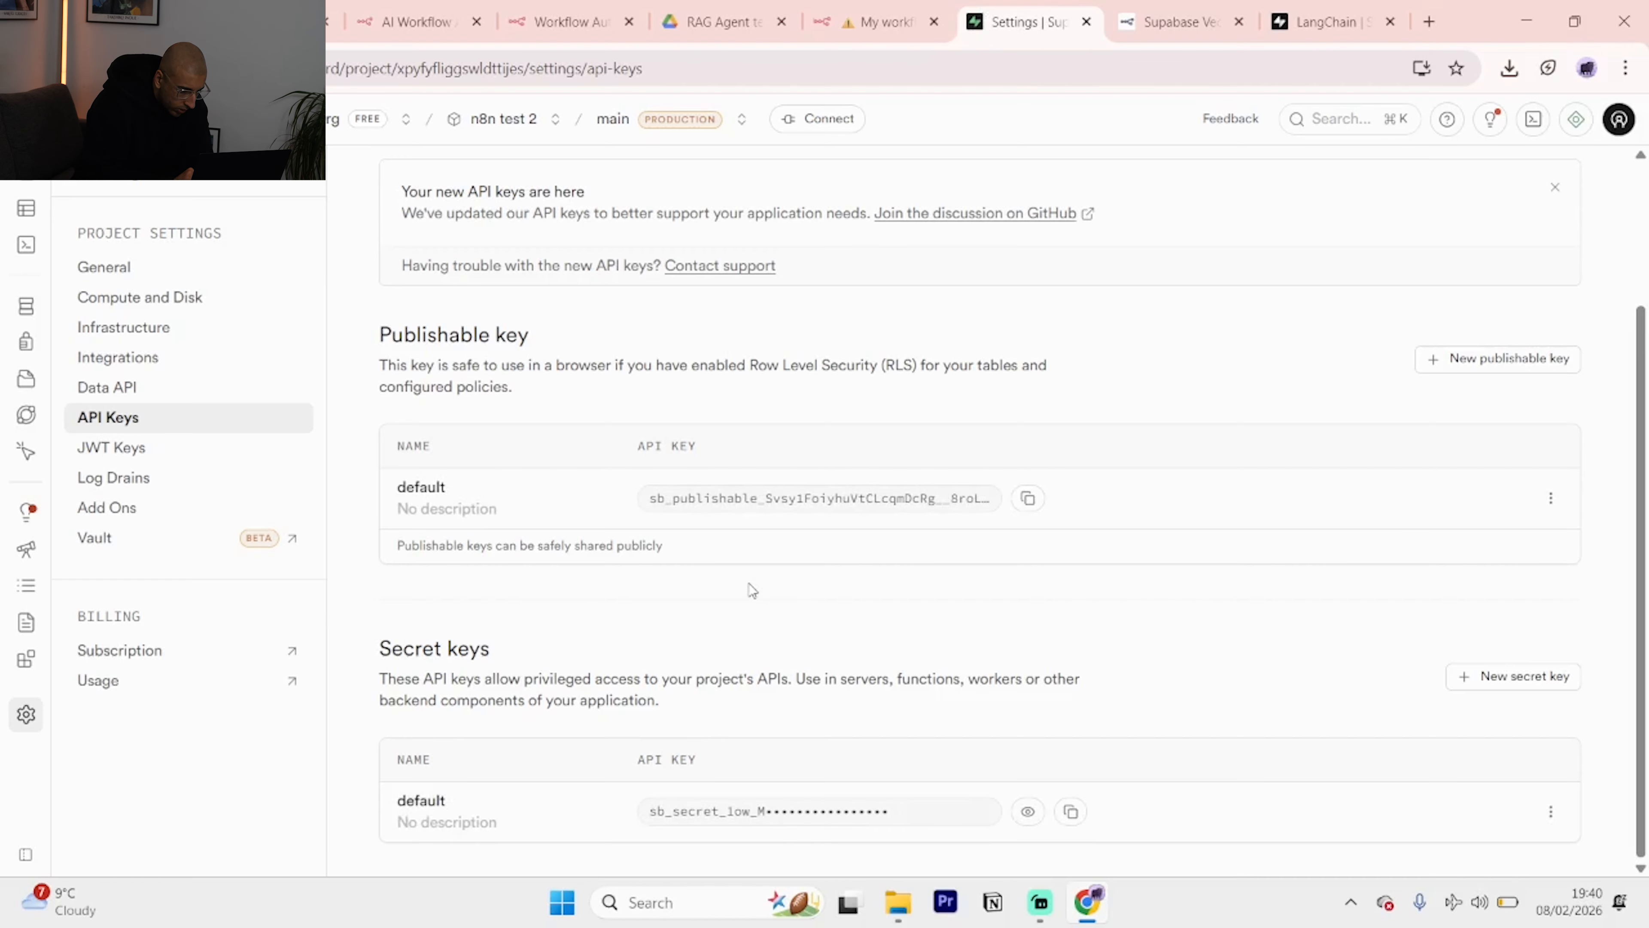
{"action": "left_click", "coordinate": [1066, 820]}
{"action": "left_click", "coordinate": [866, 11]}
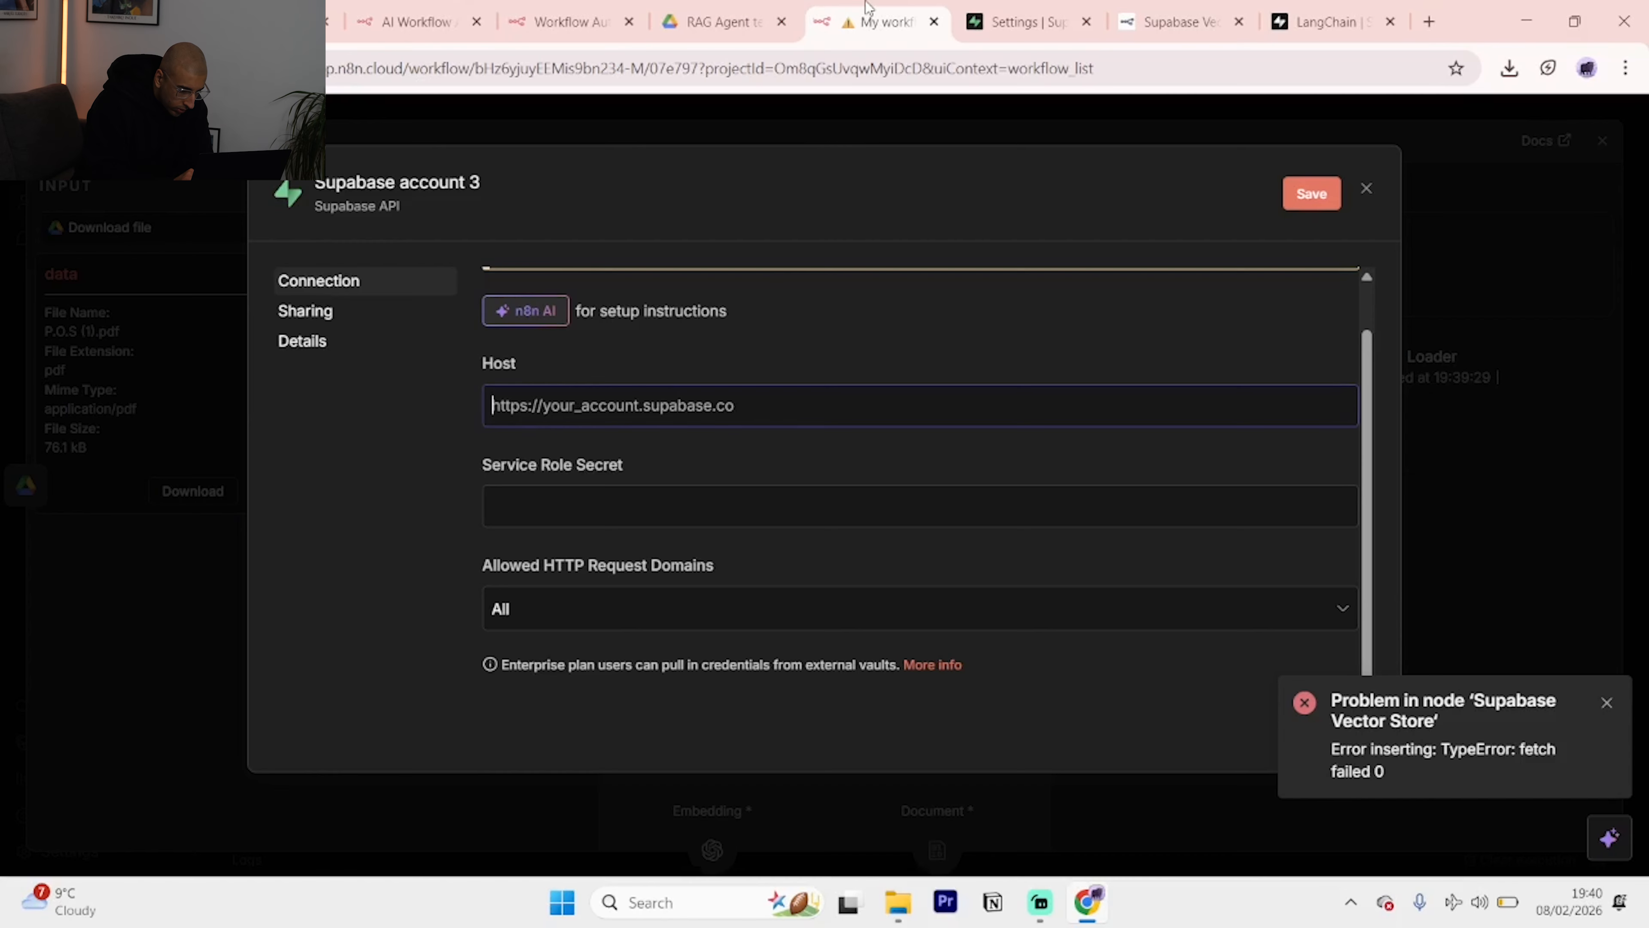
{"action": "left_click", "coordinate": [614, 512]}
{"action": "key", "text": "ctrl+v"}
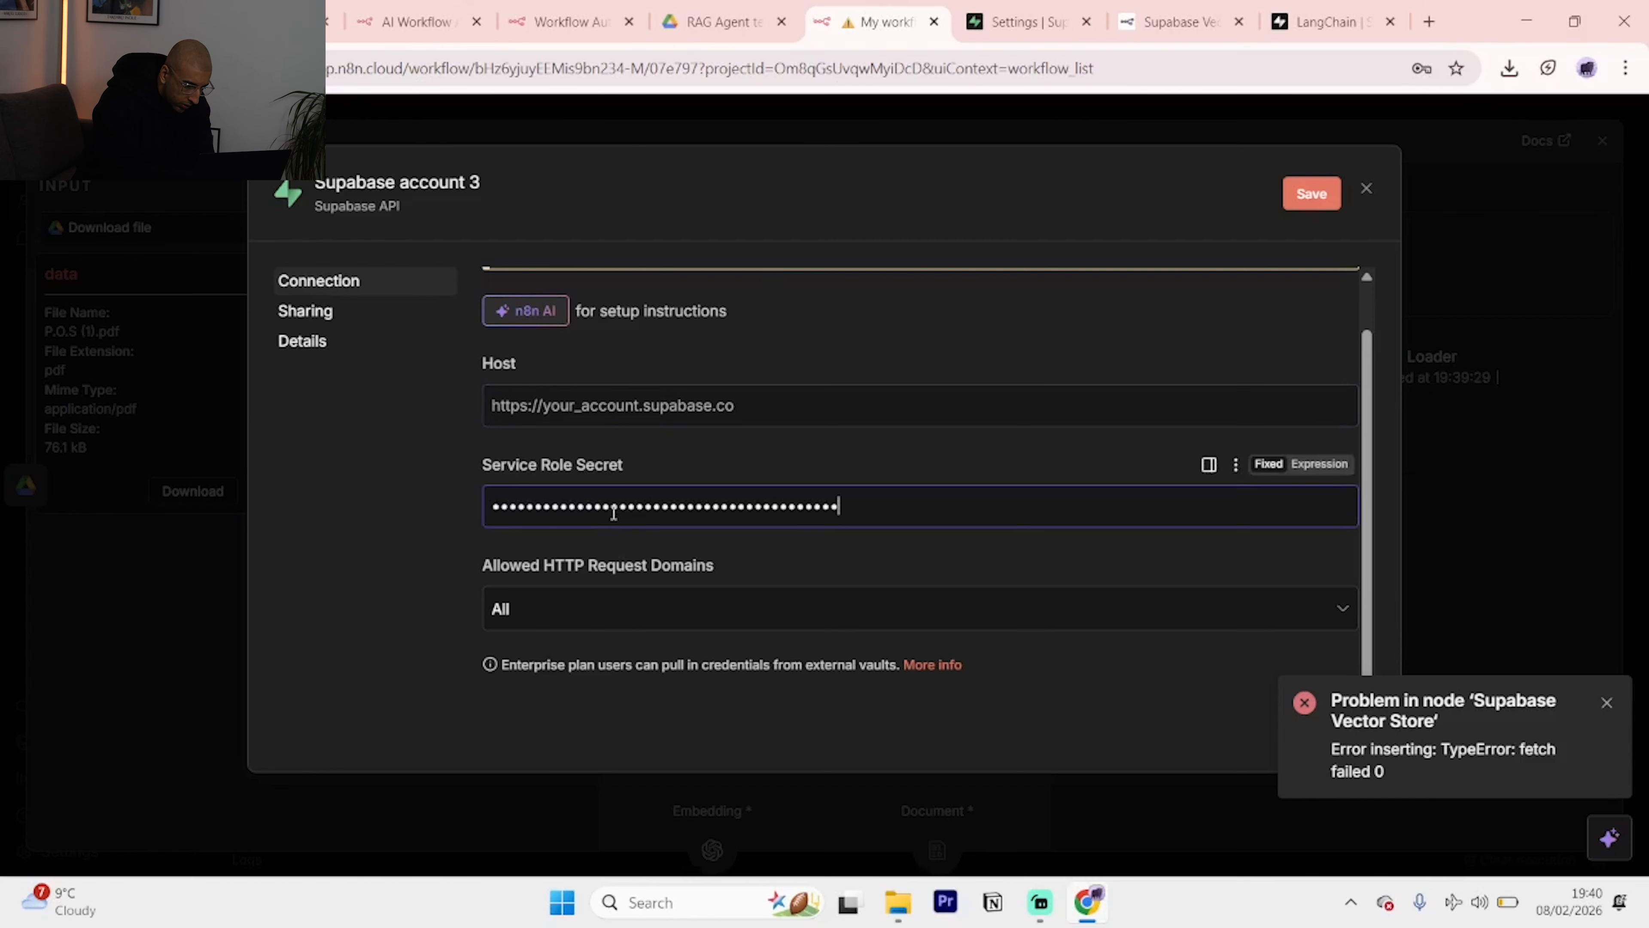
Copy the project URL from the n8n test 2 project overview into the n8n credential's Host and save the credential.
{"action": "left_click", "coordinate": [1025, 20]}
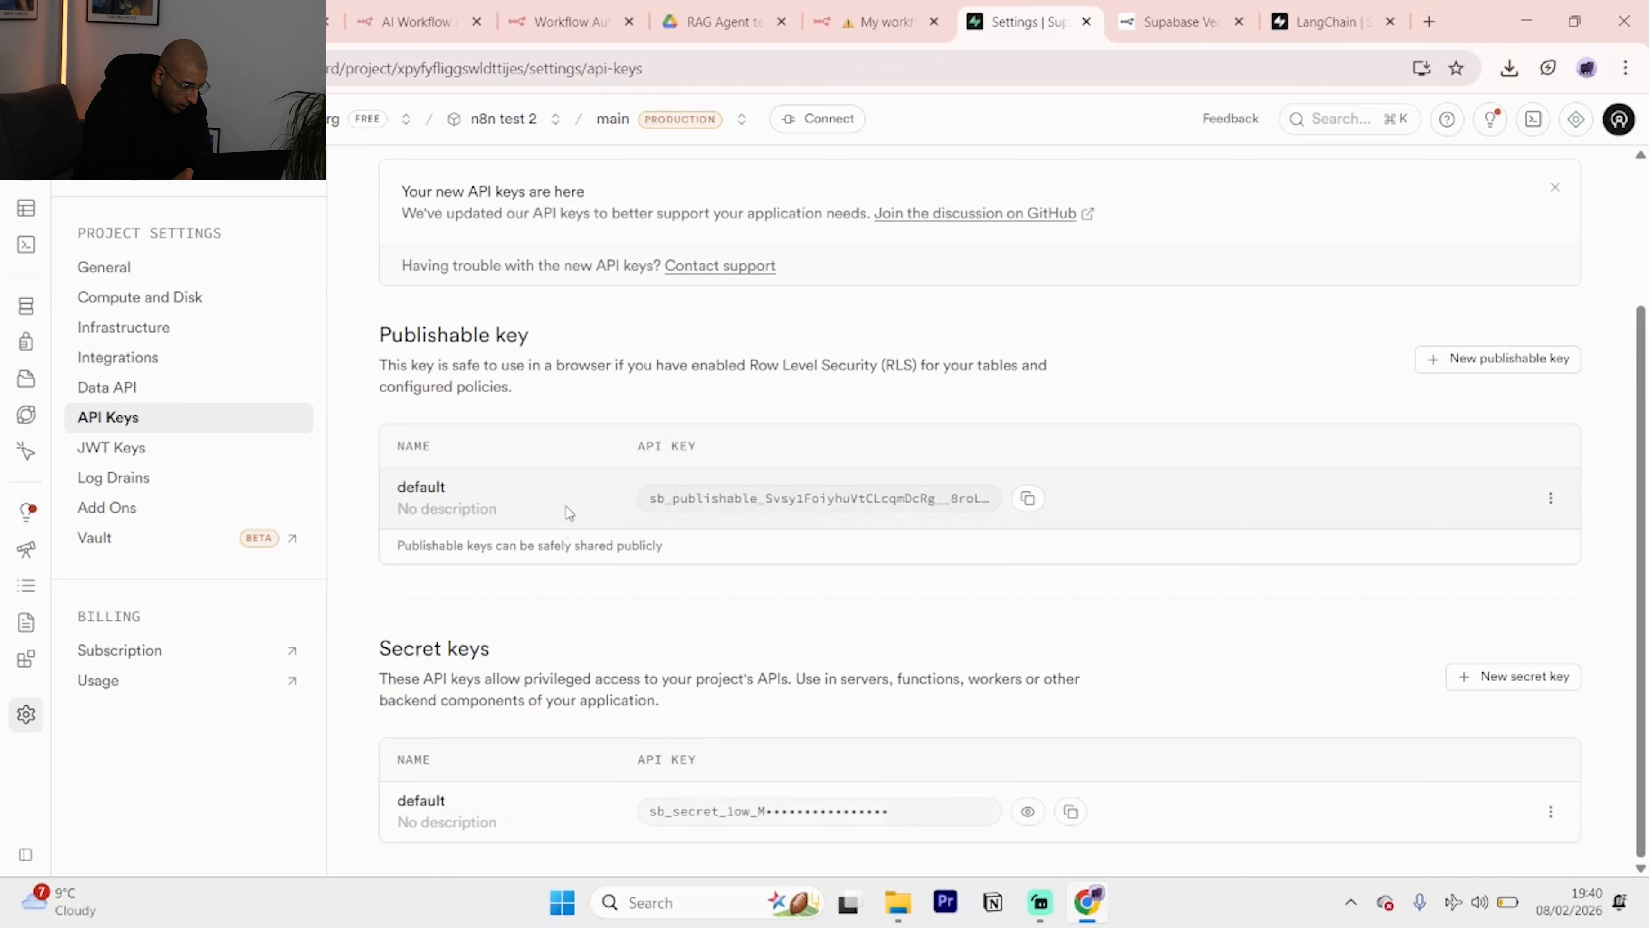
{"action": "left_click", "coordinate": [884, 14]}
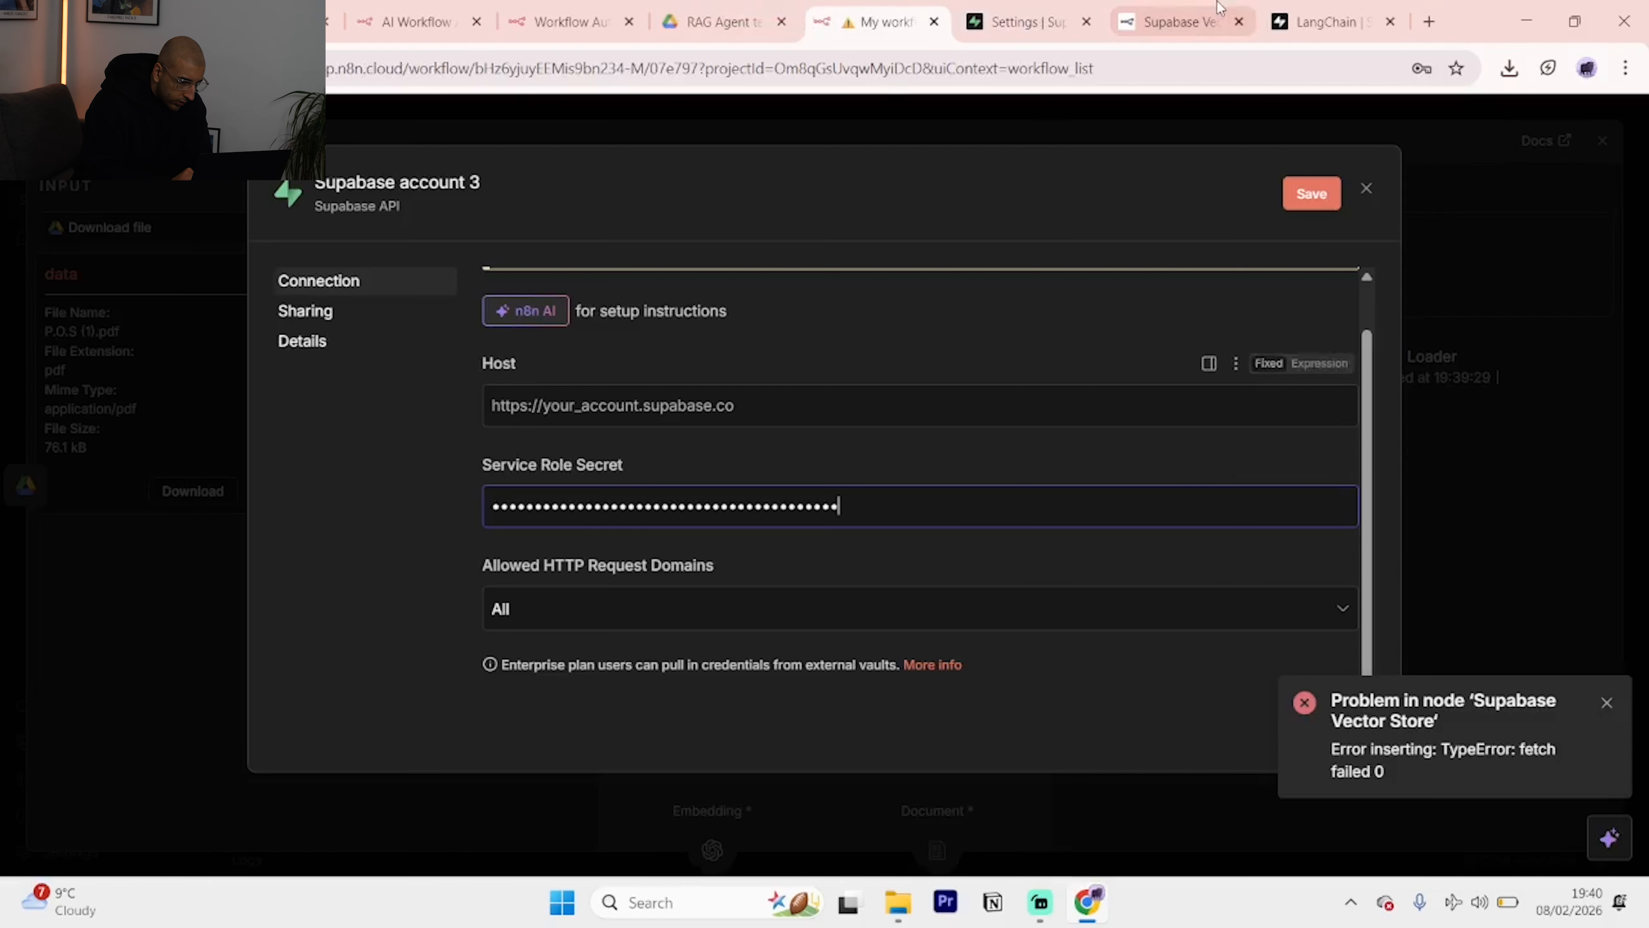
{"action": "left_click", "coordinate": [1042, 7]}
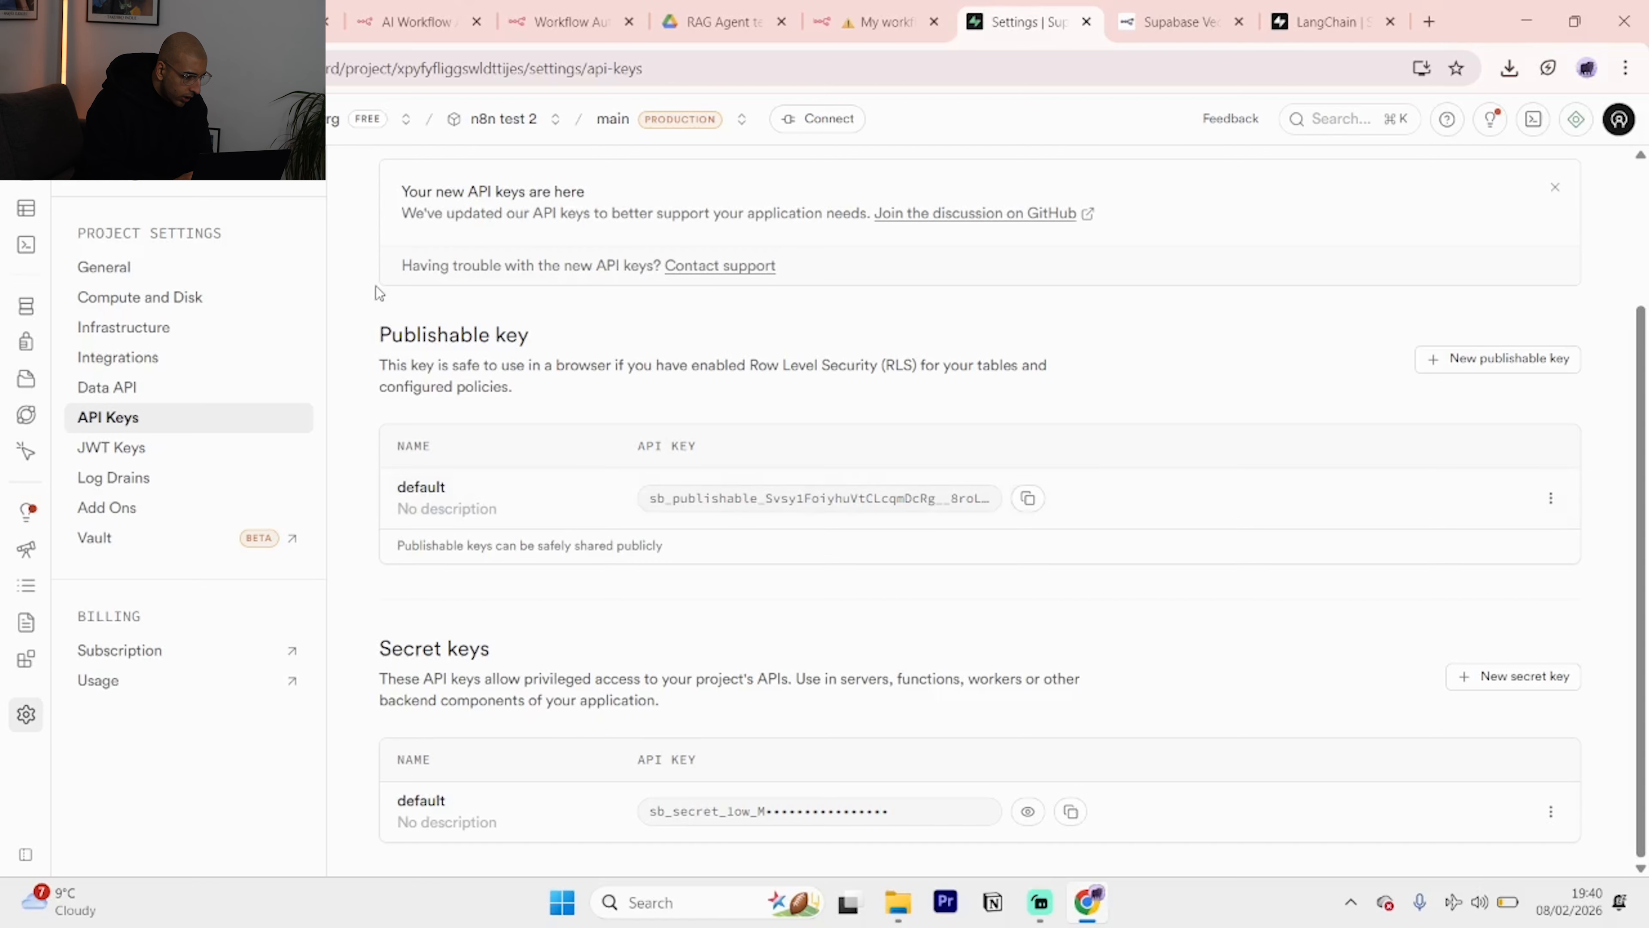
{"action": "left_click", "coordinate": [162, 270]}
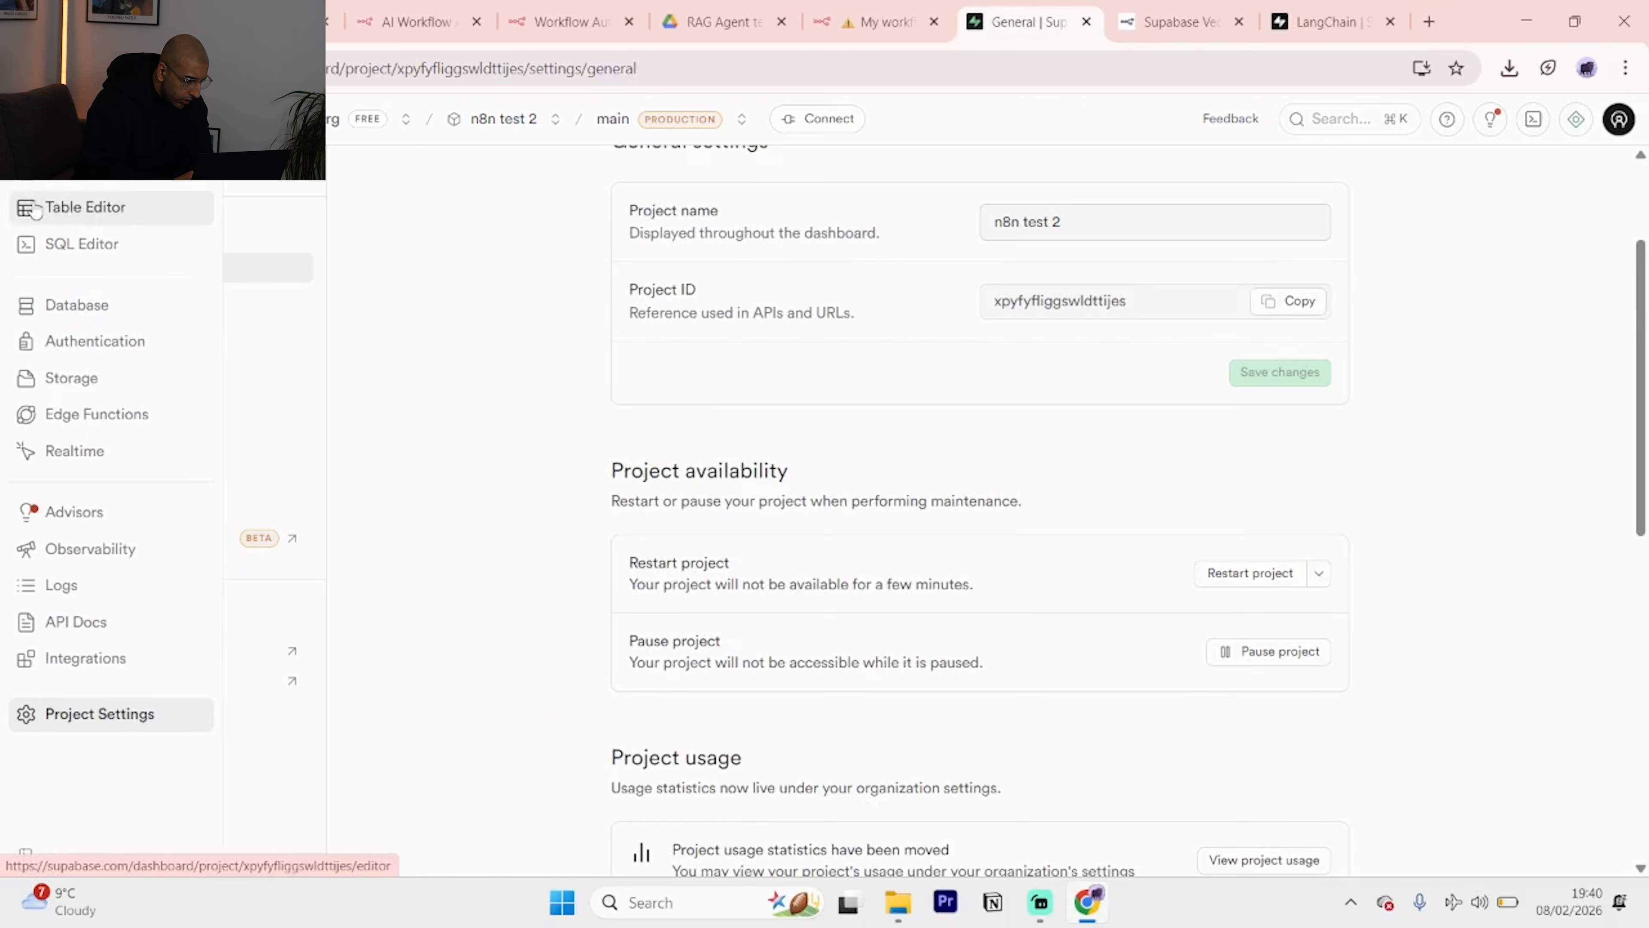
{"action": "left_click", "coordinate": [156, 208]}
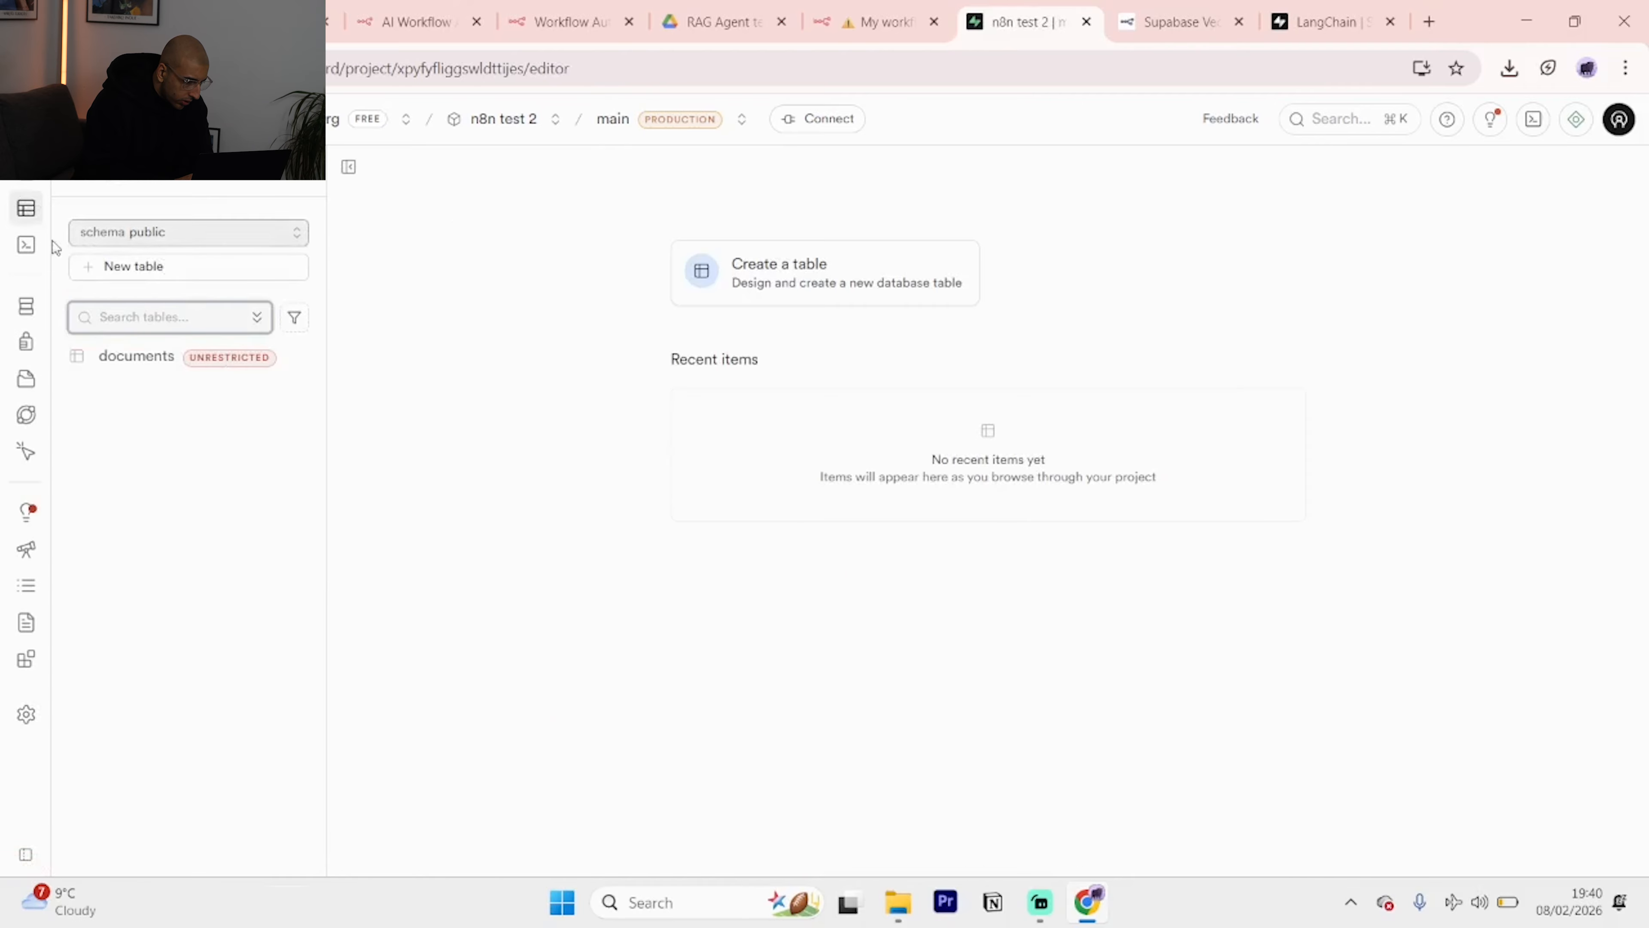
{"action": "left_click", "coordinate": [65, 170]}
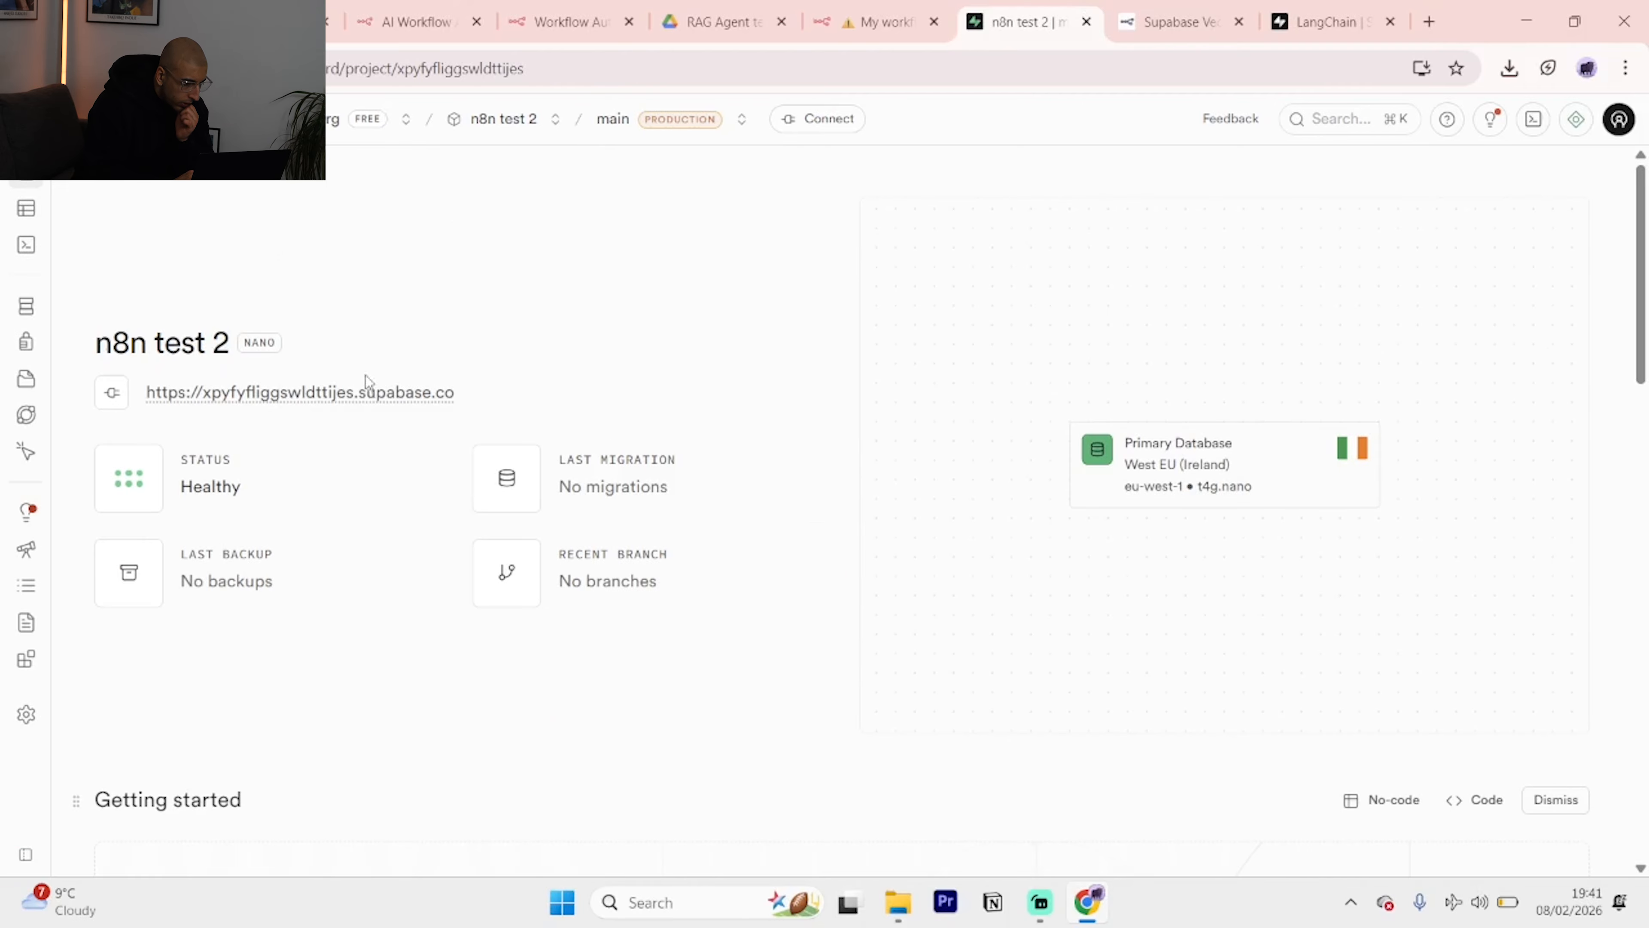
{"action": "mouse_move", "coordinate": [356, 398]}
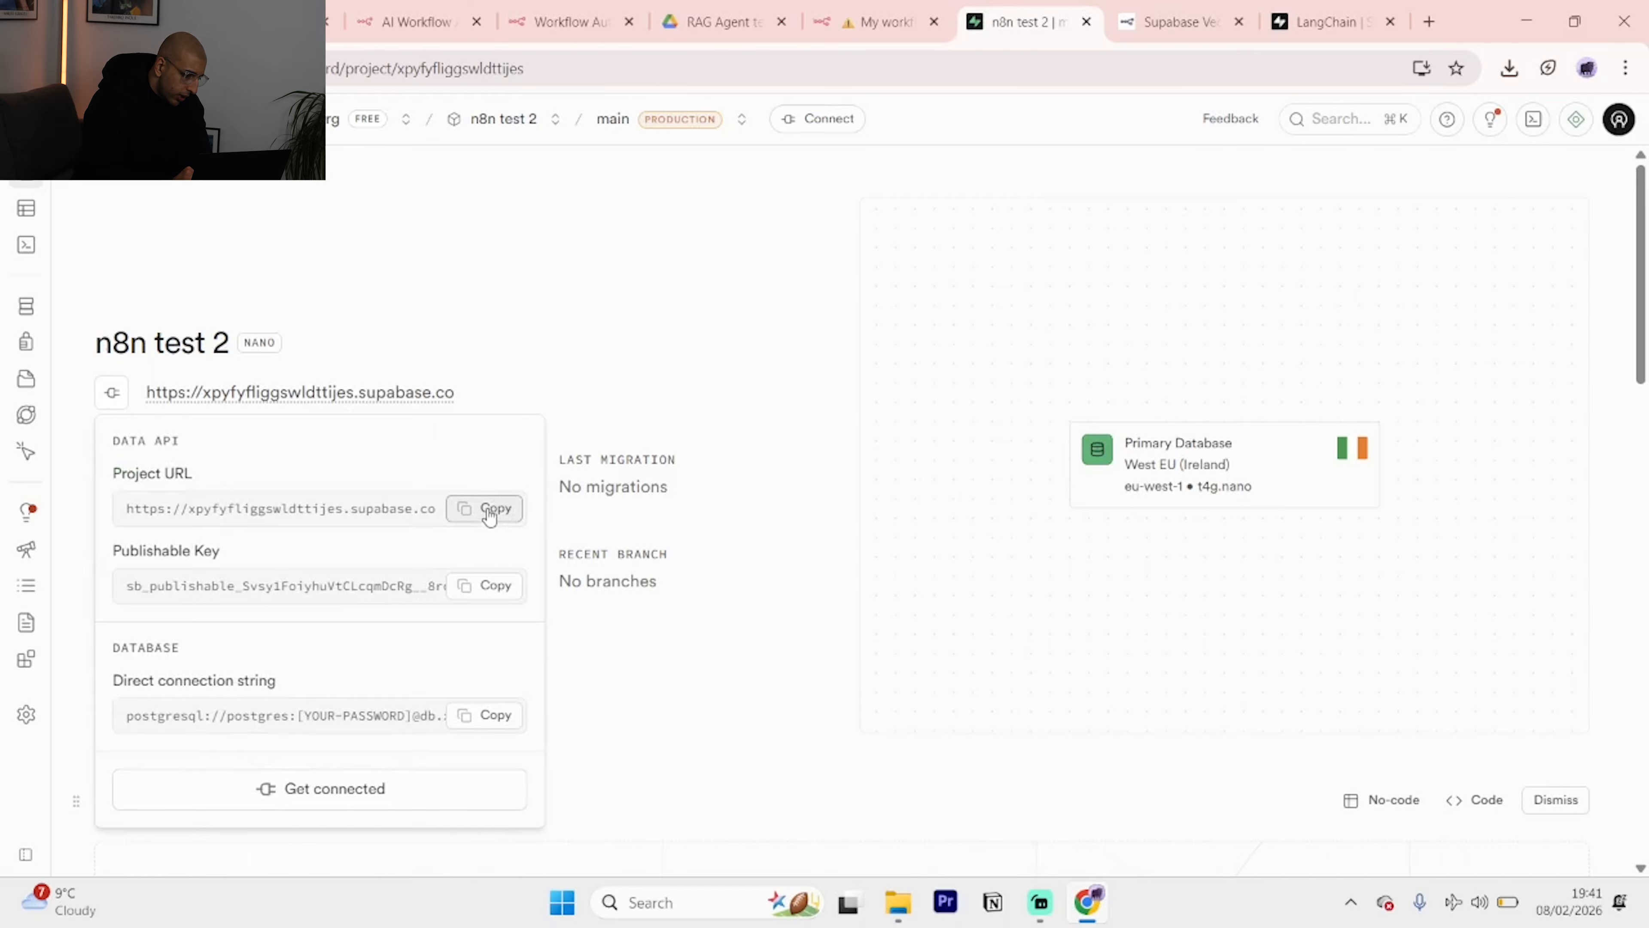
{"action": "left_click", "coordinate": [930, 5]}
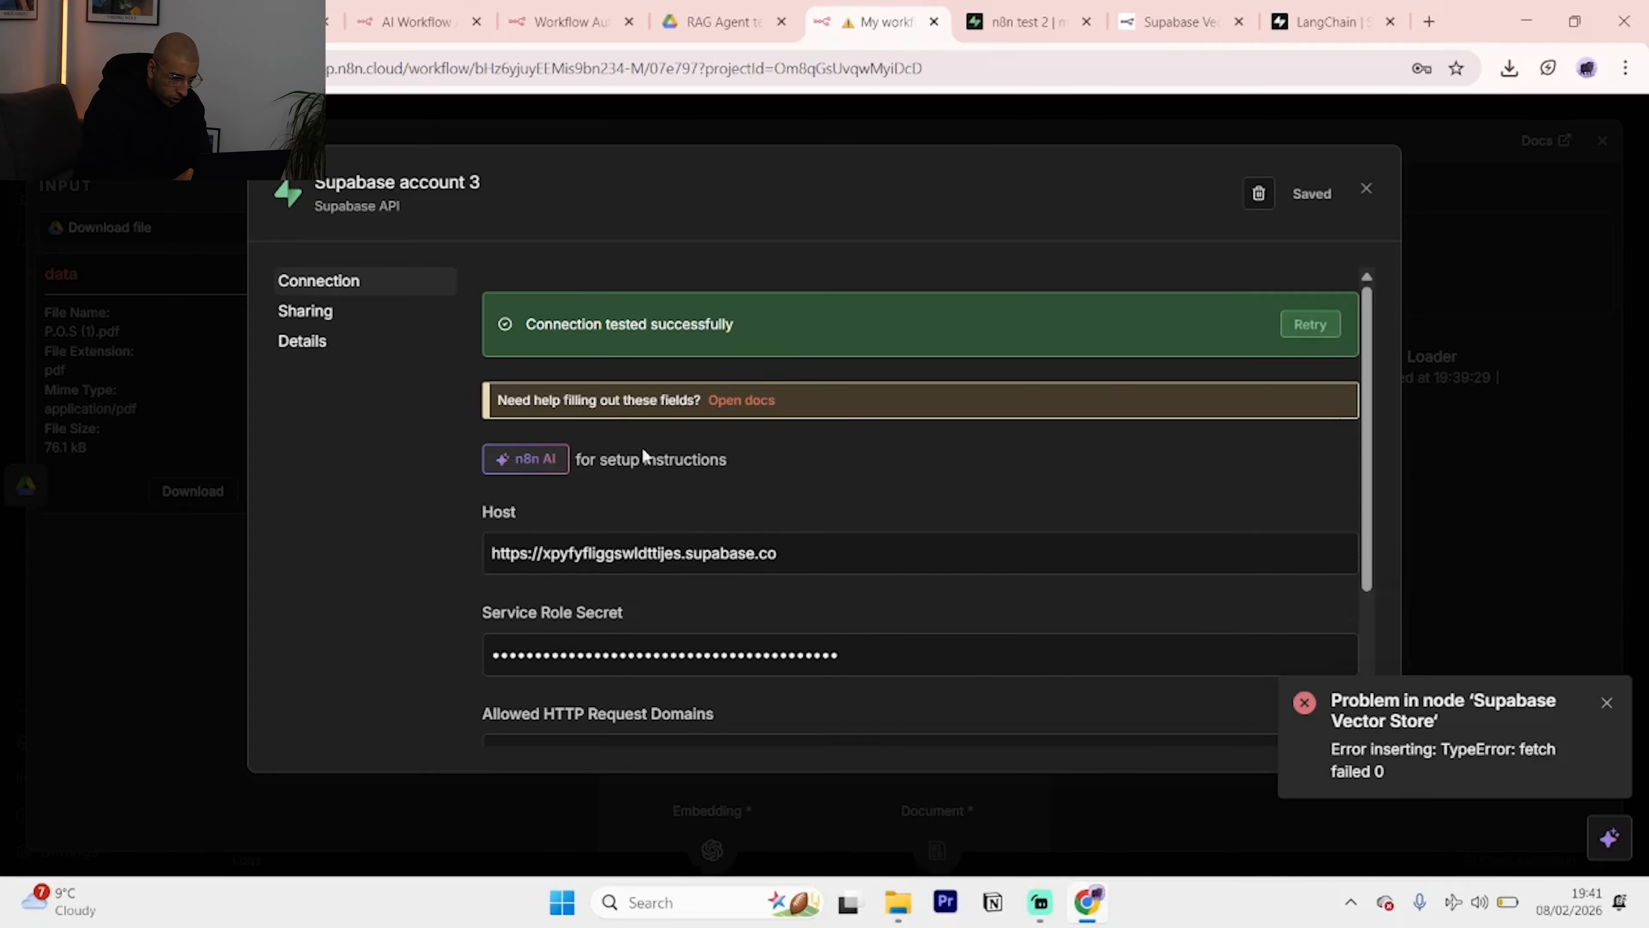
Dismiss the error notification, close the Supabase account 3 credential and execute the Supabase Vector Store node.
{"action": "scroll", "coordinate": [1258, 398], "scroll_direction": "down", "scroll_amount": 3}
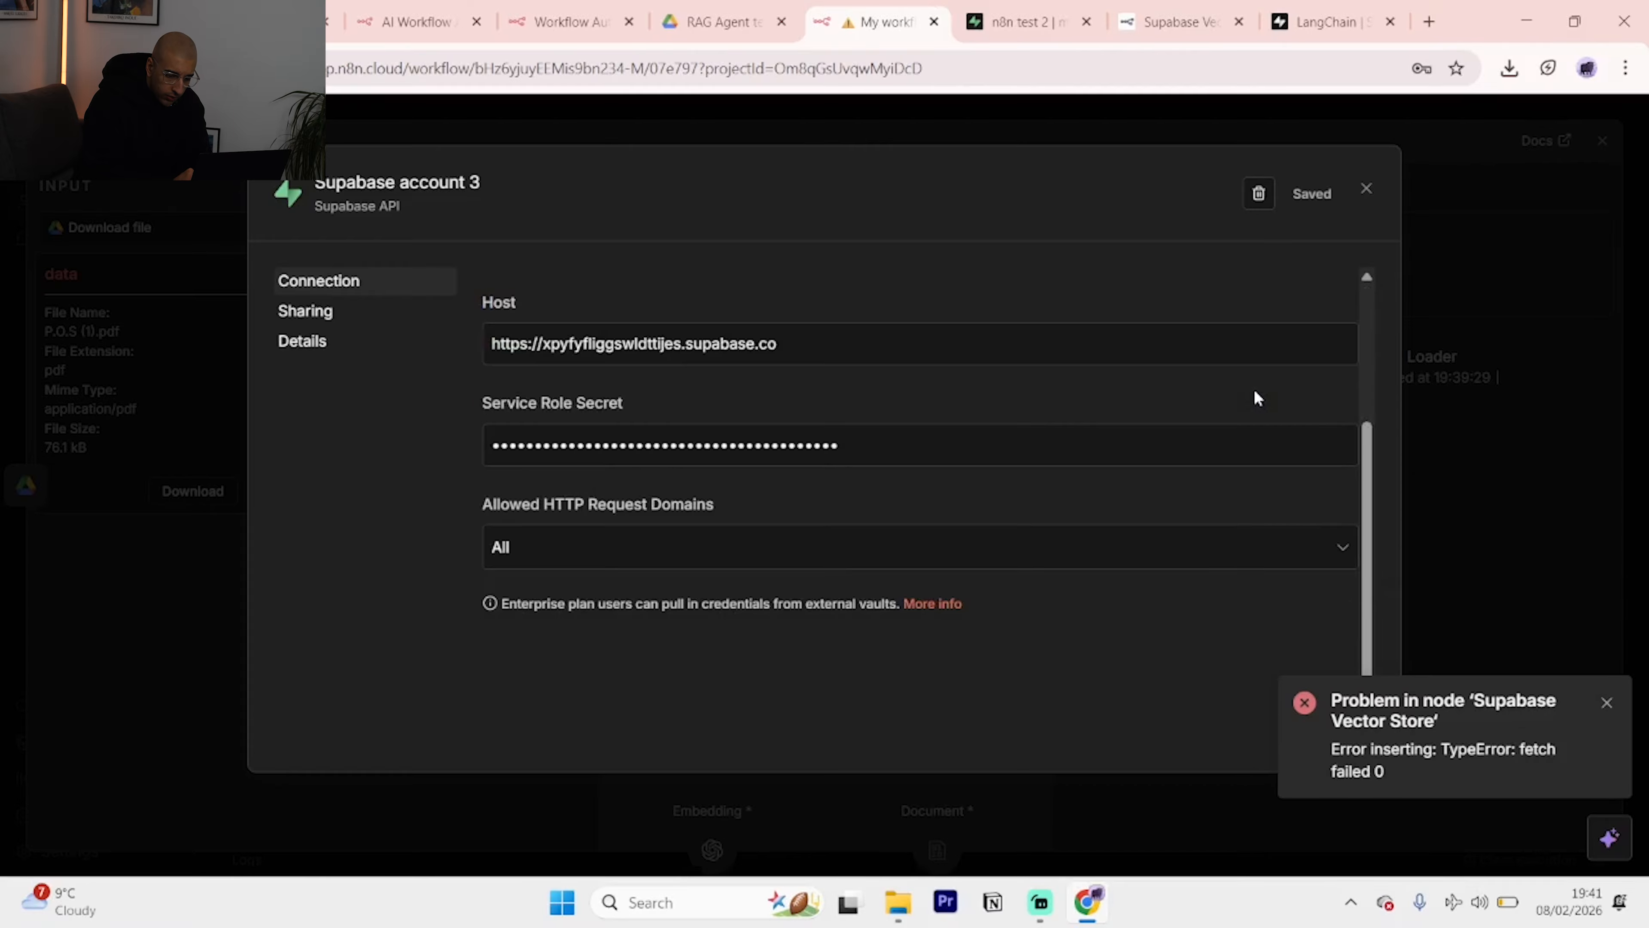
{"action": "left_click", "coordinate": [1606, 703]}
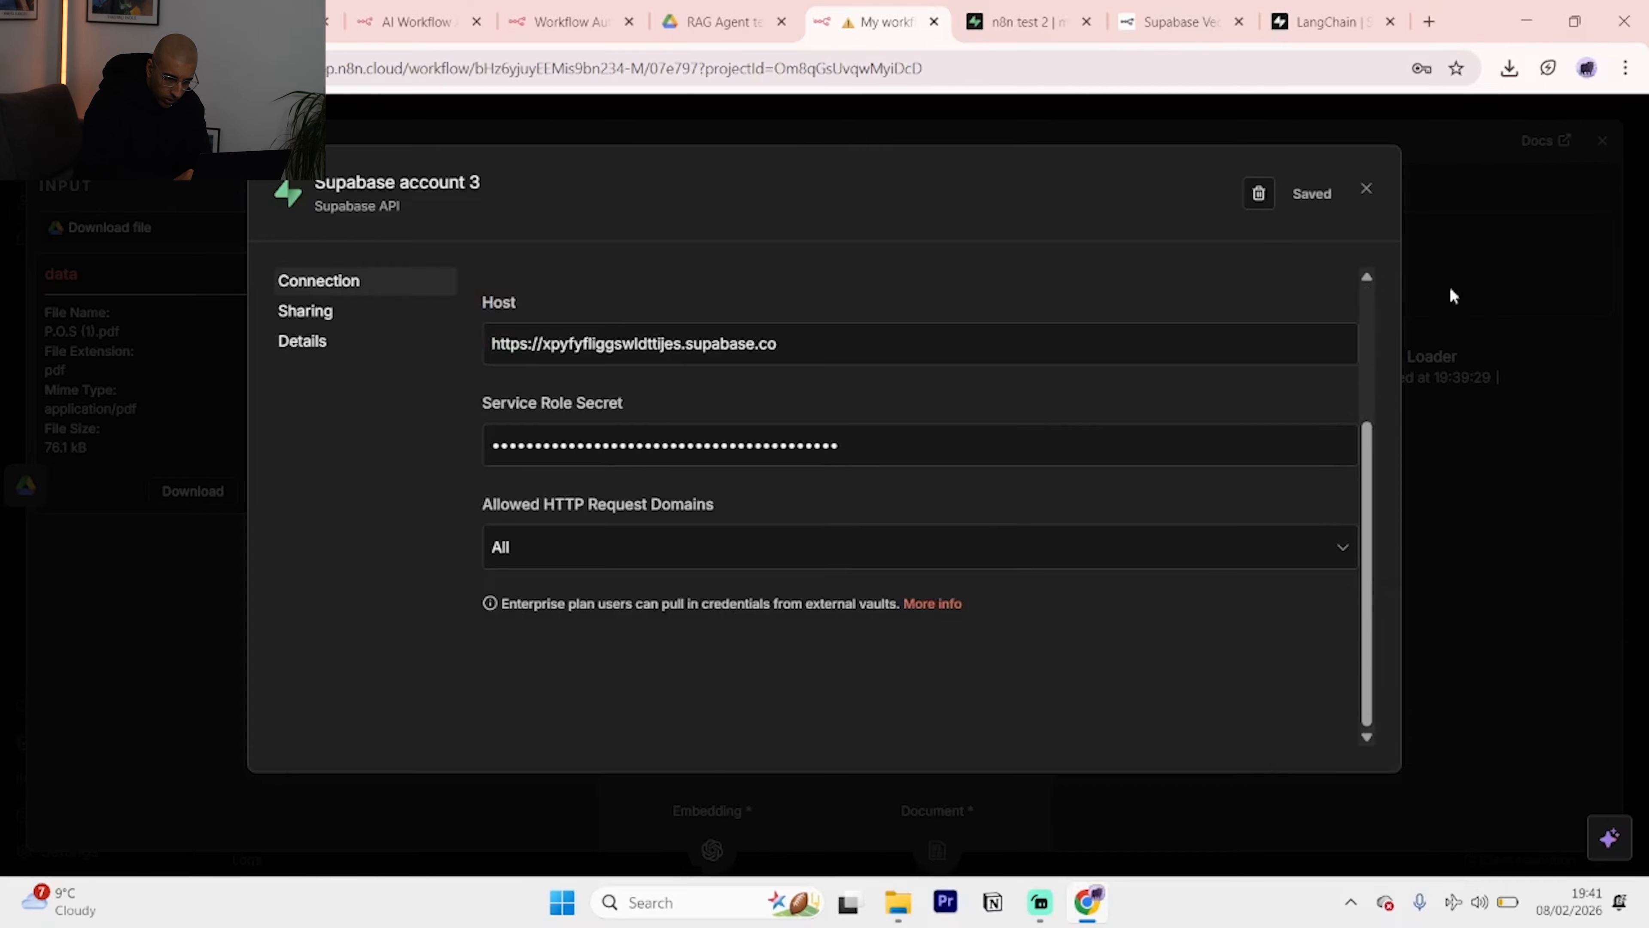
{"action": "left_click", "coordinate": [1366, 191]}
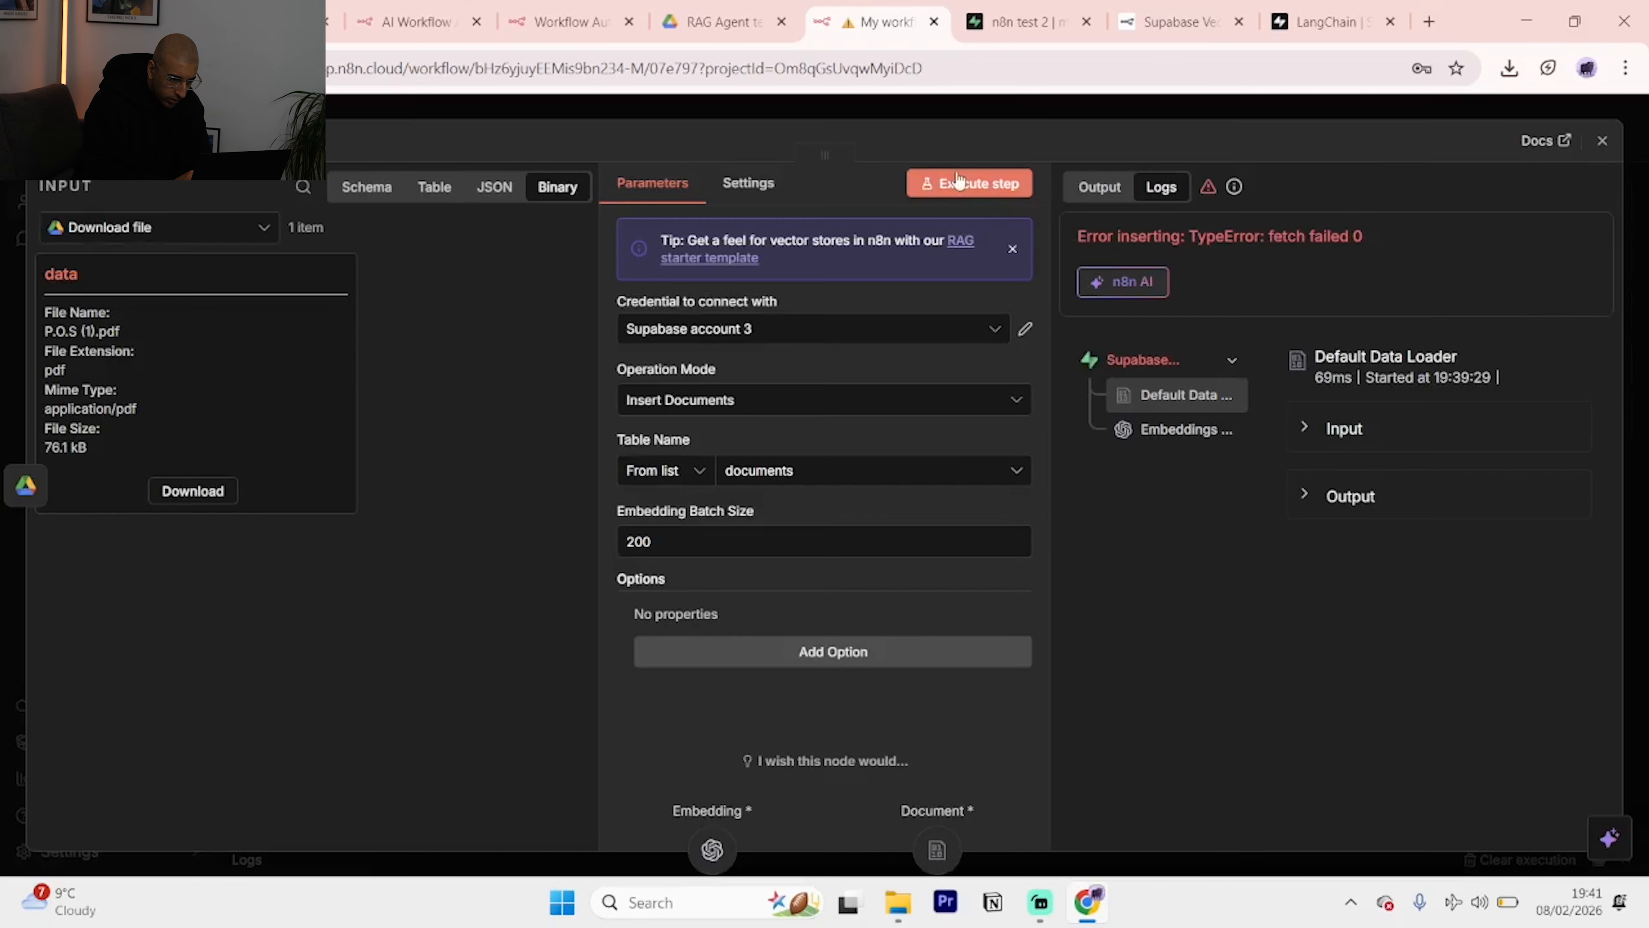
{"action": "left_click", "coordinate": [1004, 192]}
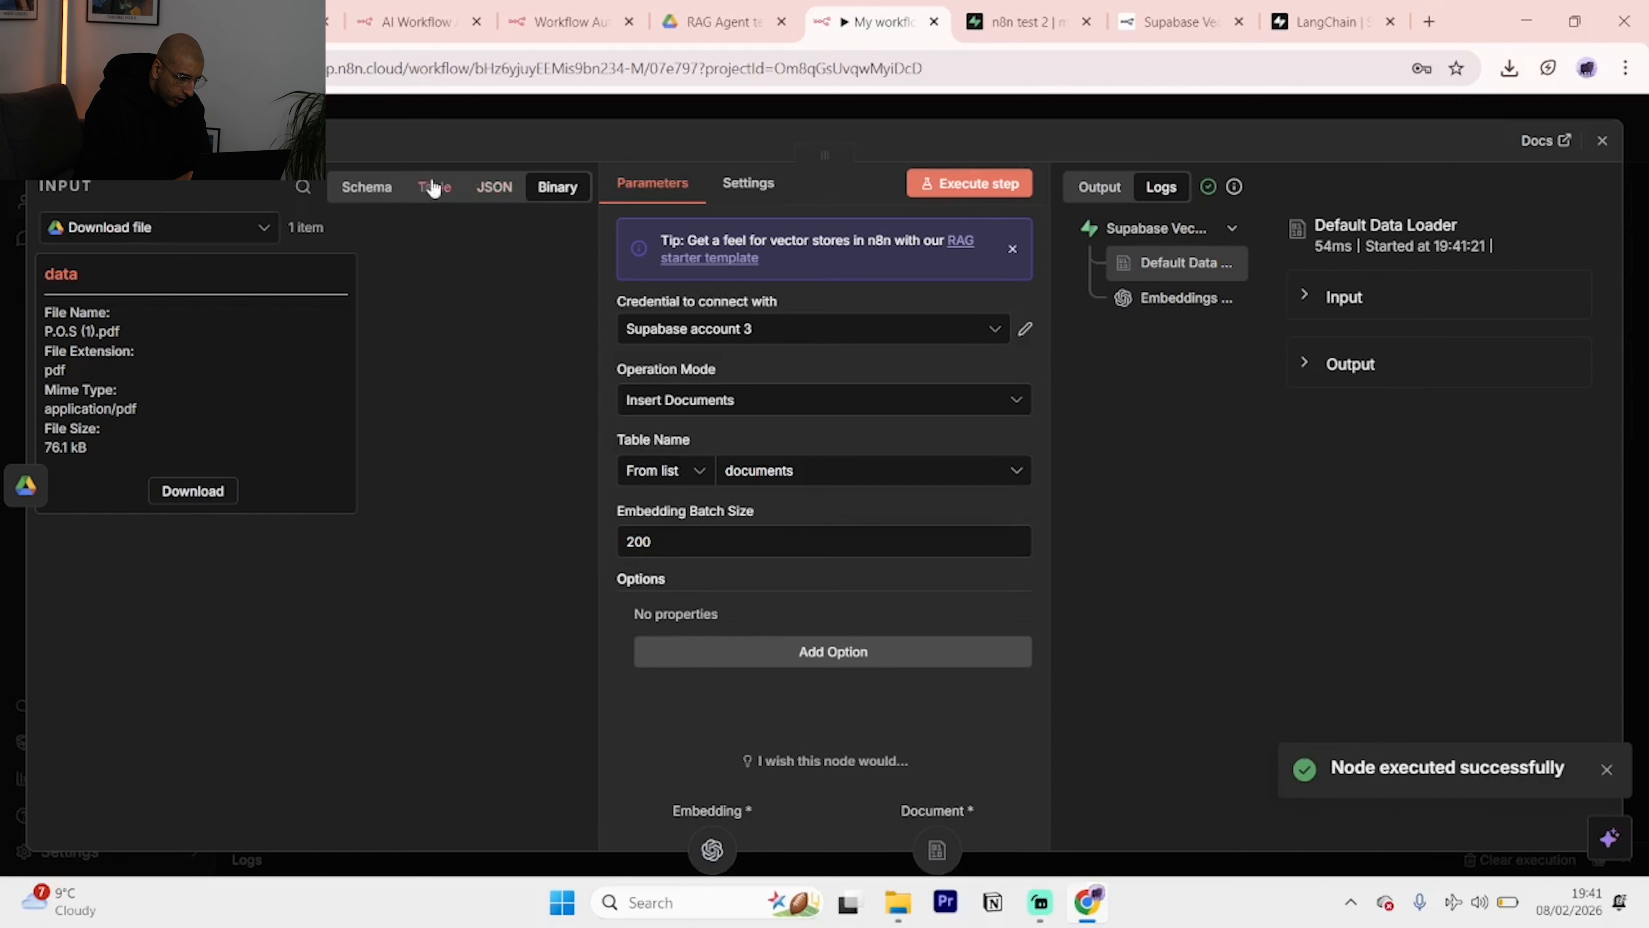
Examine the Download file input as JSON and close the Supabase Vector Store settings.
{"action": "left_click", "coordinate": [485, 187]}
{"action": "scroll", "coordinate": [399, 362], "scroll_direction": "down", "scroll_amount": 6}
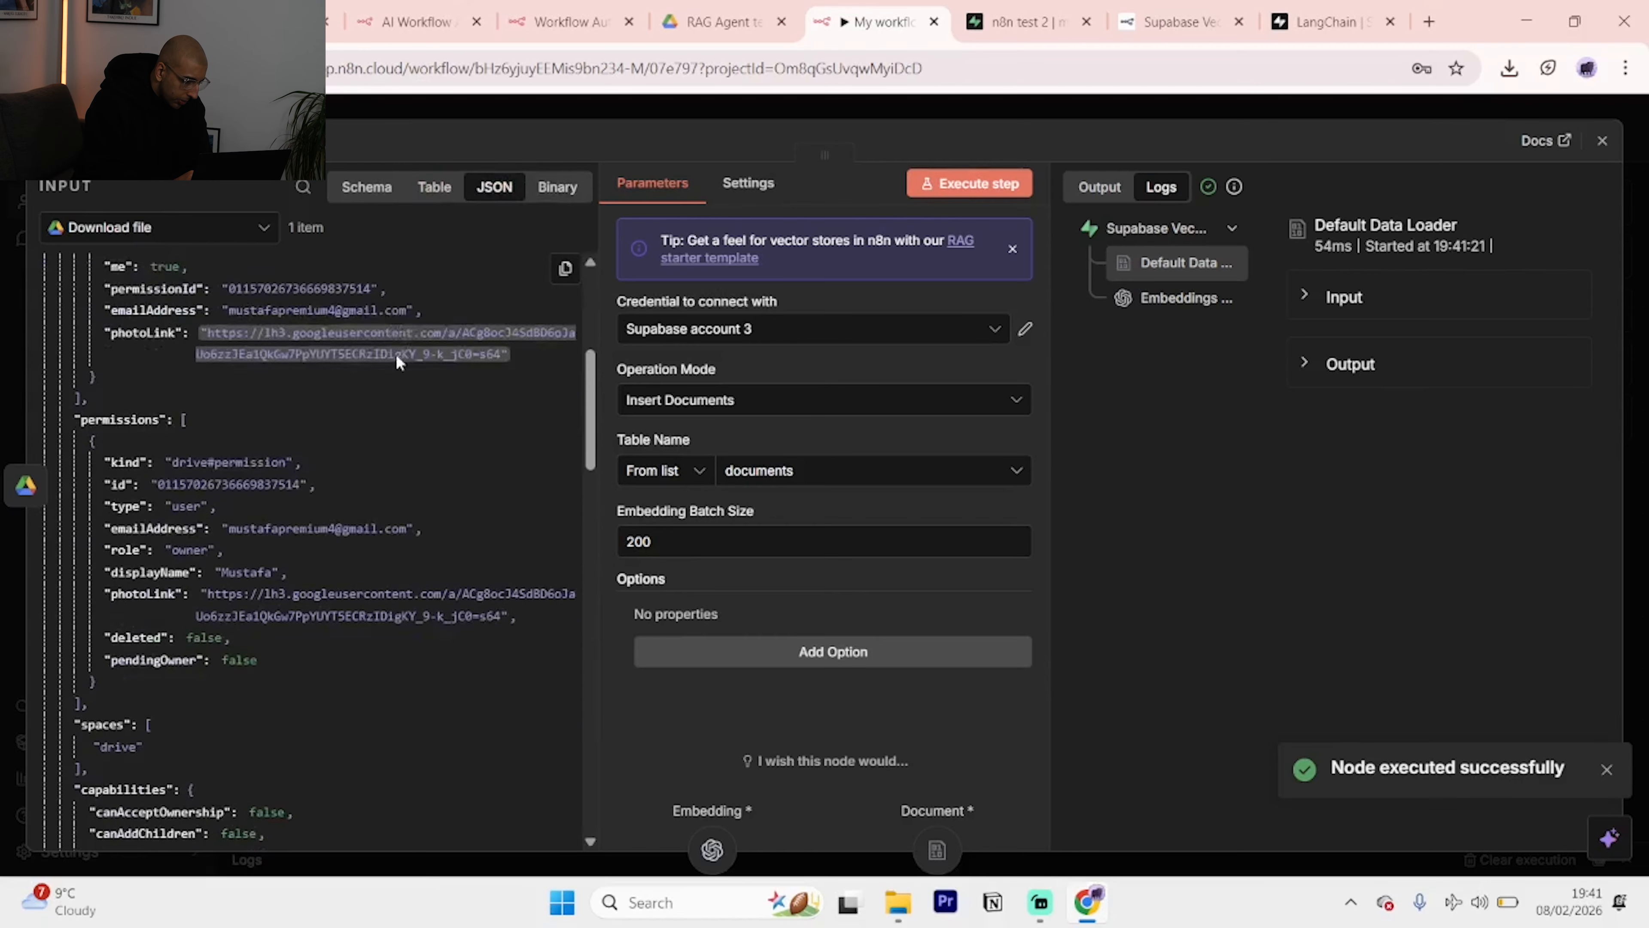
{"action": "left_click", "coordinate": [1602, 141]}
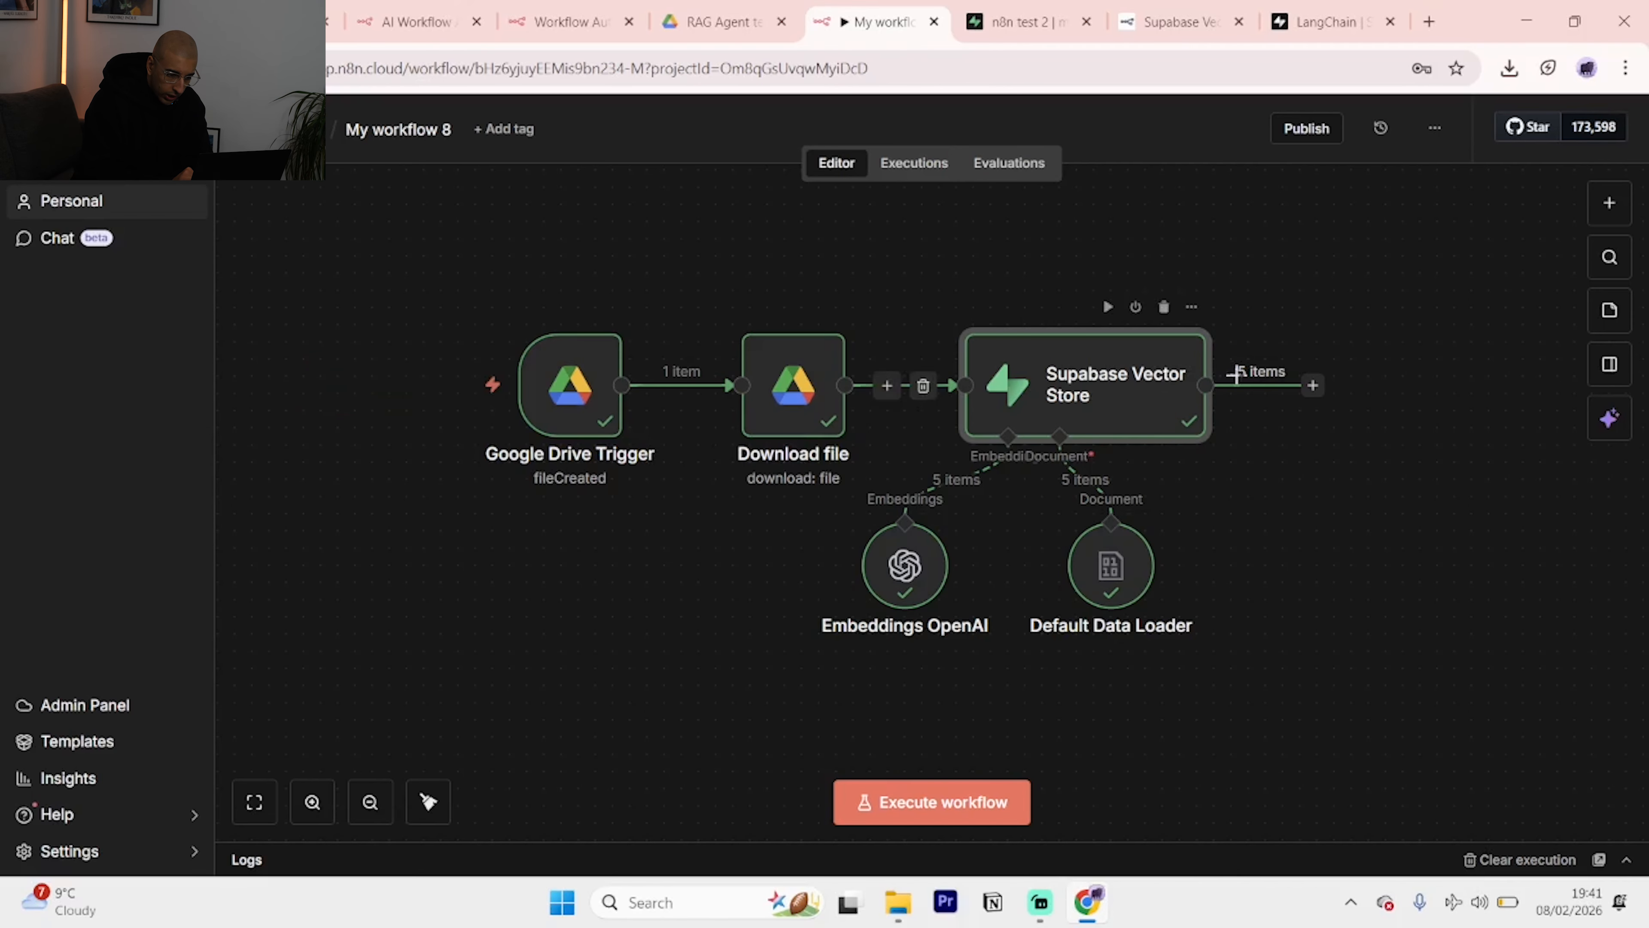
Move the My workflow 7 tab directly beside My workflow 8 and return to the empty canvas area below My workflow 8's nodes.
{"action": "left_click_drag", "start_coordinate": [71, 18], "coordinate": [657, 5]}
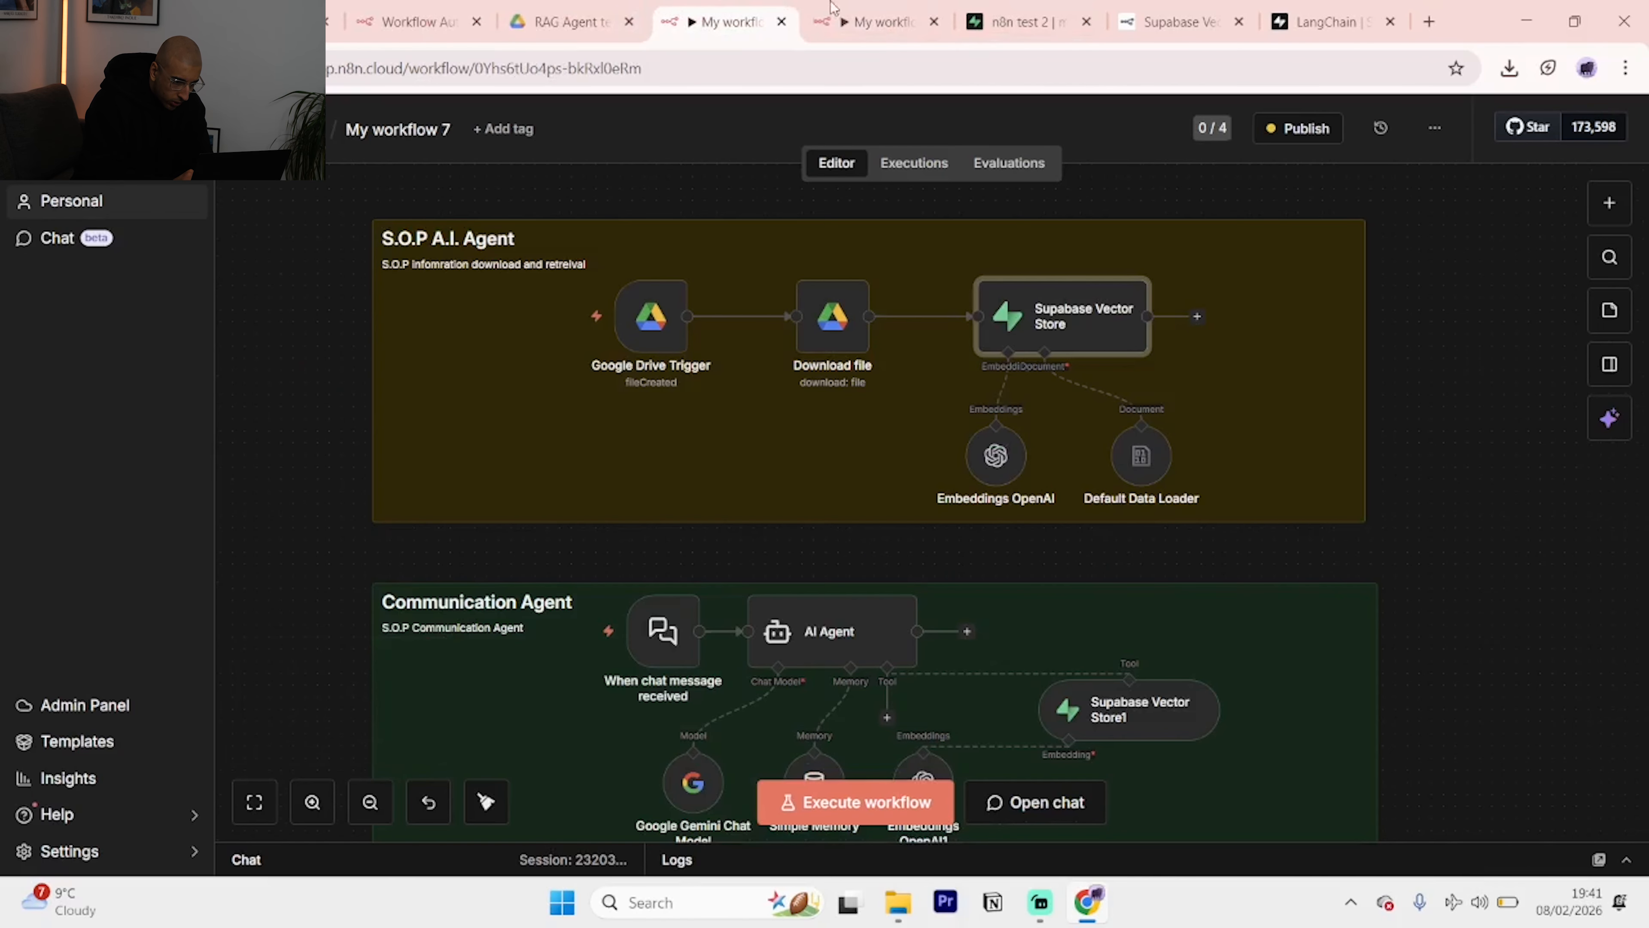
{"action": "left_click", "coordinate": [883, 21]}
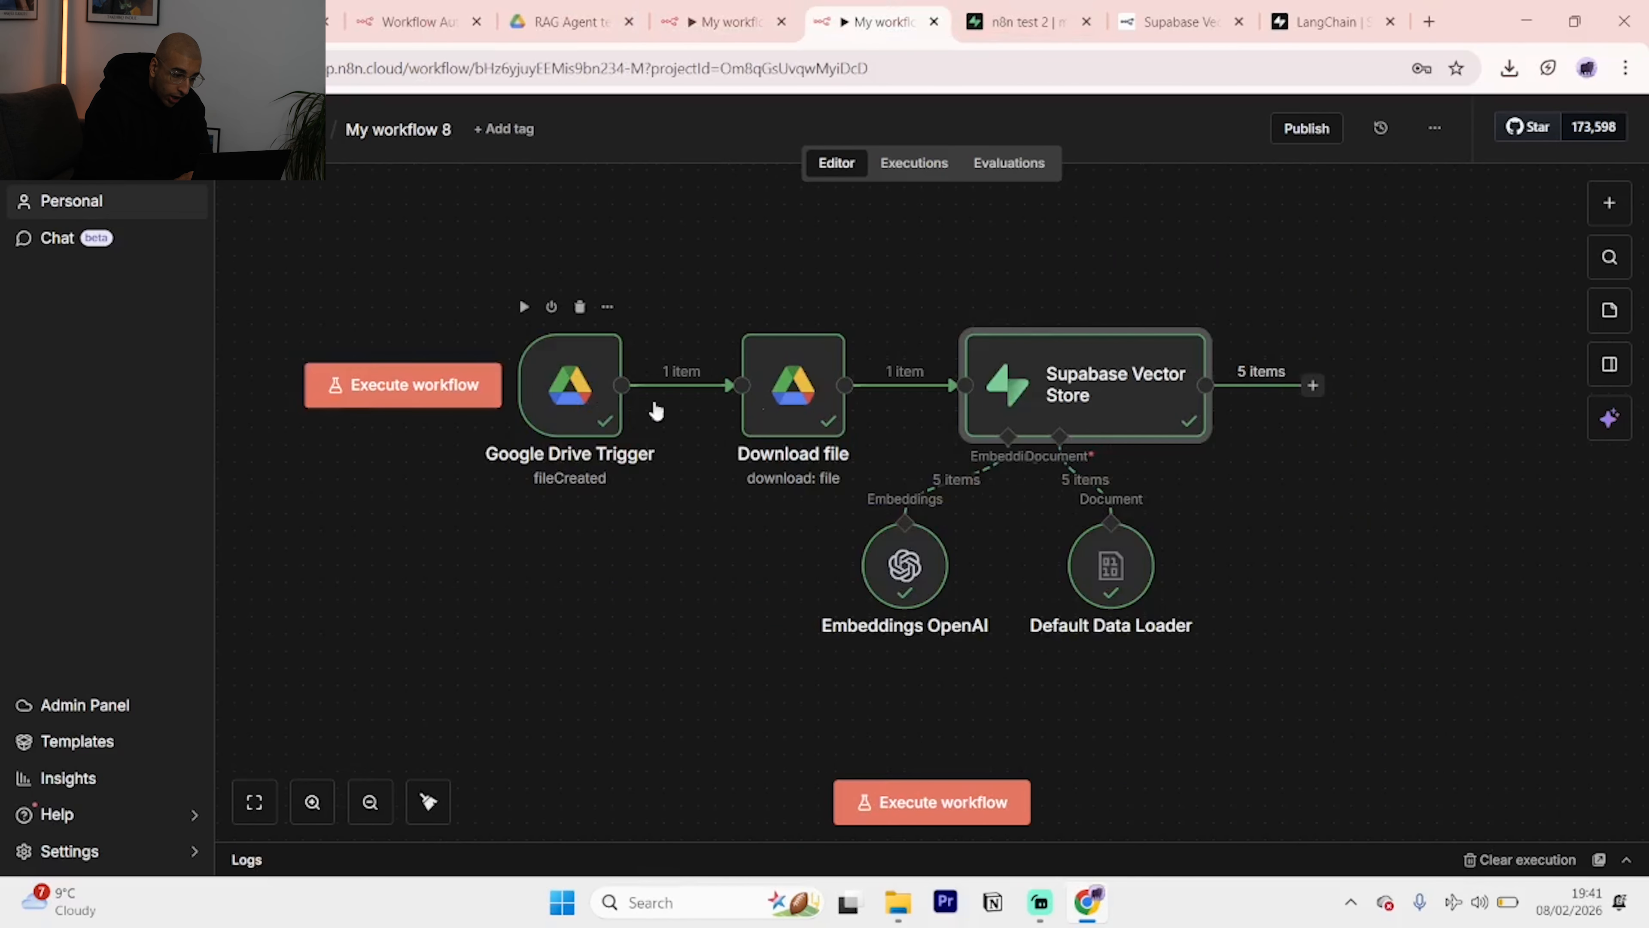
{"action": "scroll", "coordinate": [1062, 552], "scroll_direction": "down", "scroll_amount": 3}
{"action": "scroll", "coordinate": [1064, 559], "scroll_direction": "down", "scroll_amount": 4}
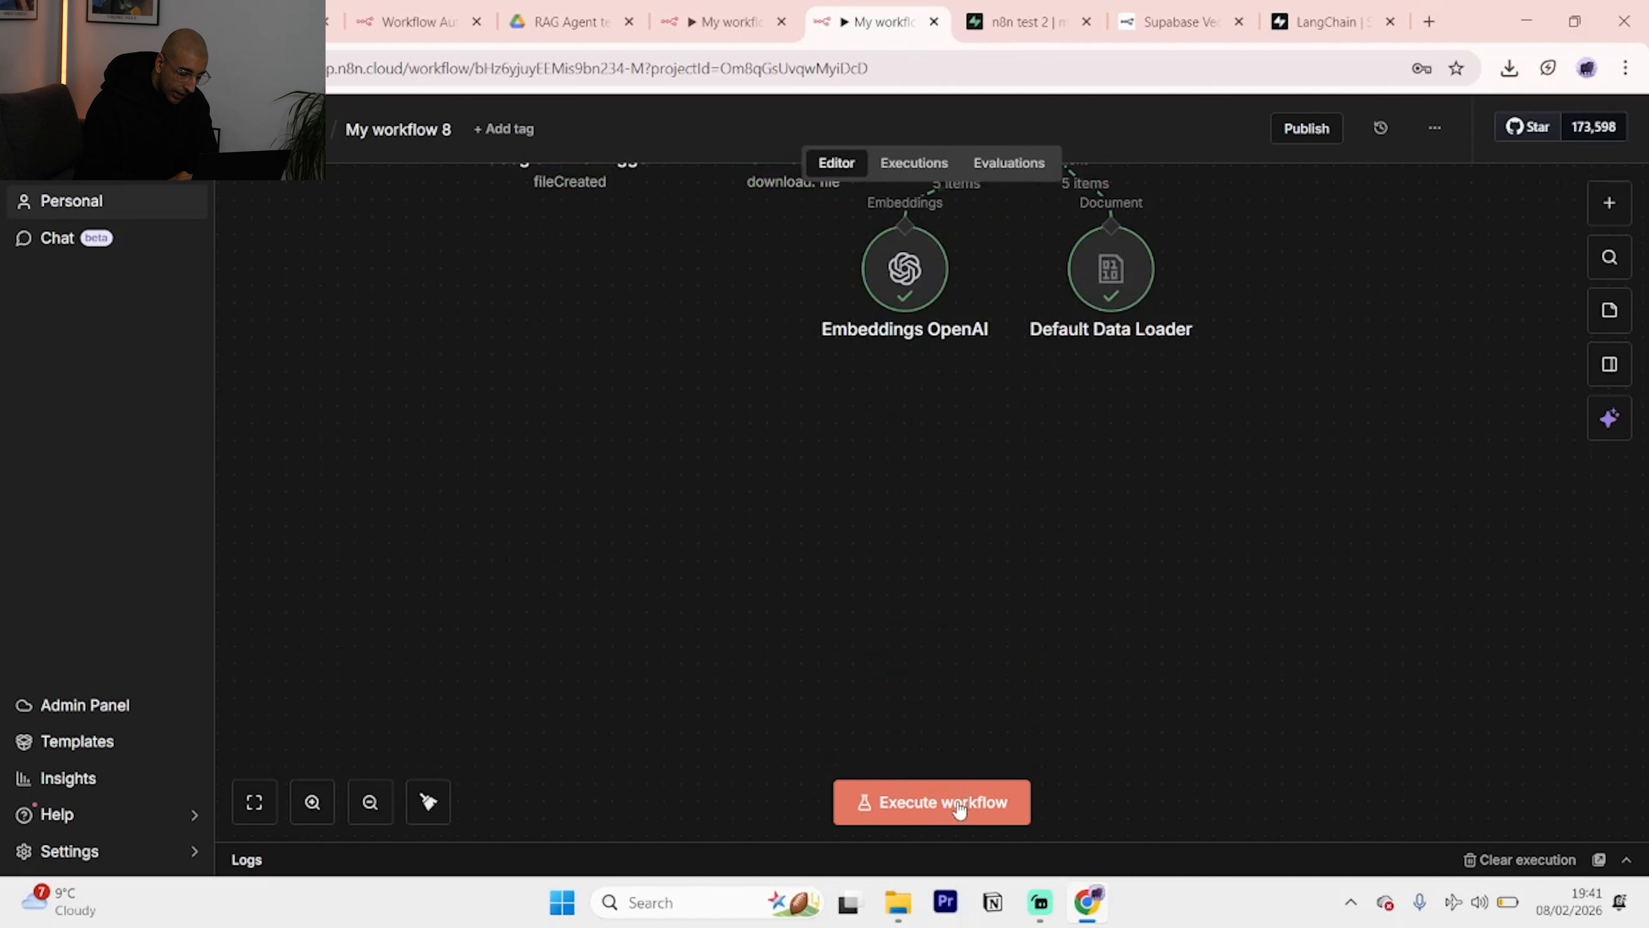
Add an AI Agent node to My workflow 8 and close its settings.
{"action": "left_click", "coordinate": [1592, 204]}
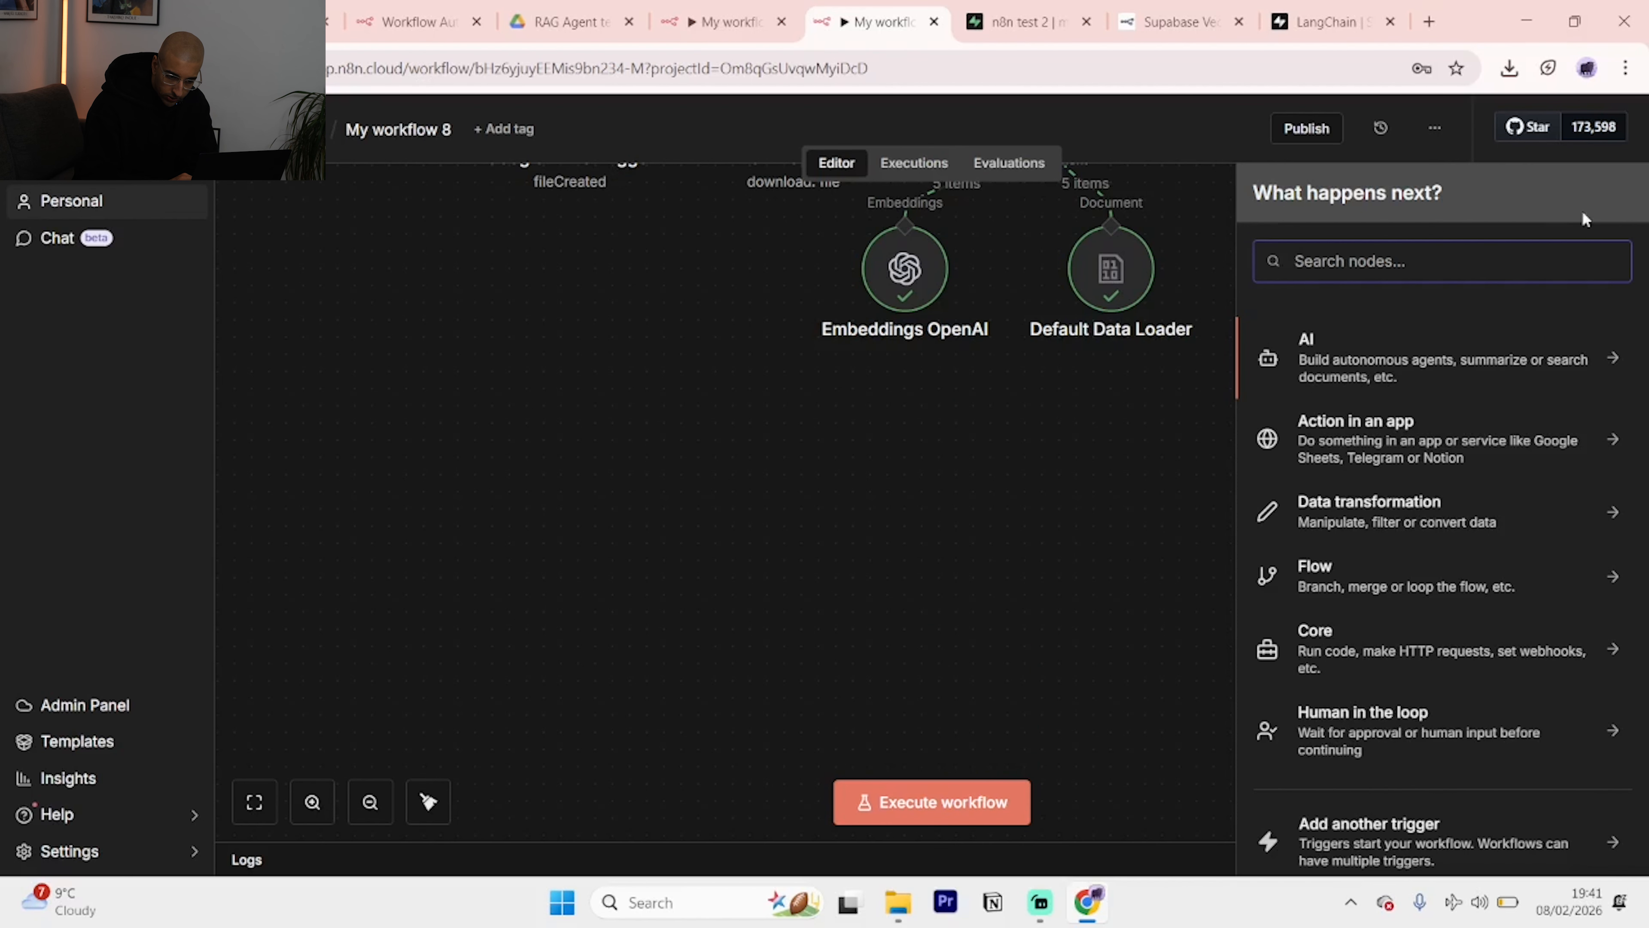
{"action": "left_click", "coordinate": [1412, 374]}
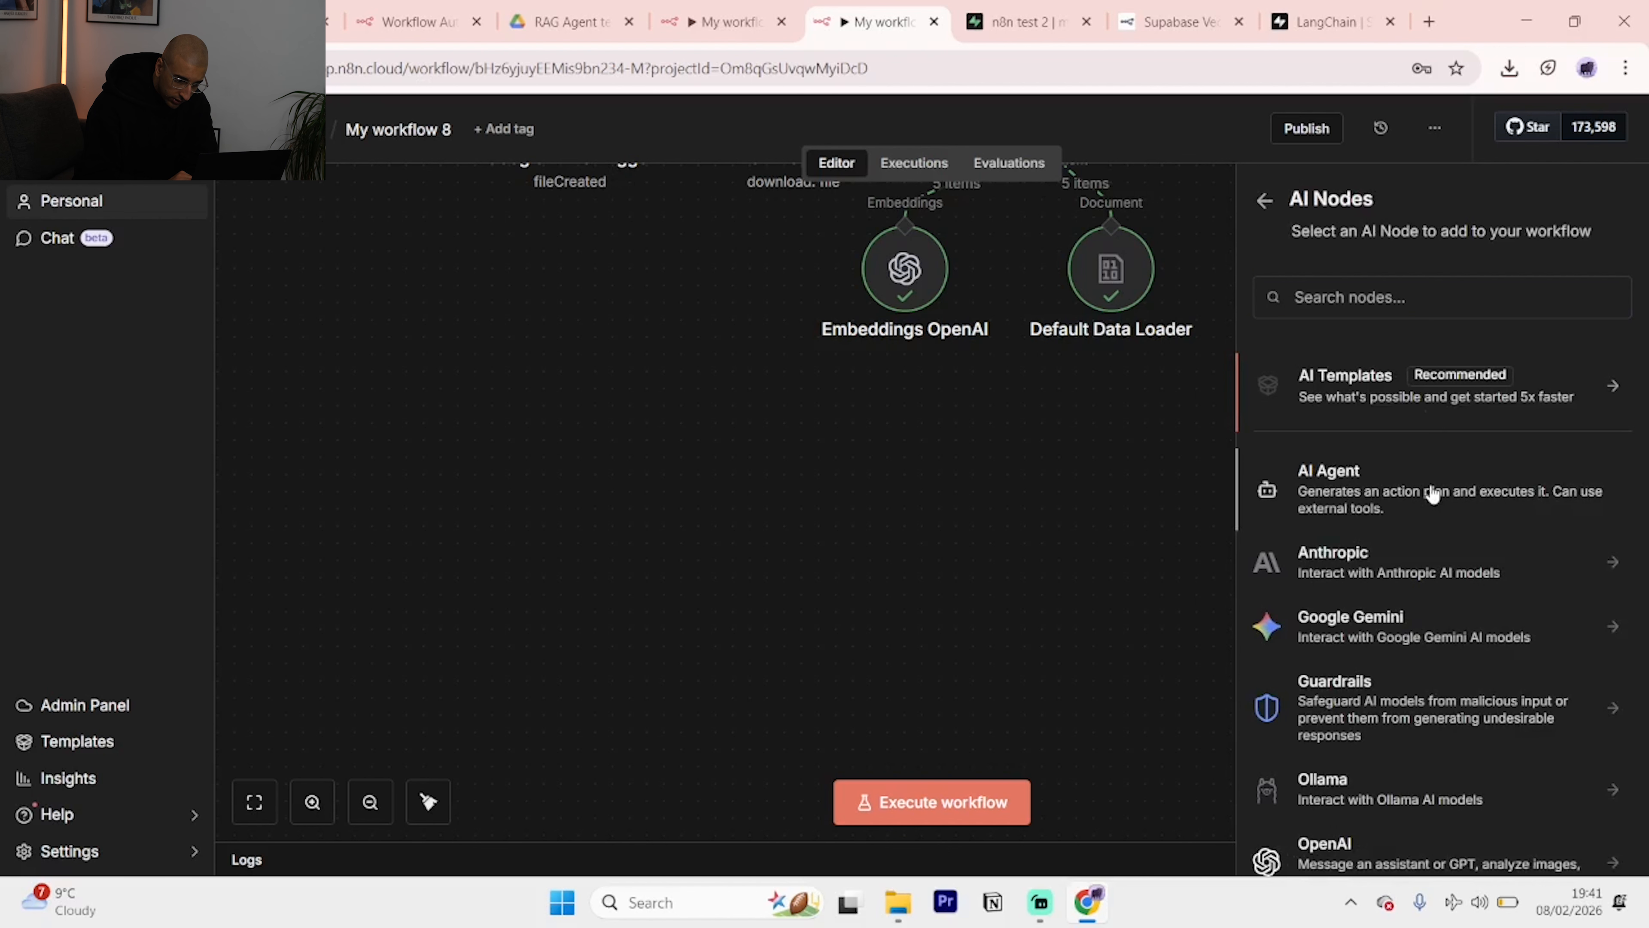
{"action": "left_click", "coordinate": [1433, 493]}
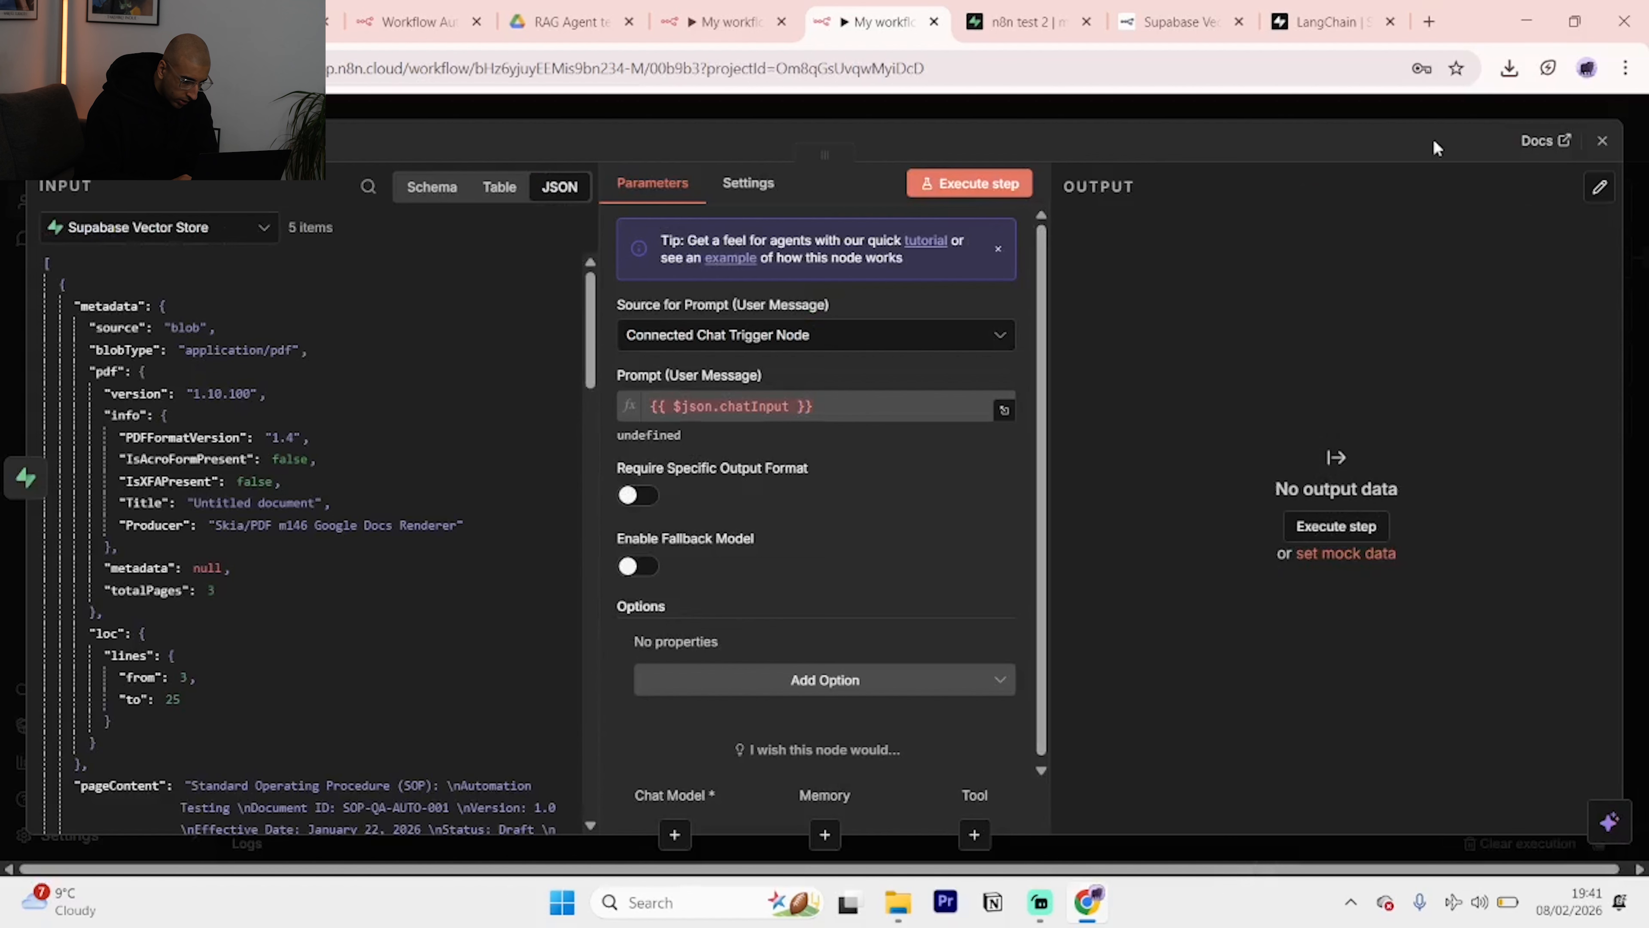
{"action": "left_click", "coordinate": [1601, 140]}
Delete the connection between the Supabase Vector Store and the AI Agent, and place the agent below the Download file node.
{"action": "left_click_drag", "start_coordinate": [1432, 273], "coordinate": [1206, 604]}
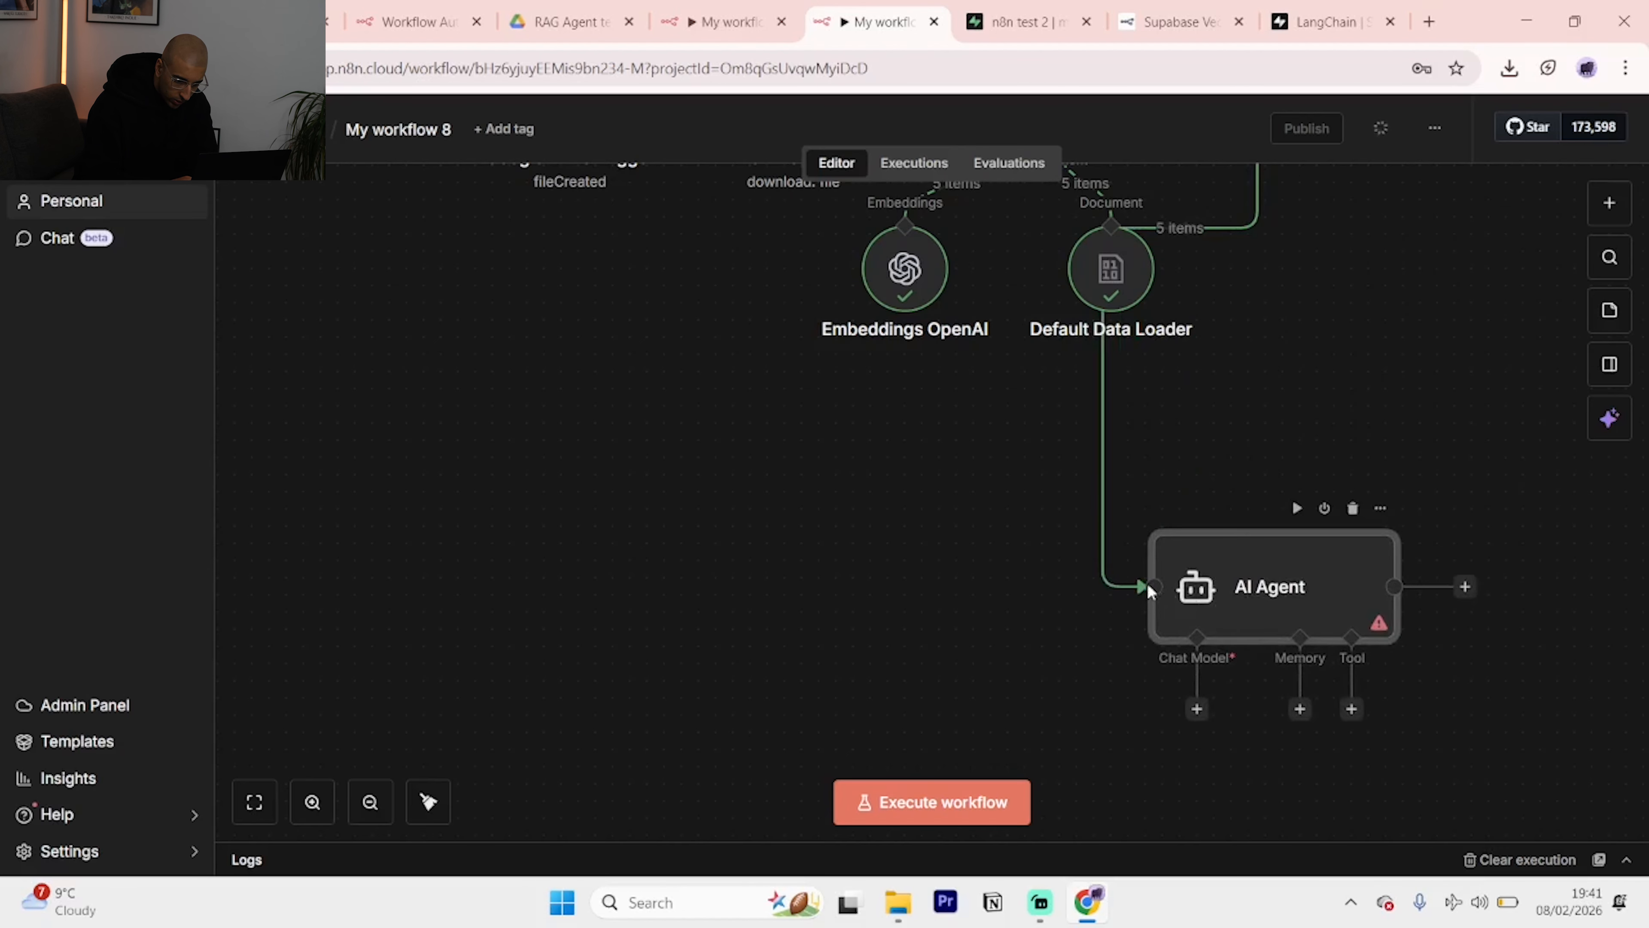
{"action": "left_click_drag", "start_coordinate": [1222, 581], "coordinate": [1414, 599]}
{"action": "scroll", "coordinate": [1419, 421], "scroll_direction": "down", "scroll_amount": 2}
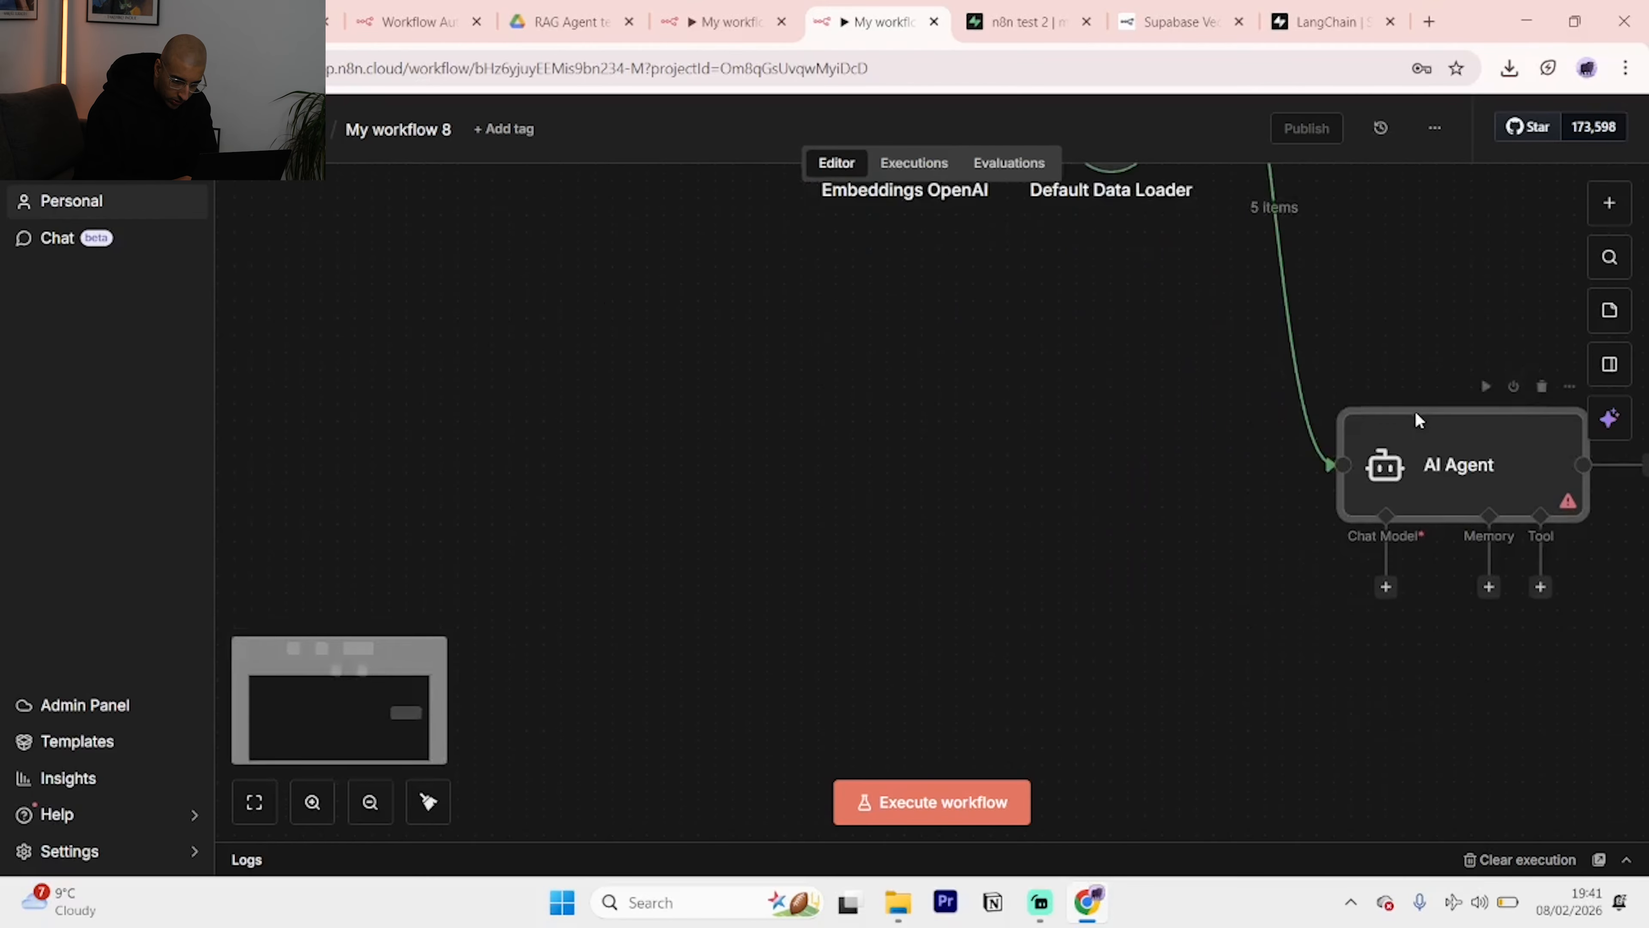
{"action": "scroll", "coordinate": [1419, 421], "scroll_direction": "up", "scroll_amount": 5}
{"action": "left_click_drag", "start_coordinate": [1418, 755], "coordinate": [1368, 478]}
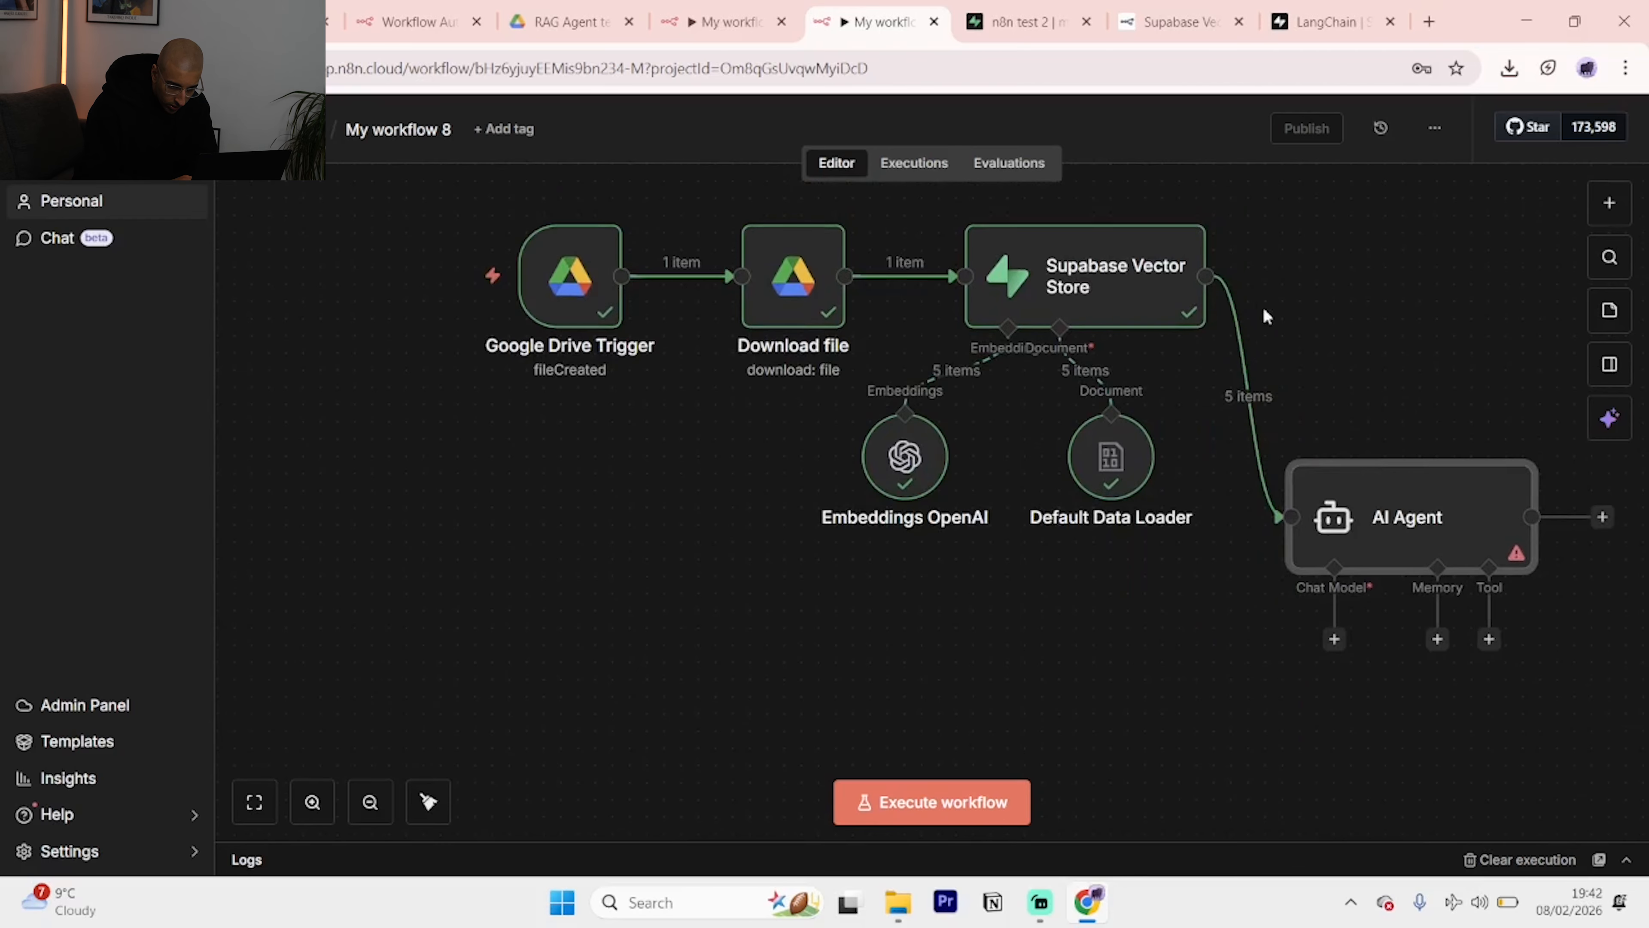
{"action": "left_click", "coordinate": [1231, 397]}
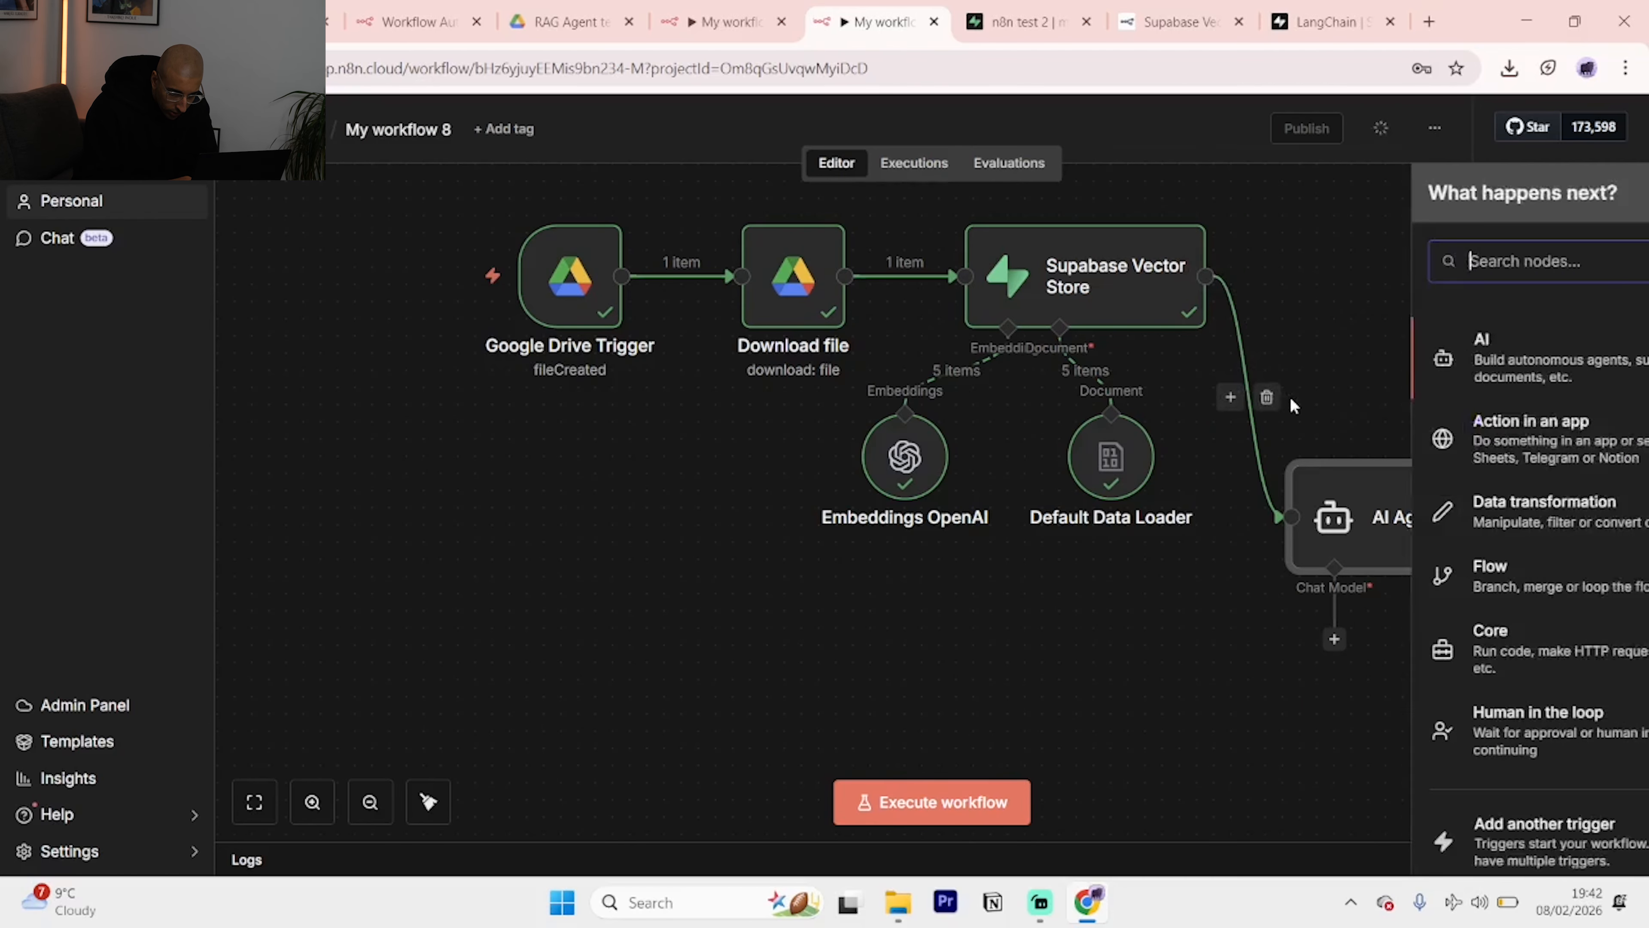
{"action": "key", "text": "Escape"}
{"action": "left_click", "coordinate": [1263, 396]}
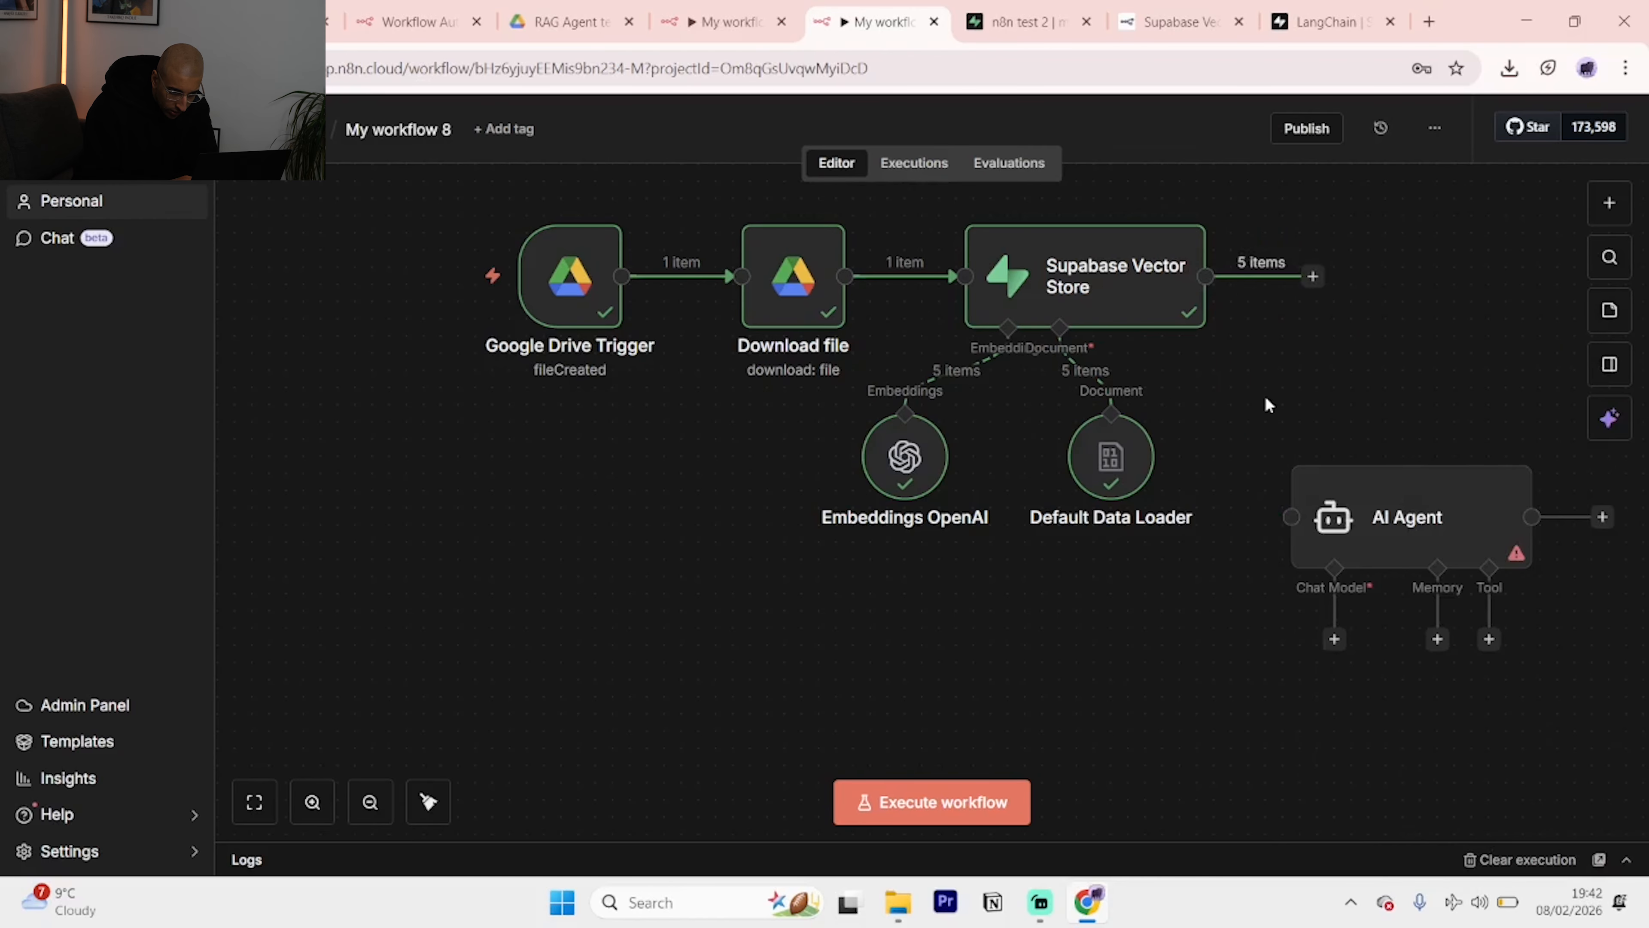
{"action": "left_click_drag", "start_coordinate": [1375, 502], "coordinate": [791, 639]}
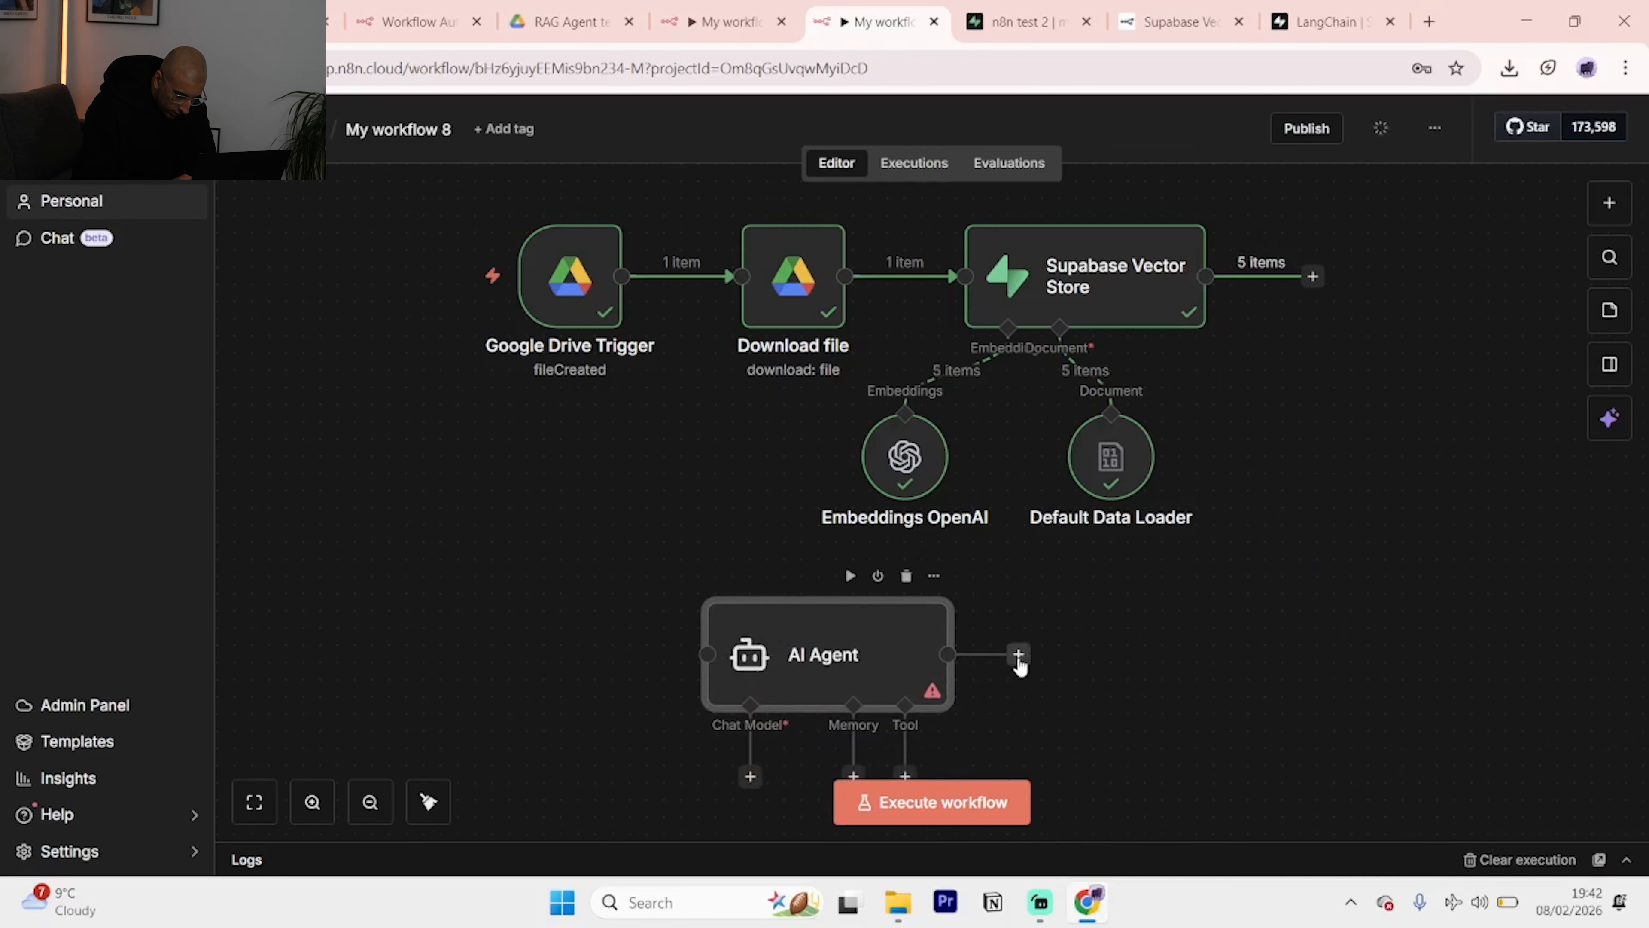
Add a Chat Trigger beside the AI Agent, connect it to the agent's input and look briefly at the chat and logs.
{"action": "left_click", "coordinate": [1610, 203]}
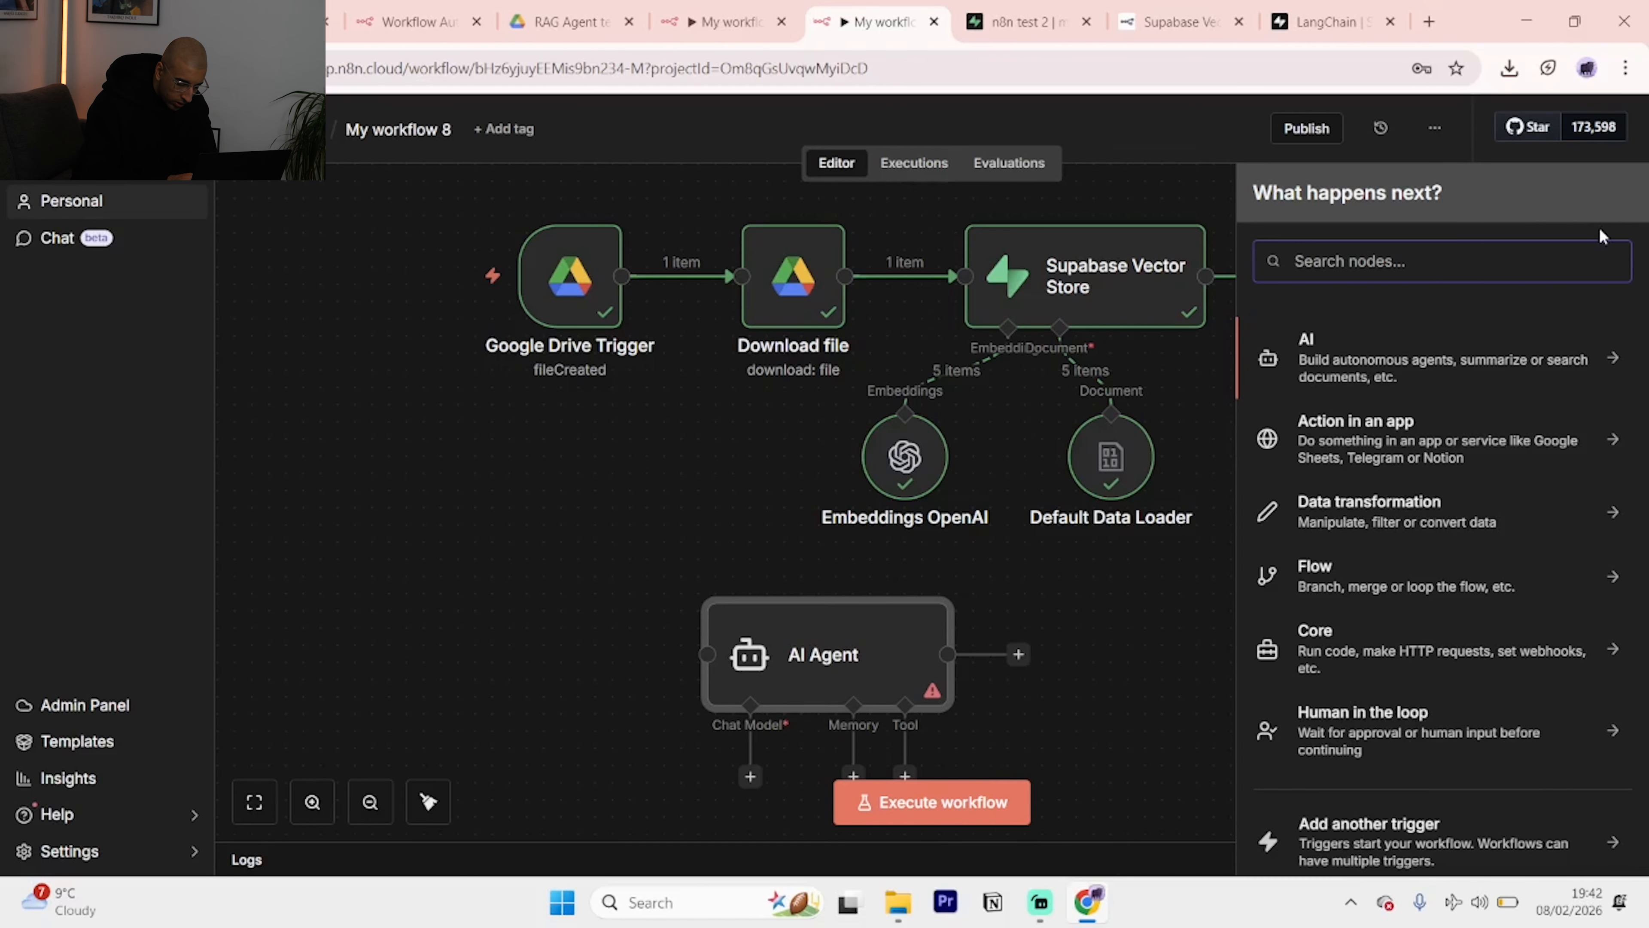
{"action": "type", "text": "chat"}
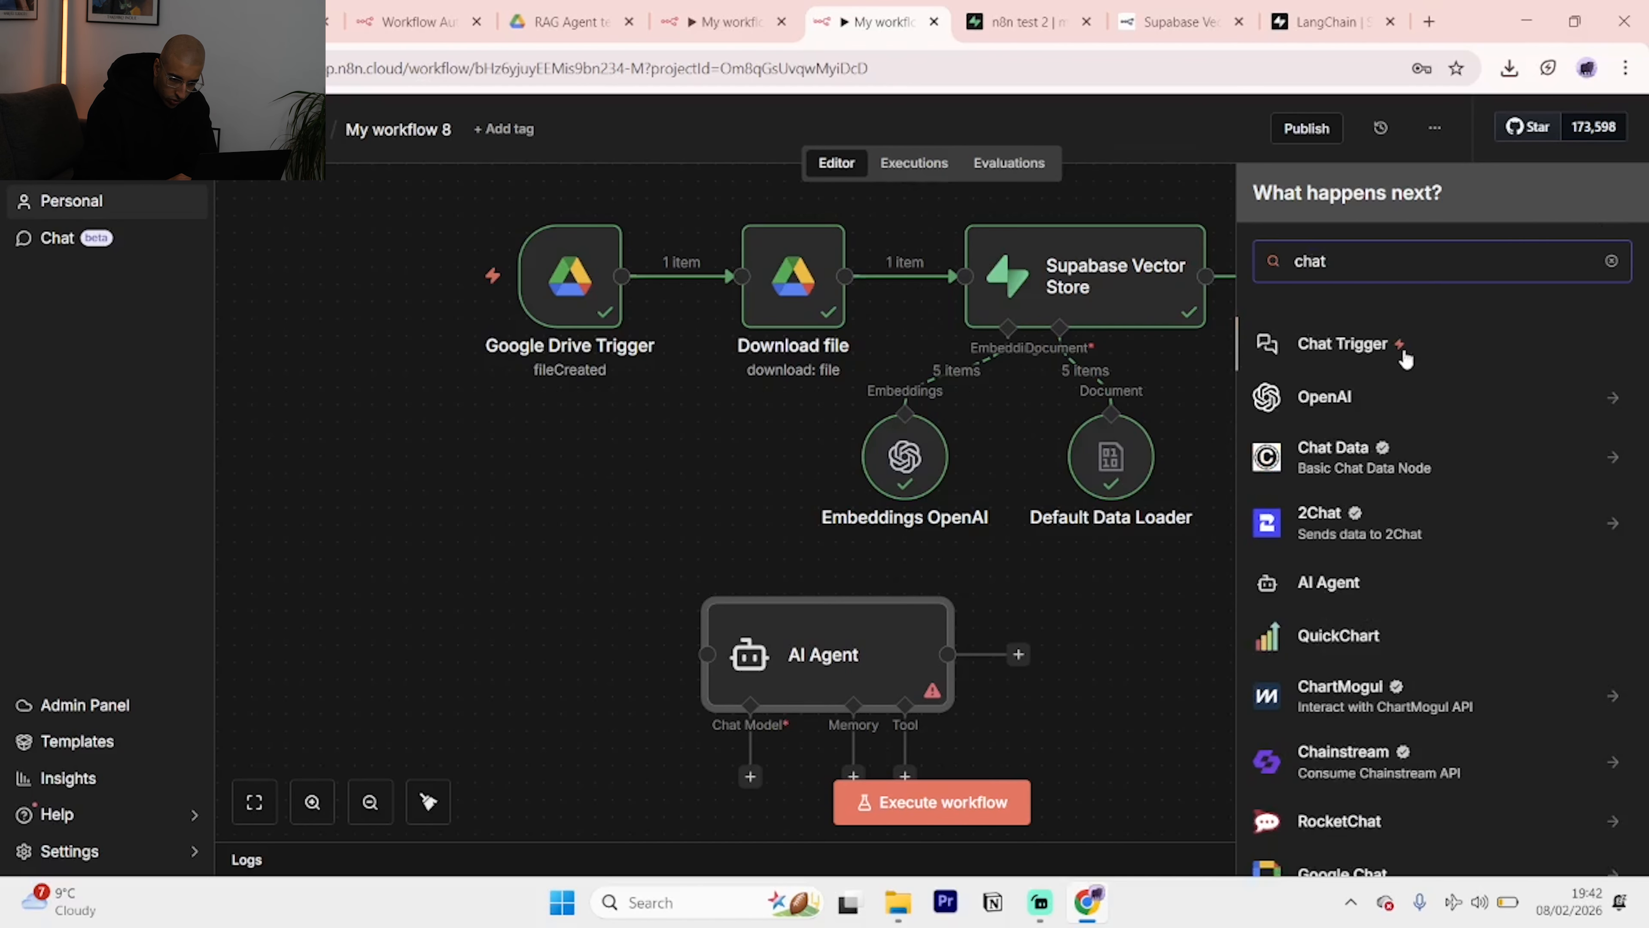
{"action": "left_click", "coordinate": [1395, 351]}
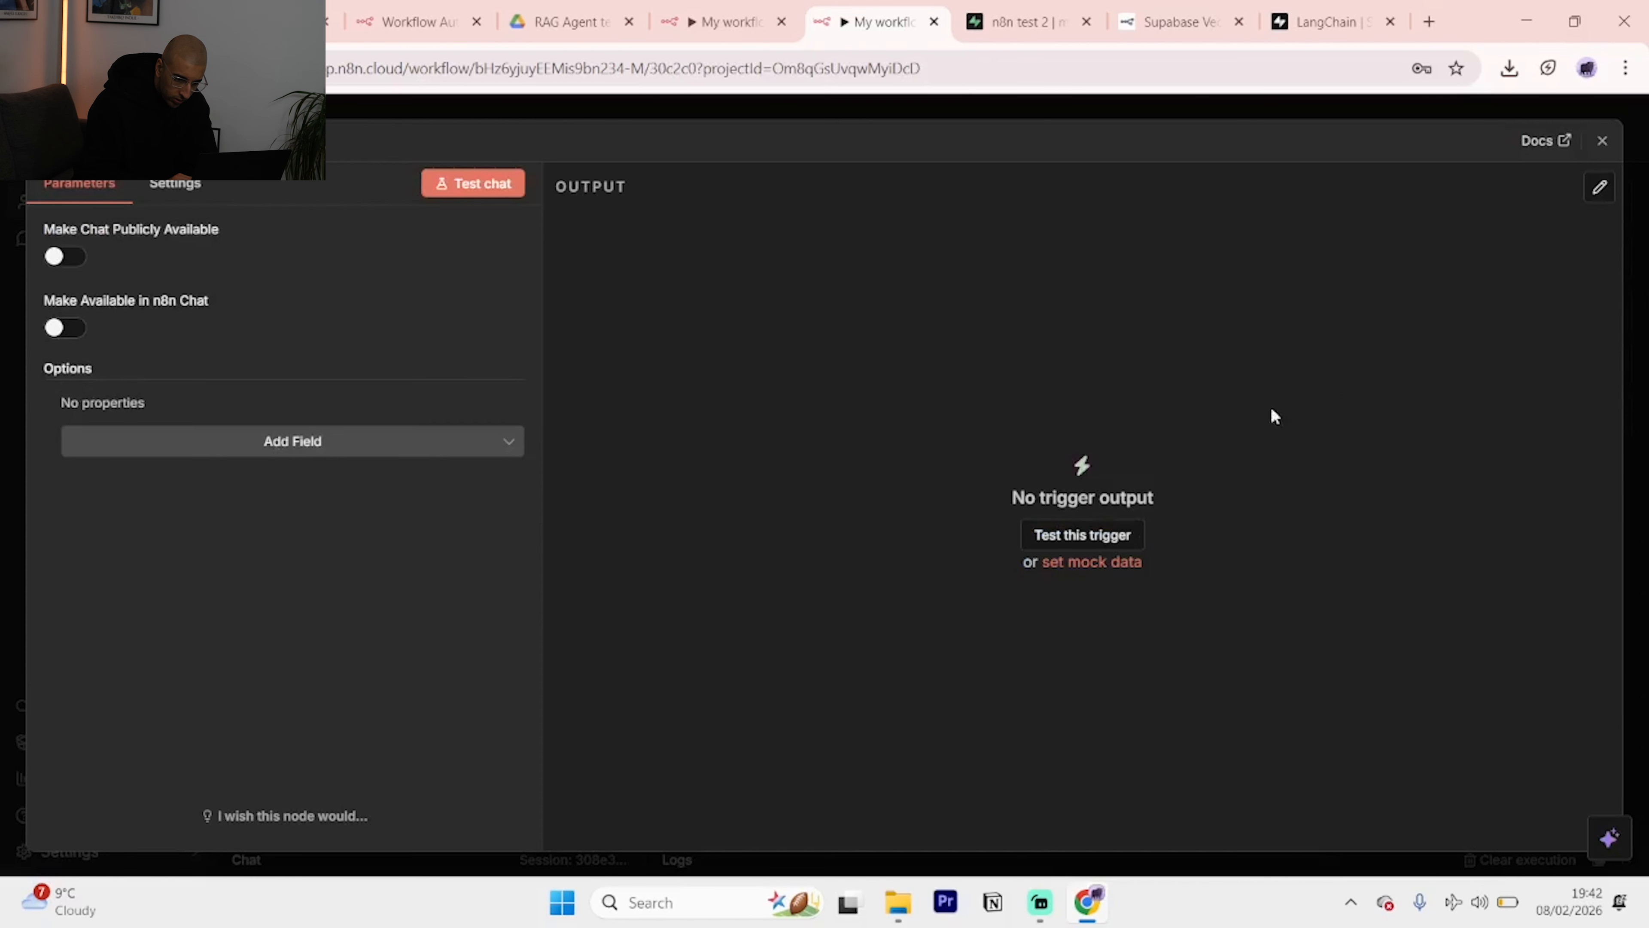
{"action": "left_click", "coordinate": [1602, 143]}
{"action": "left_click_drag", "start_coordinate": [1328, 426], "coordinate": [535, 656]}
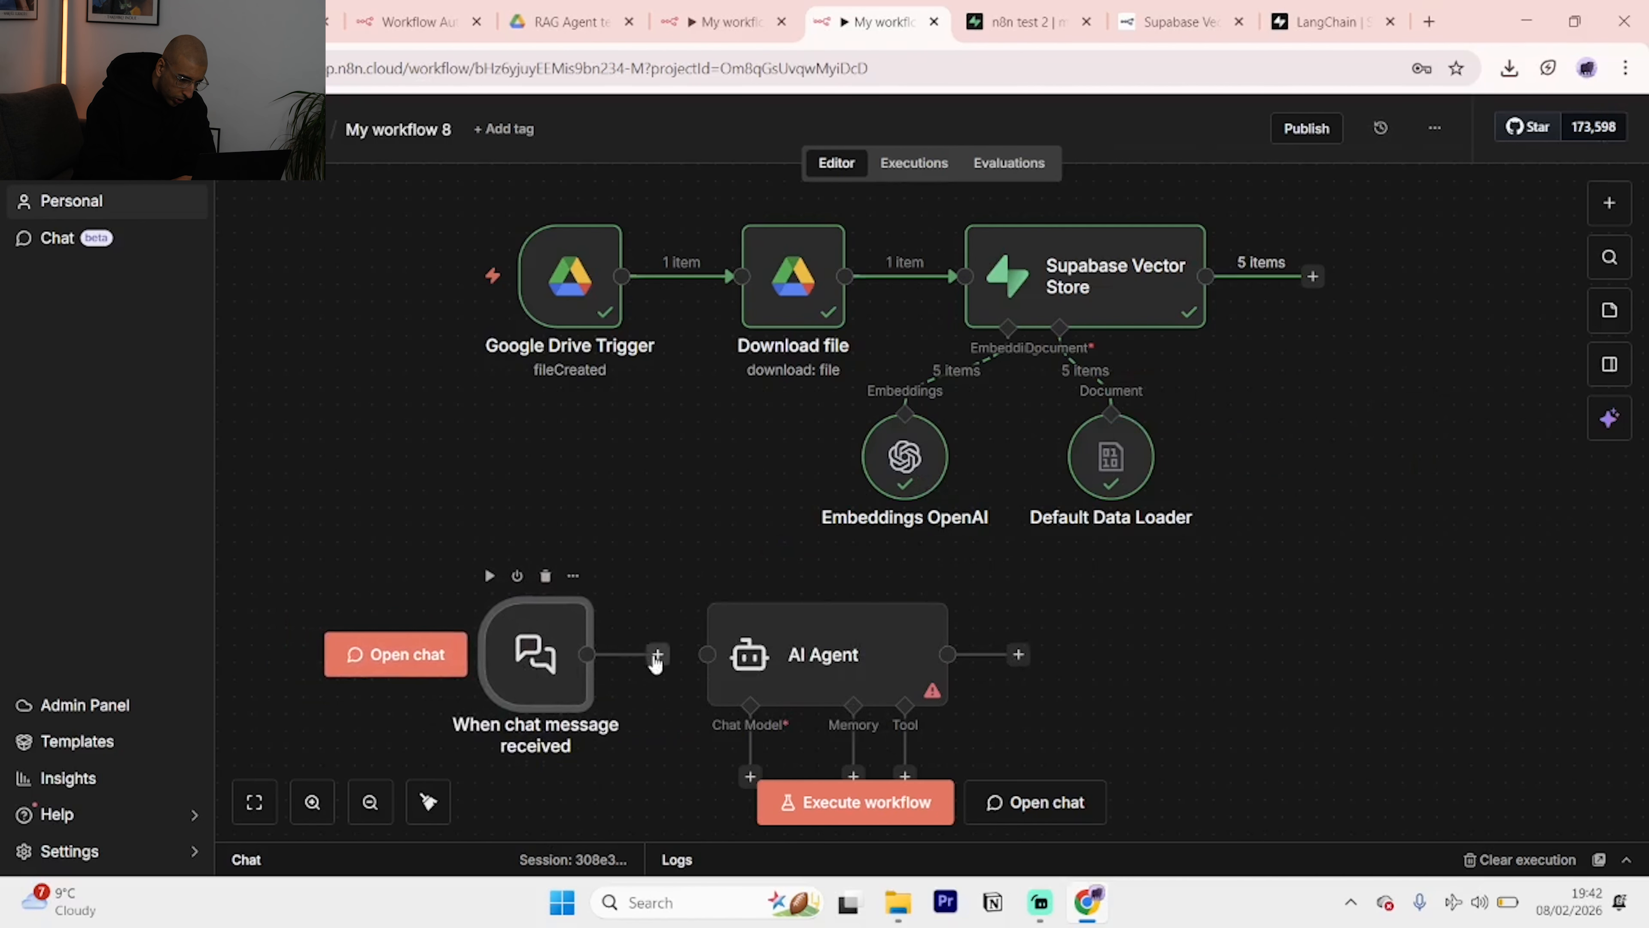
{"action": "left_click_drag", "start_coordinate": [661, 657], "coordinate": [708, 654]}
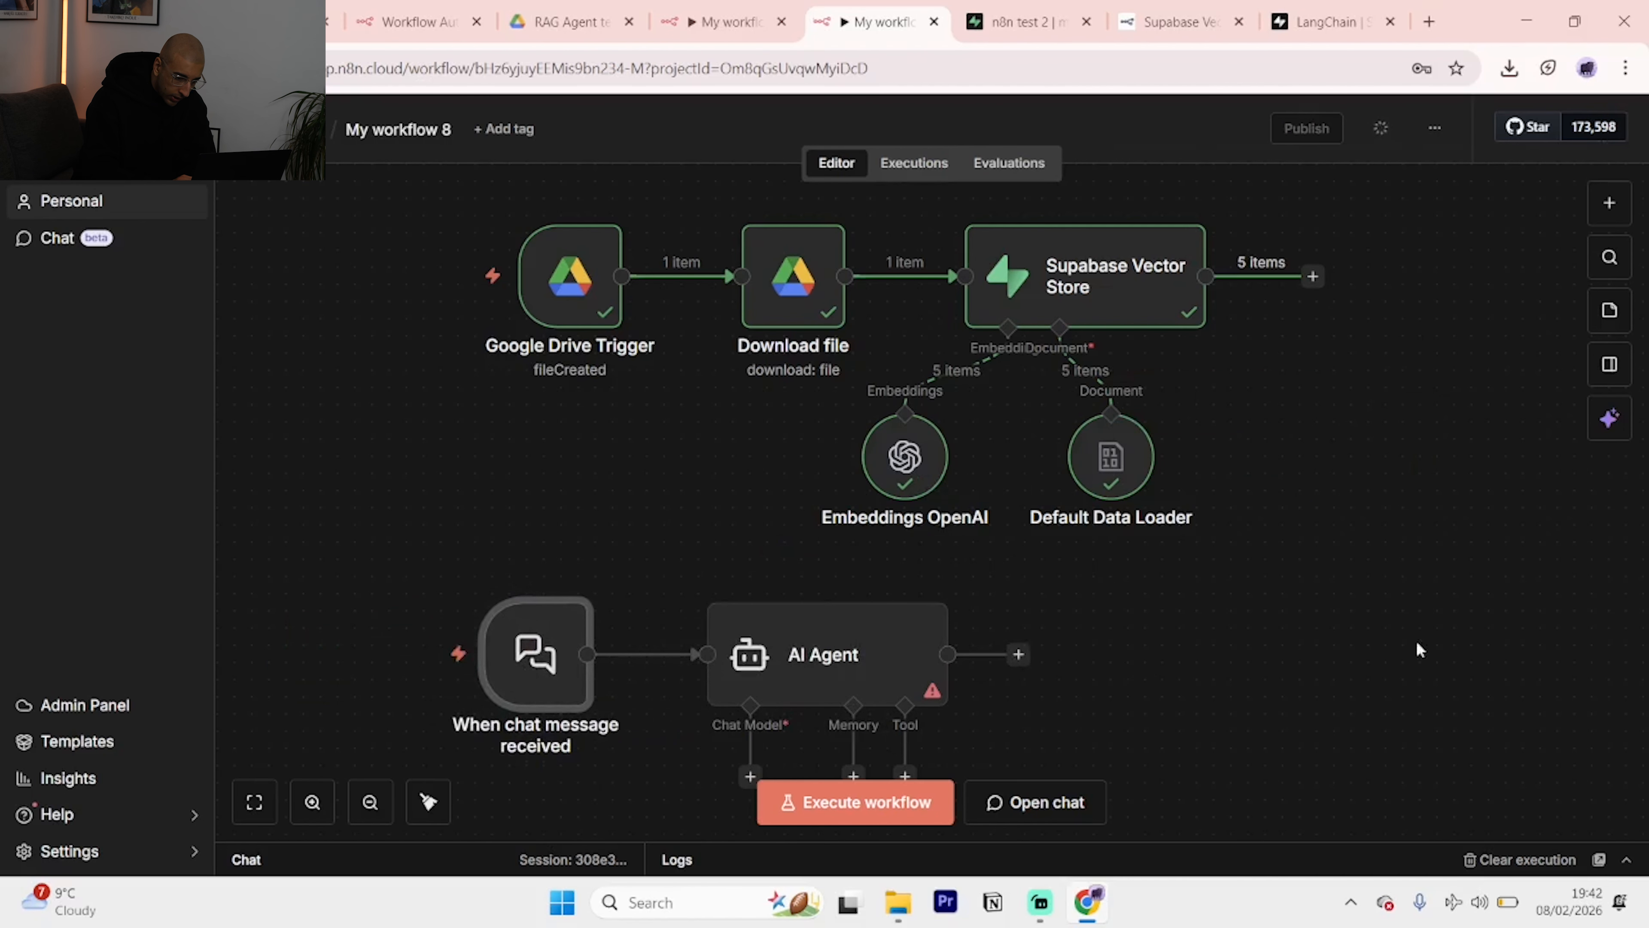
{"action": "left_click", "coordinate": [1627, 859]}
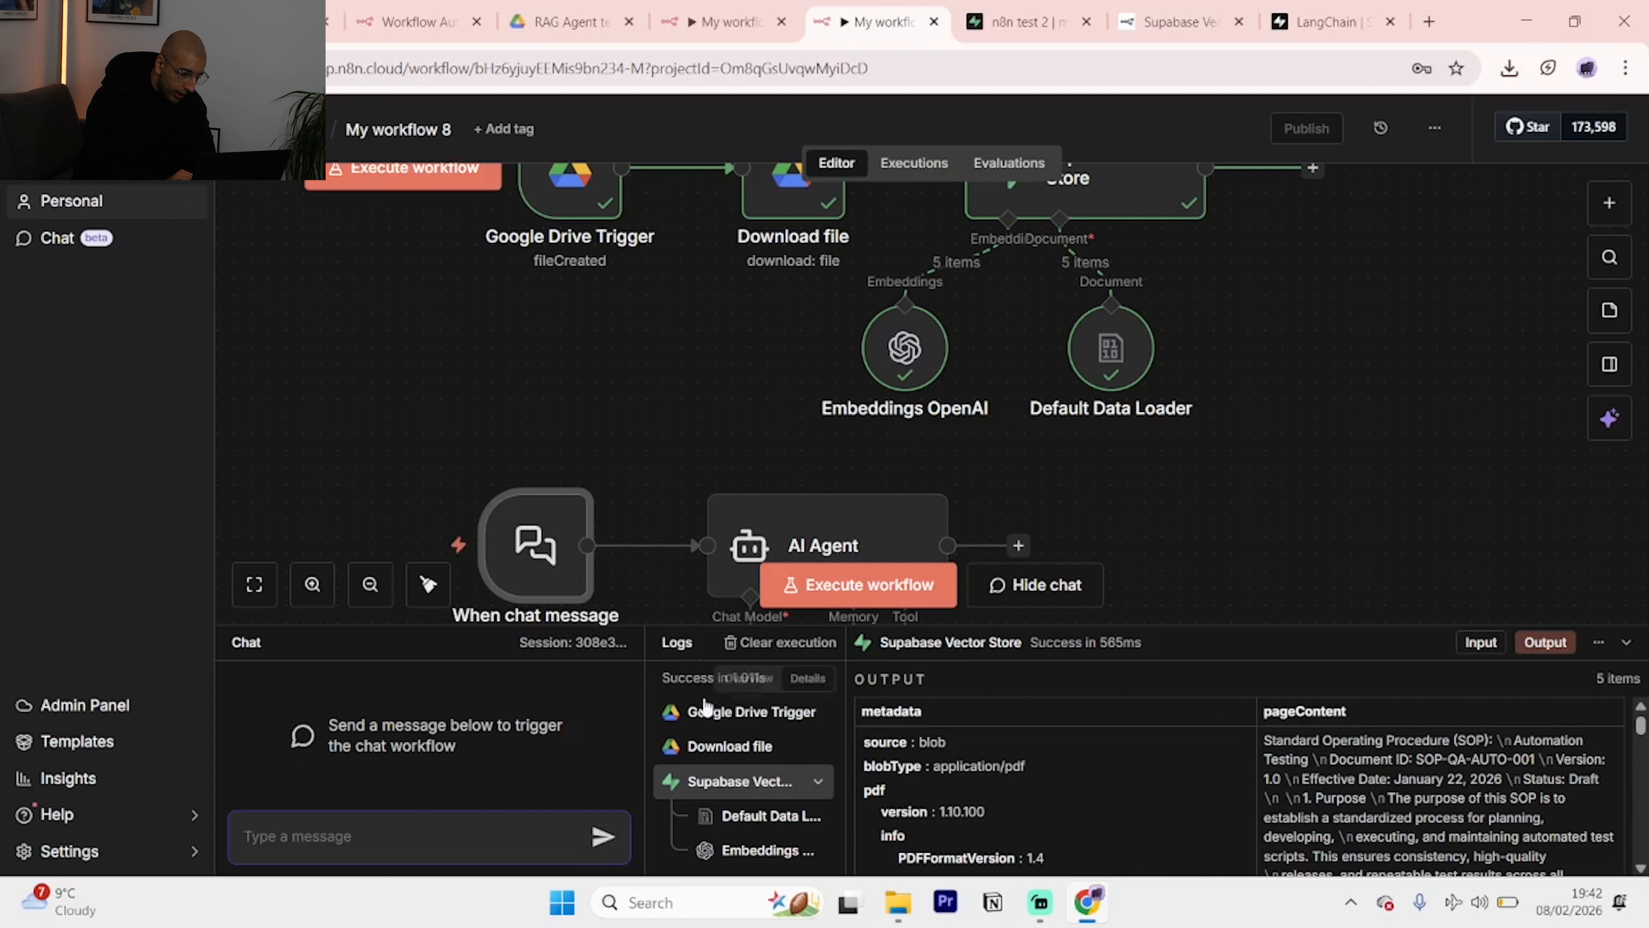
{"action": "left_click", "coordinate": [1627, 641]}
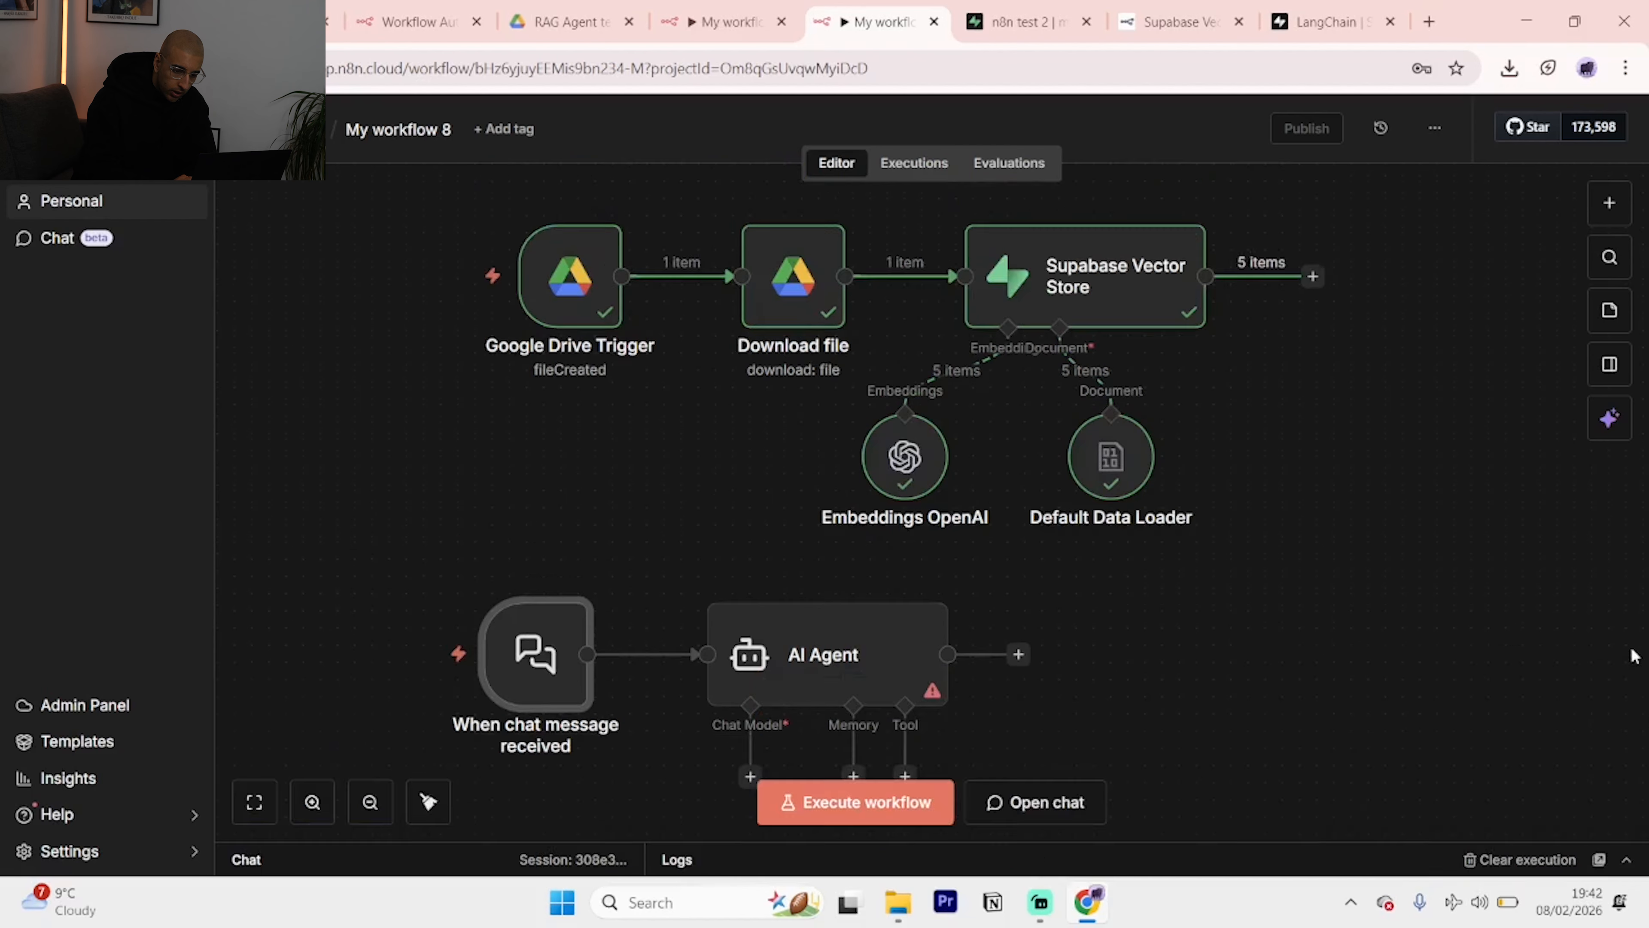
Attach a Google Gemini Chat Model using models/gemini-2.5-flash to the AI Agent and review its settings.
{"action": "scroll", "coordinate": [1178, 672], "scroll_direction": "down", "scroll_amount": 1}
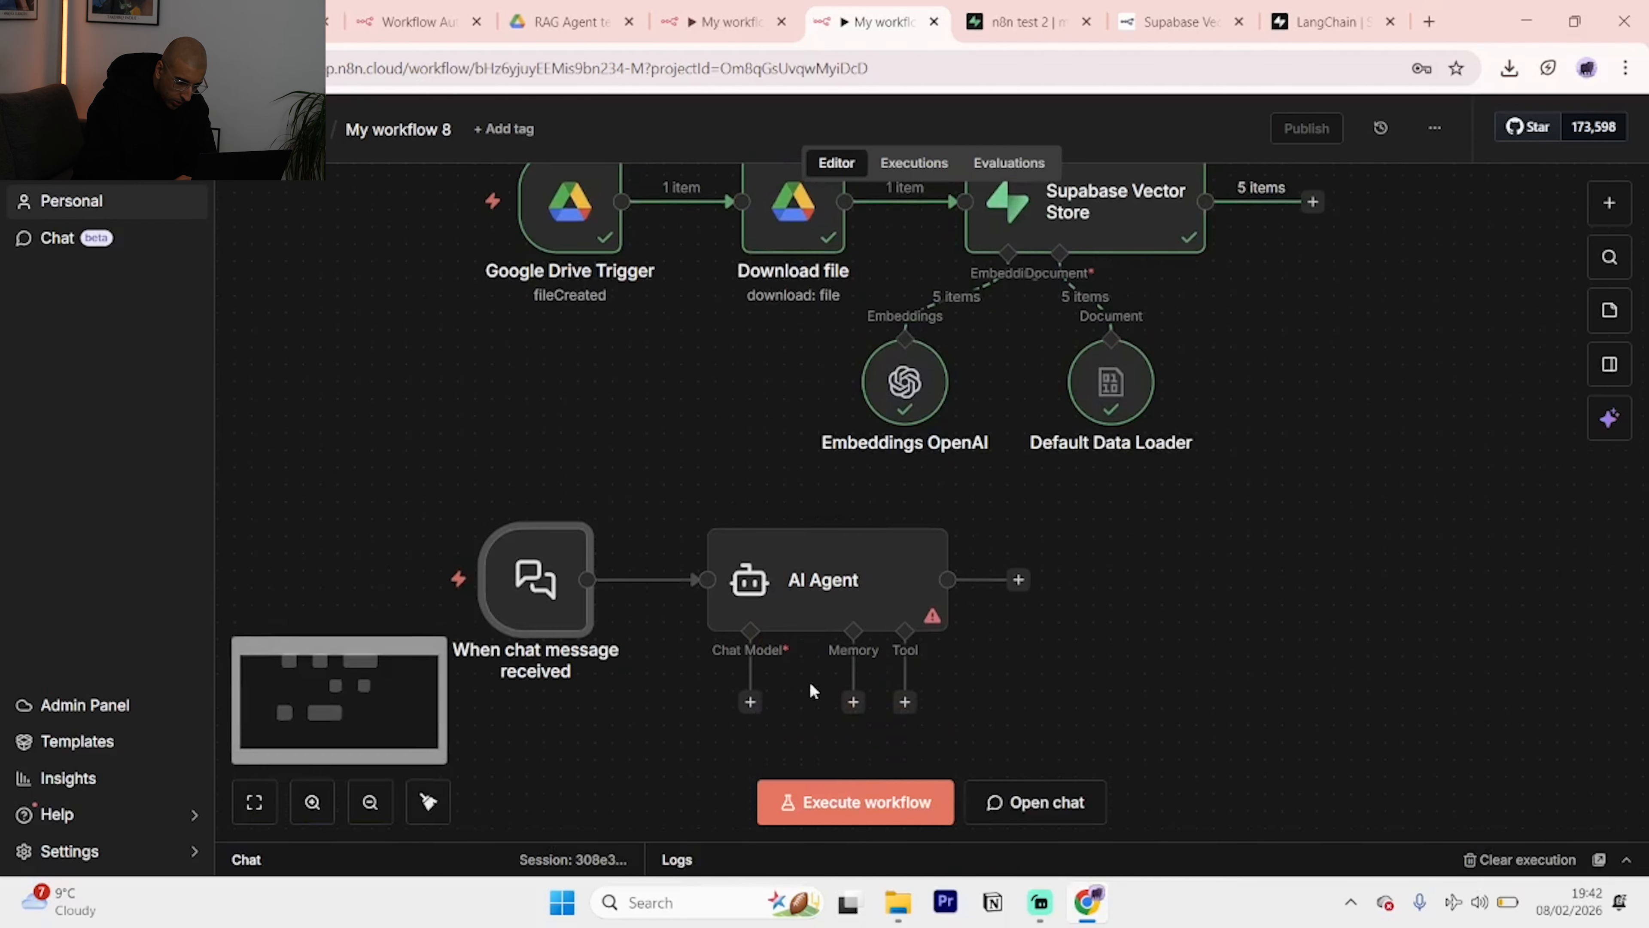
{"action": "left_click", "coordinate": [750, 706]}
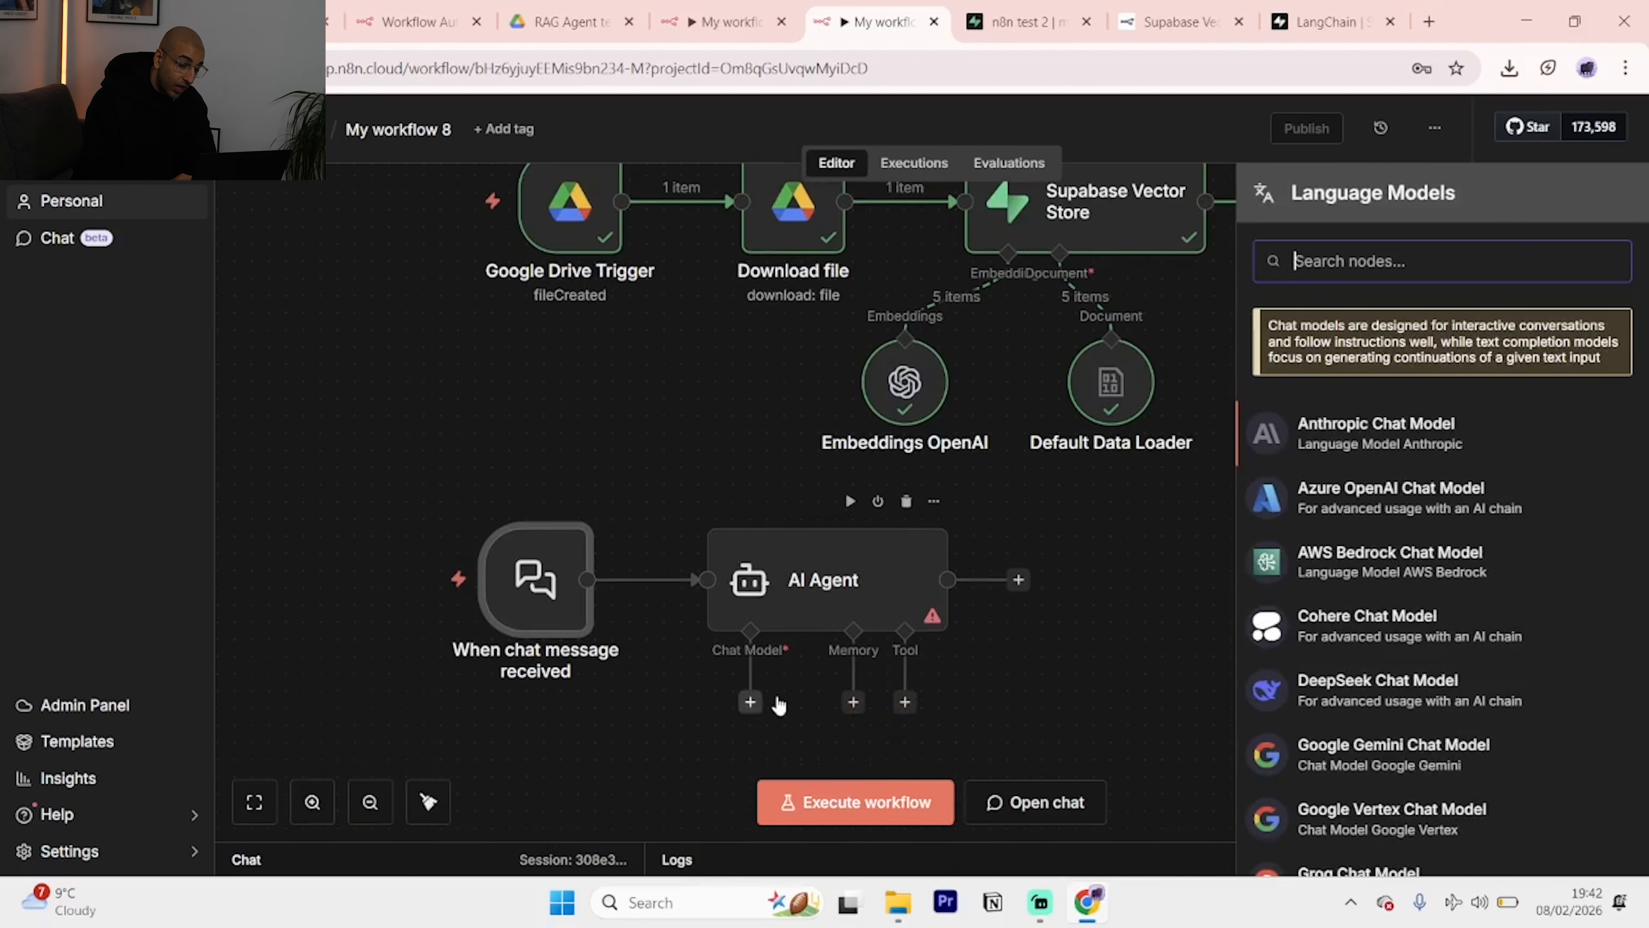
{"action": "scroll", "coordinate": [1392, 452], "scroll_direction": "down", "scroll_amount": 1}
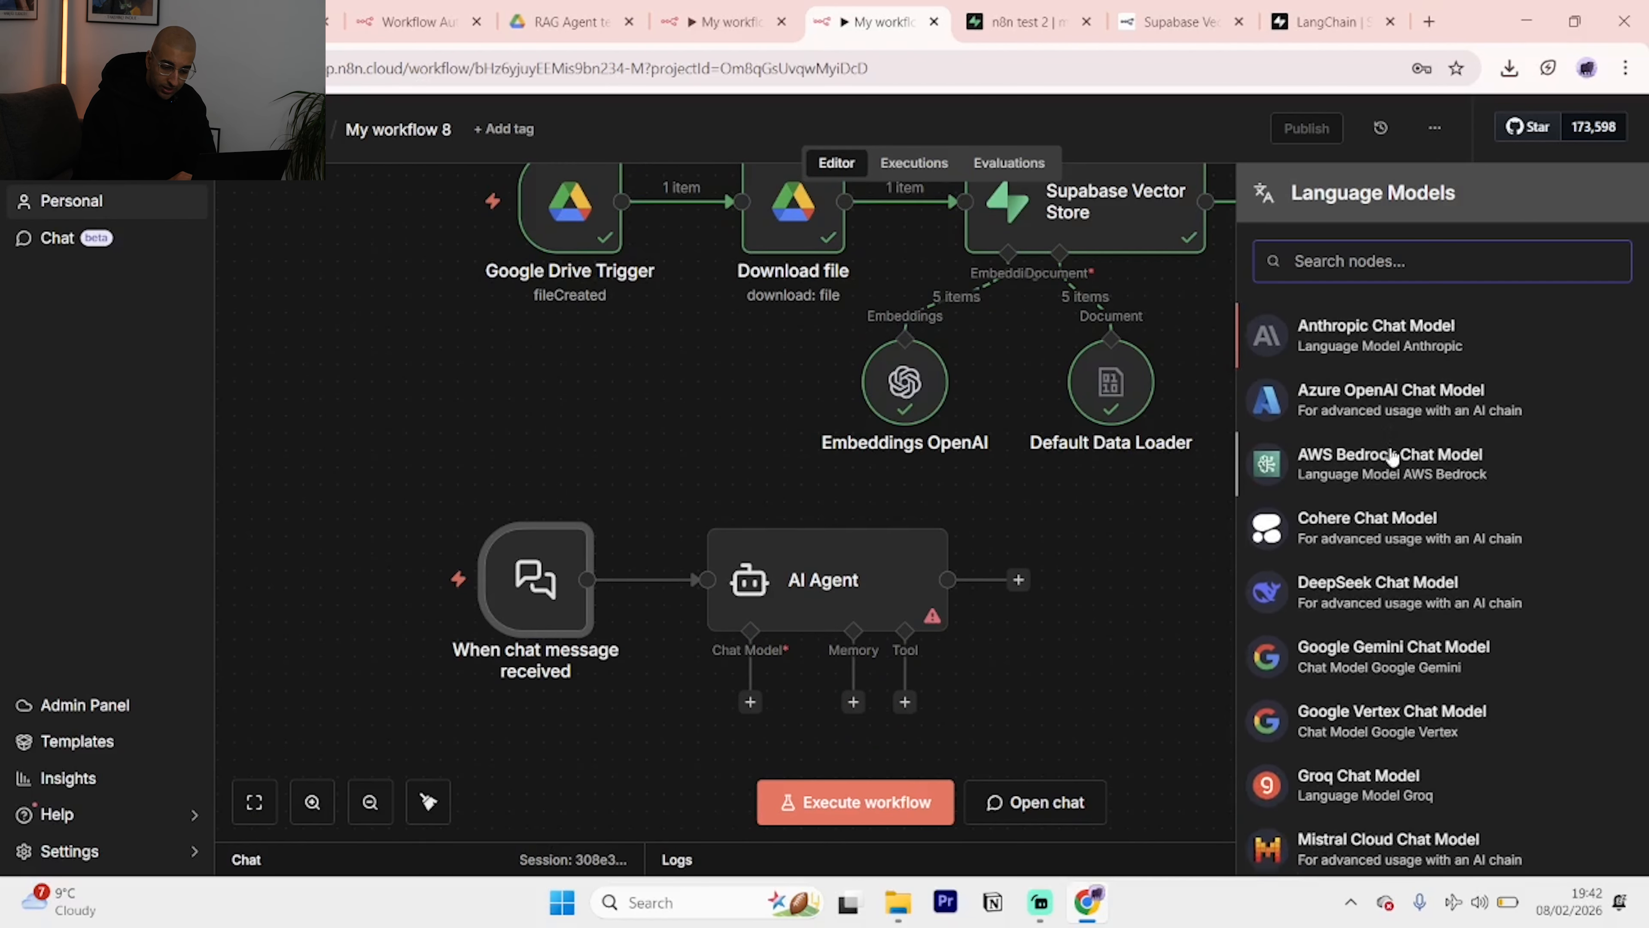
{"action": "left_click", "coordinate": [1461, 658]}
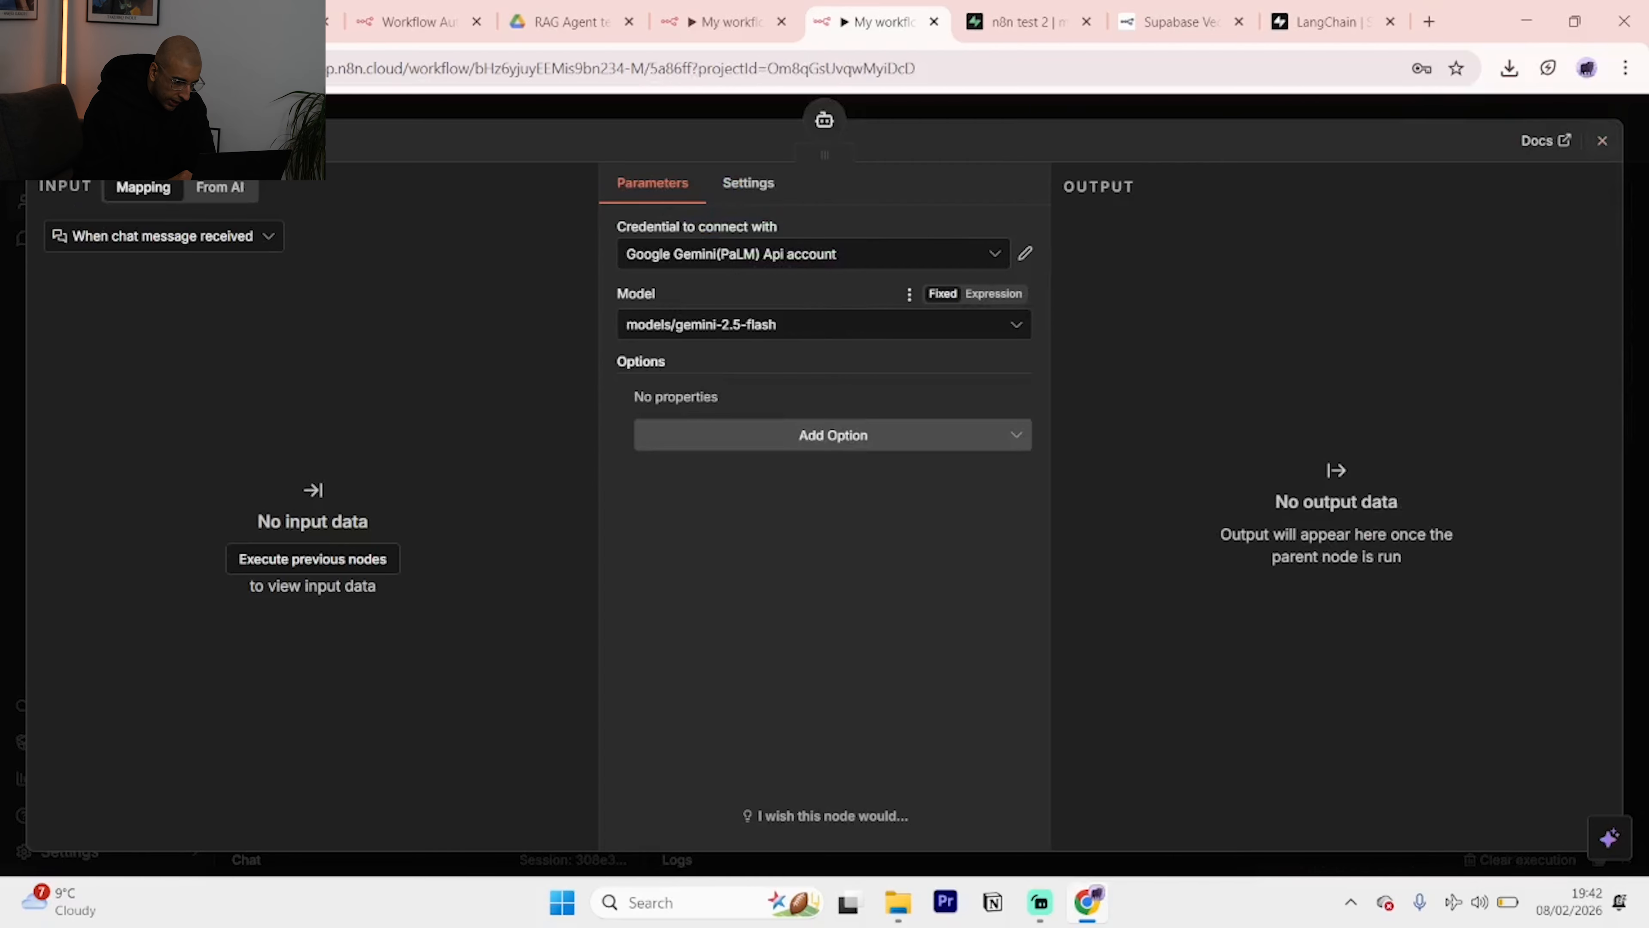
{"action": "left_click", "coordinate": [1602, 140]}
{"action": "scroll", "coordinate": [1391, 445], "scroll_direction": "down", "scroll_amount": 3}
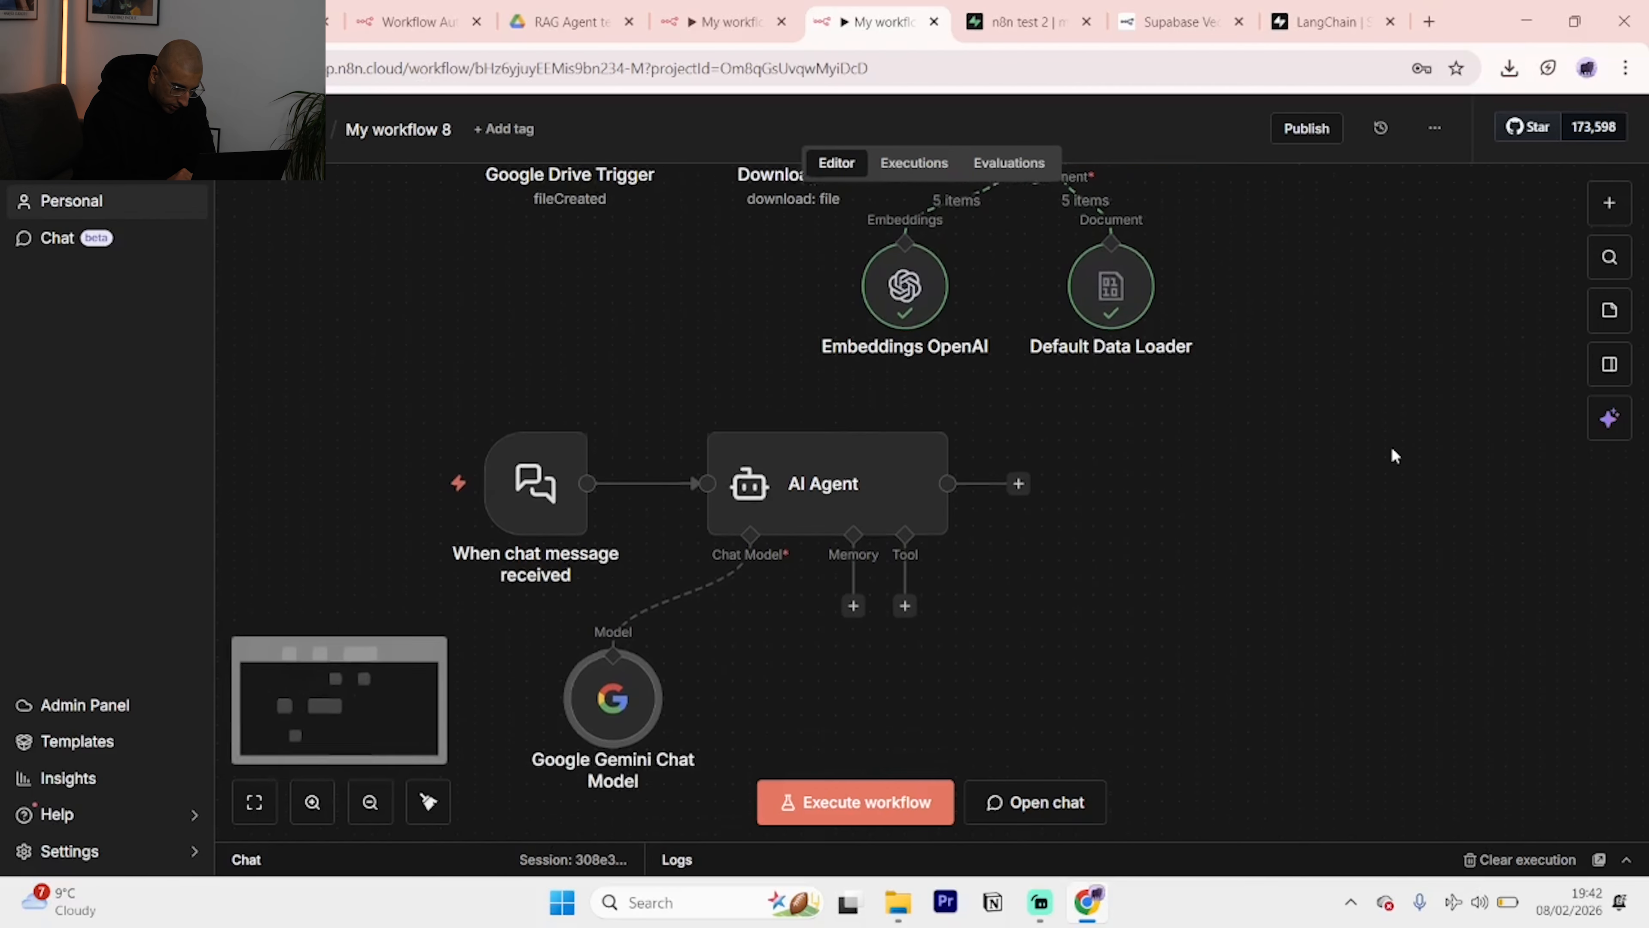
{"action": "double_click", "coordinate": [648, 681]}
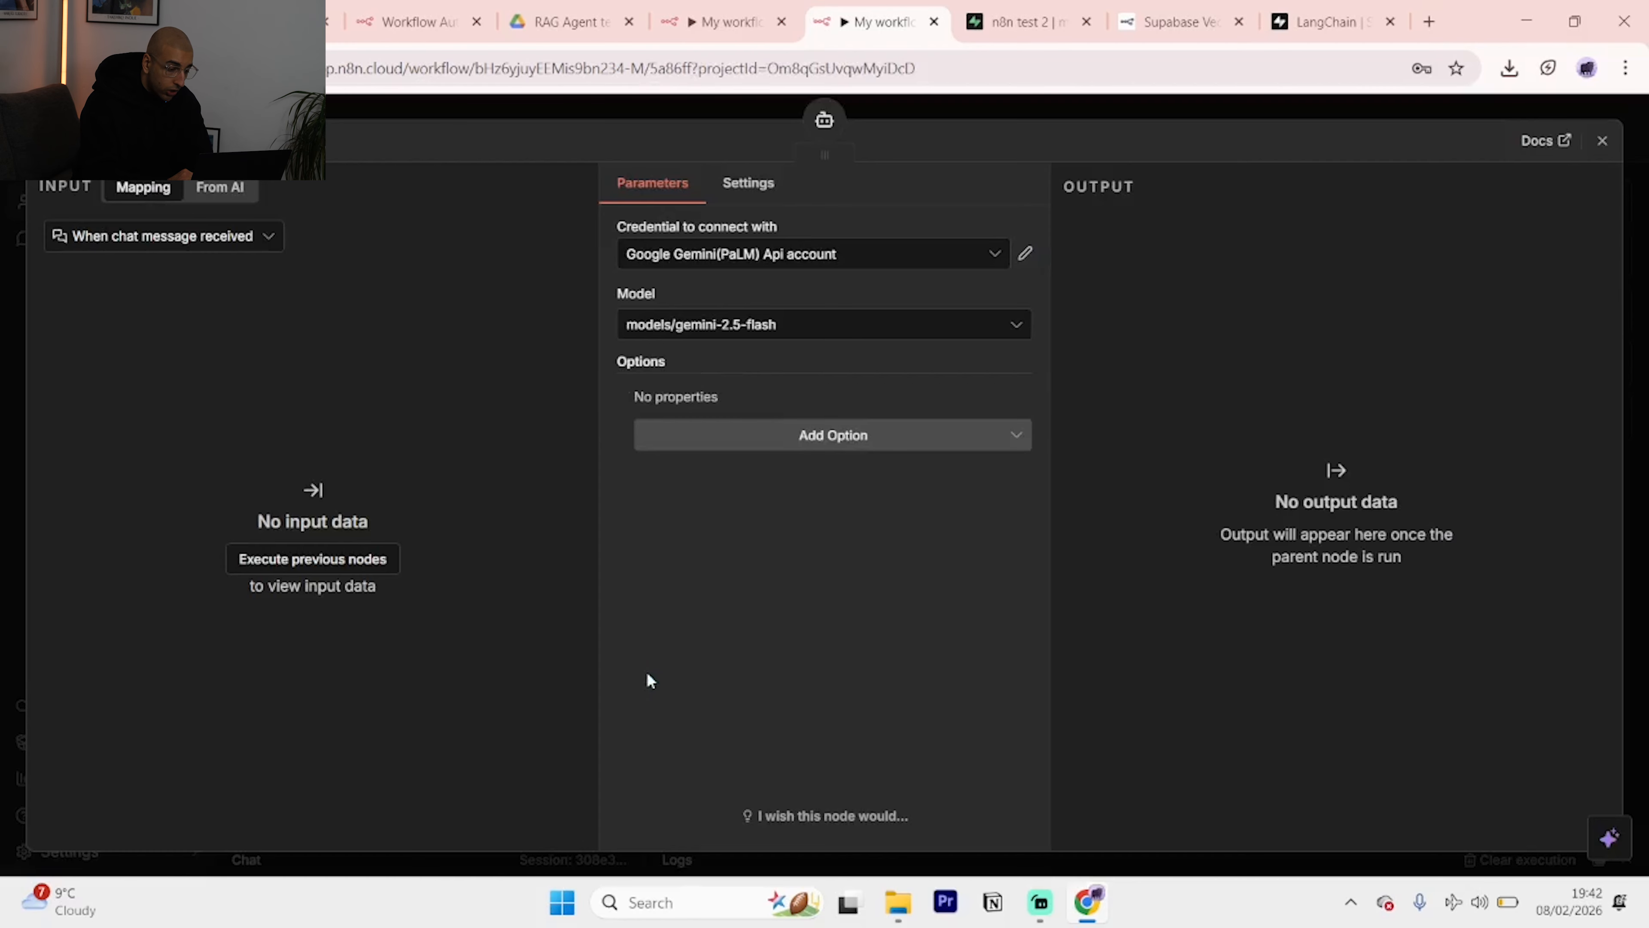
{"action": "left_click", "coordinate": [1601, 141]}
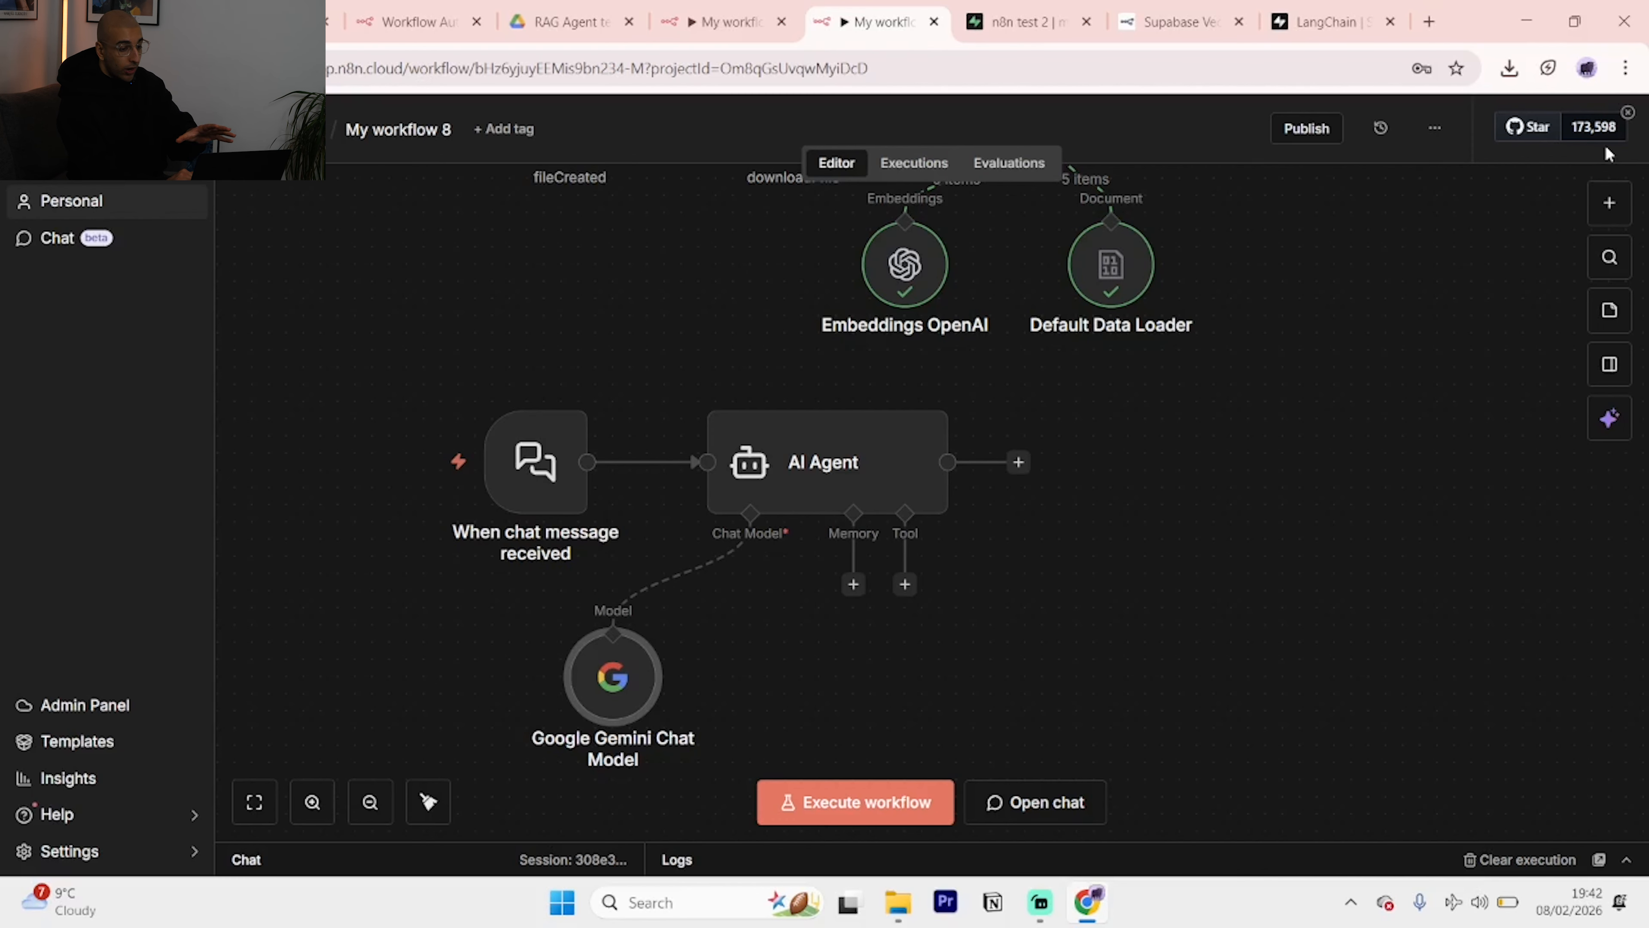
Attach a Simple Memory node to the AI Agent.
{"action": "left_click", "coordinate": [853, 584]}
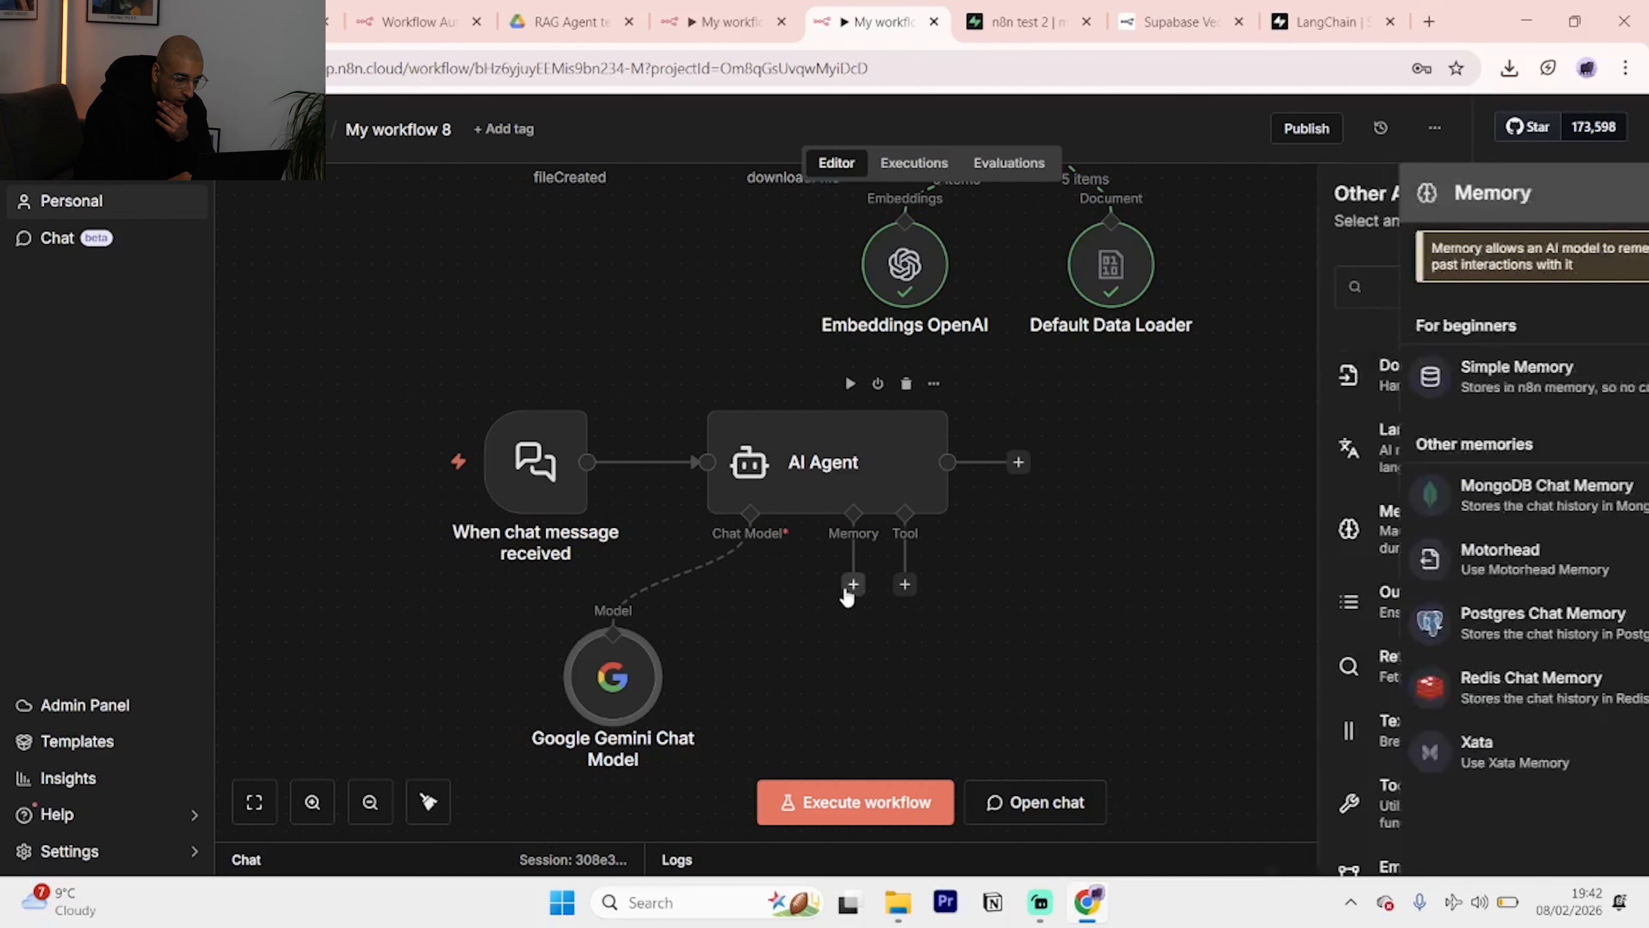
{"action": "left_click", "coordinate": [1420, 383]}
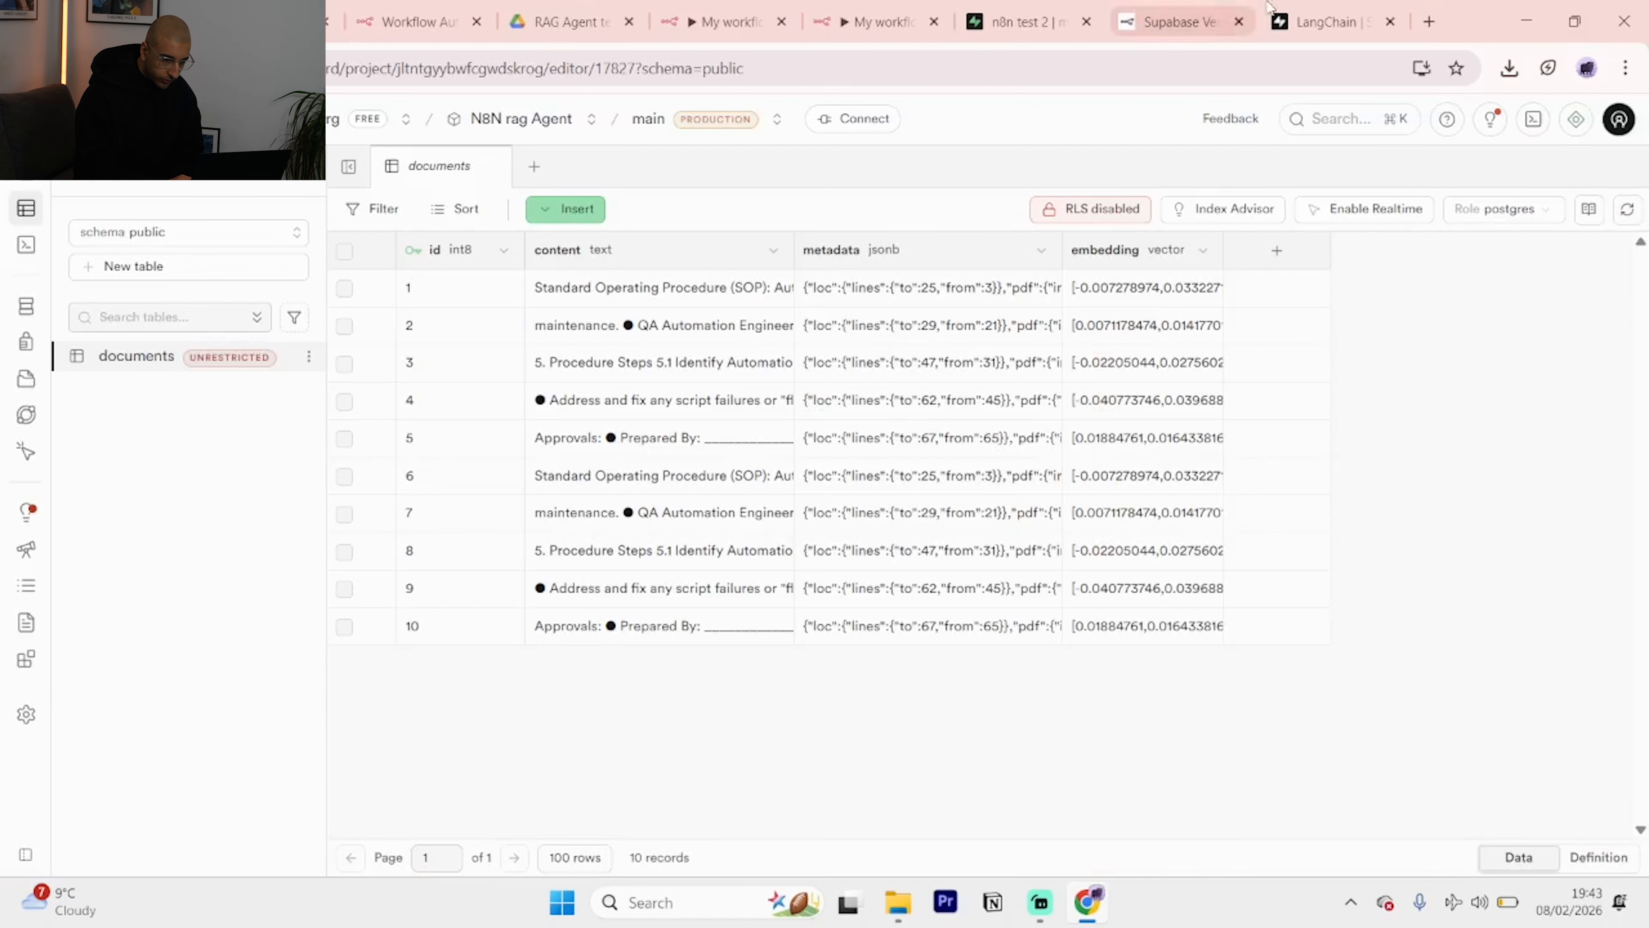
Look at the chat area of the finished My workflow 7 and return to My workflow 8's Simple Memory settings.
{"action": "left_click", "coordinate": [350, 8]}
{"action": "left_click", "coordinate": [357, 7]}
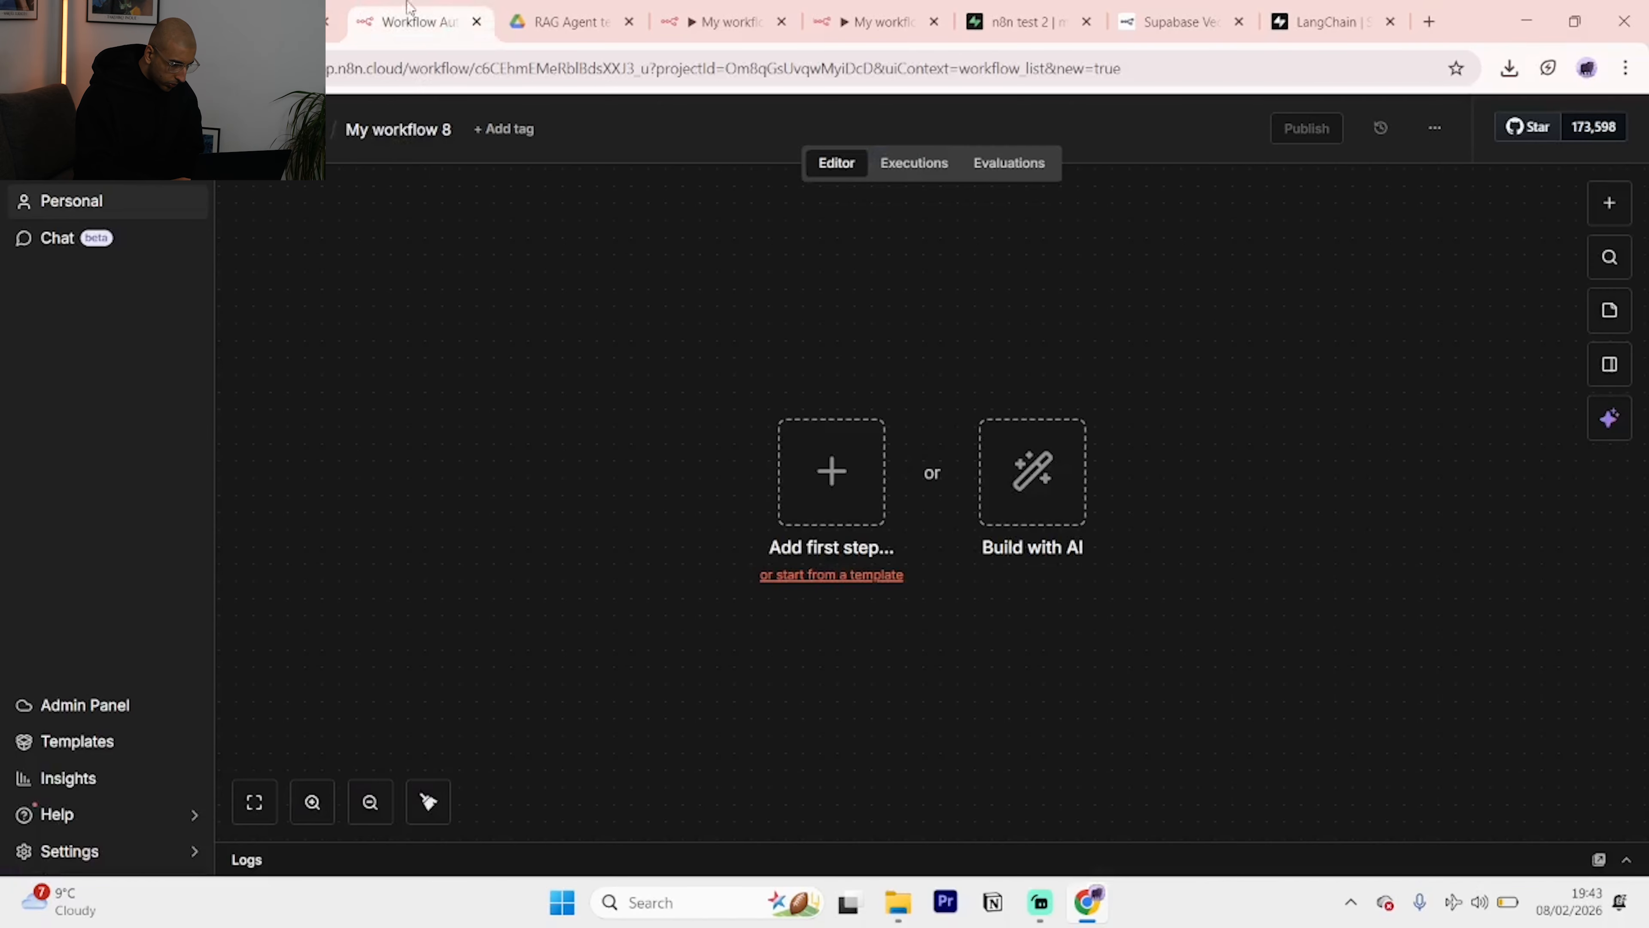
{"action": "left_click", "coordinate": [886, 6]}
{"action": "left_click", "coordinate": [772, 7]}
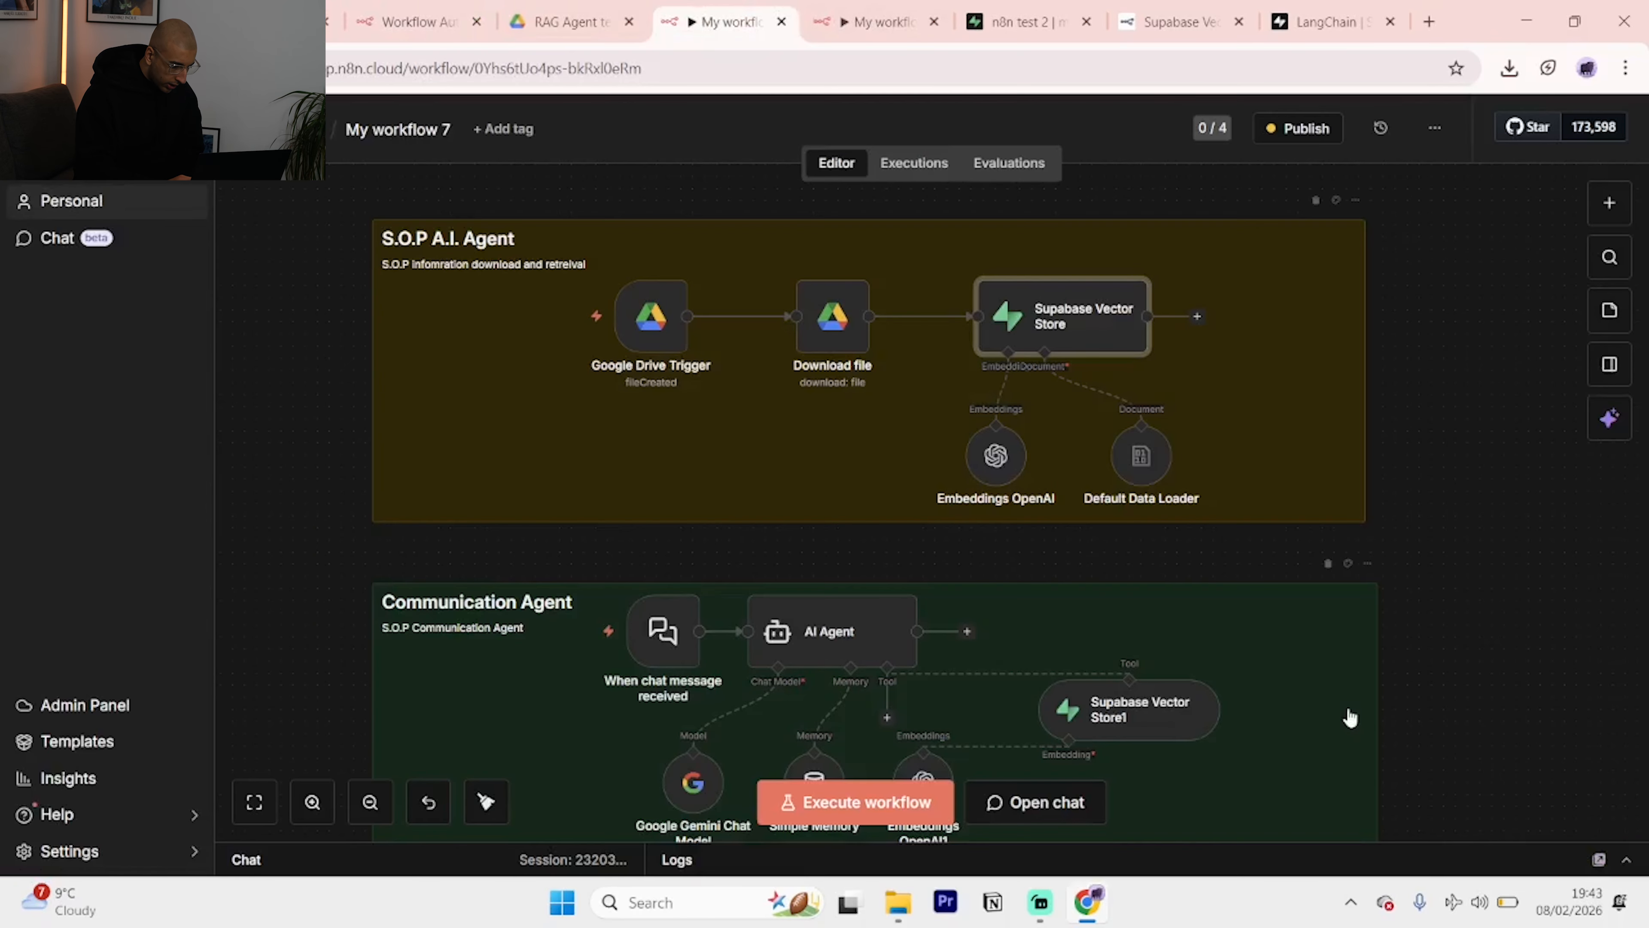
{"action": "left_click", "coordinate": [1627, 860]}
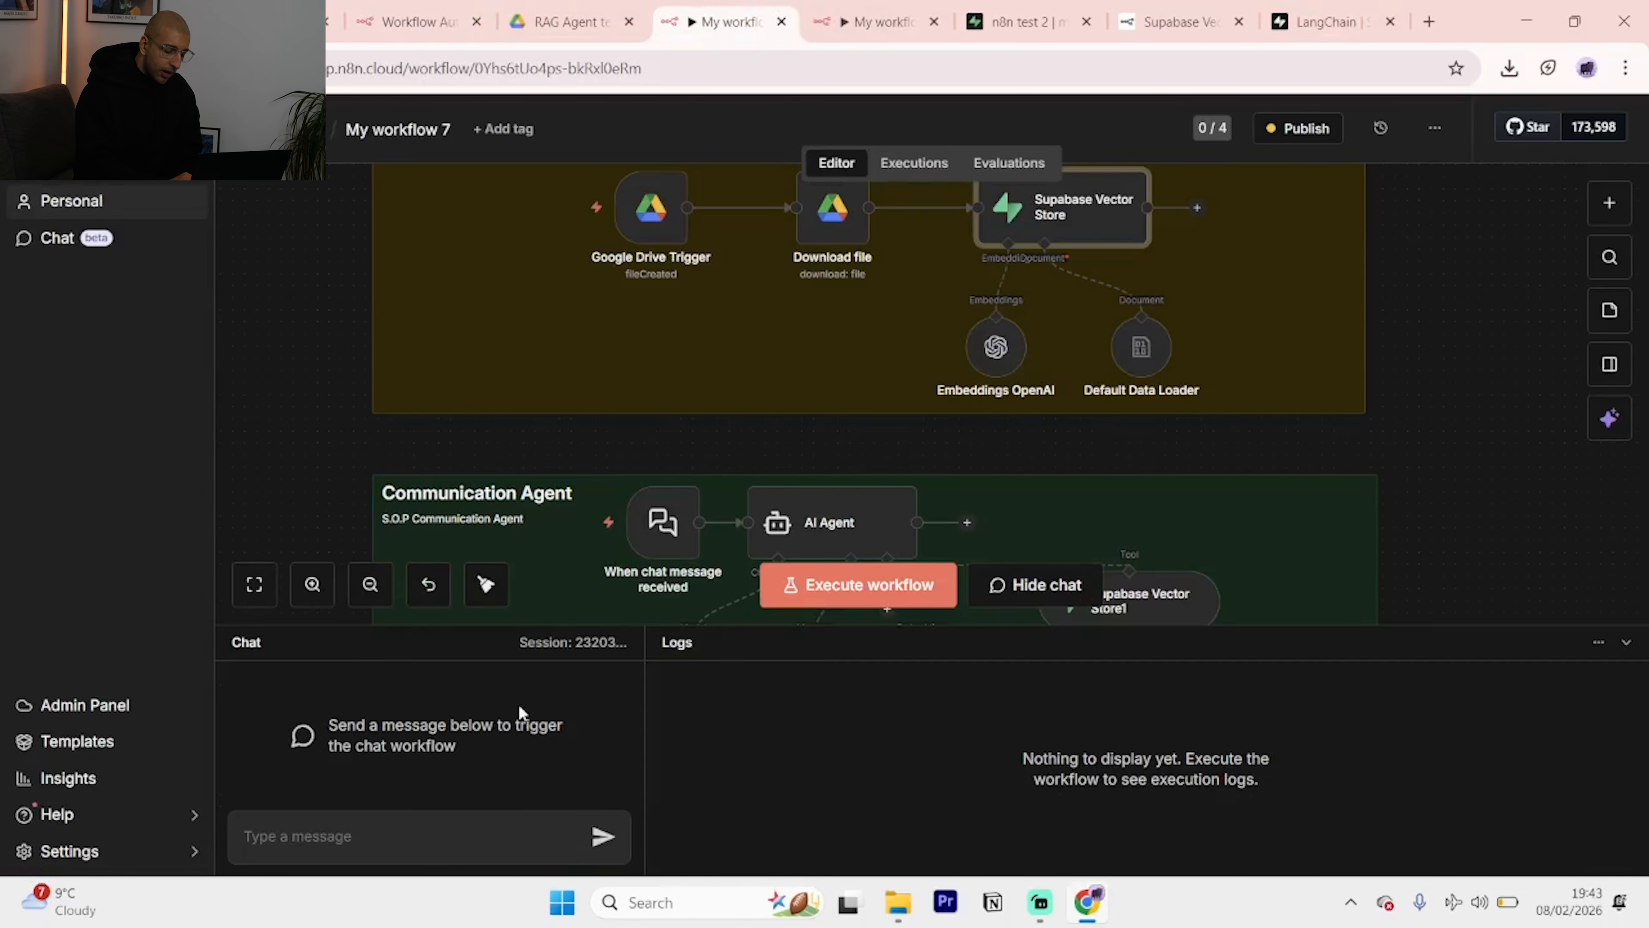
{"action": "left_click", "coordinate": [901, 18]}
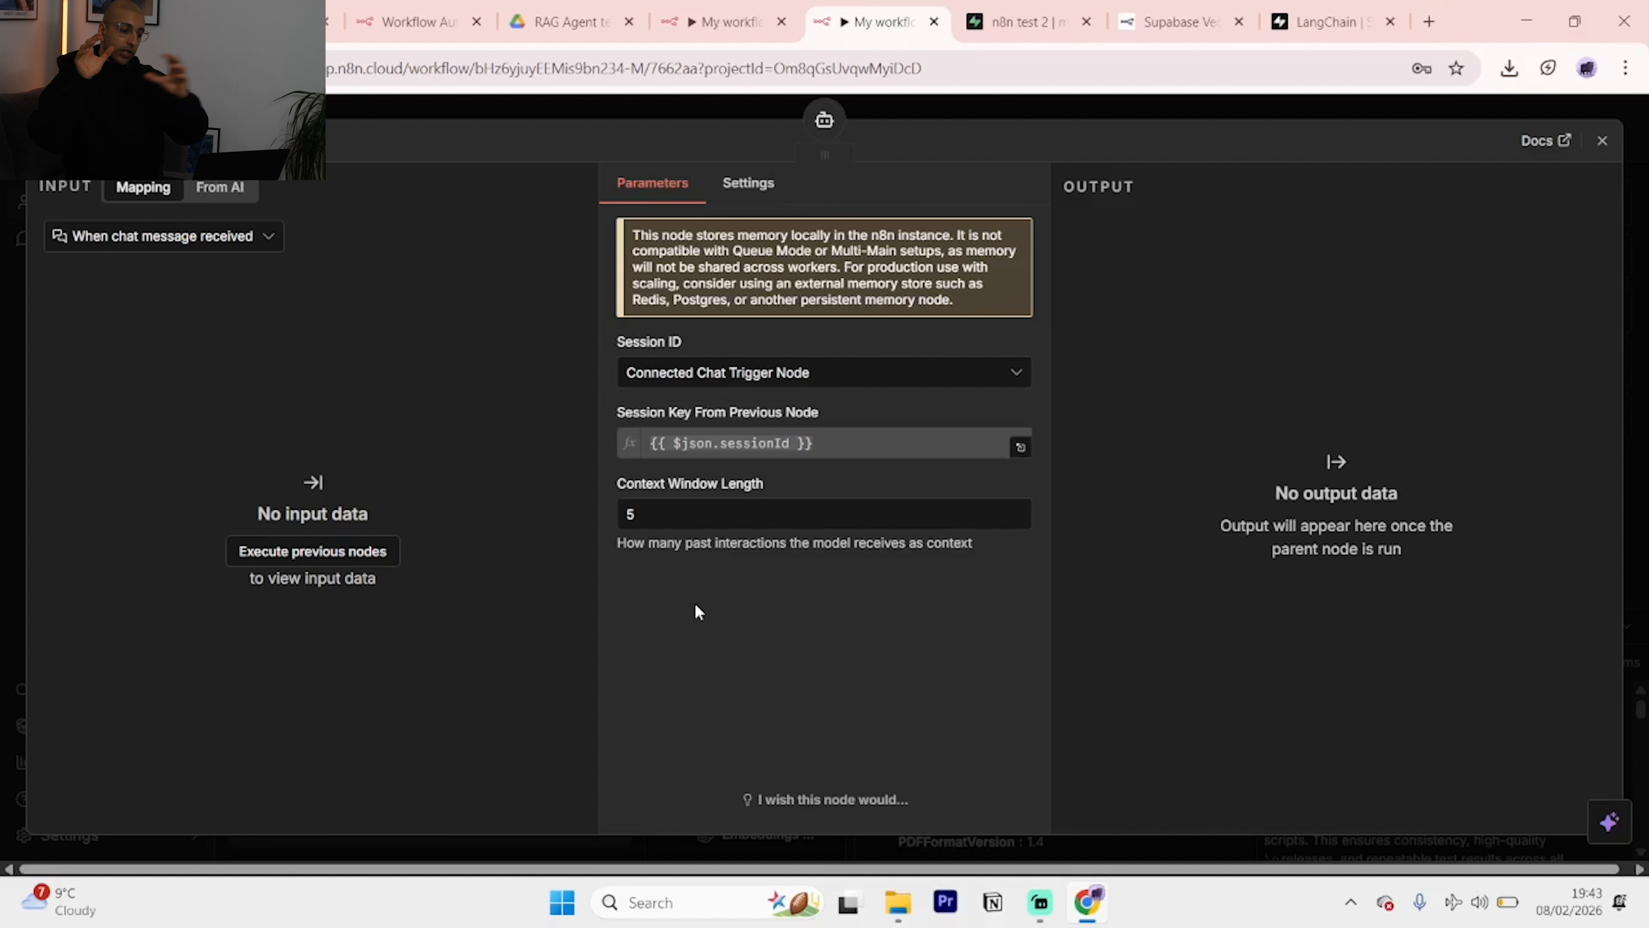
Examine the Simple Memory's Context Window Length, glance at the Supabase project and vector store docs, and close the memory settings.
{"action": "double_click", "coordinate": [685, 507]}
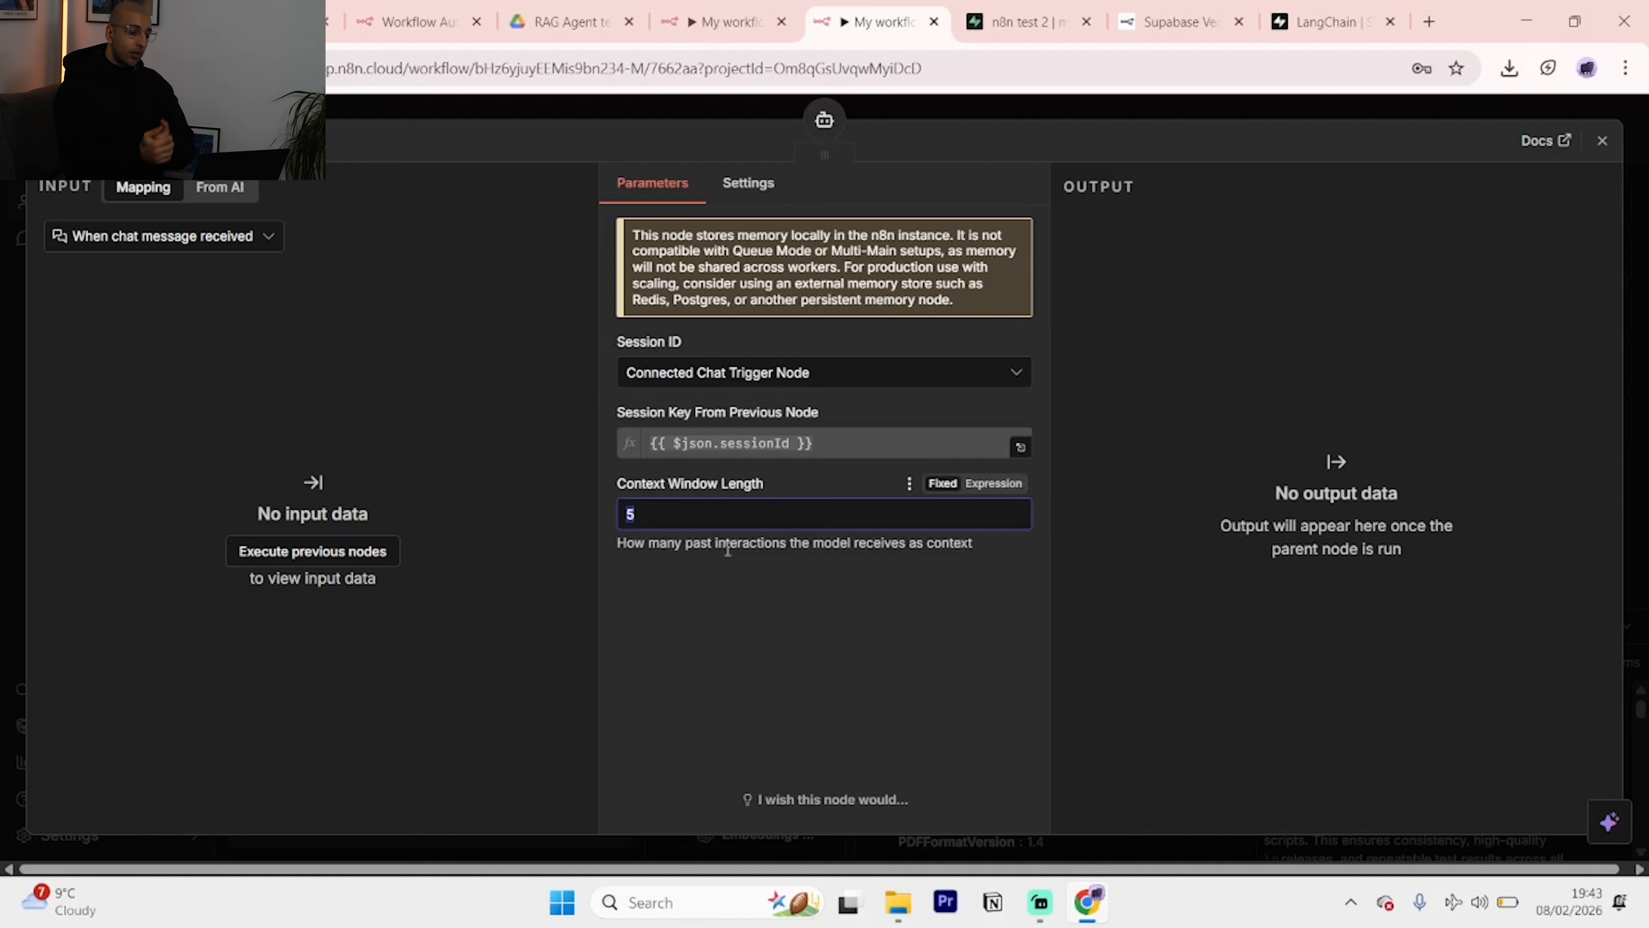
{"action": "left_click", "coordinate": [994, 14]}
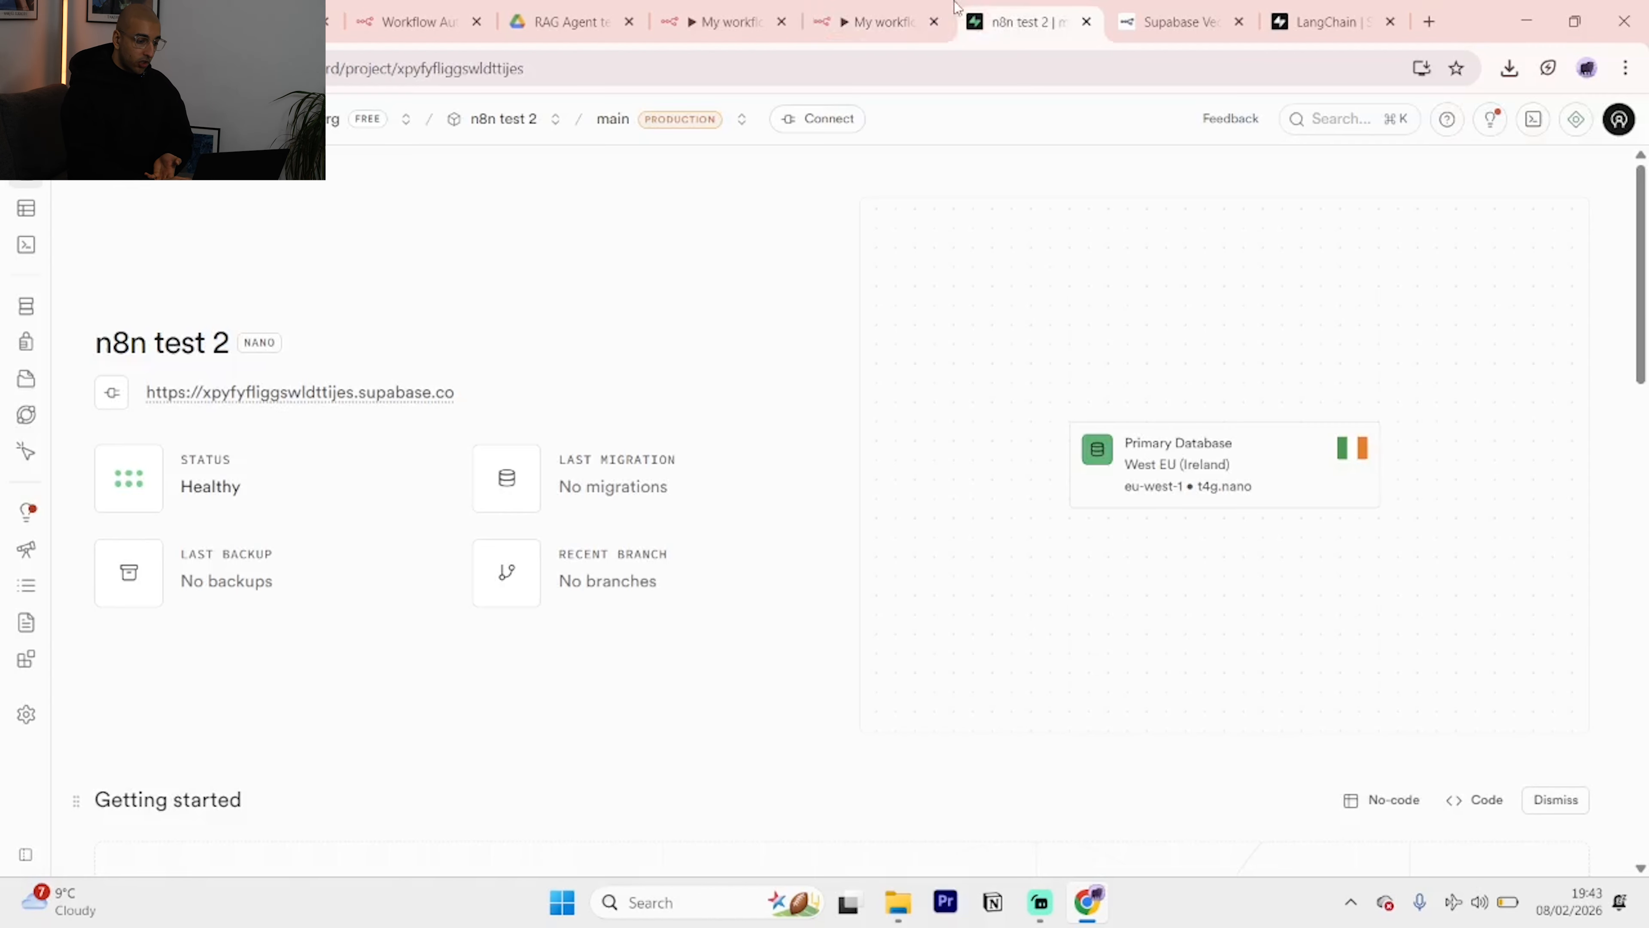
{"action": "left_click", "coordinate": [1131, 7]}
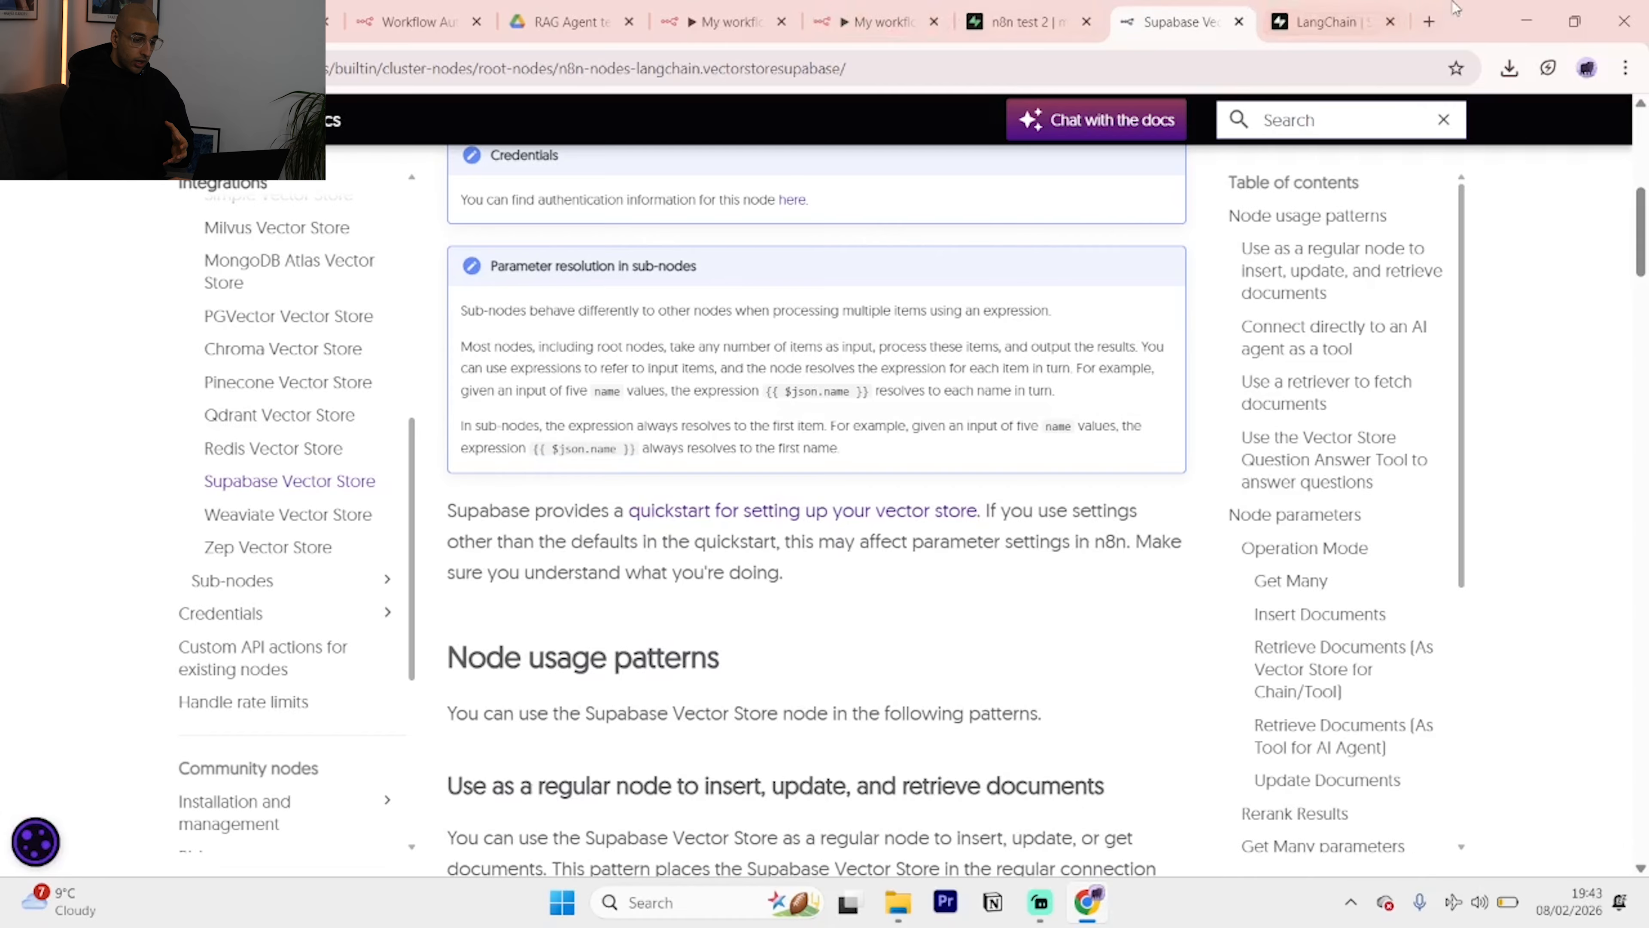
{"action": "left_click", "coordinate": [939, 7]}
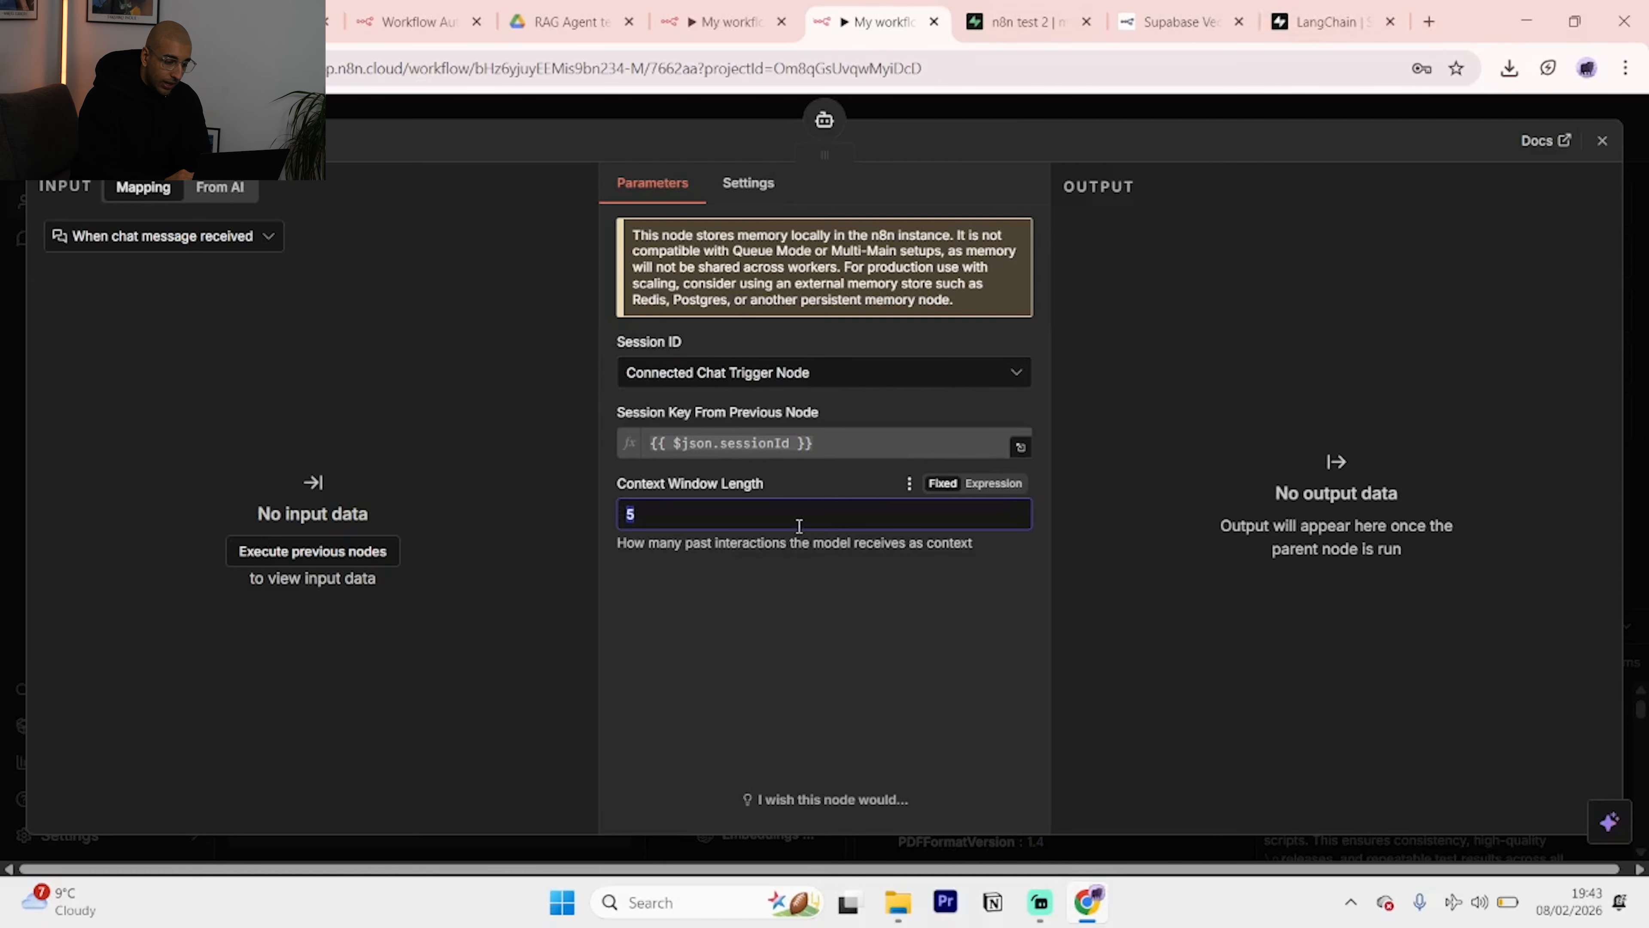
{"action": "left_click", "coordinate": [1602, 142]}
{"action": "scroll", "coordinate": [1045, 354], "scroll_direction": "down", "scroll_amount": 2}
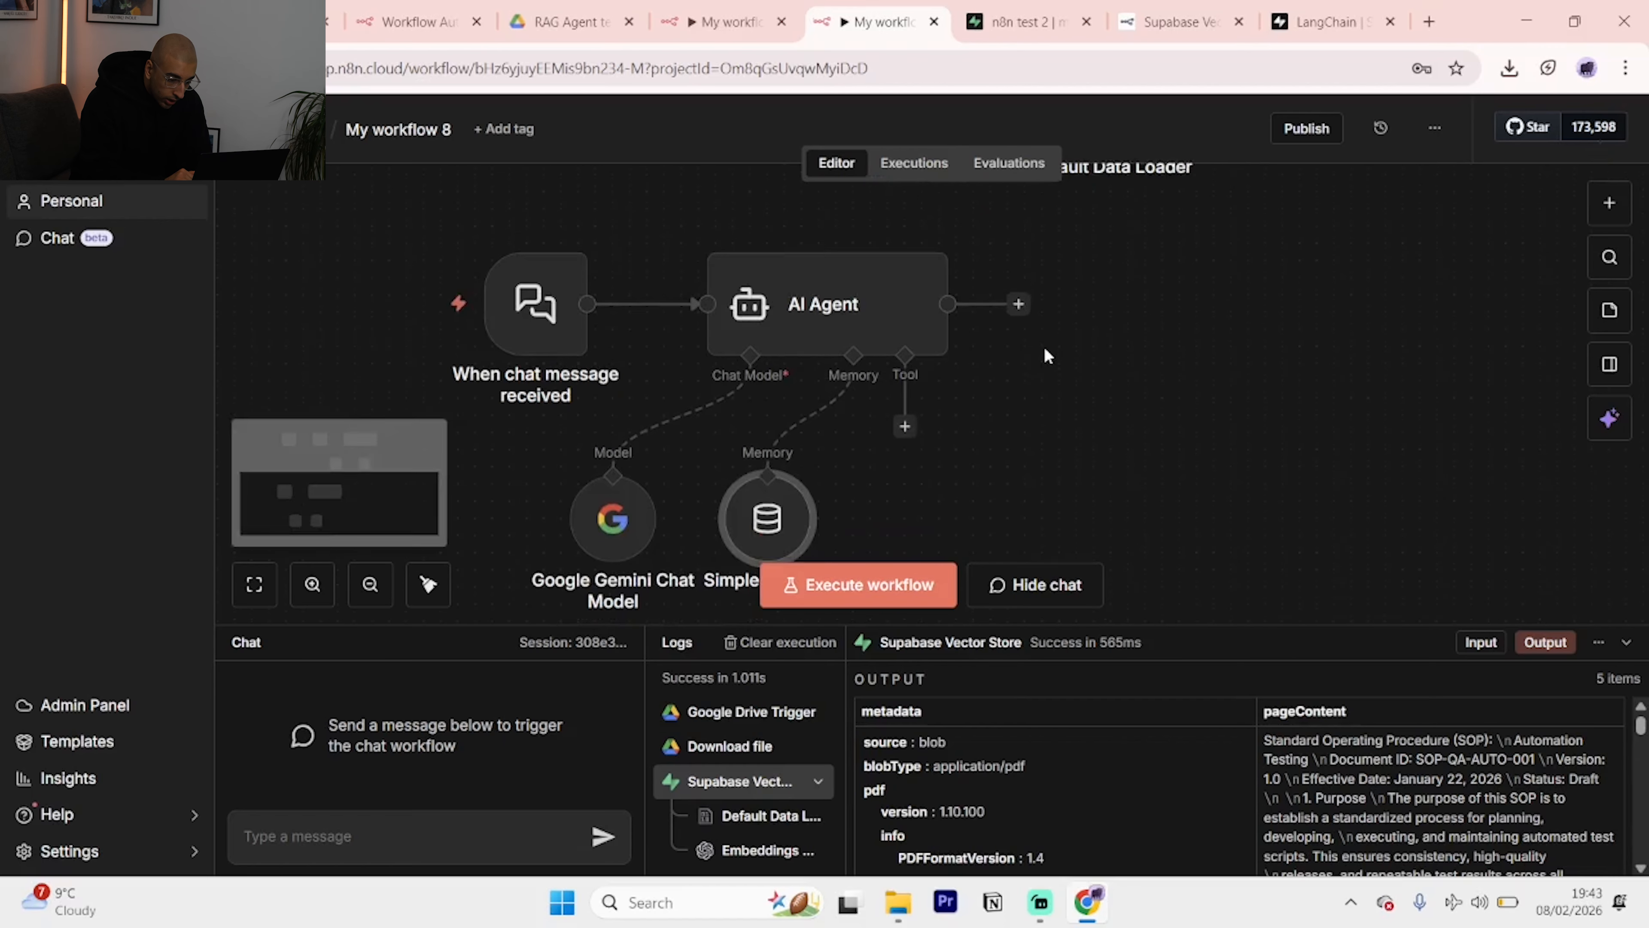
{"action": "left_click", "coordinate": [906, 414]}
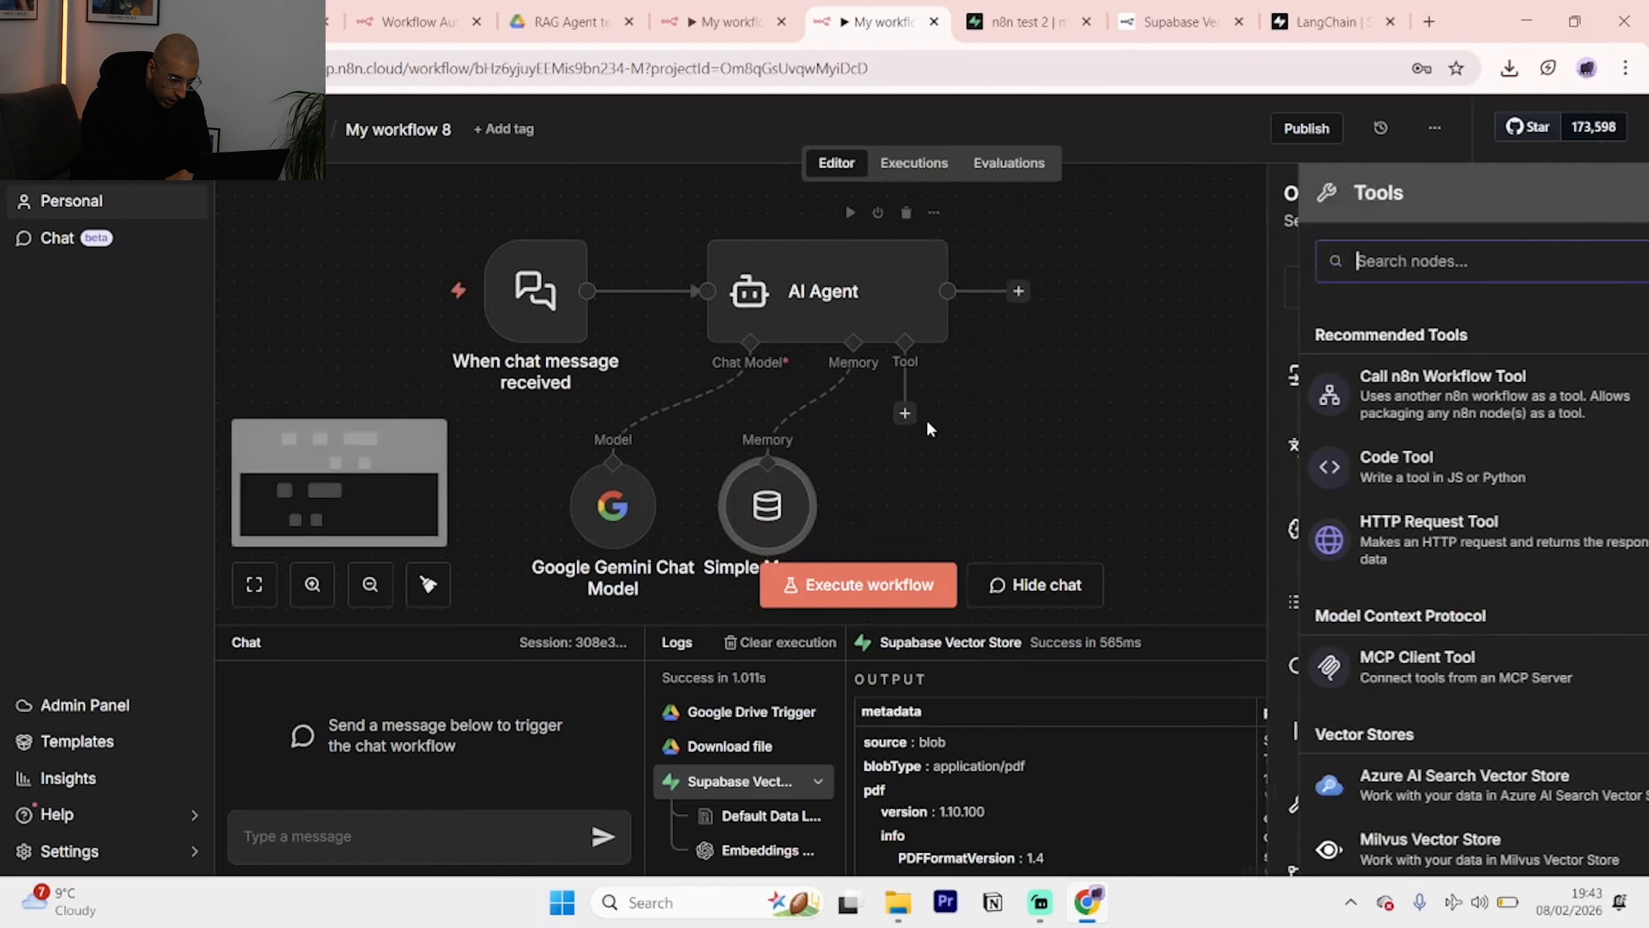
{"action": "type", "text": "supa"}
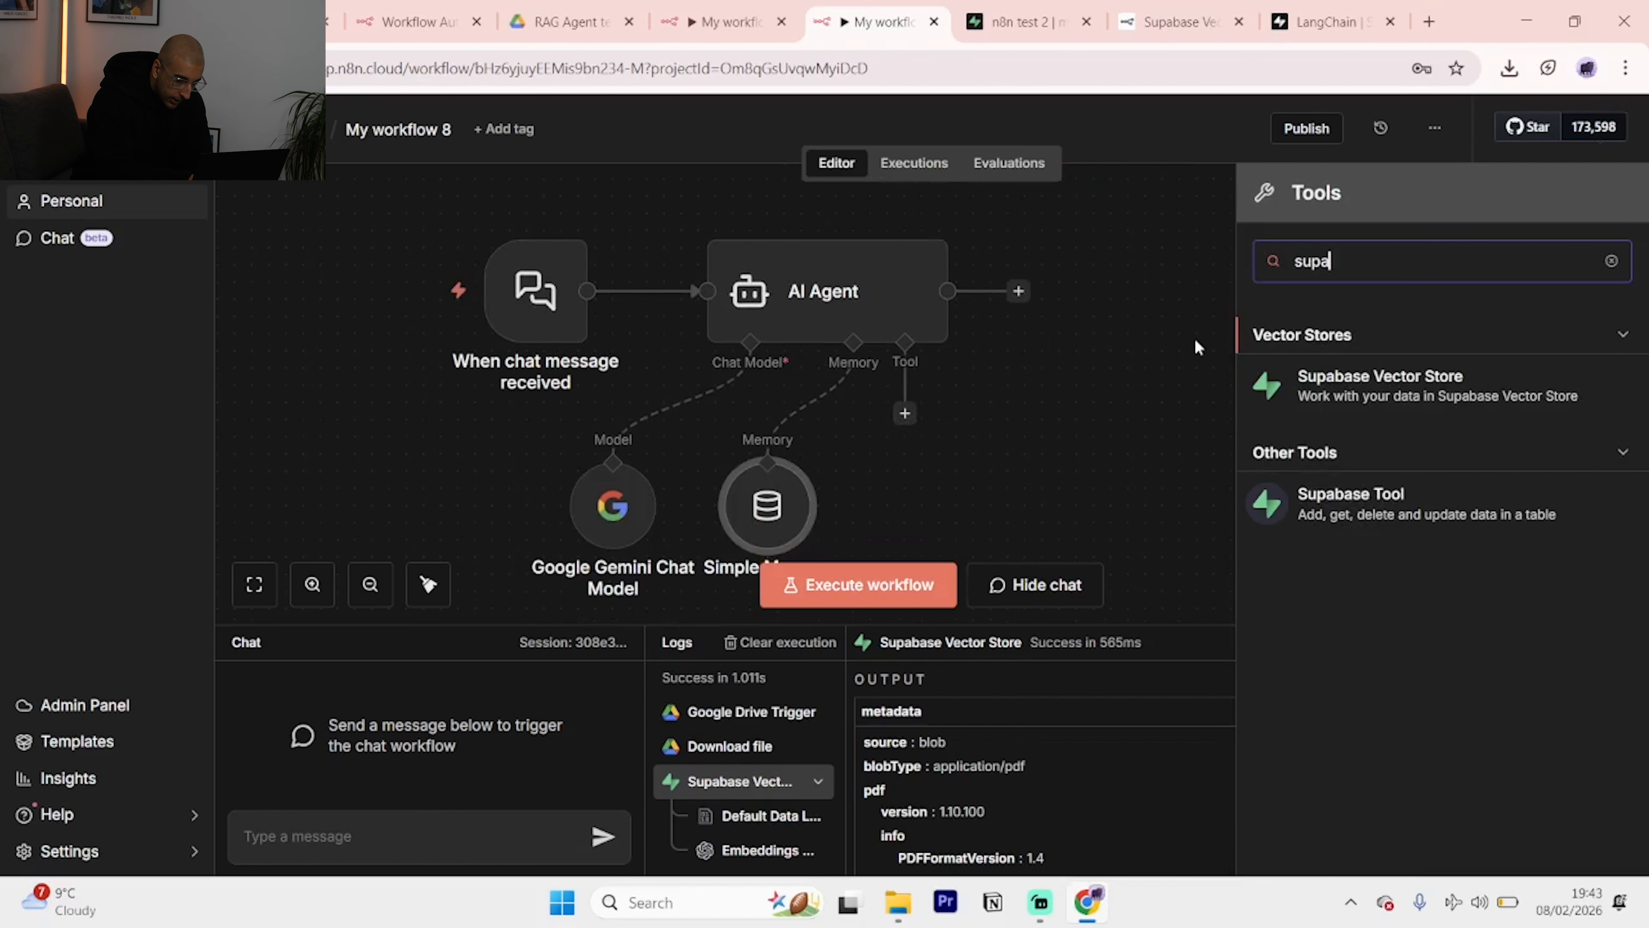
{"action": "left_click", "coordinate": [1360, 399]}
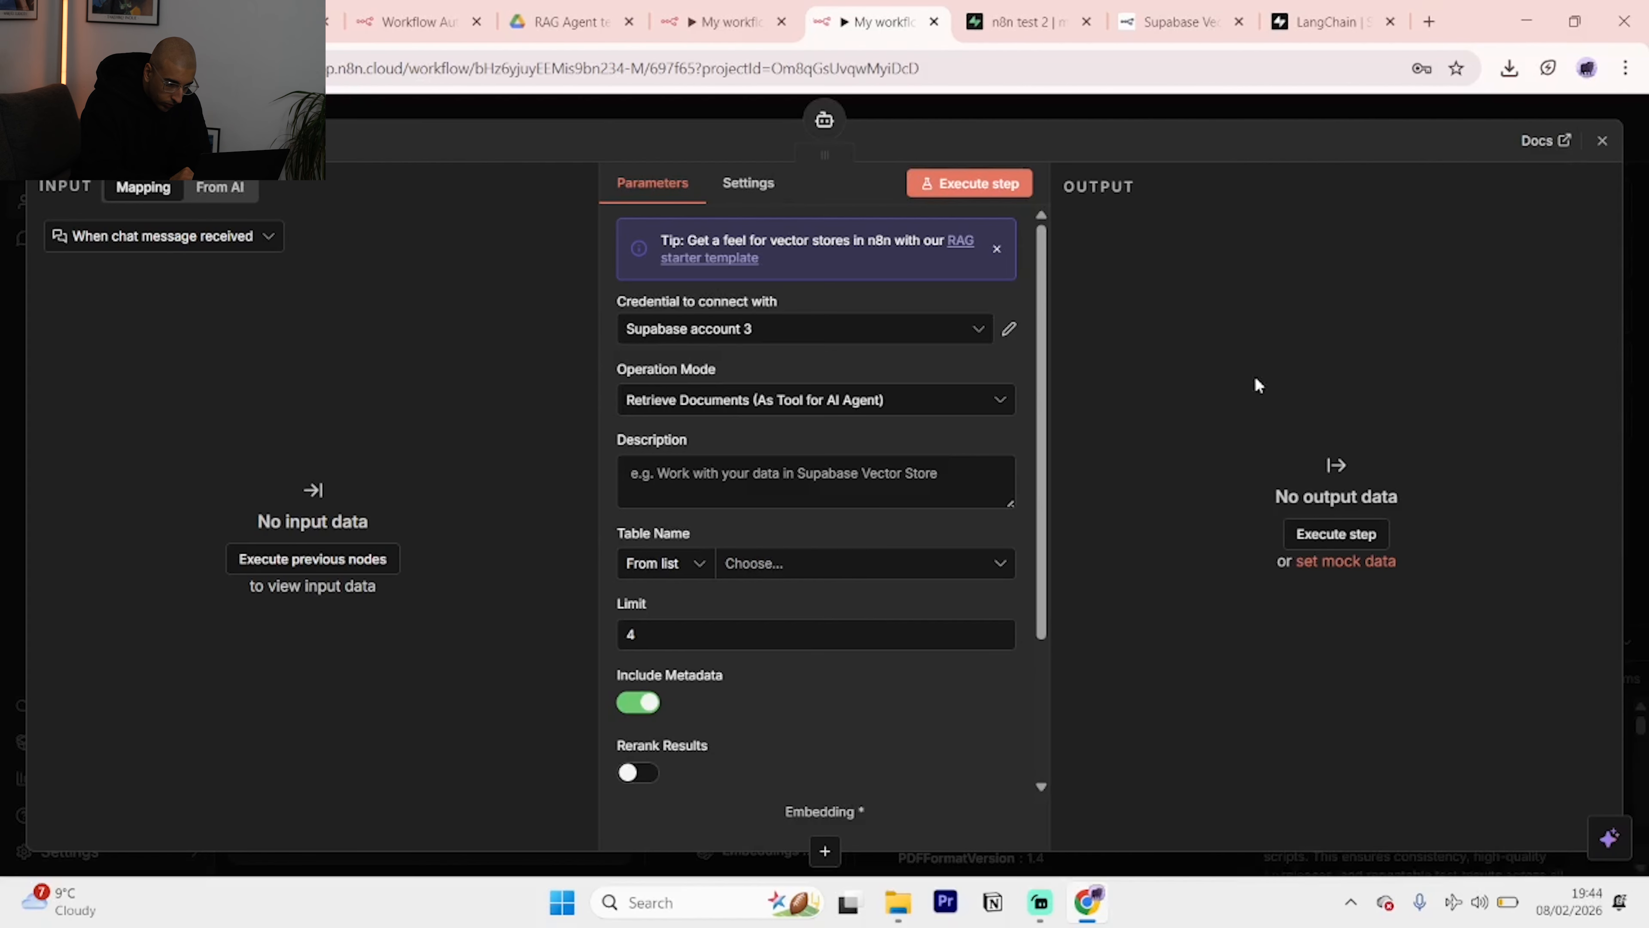
{"action": "scroll", "coordinate": [918, 363], "scroll_direction": "down", "scroll_amount": 3}
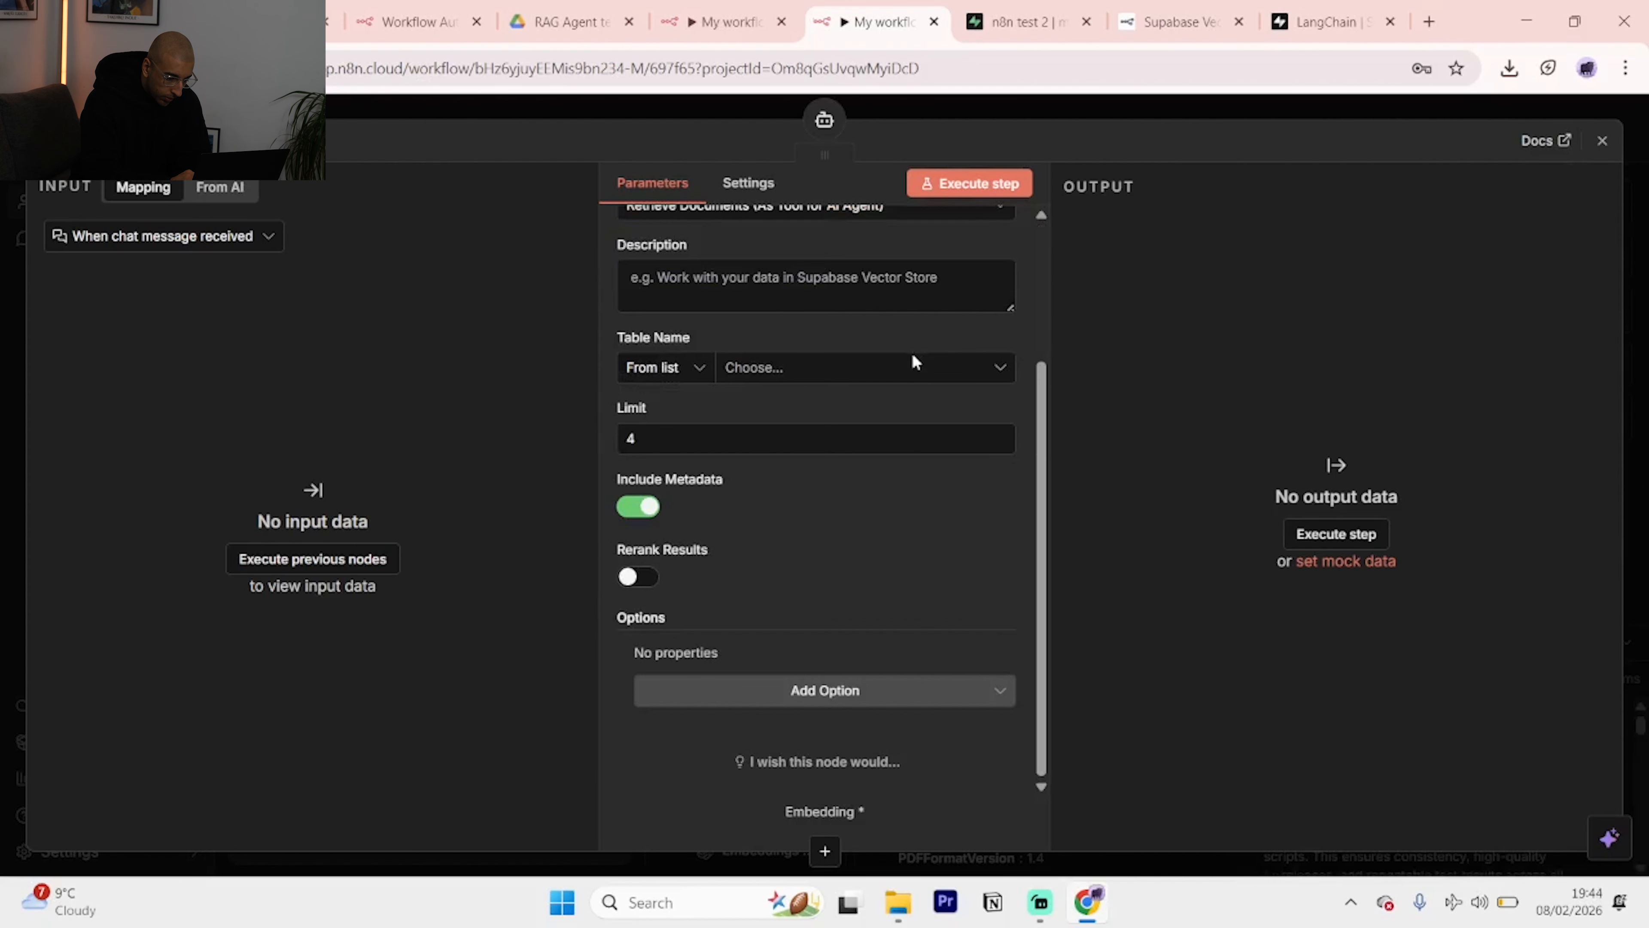
{"action": "left_click", "coordinate": [1603, 141]}
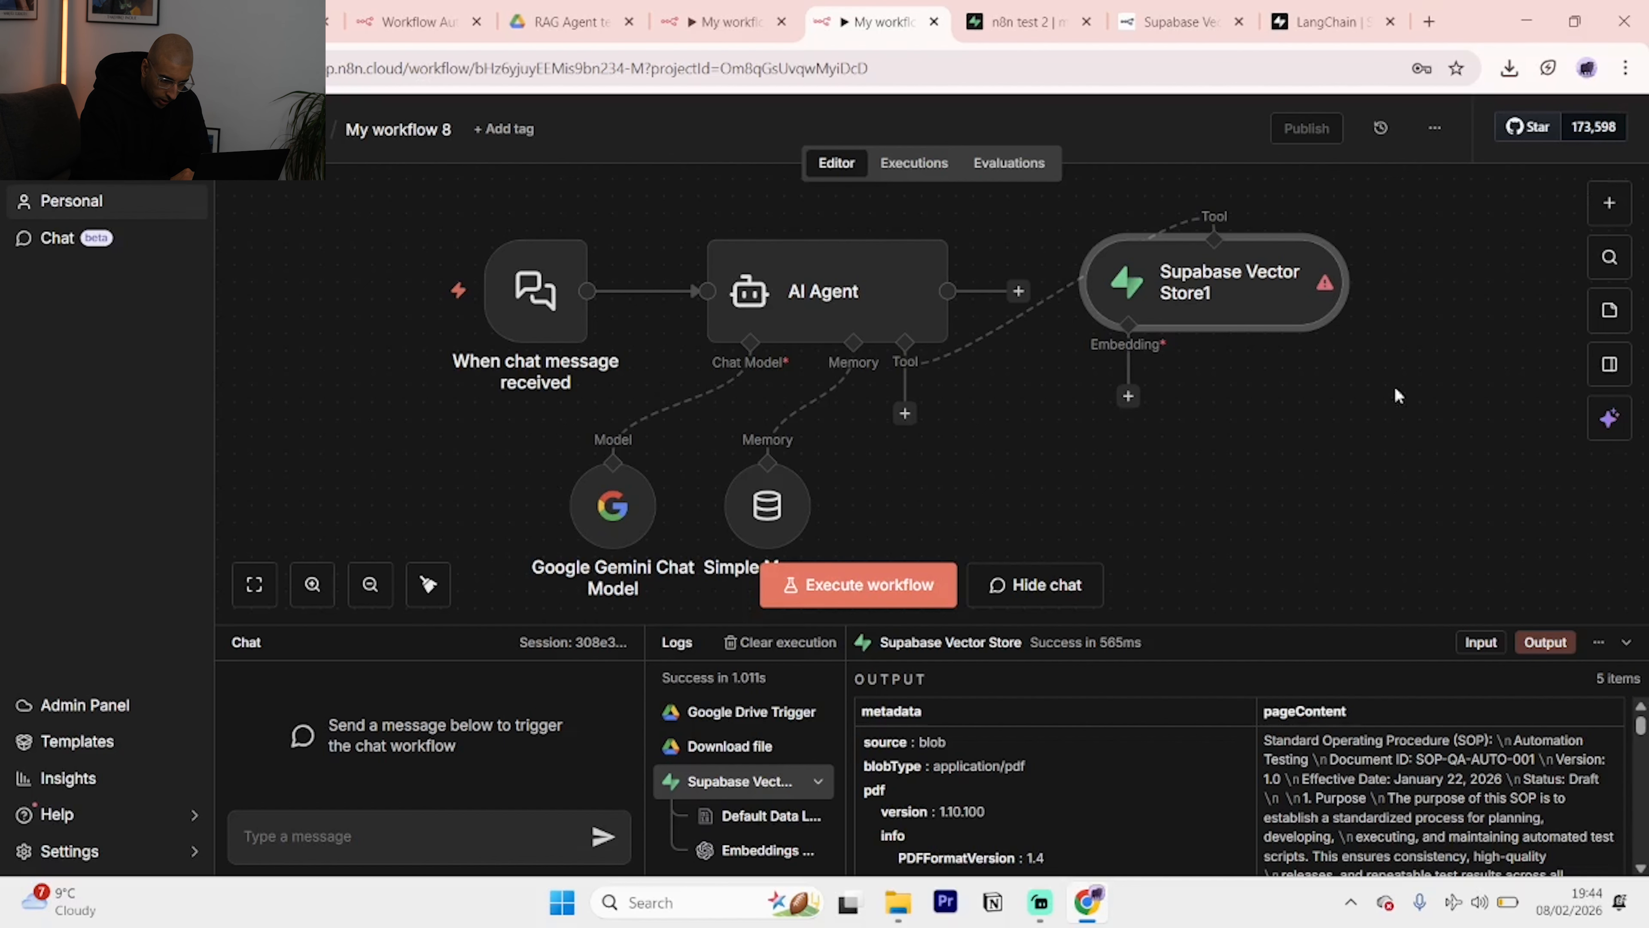
{"action": "left_click_drag", "start_coordinate": [1187, 295], "coordinate": [1153, 417]}
{"action": "key", "text": "Delete"}
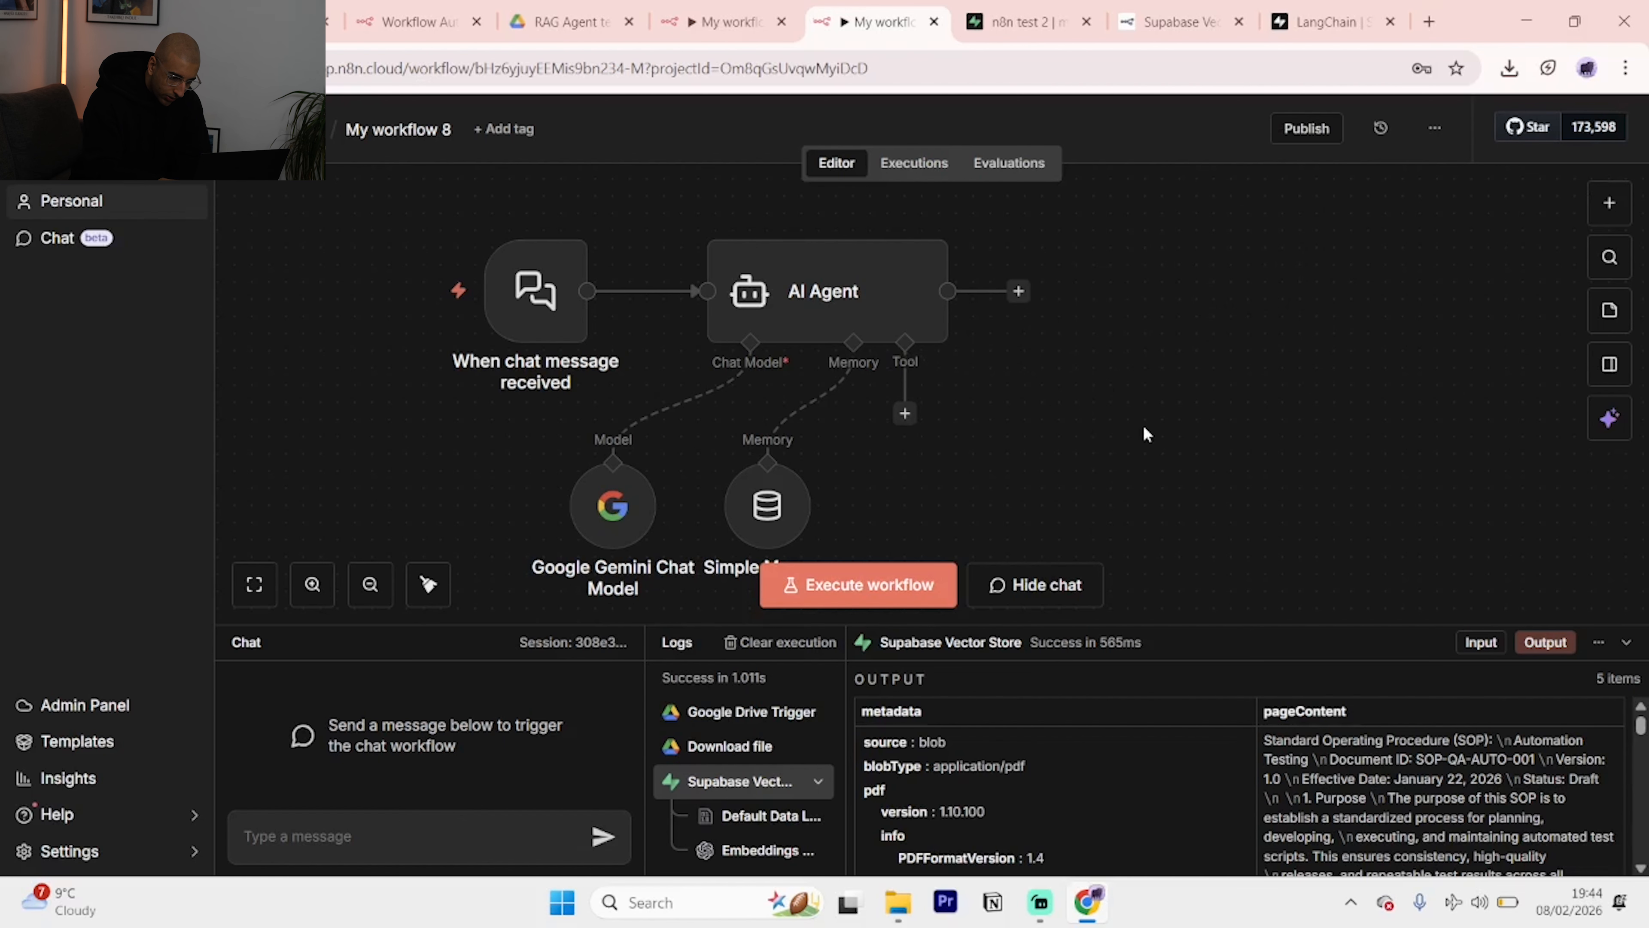
Attach a Supabase Tool to the AI Agent, keep the Supabase account 3 credential, and review the tool's parameters.
{"action": "left_click", "coordinate": [904, 413]}
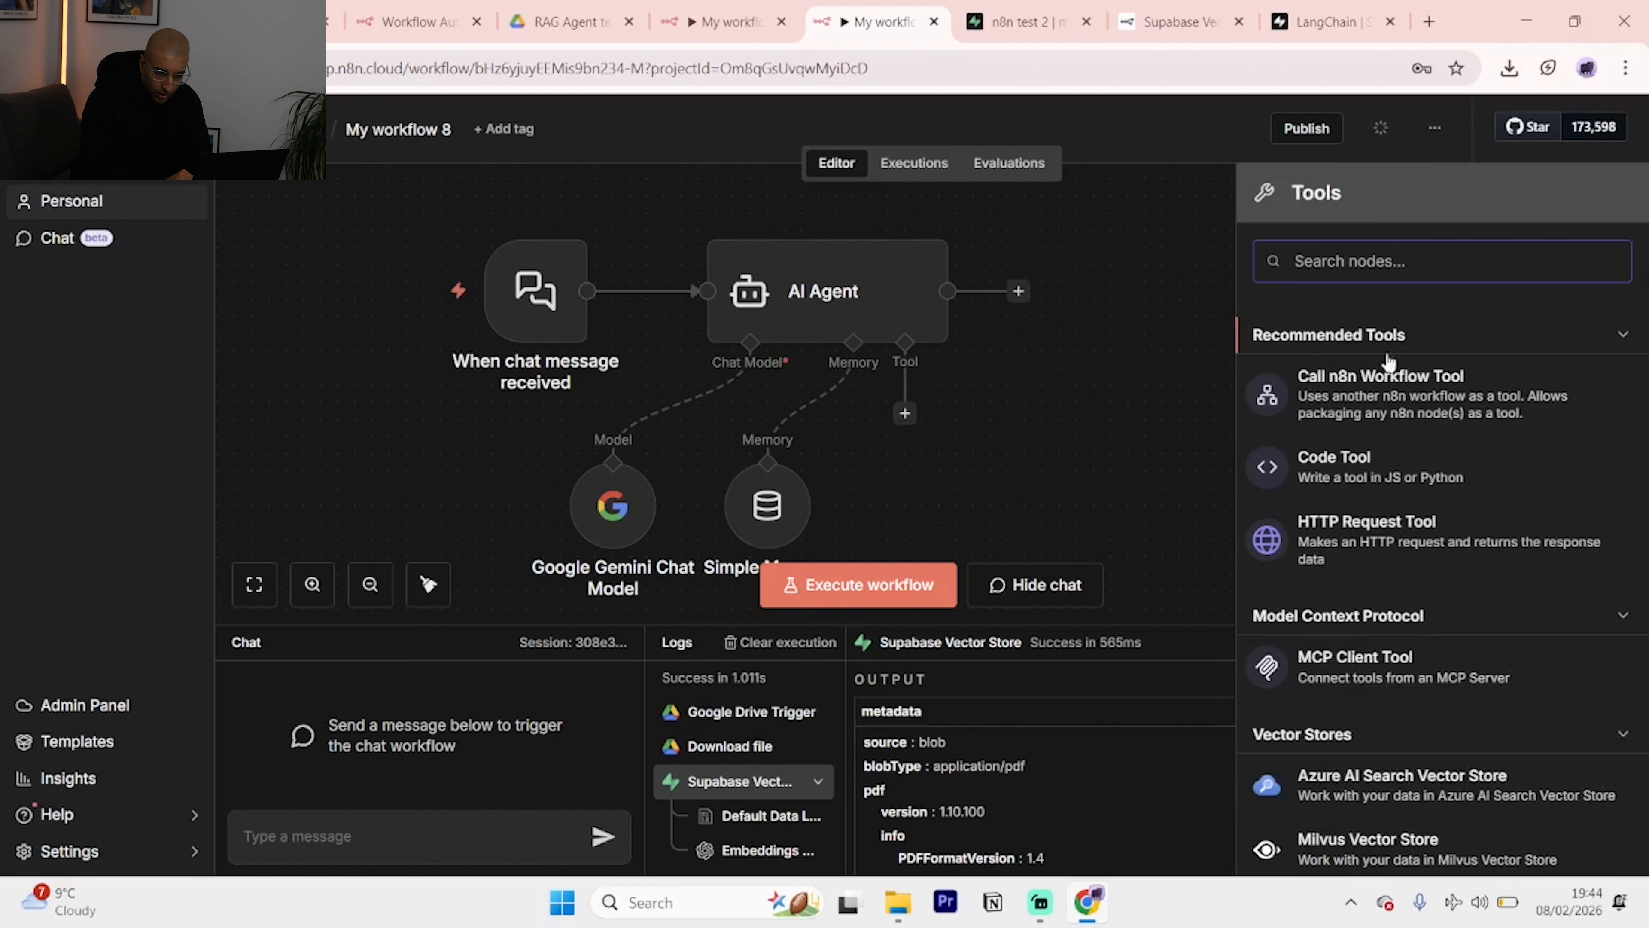
{"action": "type", "text": "supa"}
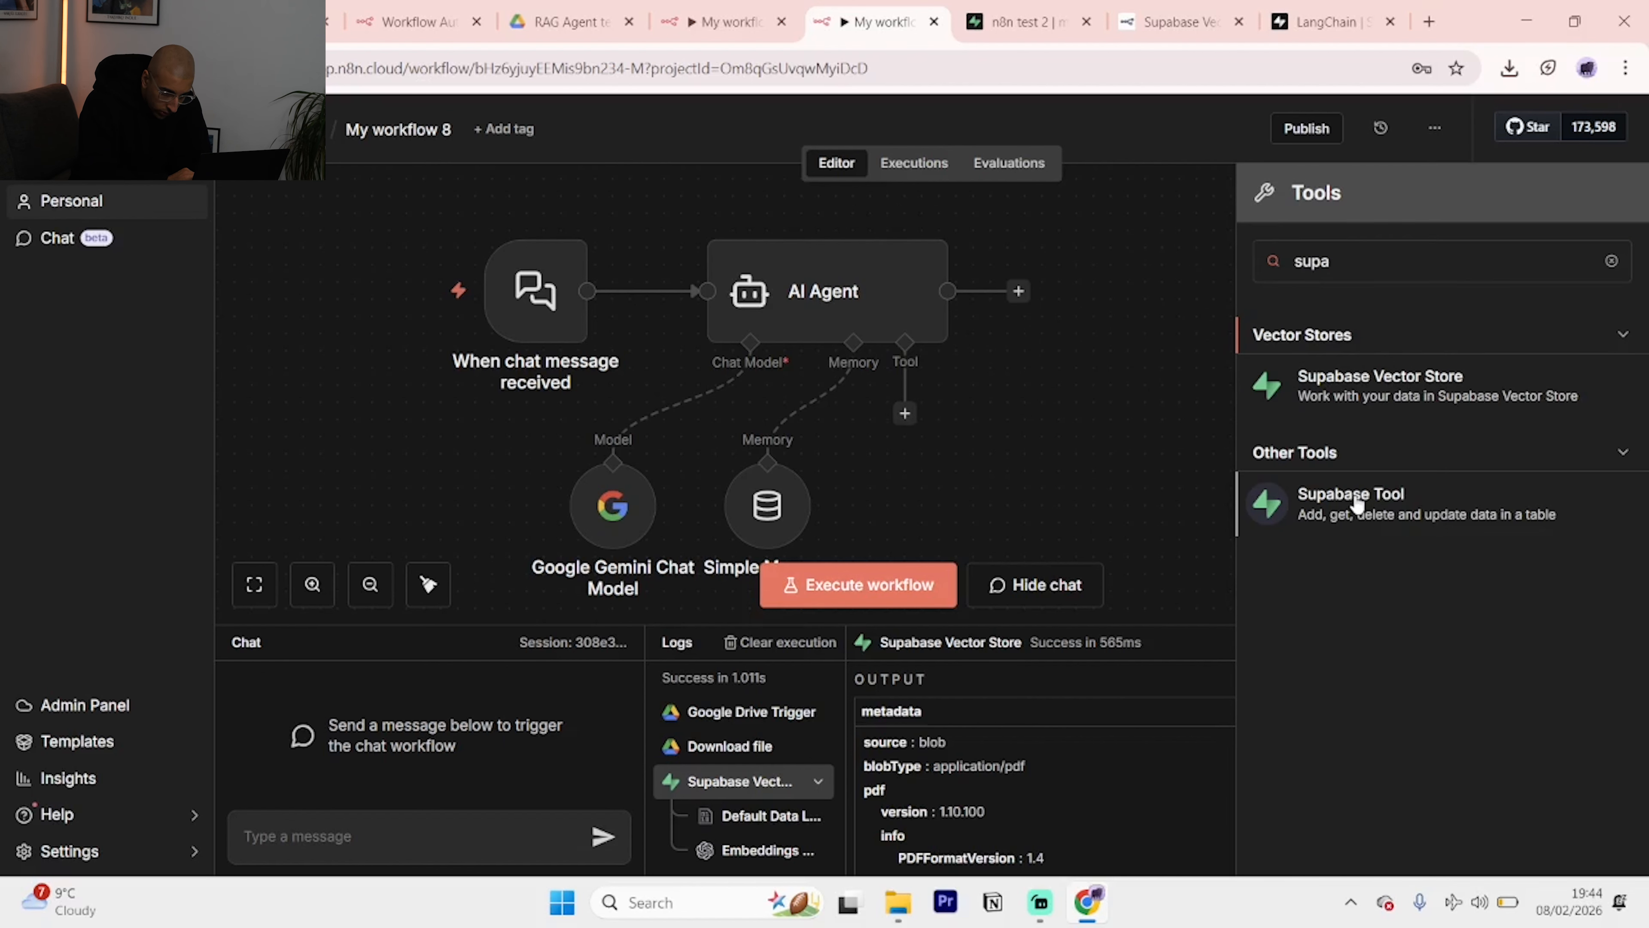
{"action": "left_click", "coordinate": [1311, 506]}
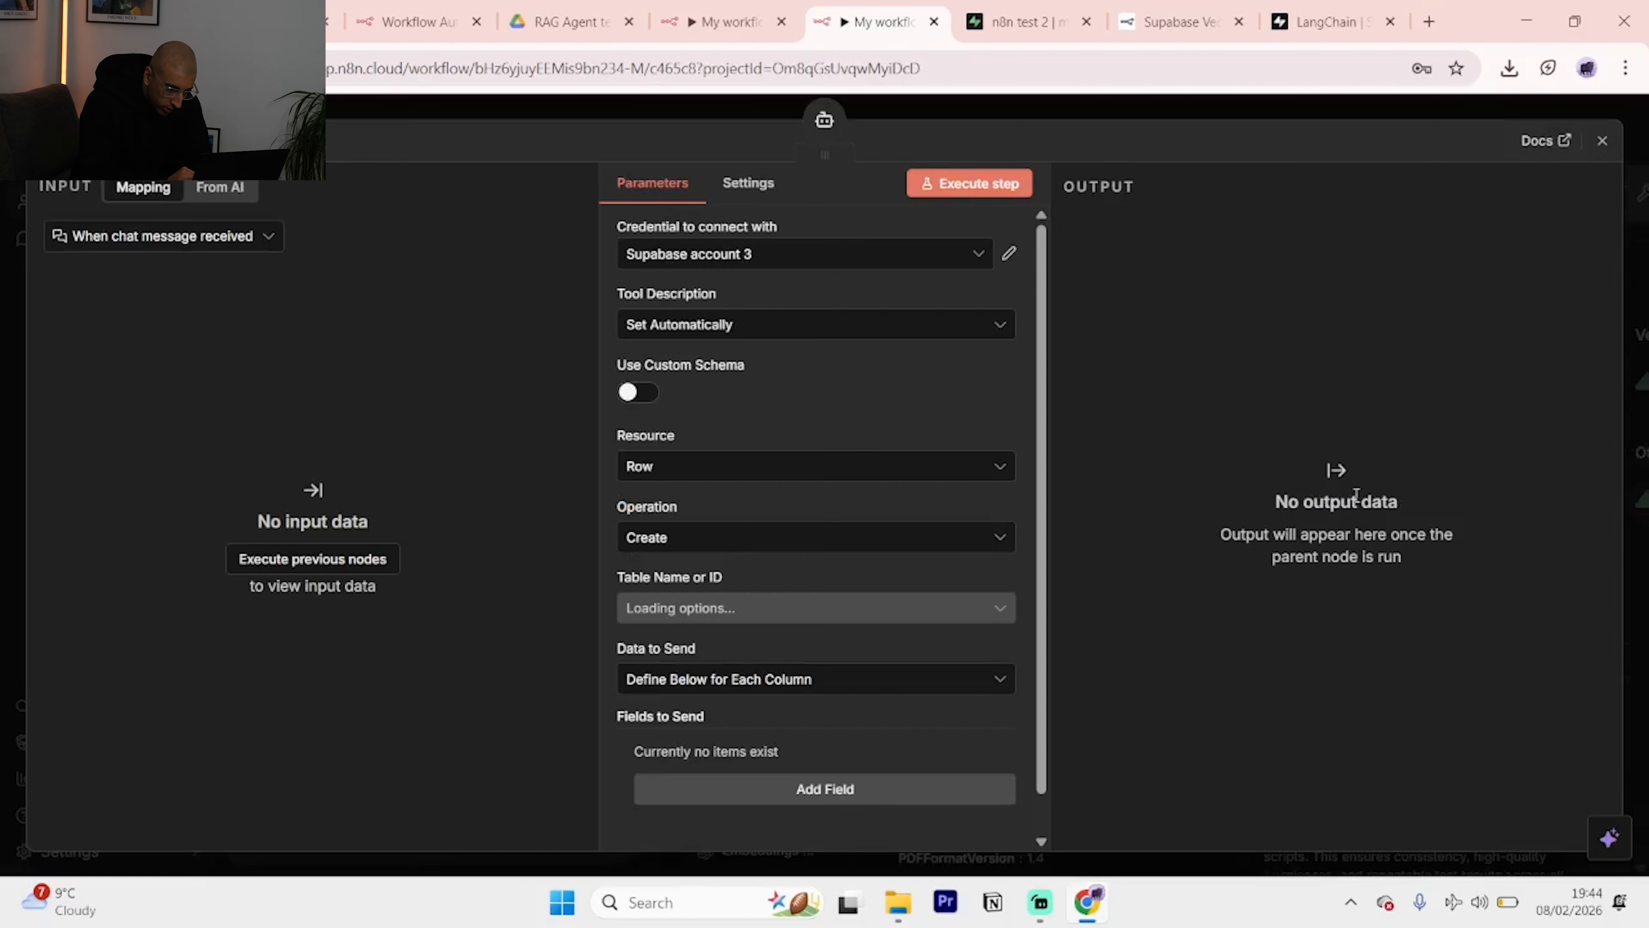
{"action": "left_click", "coordinate": [811, 264]}
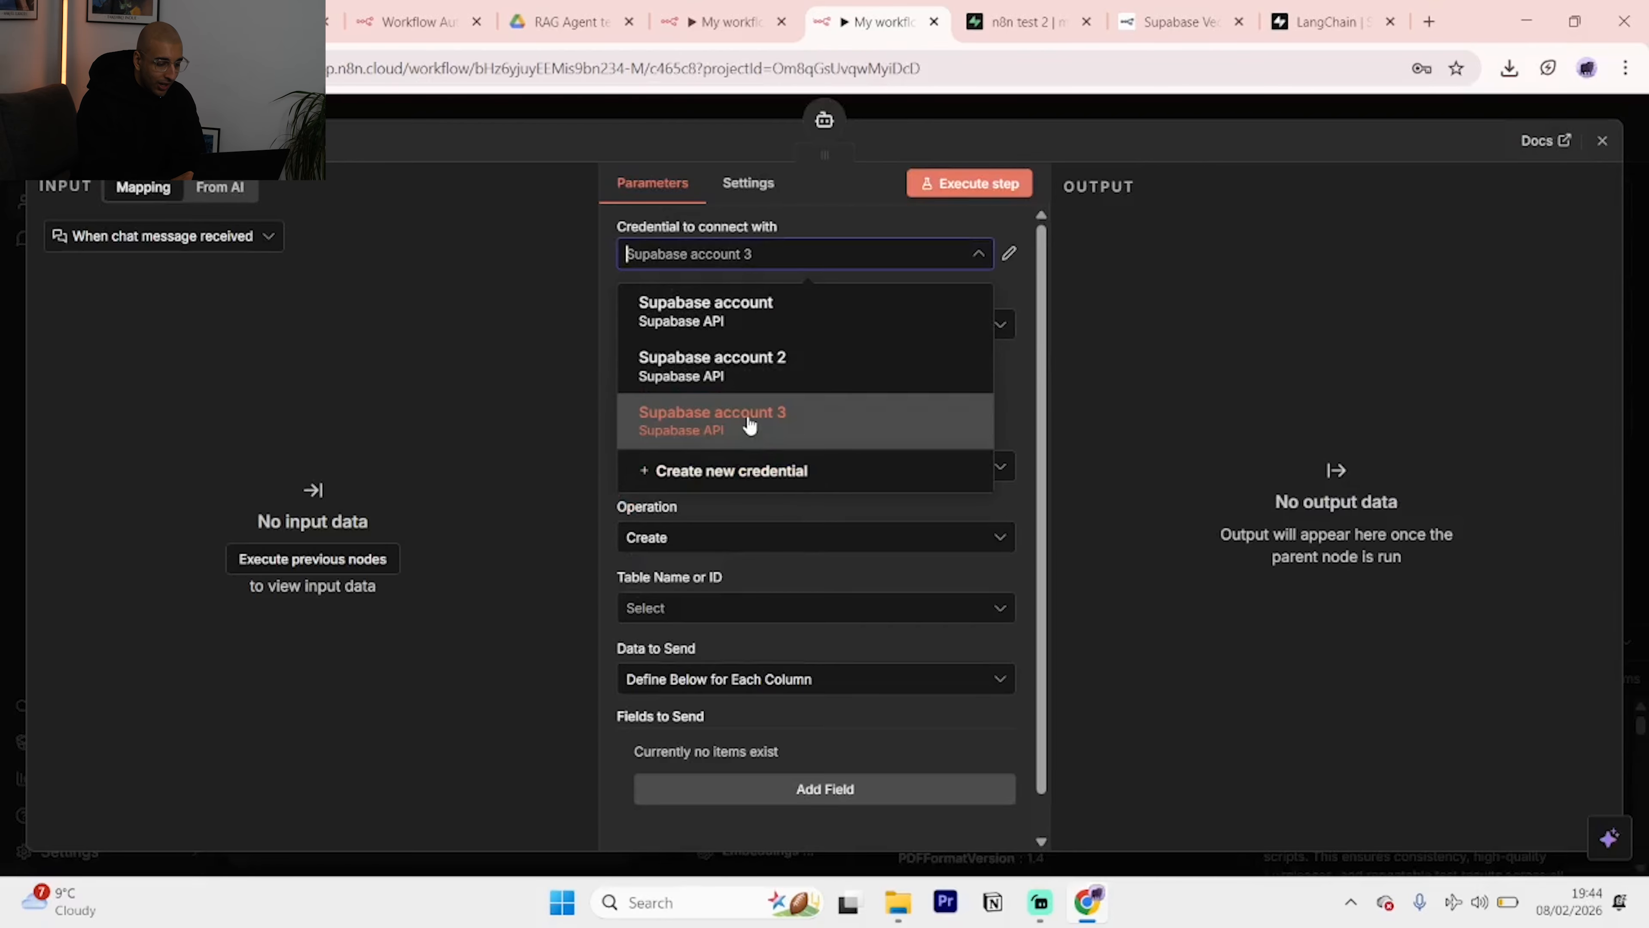
{"action": "left_click", "coordinate": [753, 514]}
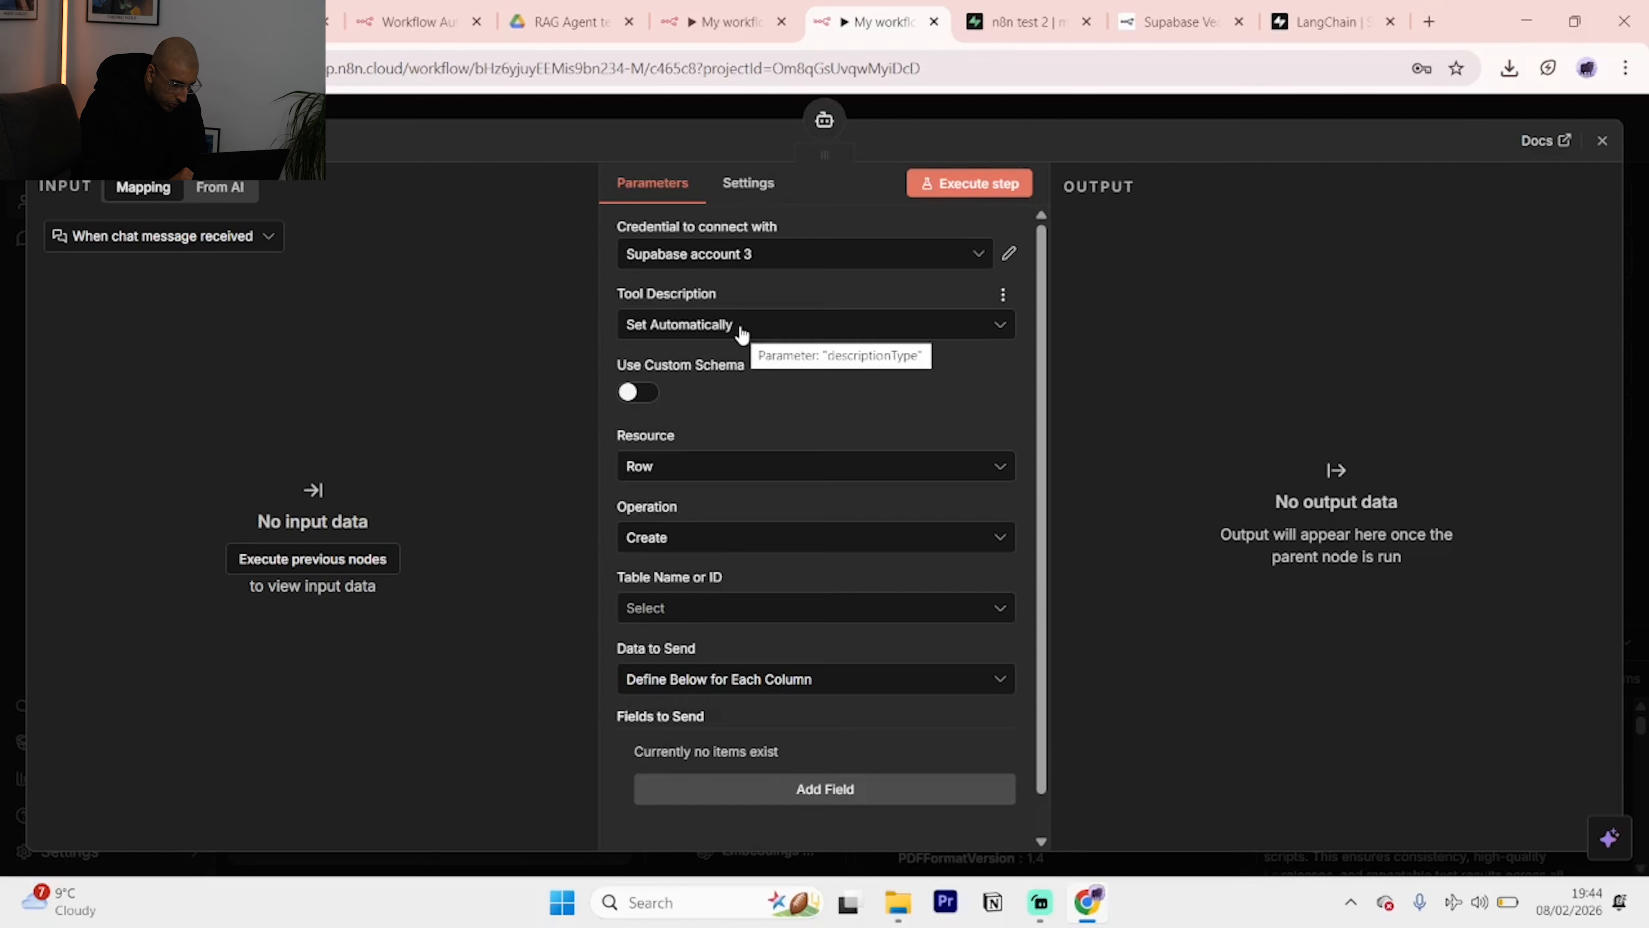
{"action": "scroll", "coordinate": [740, 328], "scroll_direction": "down", "scroll_amount": 1}
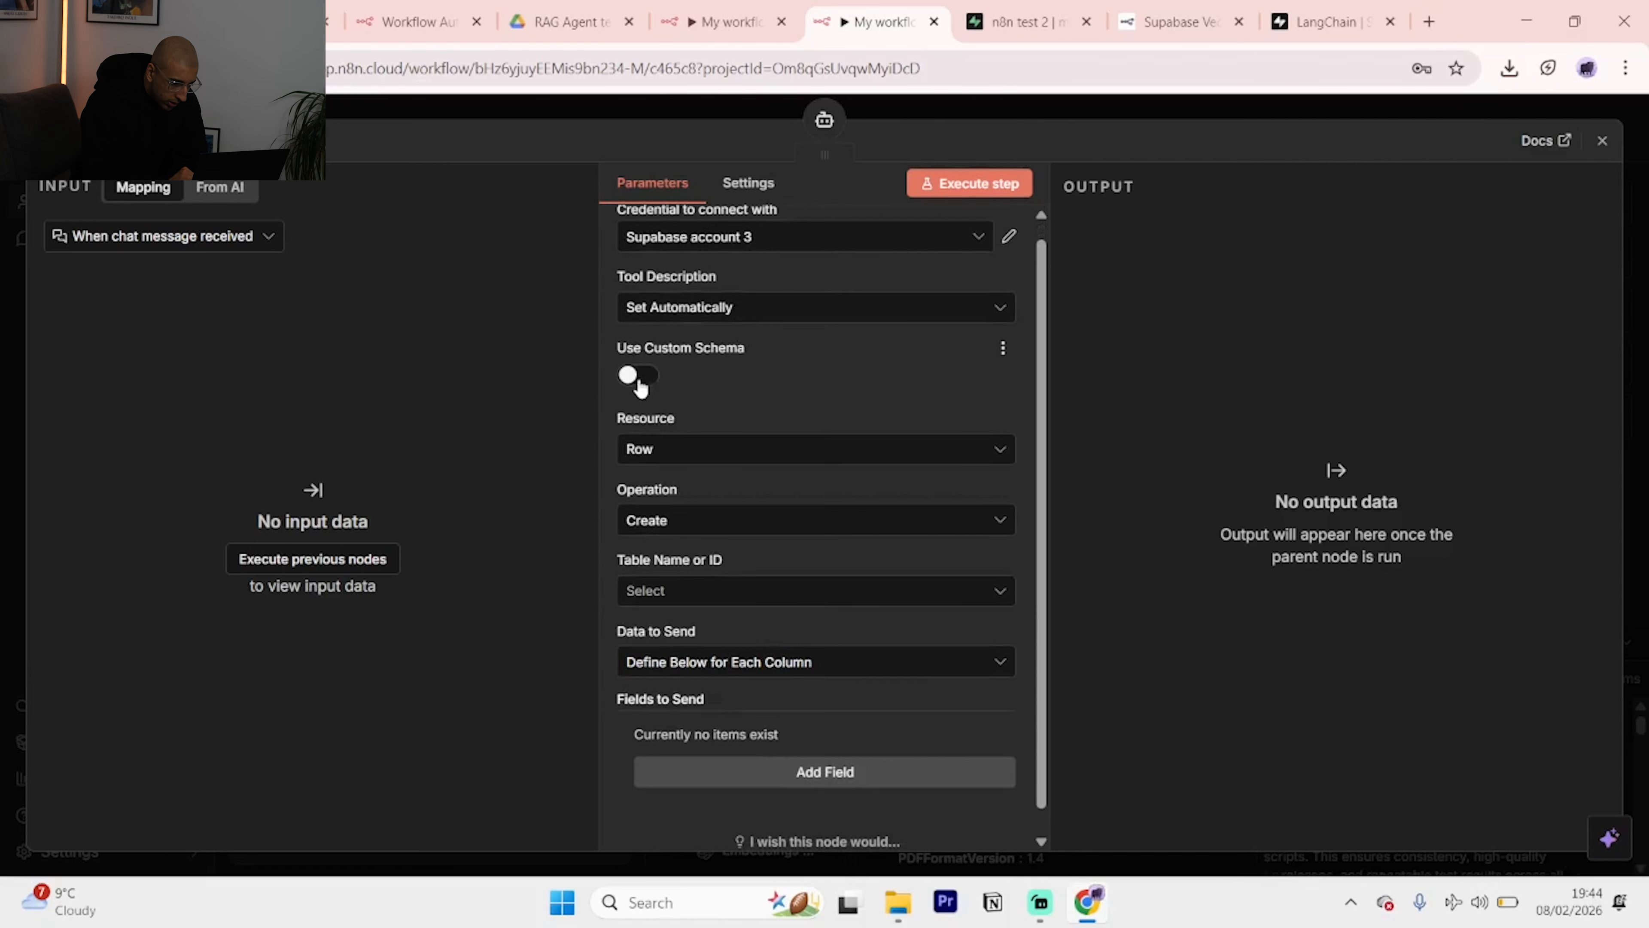
{"action": "scroll", "coordinate": [639, 383], "scroll_direction": "down", "scroll_amount": 1}
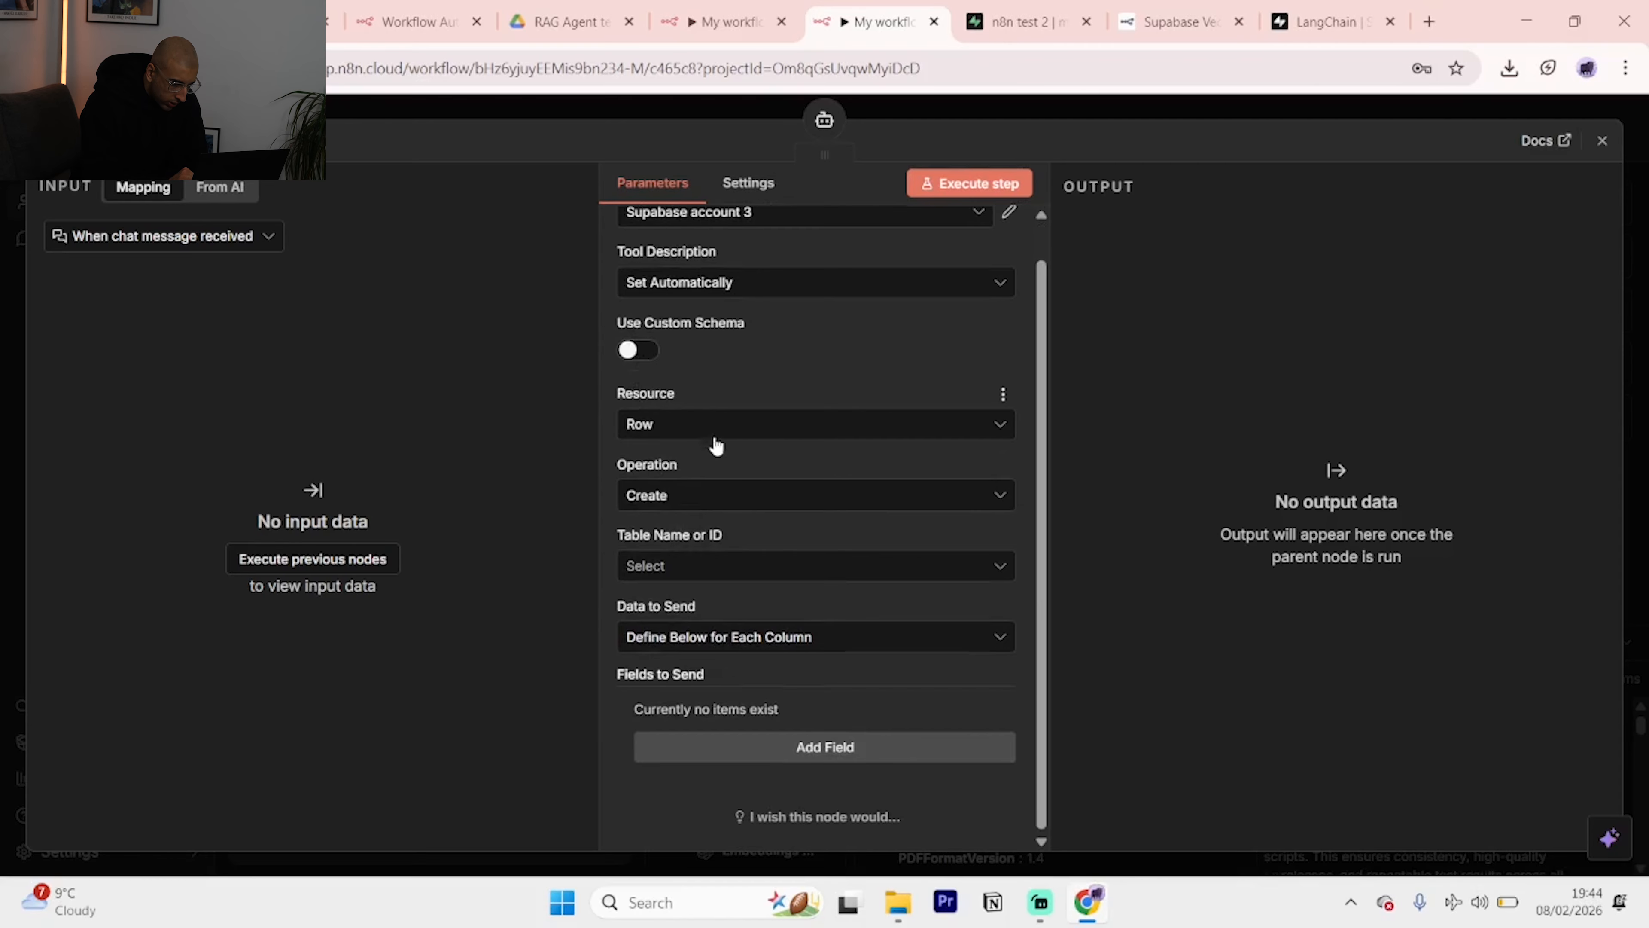
{"action": "scroll", "coordinate": [721, 498], "scroll_direction": "up", "scroll_amount": 1}
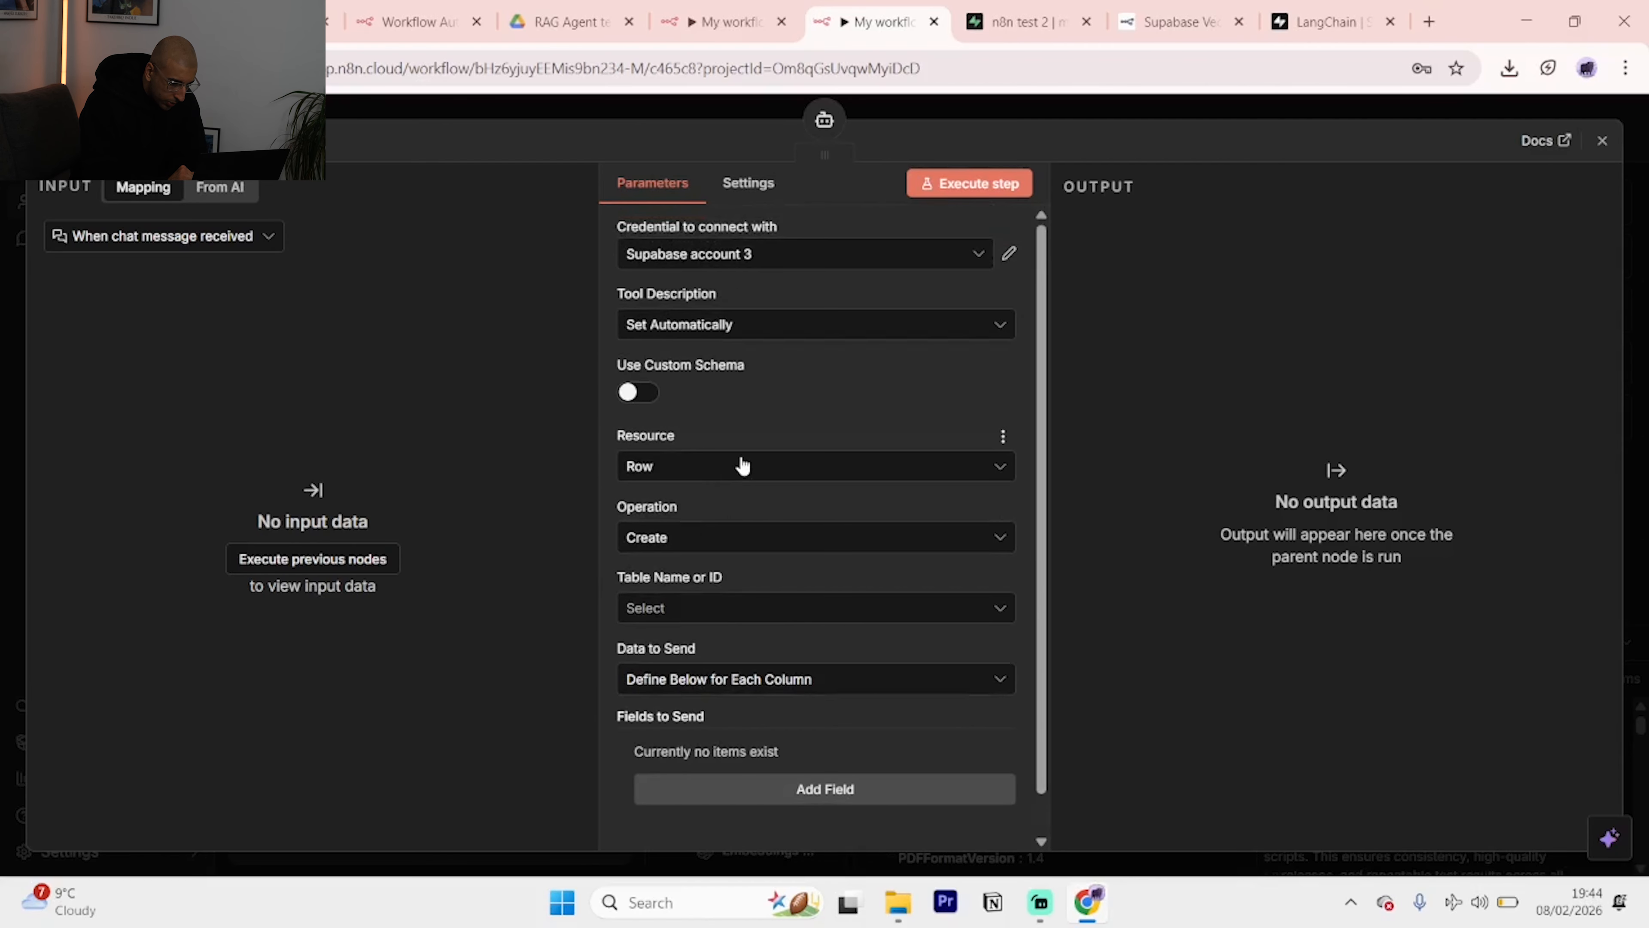
View the documents table of the n8n test 2 project in Supabase and return to My workflow 8's Supabase tool parameters.
{"action": "left_click", "coordinate": [733, 15]}
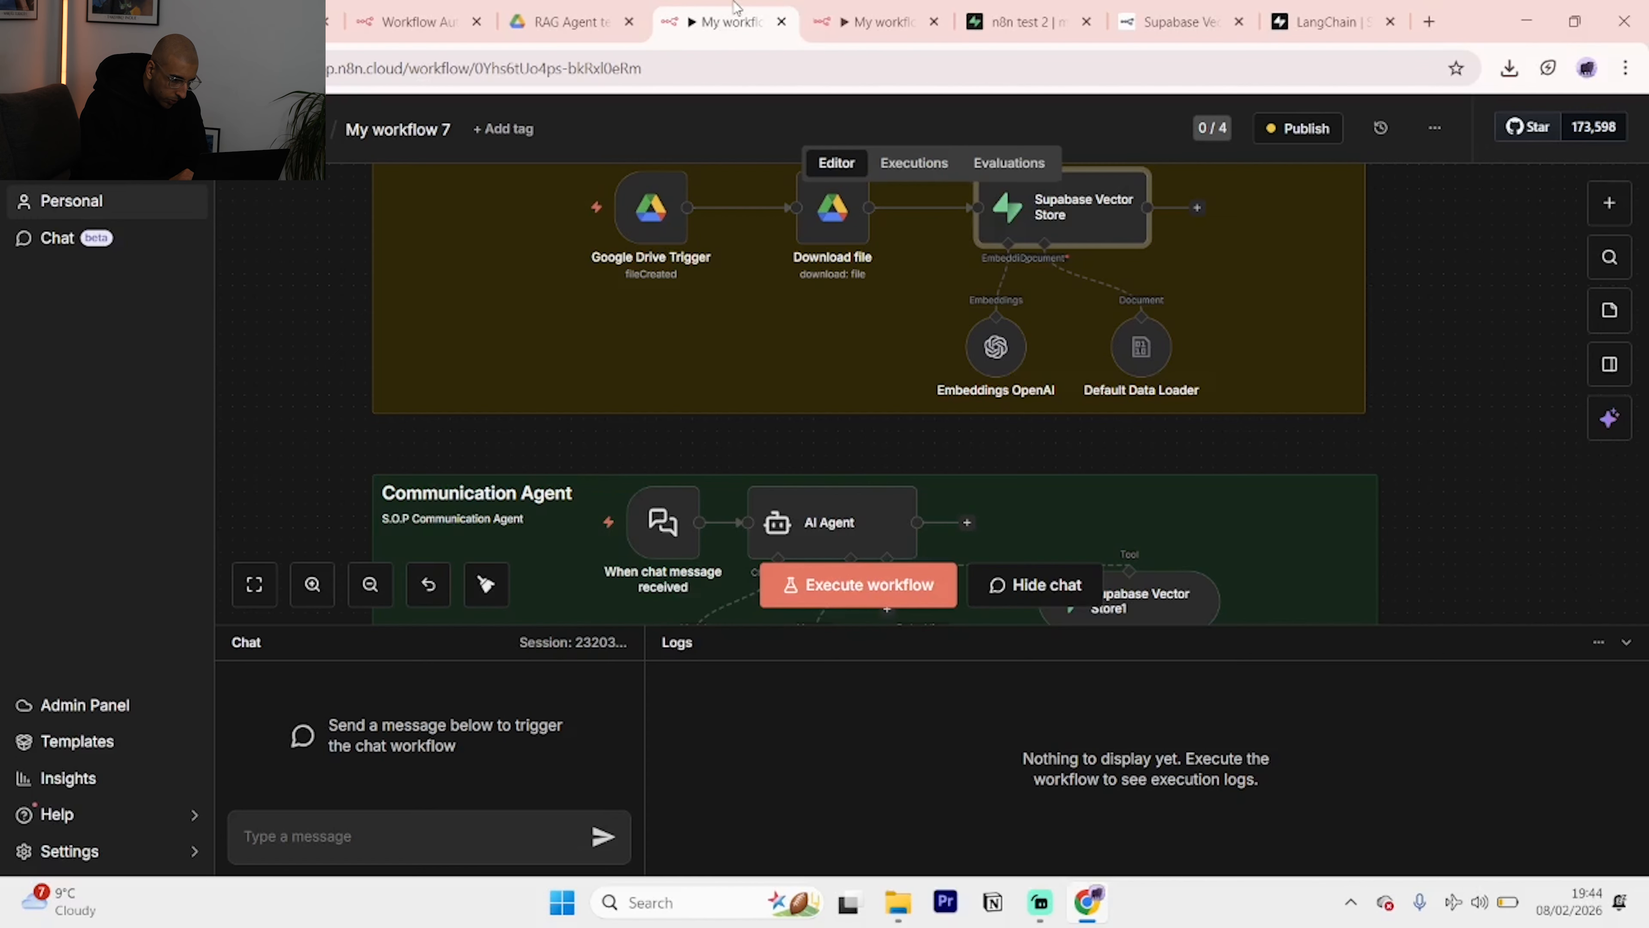
{"action": "left_click", "coordinate": [1006, 10]}
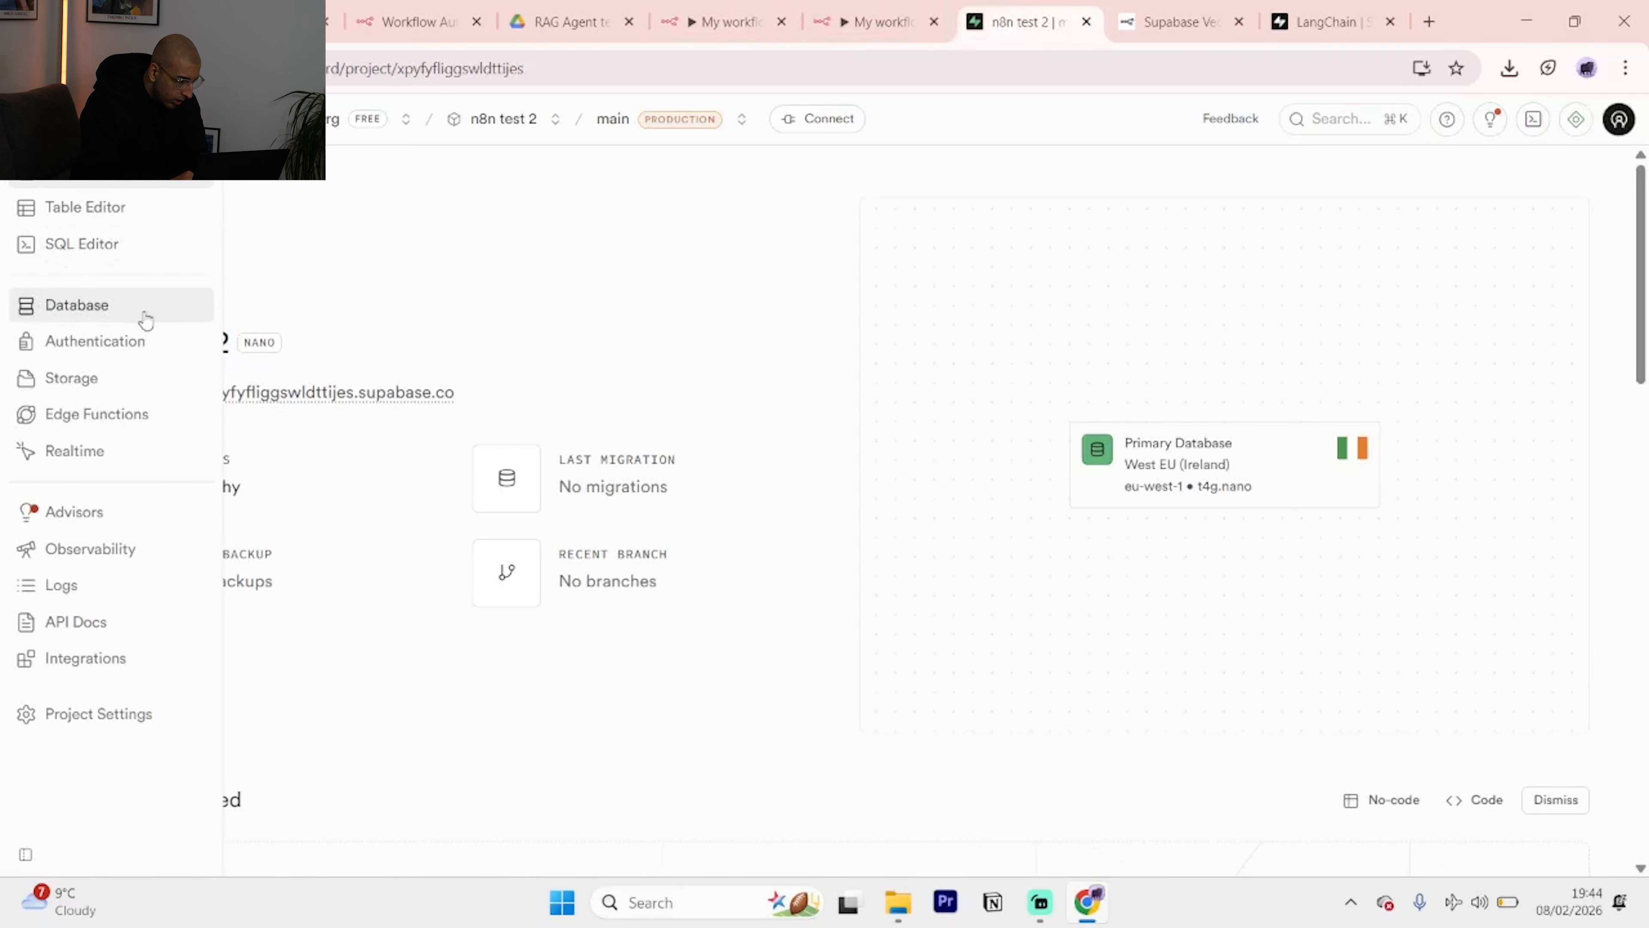
{"action": "left_click", "coordinate": [65, 207]}
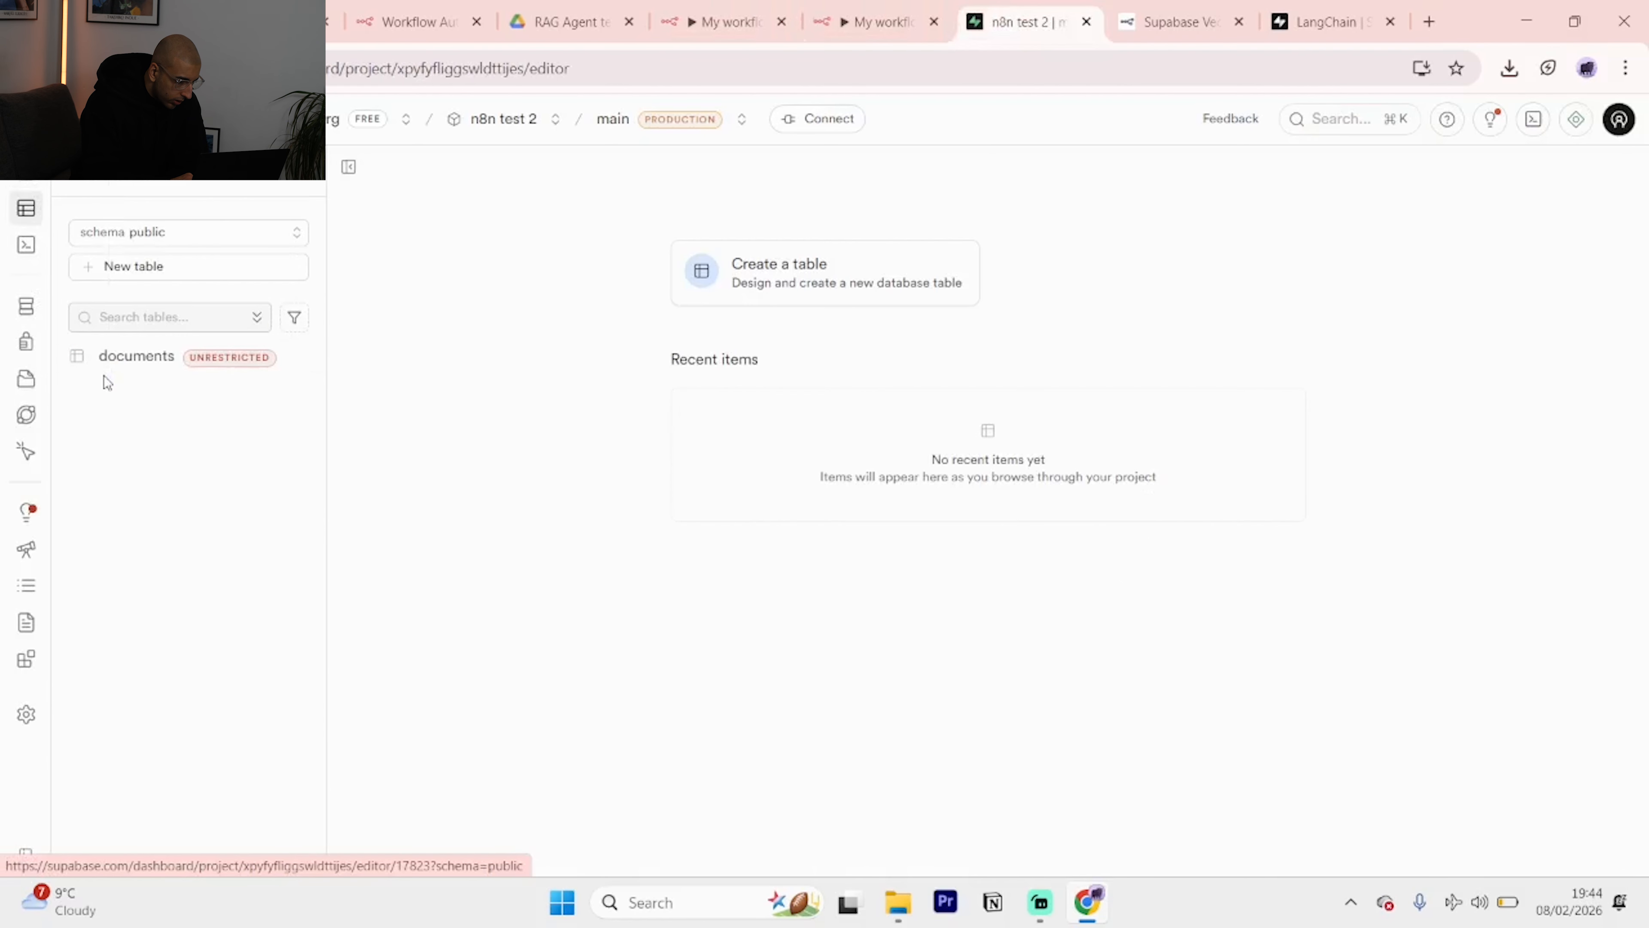
{"action": "left_click", "coordinate": [104, 359]}
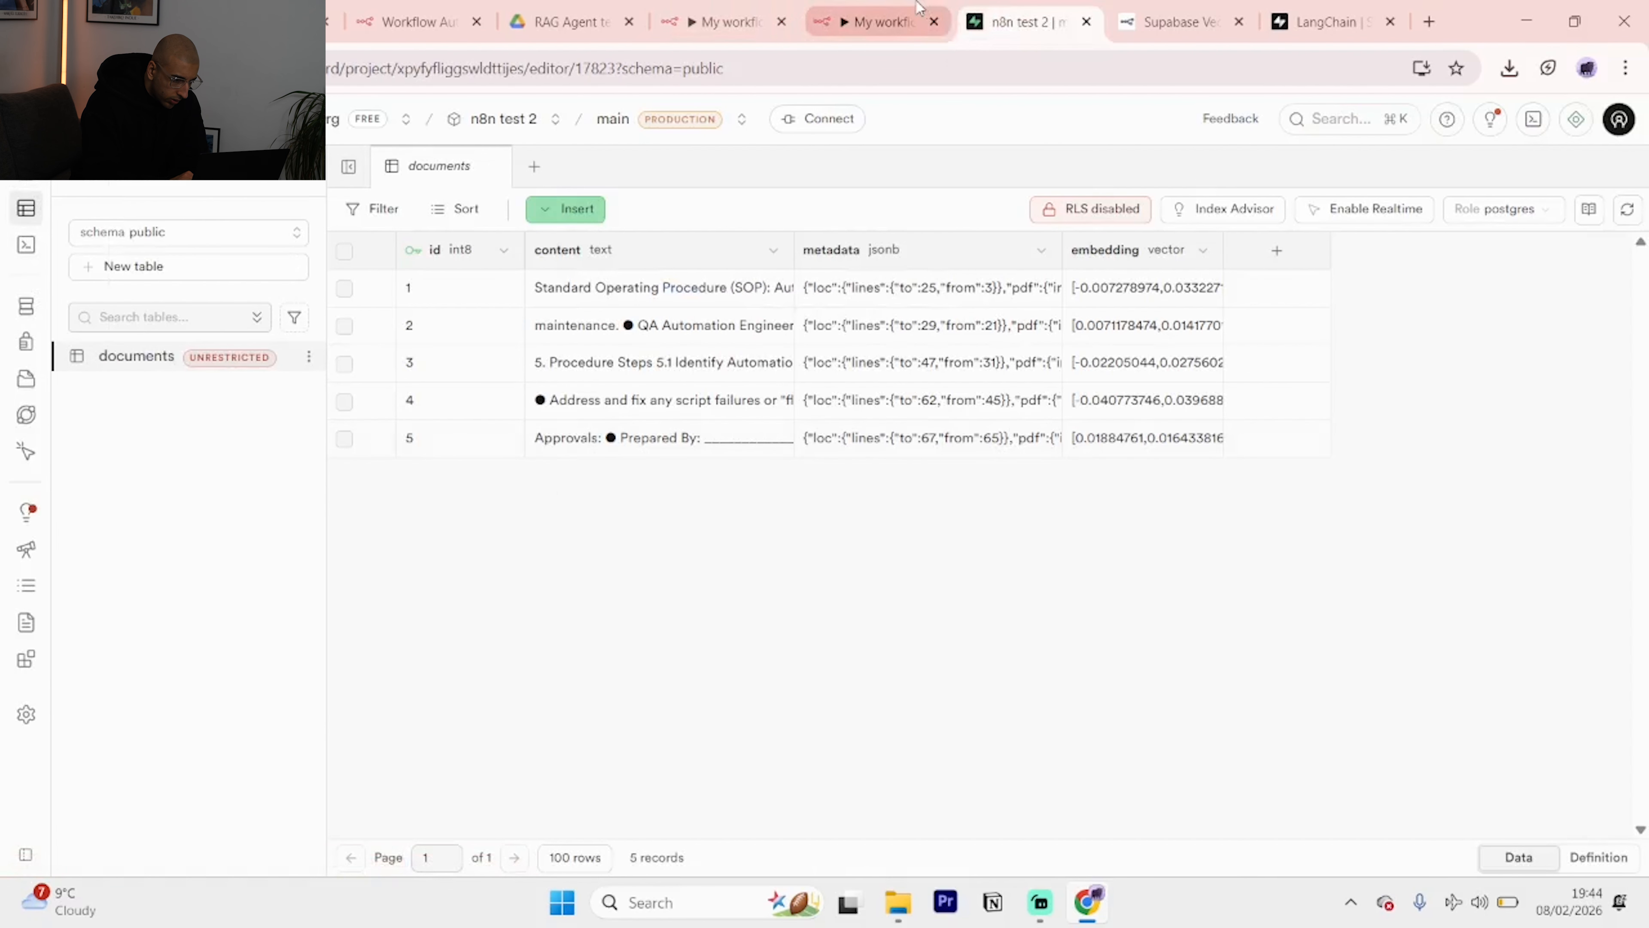
{"action": "left_click", "coordinate": [873, 22]}
Set the Supabase tool's table to documents and cross-check it against the table in the Supabase project.
{"action": "scroll", "coordinate": [710, 443], "scroll_direction": "down", "scroll_amount": 1}
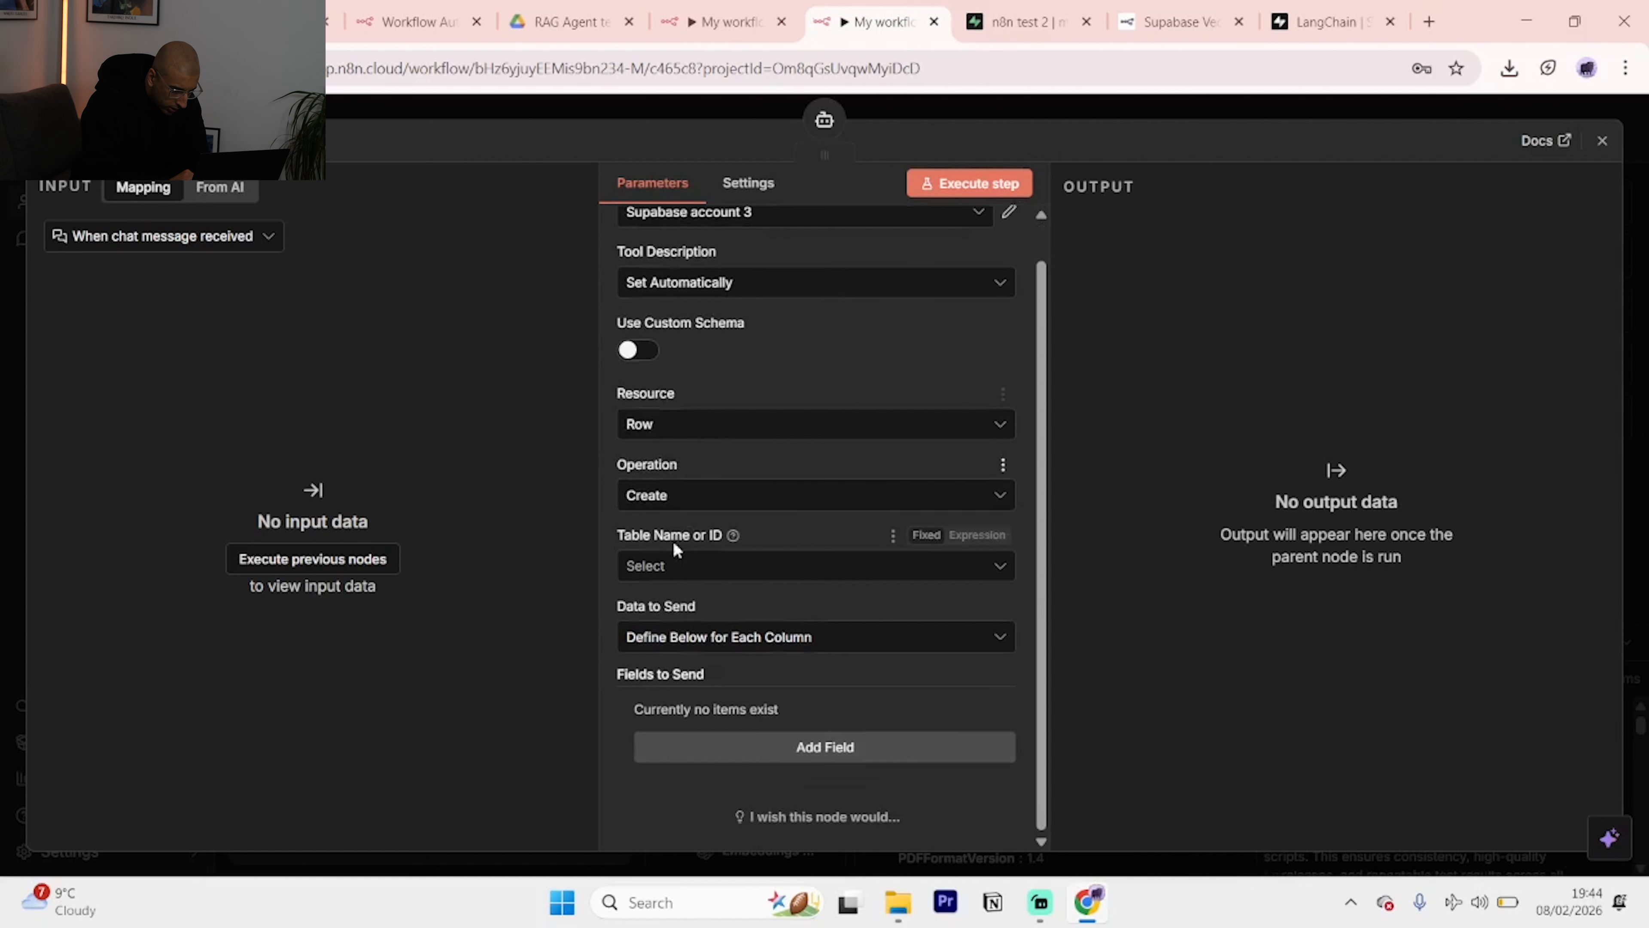
{"action": "left_click", "coordinate": [730, 577]}
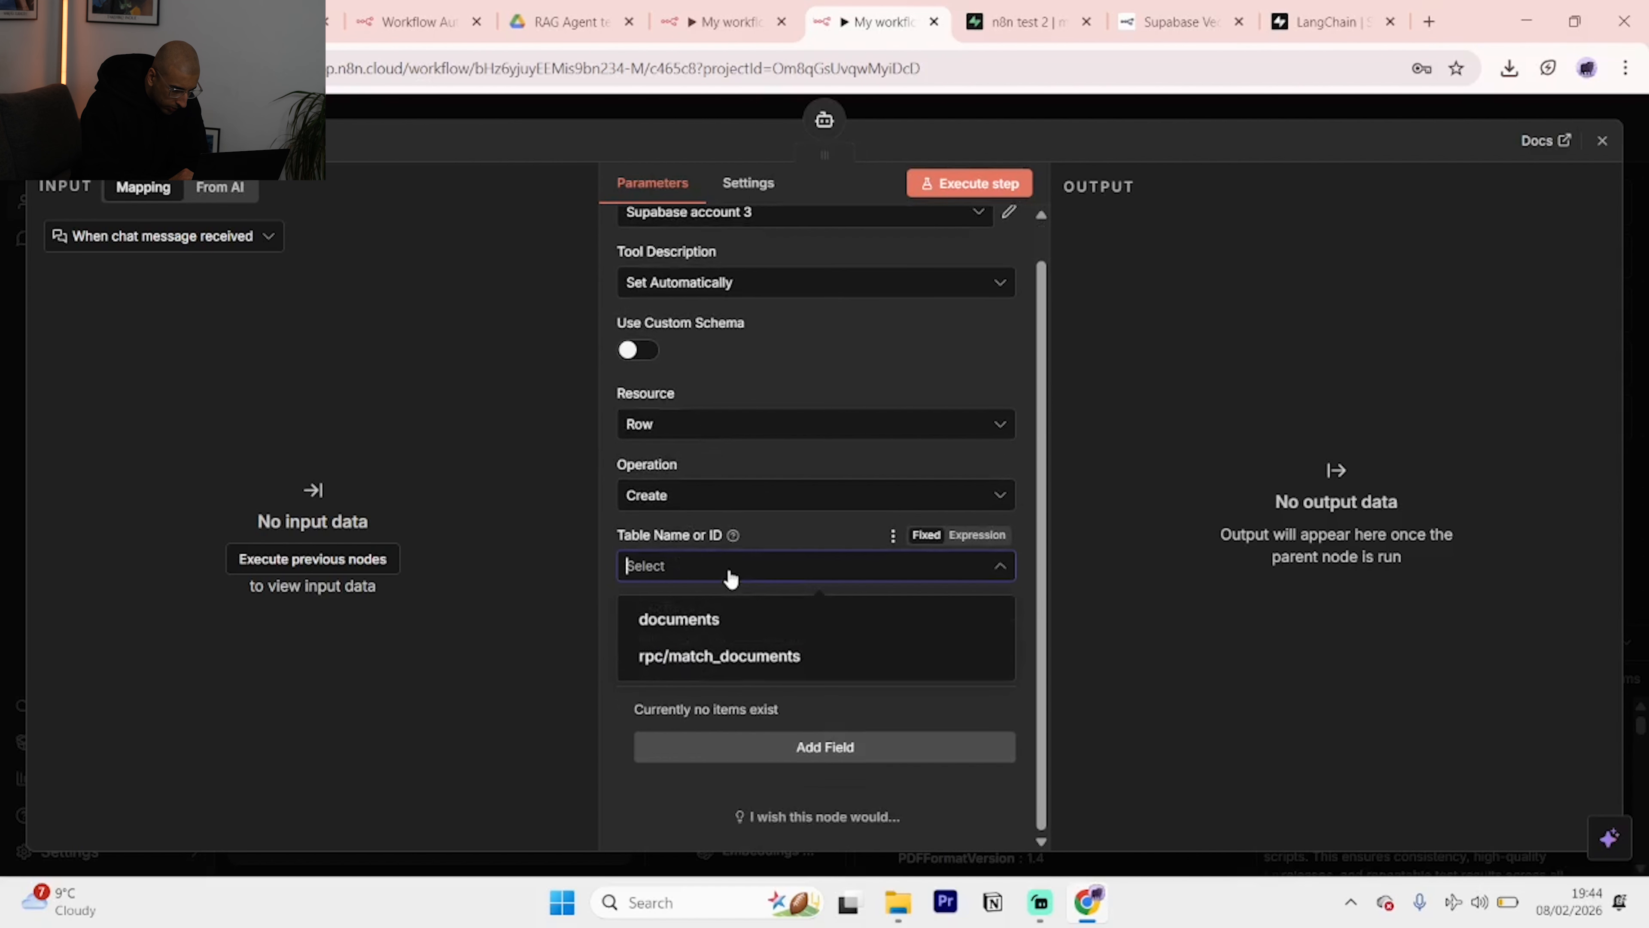
{"action": "left_click", "coordinate": [747, 618]}
{"action": "left_click", "coordinate": [1047, 9]}
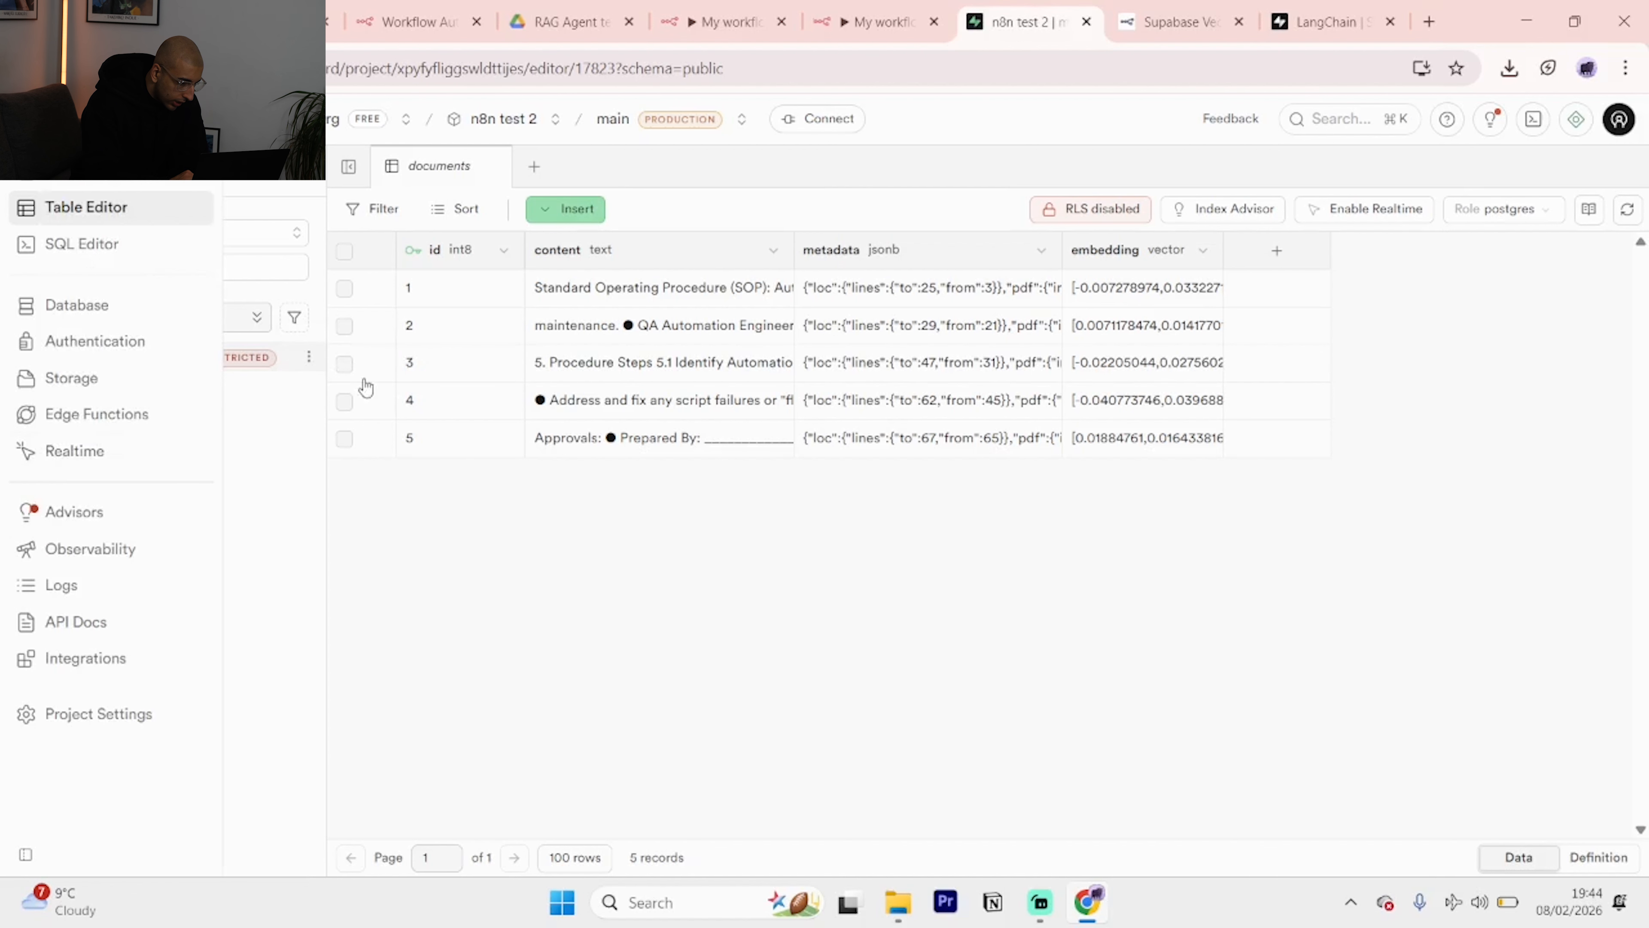
{"action": "left_click", "coordinate": [878, 21]}
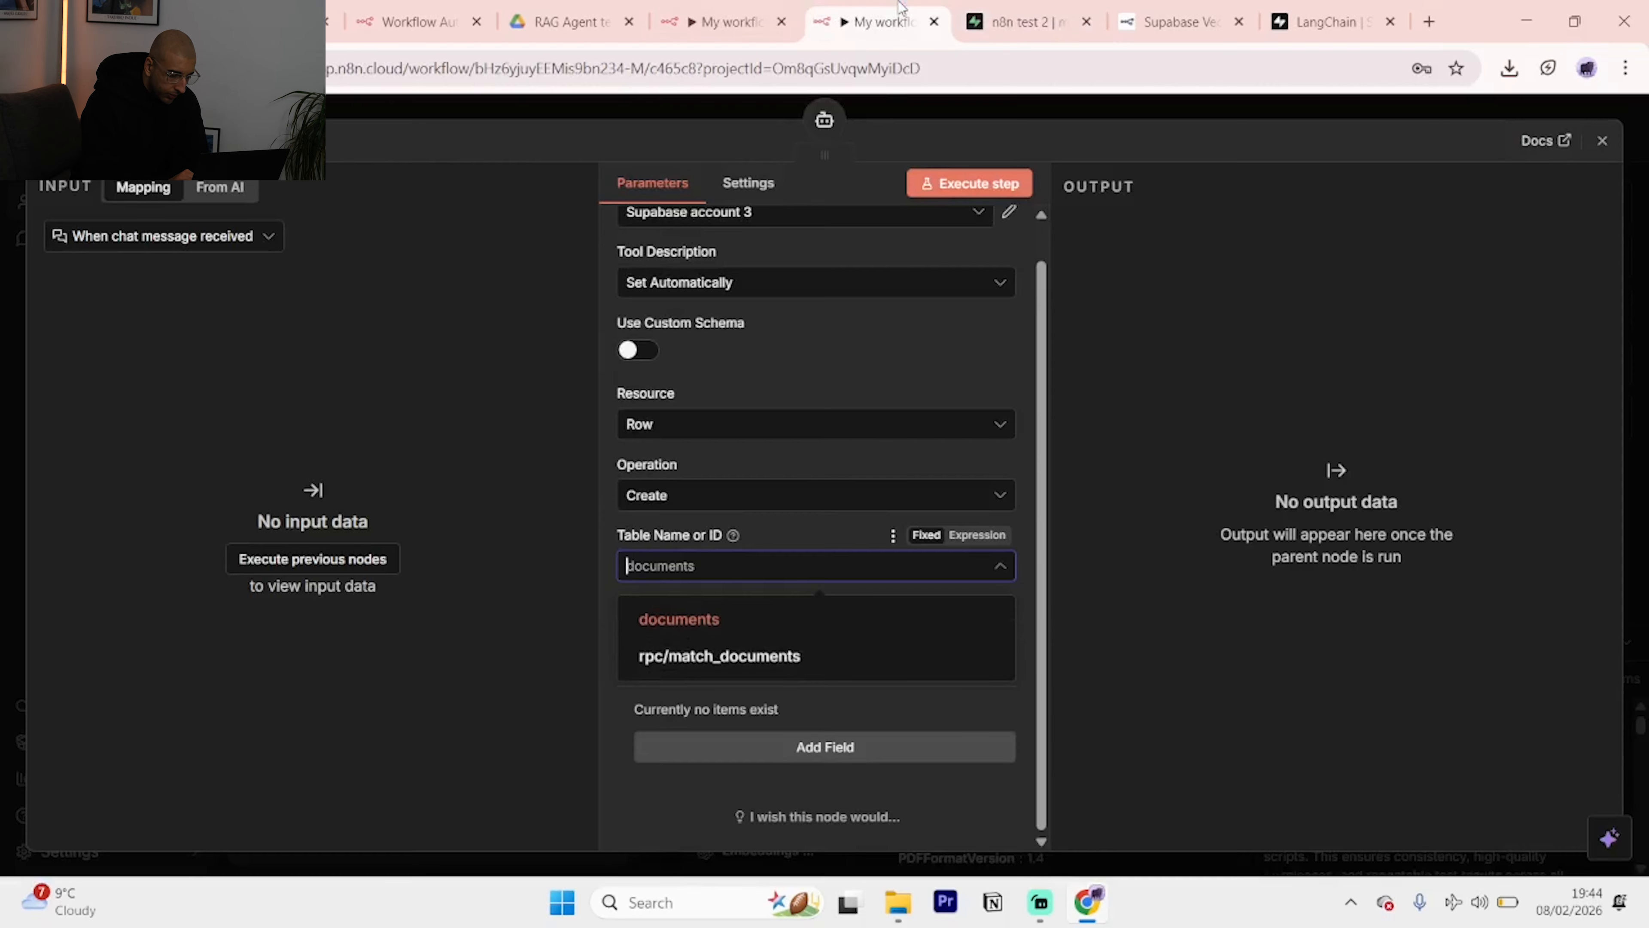
{"action": "left_click", "coordinate": [948, 465]}
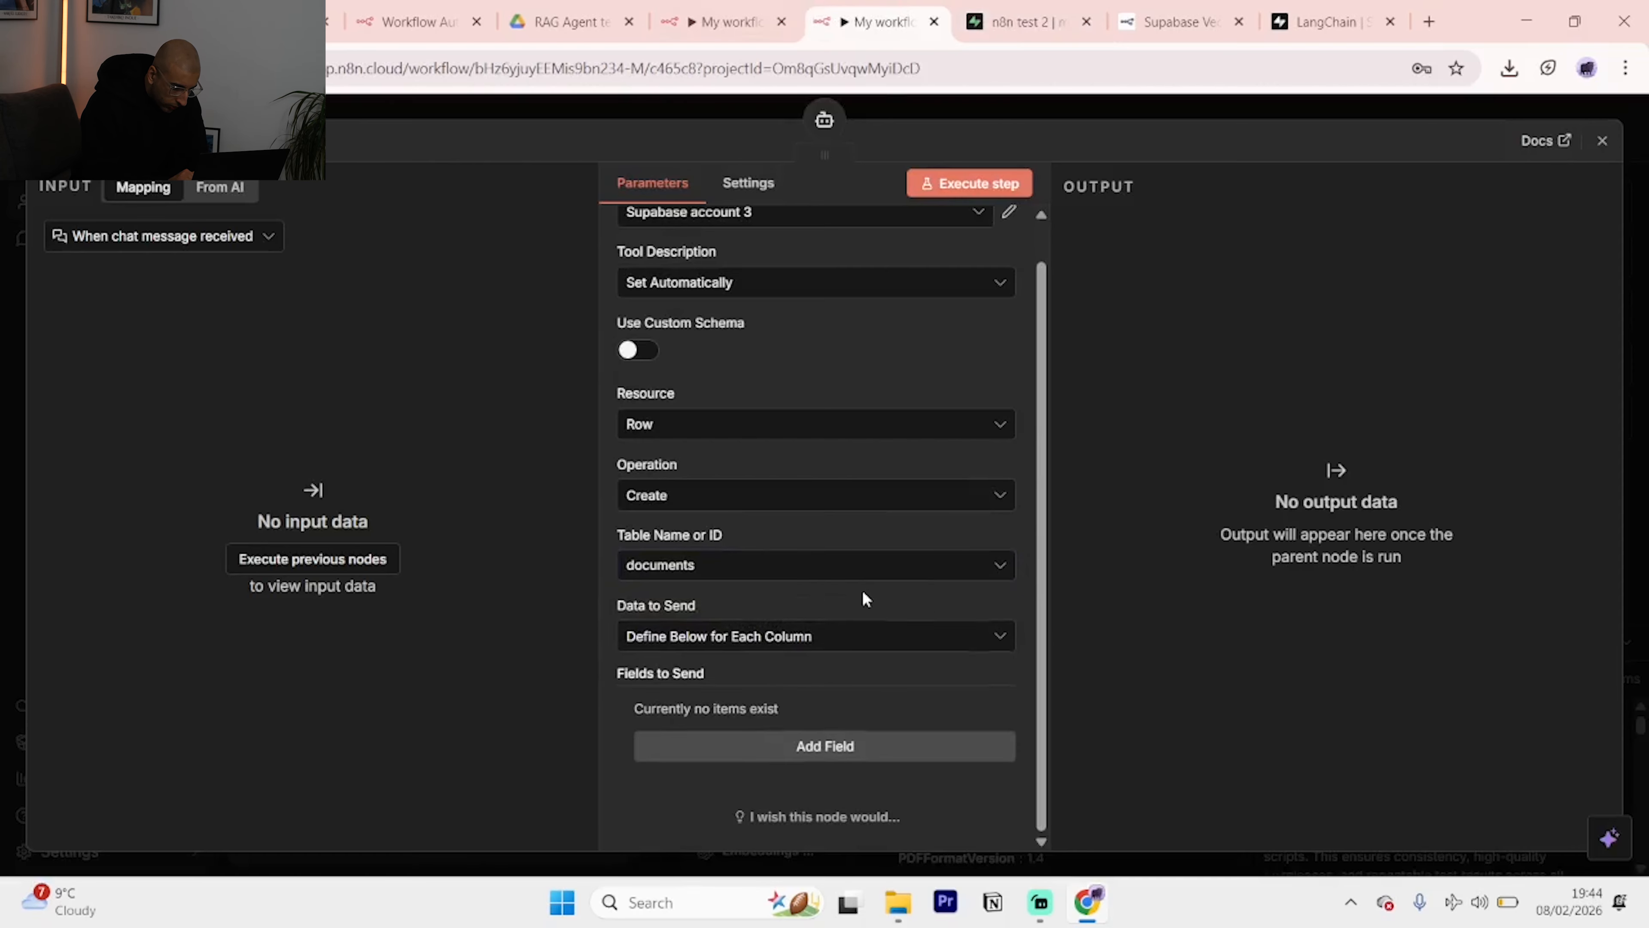
Review and close the Supabase tool's settings, and space the Simple Memory and Supabase tool nodes apart beneath the AI Agent.
{"action": "scroll", "coordinate": [802, 649], "scroll_direction": "up", "scroll_amount": 1}
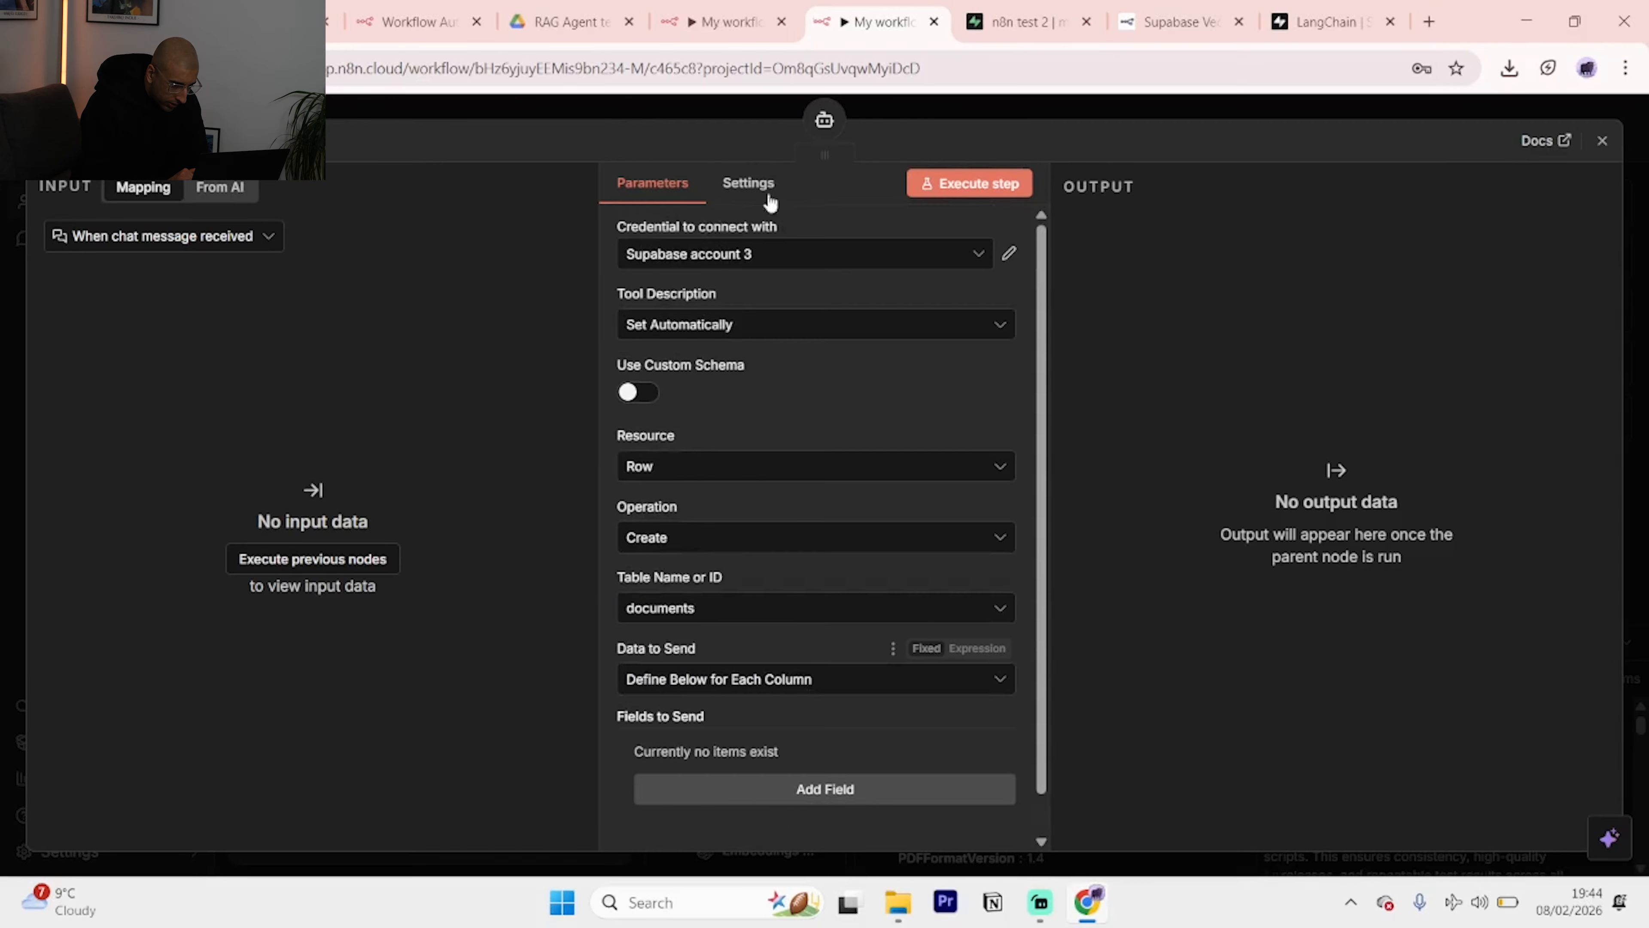
{"action": "left_click", "coordinate": [748, 184]}
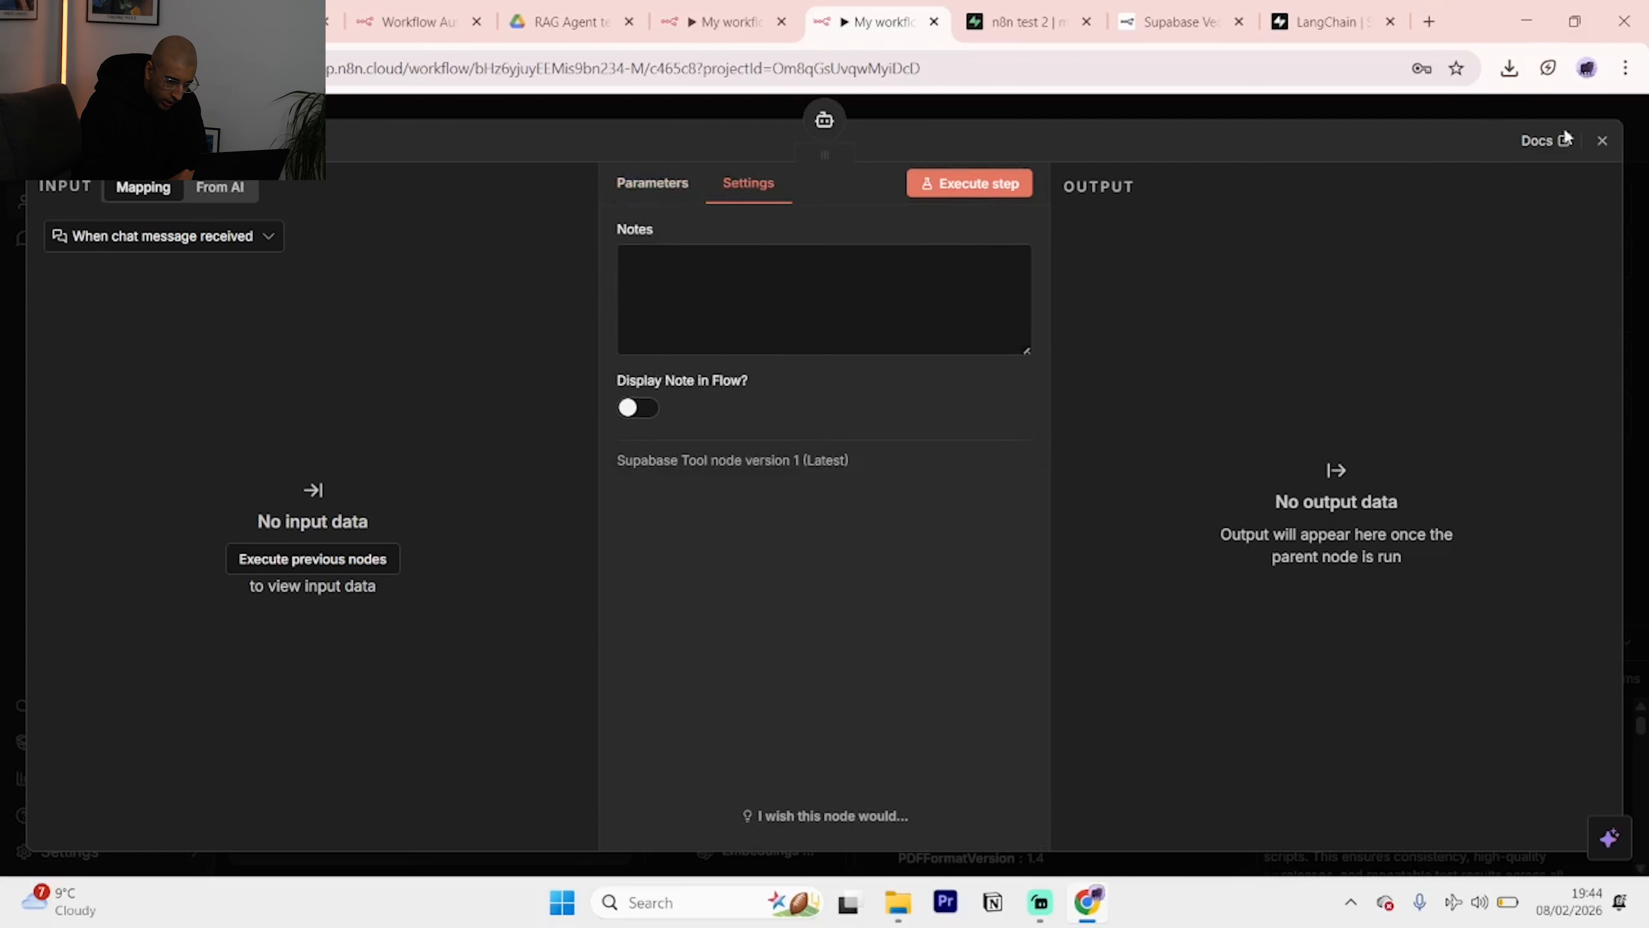
{"action": "left_click", "coordinate": [1604, 142]}
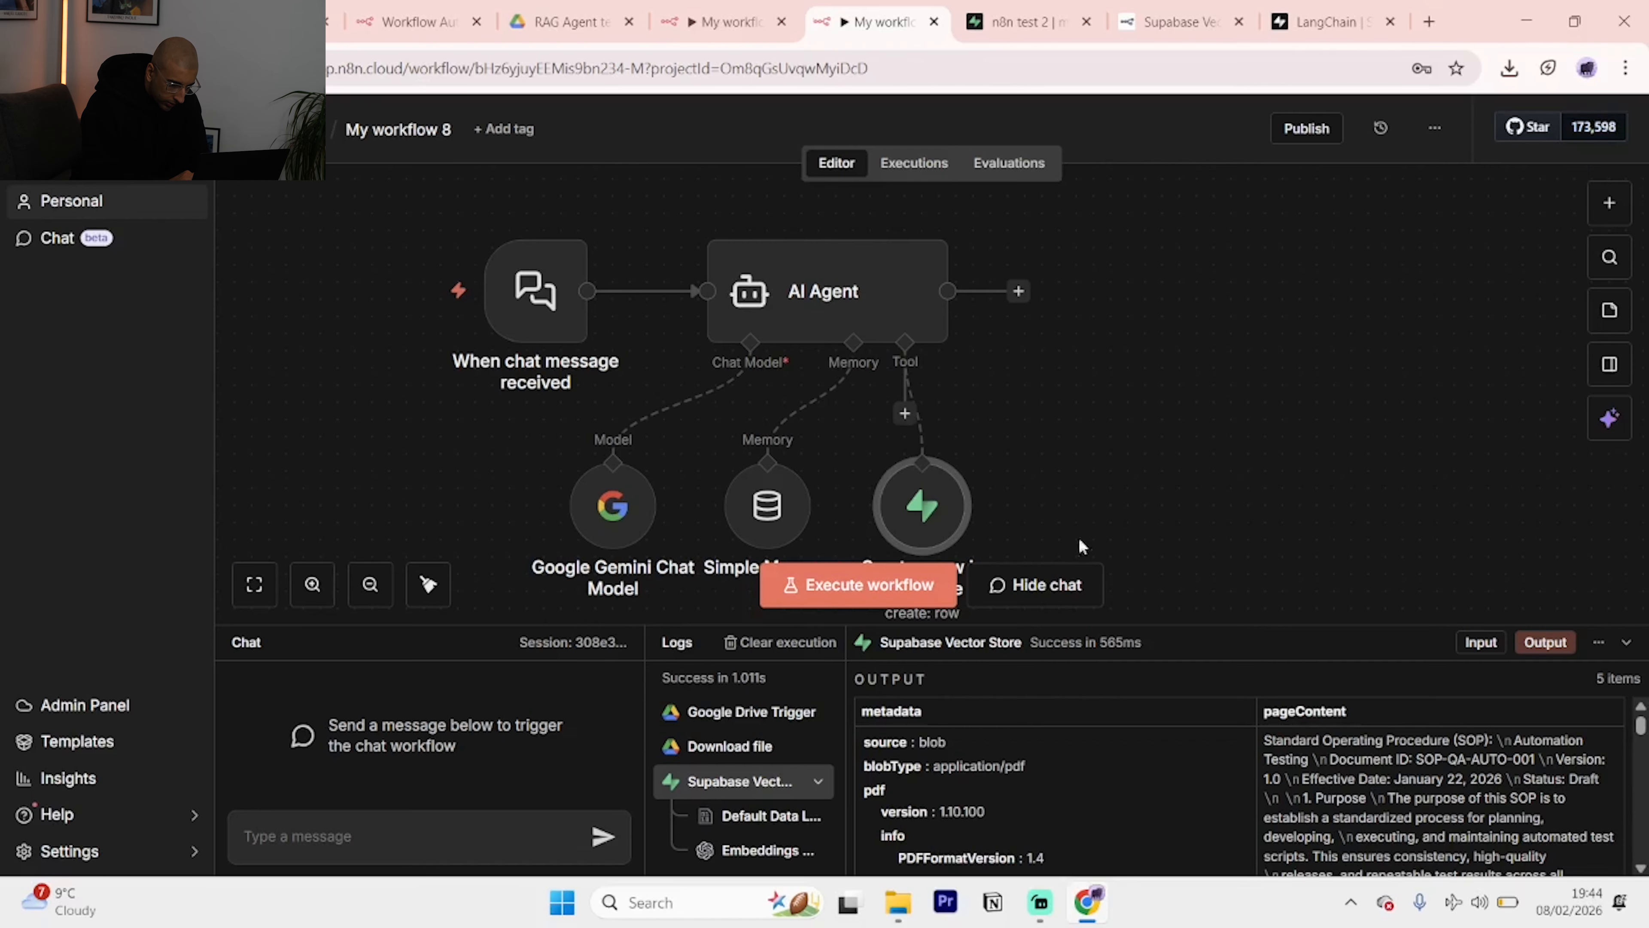
{"action": "left_click_drag", "start_coordinate": [785, 497], "coordinate": [854, 512]}
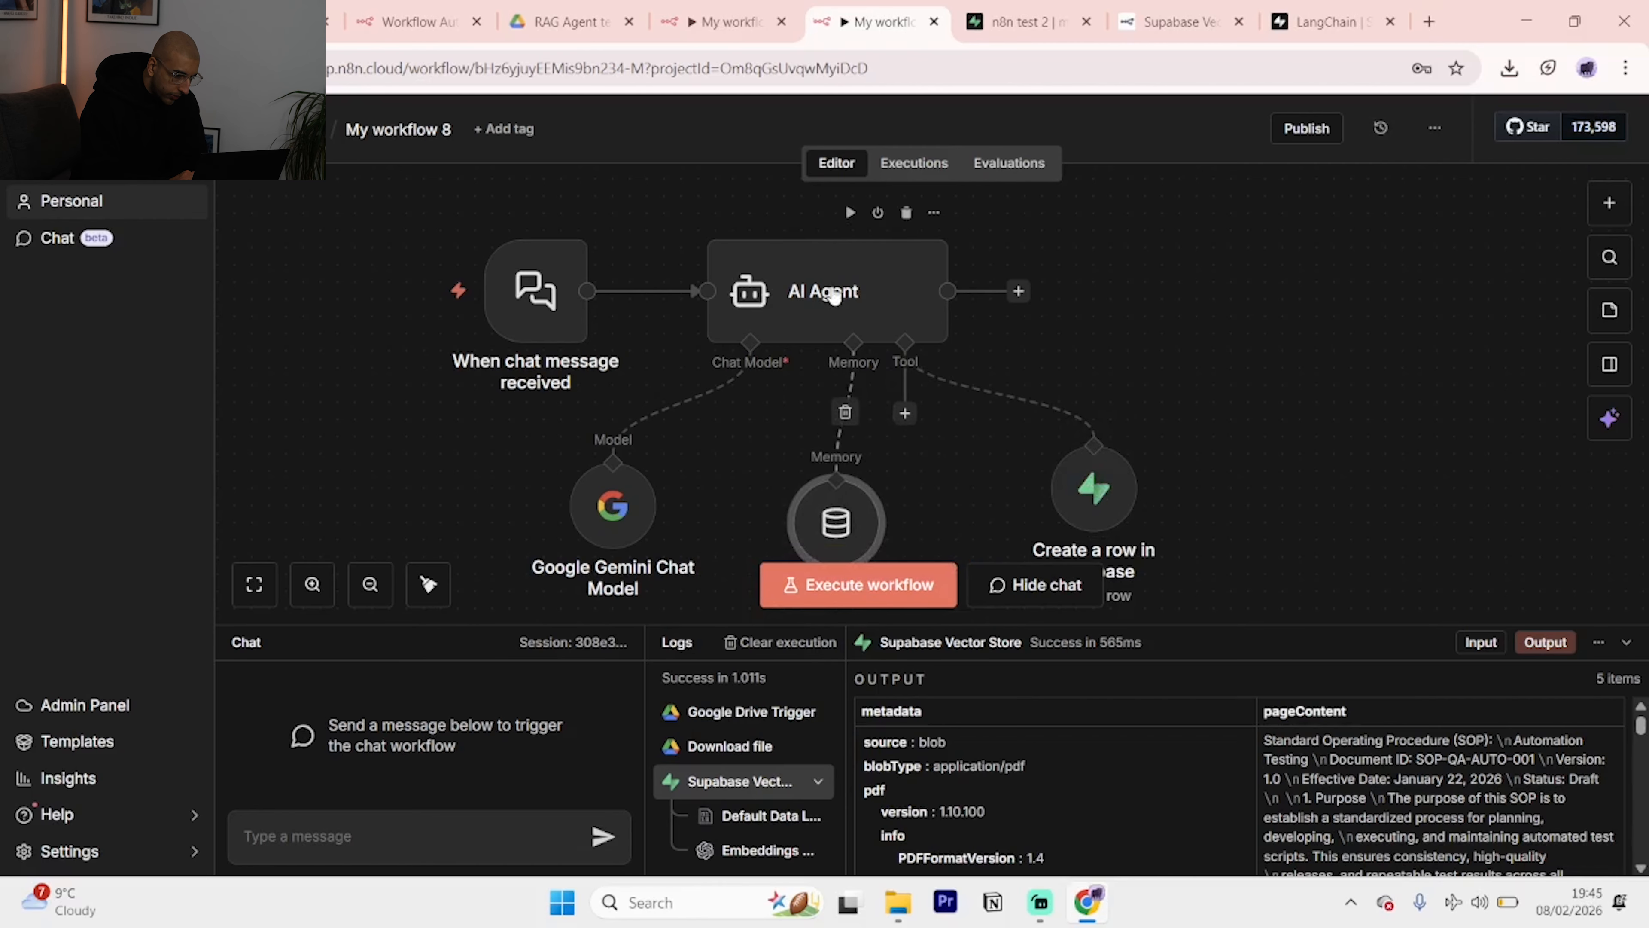
Add the System Message option to the AI Agent in My workflow 8.
{"action": "double_click", "coordinate": [831, 294]}
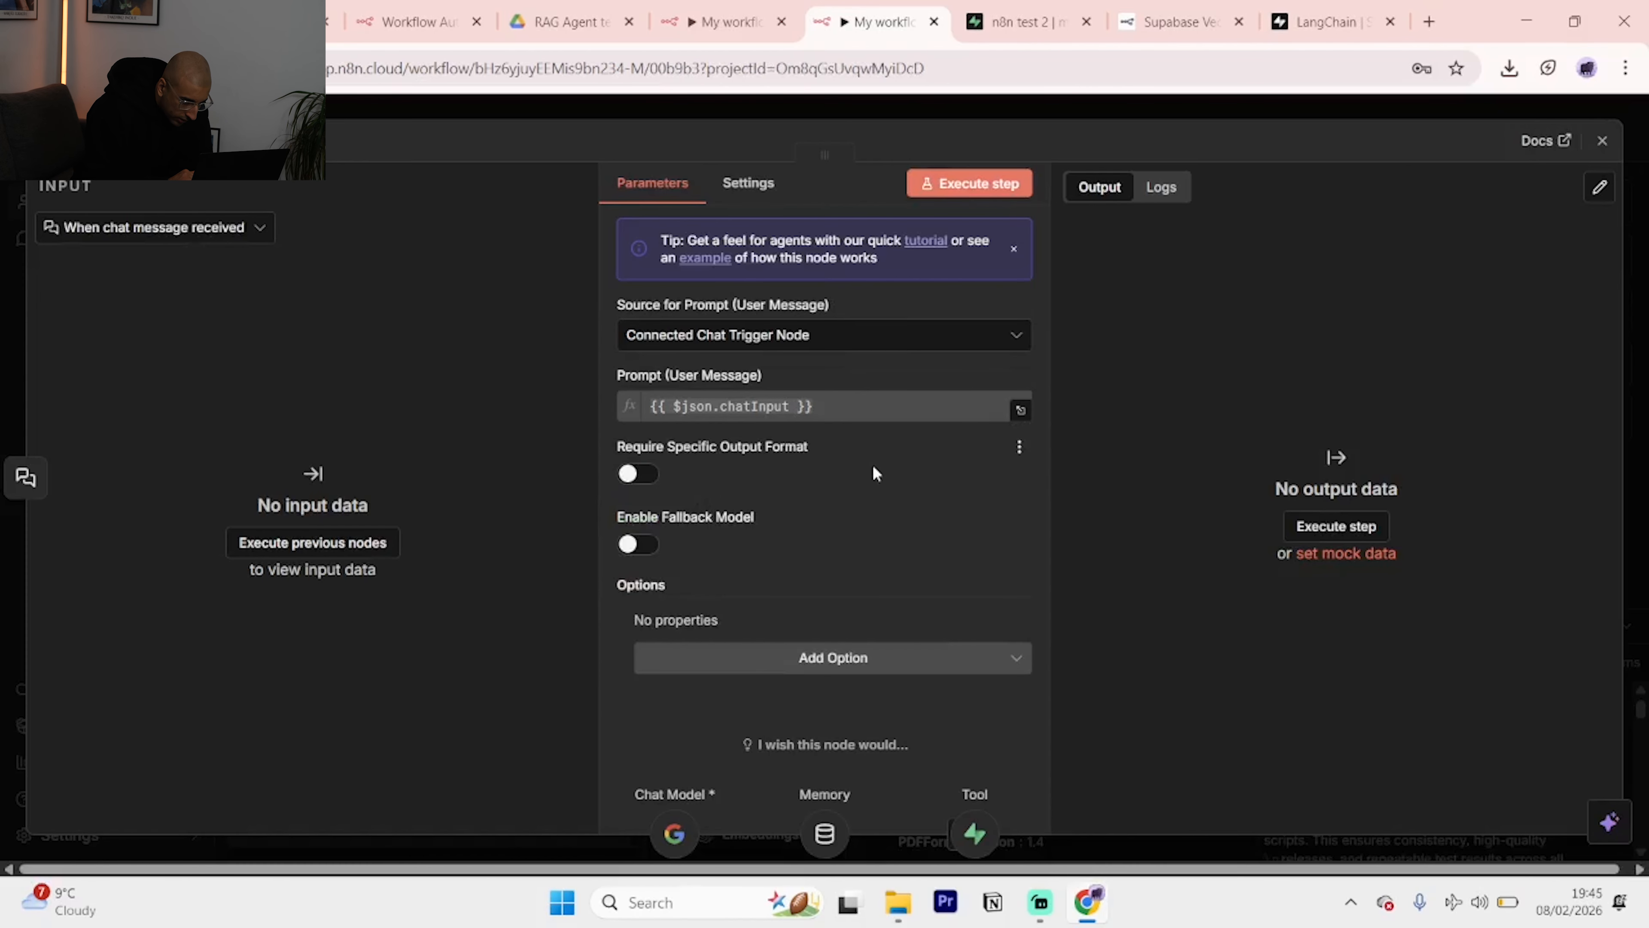
{"action": "left_click", "coordinate": [820, 659]}
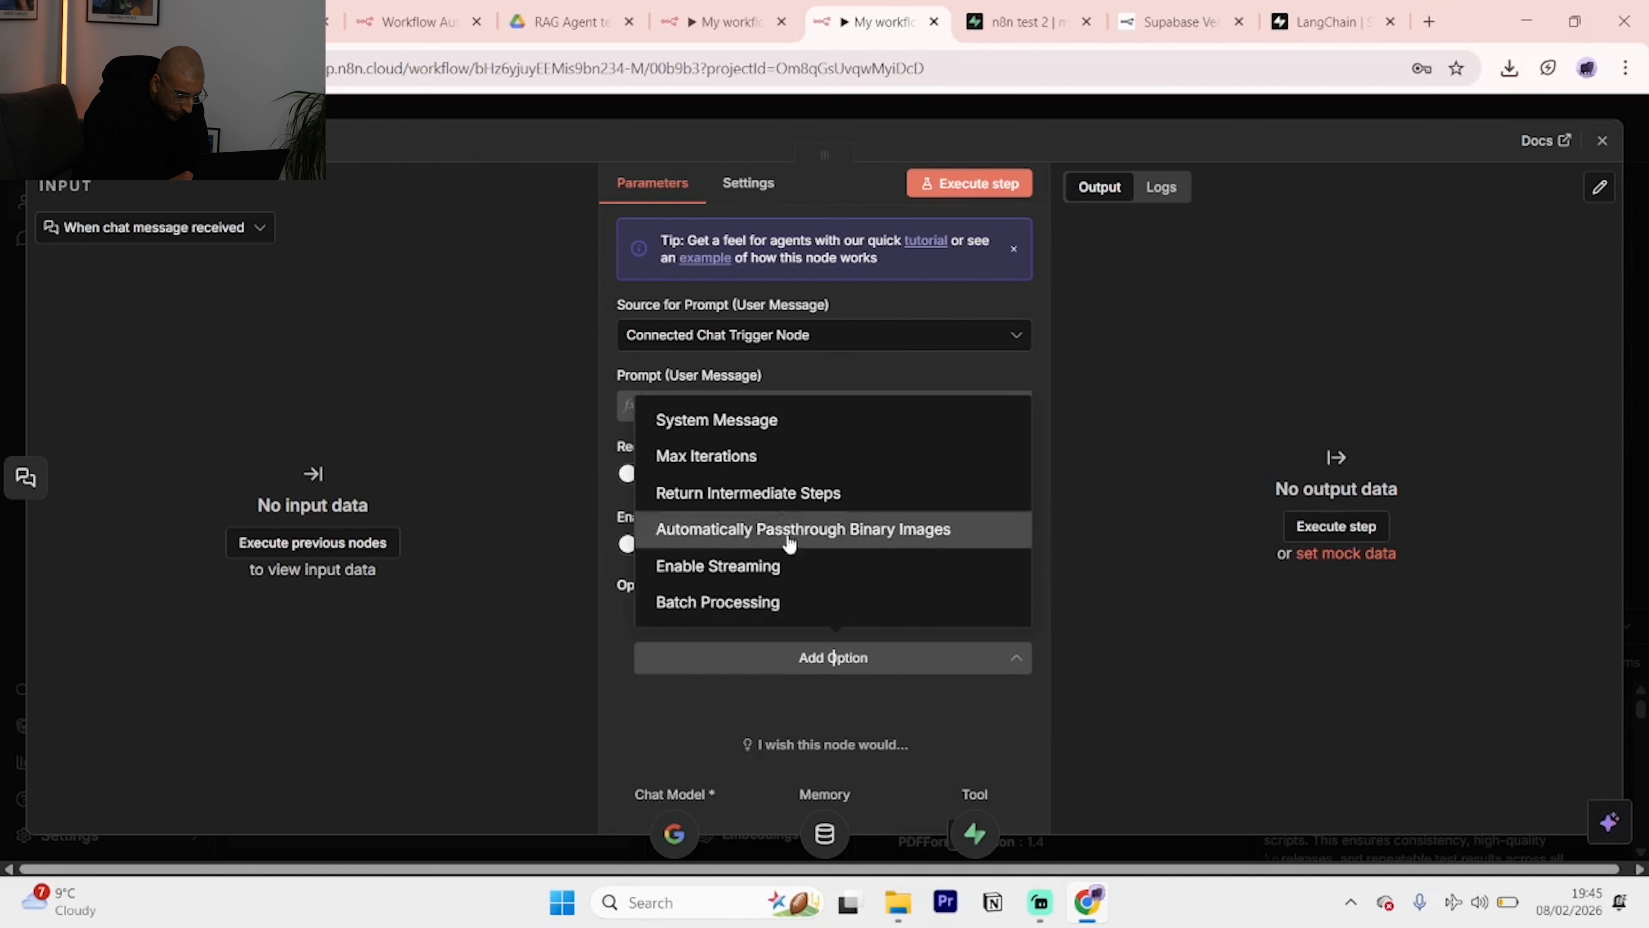
{"action": "left_click", "coordinate": [737, 426]}
{"action": "scroll", "coordinate": [775, 520], "scroll_direction": "down", "scroll_amount": 2}
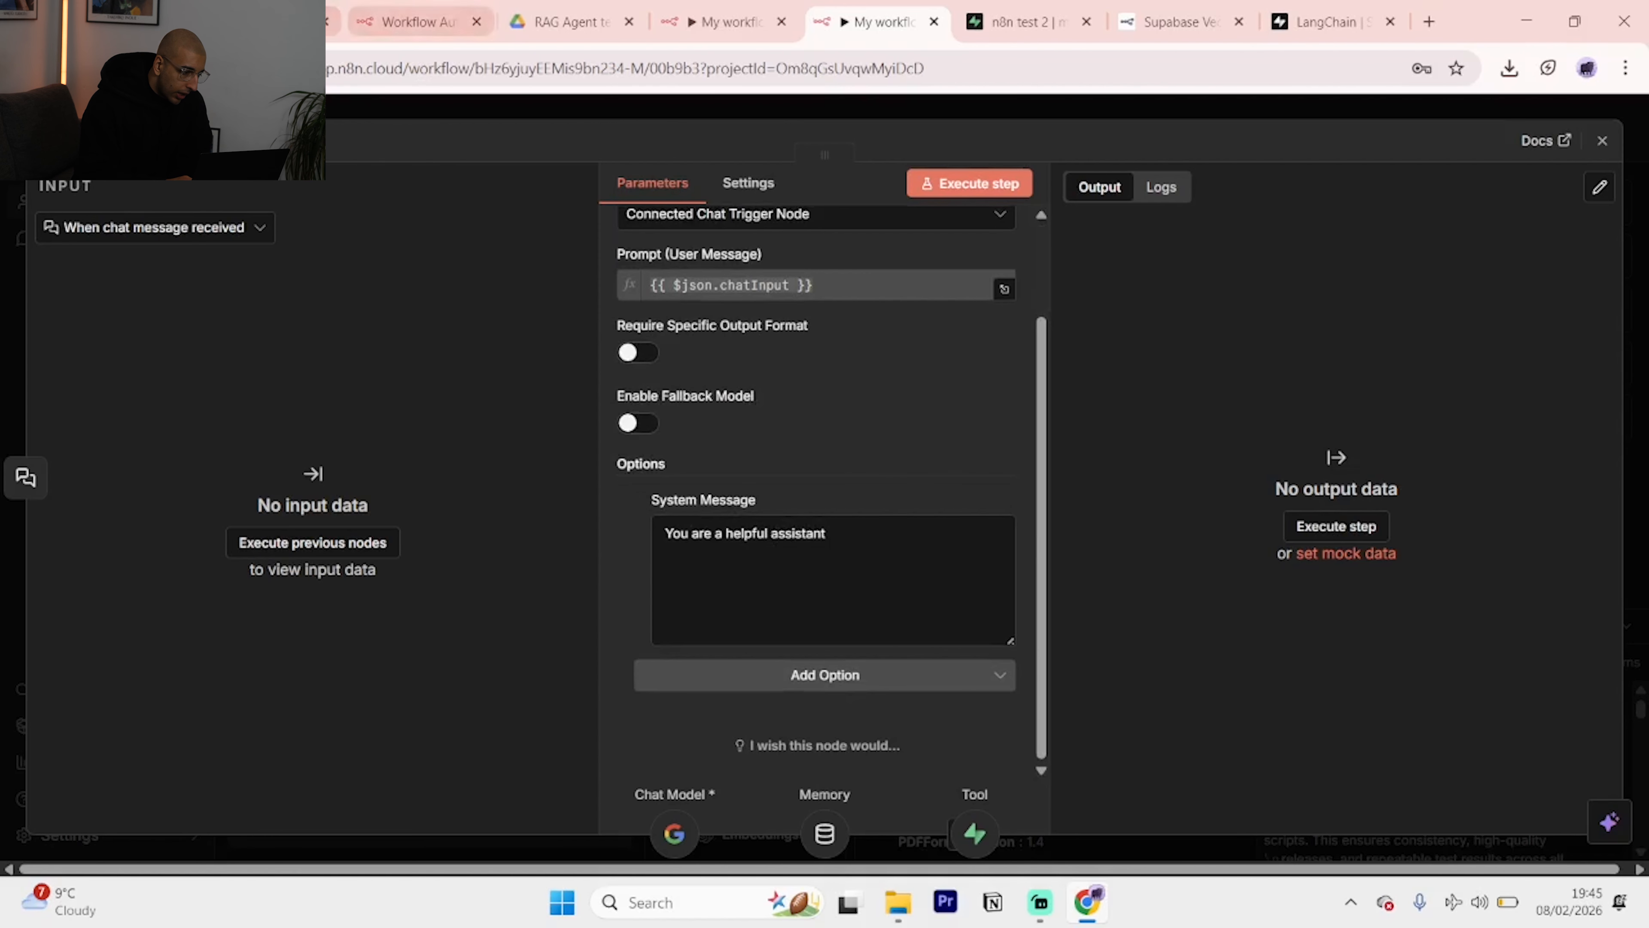
Switch to My workflow 7, change the AI Agent's System Message to an expression and open it in the expanded editor.
{"action": "left_click", "coordinate": [682, 14]}
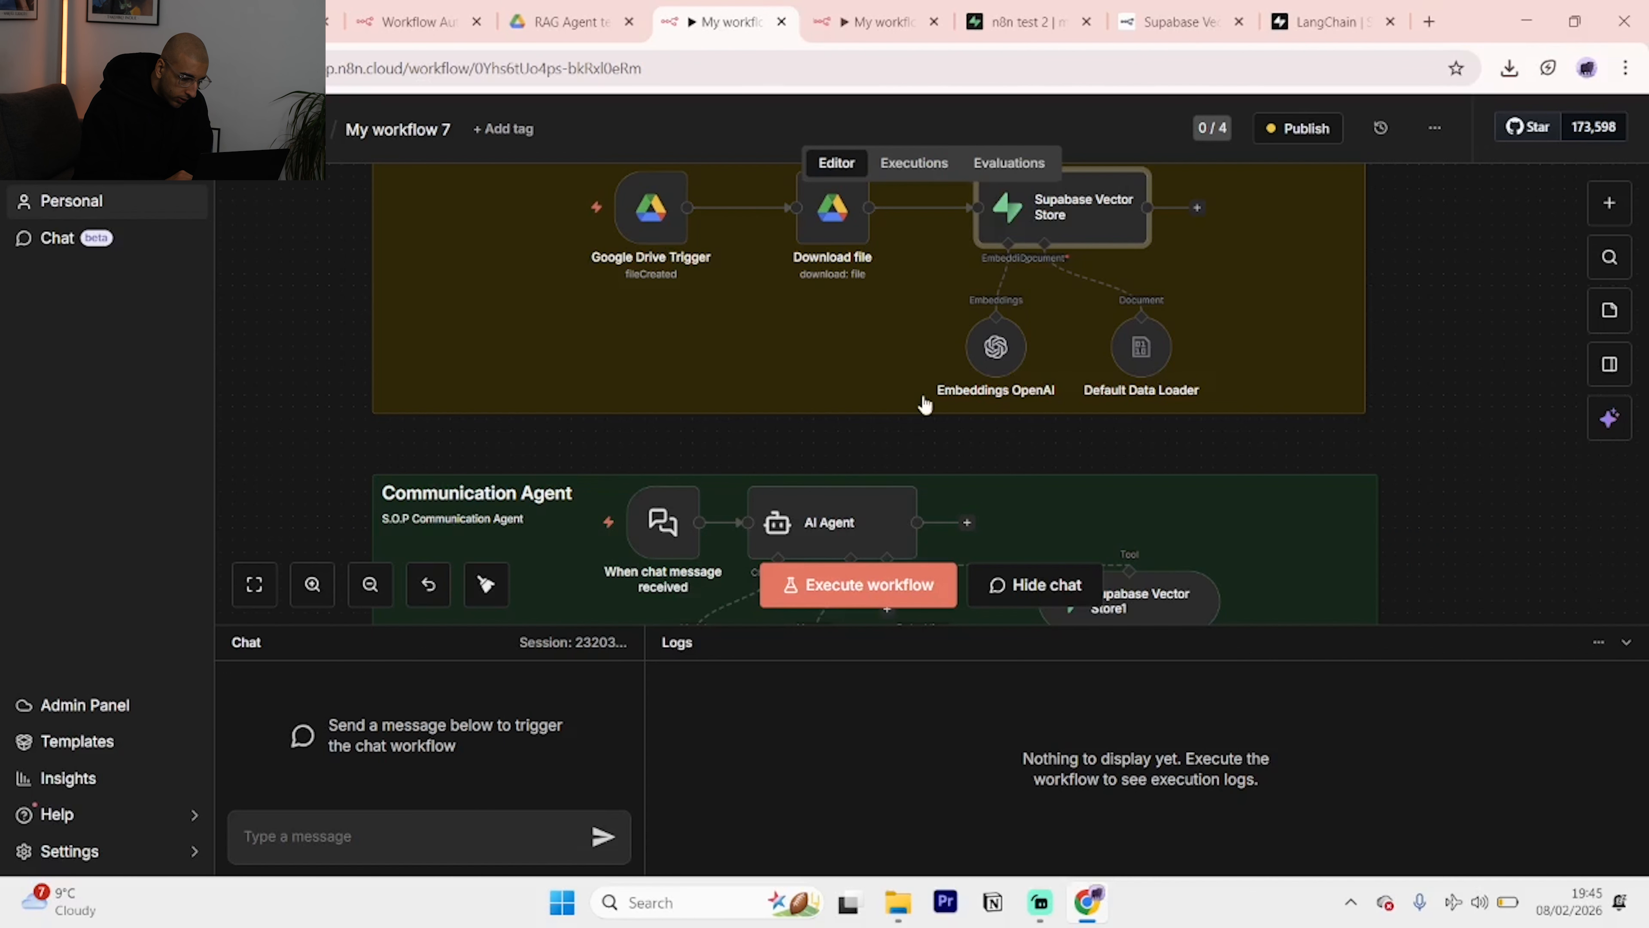
{"action": "scroll", "coordinate": [924, 406], "scroll_direction": "down", "scroll_amount": 2}
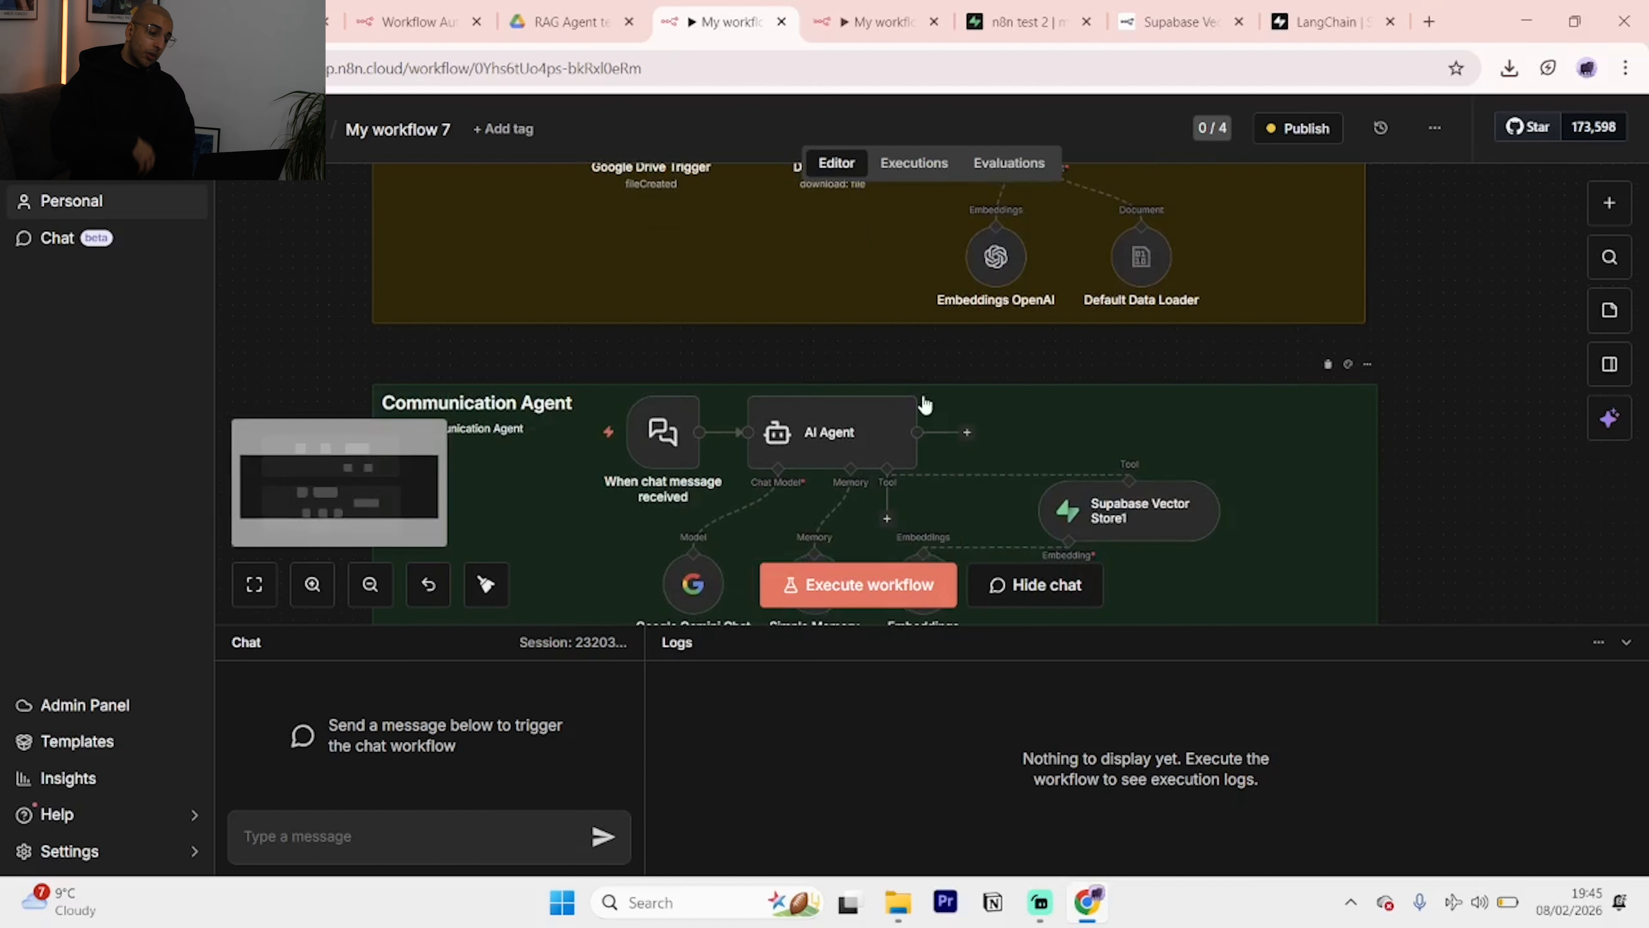
{"action": "left_click", "coordinate": [825, 432]}
{"action": "double_click", "coordinate": [824, 432]}
{"action": "scroll", "coordinate": [778, 592], "scroll_direction": "down", "scroll_amount": 2}
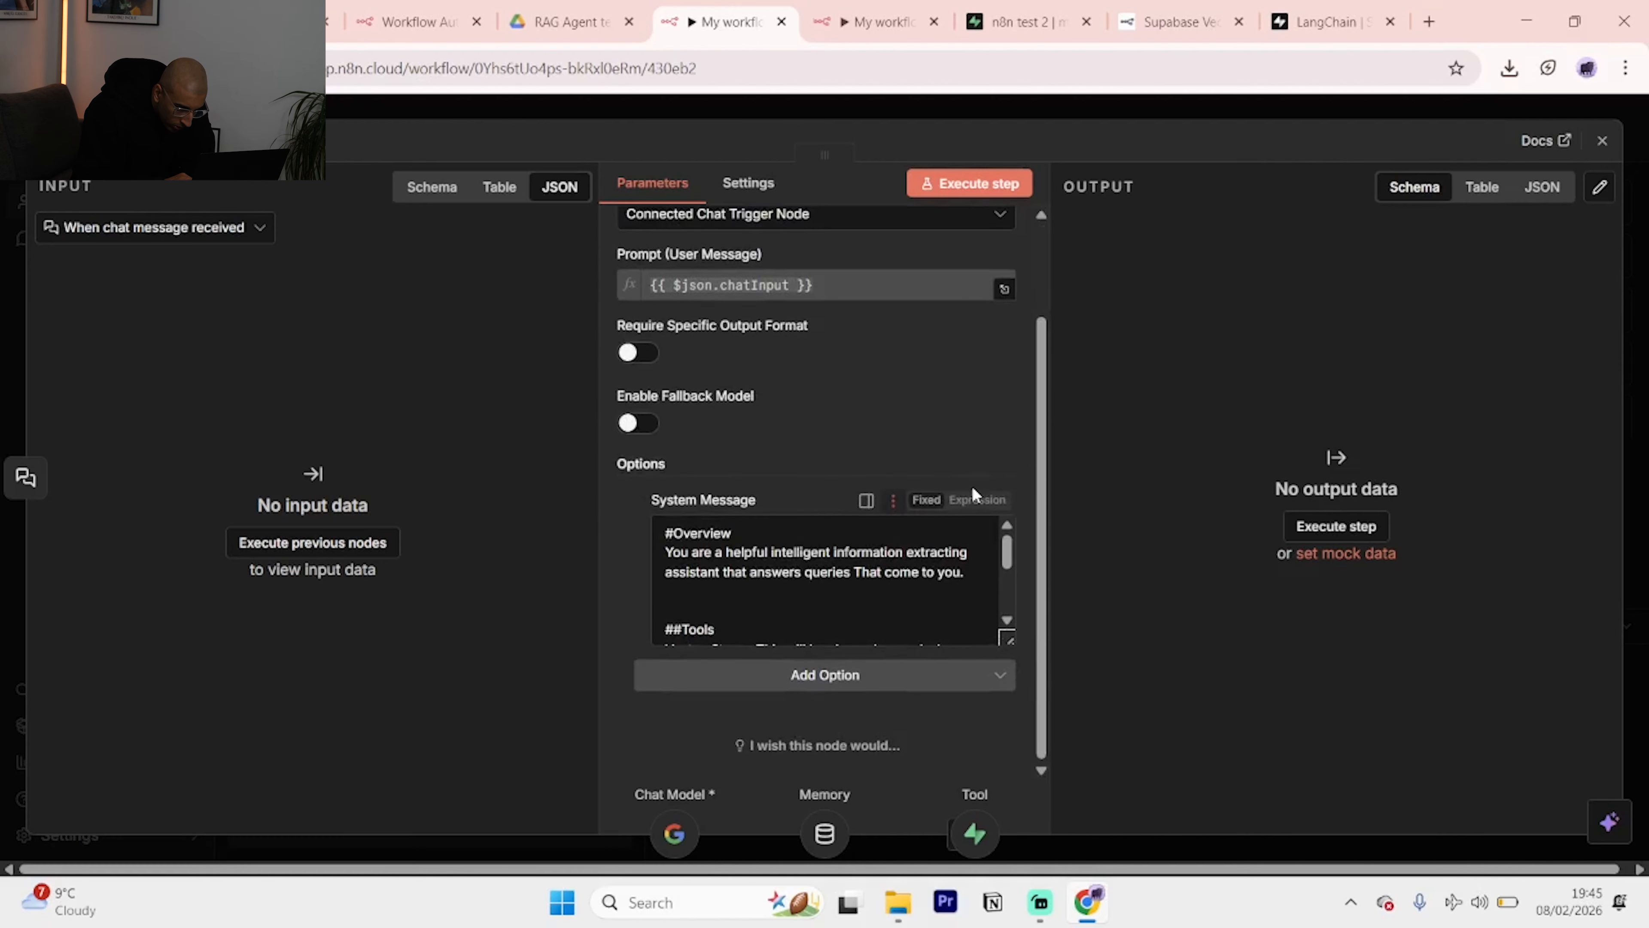
{"action": "left_click", "coordinate": [977, 500]}
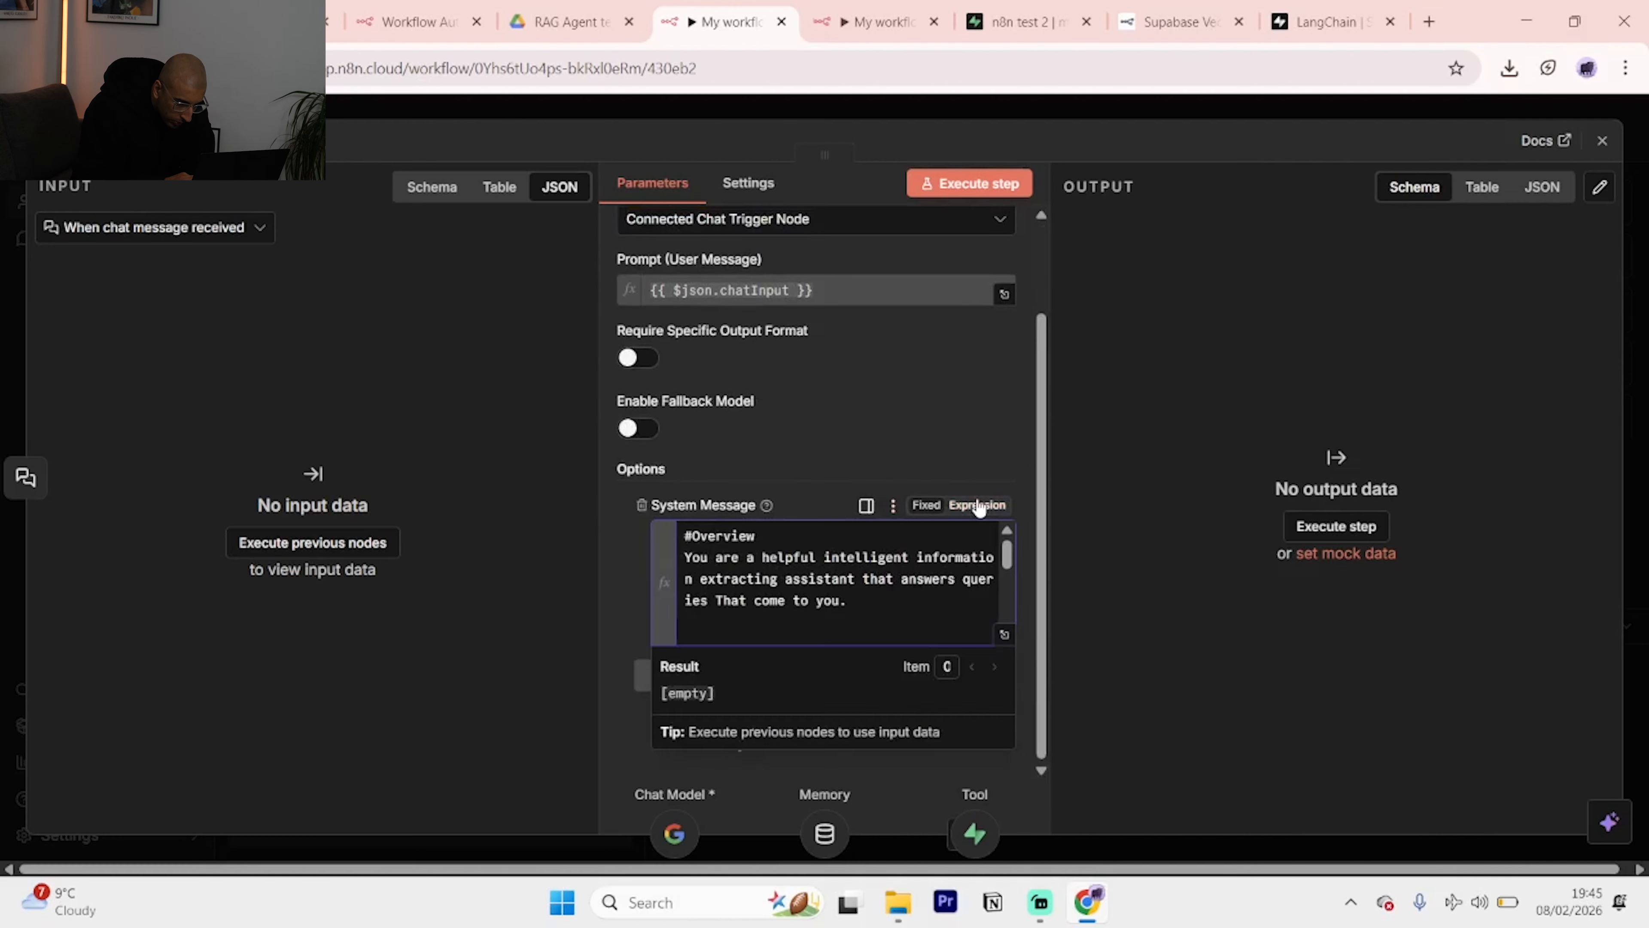
{"action": "left_click", "coordinate": [1004, 634]}
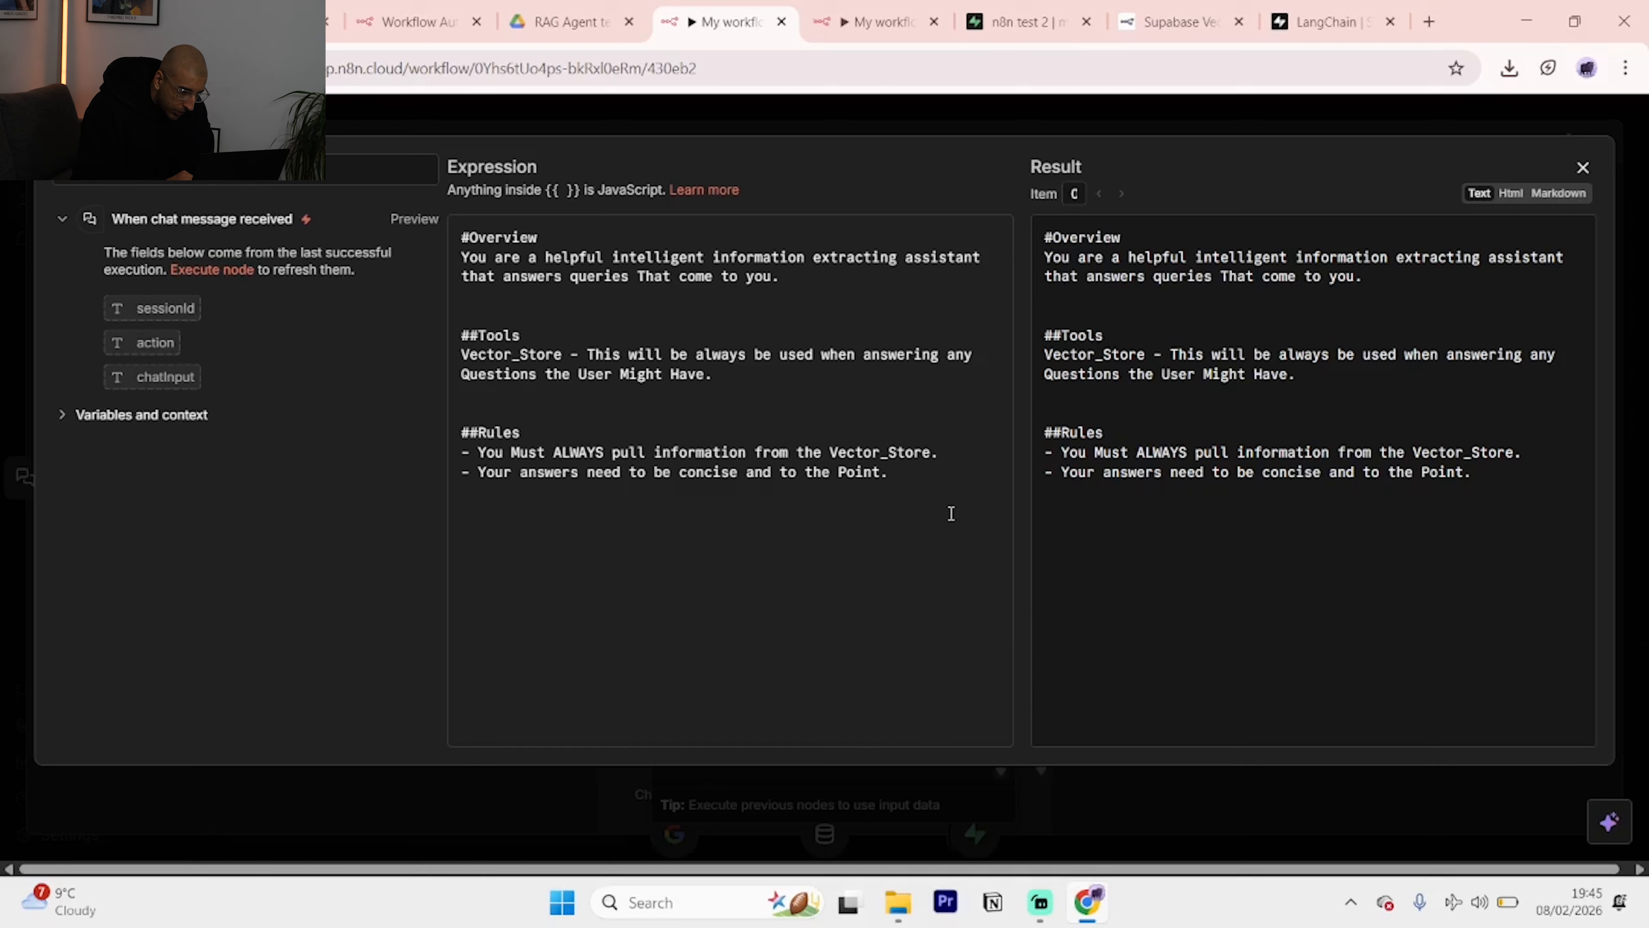
Insert a space after the hash marks of the Overview, Tools and Rules headings in the system message.
{"action": "left_click_drag", "start_coordinate": [462, 256], "coordinate": [783, 276]}
{"action": "left_click", "coordinate": [788, 271]}
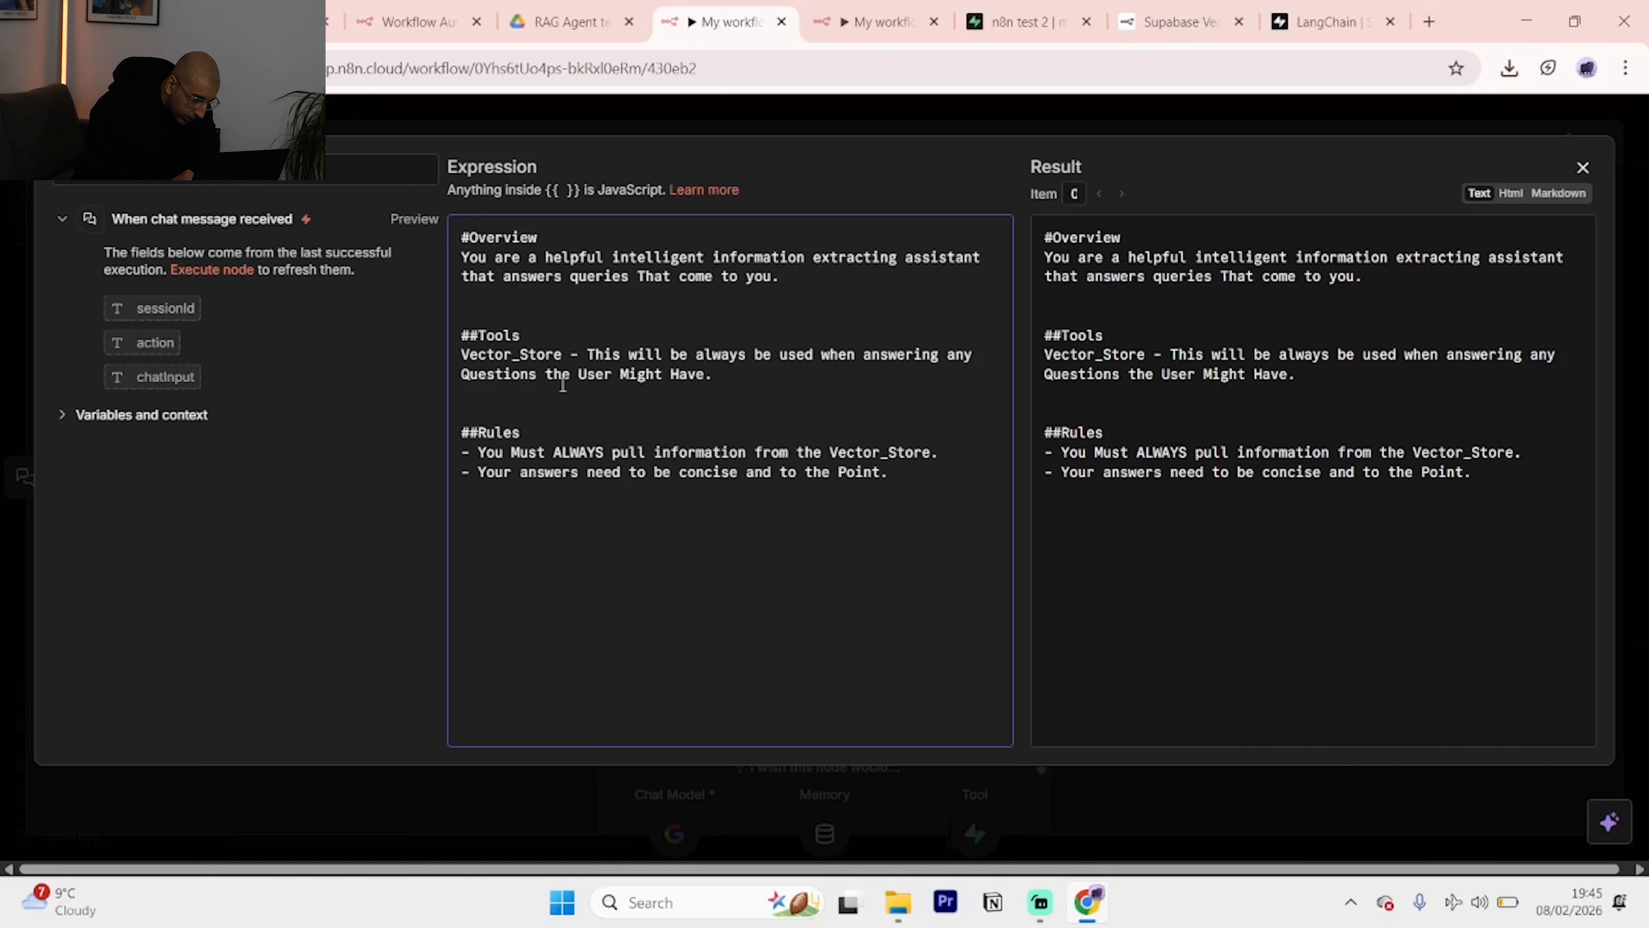
{"action": "left_click", "coordinate": [469, 237]}
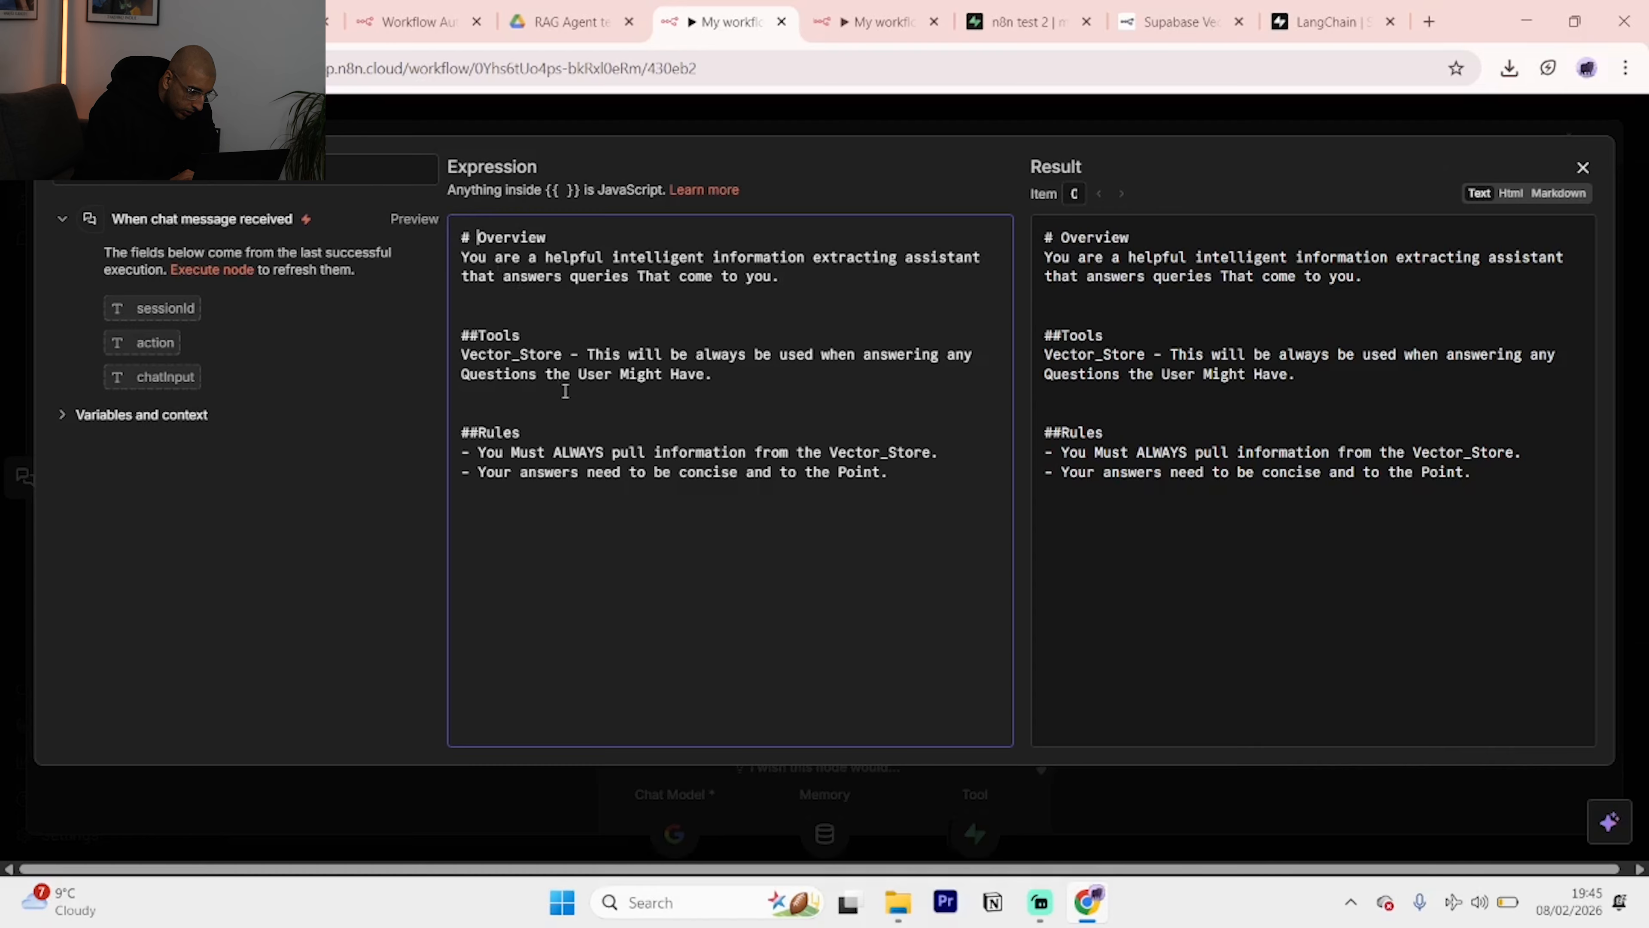
{"action": "left_click", "coordinate": [475, 336]}
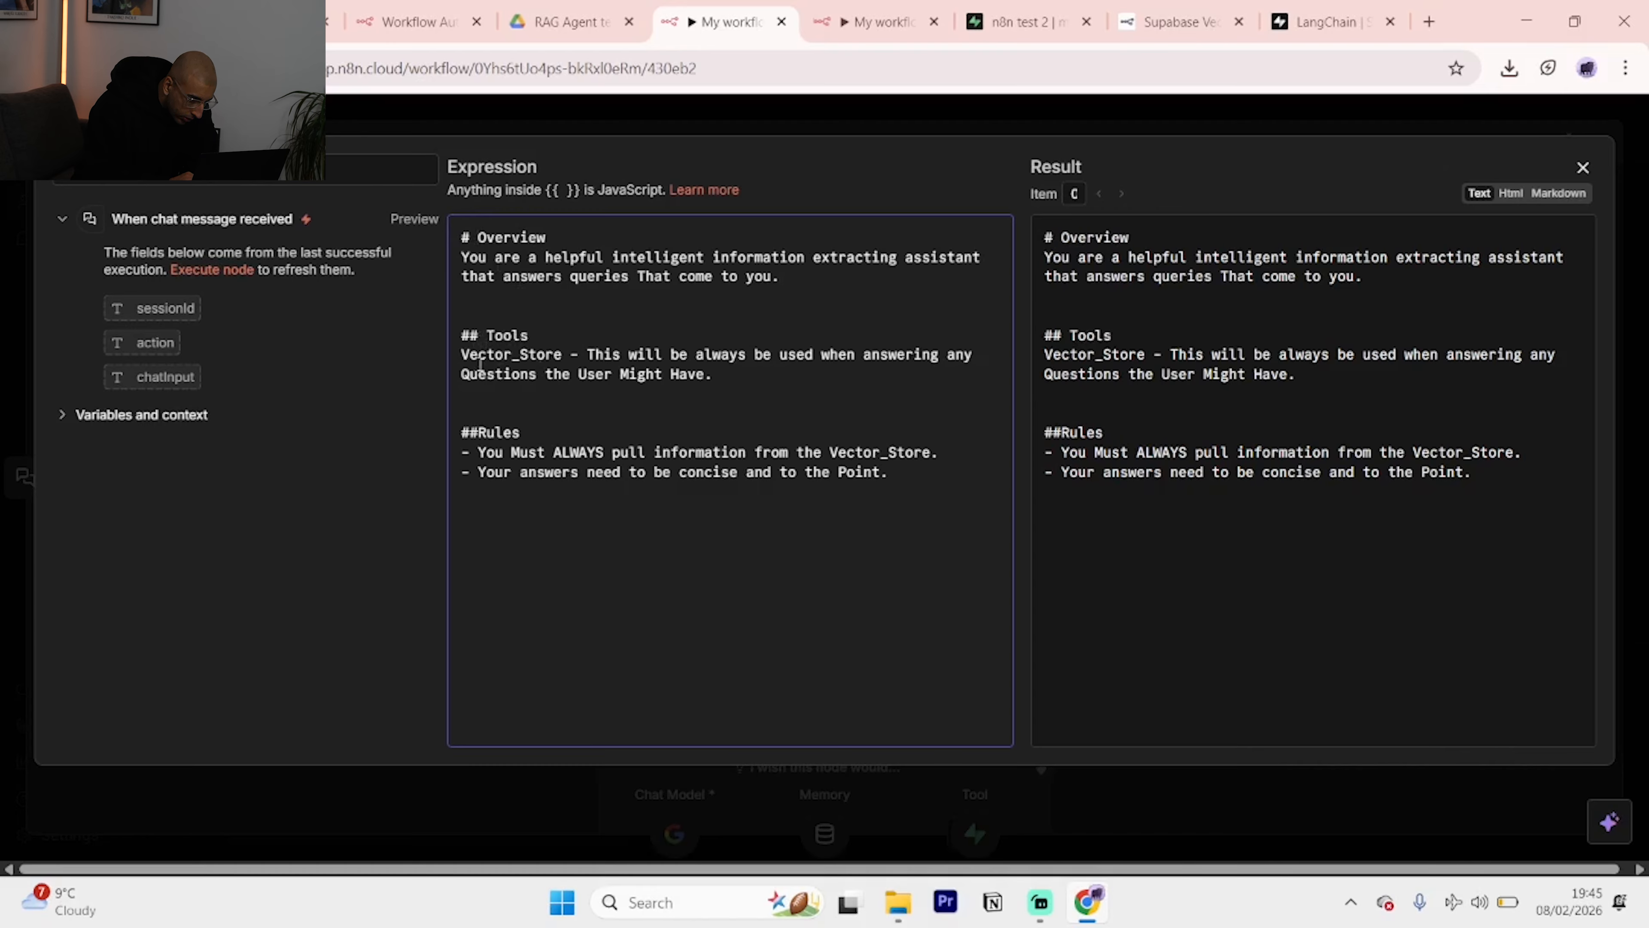
{"action": "left_click", "coordinate": [478, 432]}
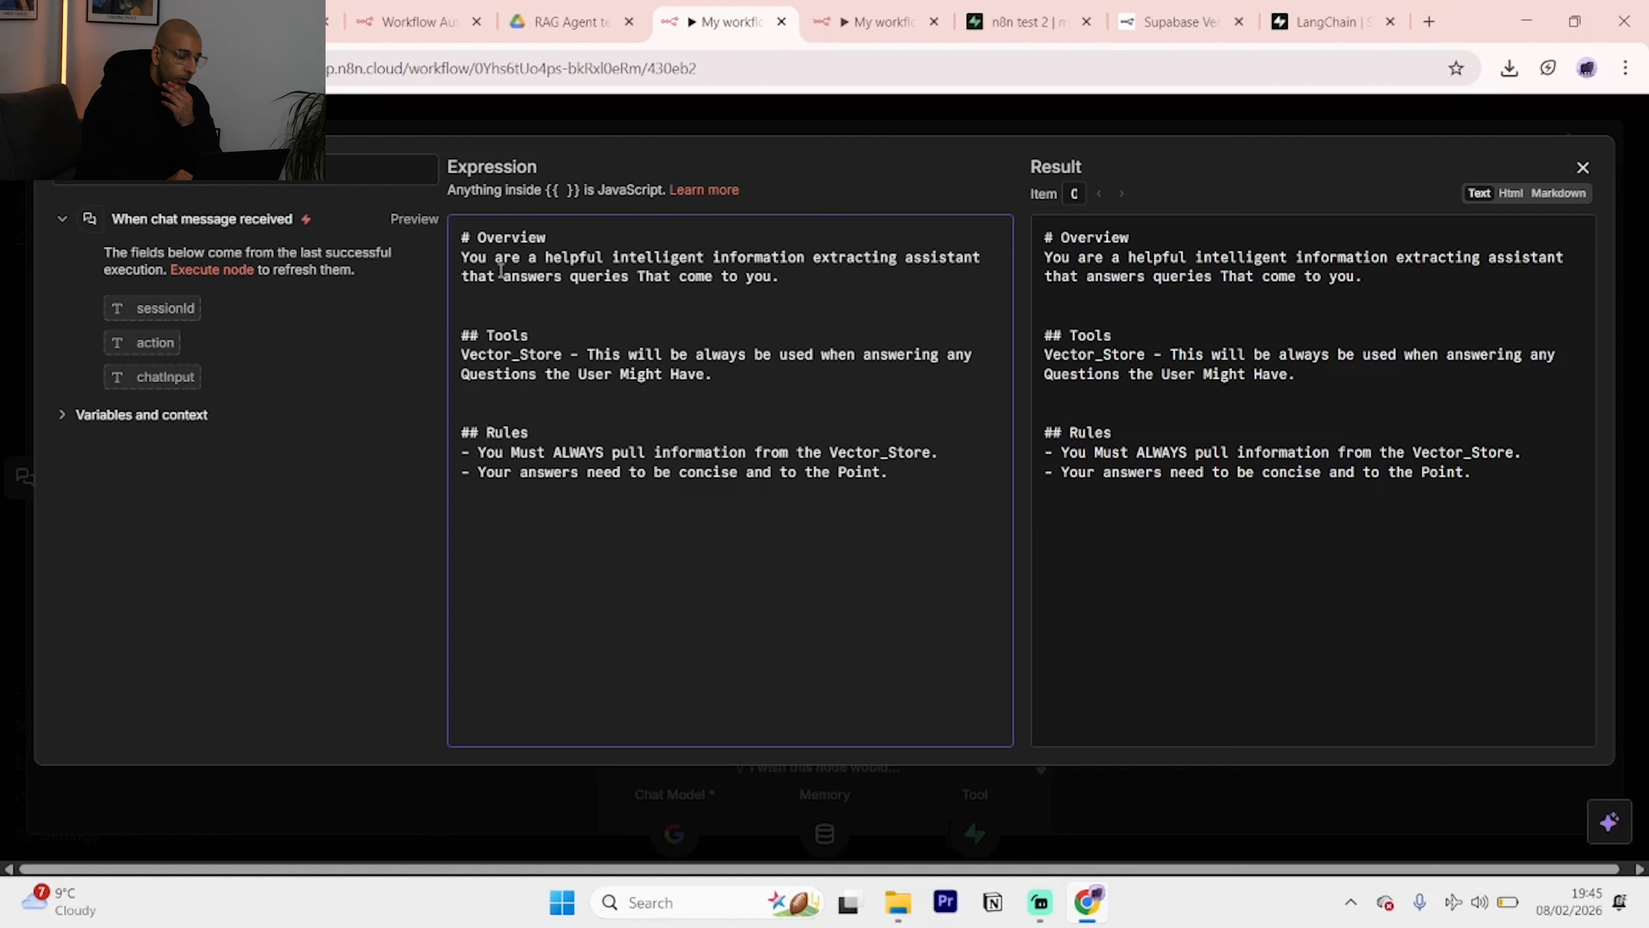
Examine the heading markup and the Overview and Tools sections of the system message.
{"action": "left_click_drag", "start_coordinate": [465, 237], "coordinate": [543, 232]}
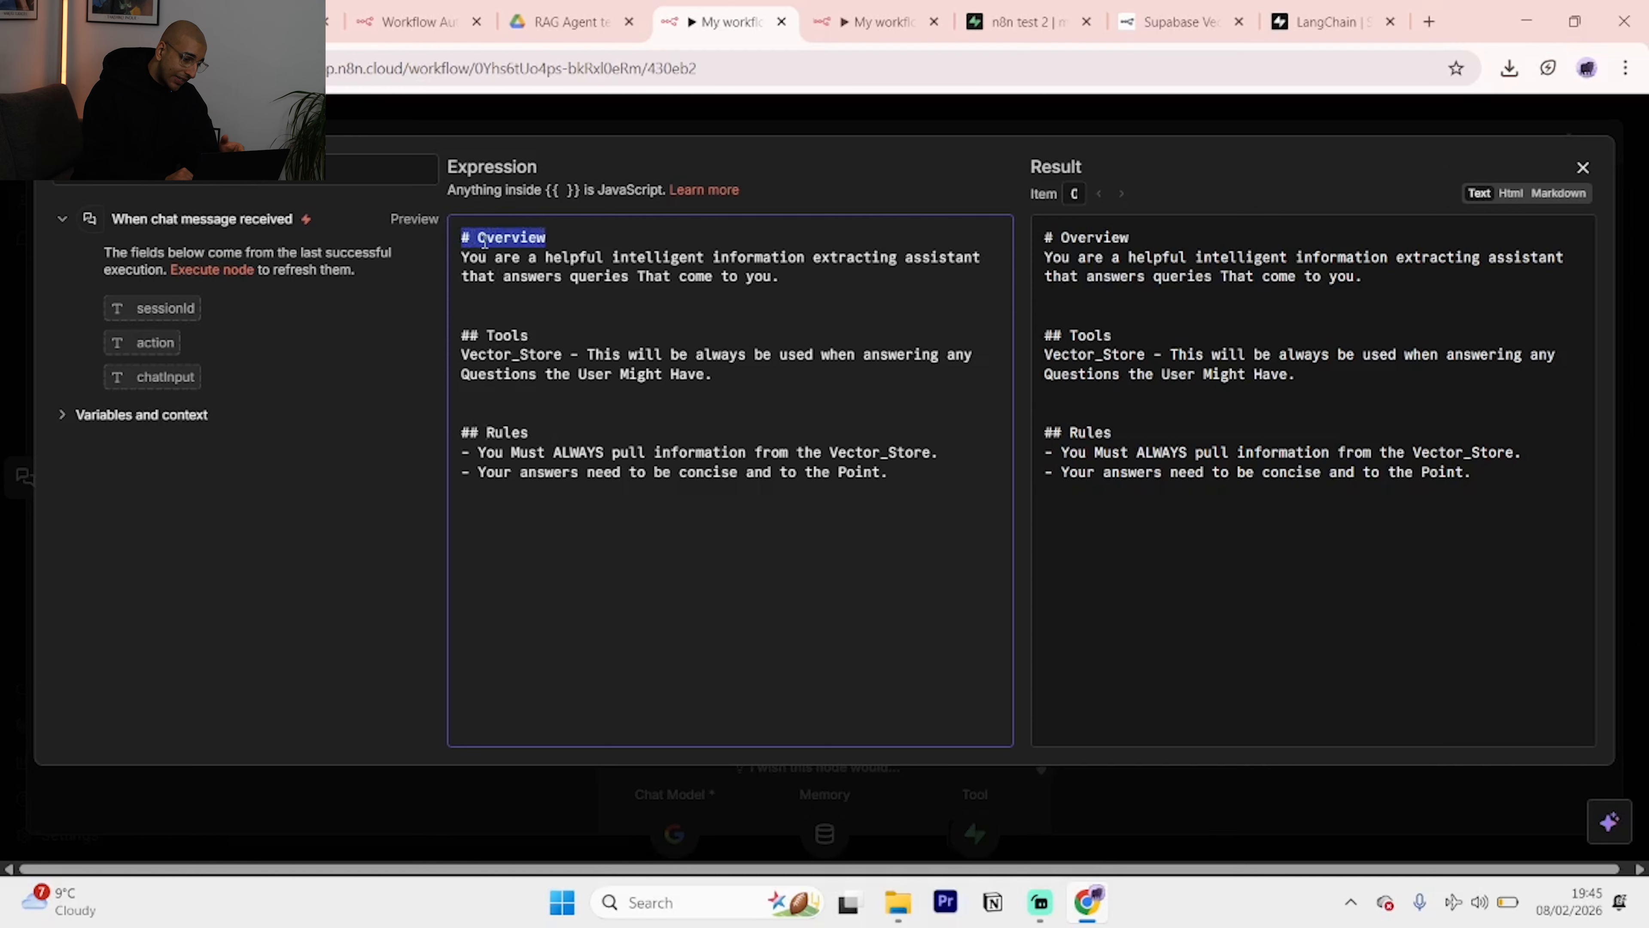
{"action": "left_click_drag", "start_coordinate": [471, 237], "coordinate": [463, 232]}
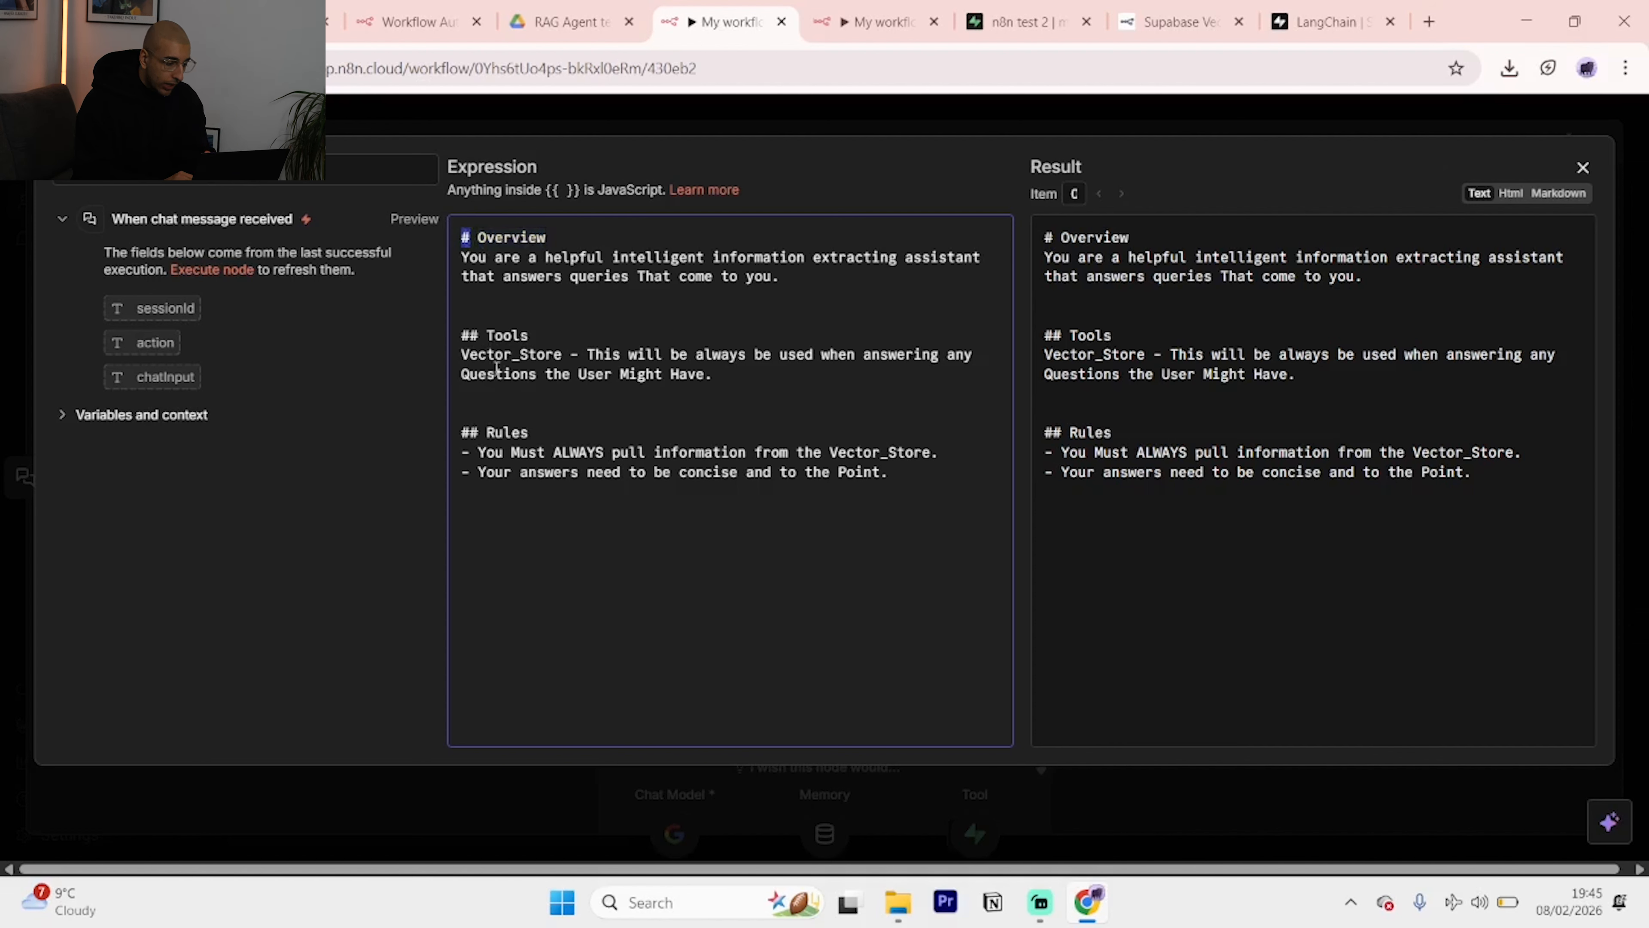
{"action": "left_click", "coordinate": [481, 433]}
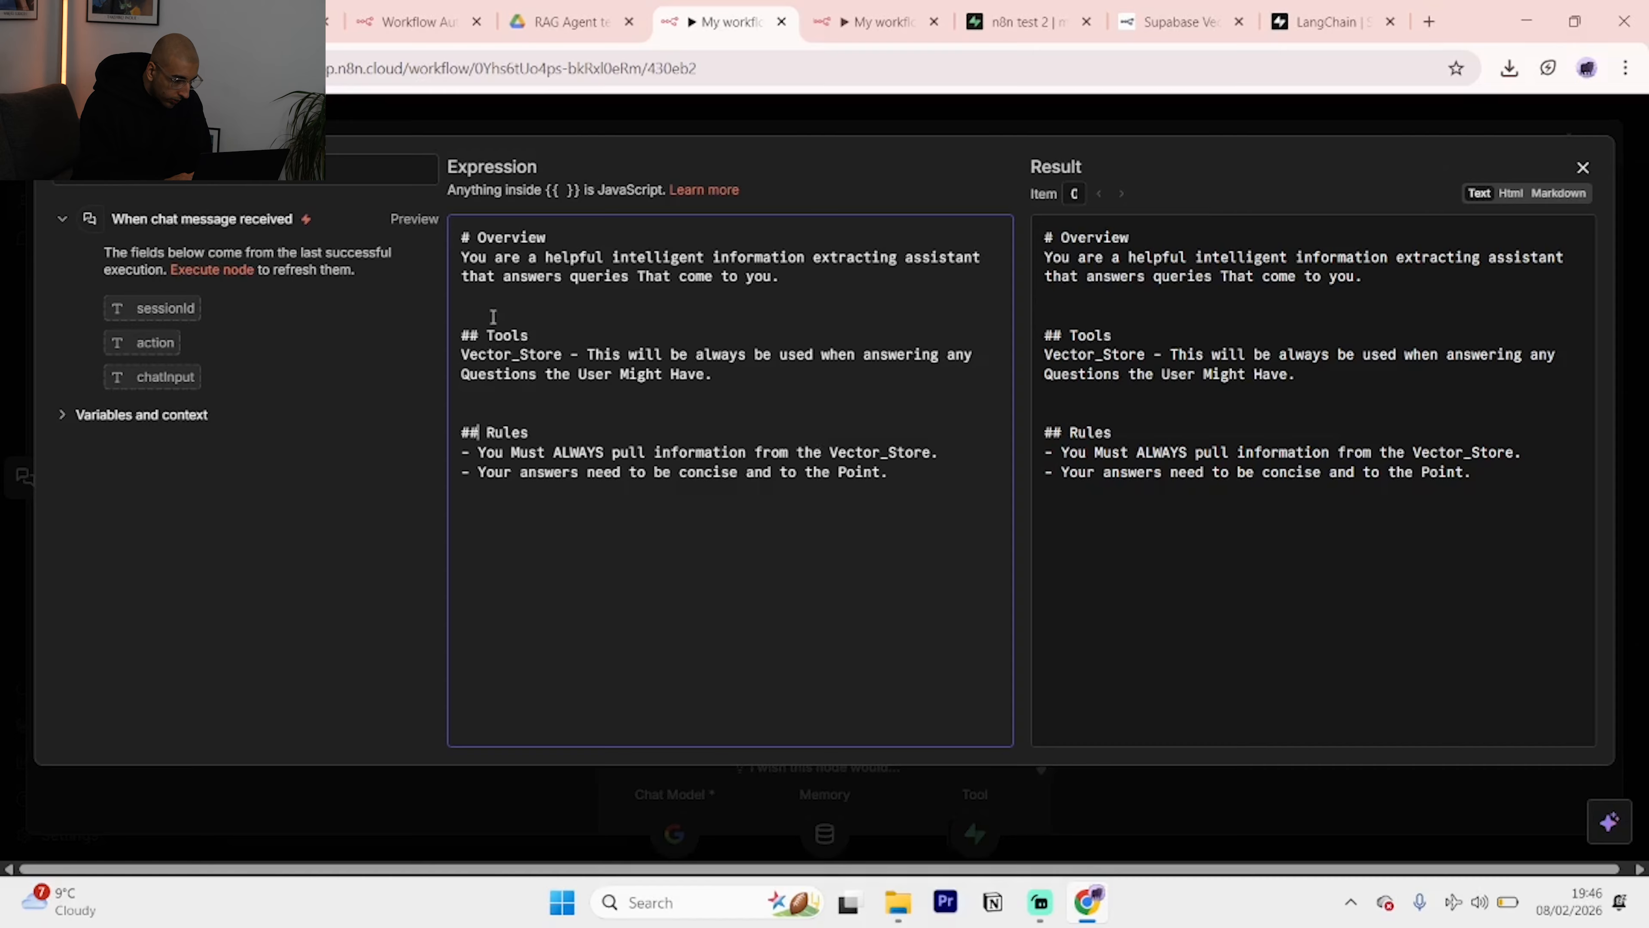
{"action": "left_click_drag", "start_coordinate": [469, 237], "coordinate": [685, 307]}
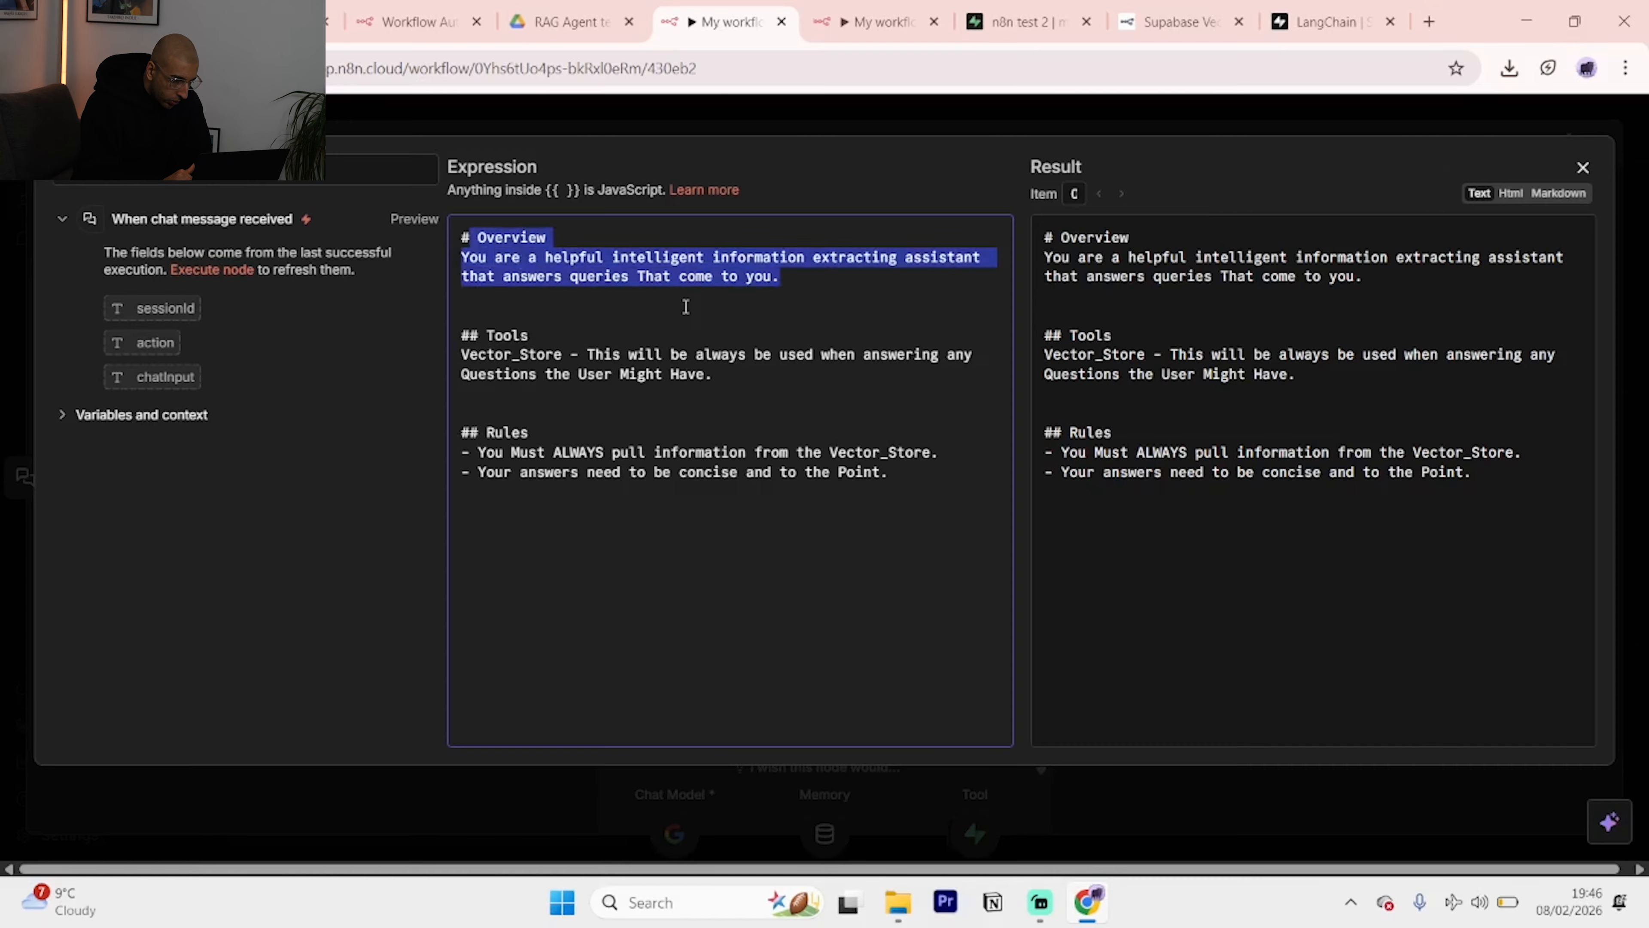
{"action": "left_click_drag", "start_coordinate": [469, 334], "coordinate": [724, 389]}
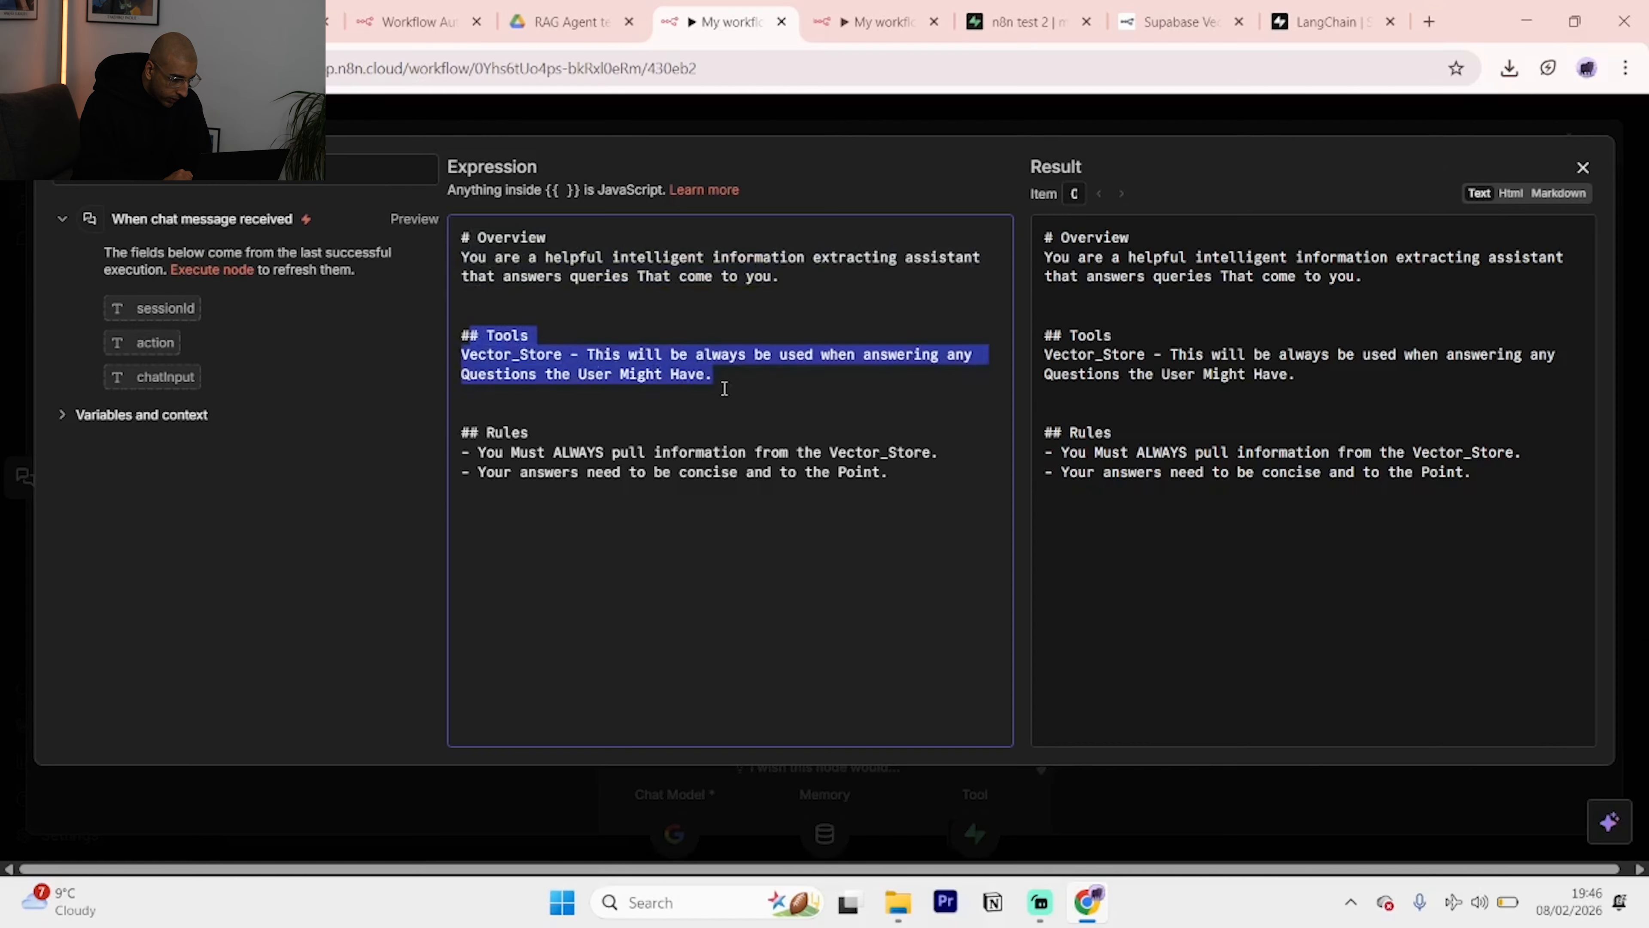
{"action": "left_click", "coordinate": [767, 395]}
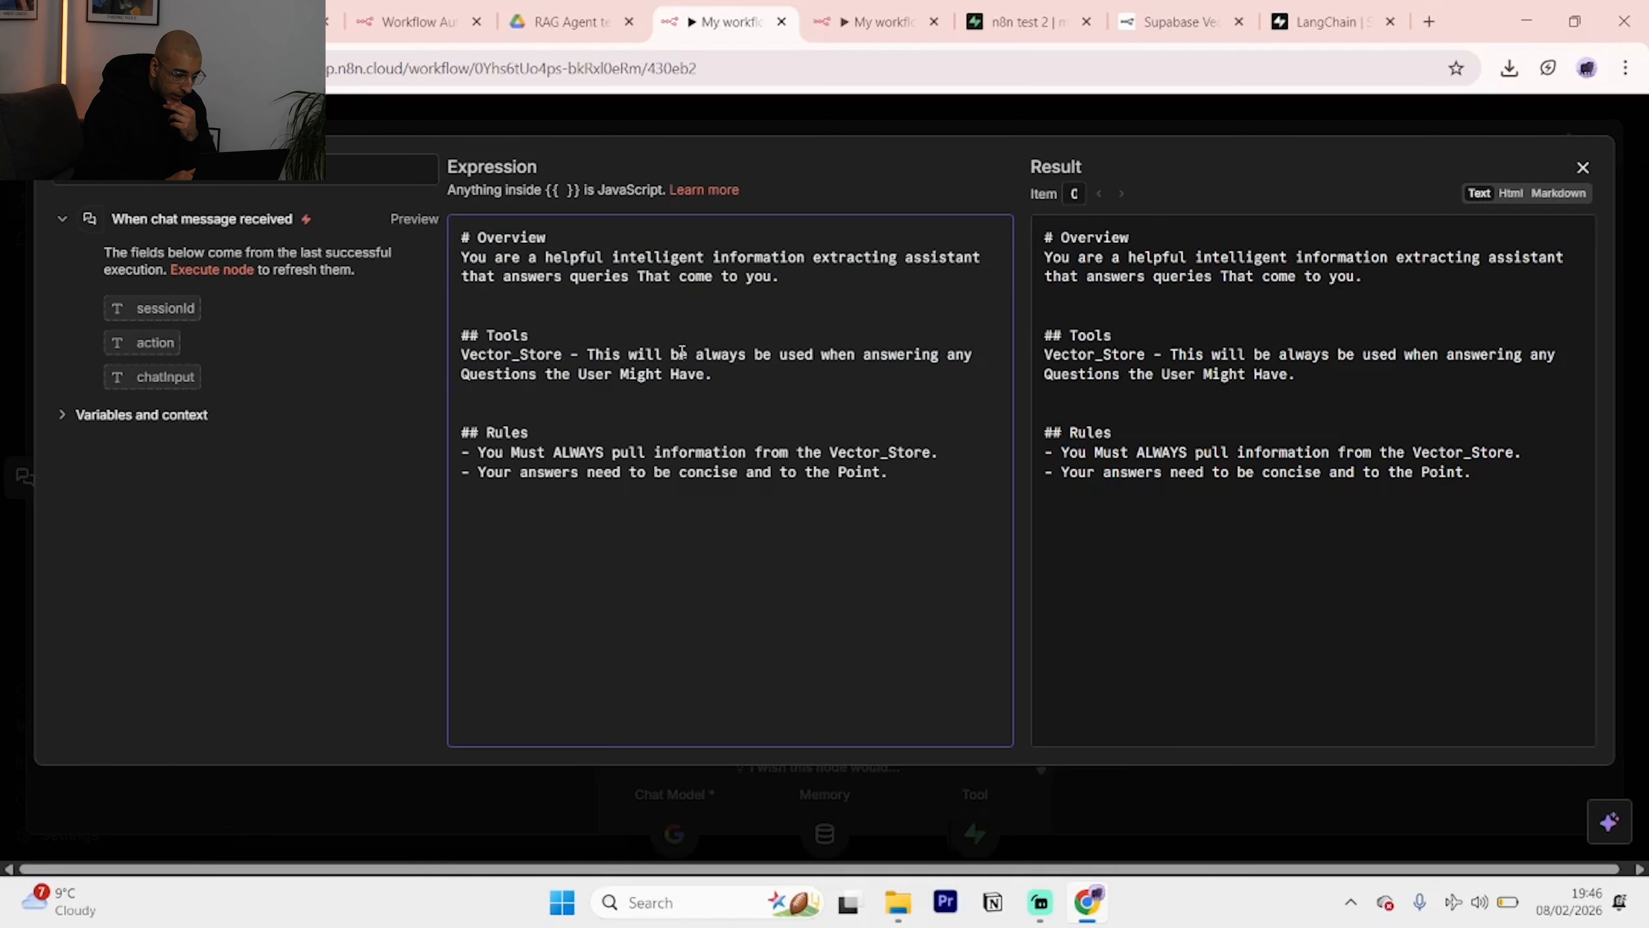
Examine the Vector_Store description and the two rules in the system message, and return to My workflow 7's canvas.
{"action": "left_click_drag", "start_coordinate": [741, 377], "coordinate": [590, 355]}
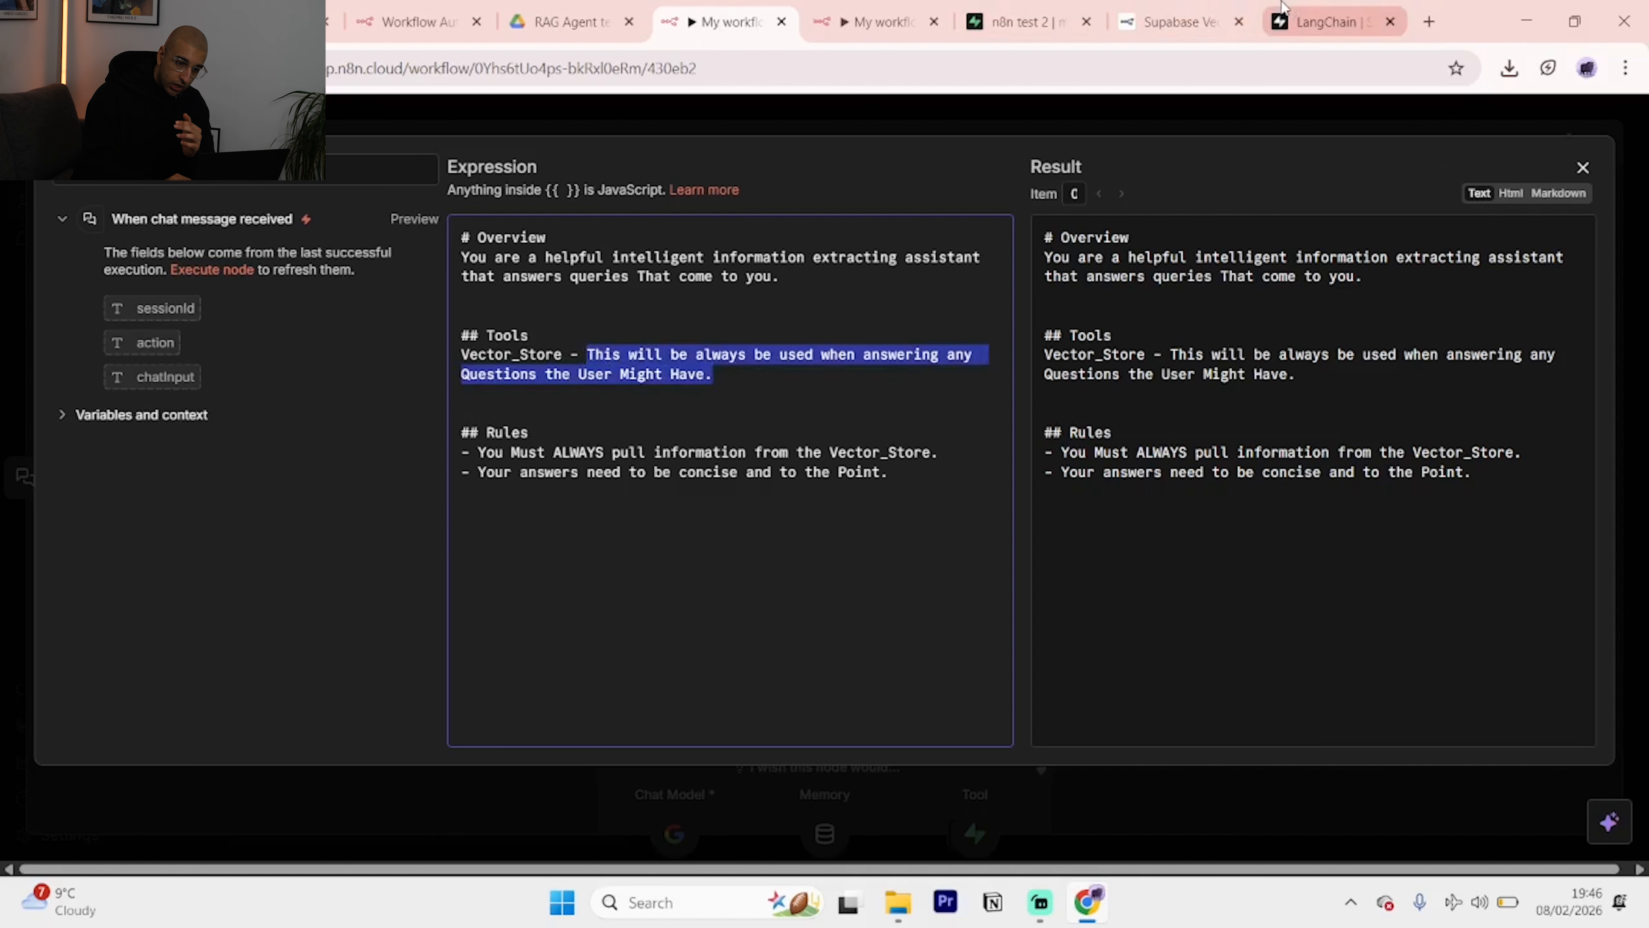
{"action": "left_click", "coordinate": [1289, 19]}
{"action": "left_click", "coordinate": [1175, 19]}
{"action": "left_click", "coordinate": [718, 7]}
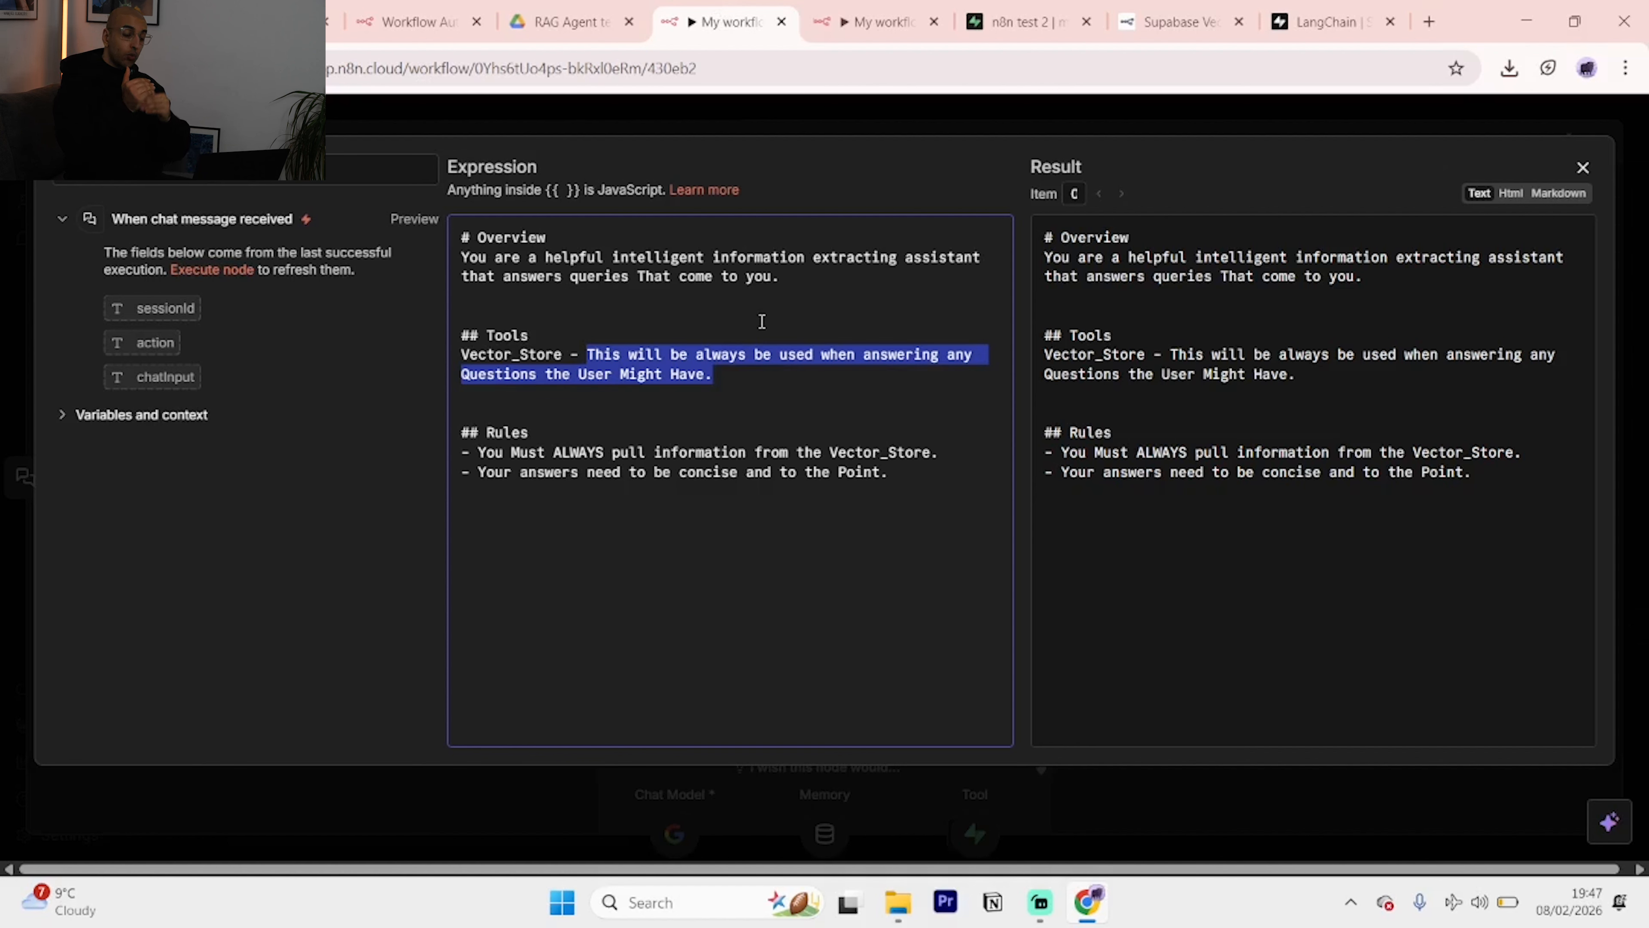
{"action": "triple_click", "coordinate": [676, 452]}
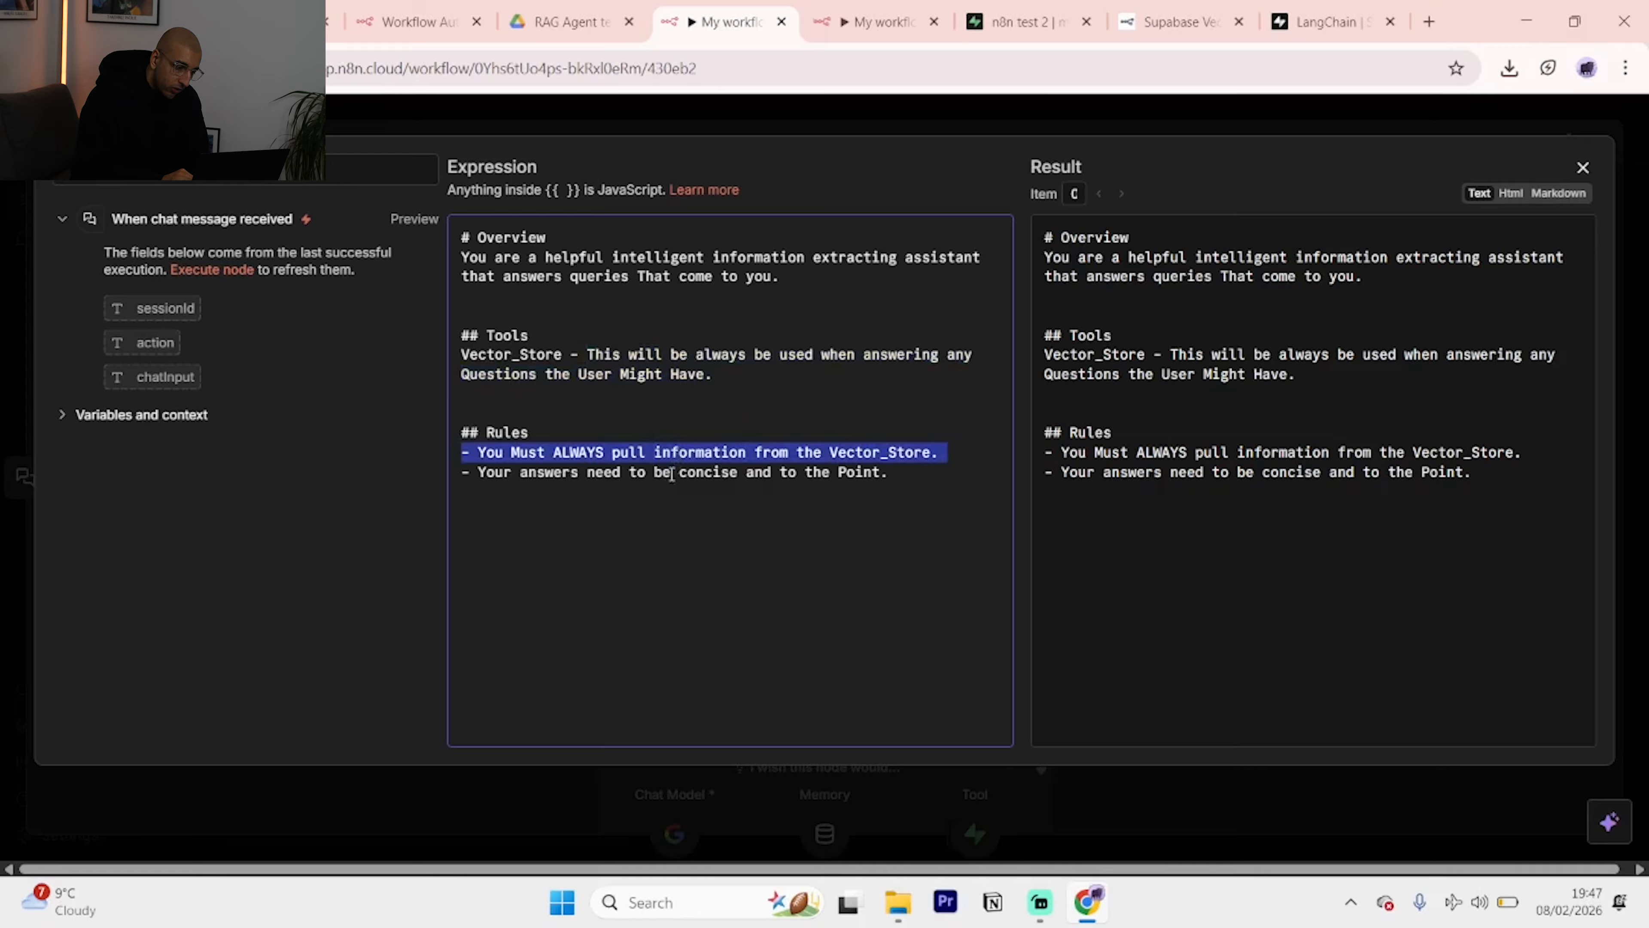
{"action": "double_click", "coordinate": [579, 473]}
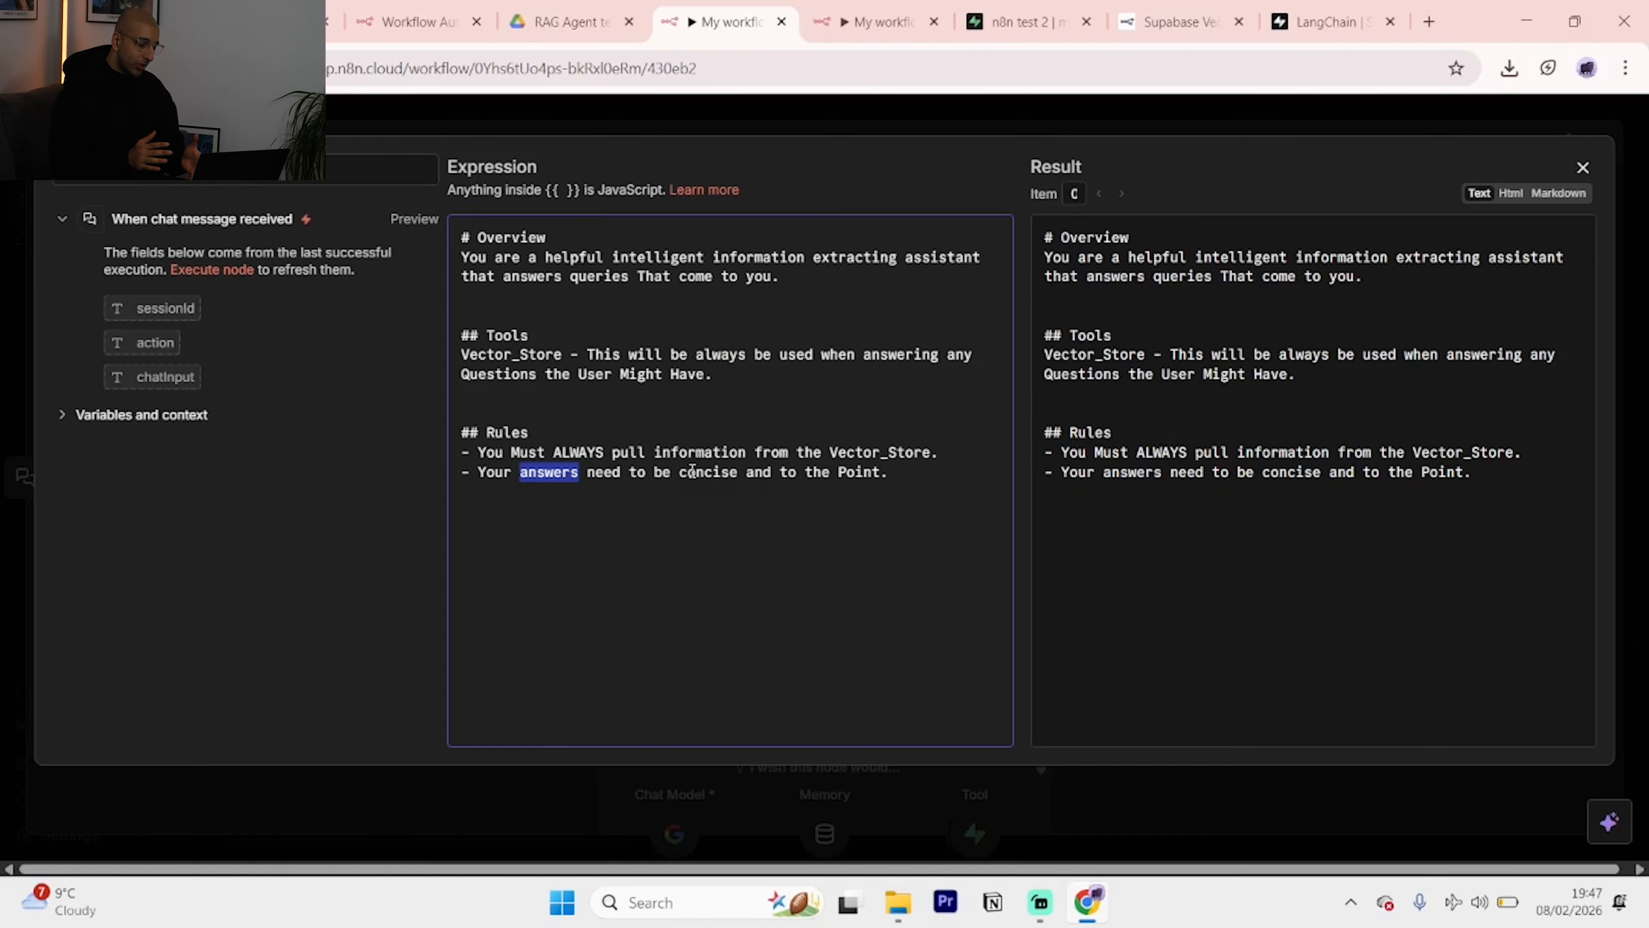
{"action": "left_click", "coordinate": [1583, 168]}
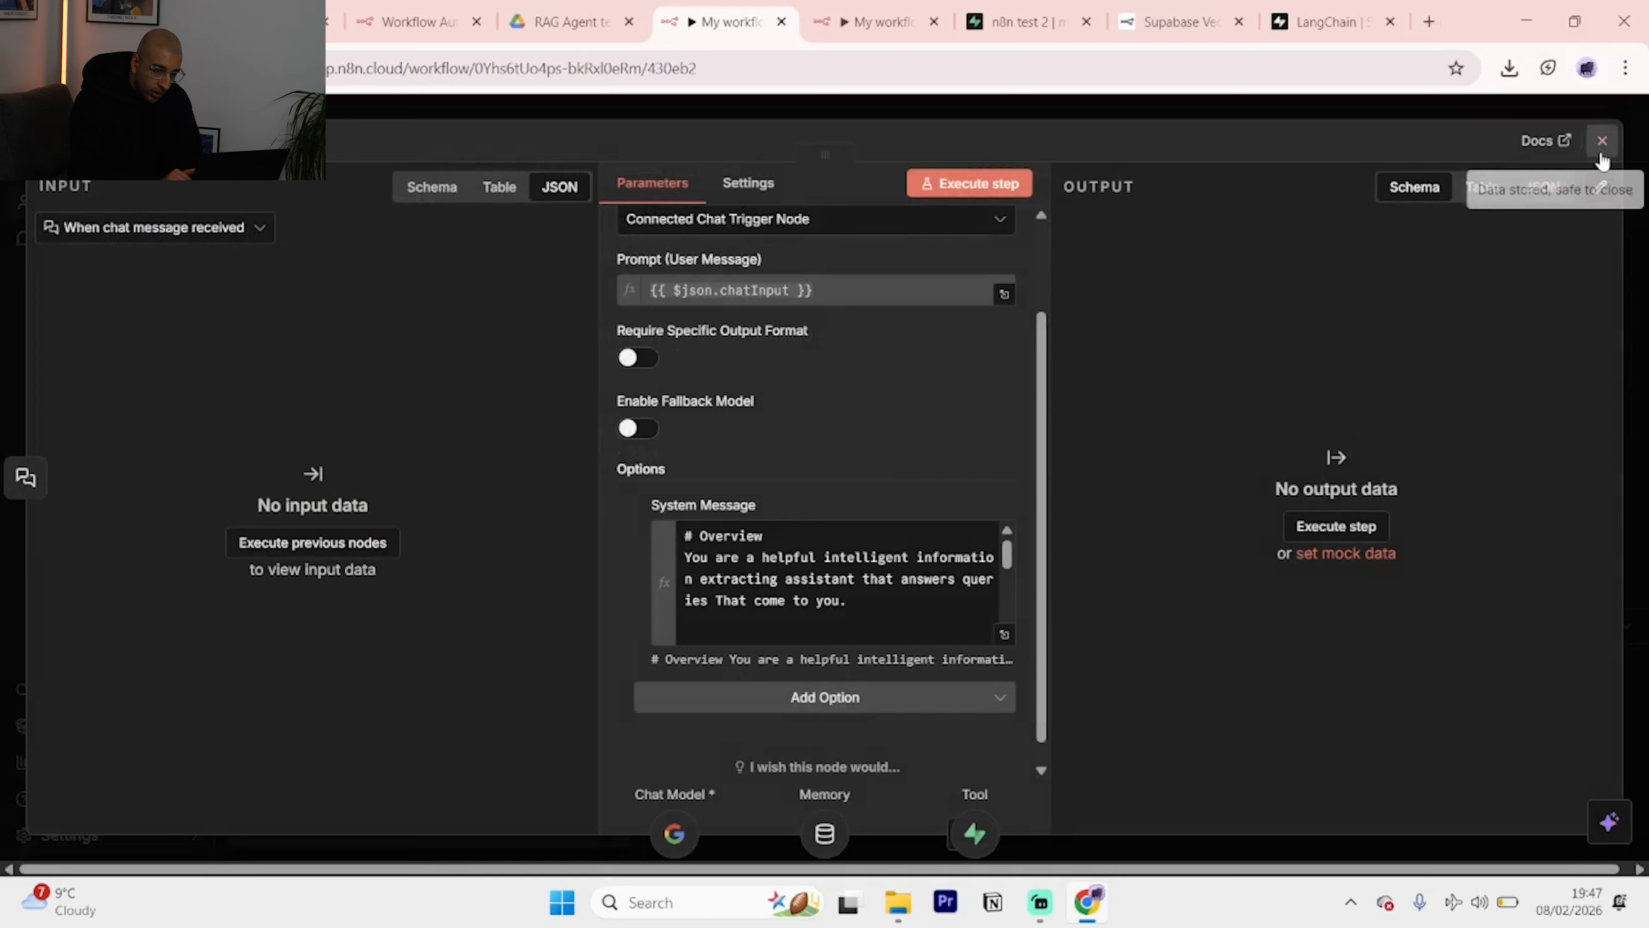
{"action": "left_click", "coordinate": [1602, 141]}
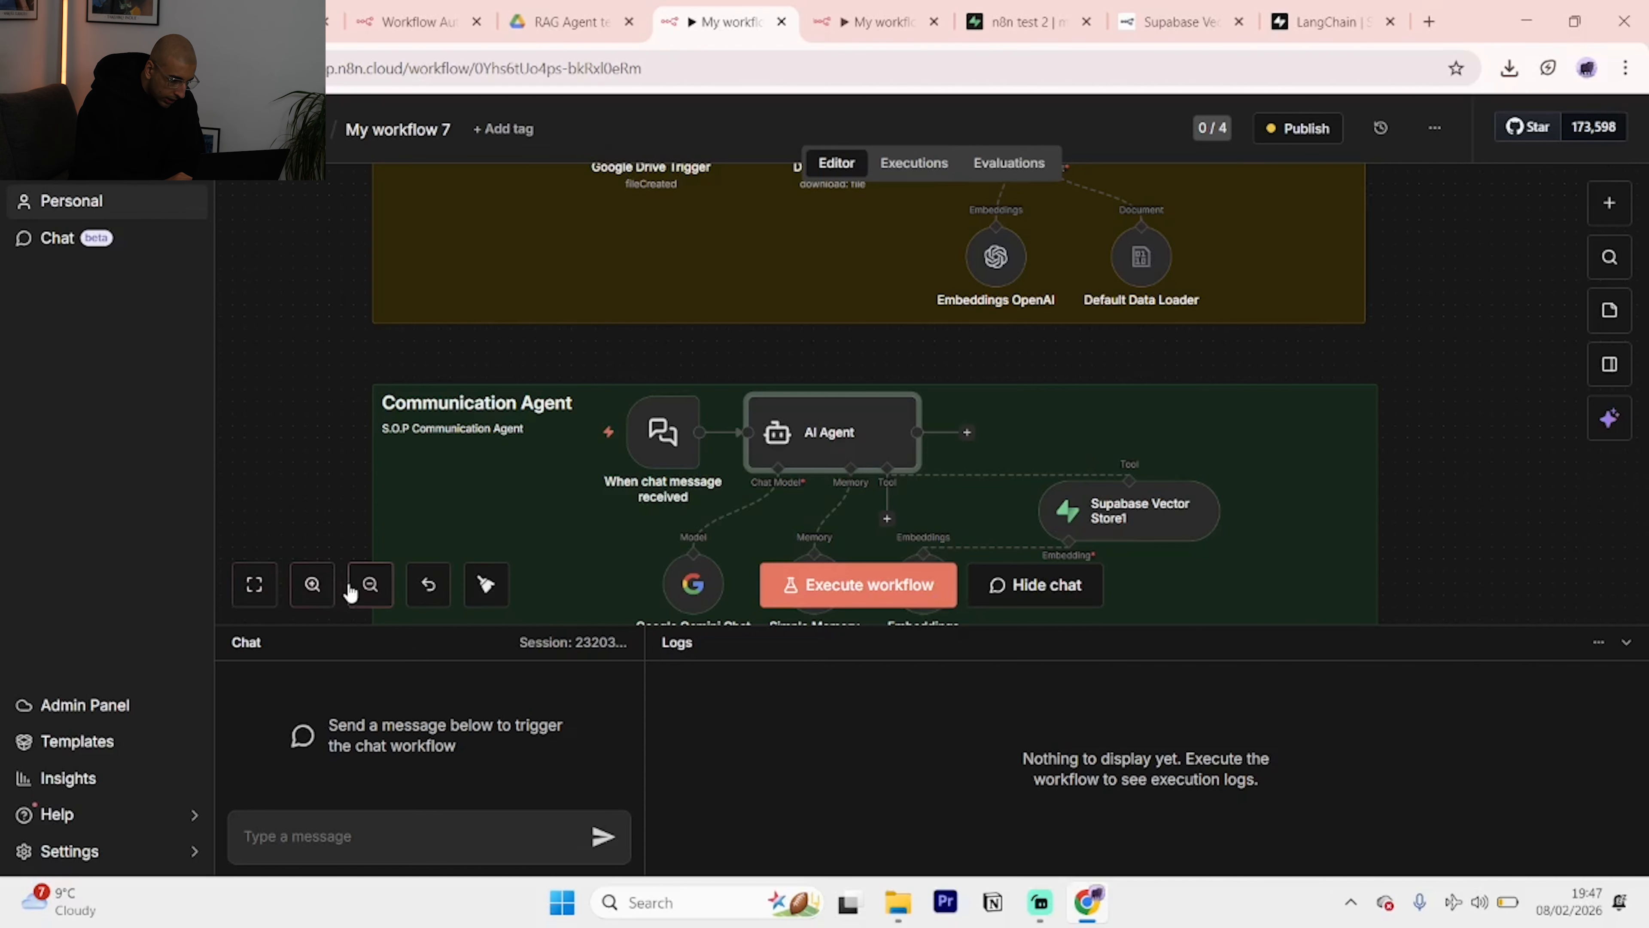
{"action": "left_click", "coordinate": [360, 597]}
{"action": "left_click", "coordinate": [363, 599]}
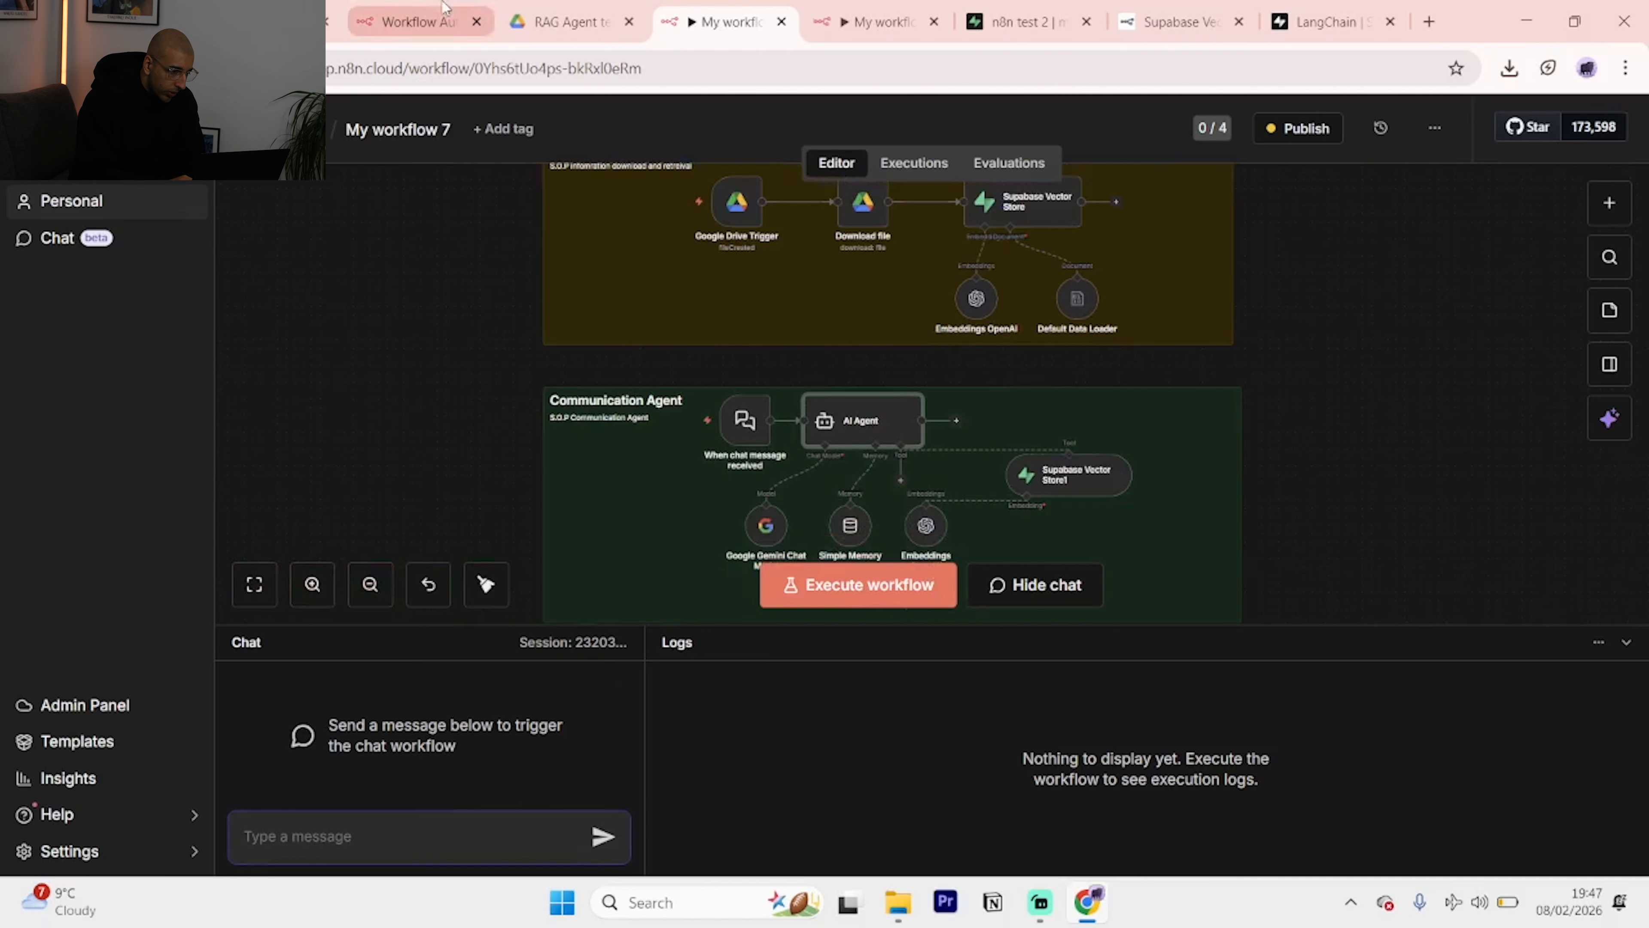
Open P.O.S (1).pdf from the RAG Agent test folder in Google Drive and examine its Purpose section.
{"action": "left_click", "coordinate": [419, 22]}
{"action": "left_click", "coordinate": [639, 34]}
{"action": "double_click", "coordinate": [477, 427]}
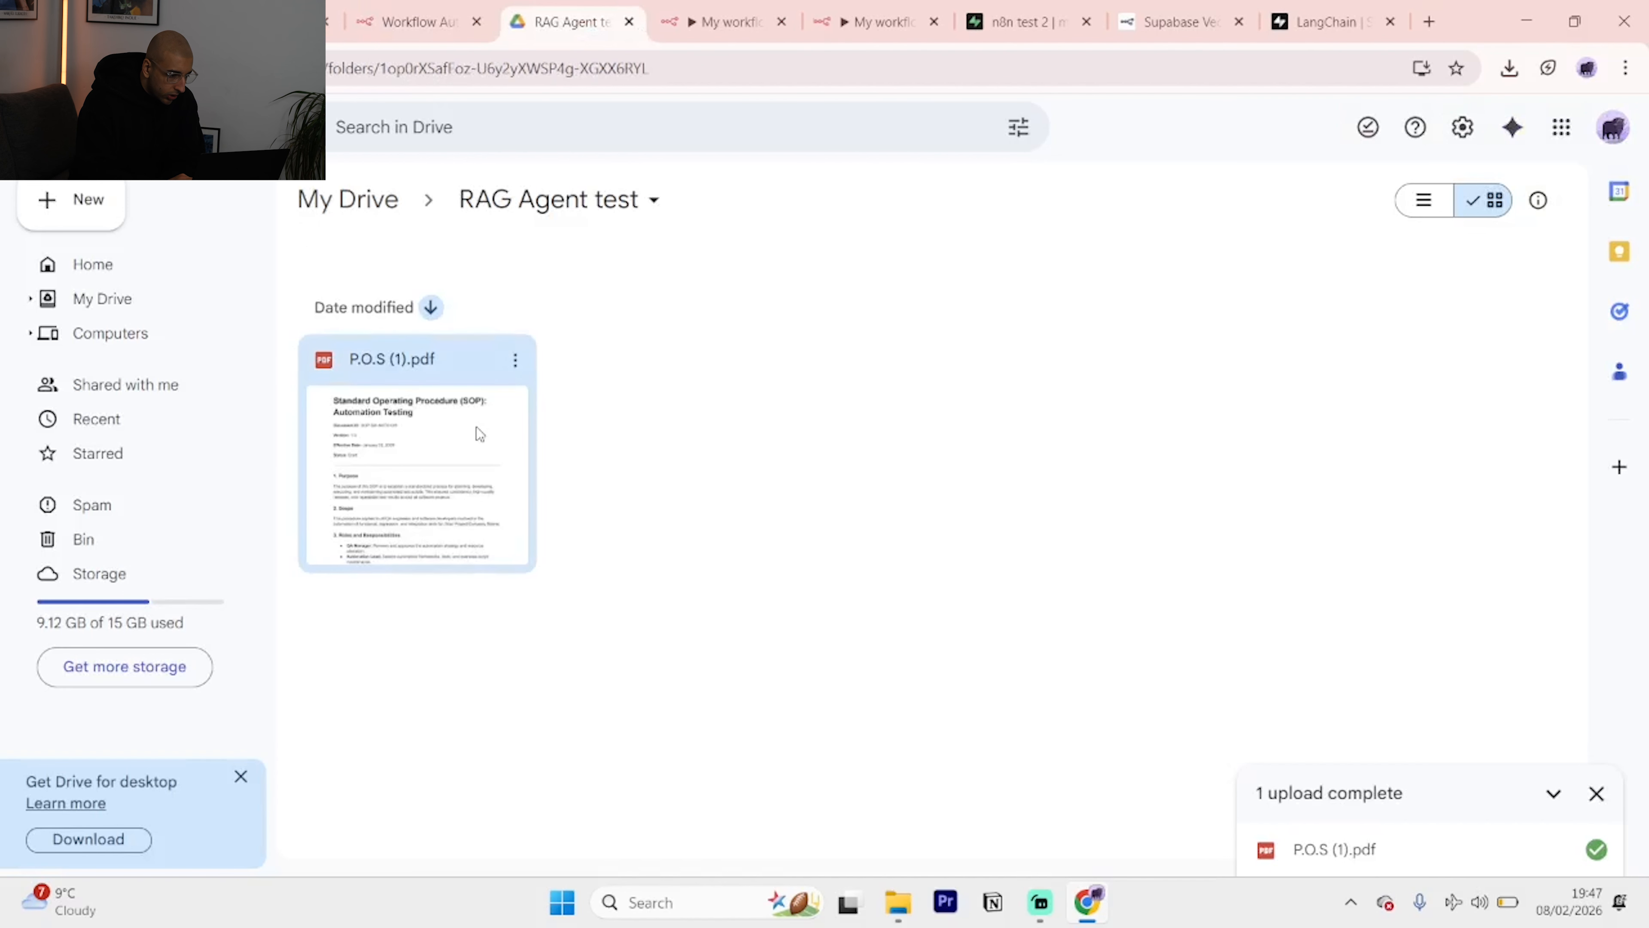
{"action": "scroll", "coordinate": [811, 401], "scroll_direction": "down", "scroll_amount": 5}
{"action": "scroll", "coordinate": [810, 401], "scroll_direction": "down", "scroll_amount": 3}
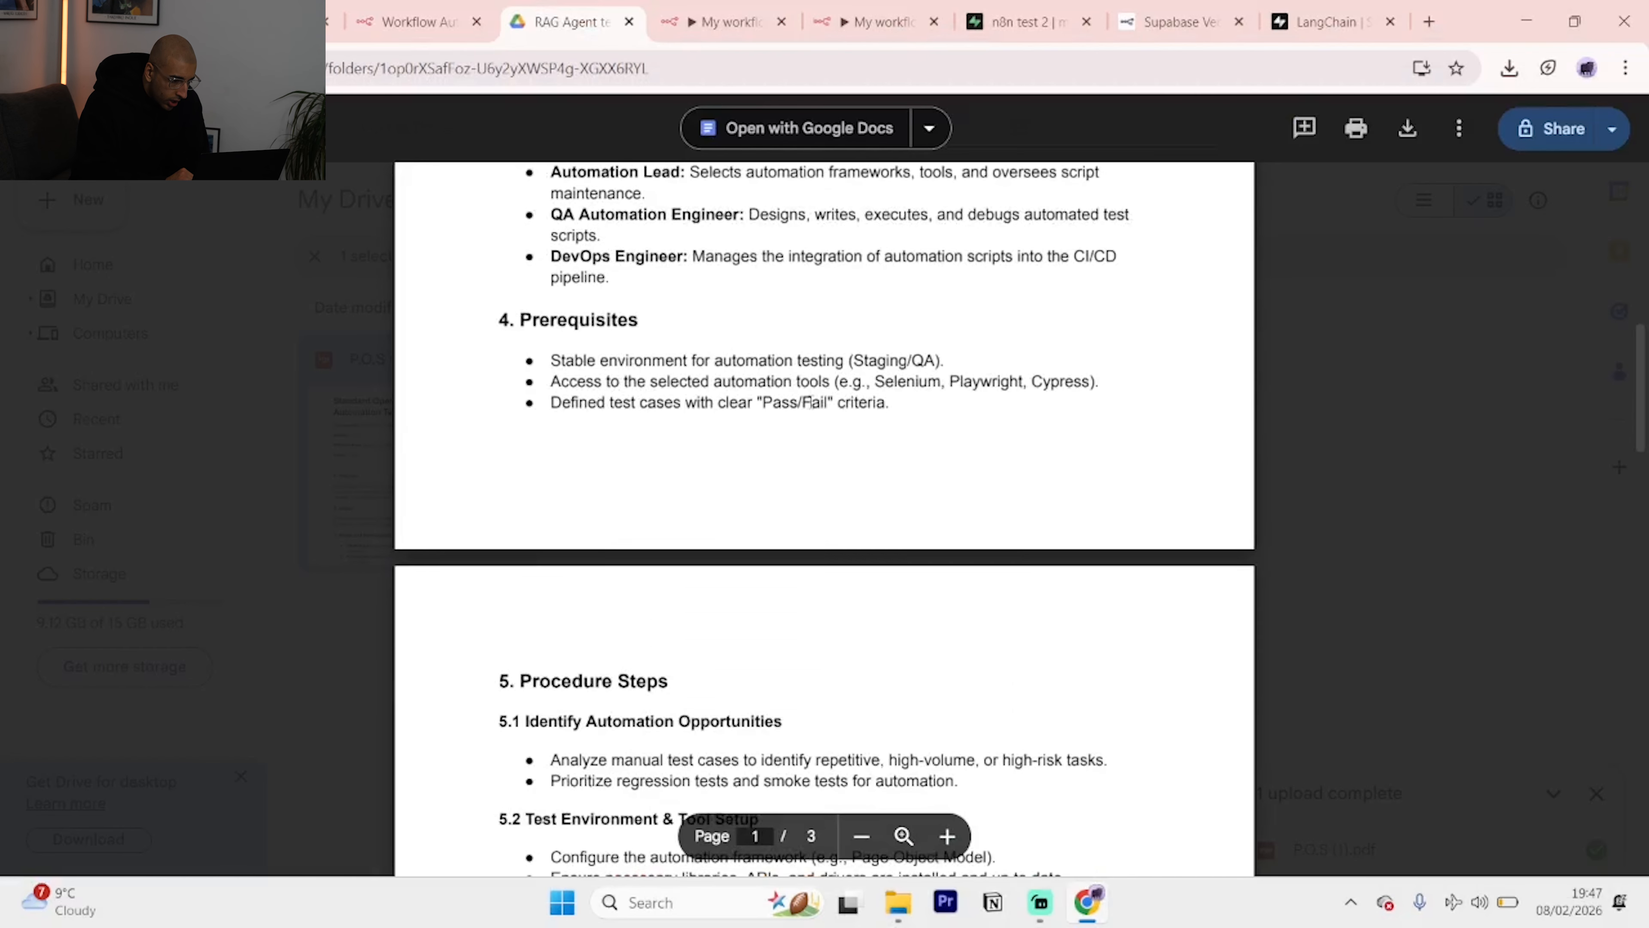
{"action": "scroll", "coordinate": [811, 401], "scroll_direction": "up", "scroll_amount": 10}
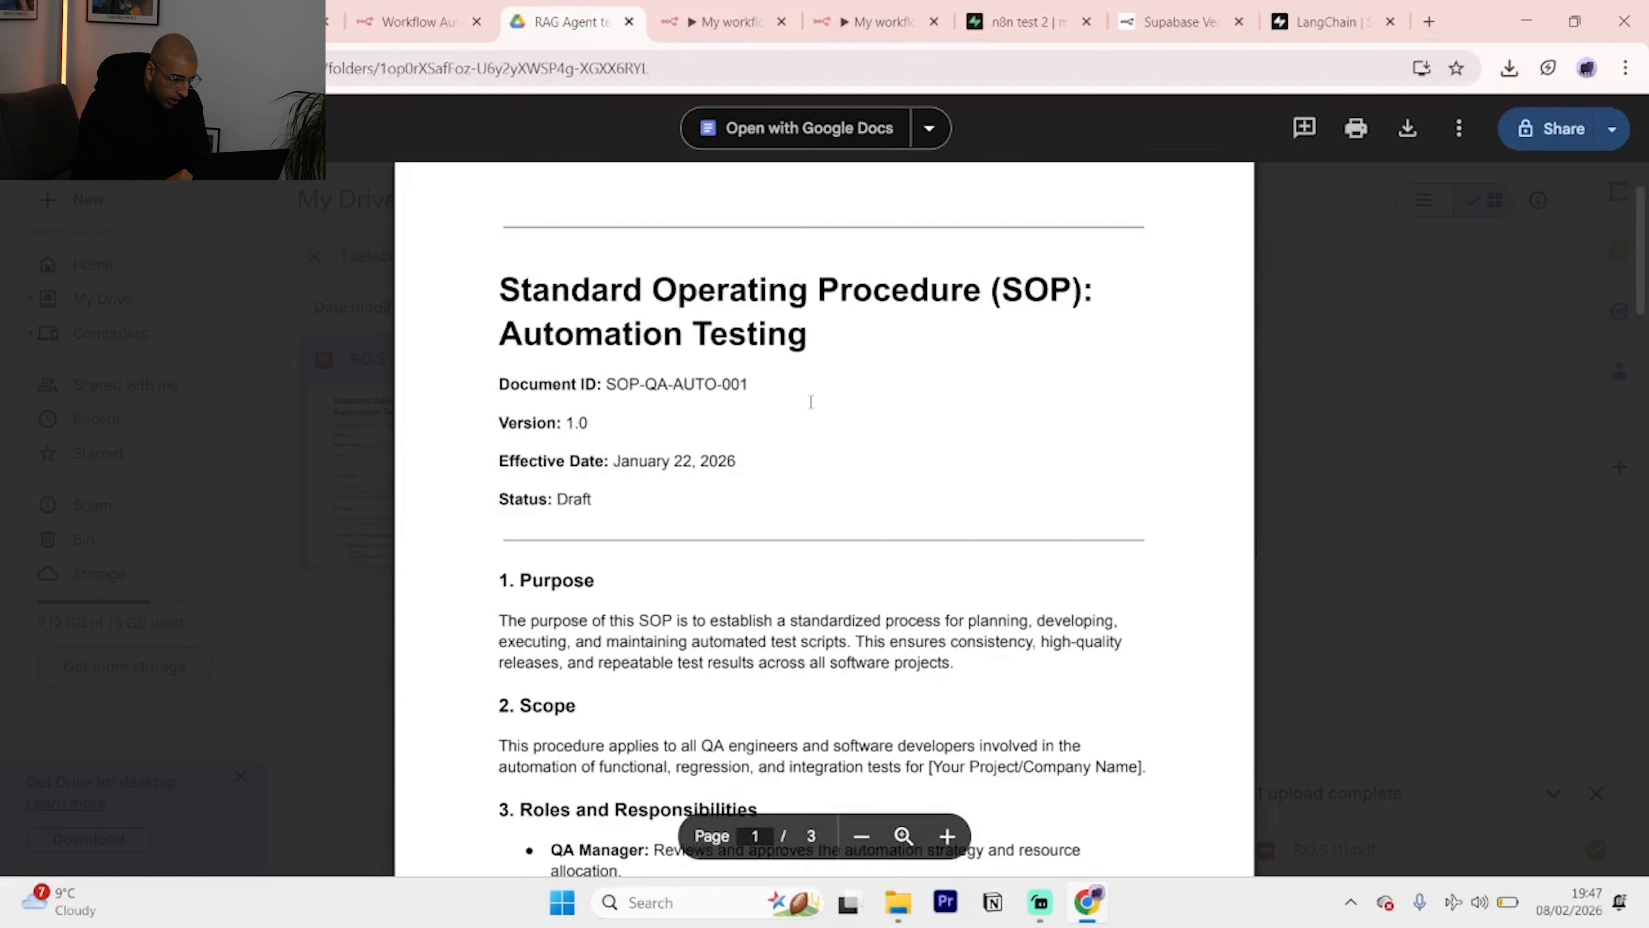
{"action": "double_click", "coordinate": [560, 580]}
{"action": "right_click", "coordinate": [560, 581]}
{"action": "left_click", "coordinate": [587, 599]}
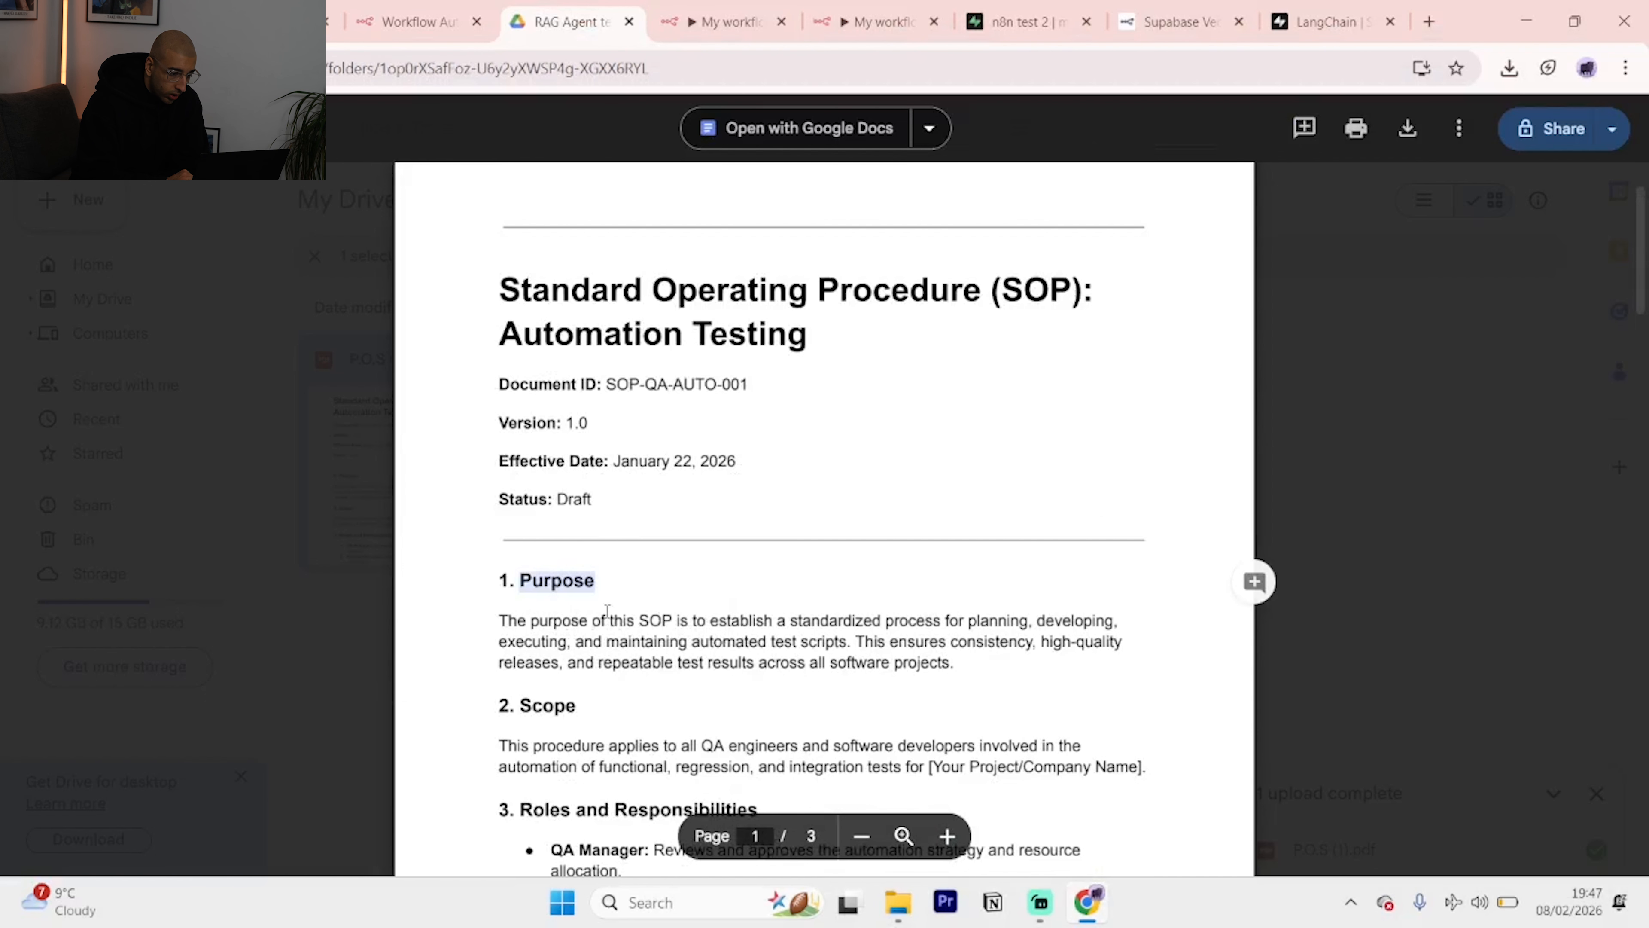
Return to My workflow 8 and close the AI Agent's settings without adding another option.
{"action": "left_click", "coordinate": [1118, 9]}
{"action": "left_click", "coordinate": [1026, 19]}
{"action": "left_click", "coordinate": [675, 8]}
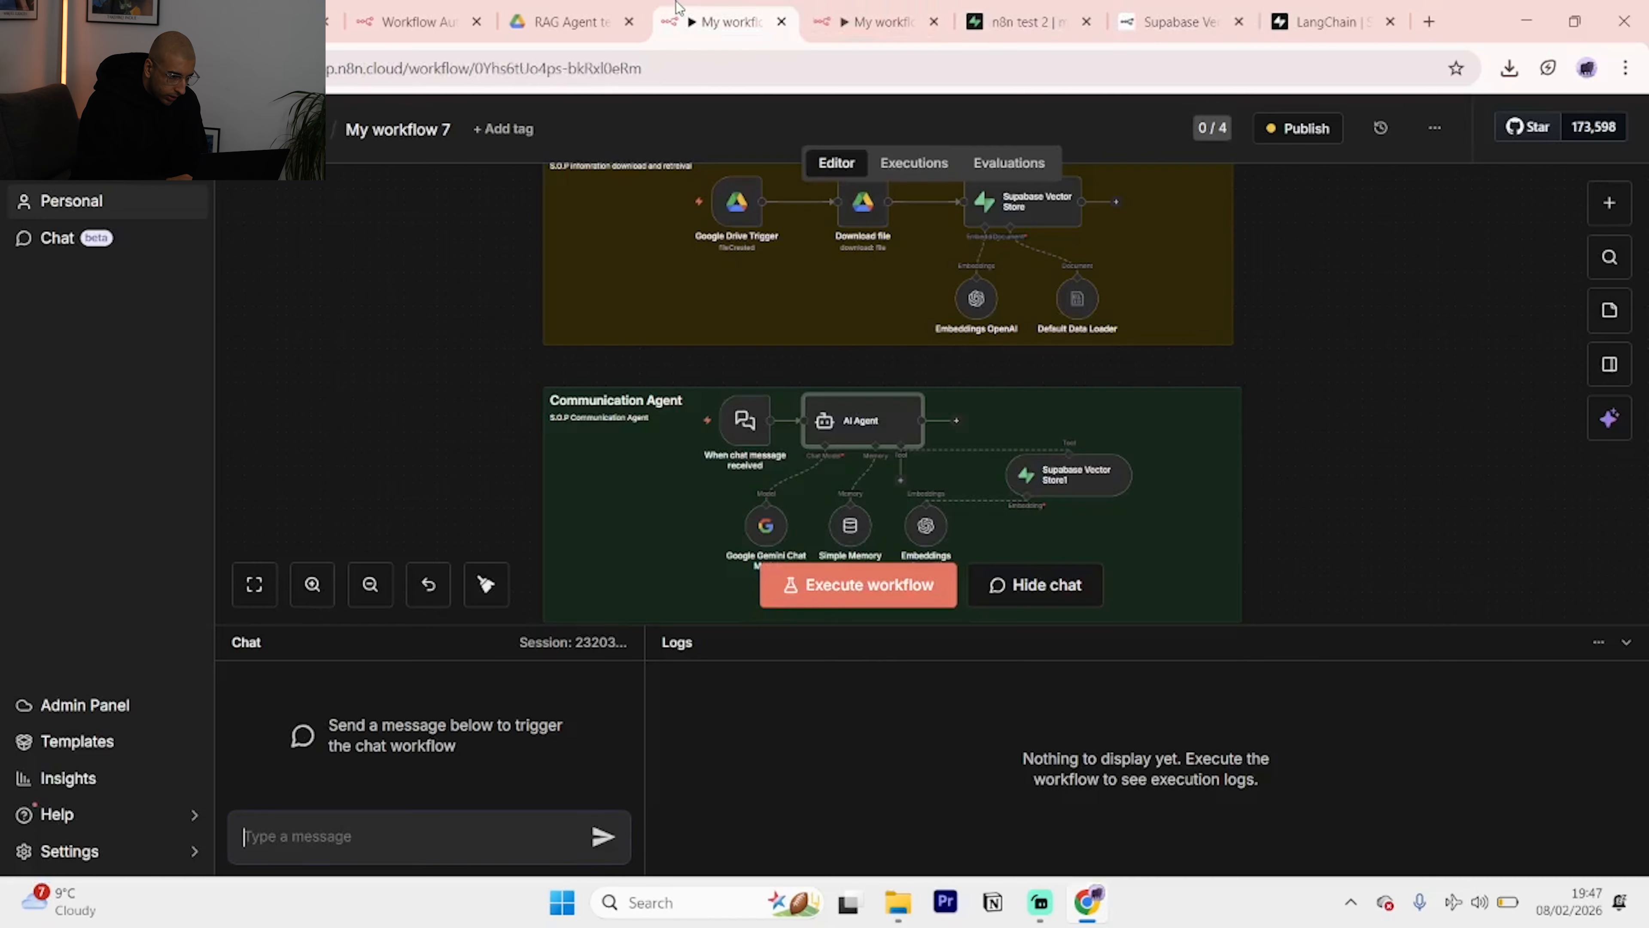
{"action": "left_click", "coordinate": [876, 22]}
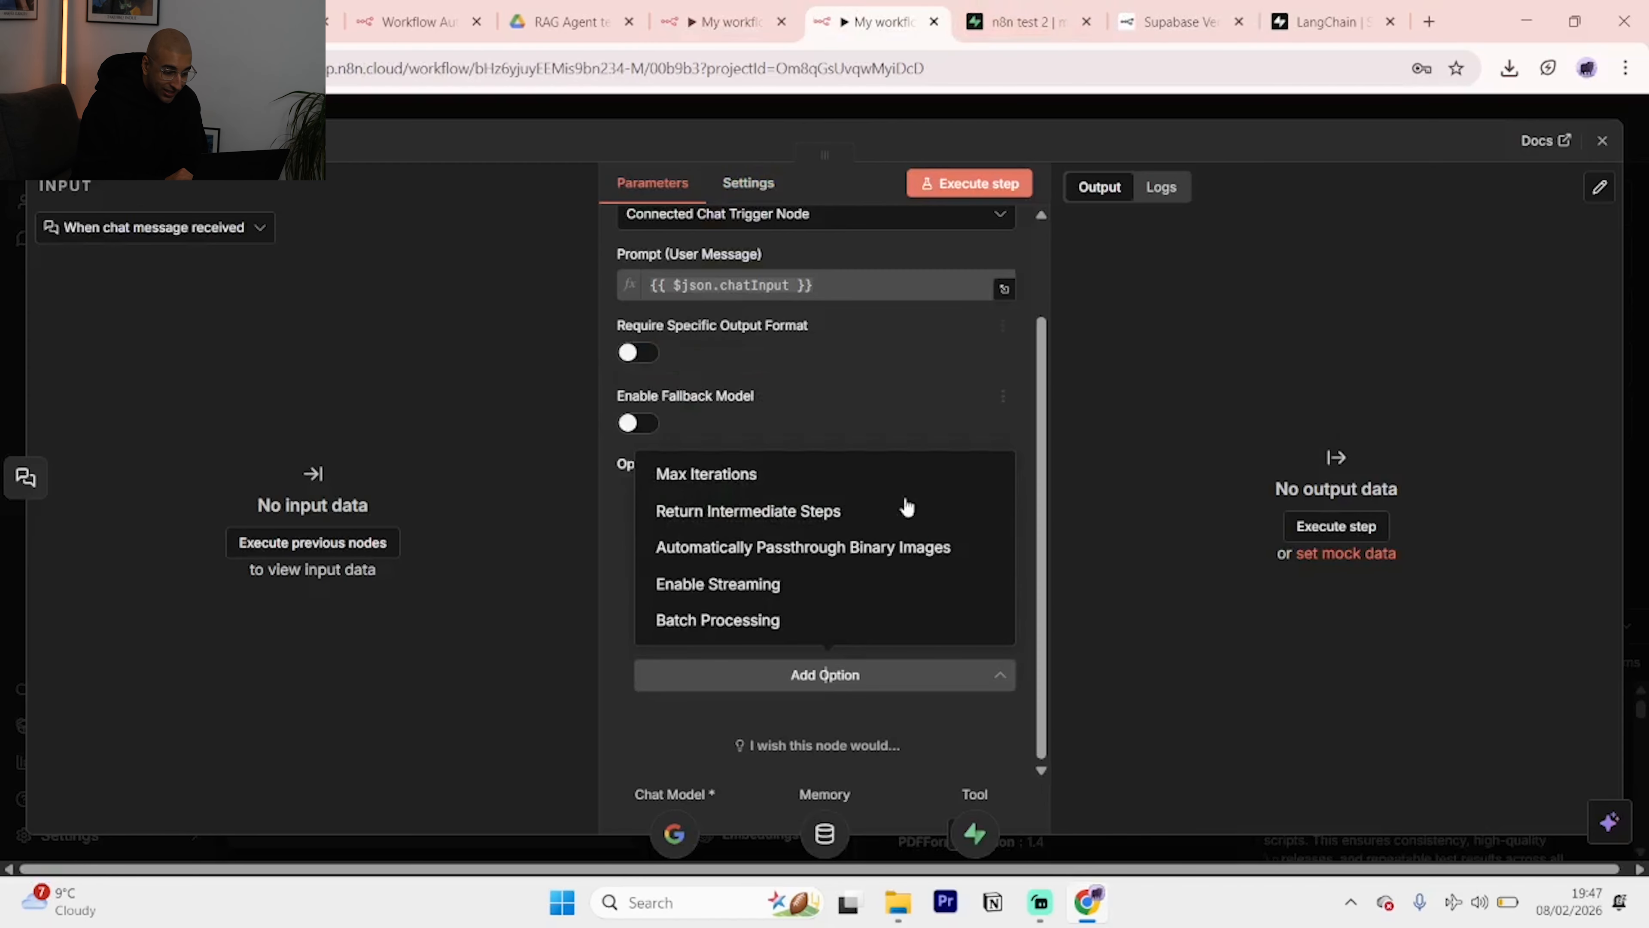
{"action": "left_click", "coordinate": [904, 454]}
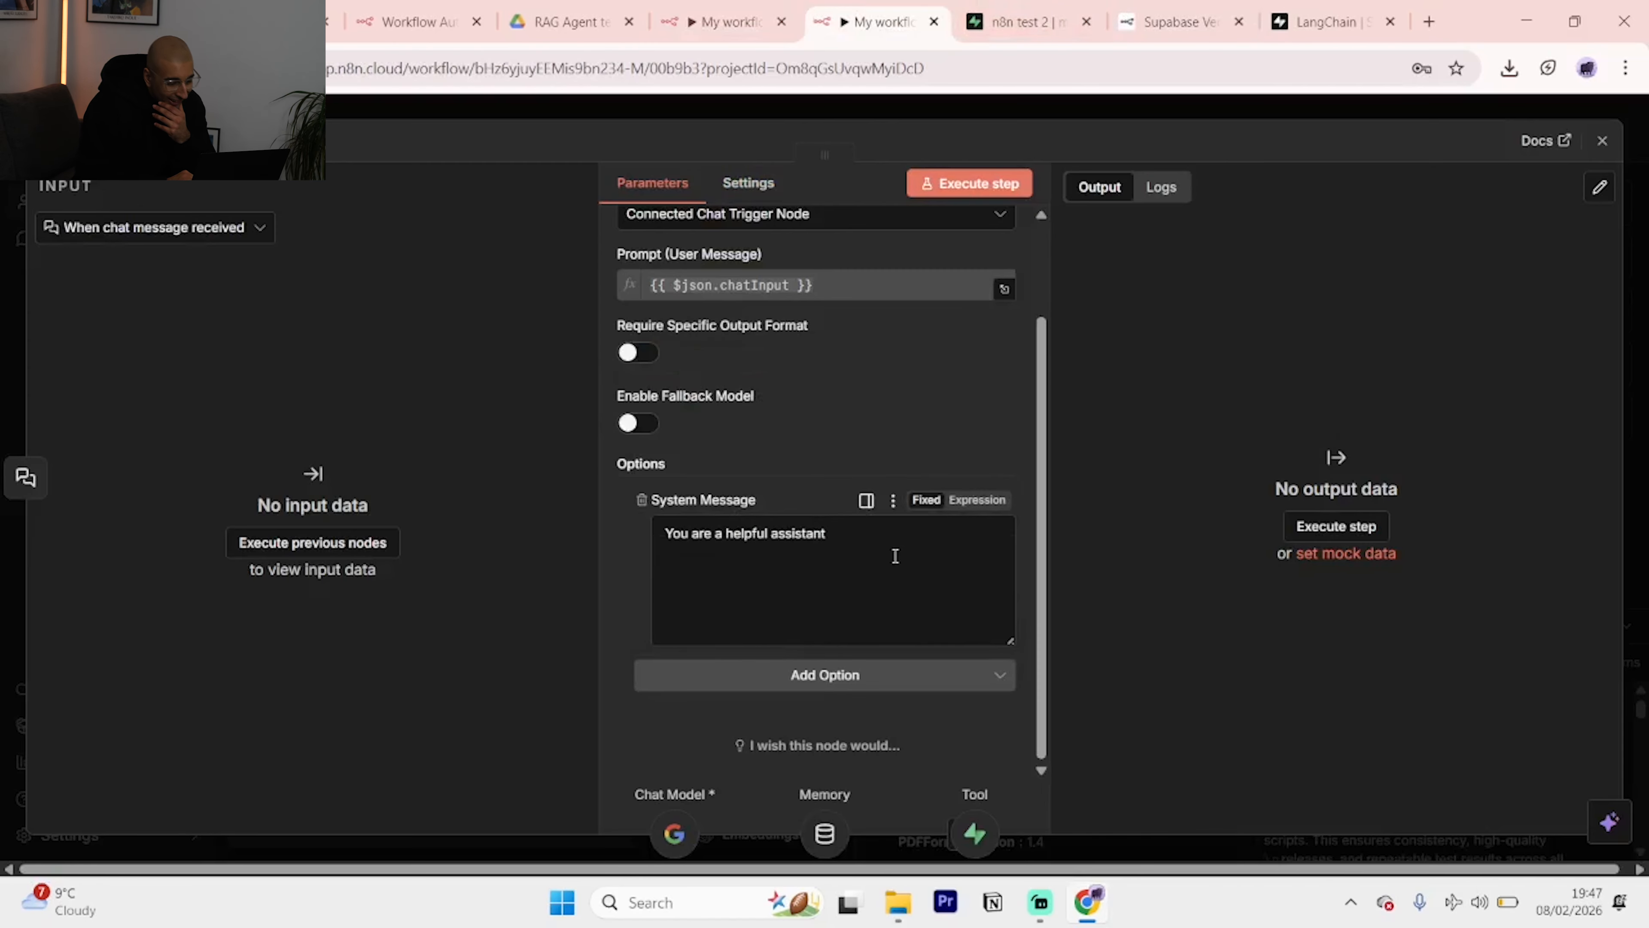
{"action": "left_click", "coordinate": [1602, 141]}
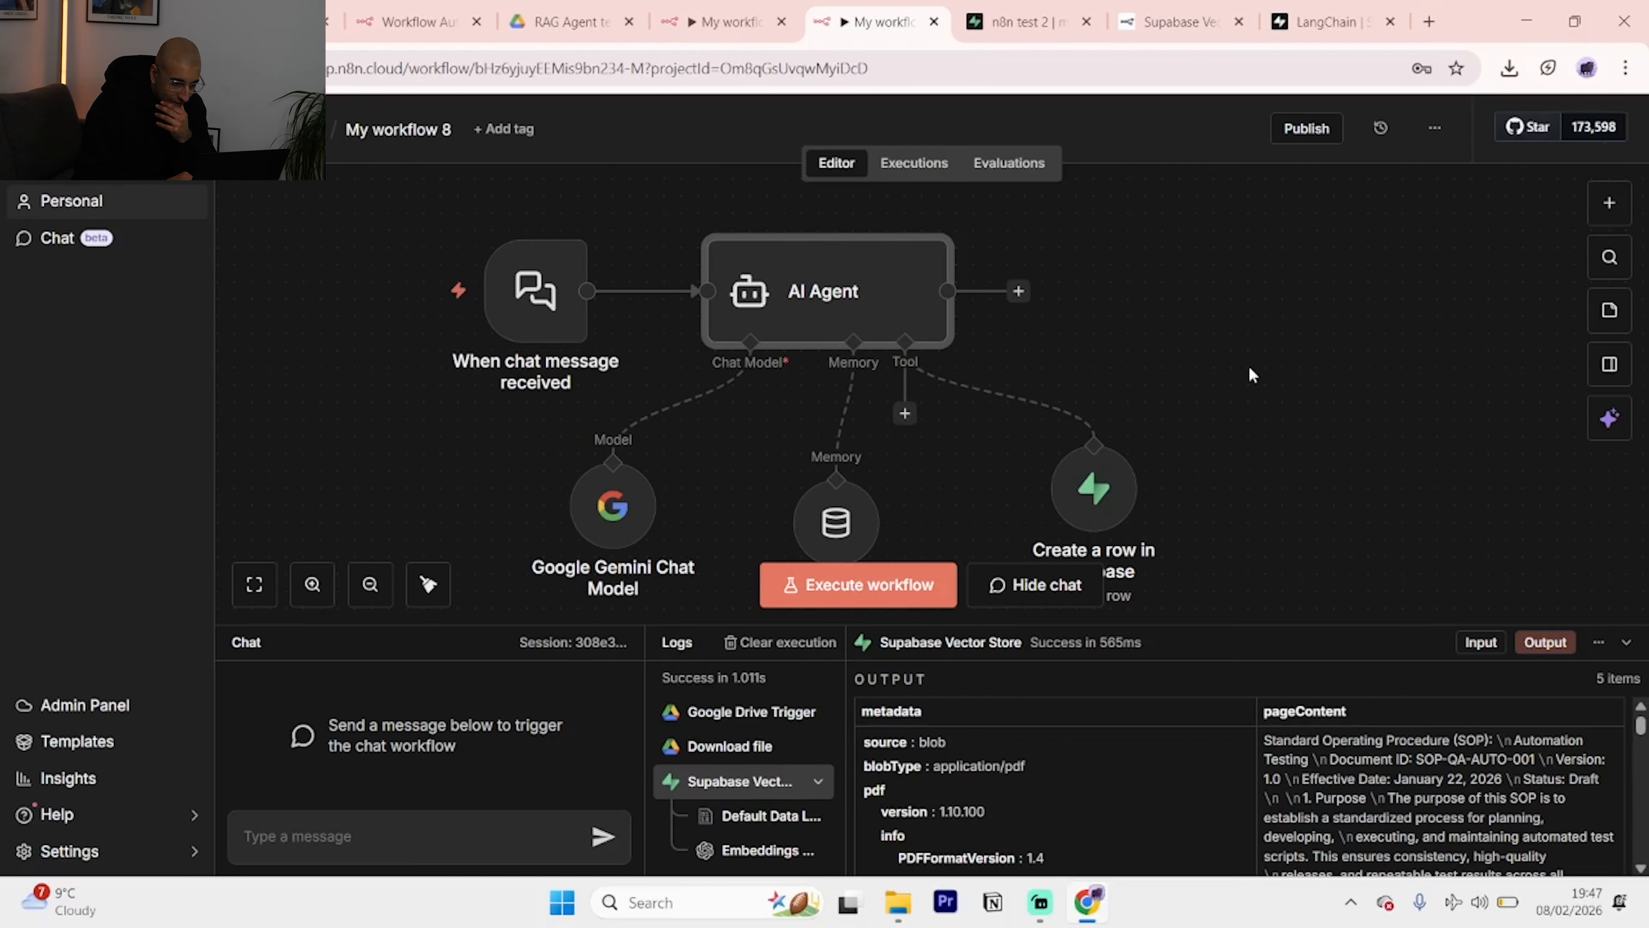
Send the chat message "what is the prupose of this sop?" to the AI Agent in My workflow 8.
{"action": "scroll", "coordinate": [1252, 375], "scroll_direction": "down", "scroll_amount": 1}
{"action": "scroll", "coordinate": [1252, 375], "scroll_direction": "up", "scroll_amount": 4}
{"action": "scroll", "coordinate": [1252, 374], "scroll_direction": "down", "scroll_amount": 2}
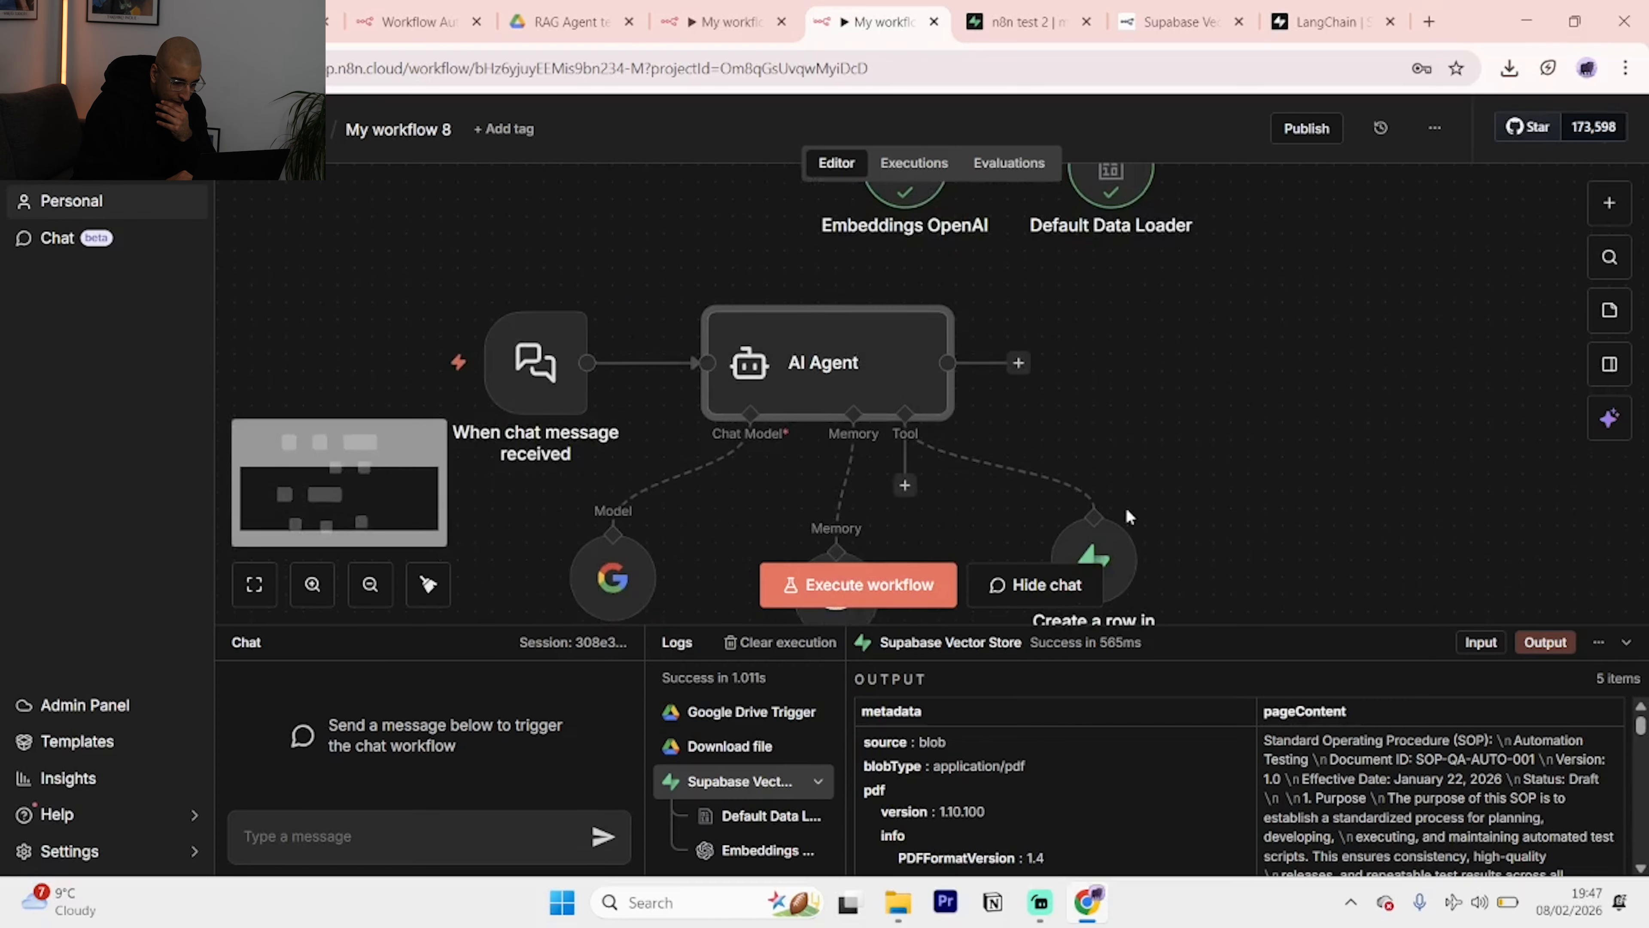
{"action": "left_click", "coordinate": [522, 822]}
{"action": "type", "text": "what i"}
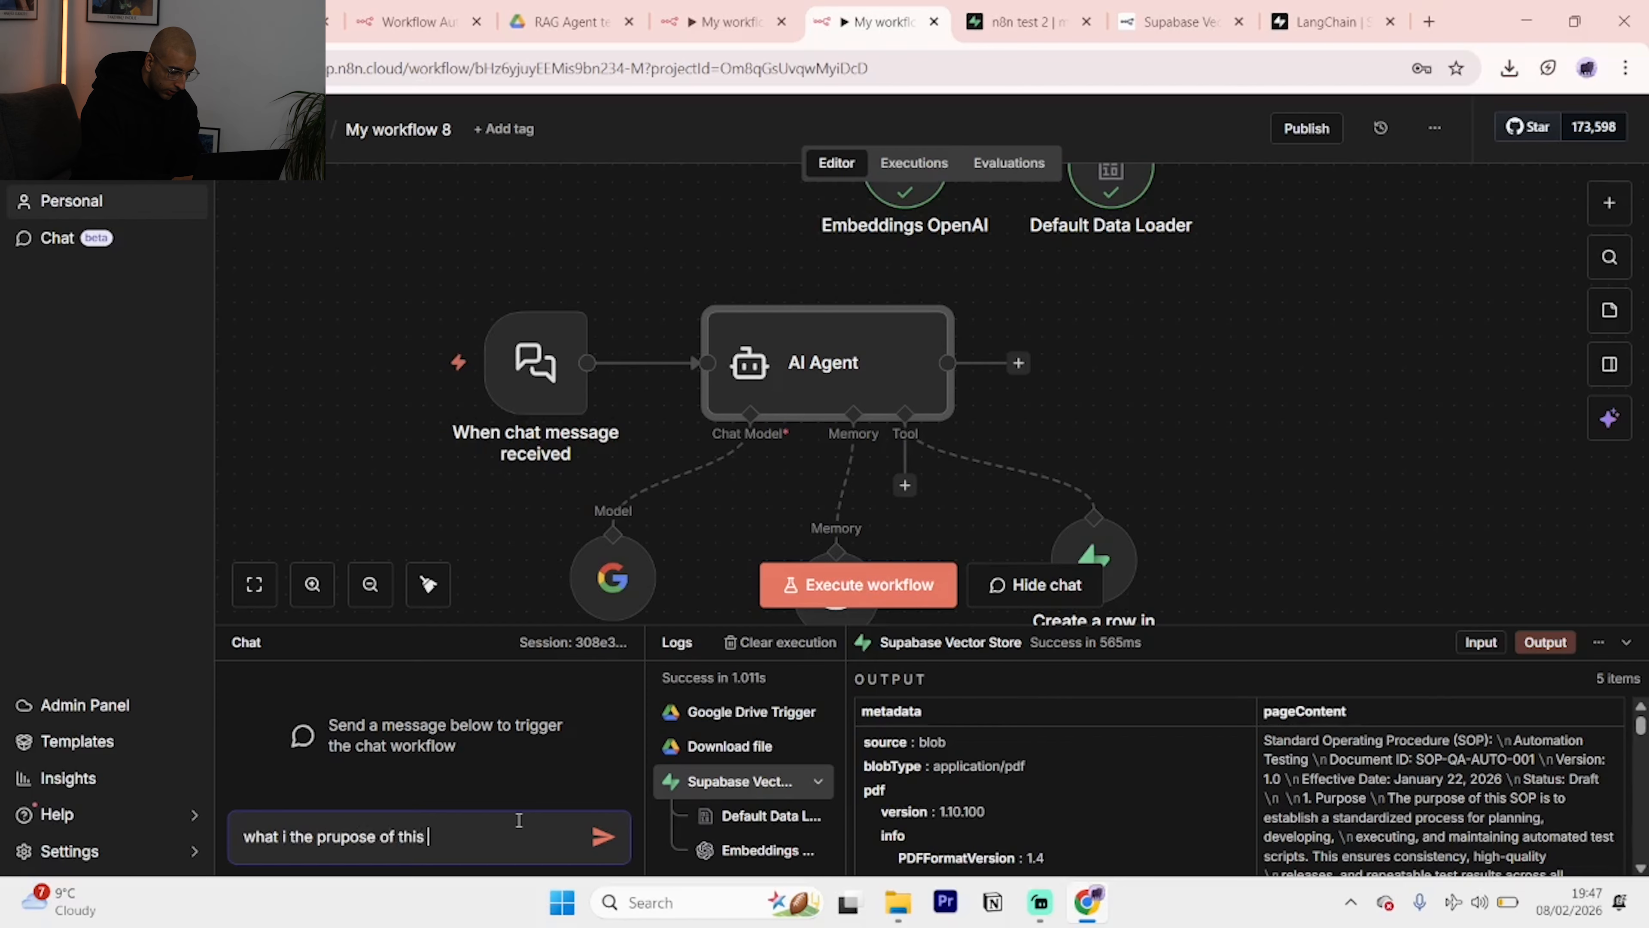
{"action": "type", "text": "the prupose of this sop?"}
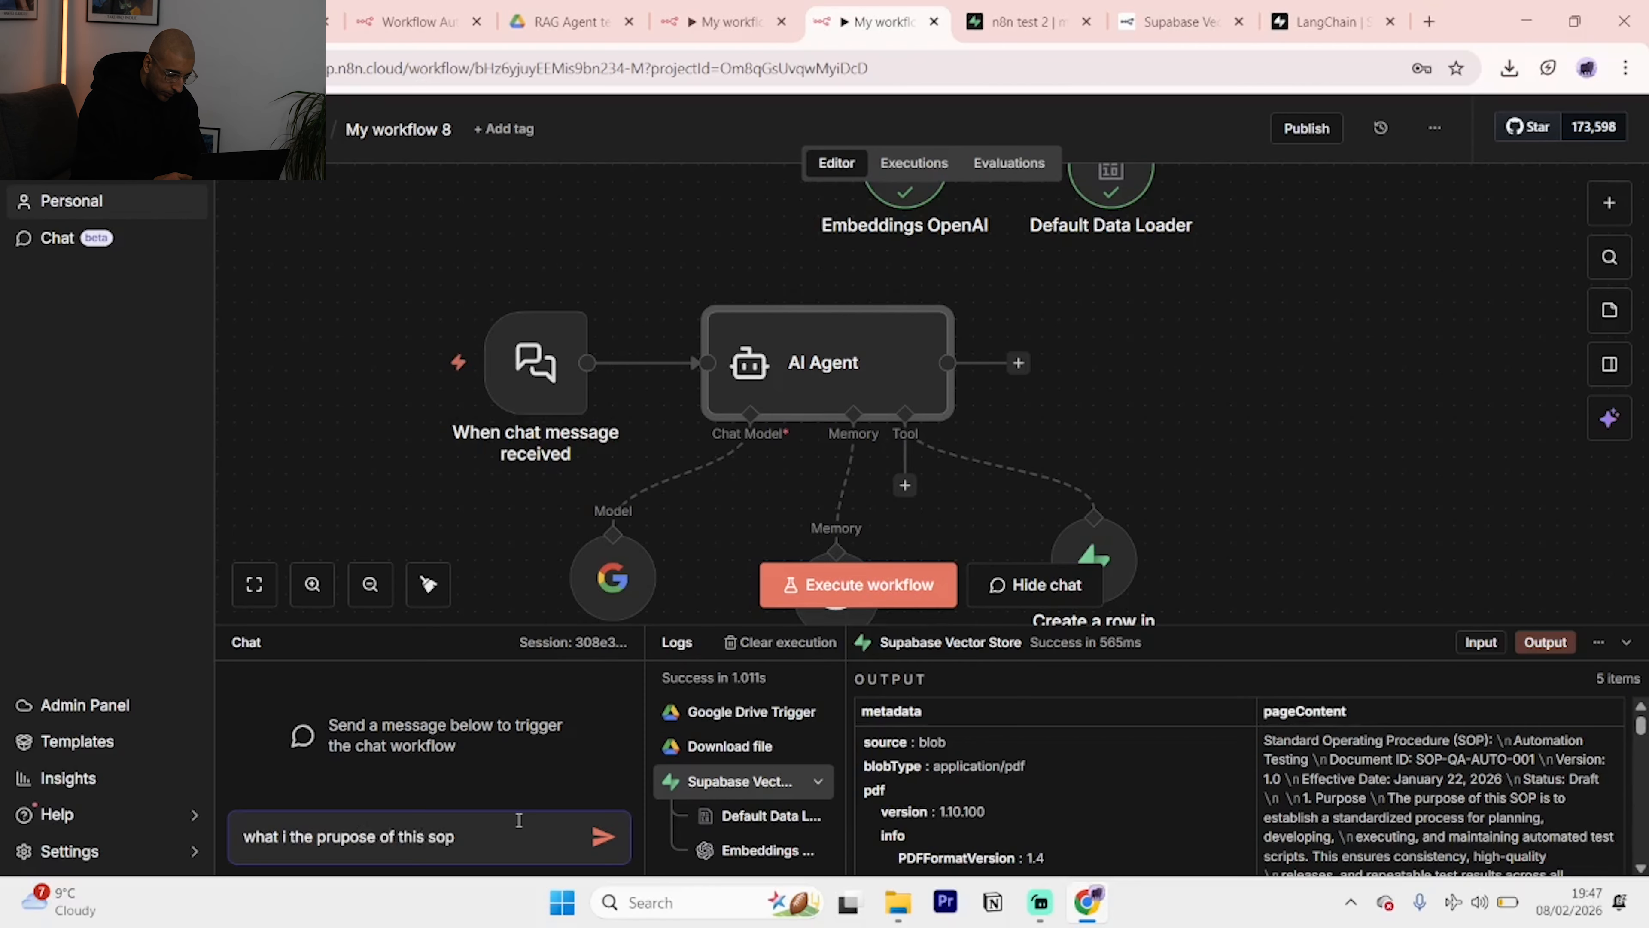
{"action": "left_click", "coordinate": [294, 834]}
{"action": "type", "text": "s"}
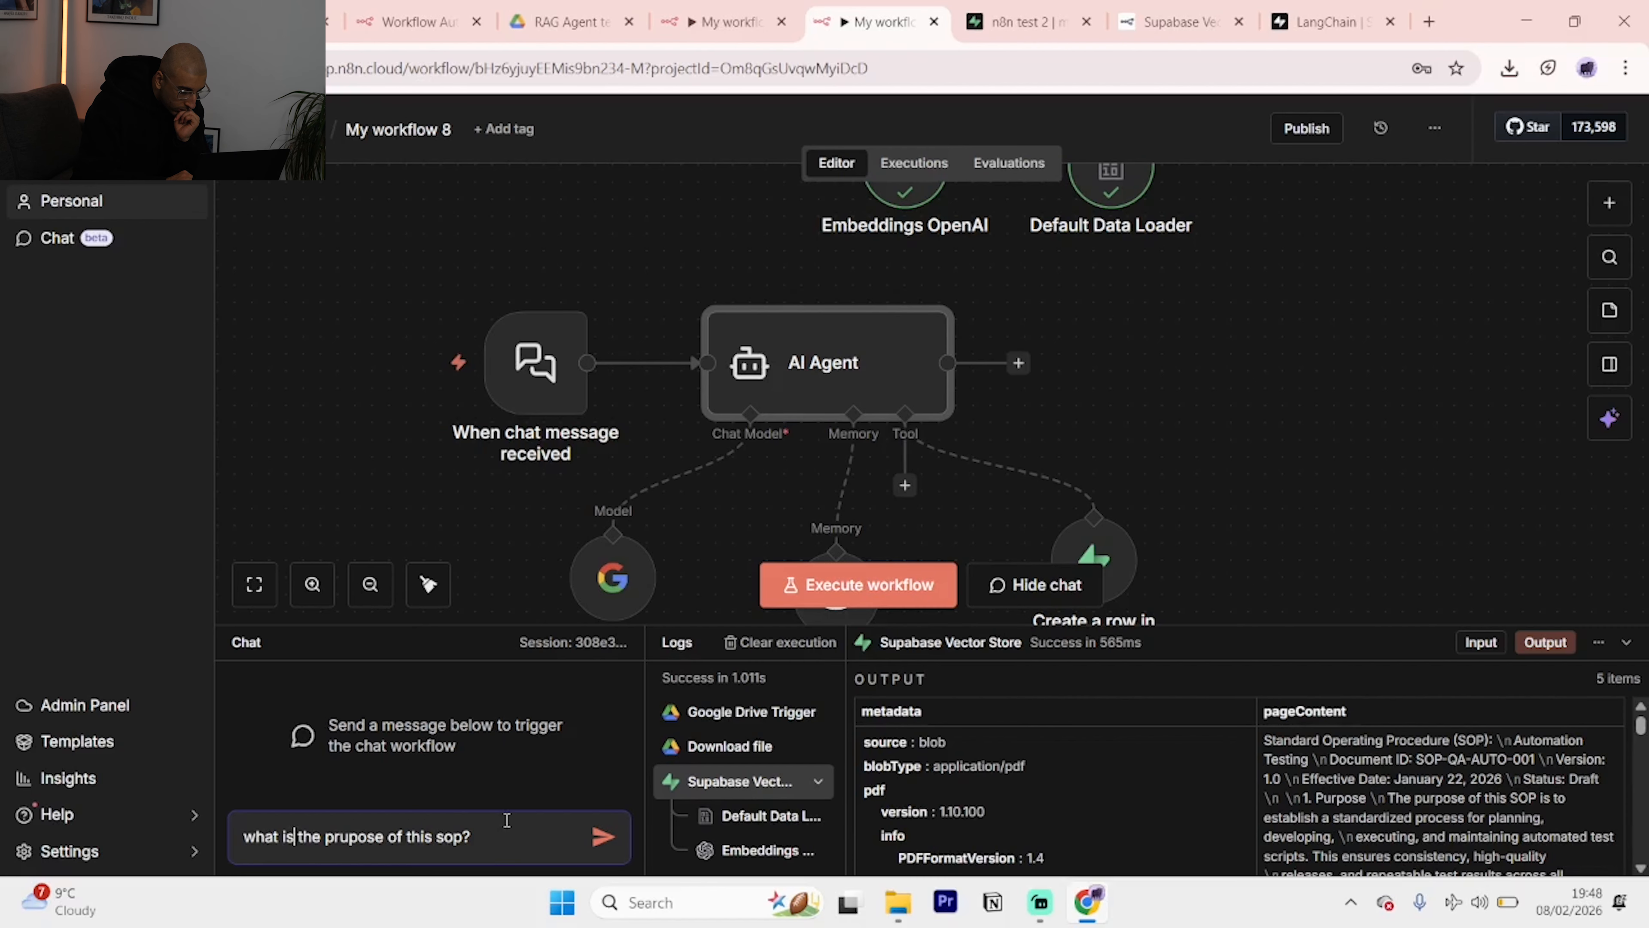
{"action": "key", "text": "Return"}
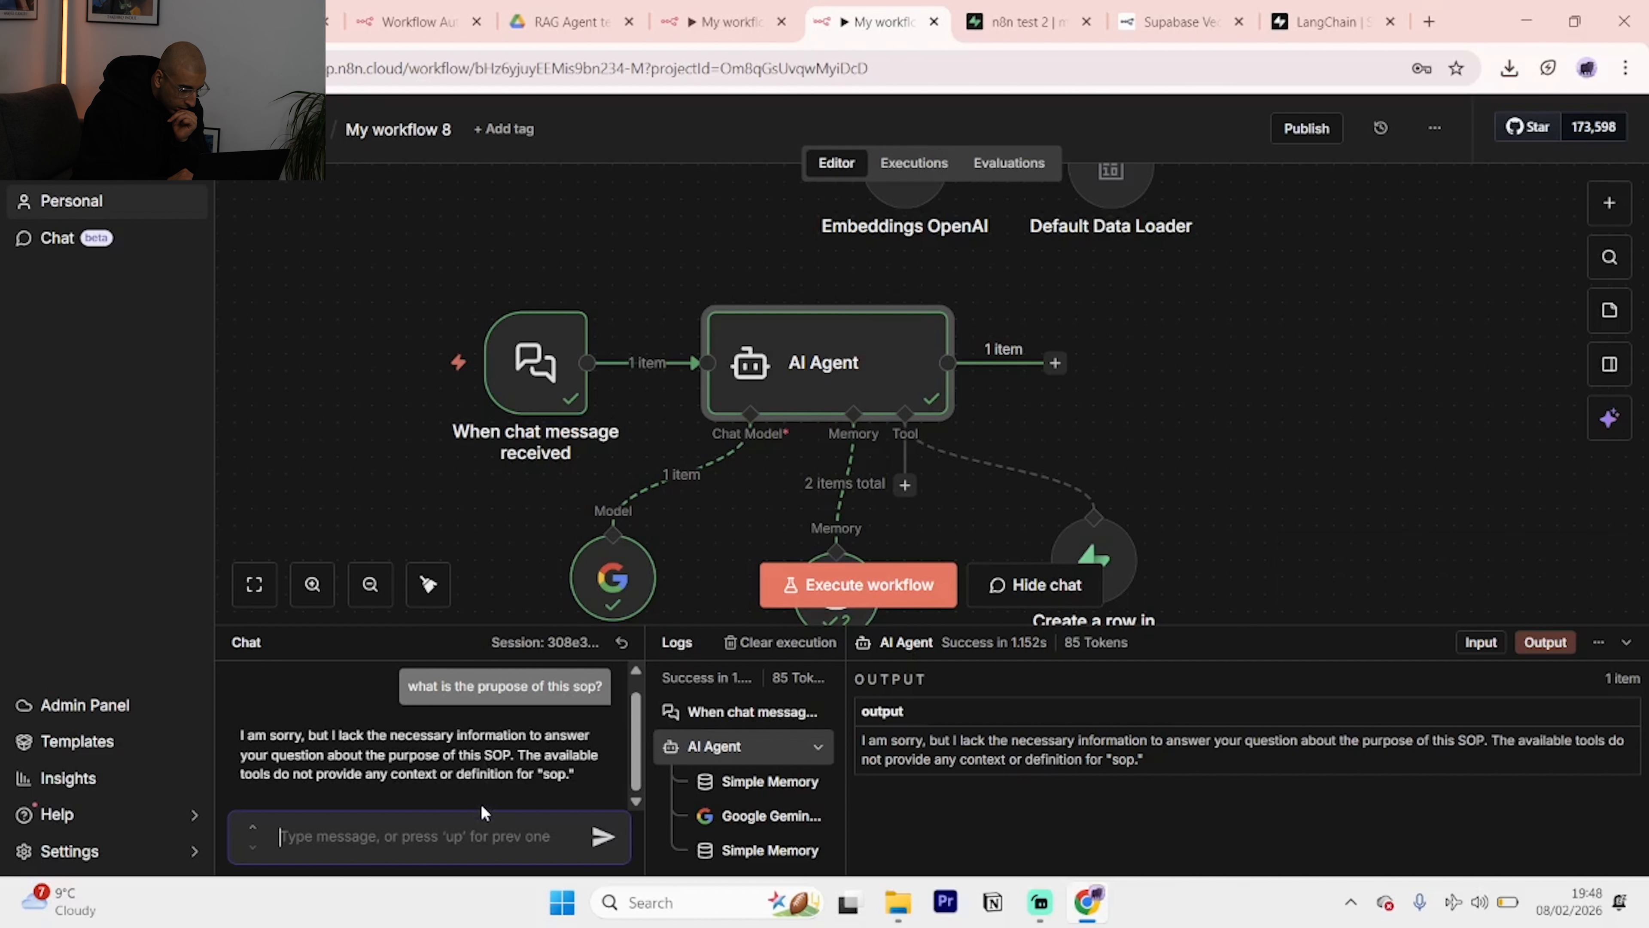
Draft a chat message asking for the purpose of automation testing, checking the wording against the SOP PDF in Google Drive.
{"action": "type", "text": "v"}
{"action": "key", "text": "BackSpace"}
{"action": "type", "text": "Purpose"}
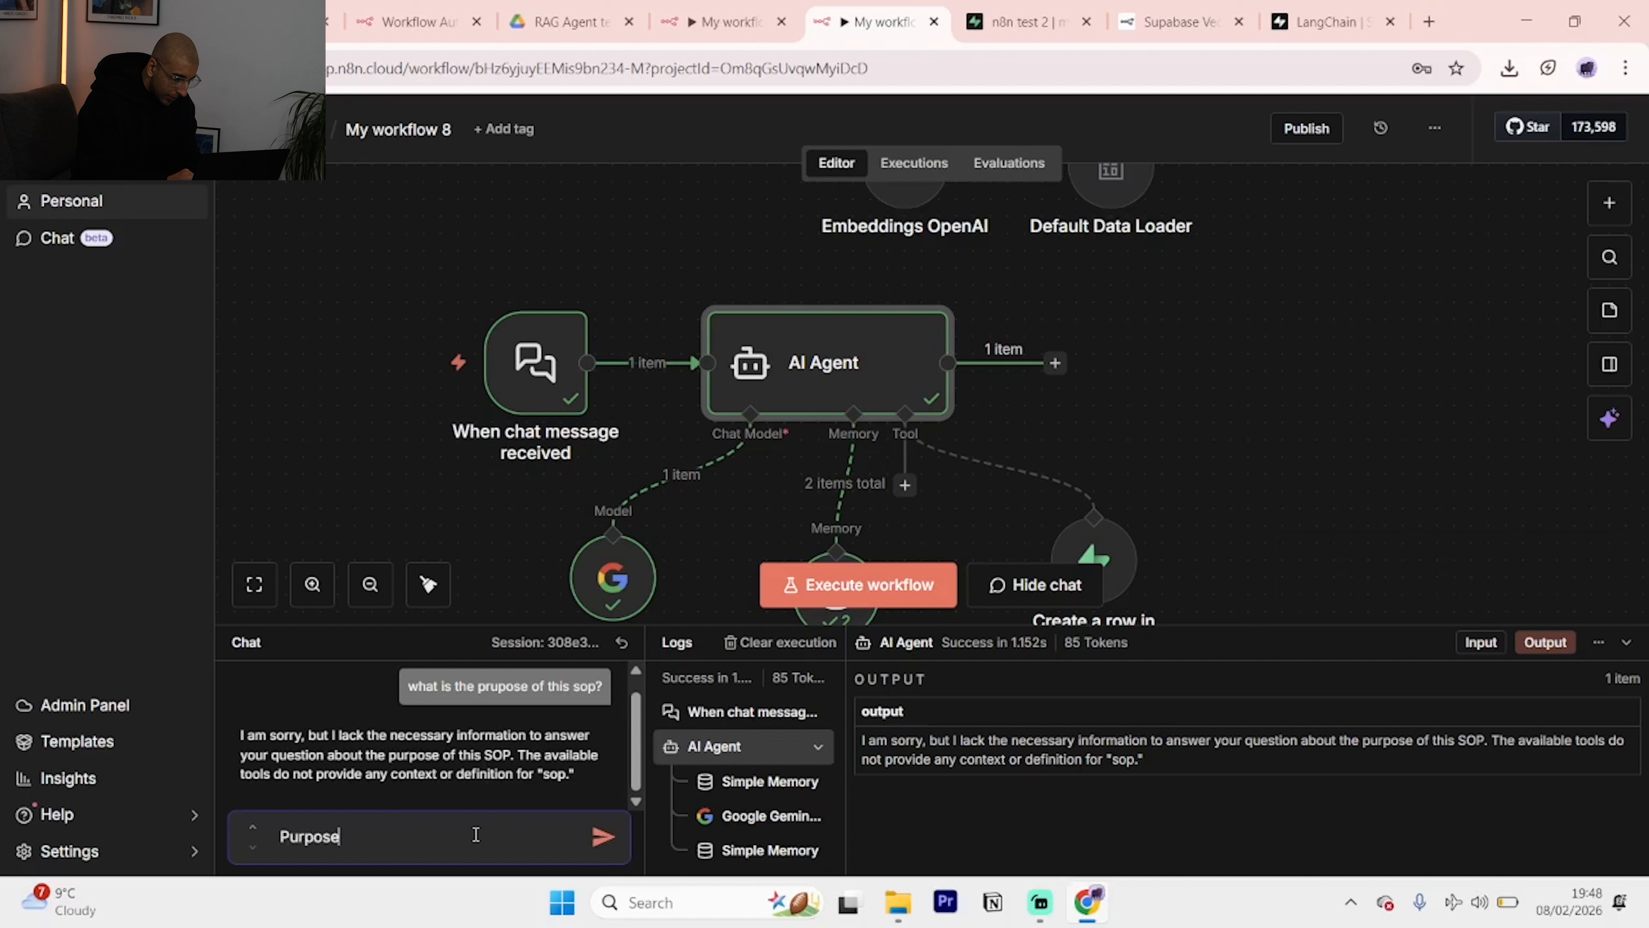
{"action": "key", "text": "BackSpace"}
{"action": "key", "text": "BackSpace"}
{"action": "key", "text": "BackSpace"}
{"action": "type", "text": "what"}
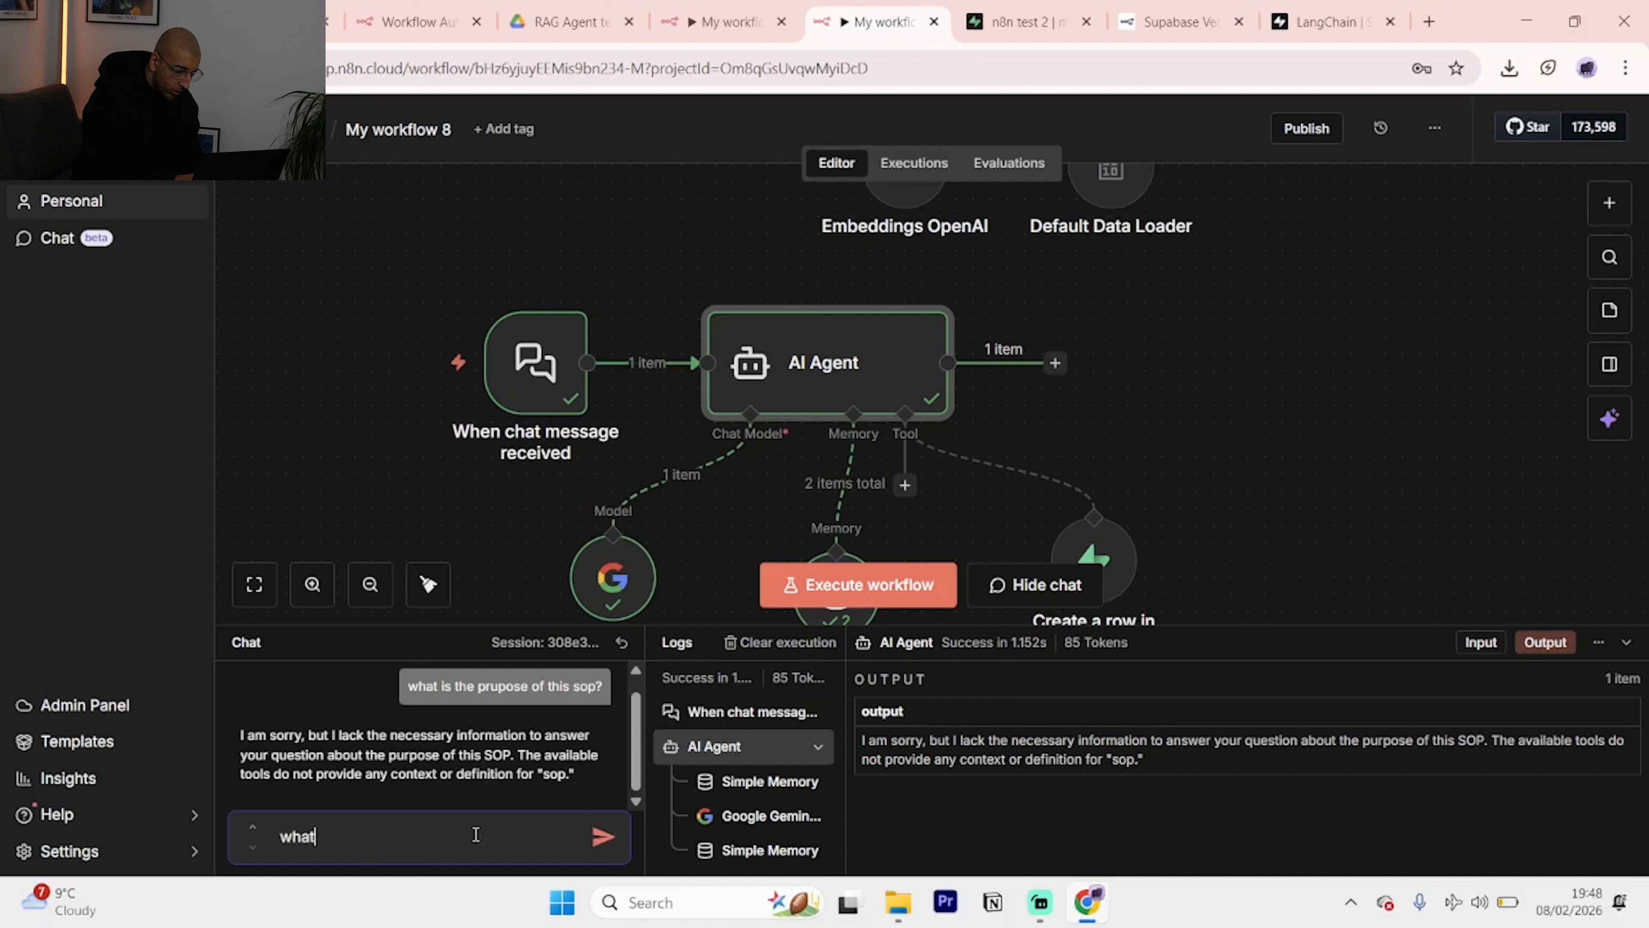
{"action": "type", "text": " is Purpose od automation testing"}
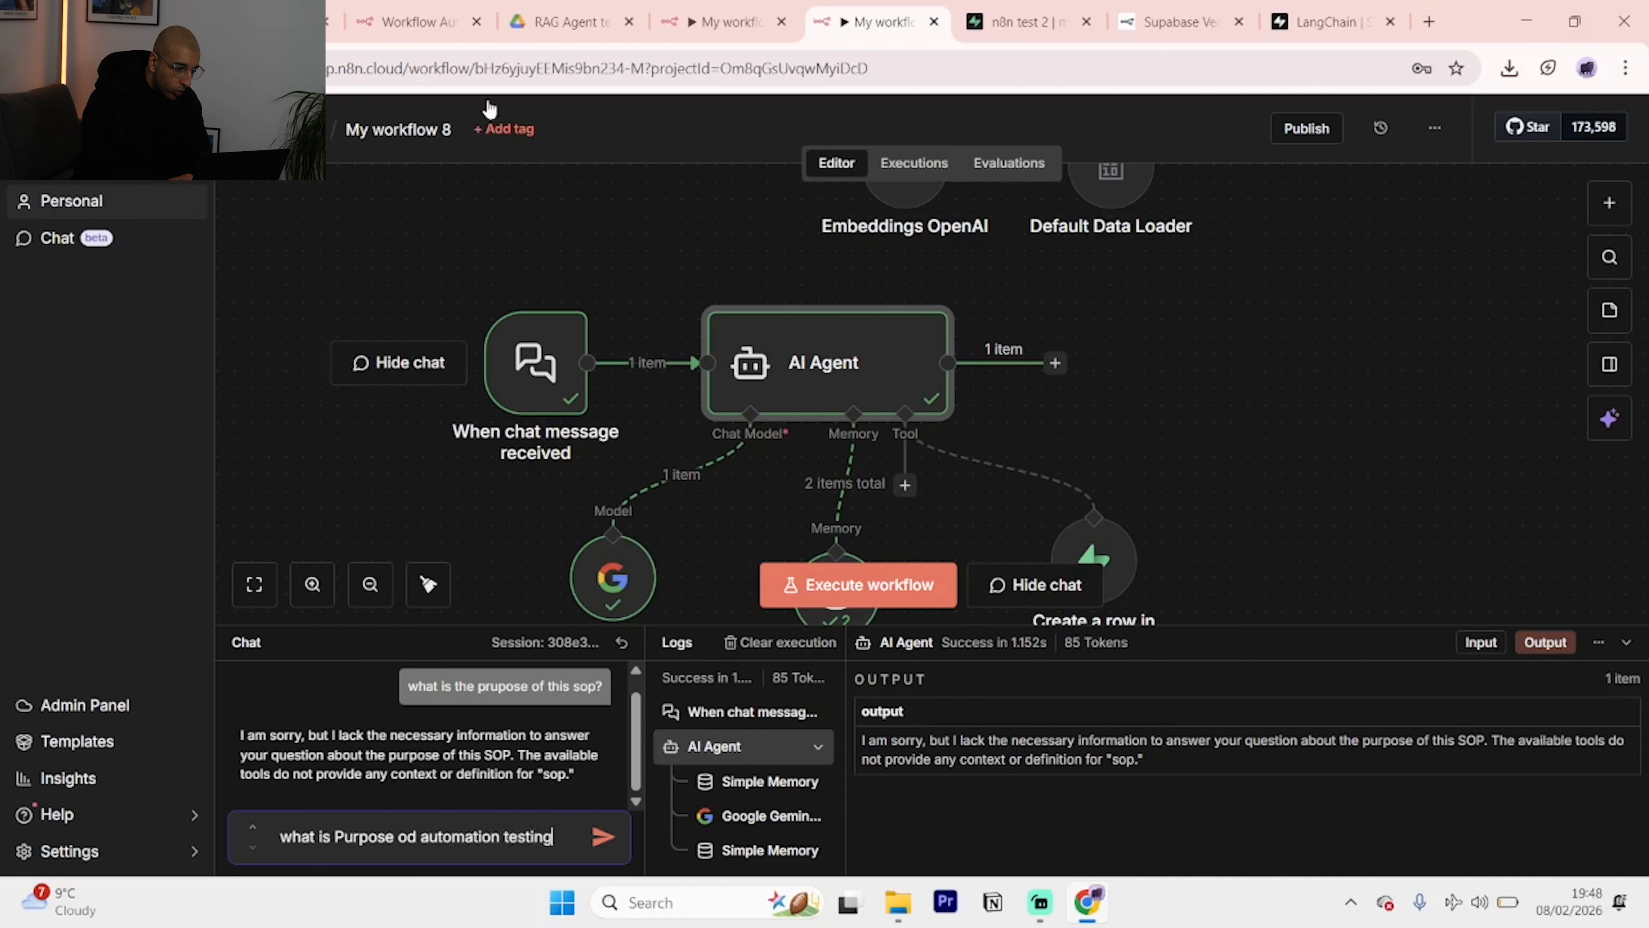
{"action": "left_click", "coordinate": [539, 9]}
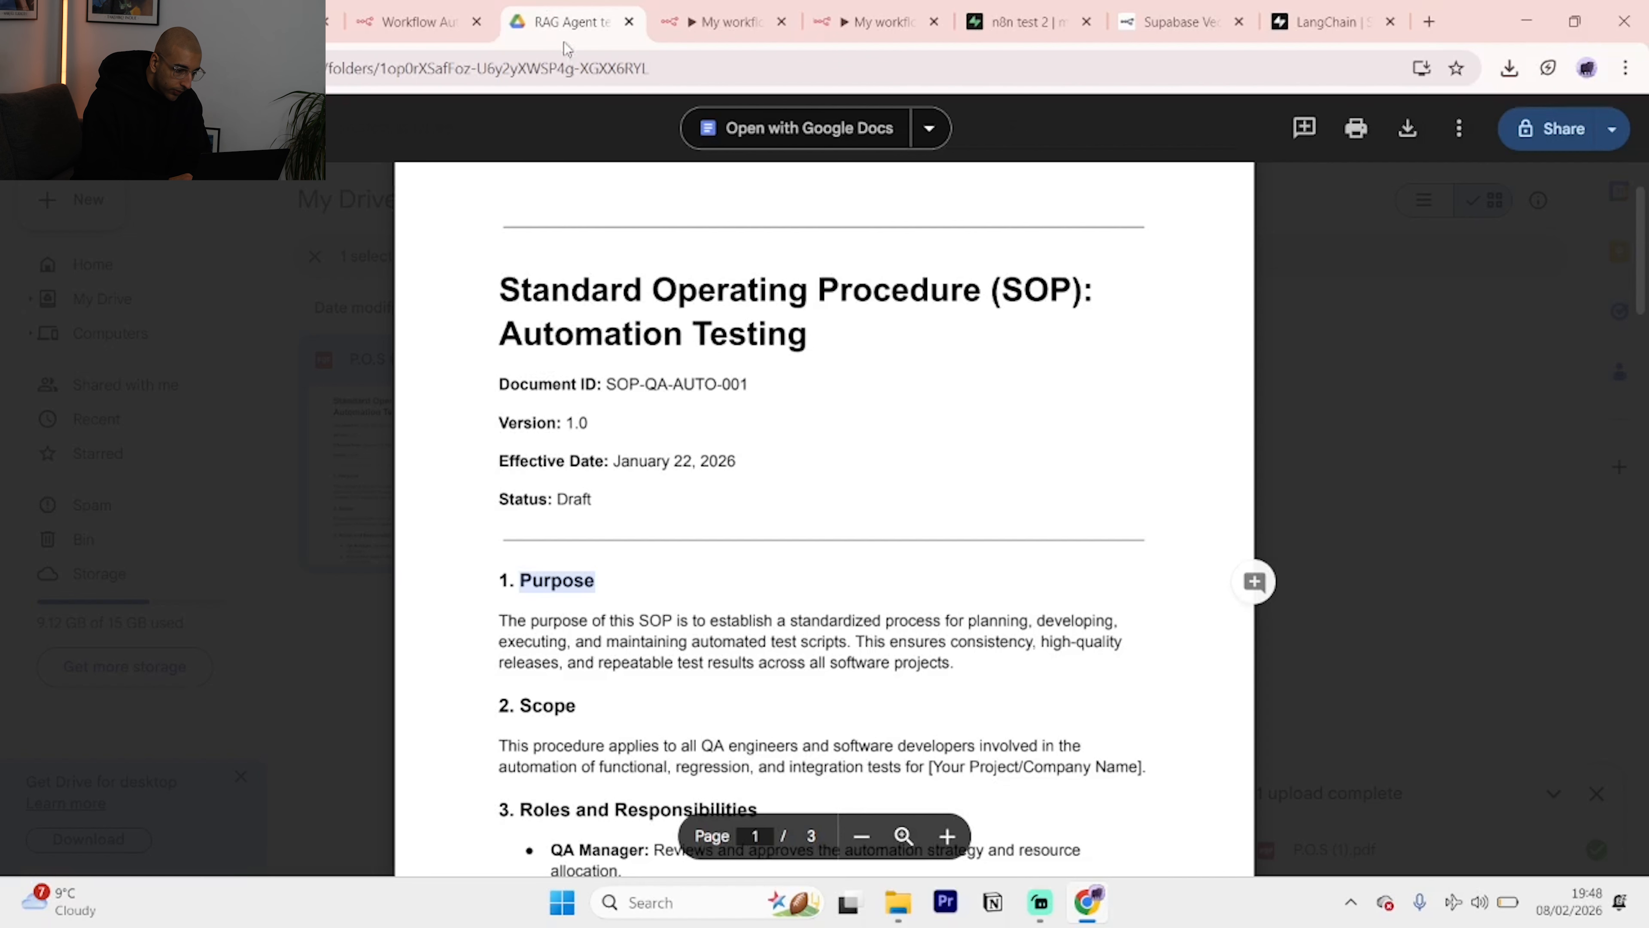
{"action": "left_click", "coordinate": [877, 21]}
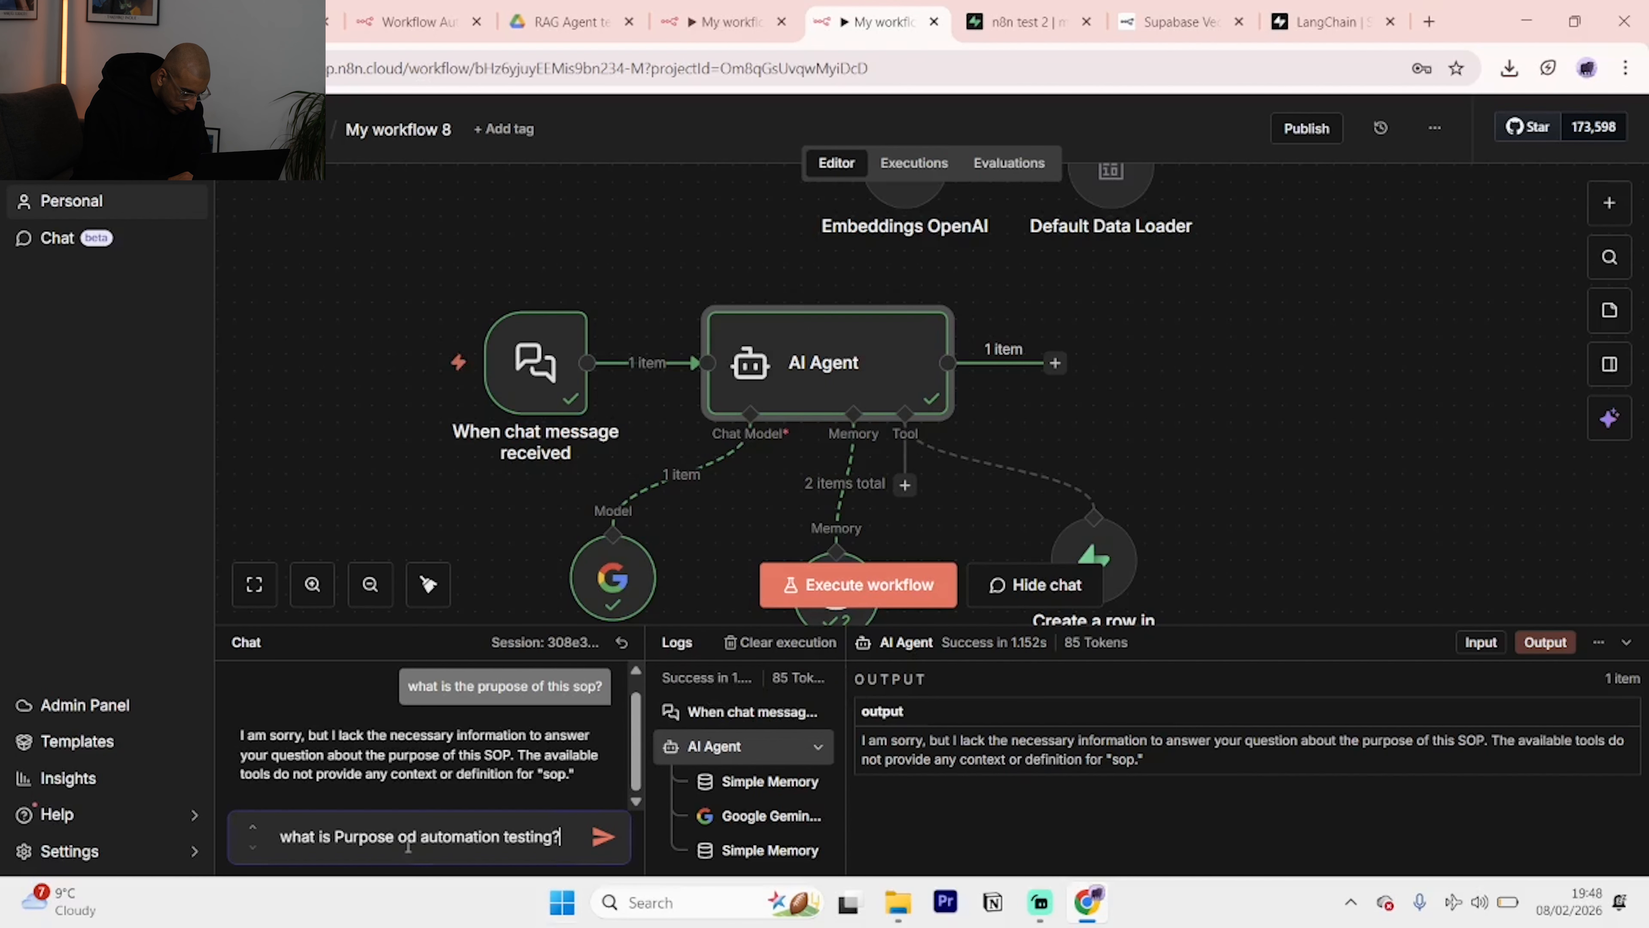
Correct the draft to "what is Purpose of automation testing?" and send it to the AI Agent.
{"action": "left_click", "coordinate": [416, 833]}
{"action": "key", "text": "BackSpace"}
{"action": "key", "text": "BackSpace"}
{"action": "type", "text": "f this"}
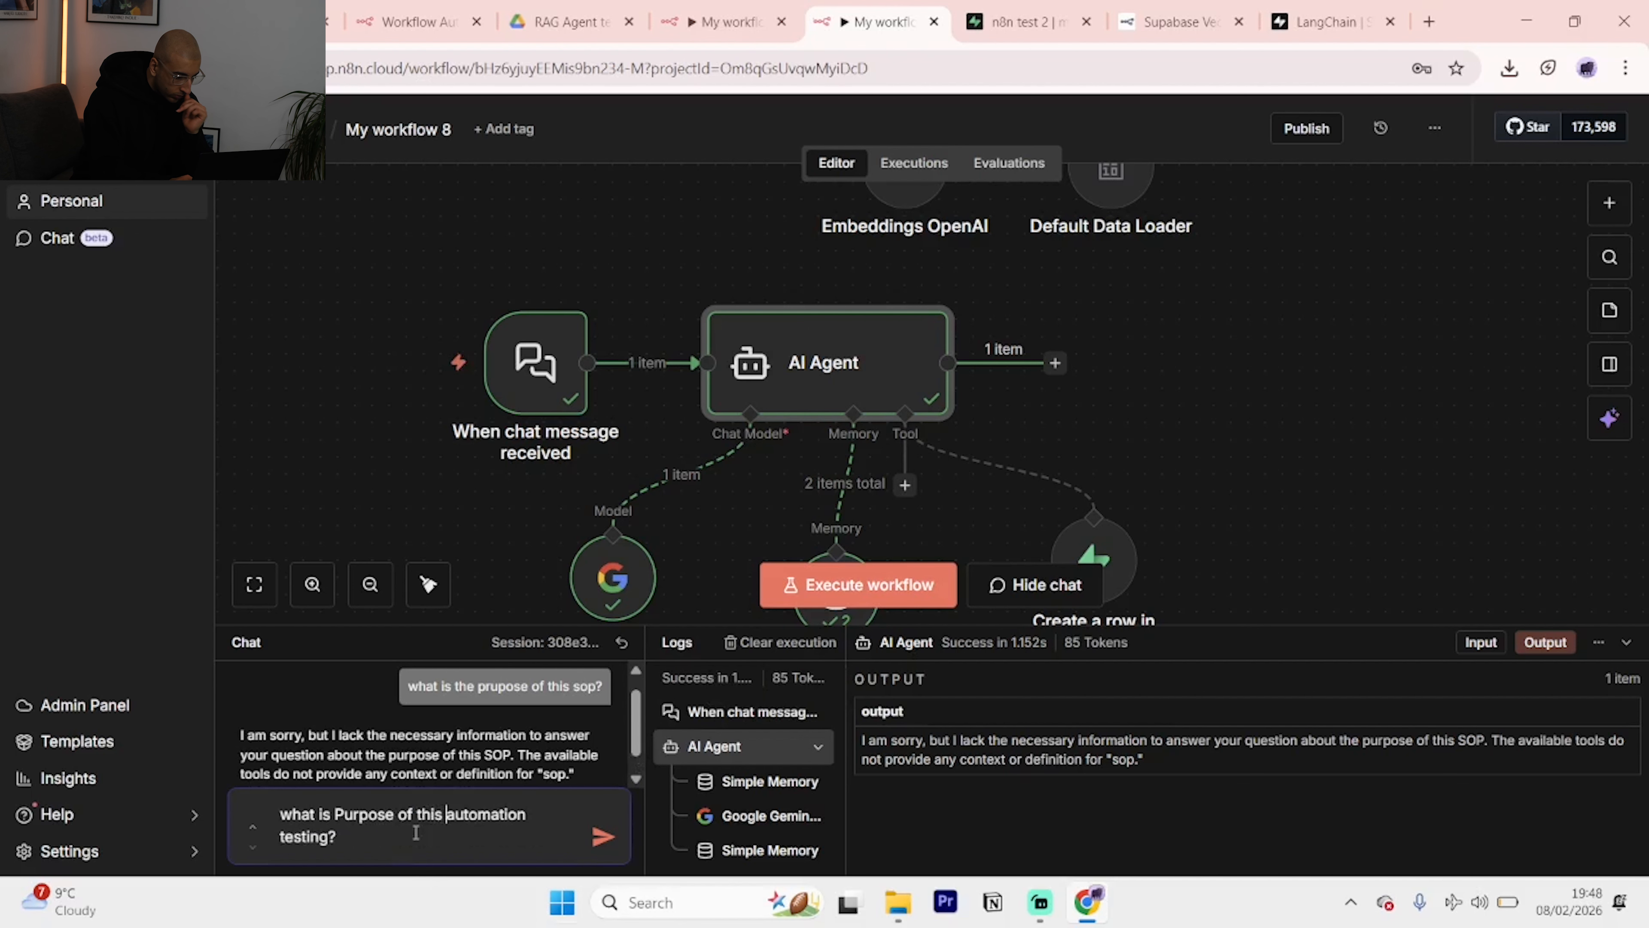
{"action": "double_click", "coordinate": [433, 814]}
{"action": "key", "text": "BackSpace"}
{"action": "key", "text": "Return"}
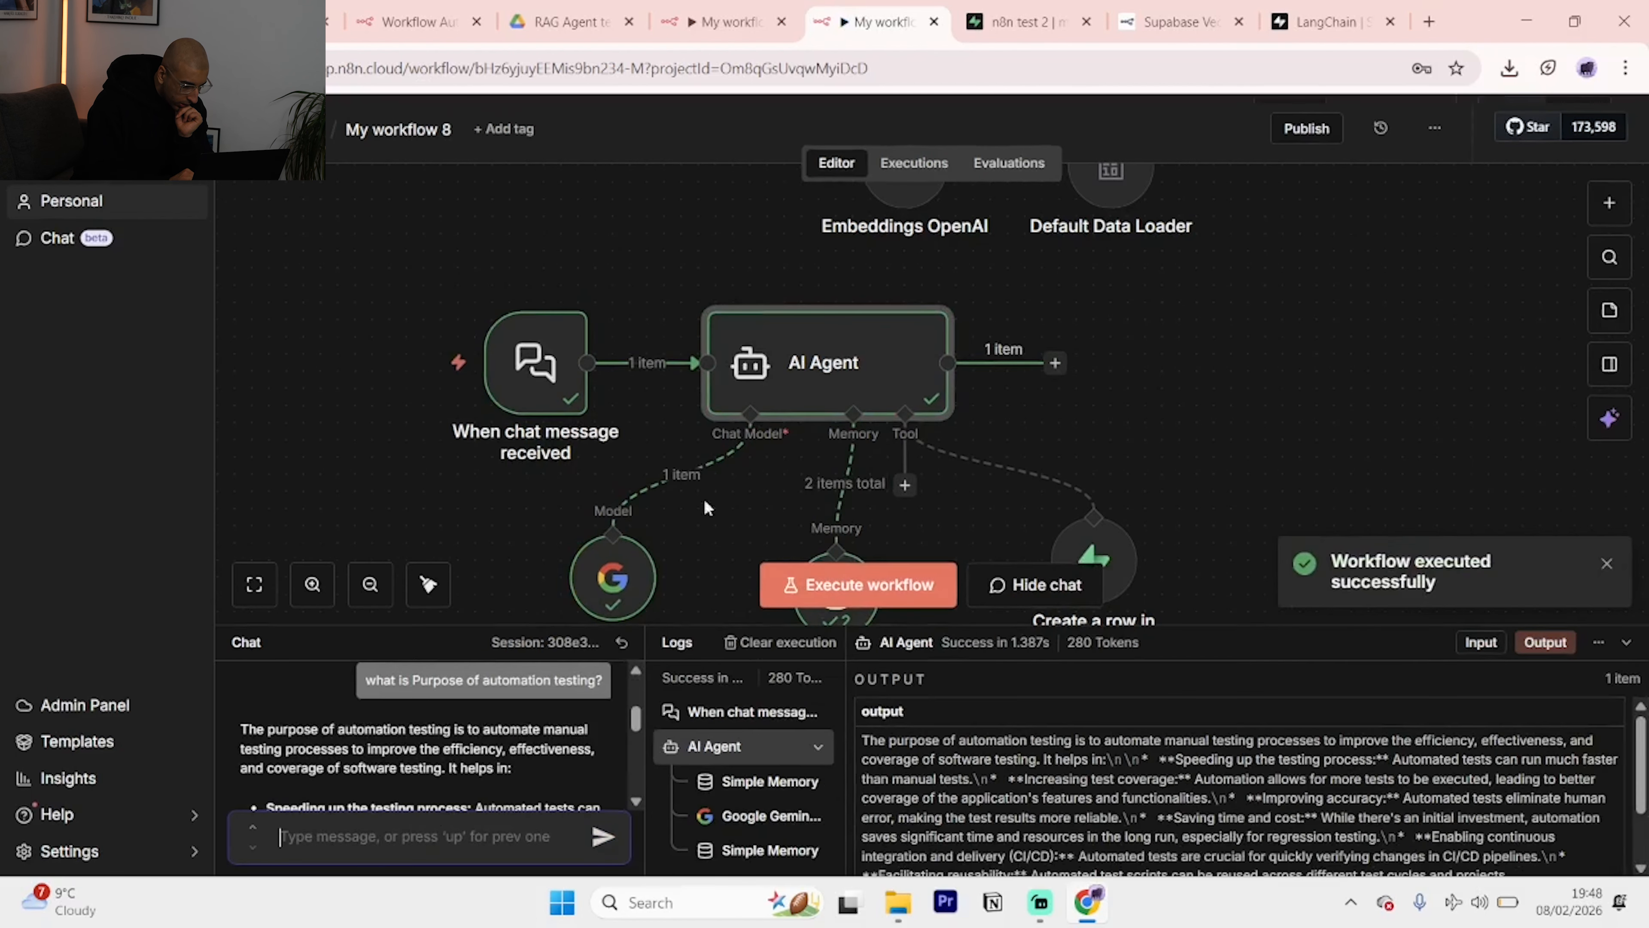
Compare the agent's answer with the Purpose section of the SOP PDF in Google Drive, and return to the n8n workflow.
{"action": "scroll", "coordinate": [447, 740], "scroll_direction": "down", "scroll_amount": 1}
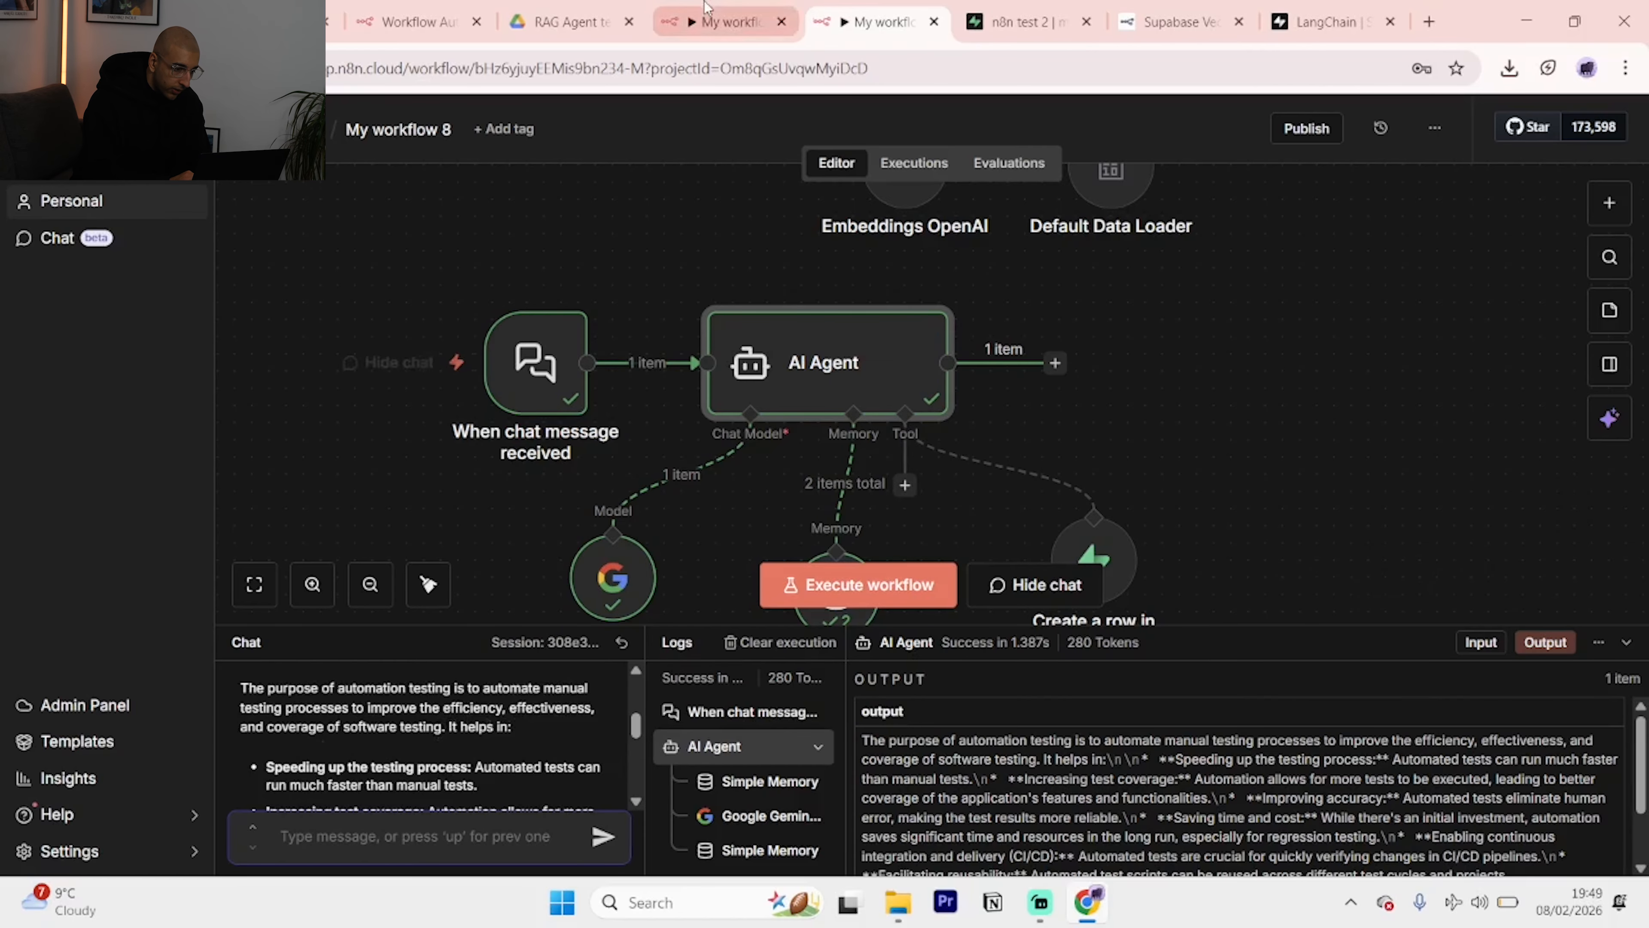
{"action": "left_click", "coordinate": [708, 13]}
{"action": "left_click", "coordinate": [591, 11]}
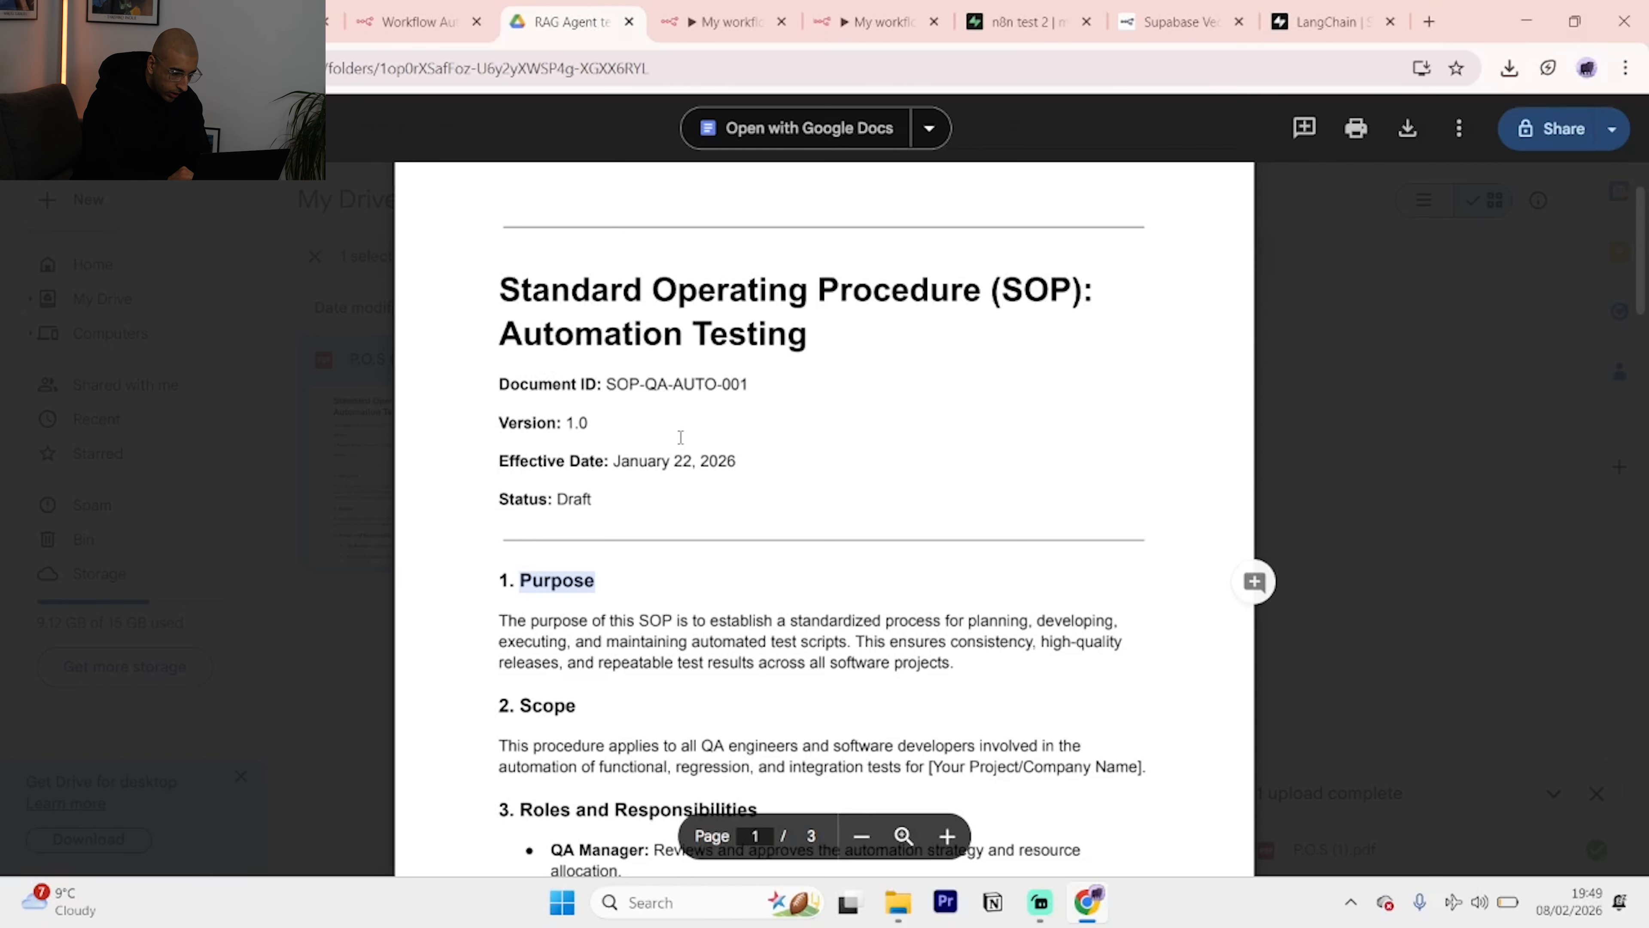
{"action": "scroll", "coordinate": [677, 428], "scroll_direction": "down", "scroll_amount": 1}
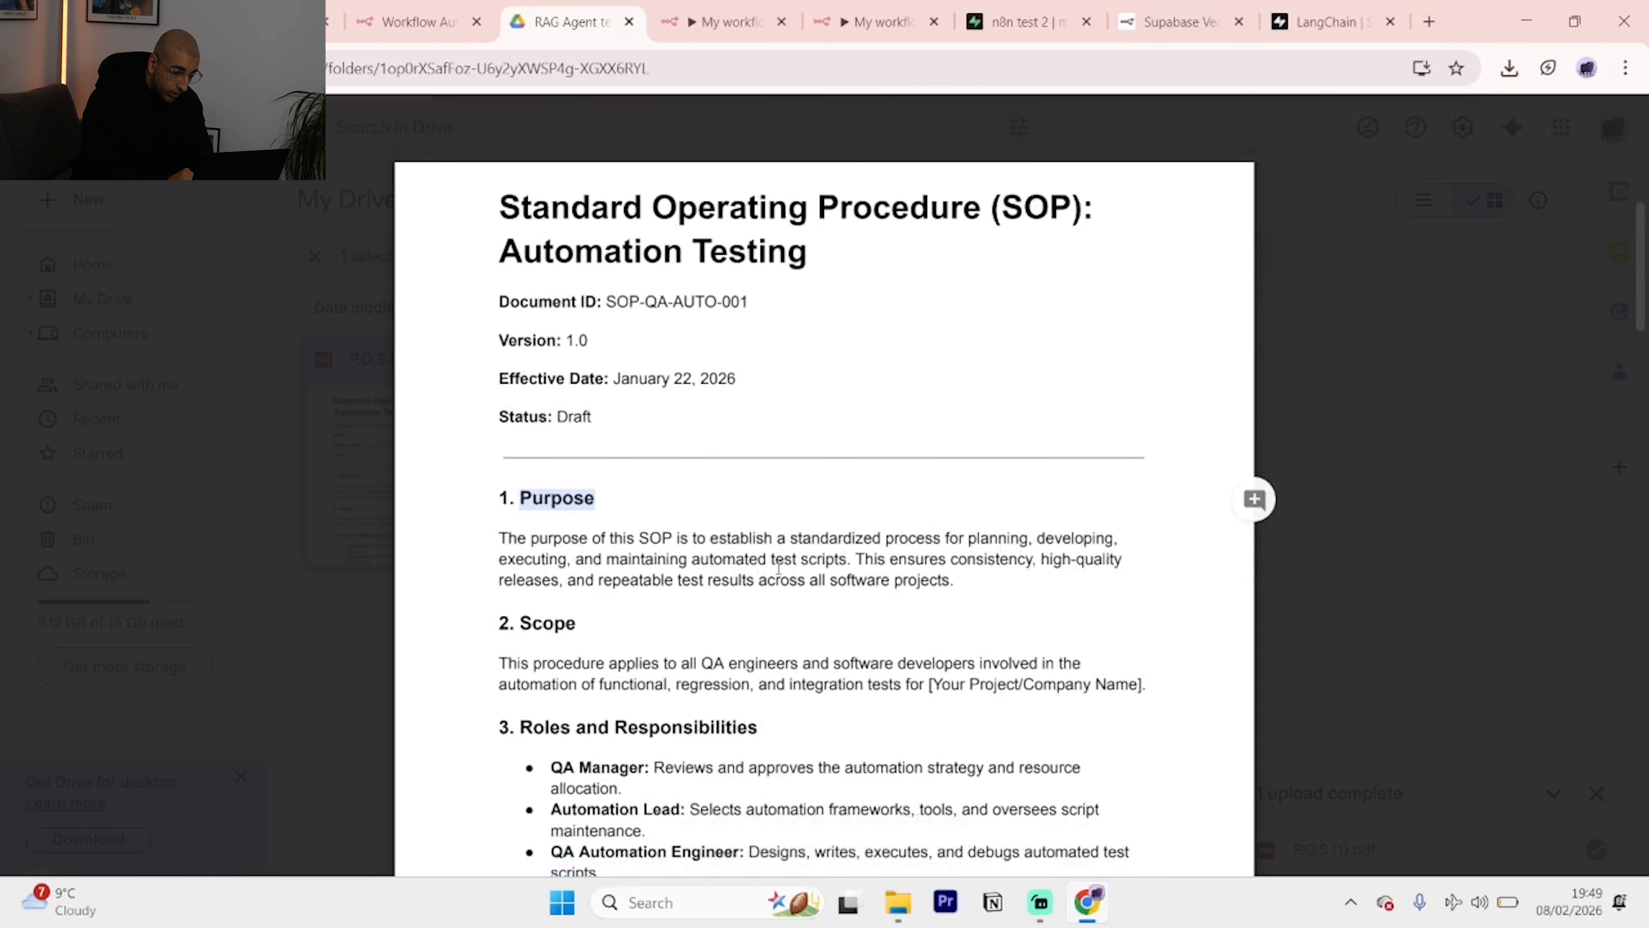
{"action": "left_click", "coordinate": [720, 11]}
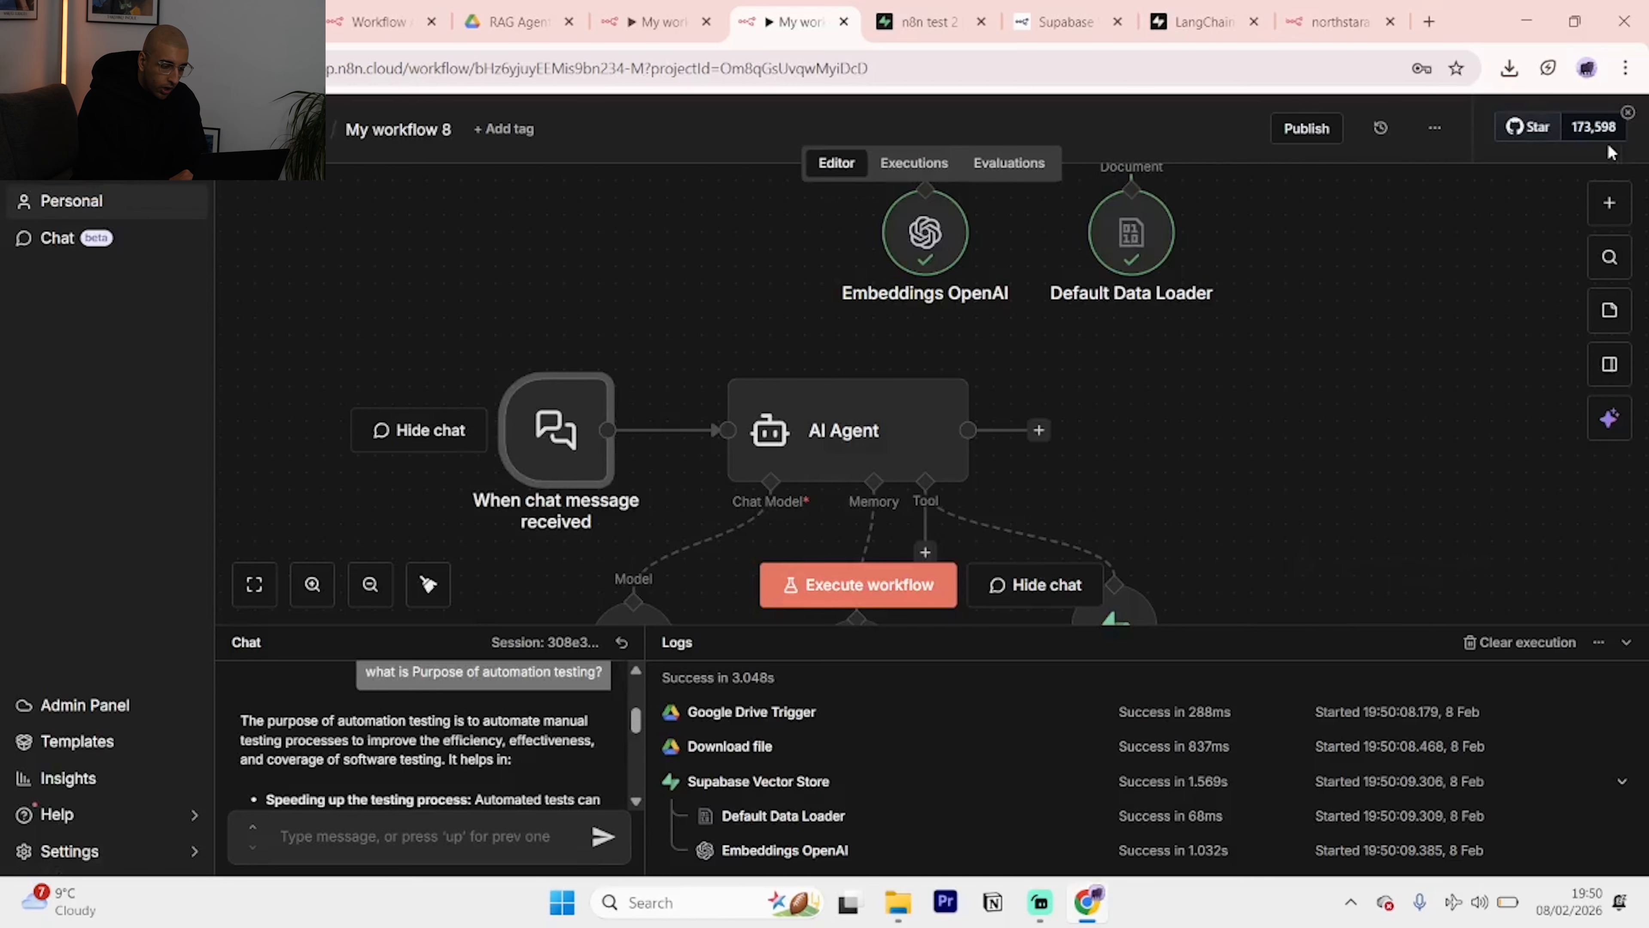
Make the chat publicly available in the When chat message received trigger, review its hosted chat options, and close the settings.
{"action": "scroll", "coordinate": [581, 448], "scroll_direction": "down", "scroll_amount": 1}
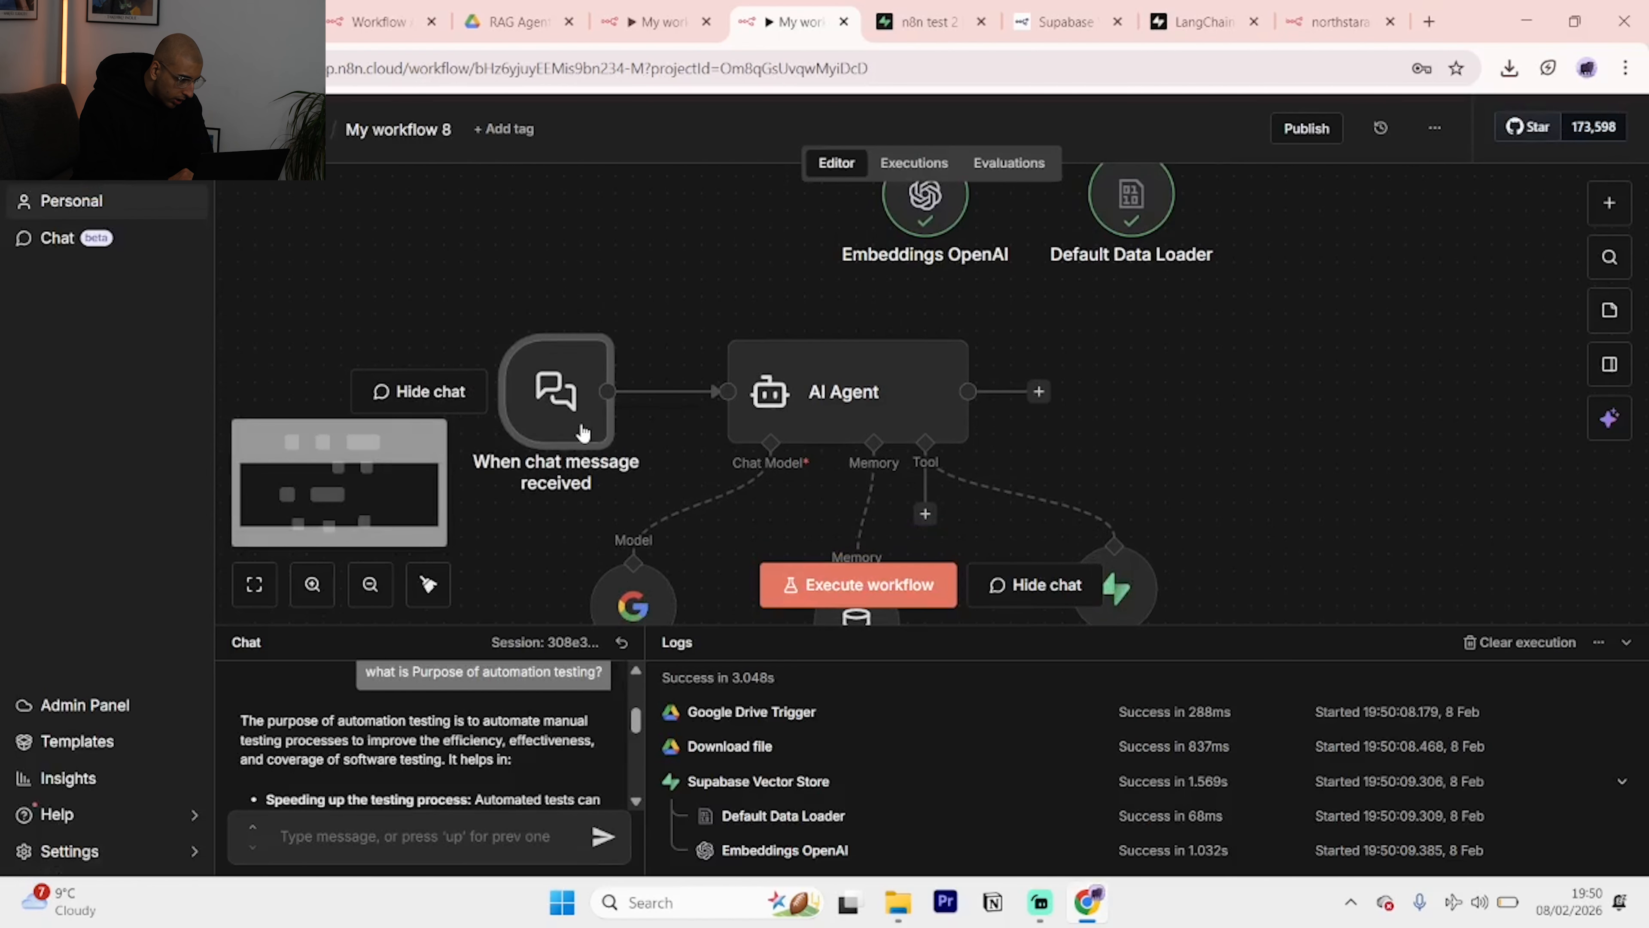
{"action": "double_click", "coordinate": [520, 419]}
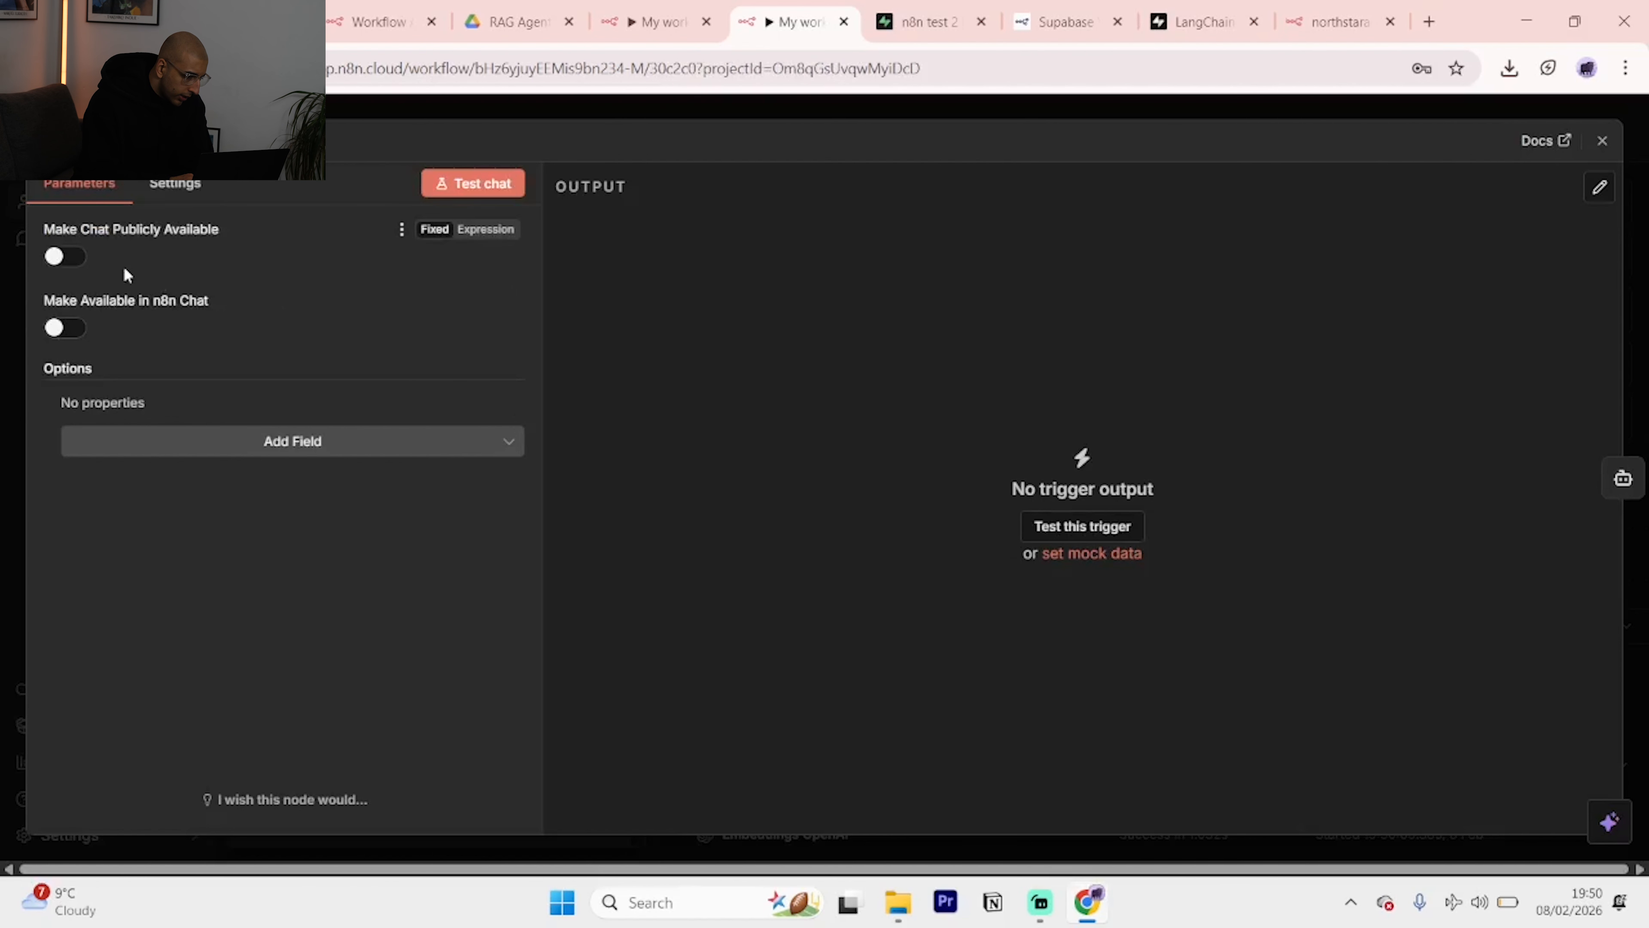
{"action": "left_click", "coordinate": [54, 255]}
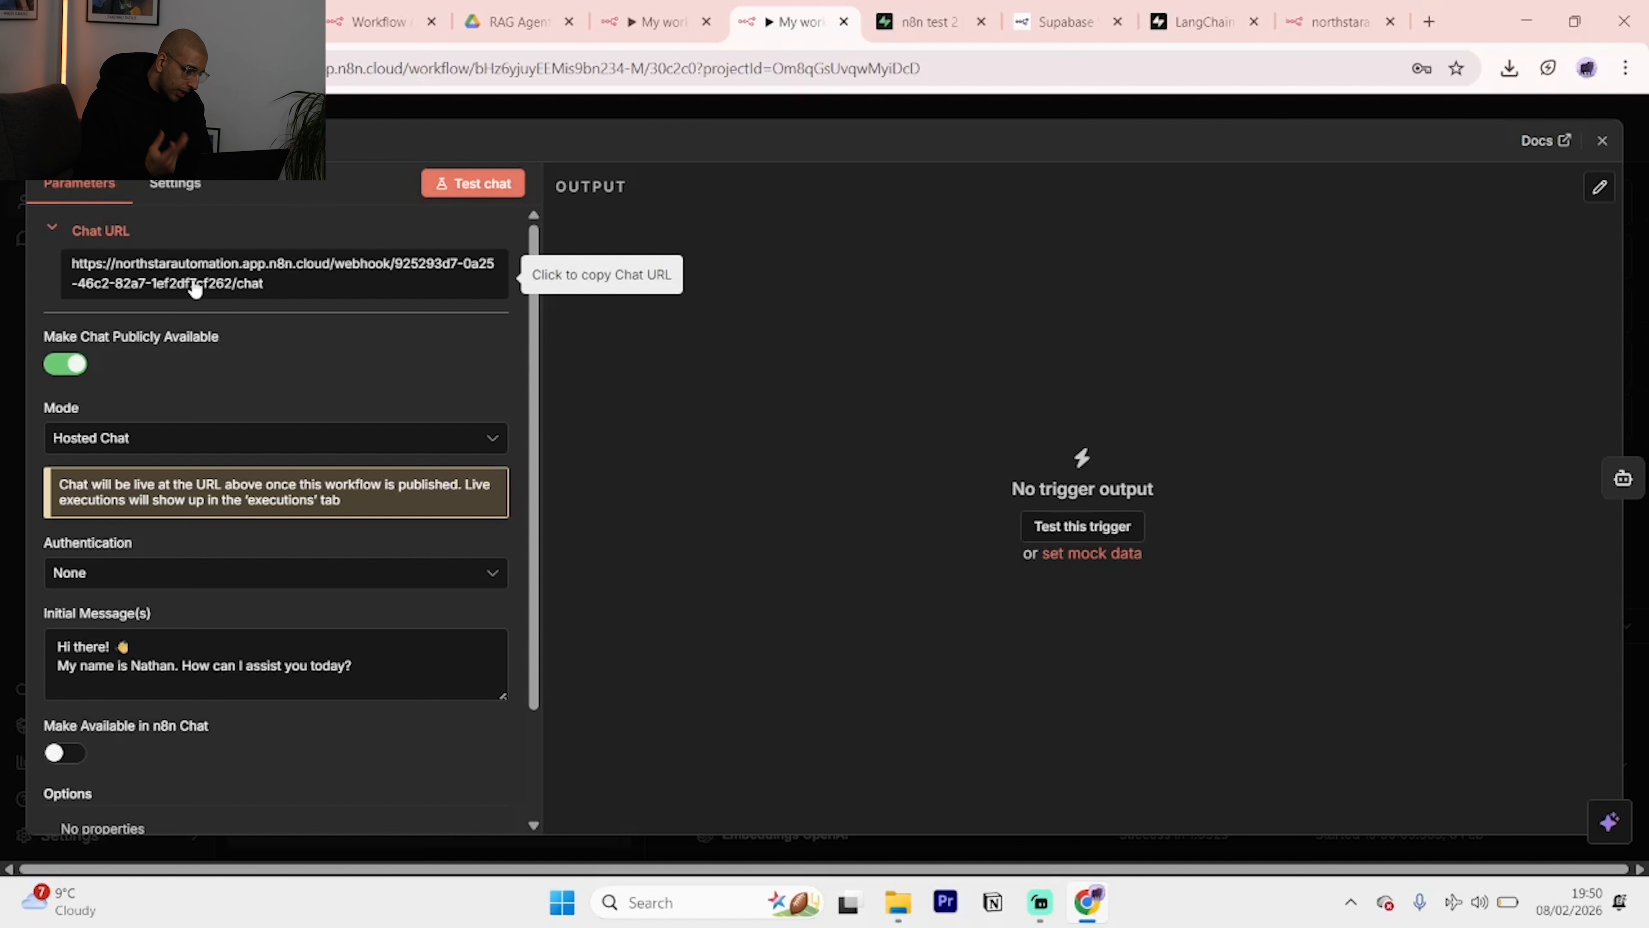
{"action": "scroll", "coordinate": [357, 435], "scroll_direction": "down", "scroll_amount": 2}
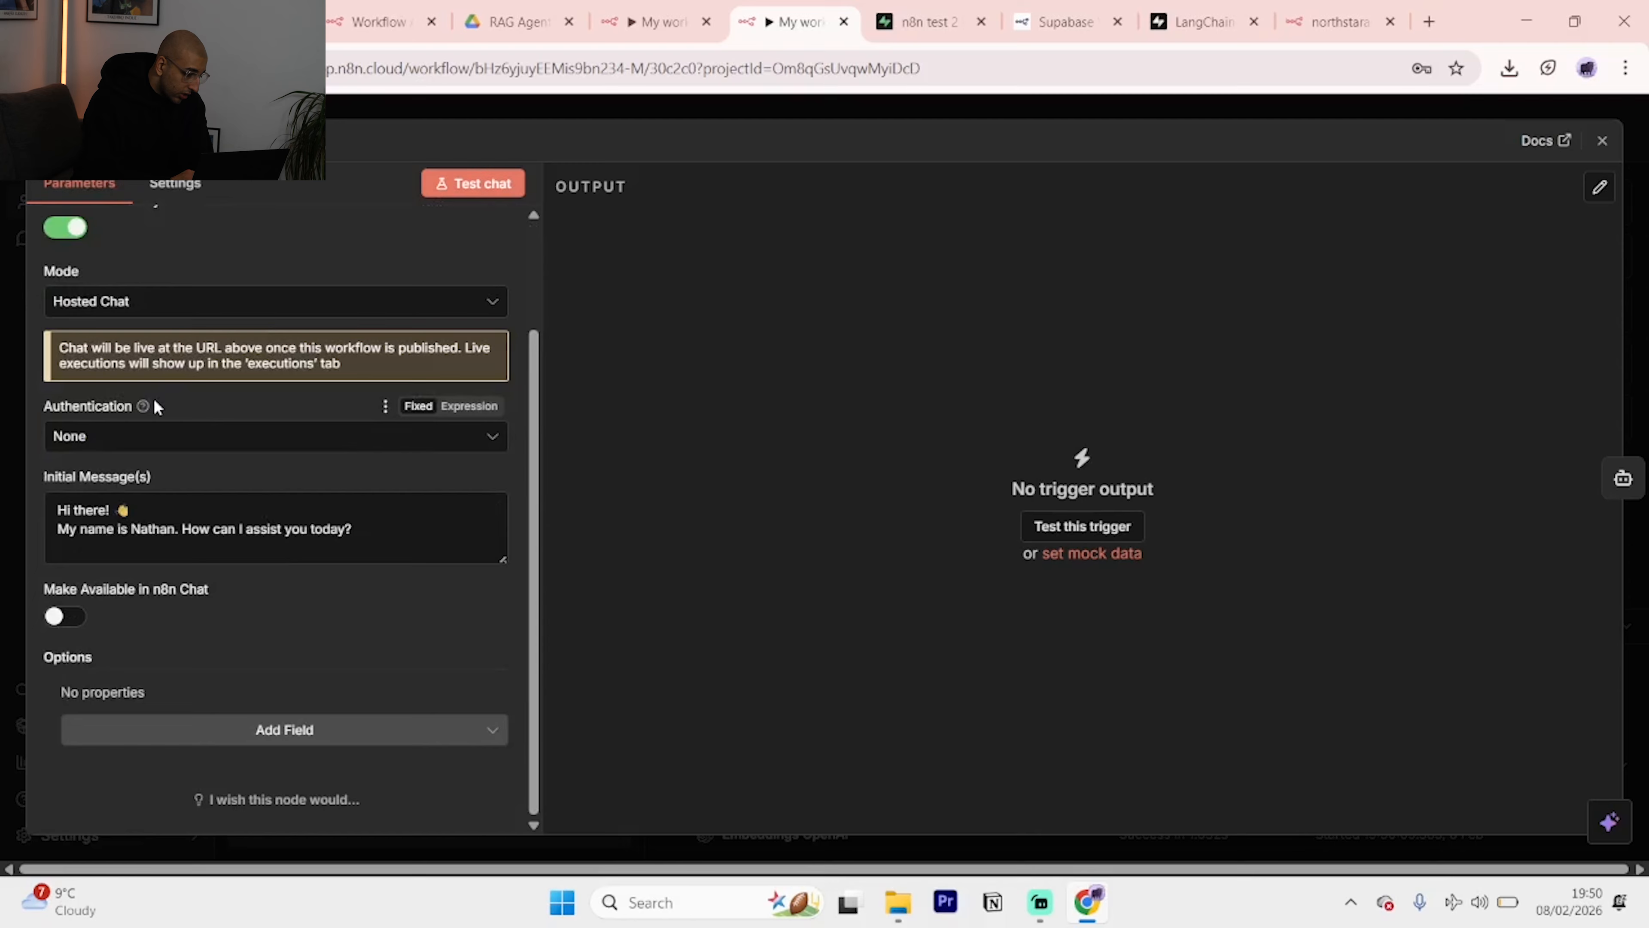
{"action": "scroll", "coordinate": [156, 403], "scroll_direction": "up", "scroll_amount": 2}
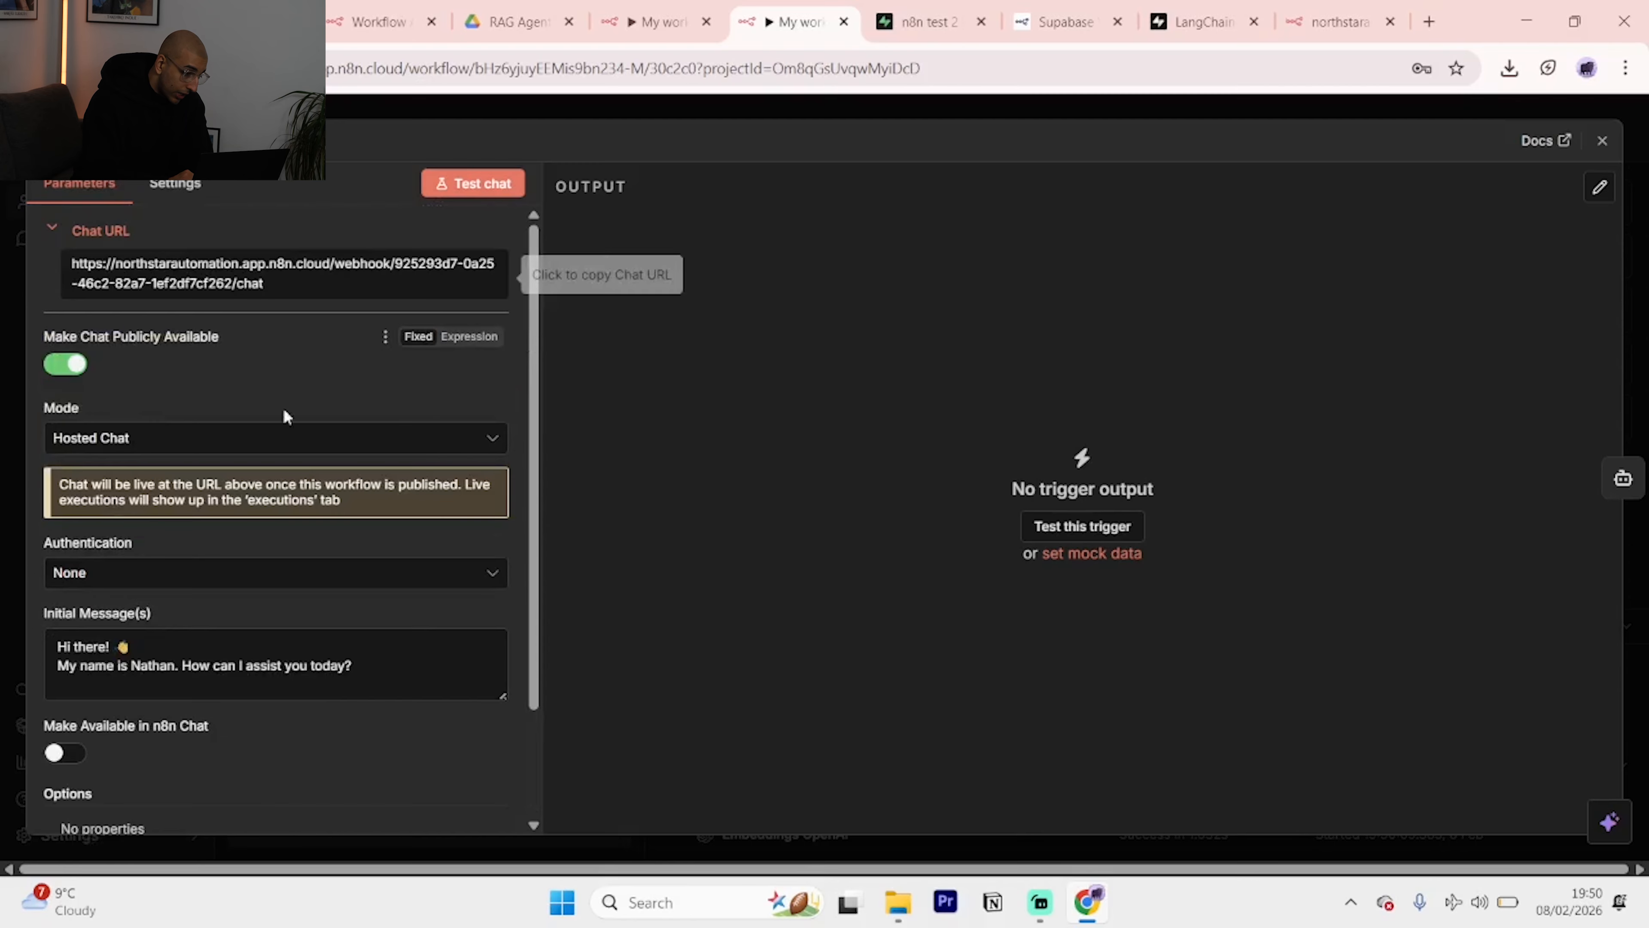
{"action": "left_click", "coordinate": [1602, 145]}
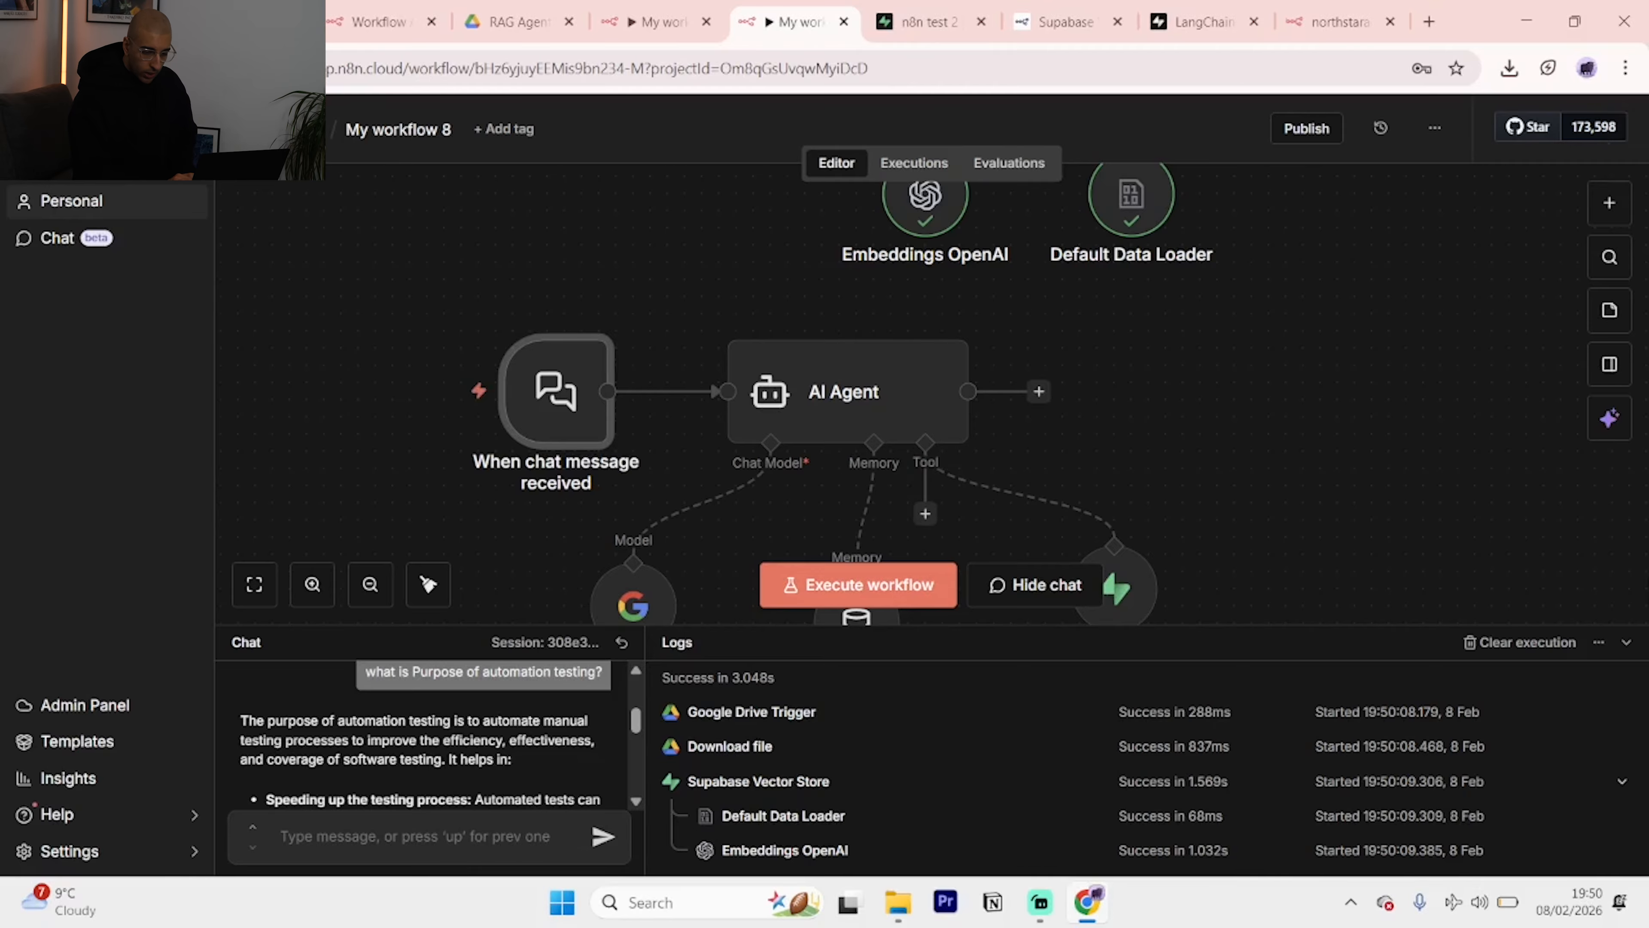
Collapse the chat and logs area and review the Google Drive ingestion flow and the AI Agent flow on the canvas.
{"action": "left_click", "coordinate": [1626, 642]}
{"action": "scroll", "coordinate": [1416, 544], "scroll_direction": "up", "scroll_amount": 3}
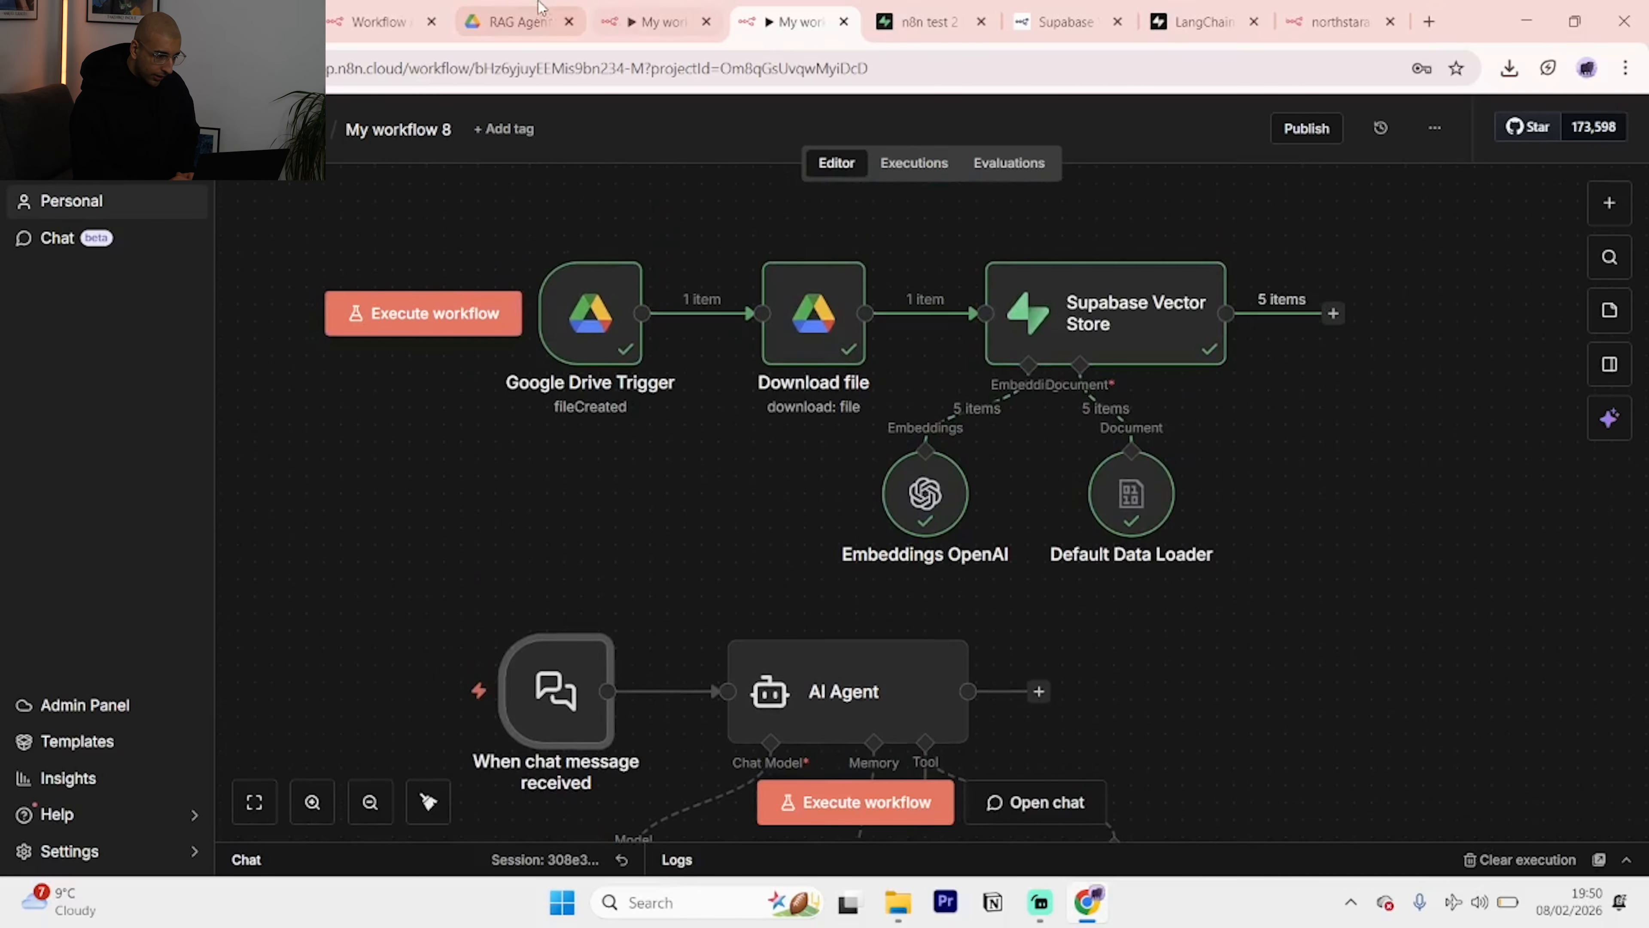
{"action": "left_click", "coordinate": [520, 22]}
{"action": "left_click", "coordinate": [773, 13]}
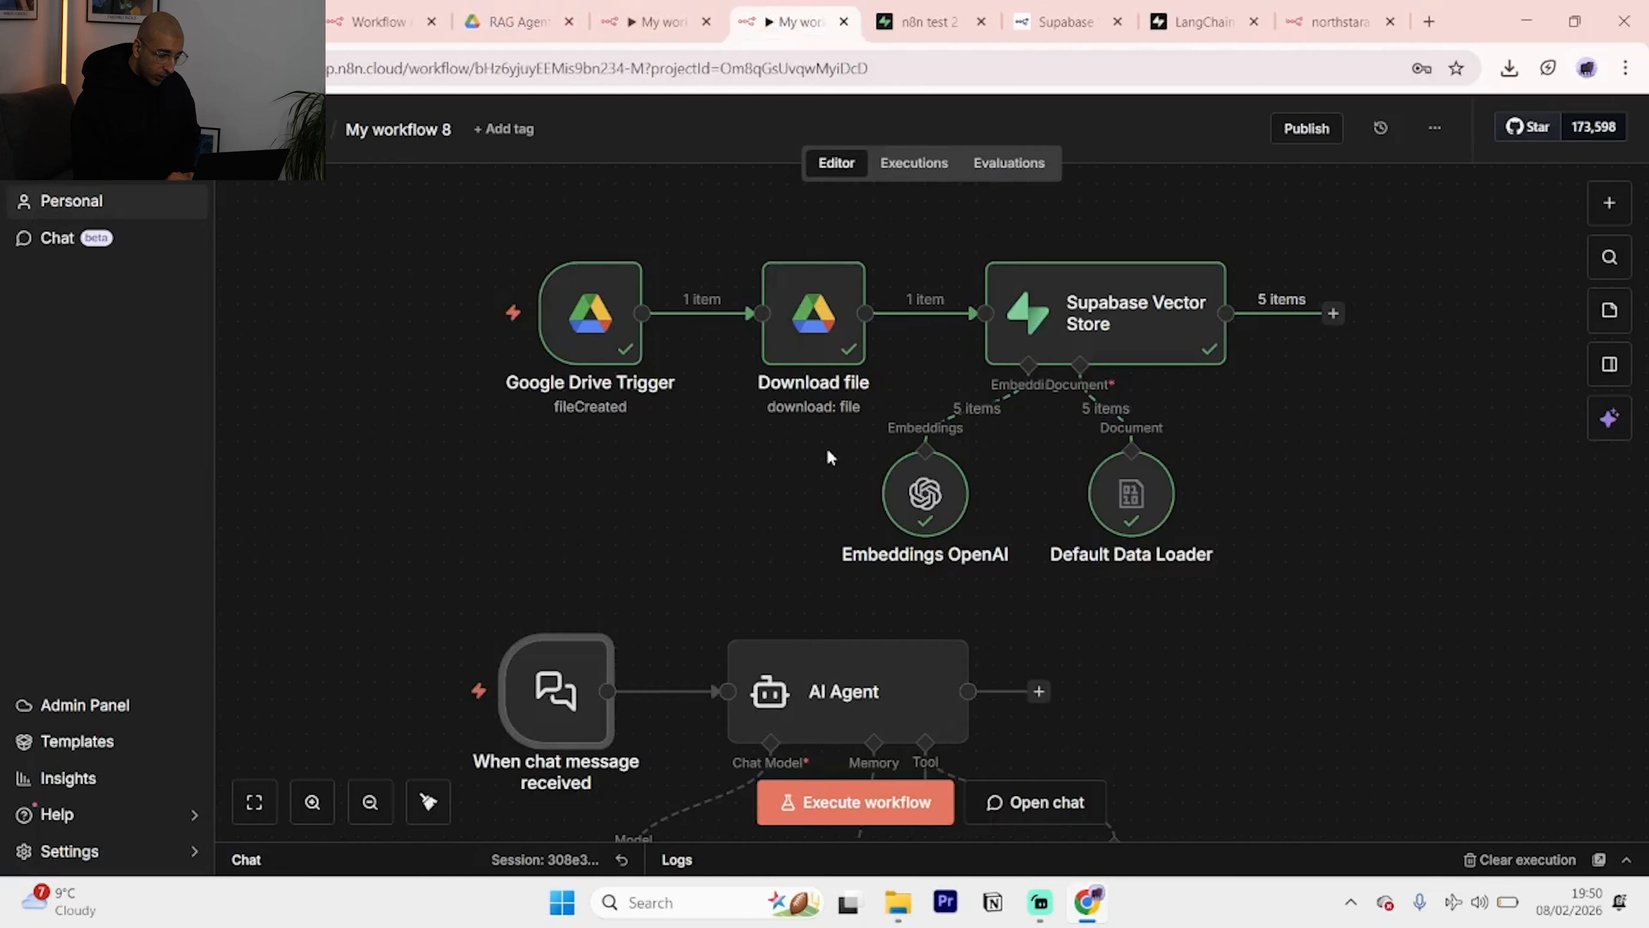
{"action": "scroll", "coordinate": [826, 446], "scroll_direction": "down", "scroll_amount": 2}
{"action": "scroll", "coordinate": [844, 442], "scroll_direction": "down", "scroll_amount": 4}
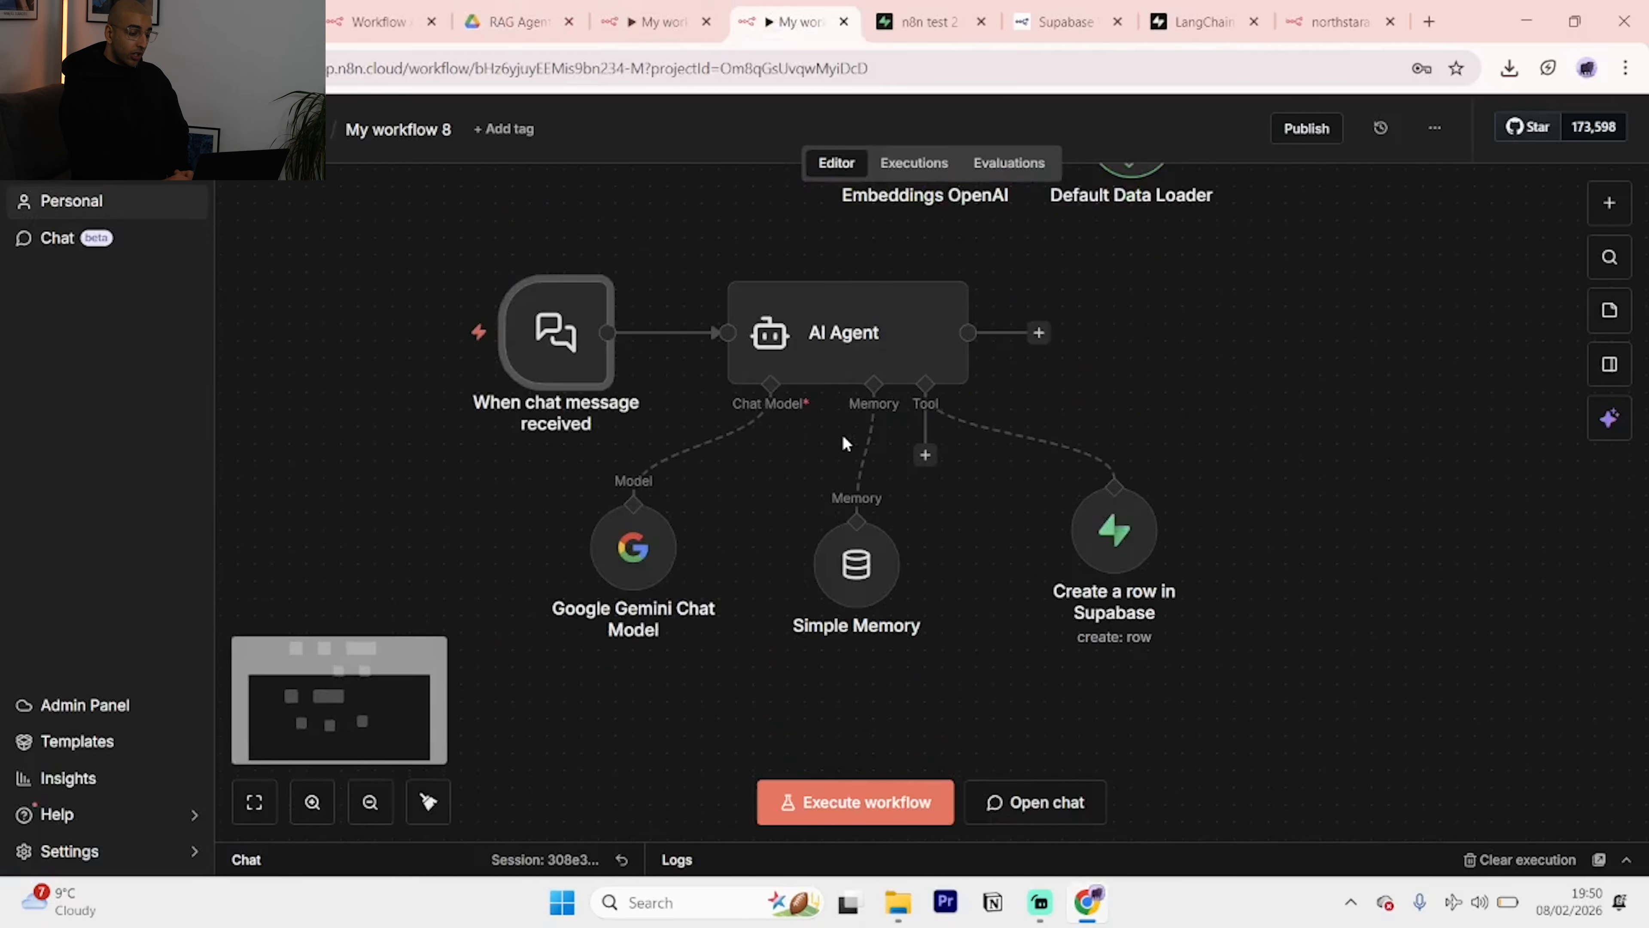